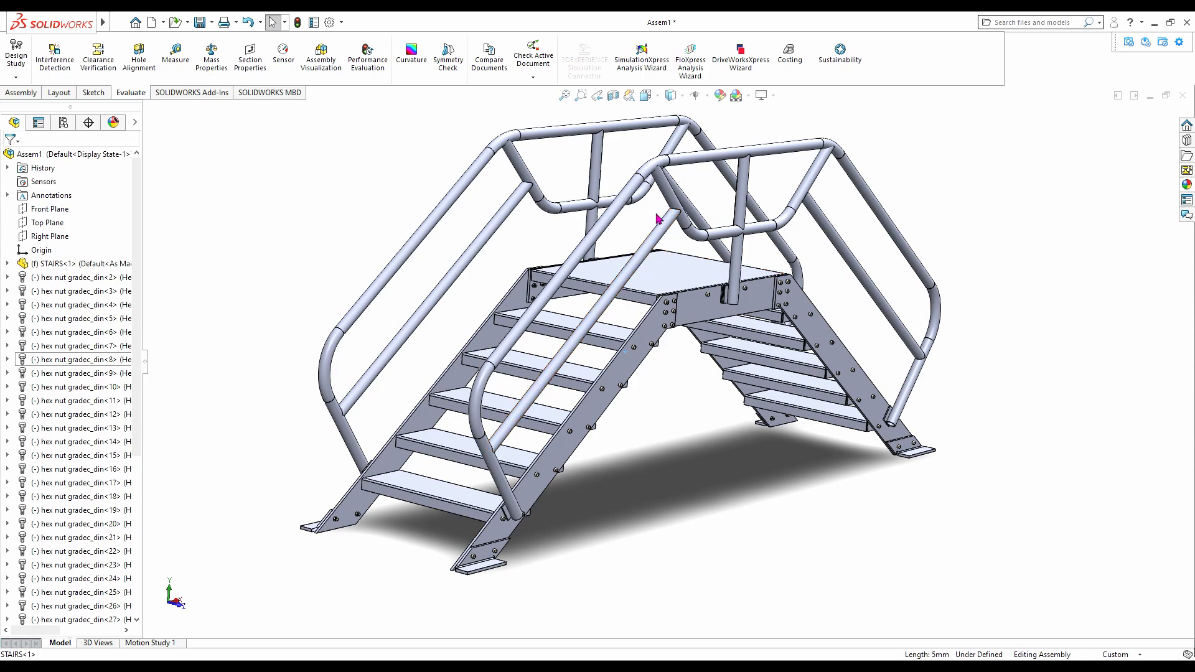
- Examine the finished stair assembly with its handrails, treads and platform from several angles and distances
scroll(630, 208, "up", 1)
scroll(619, 218, "down", 1)
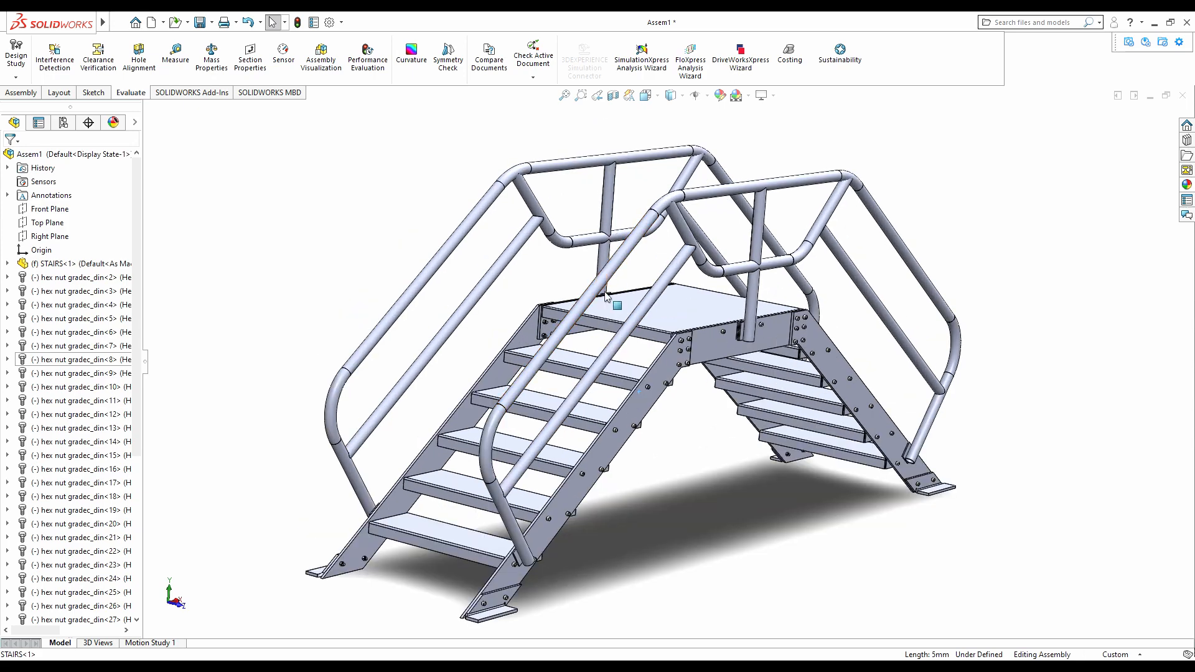
middle_click_drag(595, 311, 562, 328)
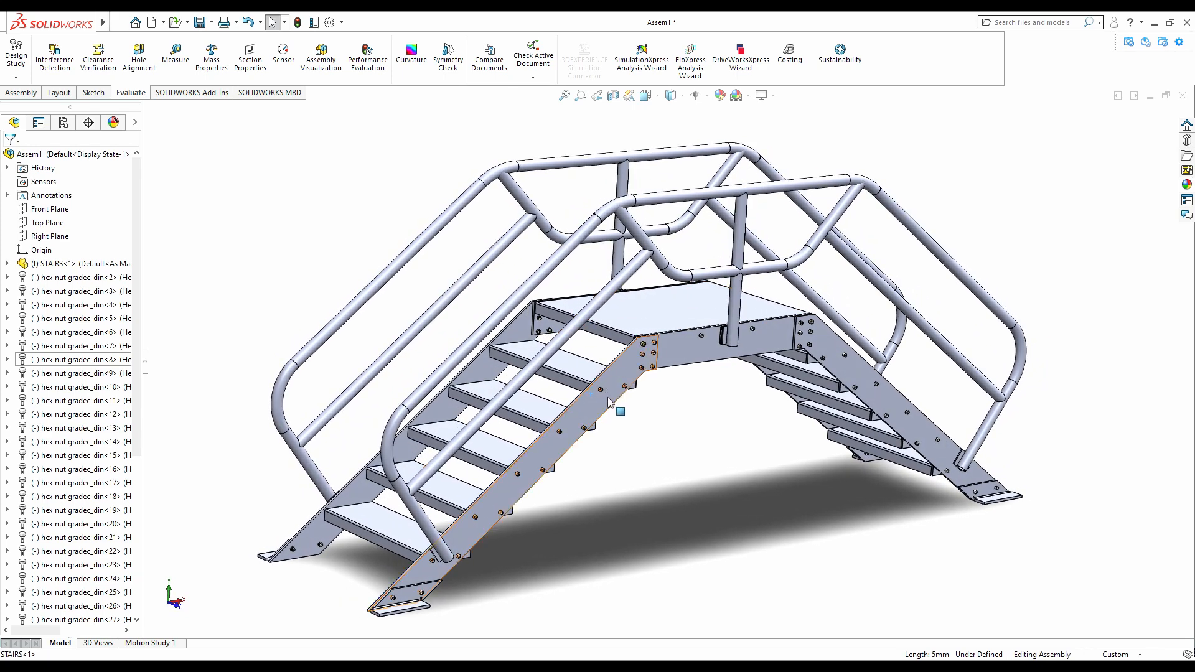
scroll(662, 393, "up", 1)
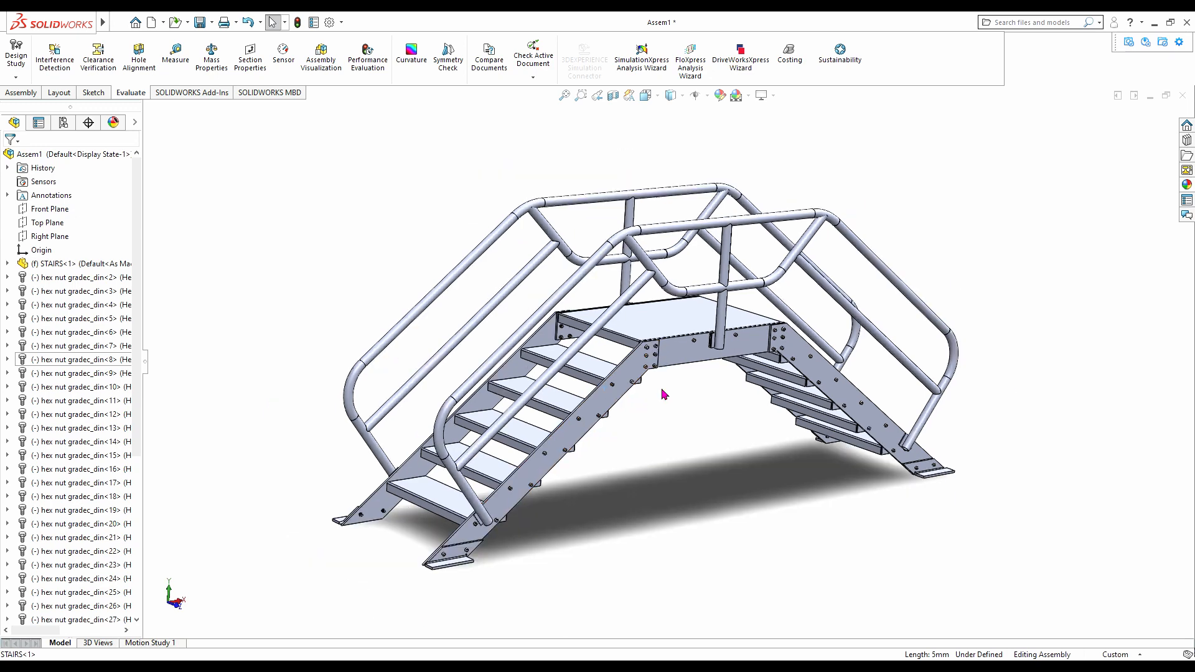
scroll(677, 386, "down", 2)
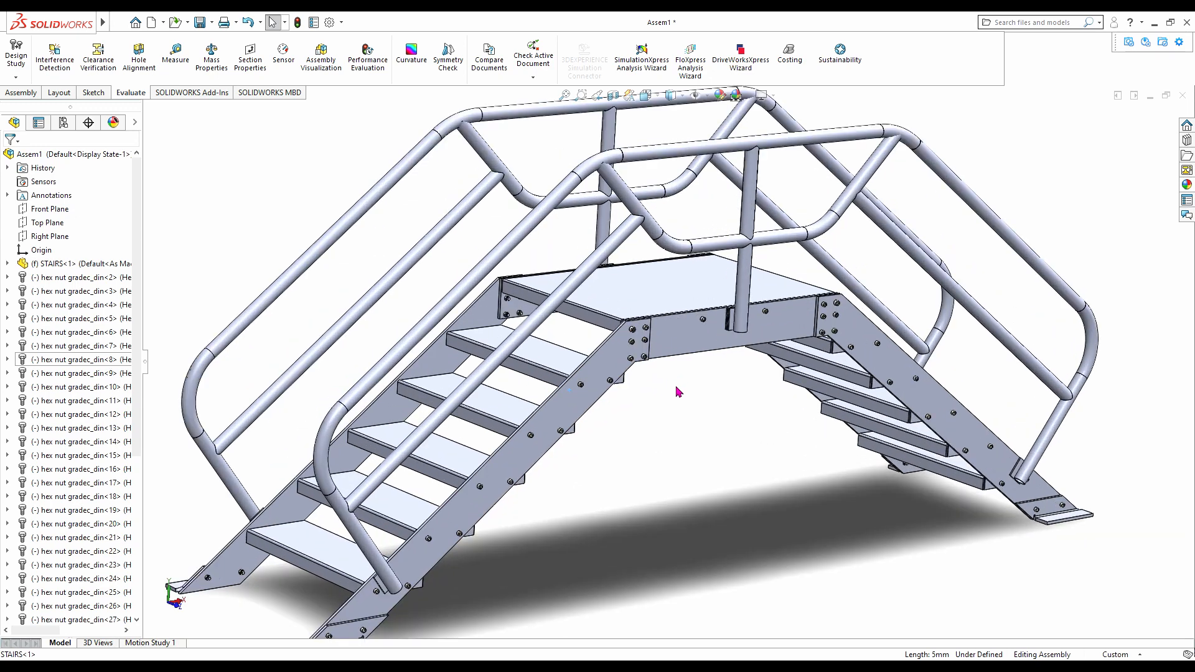
scroll(678, 392, "up", 3)
middle_click_drag(627, 439, 912, 576)
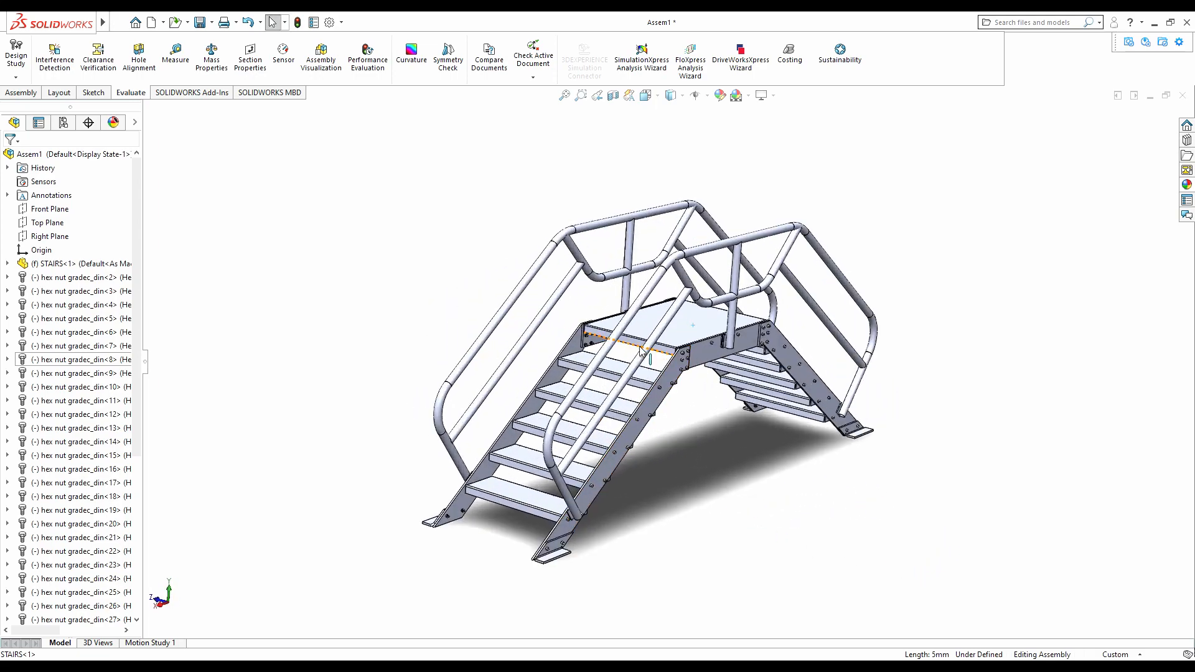
scroll(579, 453, "down", 3)
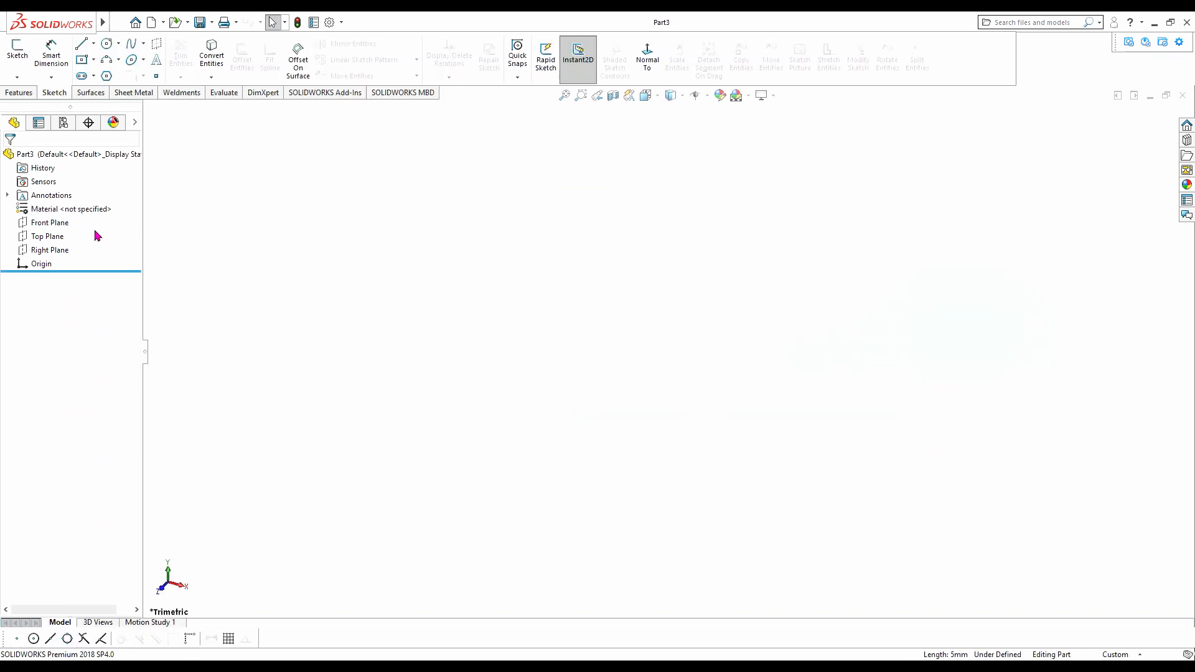
- Start a sketch on the Front Plane and add a horizontal, infinite-length construction line through the origin
left_click(51, 222)
left_click(102, 234)
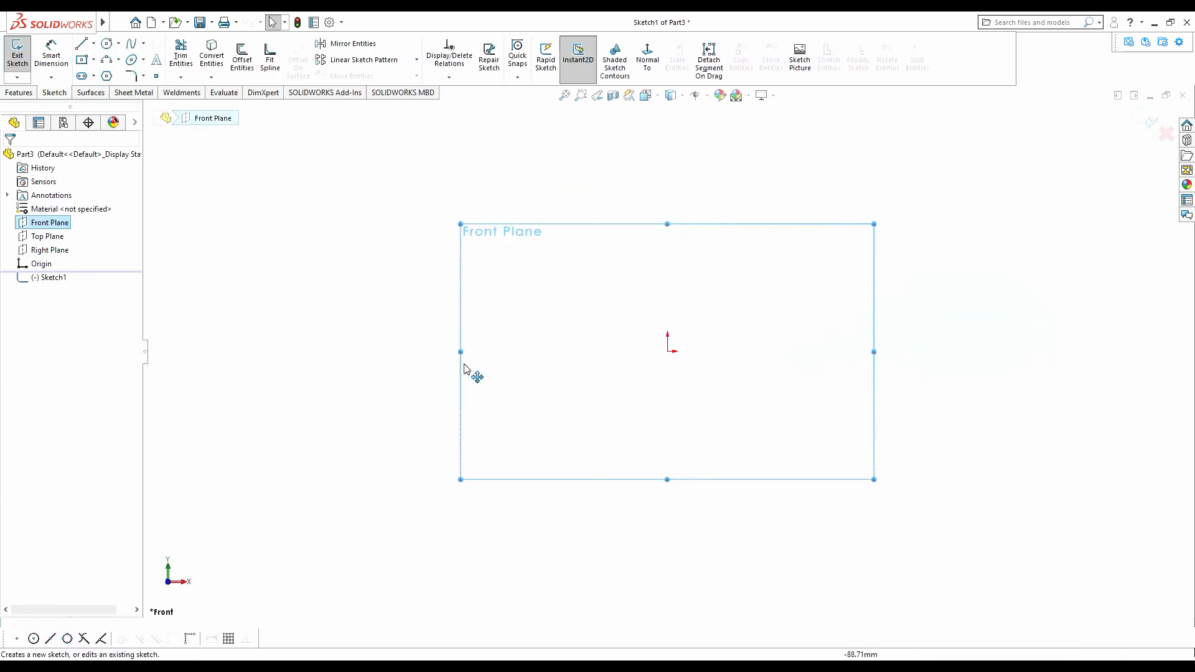
left_click(94, 45)
left_click(95, 73)
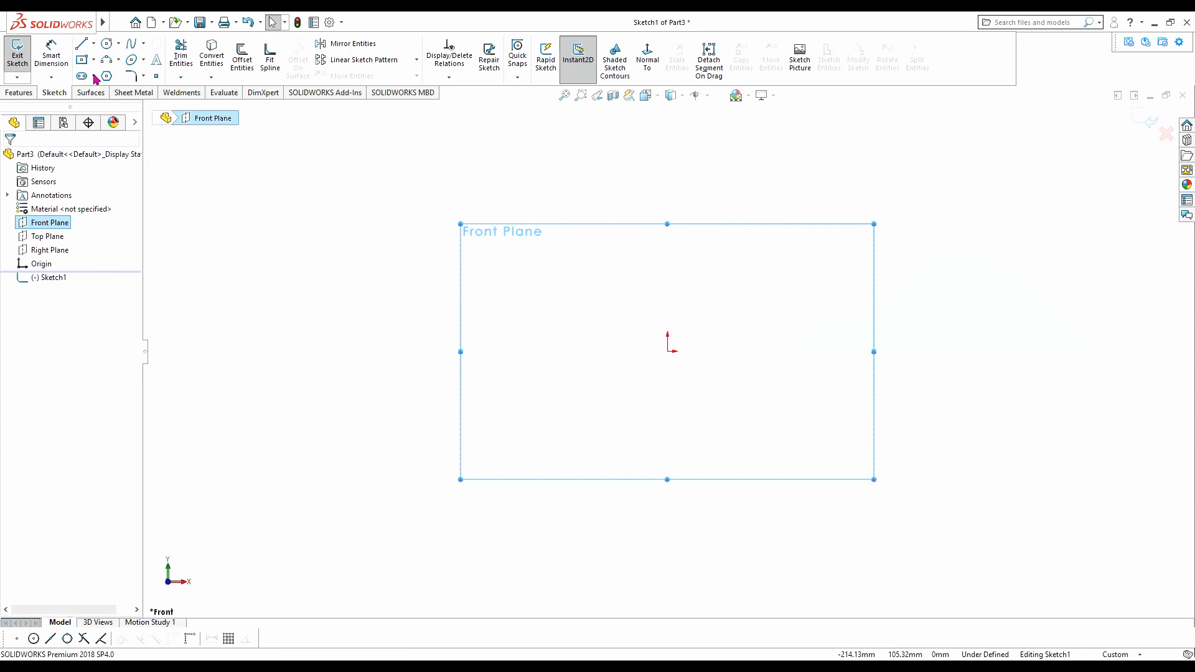
left_click(28, 247)
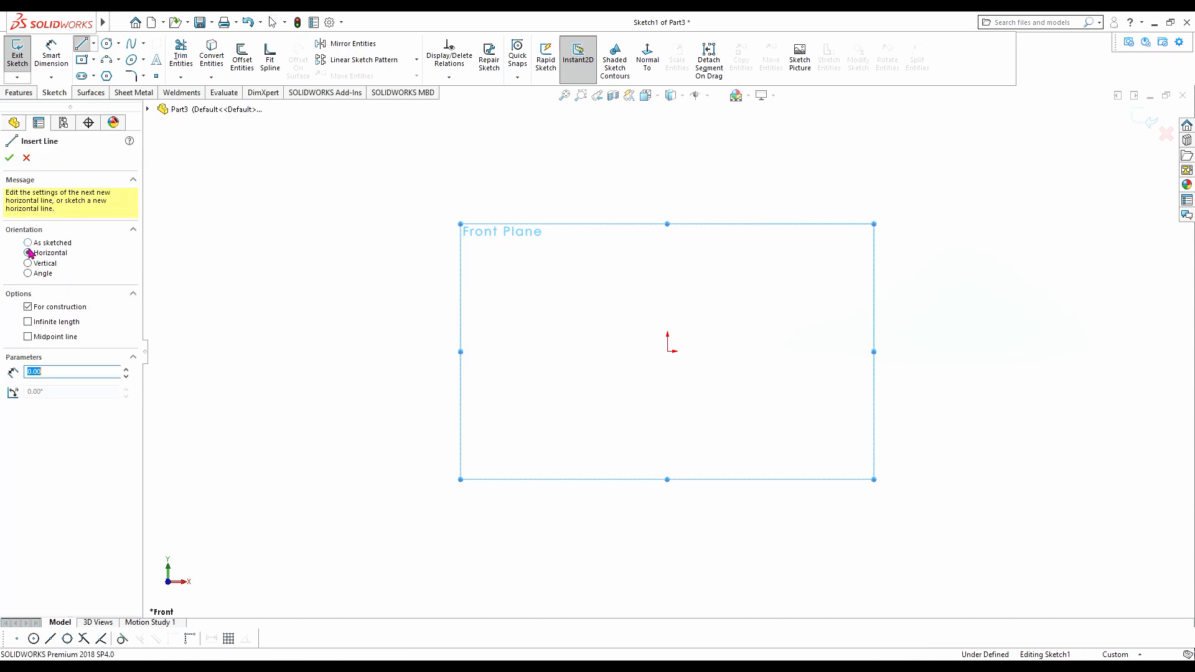
left_click(28, 322)
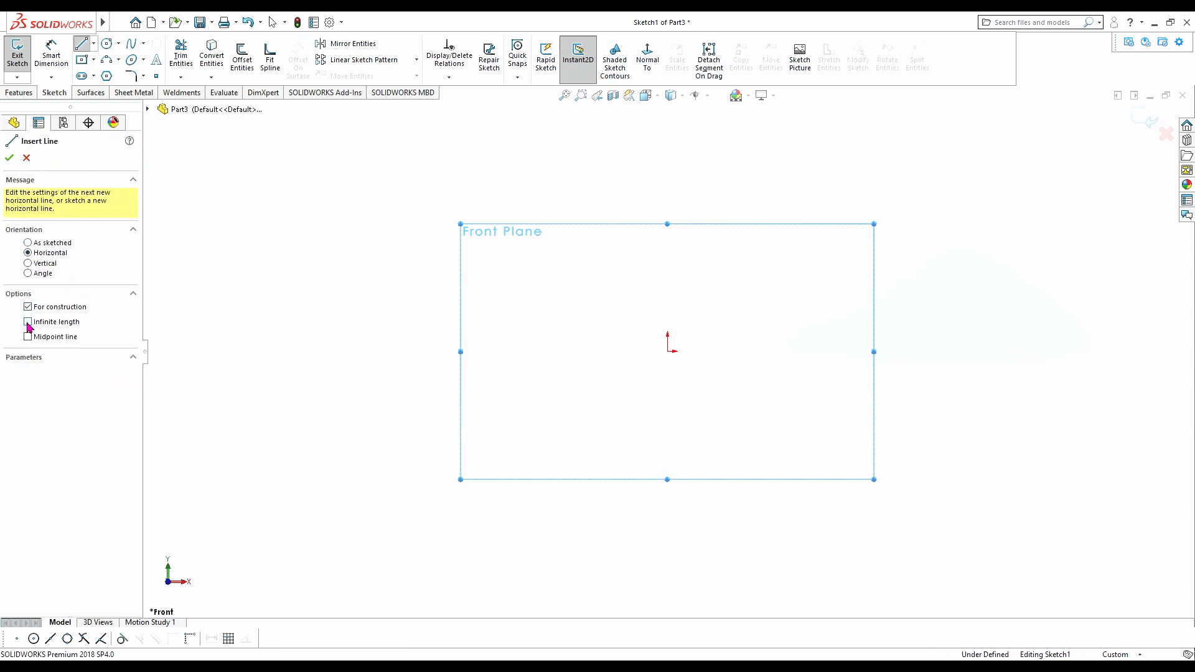
left_click(667, 351)
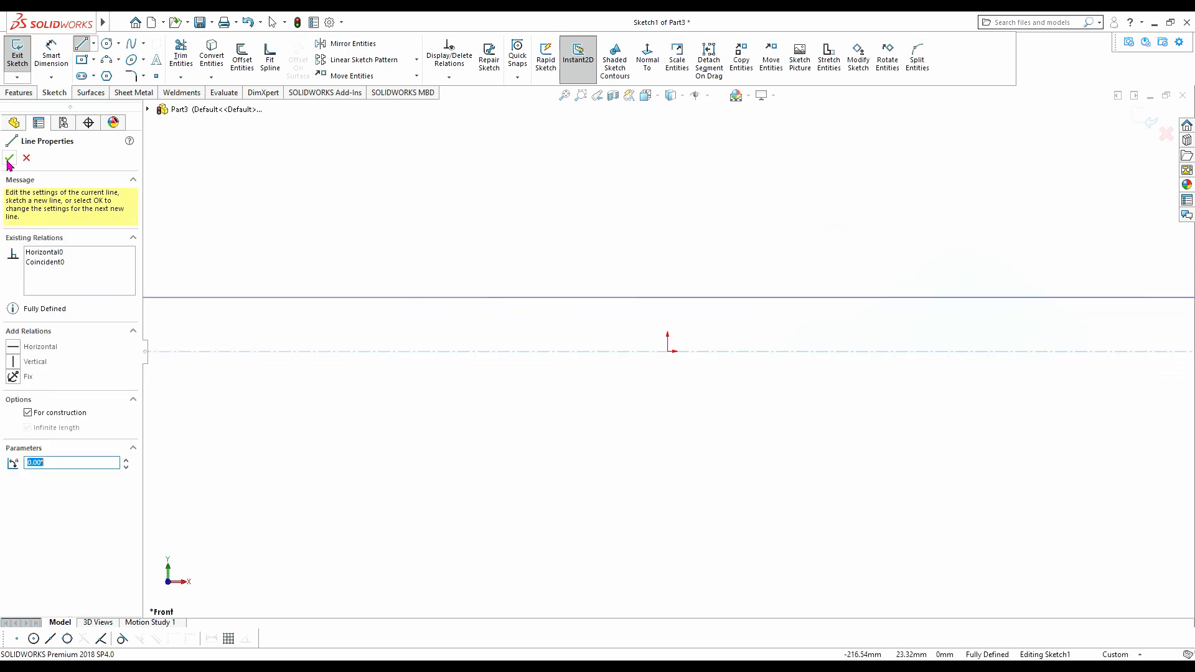
- Add a vertical, infinite-length construction line through the origin and finish the Line command
left_click(28, 264)
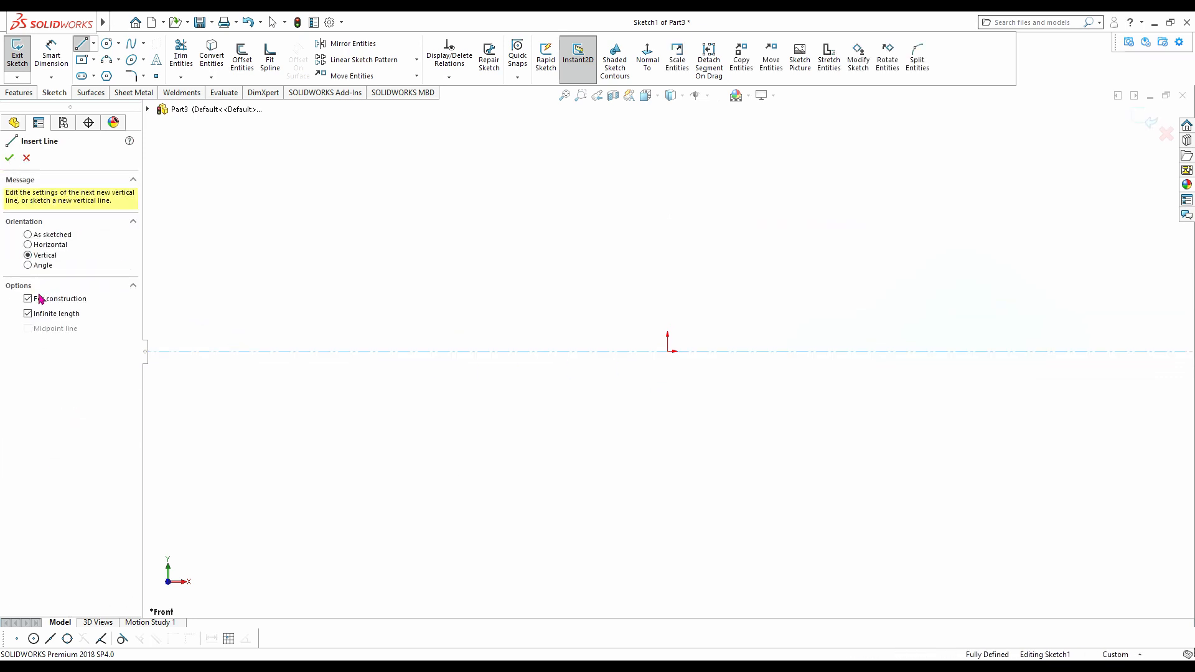
left_click(667, 352)
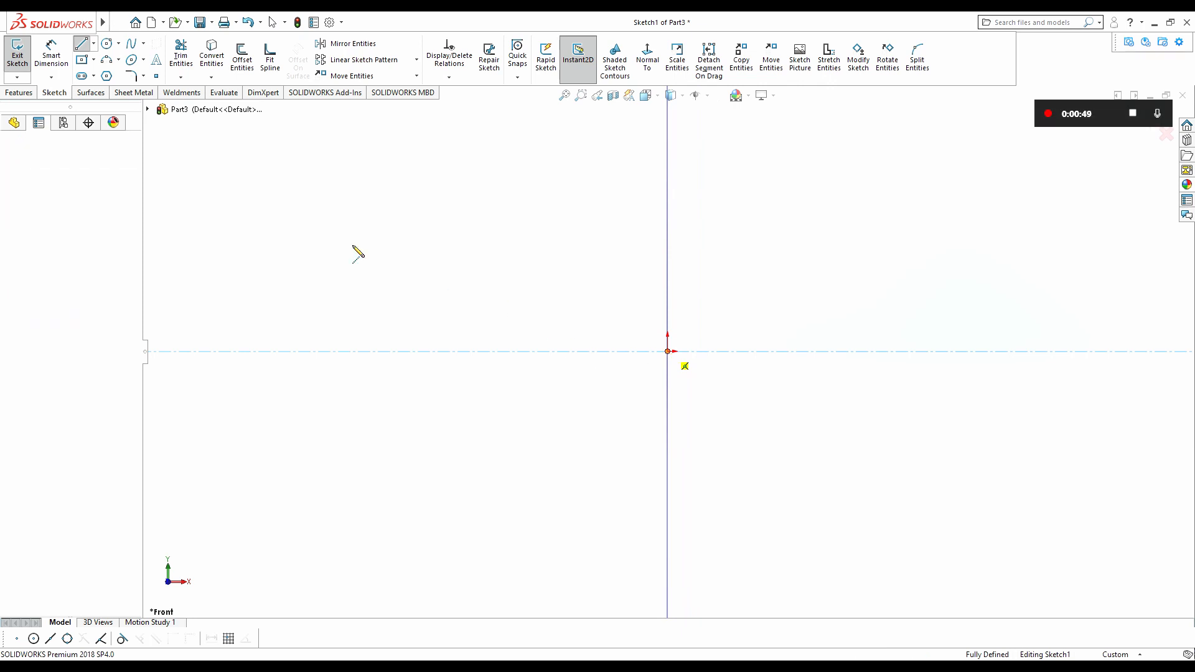
left_click(9, 159)
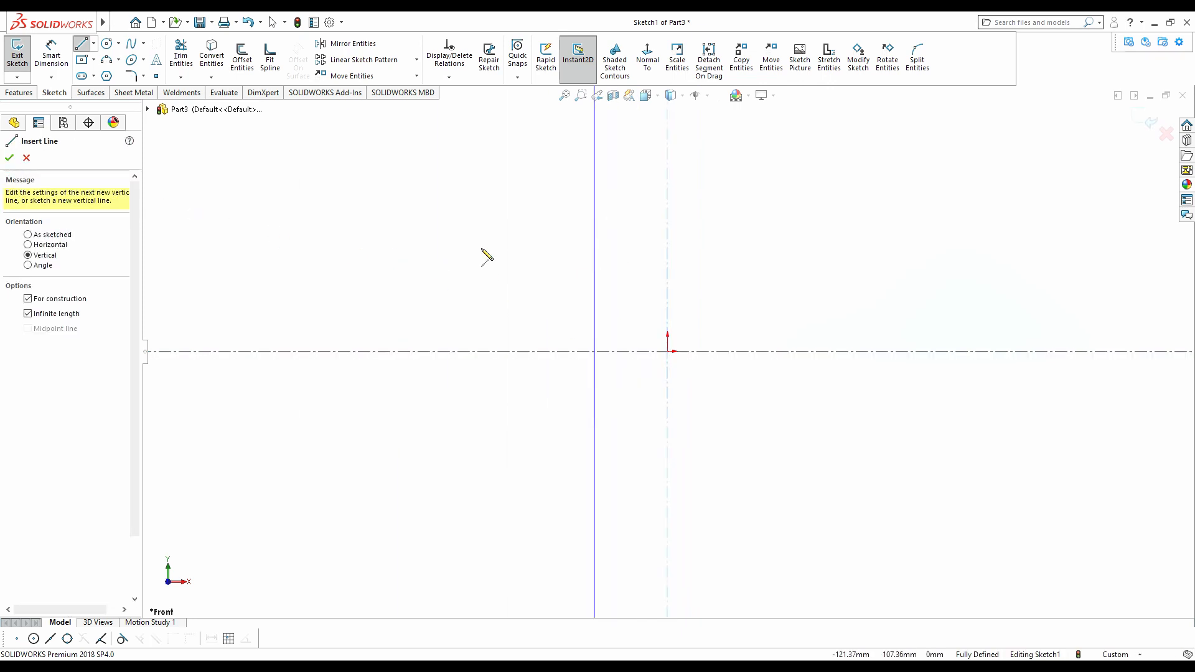
left_click(10, 158)
- Sketch a horizontal line about 476 mm long above the origin, continuing from its right end down to the horizontal centerline at about 39°
scroll(685, 259, "down", 2)
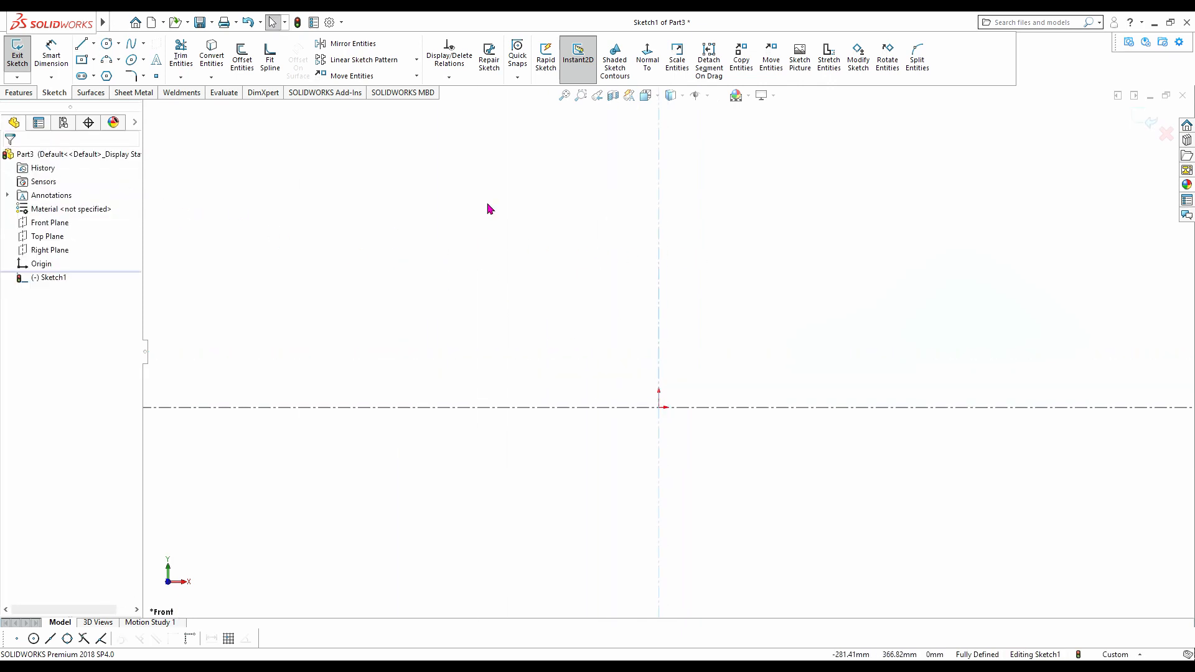
left_click(83, 49)
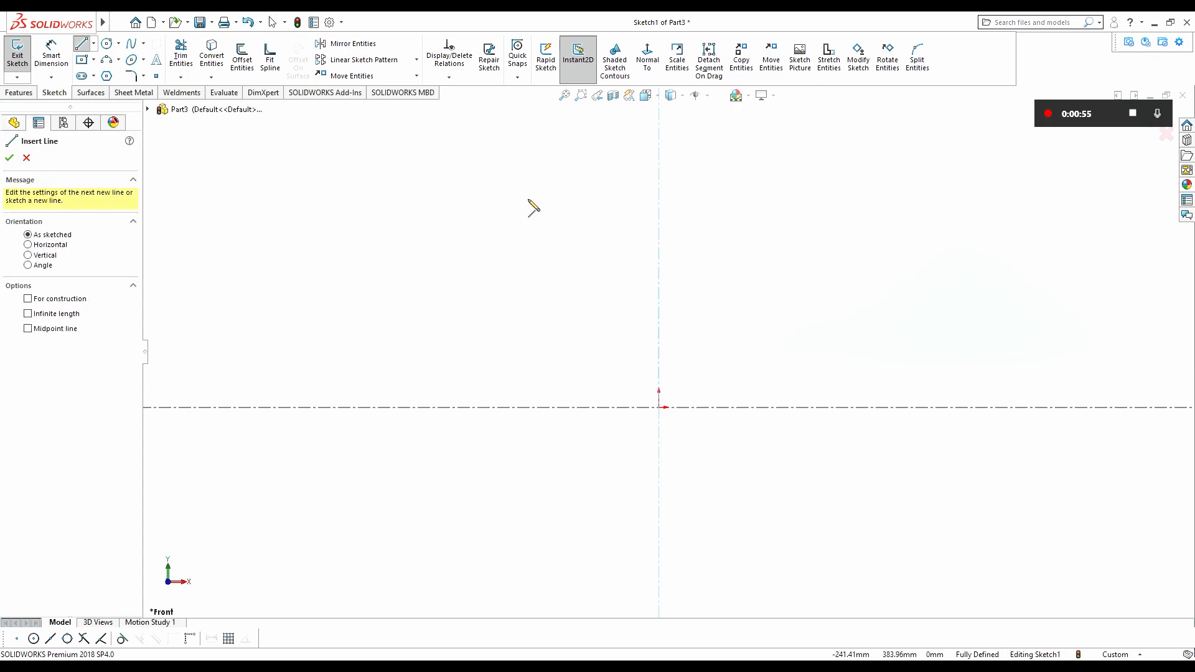
left_click(527, 198)
left_click(786, 198)
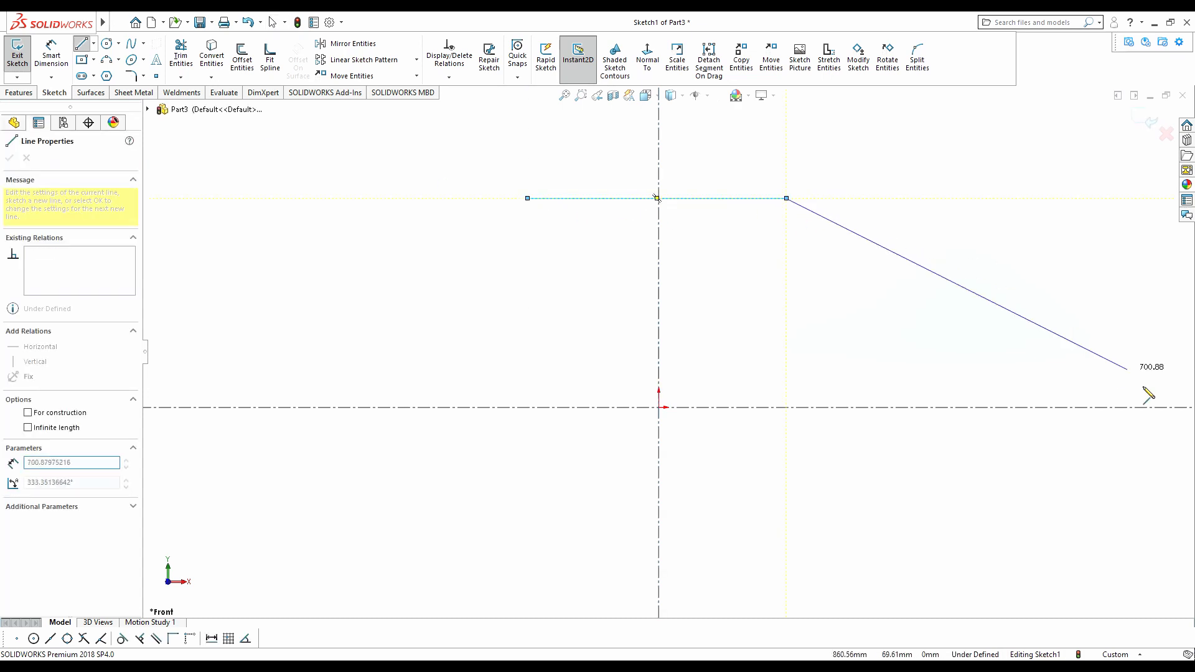
left_click(1052, 408)
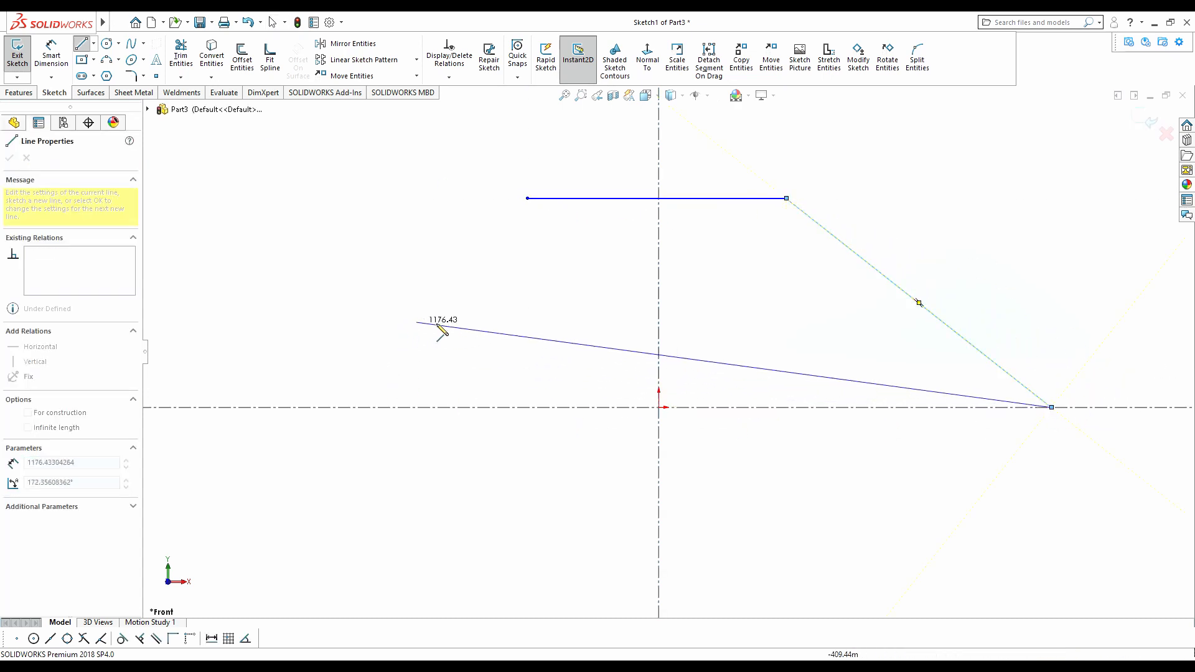
key("Escape")
key("Return")
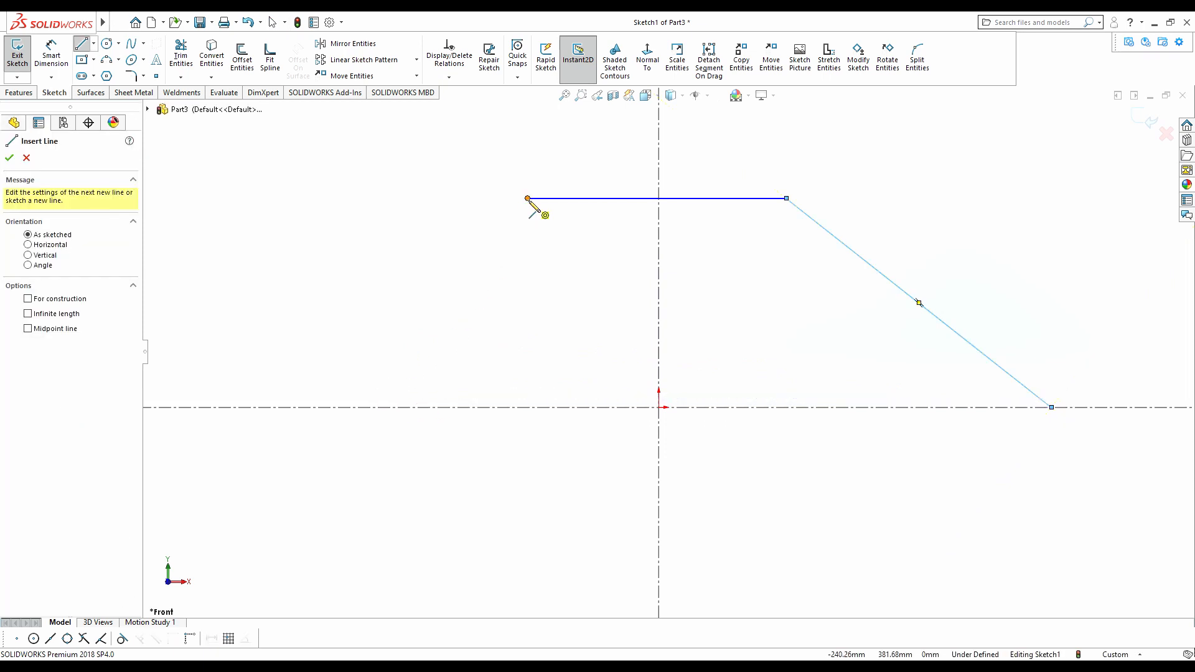
- Sketch a sloping line from the top line's left end down to the horizontal centerline
left_click(527, 198)
left_click(324, 407)
key("Escape")
key("Escape")
- Make the top line's two endpoints symmetric about the vertical centerline
left_click(528, 198)
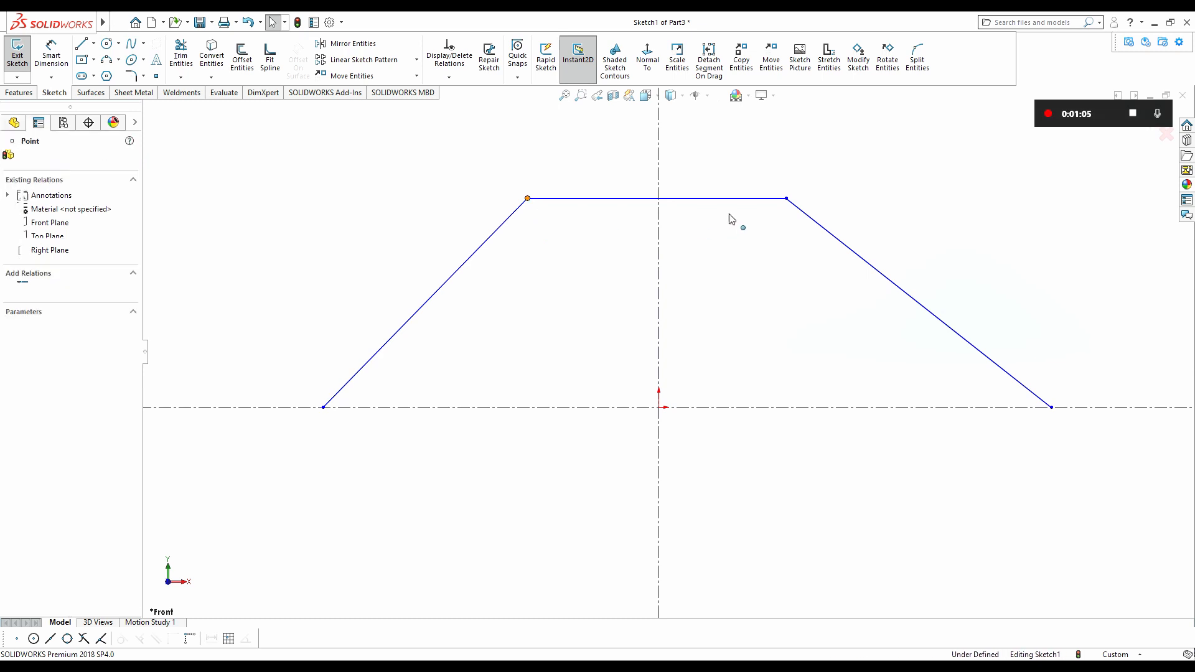
left_click(786, 199, "ctrl")
left_click(660, 269, "ctrl")
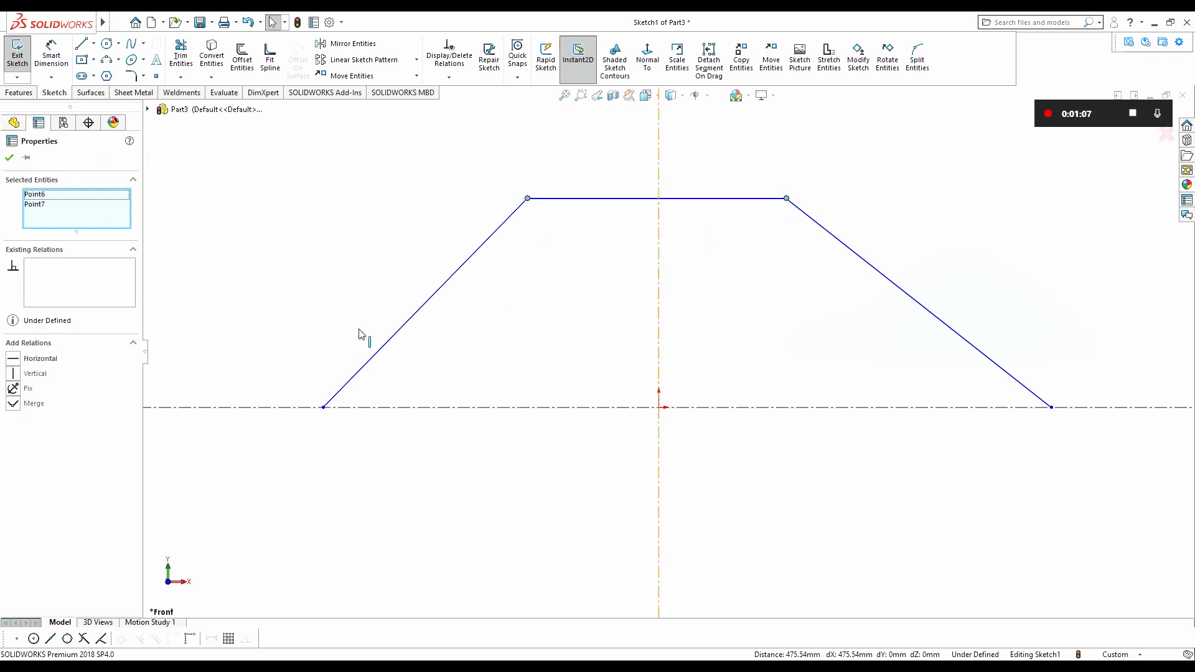
left_click(13, 359)
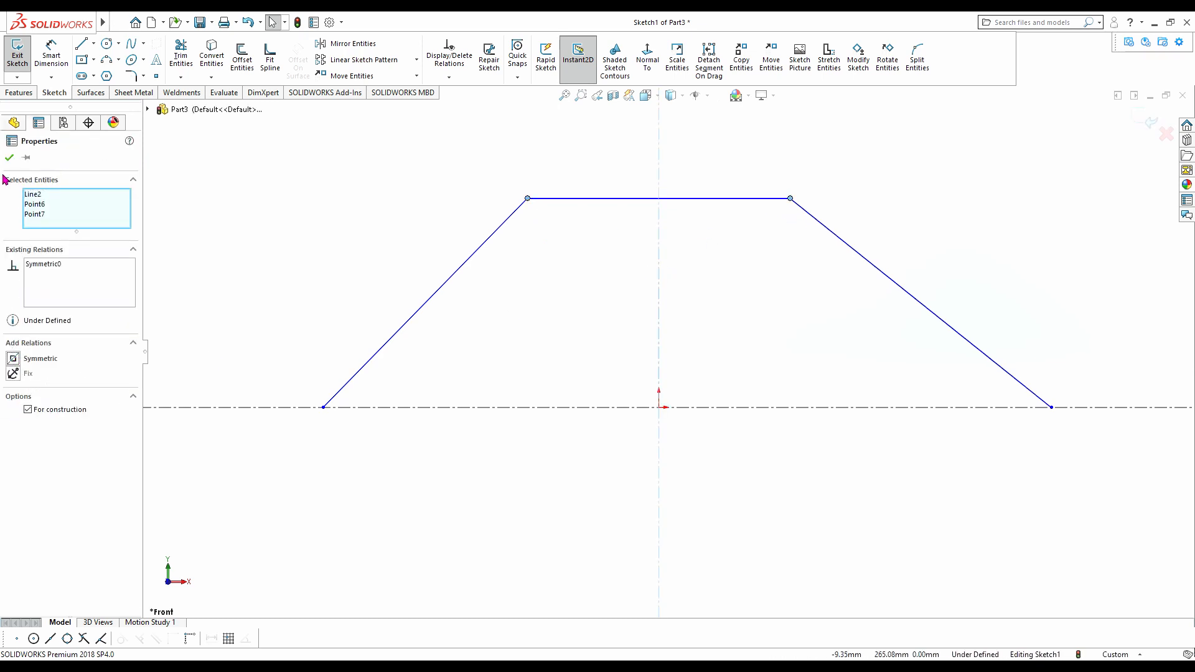
left_click(8, 159)
- Dimension the top horizontal line's length as 1000 mm
left_click(51, 55)
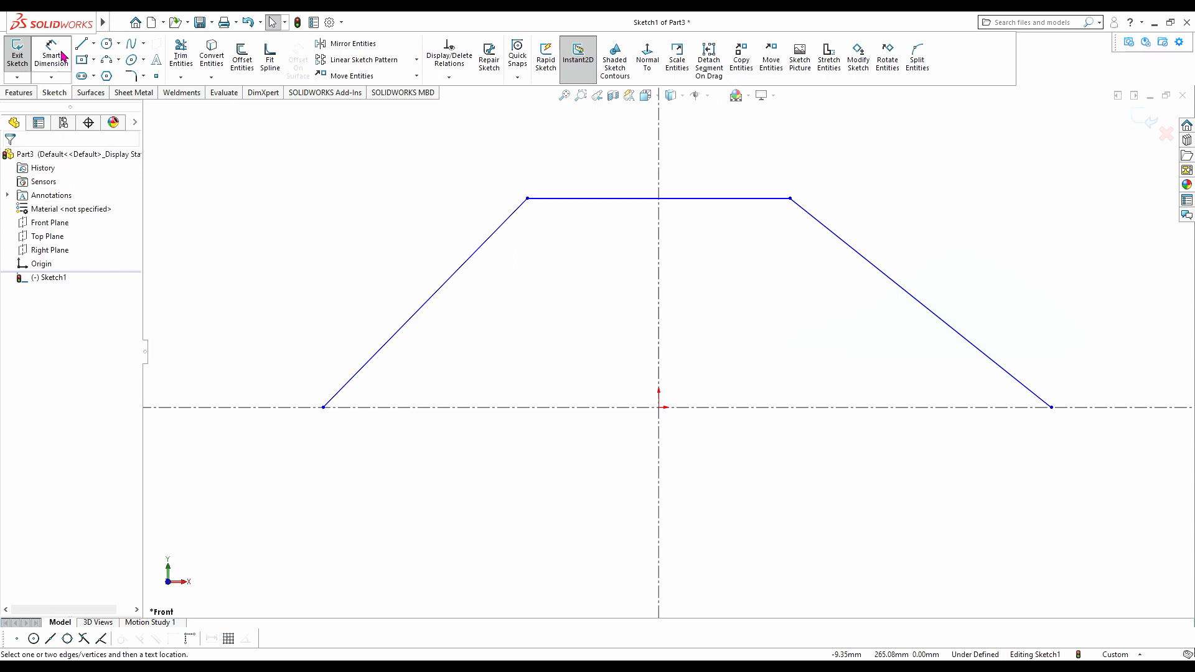
left_click(568, 200)
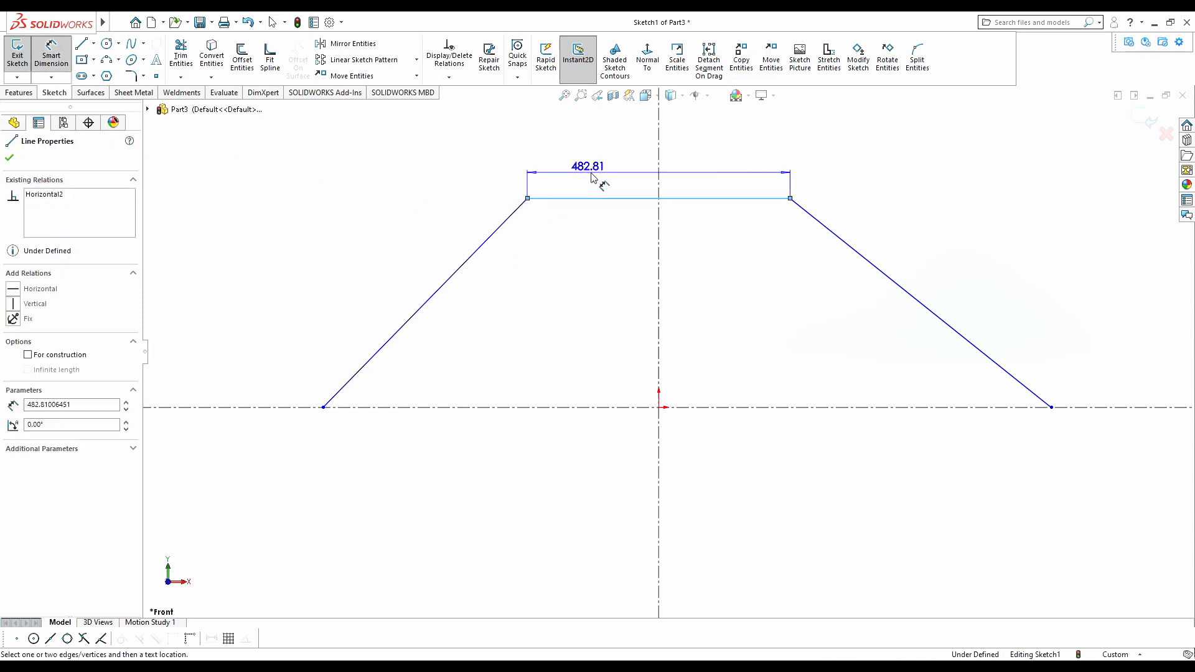
left_click(612, 178)
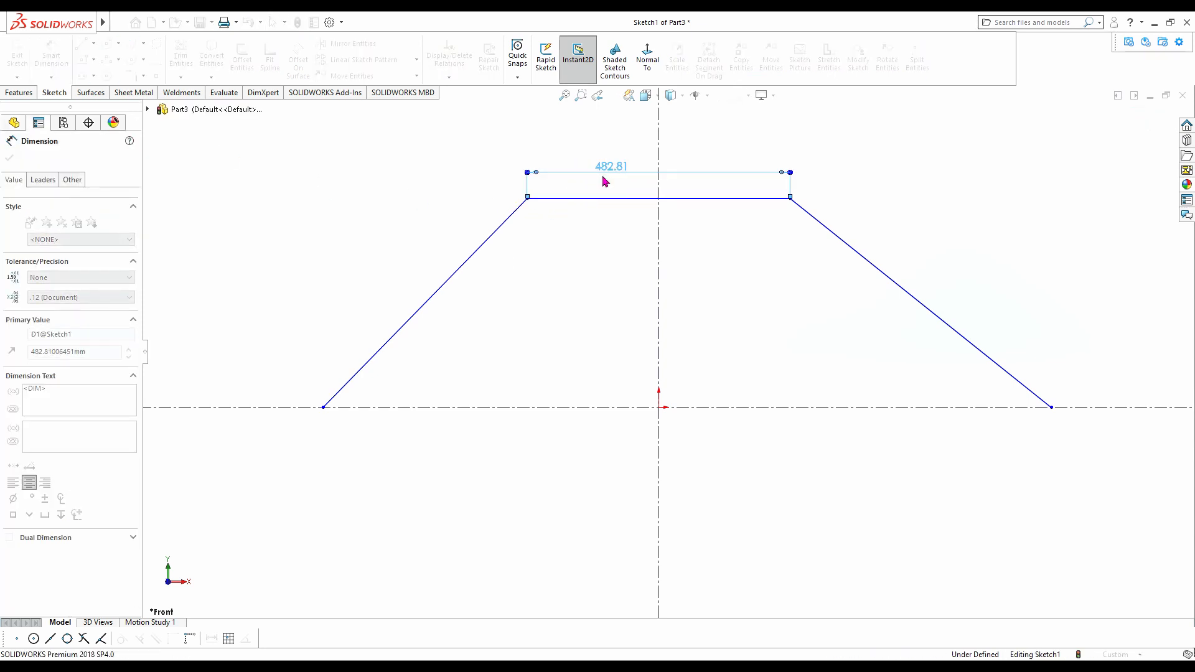
type("1000")
key("Return")
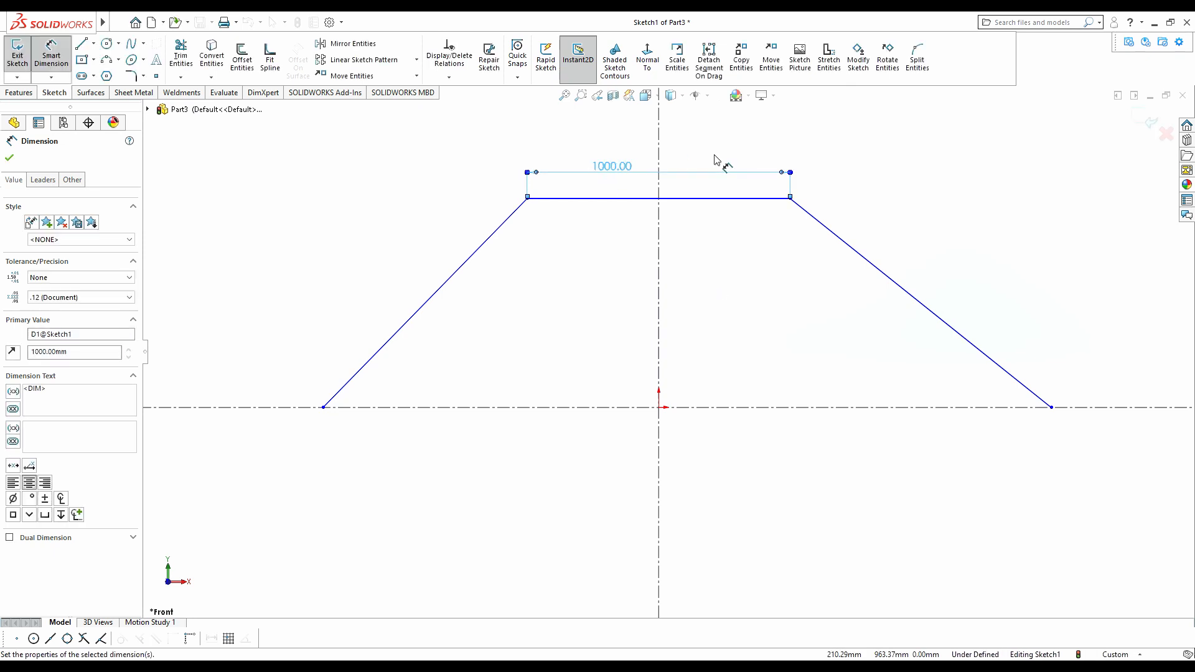
- Dimension the angle between the right sloping line and the horizontal centerline as 37°
left_click(1021, 385)
left_click(976, 407)
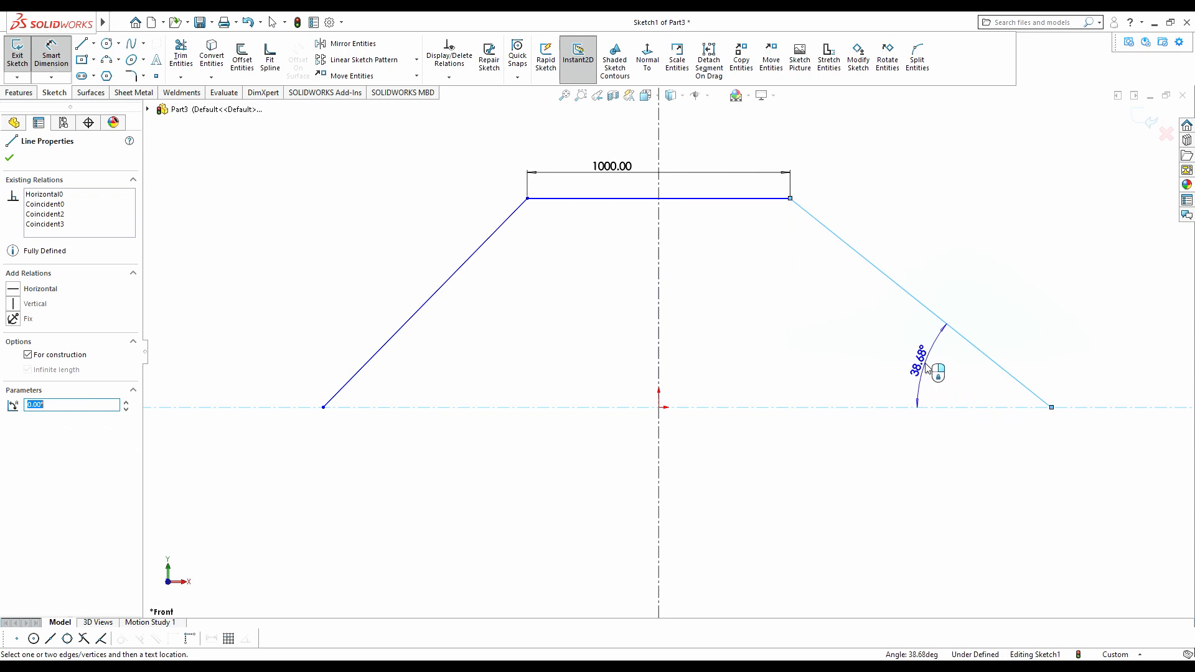
left_click(920, 362)
type("37")
key("Return")
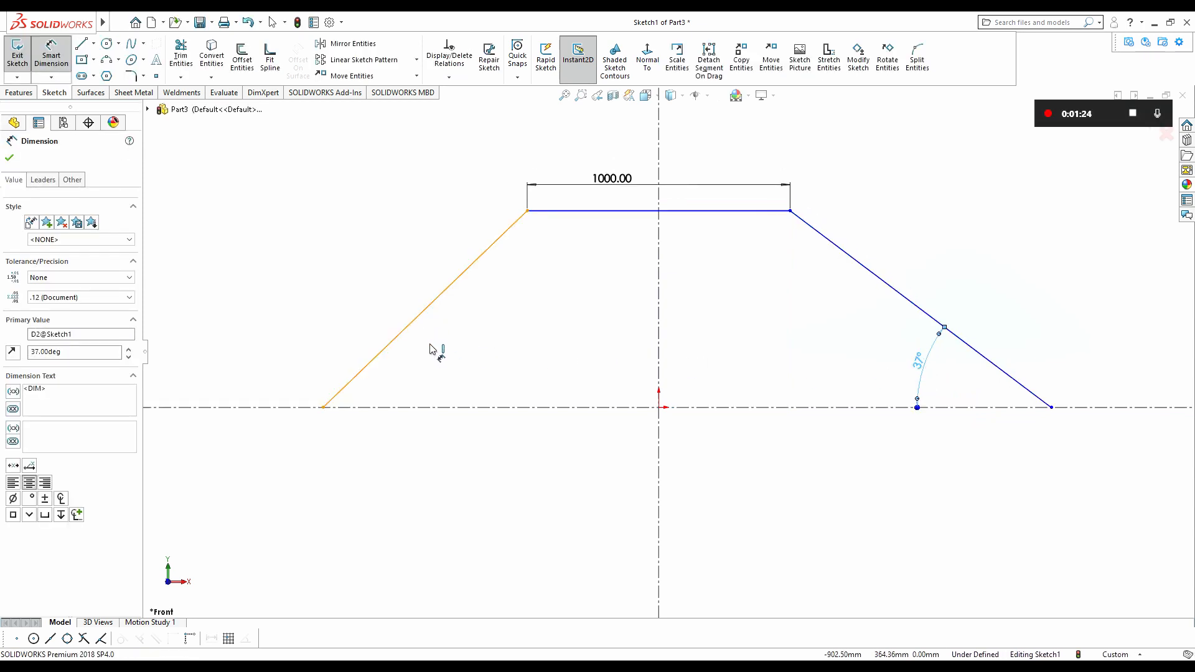
- Dimension the angle between the left sloping line and the horizontal centerline as 37°
left_click(423, 317)
left_click(427, 407)
left_click(442, 368)
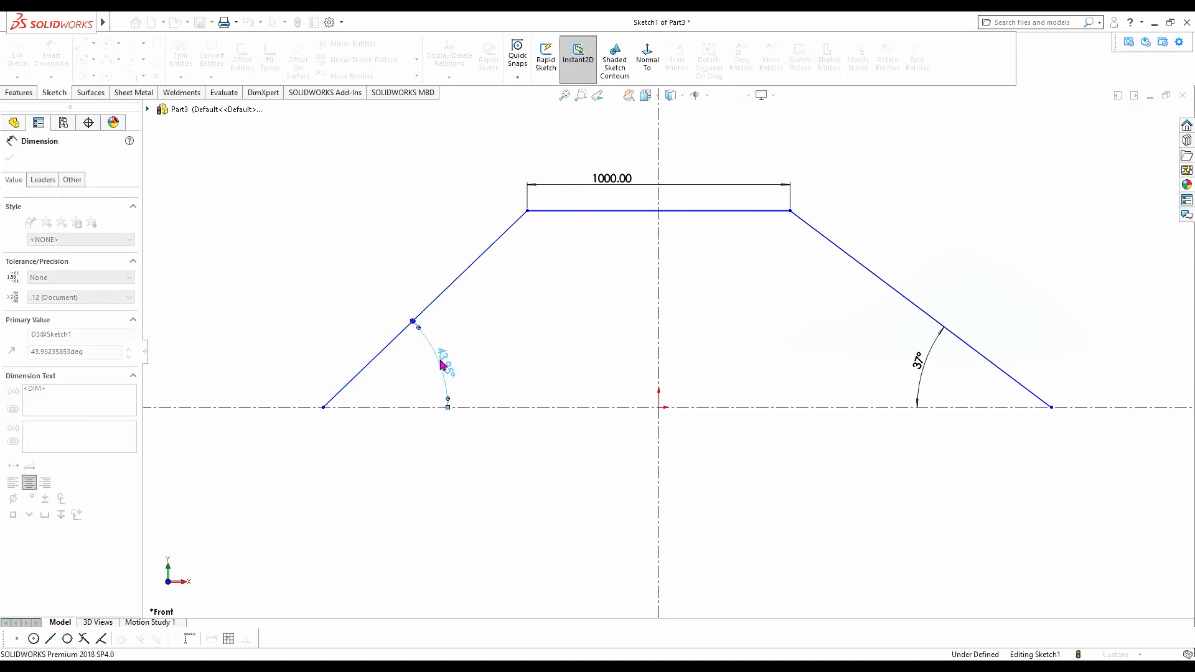
type("37")
key("Return")
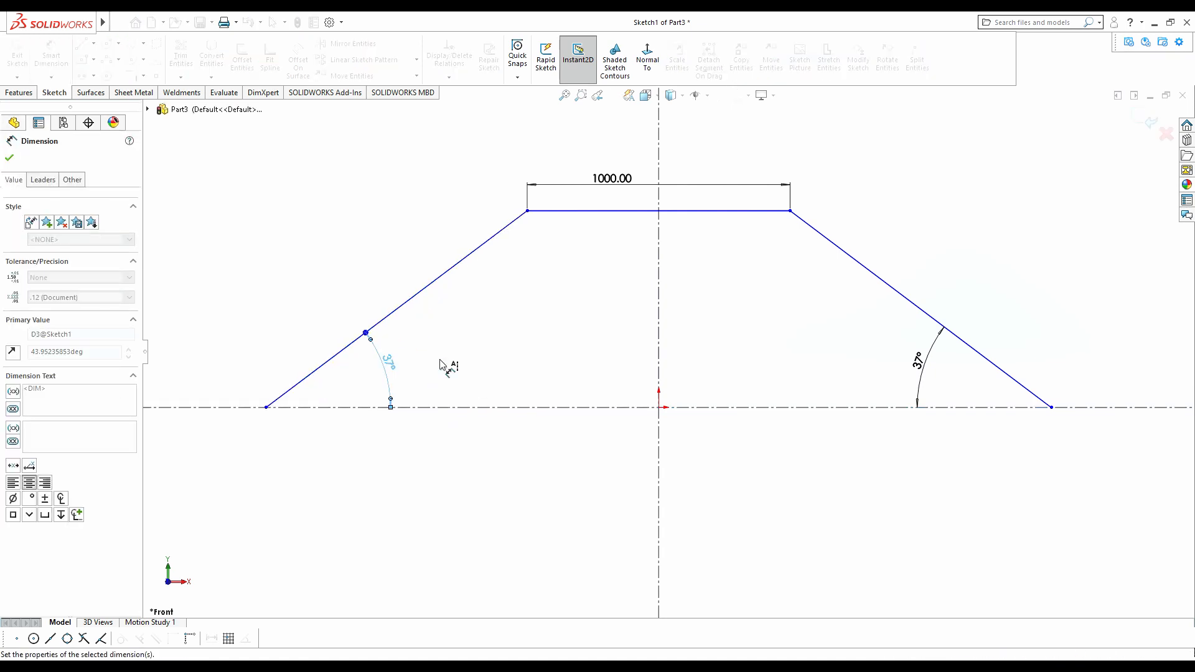
- Dimension the height from the horizontal centerline to the top line as 1000 mm and finish dimensioning
left_click(630, 212)
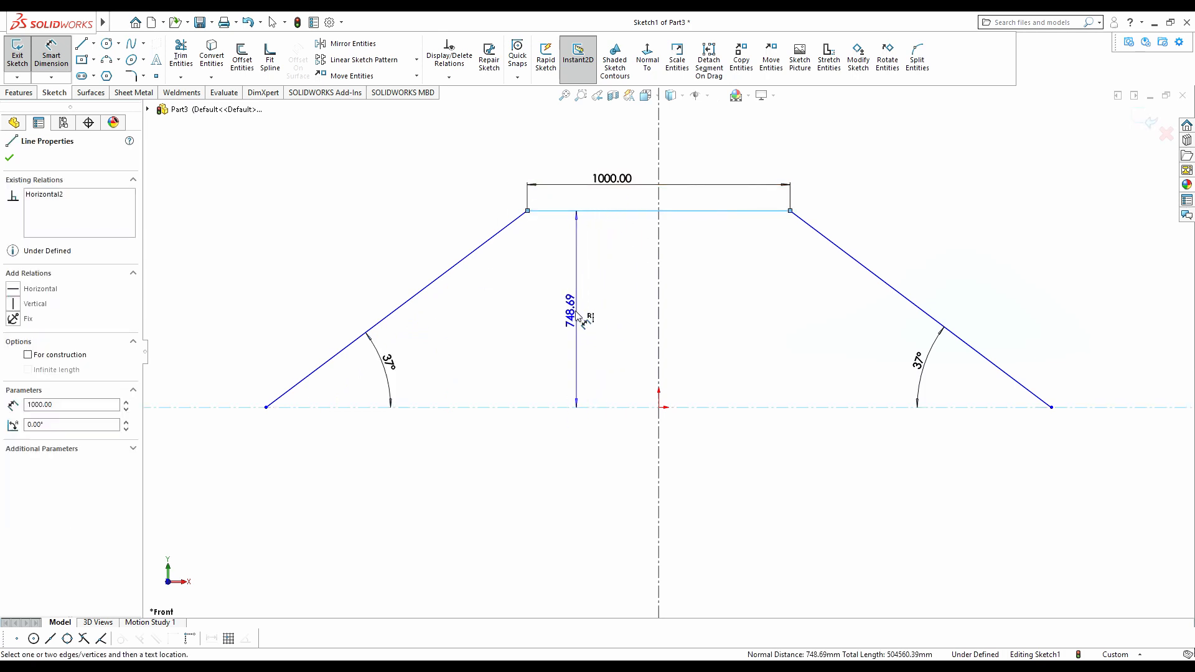
left_click(570, 320)
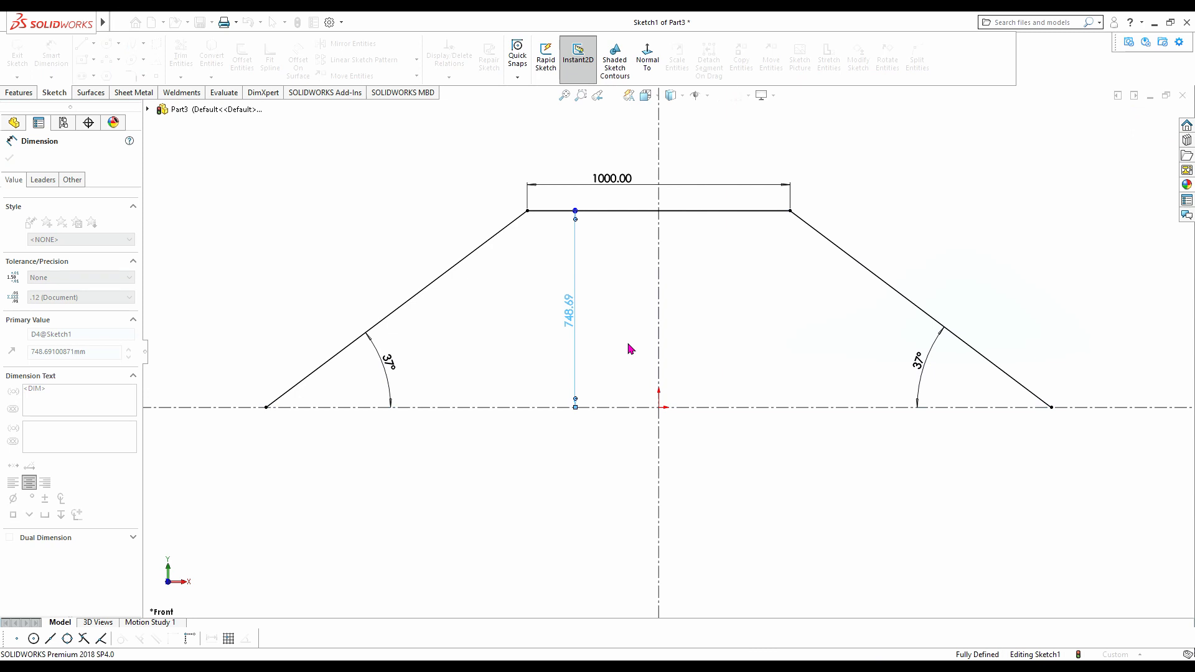
type("1000")
key("Return")
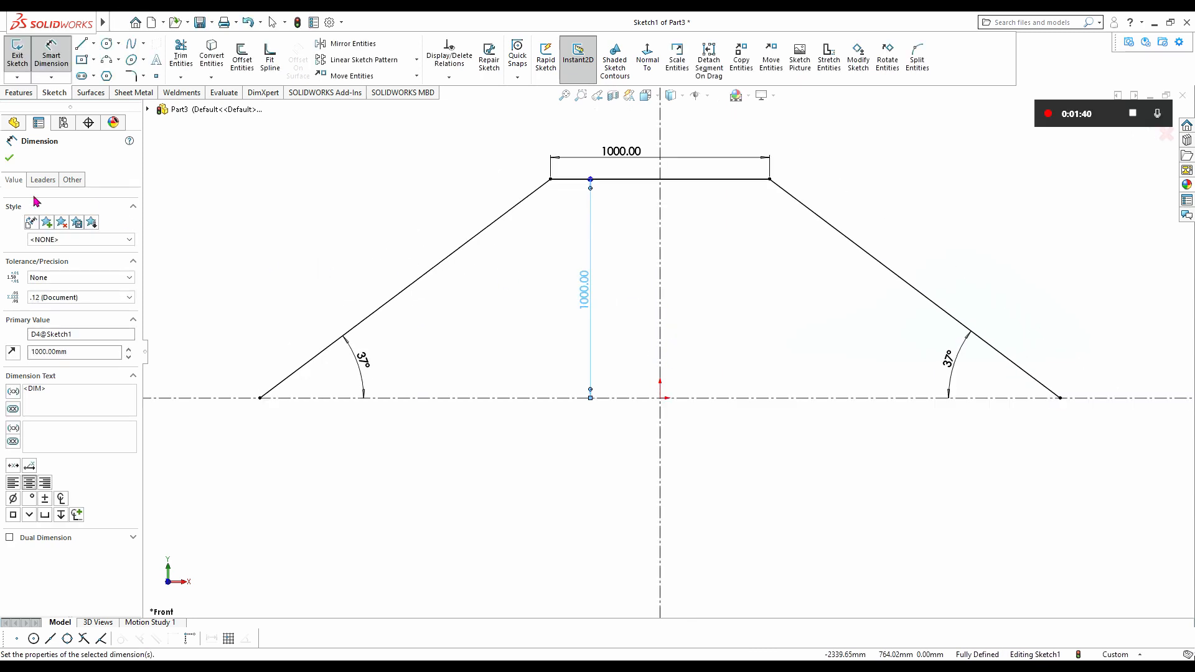
left_click(10, 160)
scroll(755, 325, "up", 2)
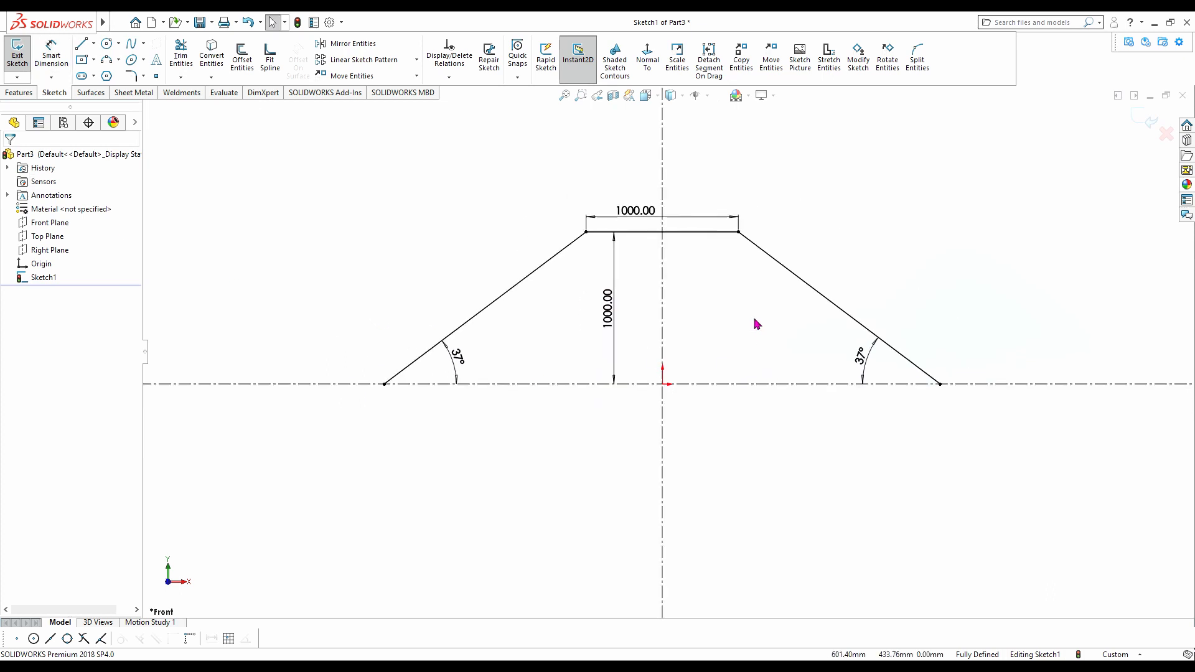
scroll(798, 361, "down", 1)
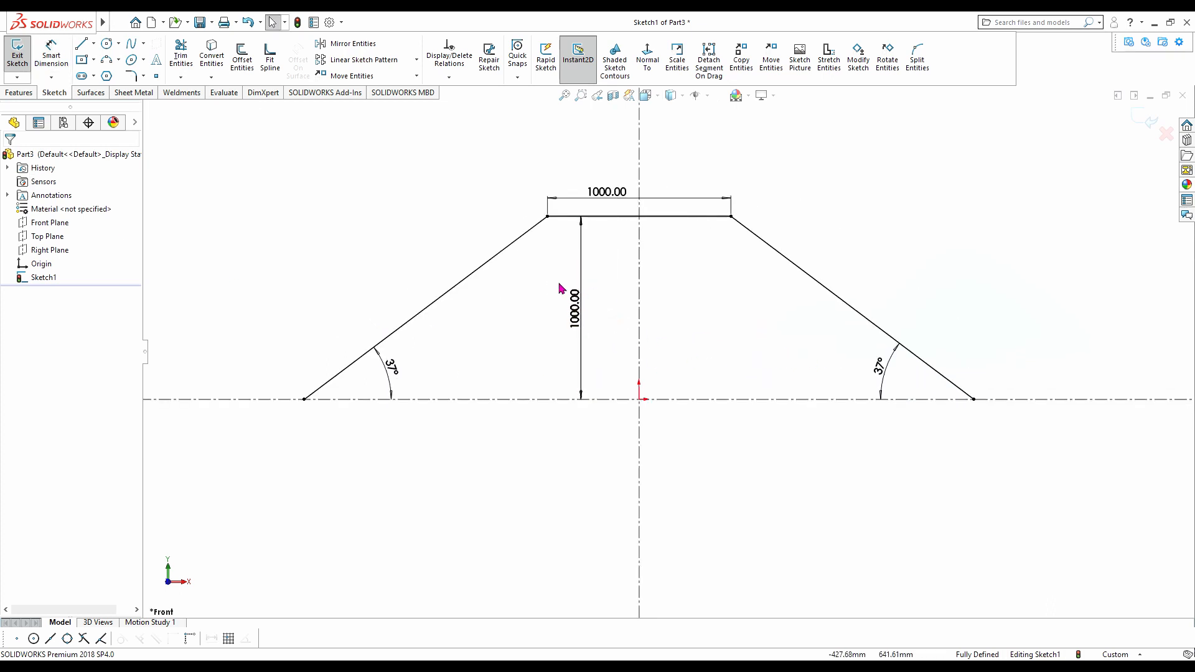
left_click(242, 57)
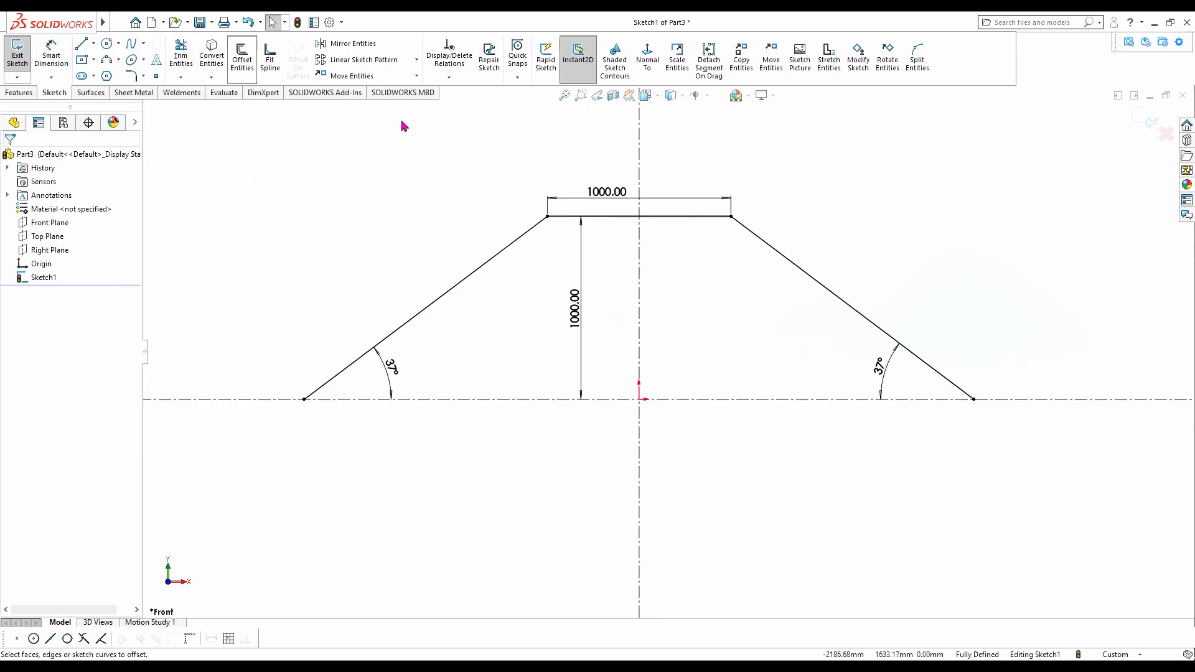
scroll(508, 277, "down", 3)
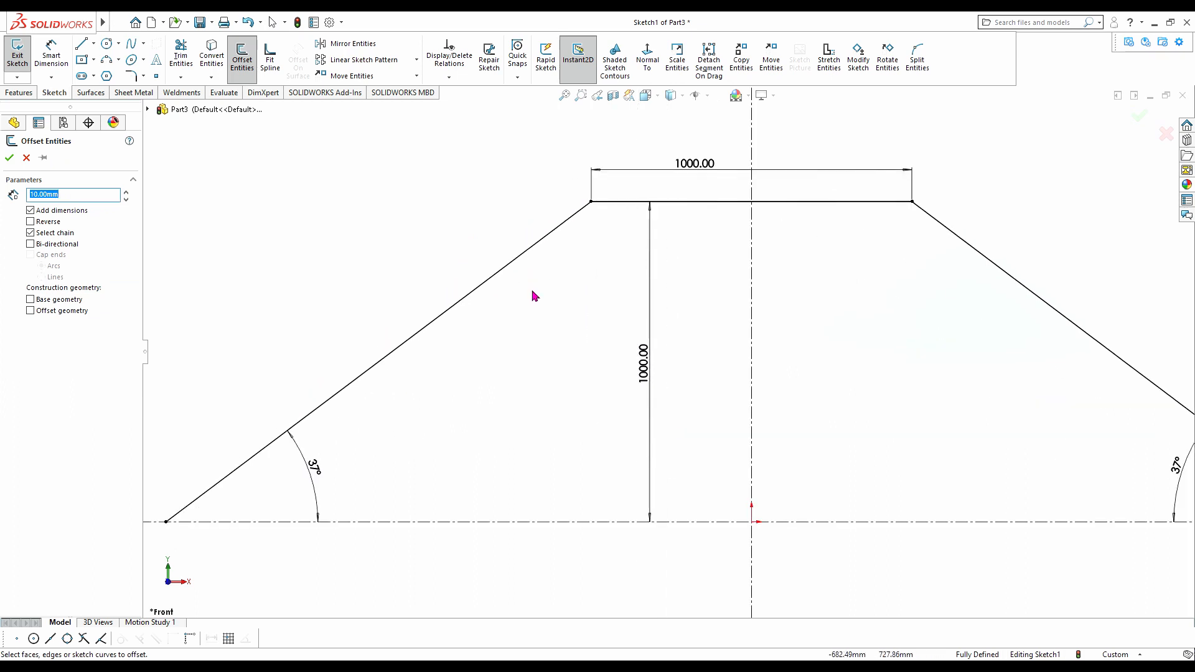
left_click(635, 202)
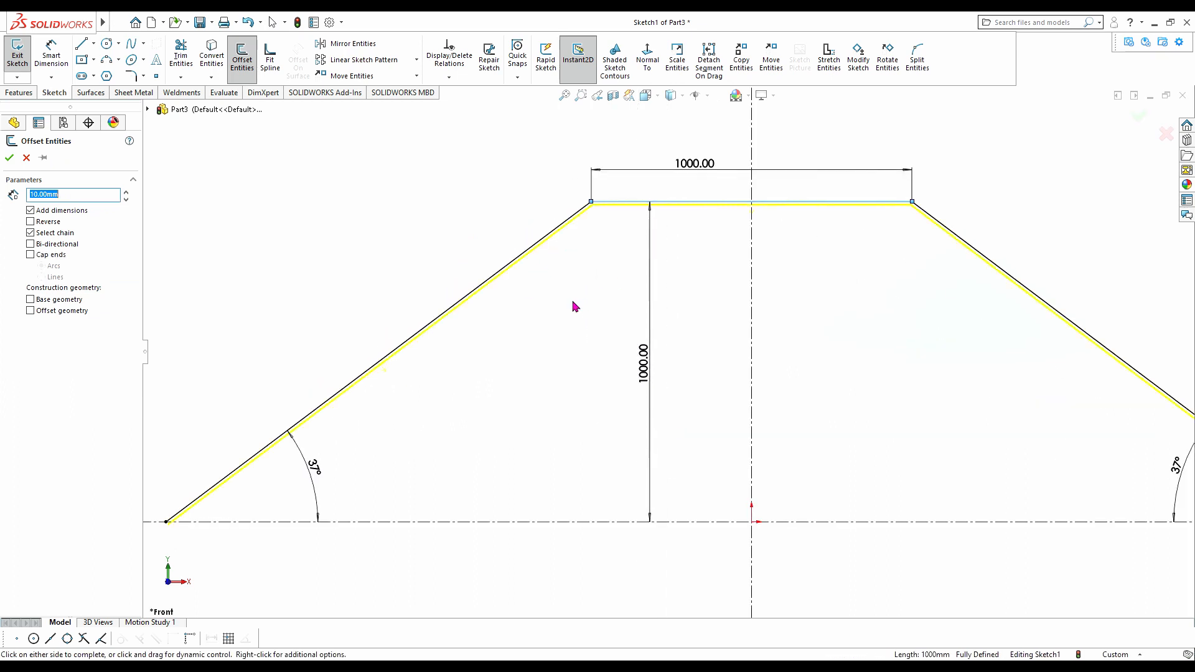
key("Escape")
- Convert the left and right sloping lines of the layout sketch to construction geometry
left_click(419, 336)
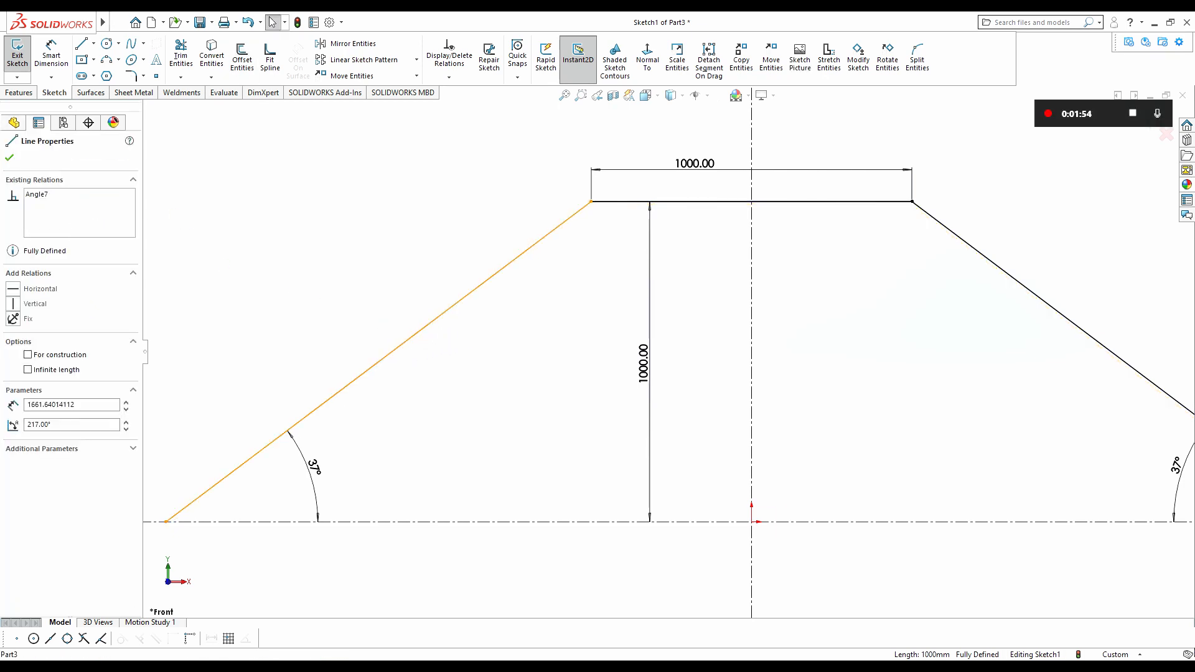
left_click(469, 305)
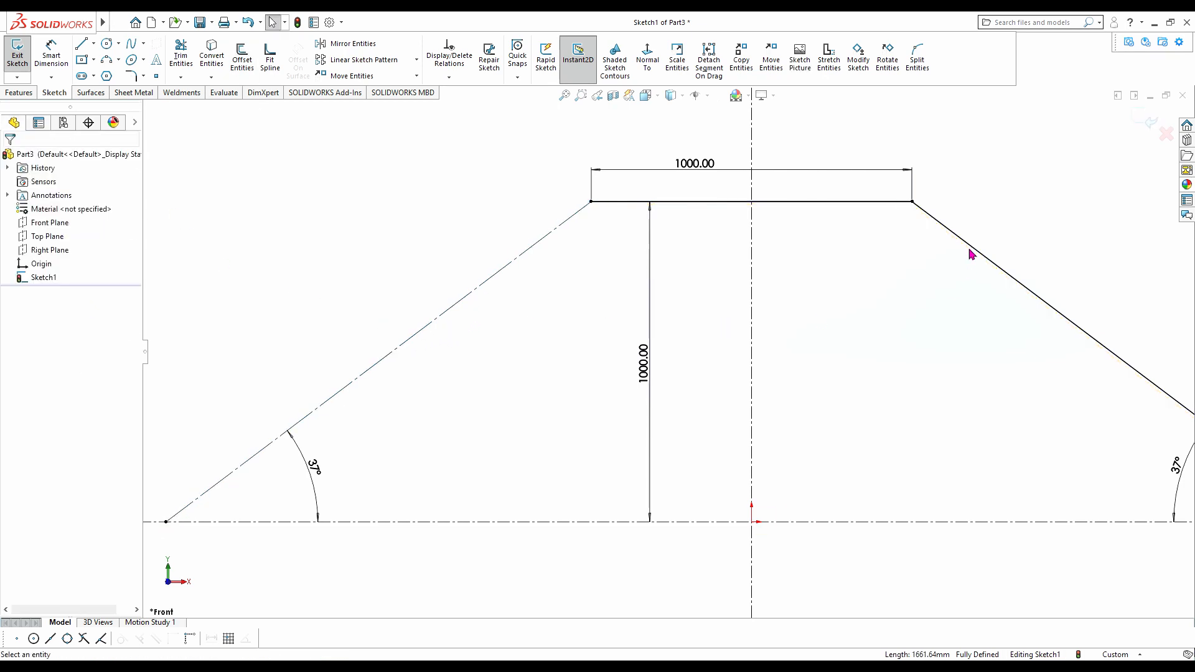
left_click(987, 257)
left_click(1018, 224)
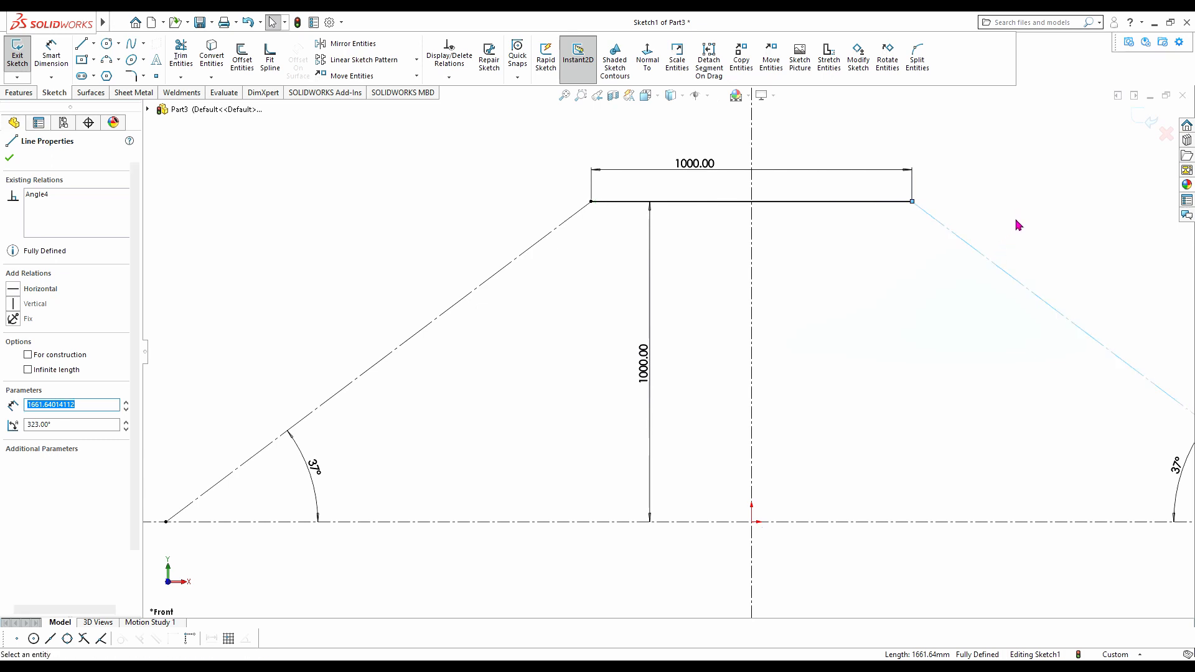
- Offset the top horizontal line 150 mm downward
left_click(242, 59)
left_click(700, 202)
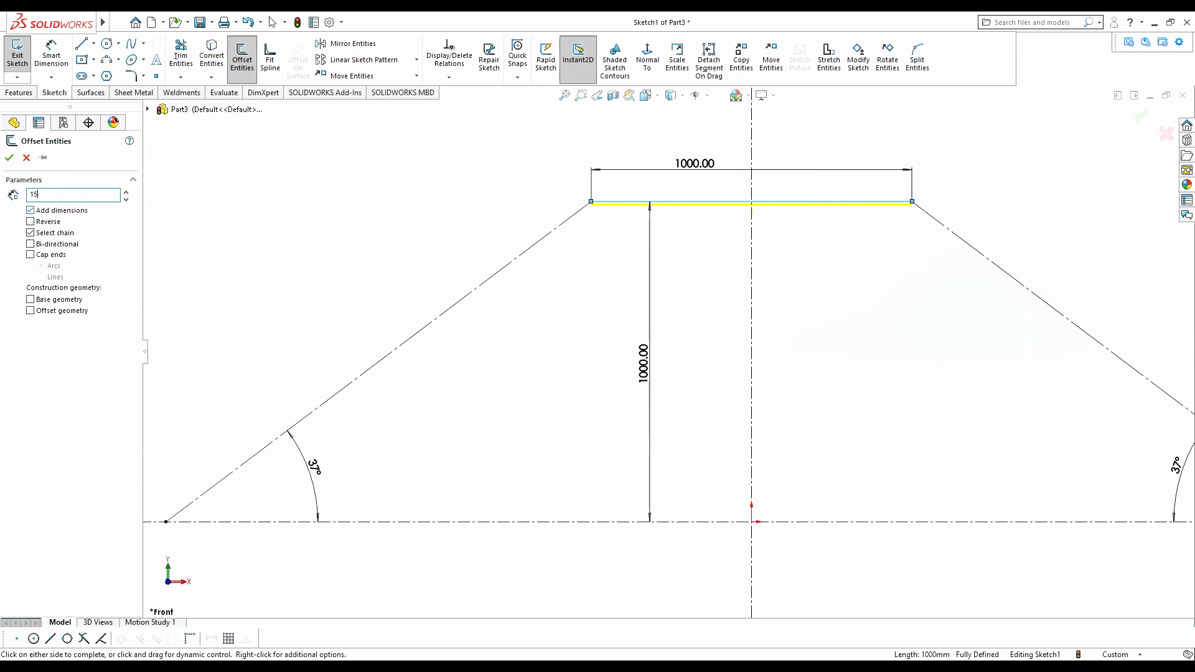
key("Return")
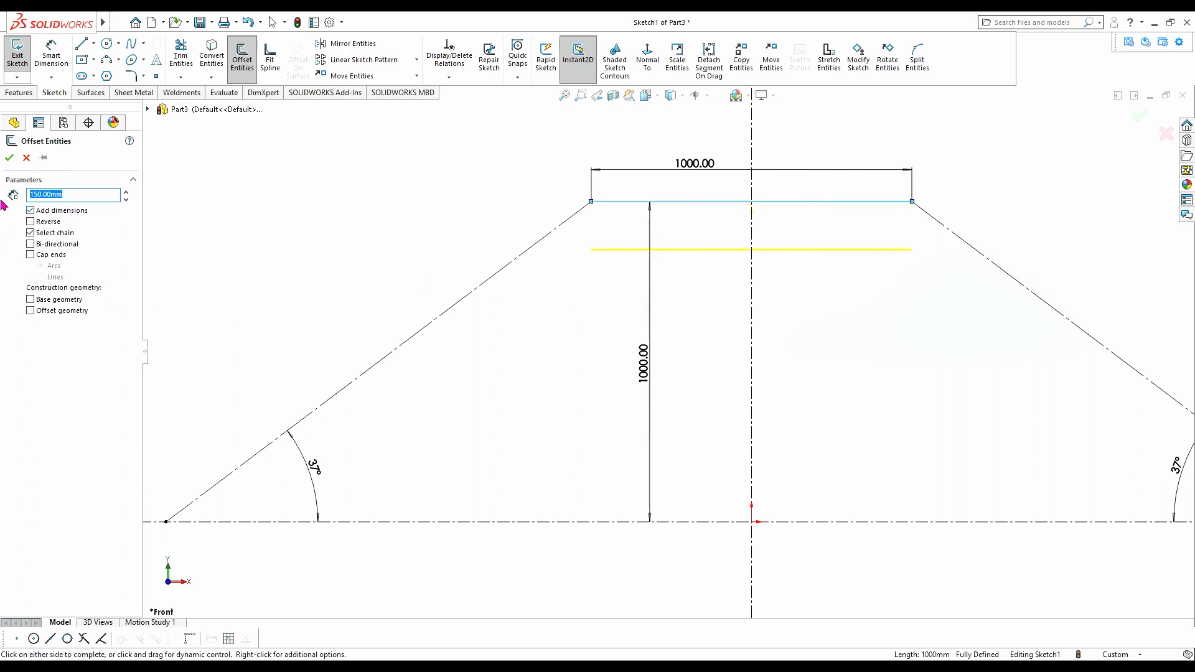
left_click(9, 159)
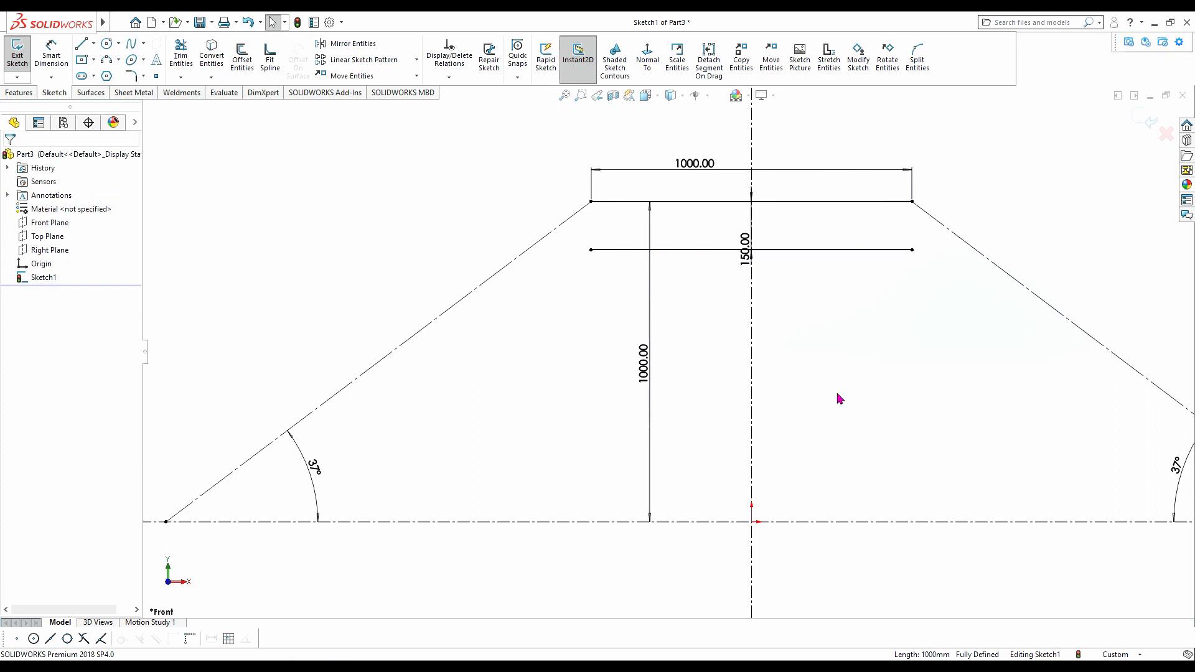
- Close the platform rectangle with vertical lines joining the ends of the two horizontal lines on both sides
left_click(55, 53)
left_click(81, 43)
left_click_drag(590, 202, 591, 250)
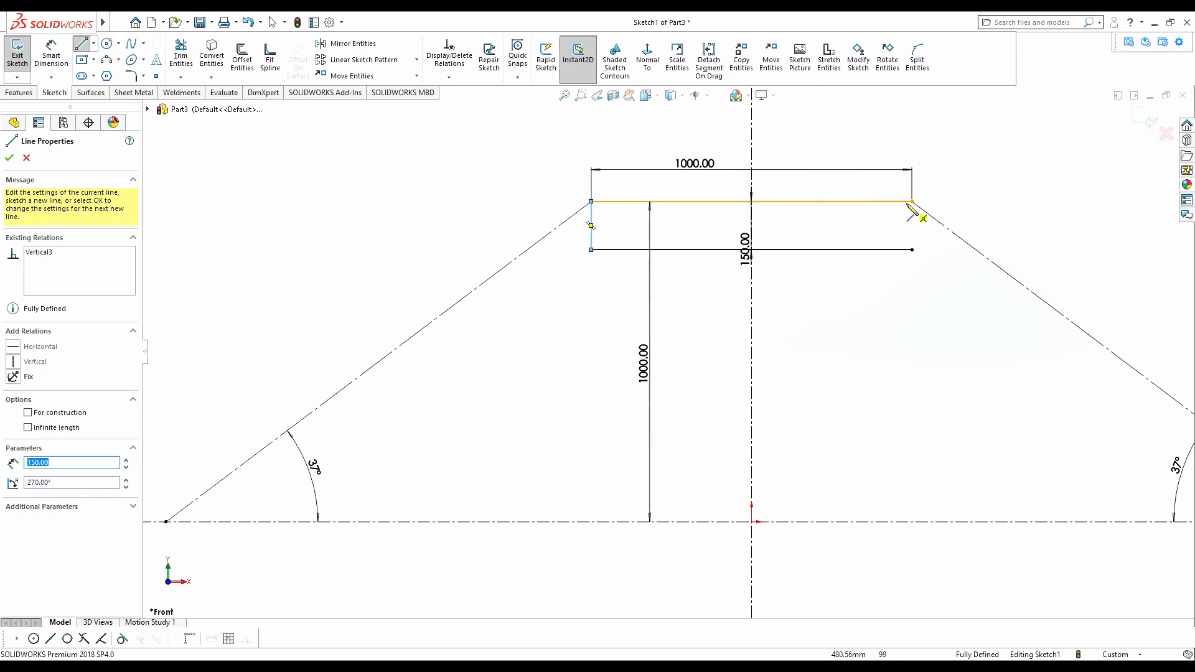
left_click_drag(913, 202, 912, 249)
left_click(10, 158)
scroll(667, 348, "up", 2)
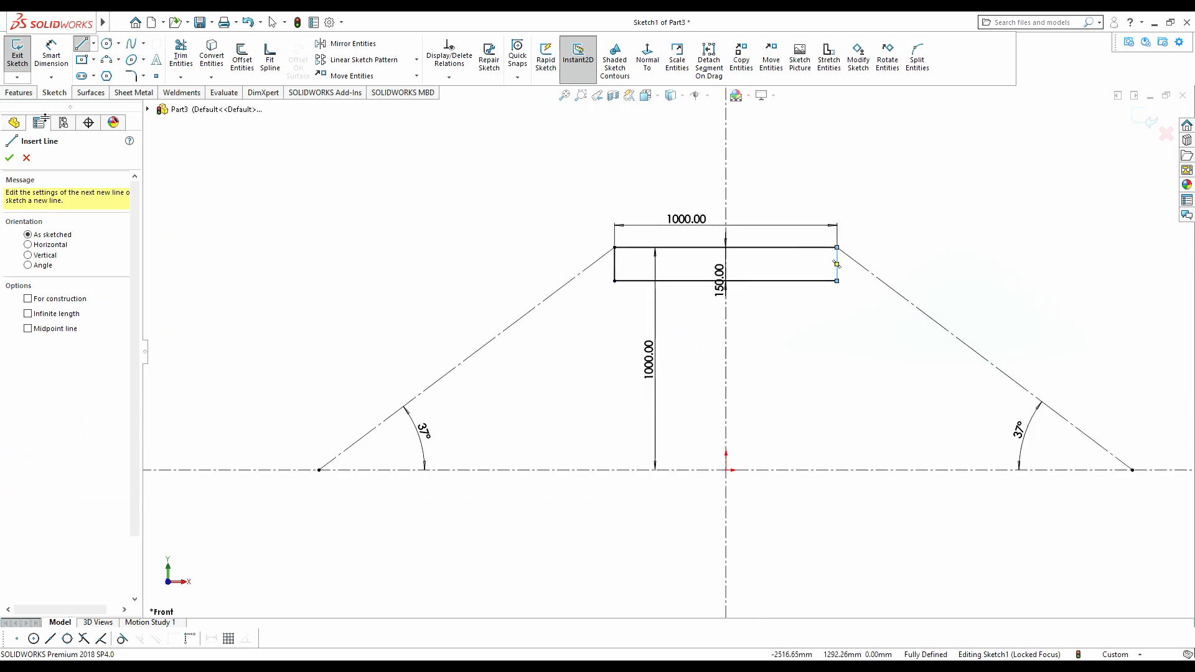
left_click(9, 158)
- Create a 12 mm thick sheet metal Base Flange from the closed rectangular platform profile
left_click(134, 93)
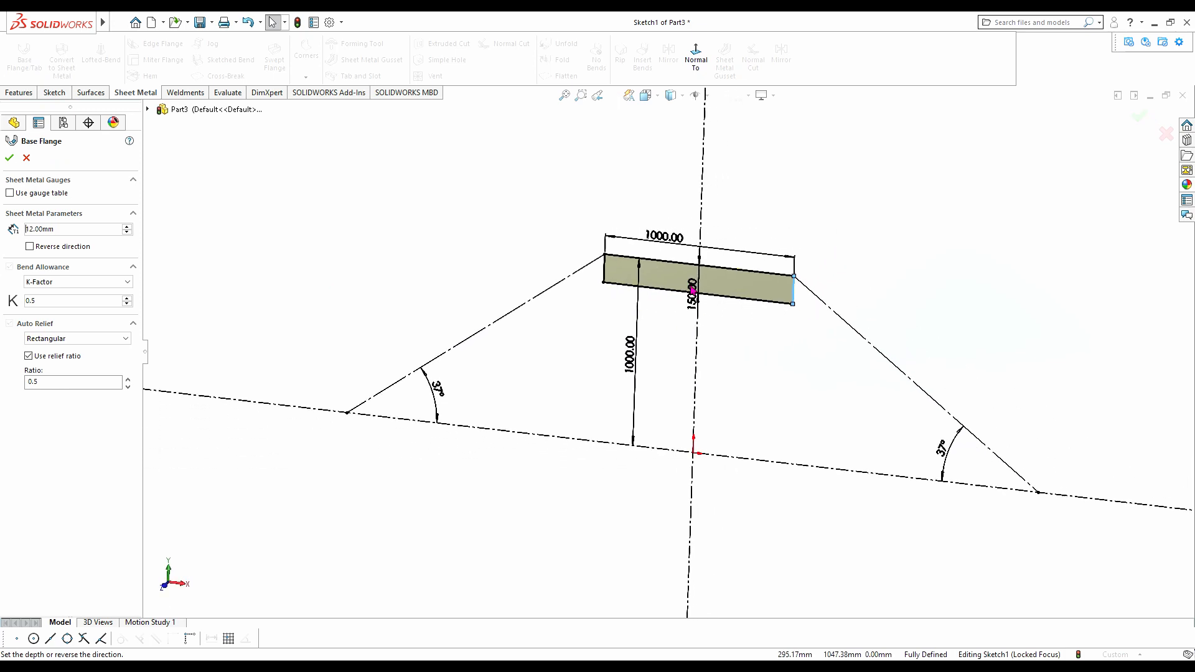
scroll(756, 347, "down", 5)
middle_click_drag(731, 342, 701, 335)
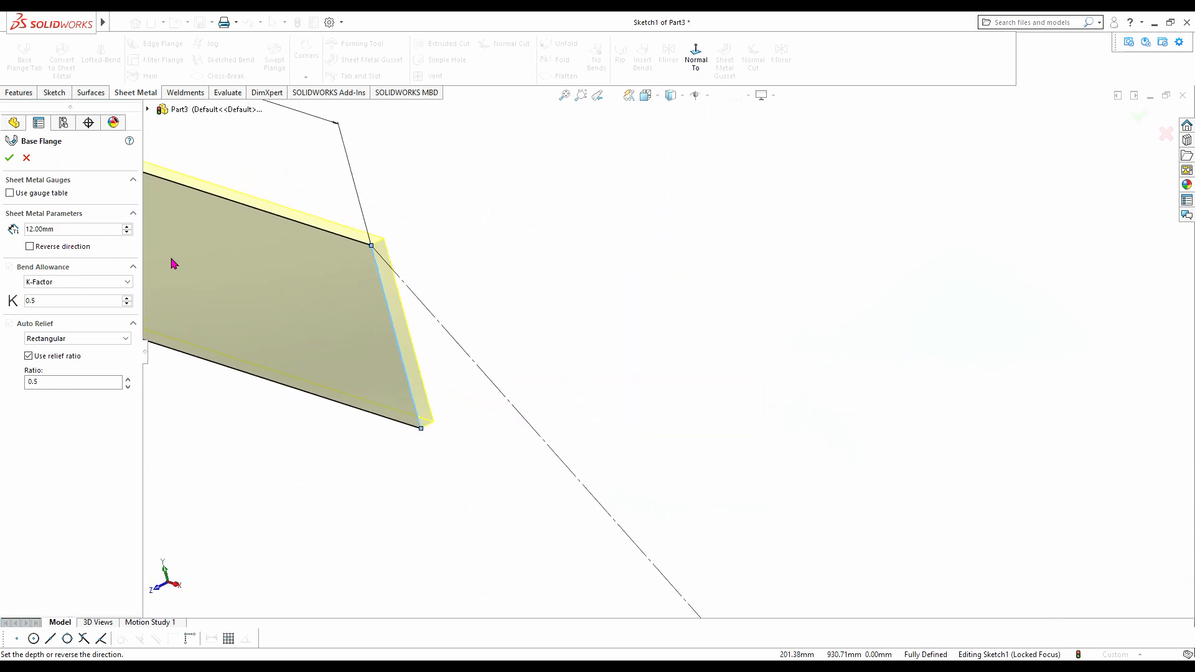
scroll(349, 302, "up", 5)
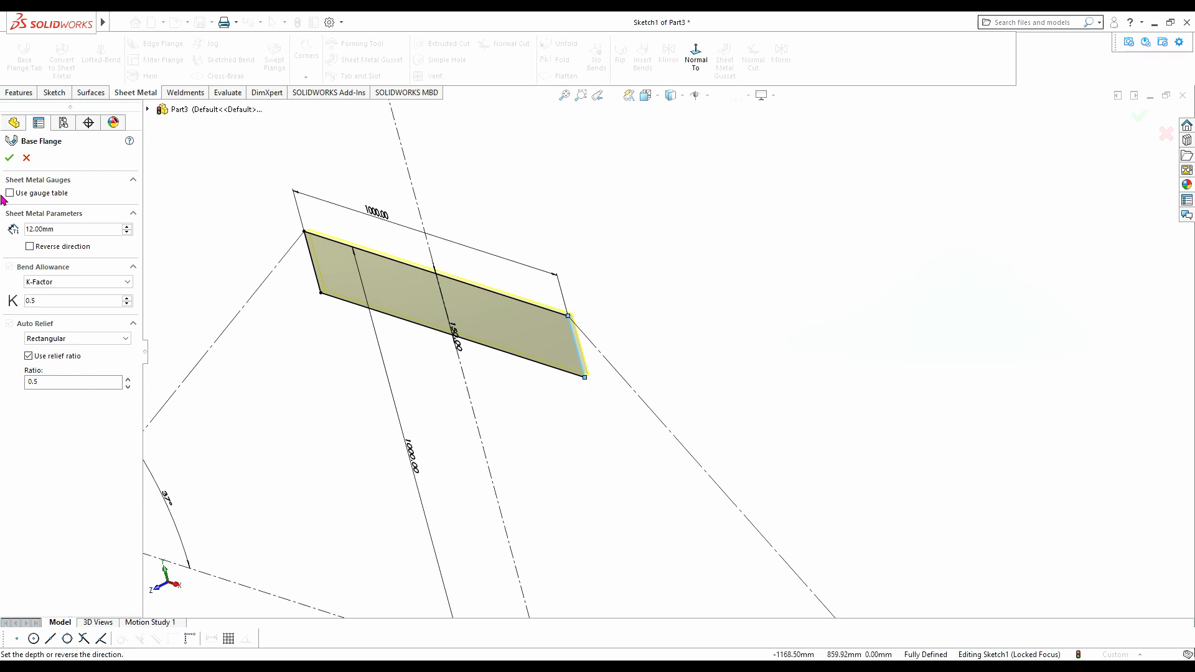
left_click(13, 158)
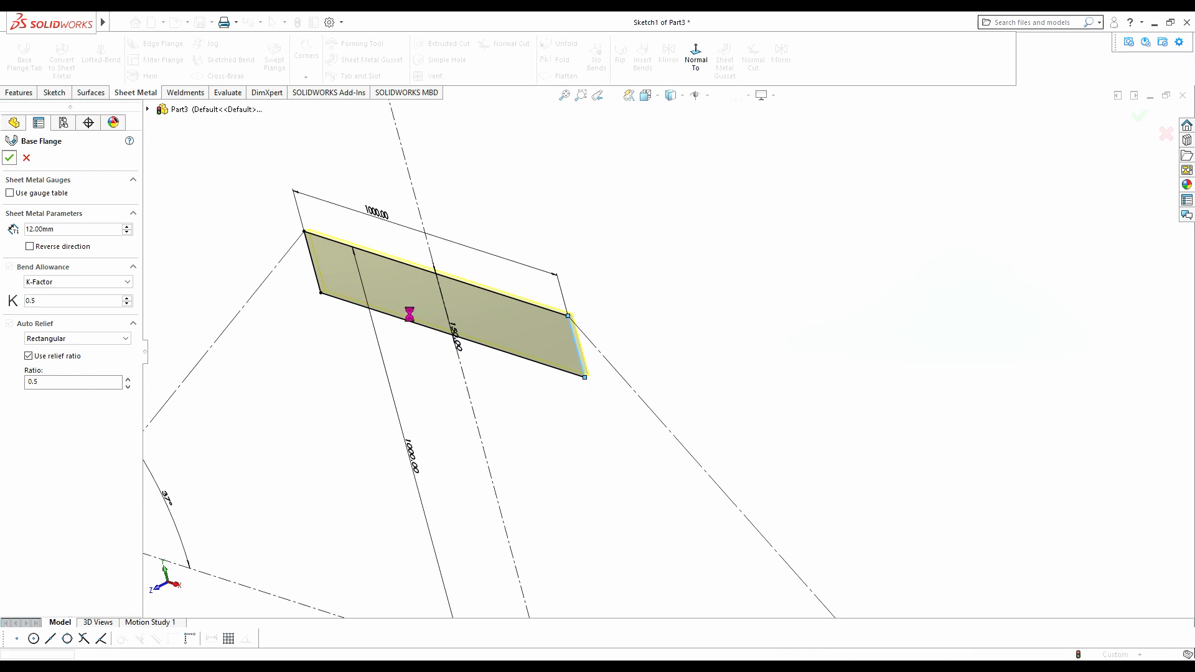
mouse_move(441, 384)
middle_mouse_down()
mouse_move(477, 347)
mouse_move(536, 319)
middle_mouse_up()
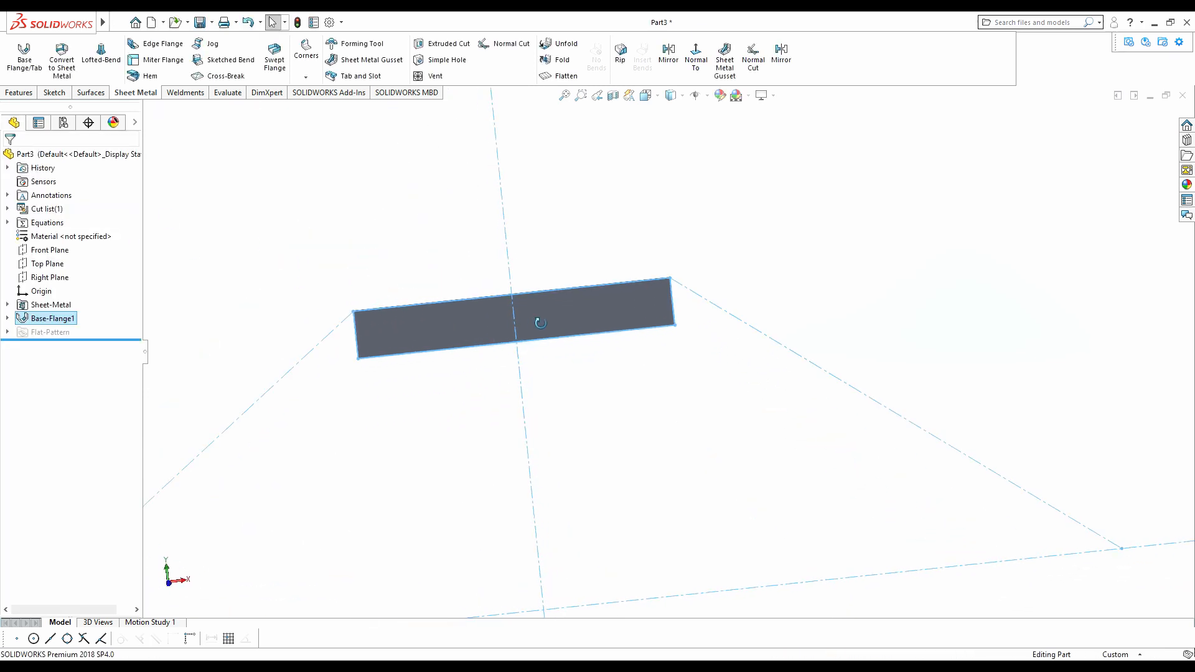
left_click(602, 374)
scroll(543, 411, "up", 4)
scroll(532, 344, "down", 2)
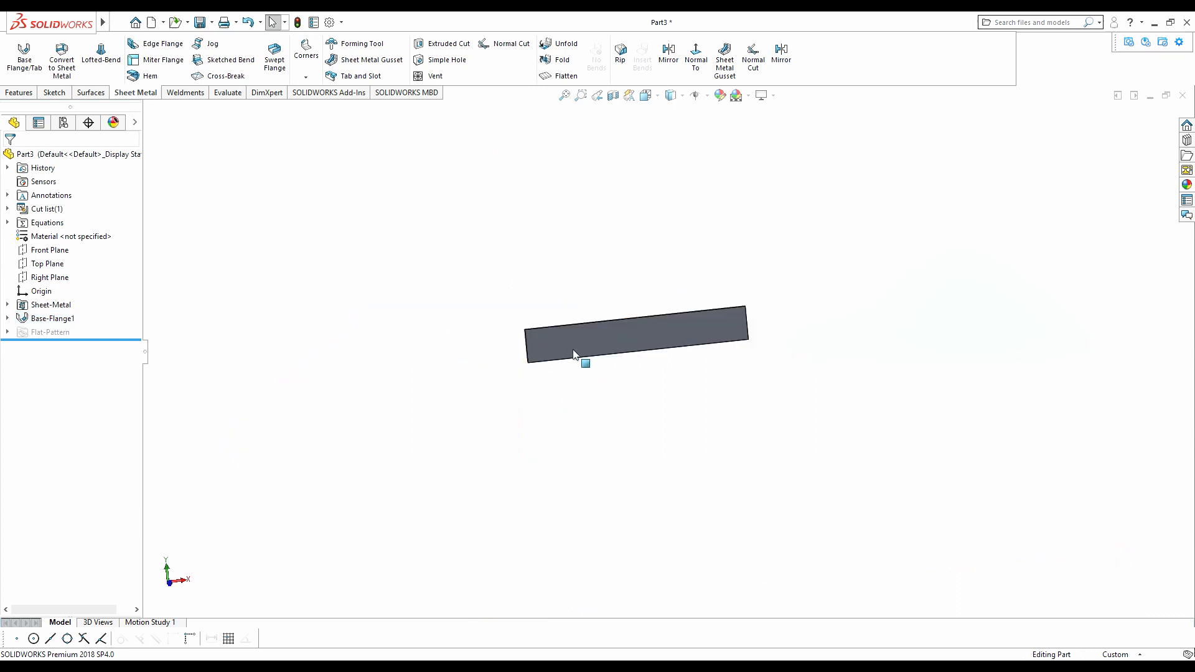
- Change the view's display settings so the platform plate is shown in a lighter shade
left_click(572, 339)
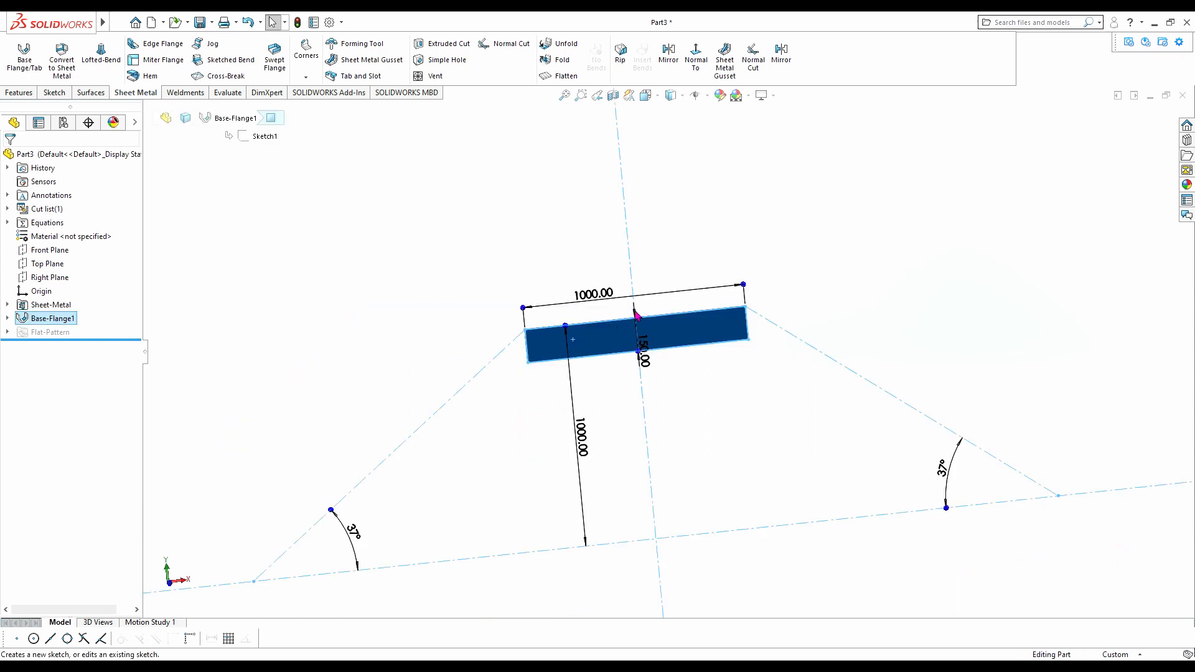
left_click(854, 260)
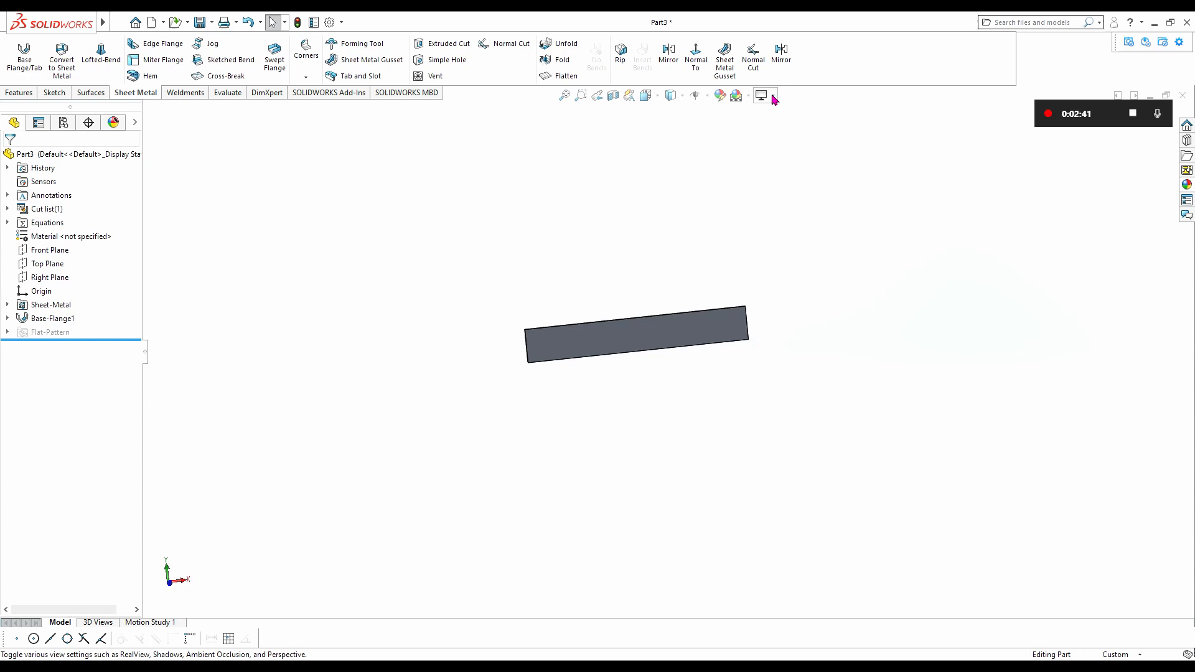
left_click(785, 151)
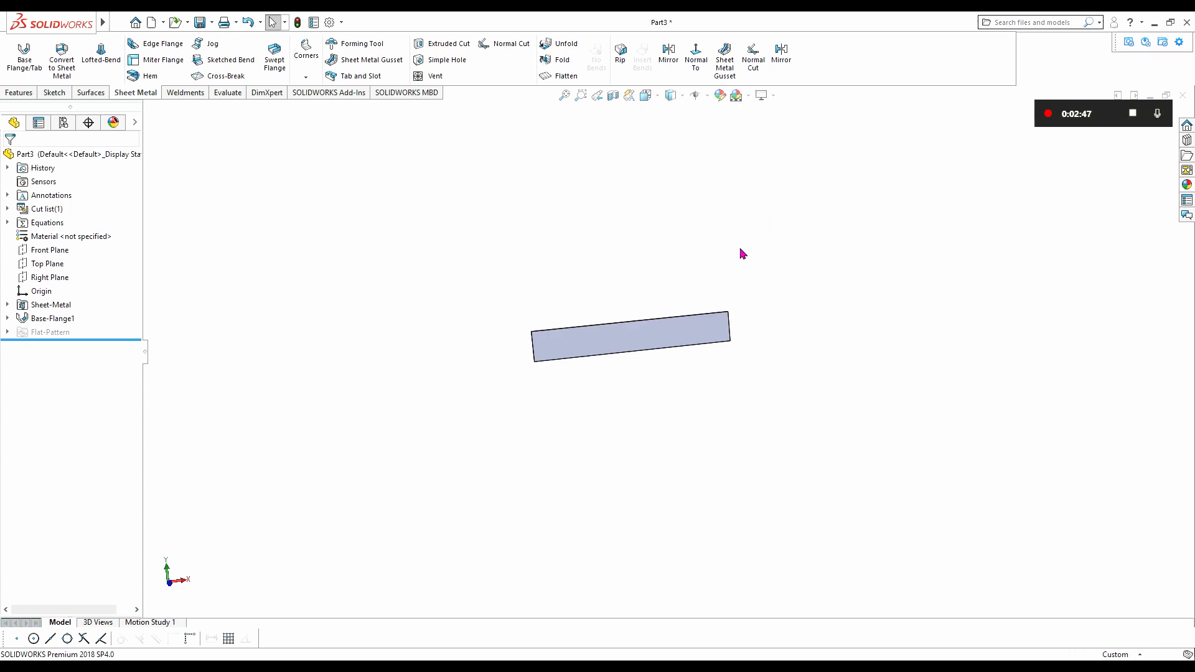
- Start a new sketch on the platform plate's large front face and orient the view normal to it
left_click(611, 328)
double_click(609, 329)
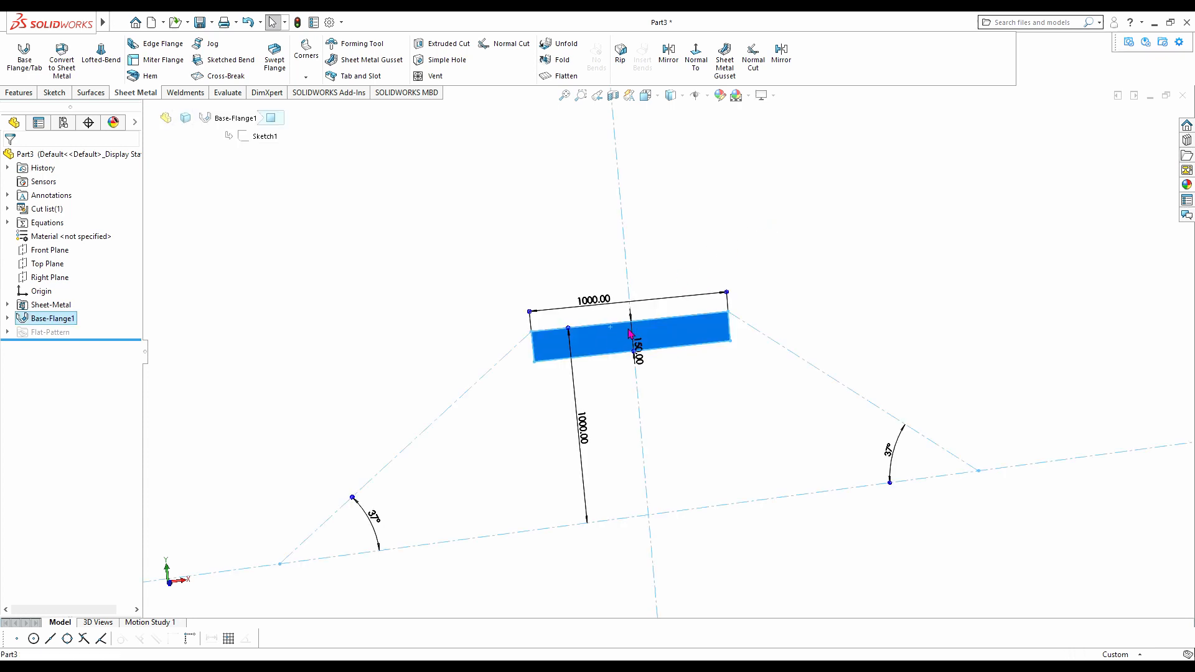
left_click(675, 293)
left_click(648, 56)
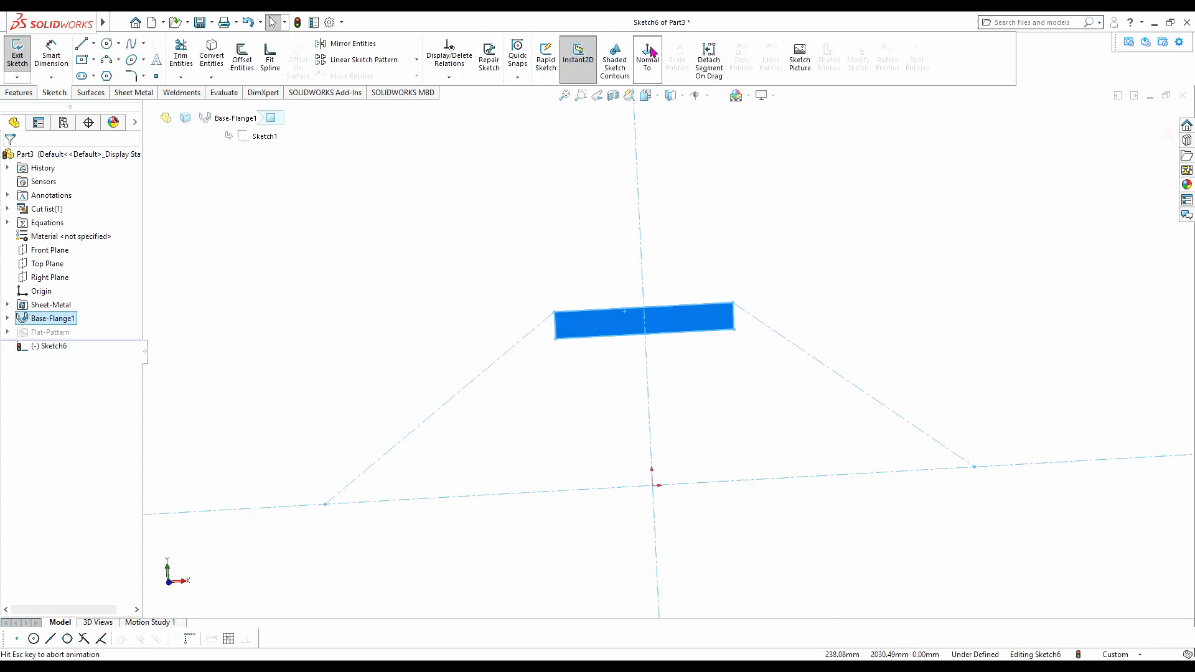
left_click(472, 323)
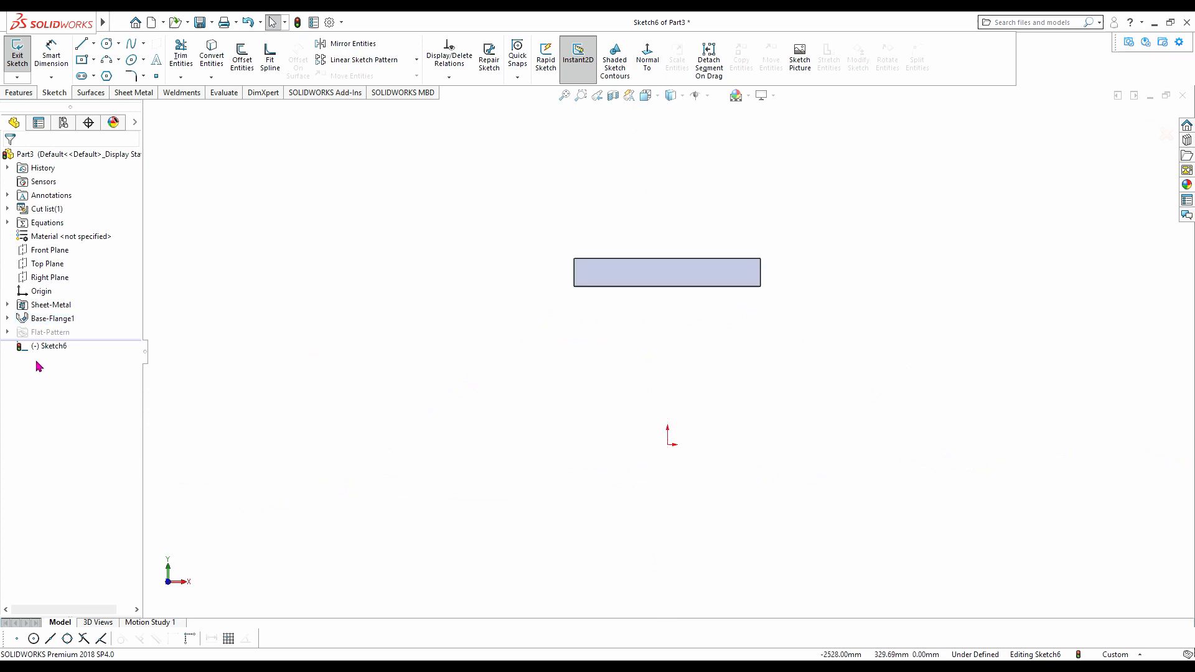
- Convert the layout sketch's two sloping lines into the new sketch, showing the layout sketch for selection and hiding it again
left_click(8, 319)
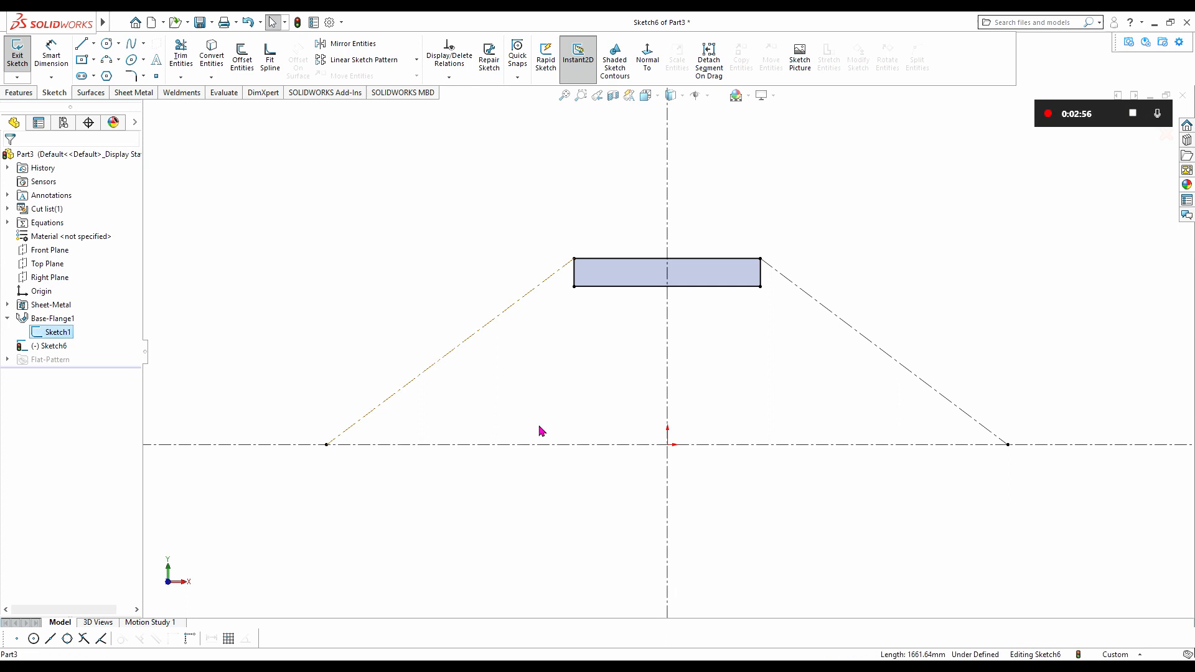
left_click(807, 294, "ctrl")
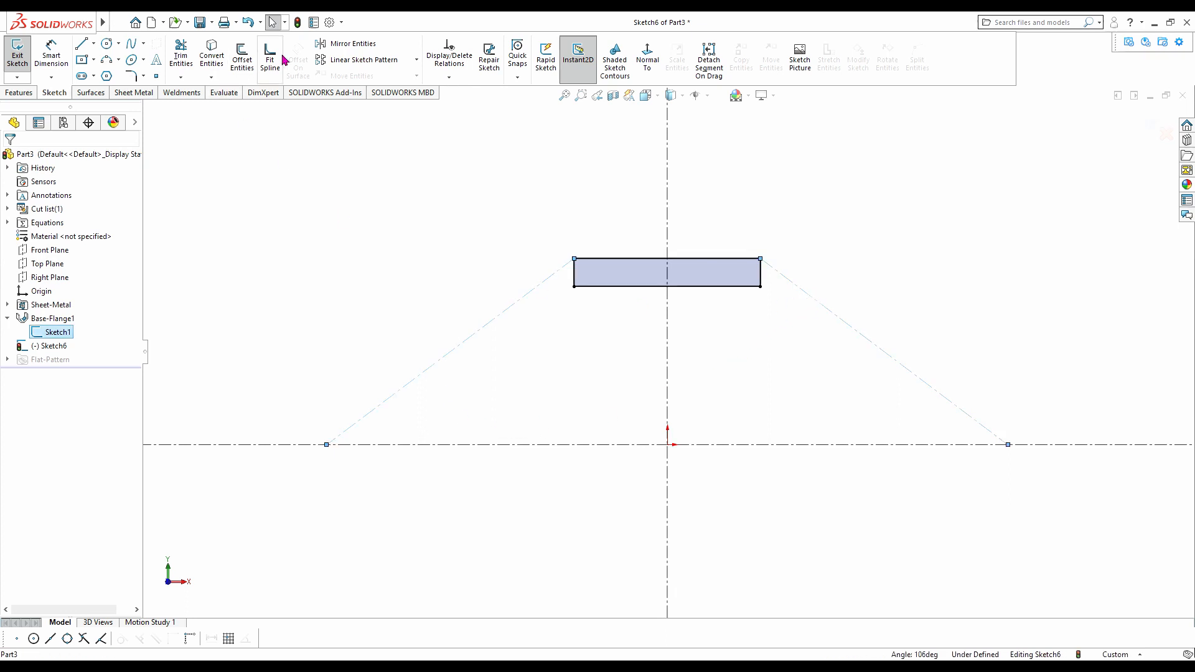
left_click(212, 56)
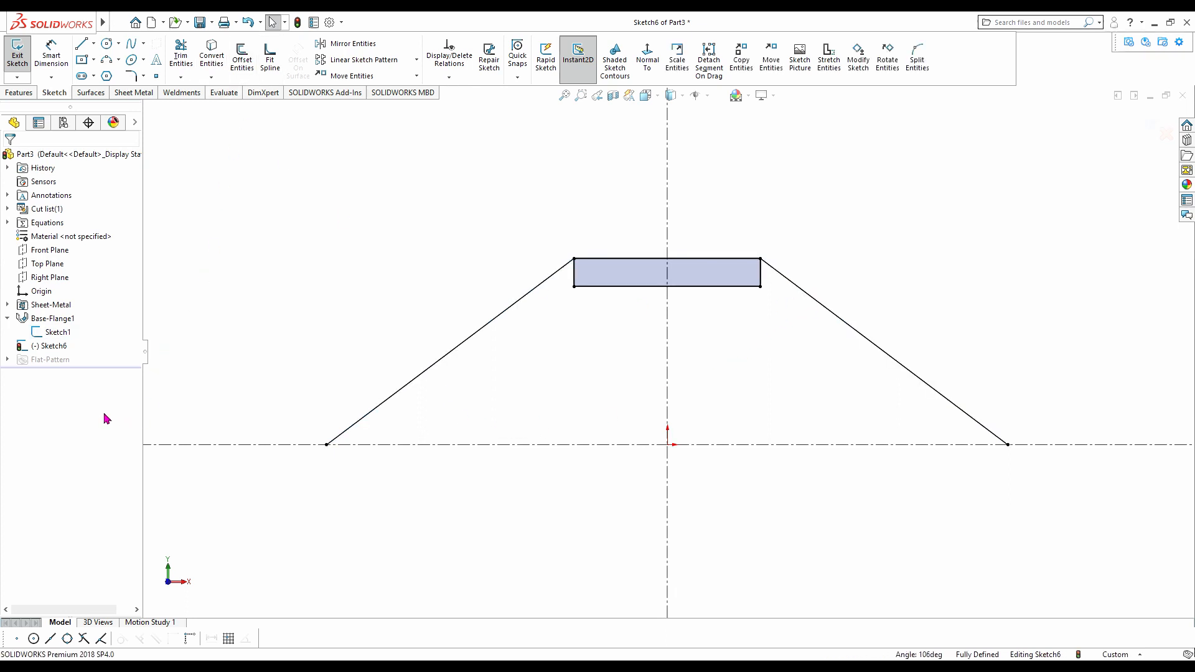
left_click(51, 334)
left_click(60, 318)
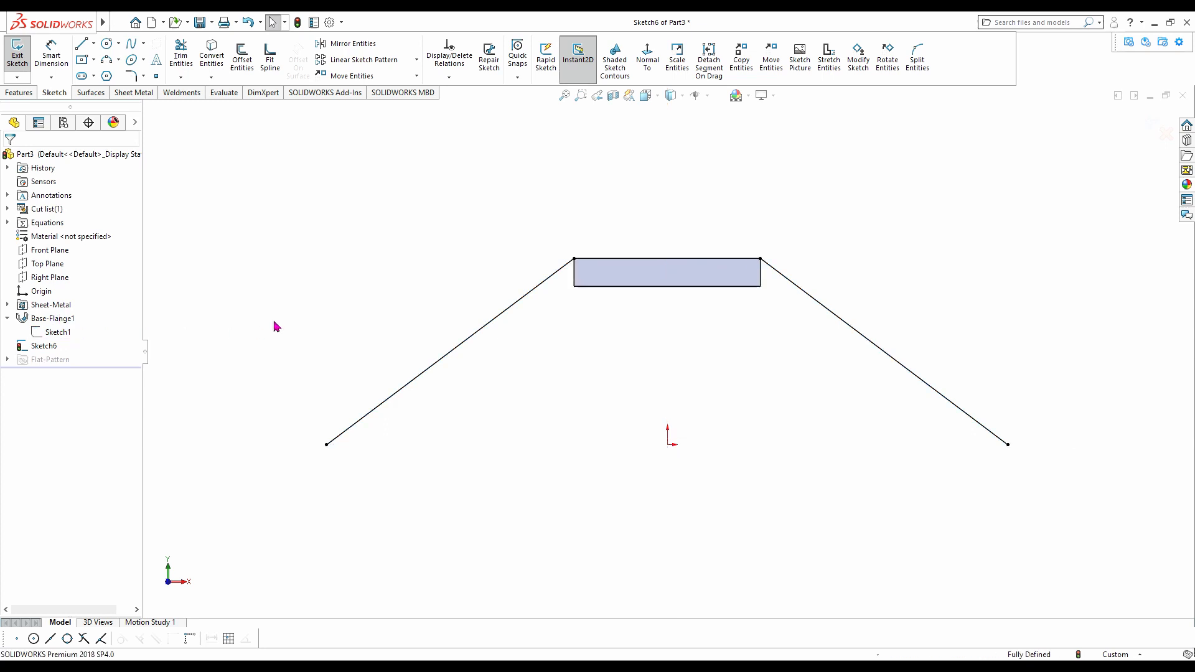
- Offset the left sloping line 150 mm toward its underside and delete the right sloping line
left_click(242, 62)
left_click(504, 312)
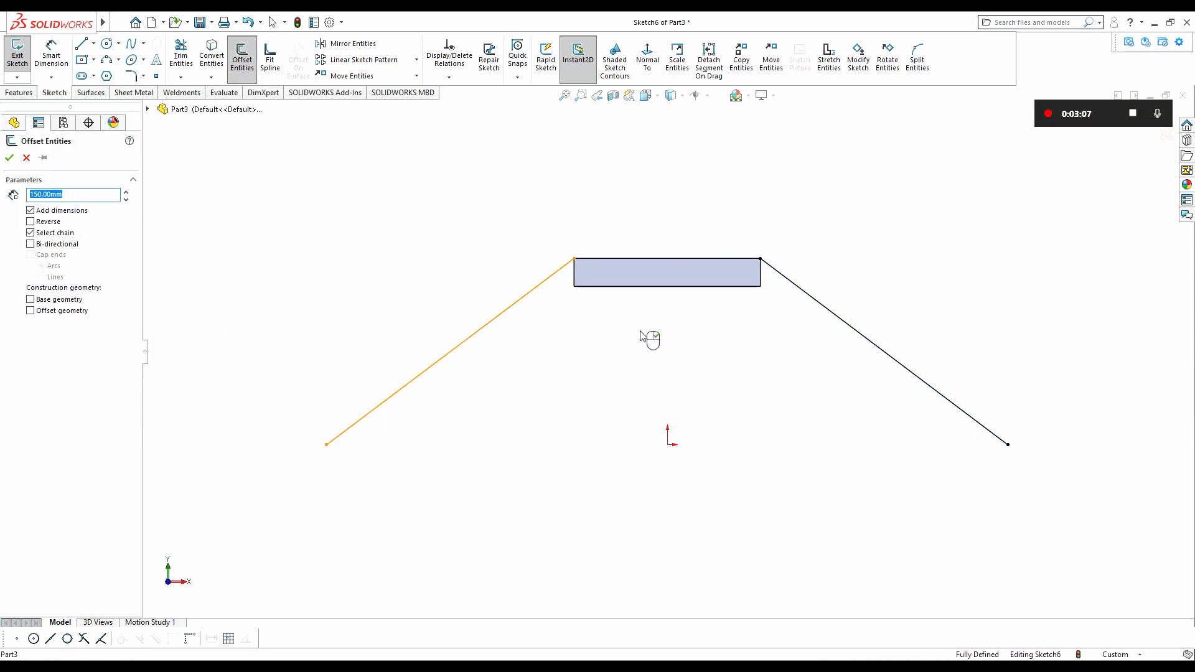
left_click(831, 311)
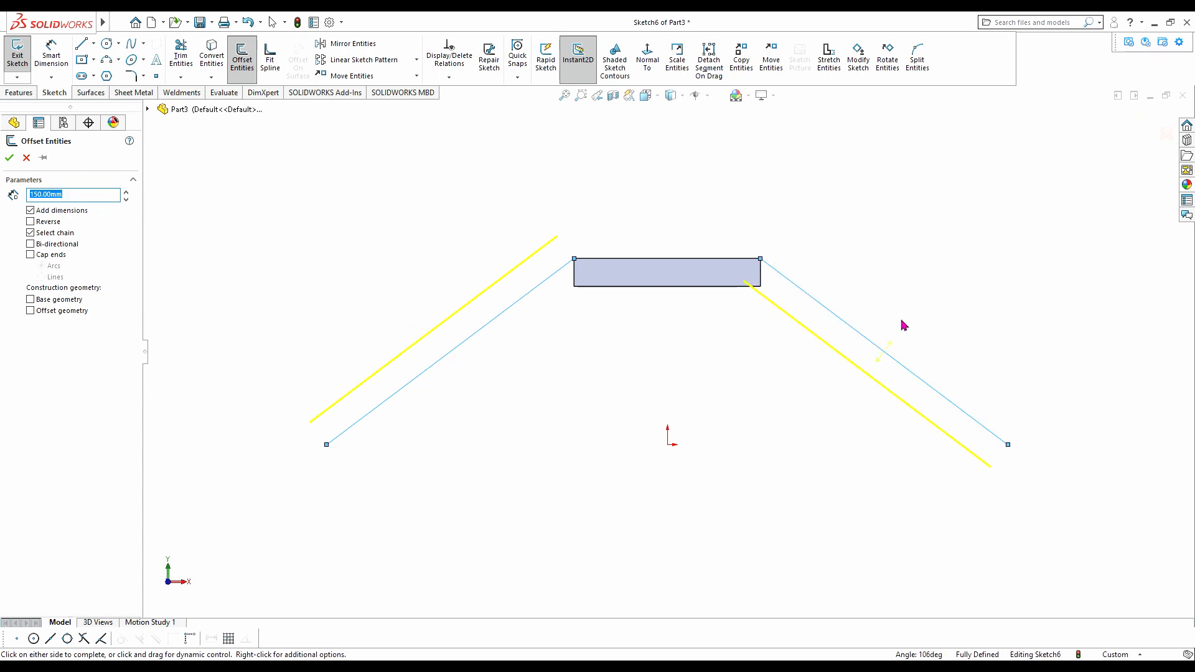
left_click(862, 330)
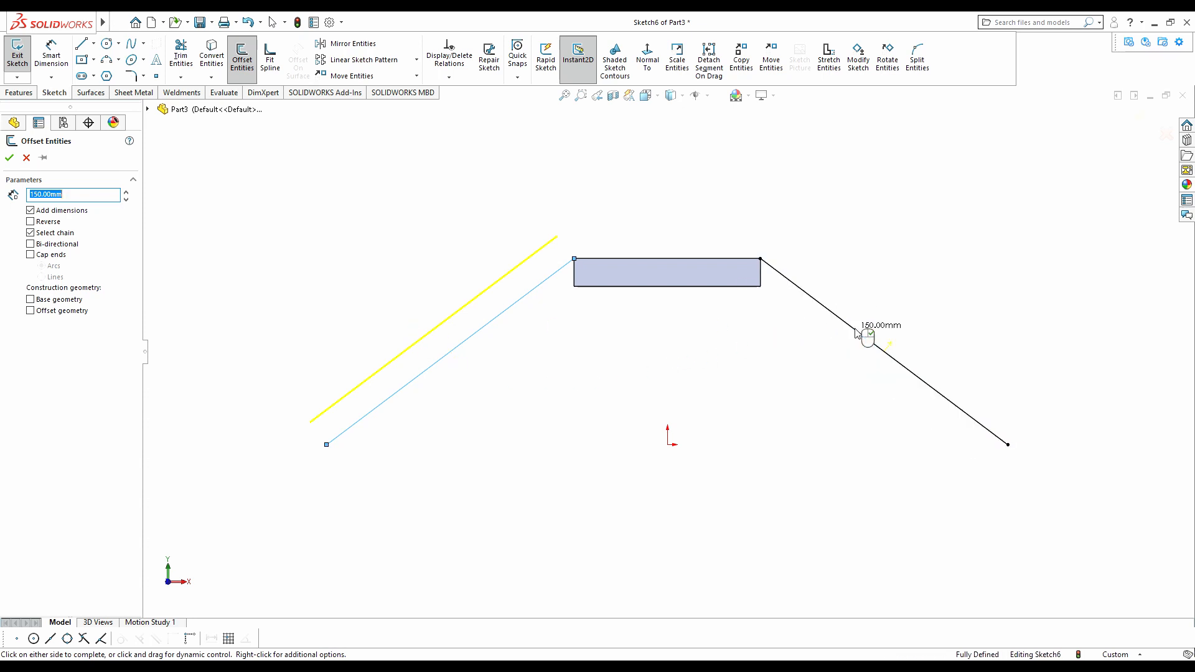
left_click(31, 222)
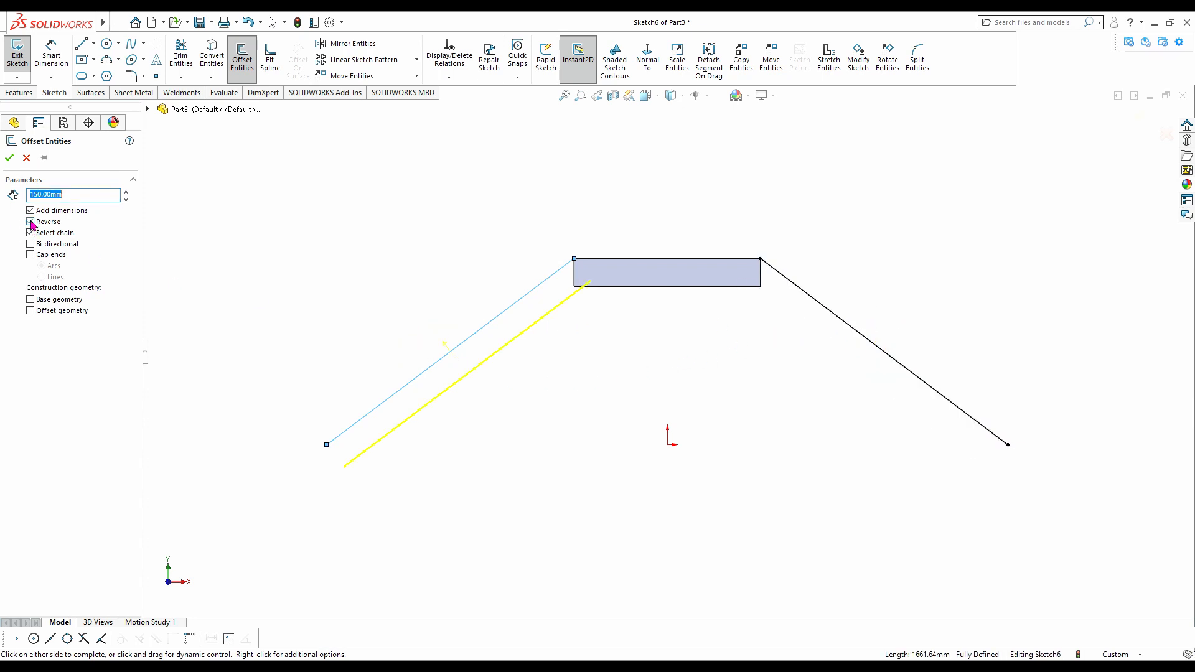
left_click(9, 159)
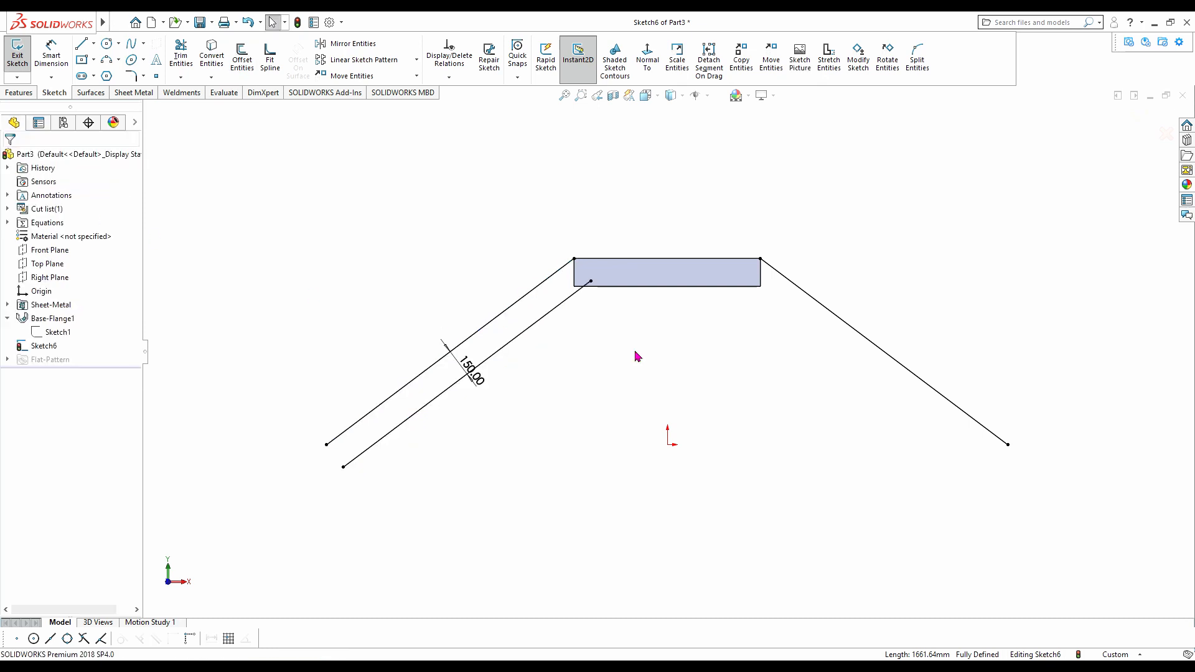
left_click(812, 304)
key("Delete")
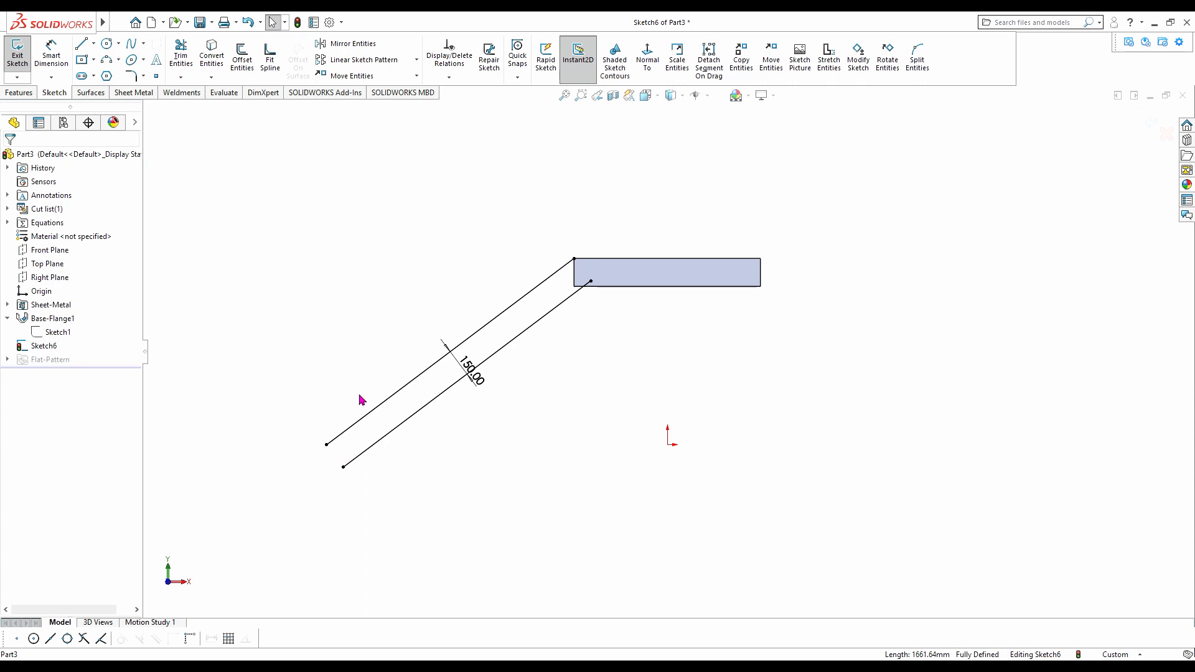
- Draw a horizontal centerline from the origin leftward past the lower ends of the two sloping lines
left_click(96, 74)
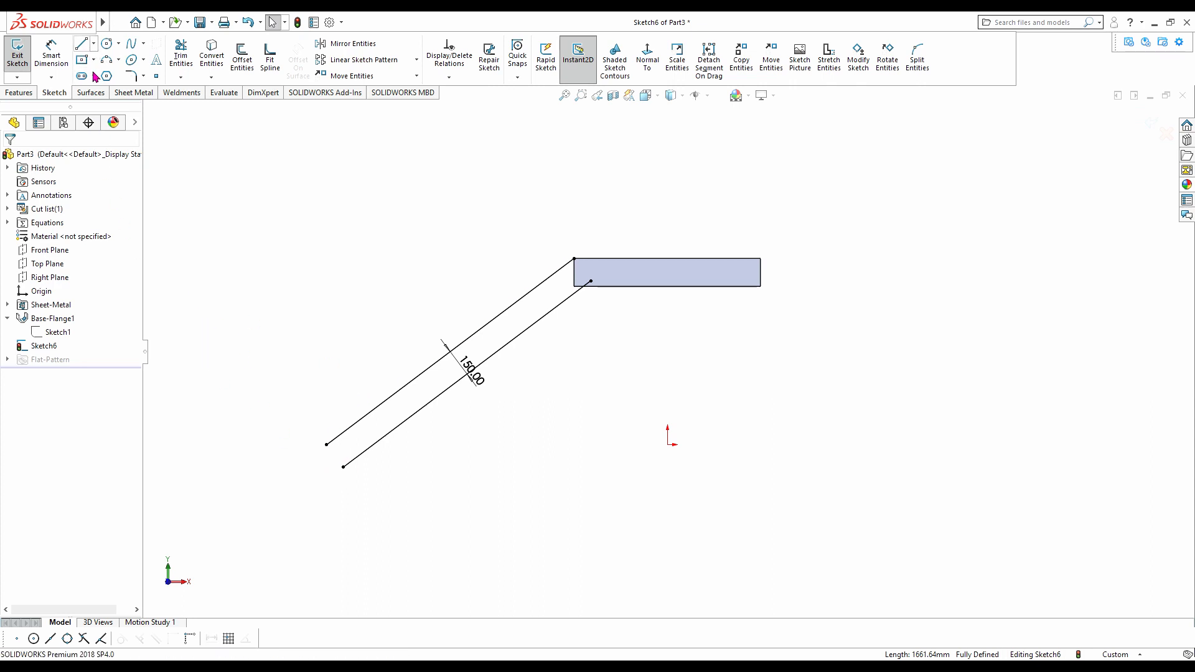
left_click(667, 444)
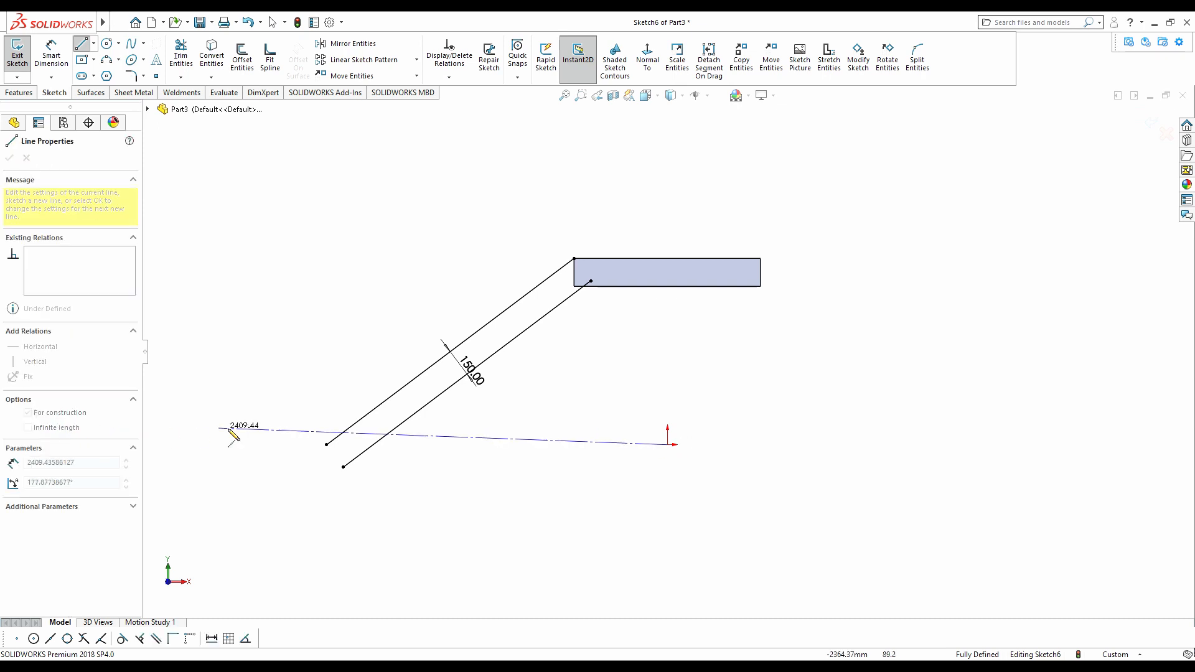
left_click(232, 447)
key("Escape")
scroll(365, 440, "down", 5)
scroll(422, 429, "up", 3)
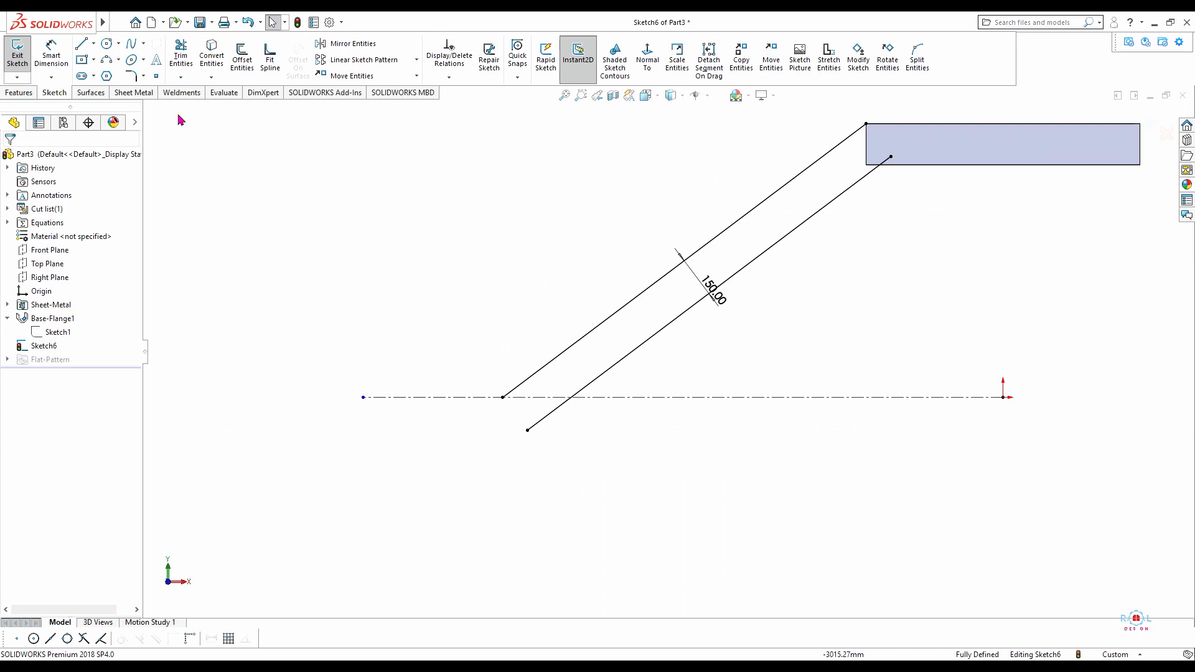
- Close the stringer's foot with a horizontal line along the centerline and trim the offset line's excess below it
left_click(81, 44)
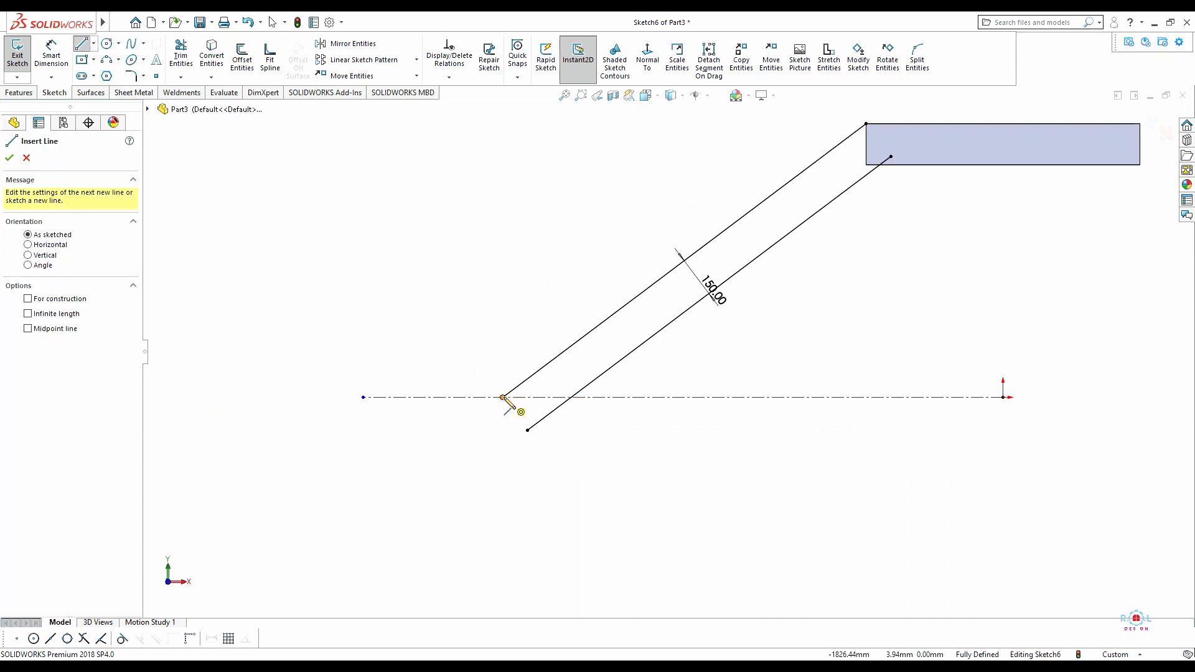
left_click(502, 397)
left_click(573, 399)
key("Escape")
left_click(181, 59)
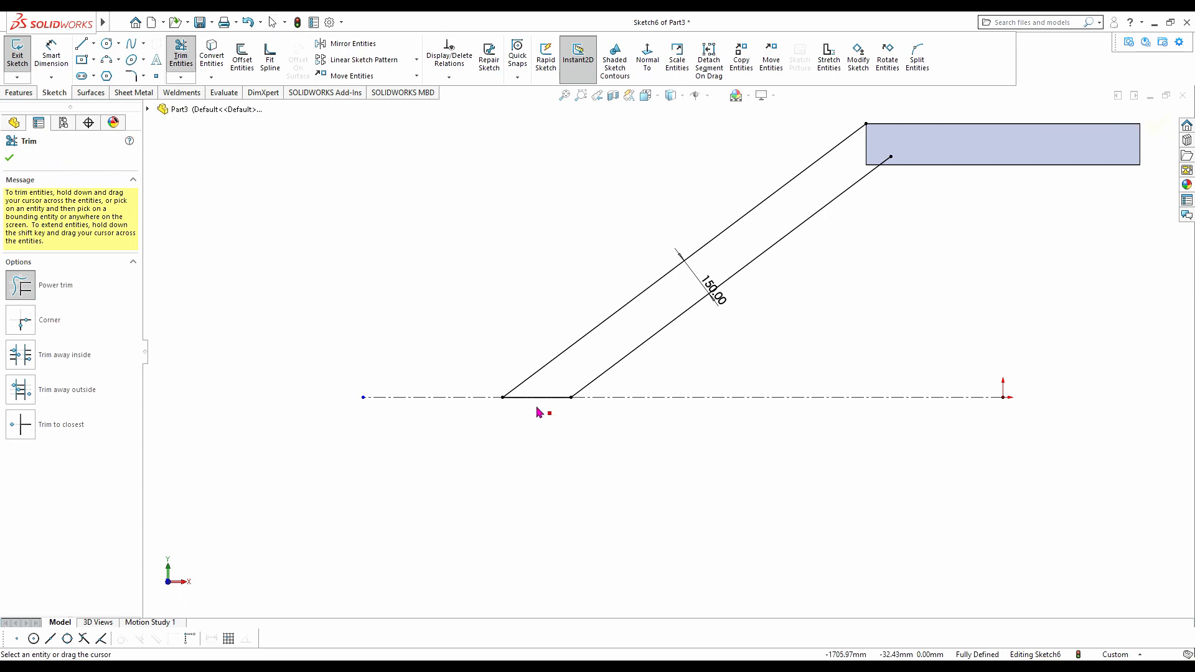
- Close the stringer's upper end with lines along the platform plate's edges and a vertical between them, and trim the offset line's overrun
scroll(805, 331, "up", 5)
scroll(774, 312, "down", 5)
scroll(542, 301, "down", 3)
scroll(542, 302, "down", 2)
left_click(87, 47)
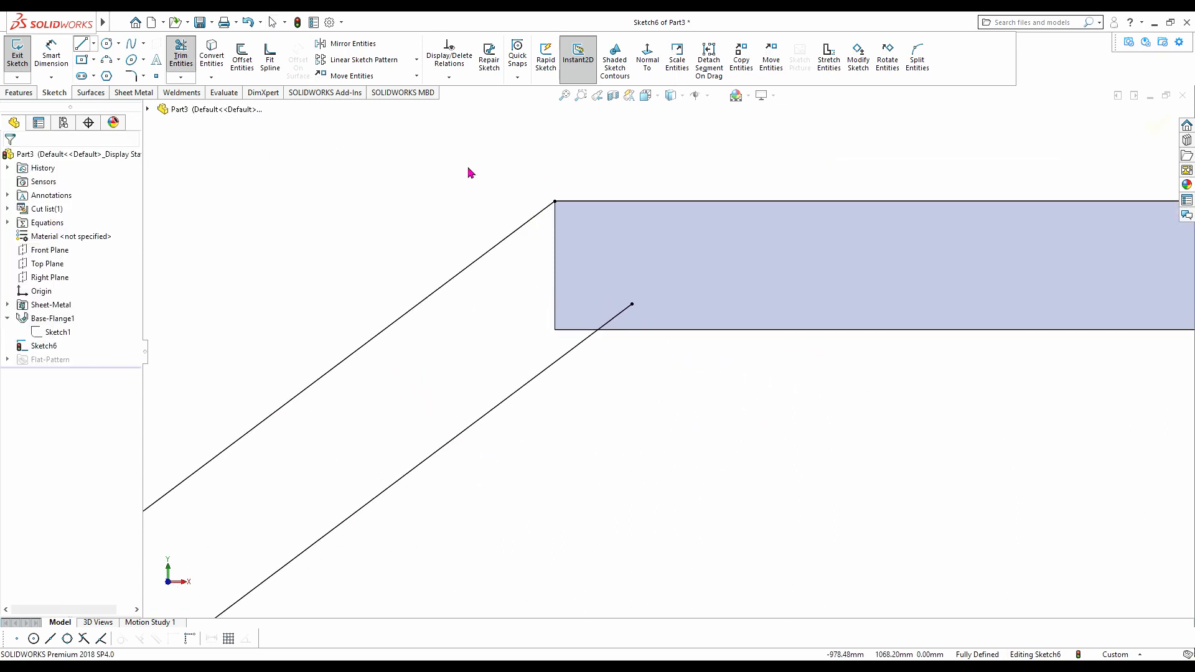
left_click(555, 202)
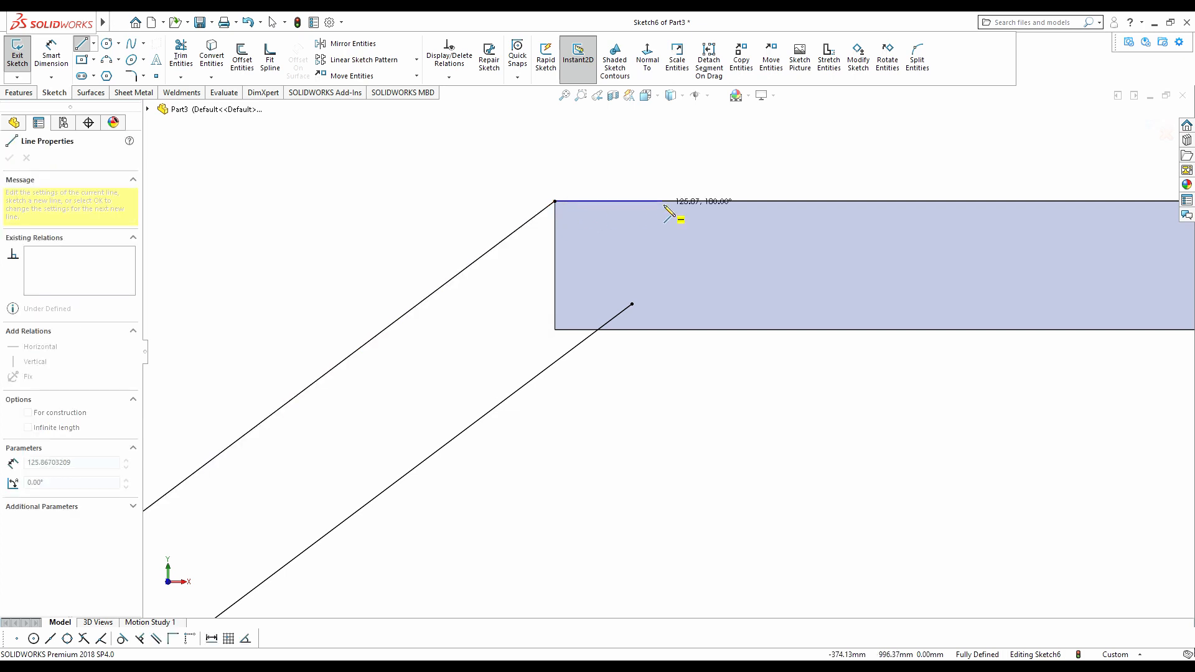
left_click(663, 201)
left_click(662, 328)
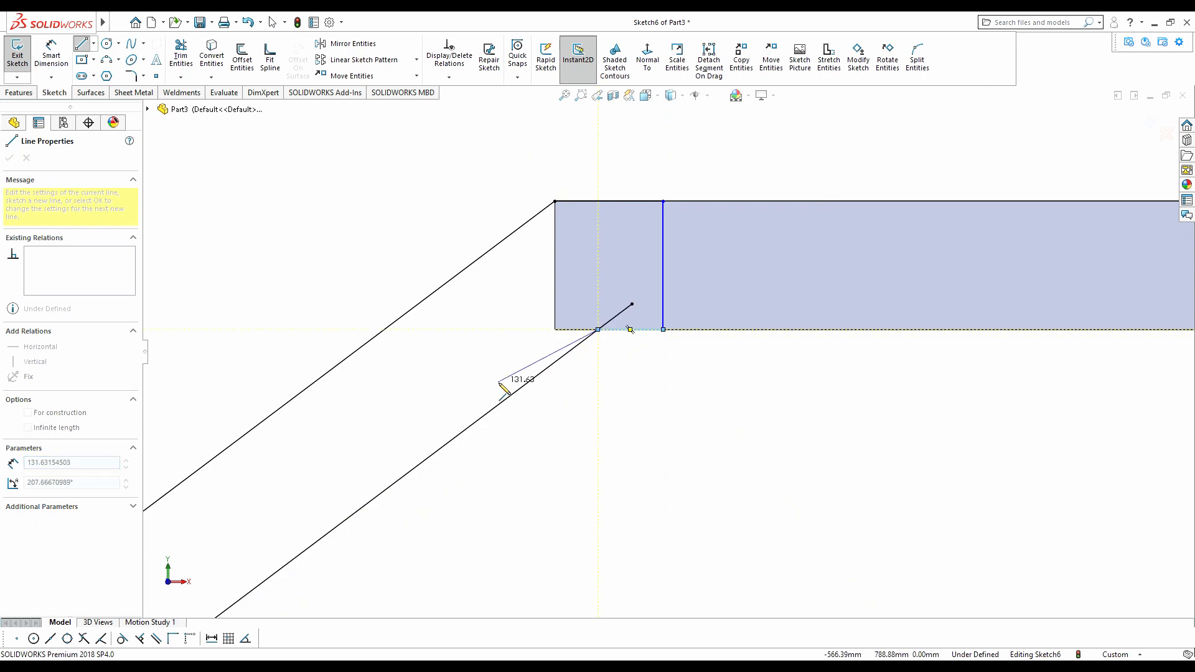
key("Escape")
left_click(182, 55)
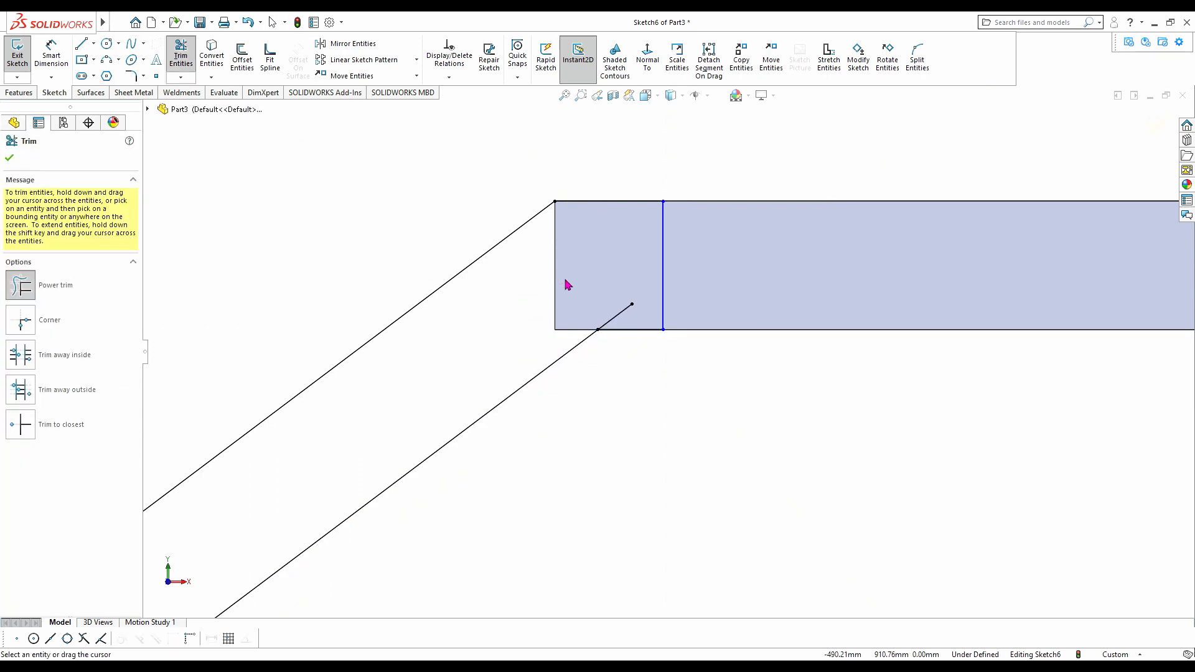
- Dimension the short horizontal line on the platform plate's lower edge to 70 mm
left_click(51, 56)
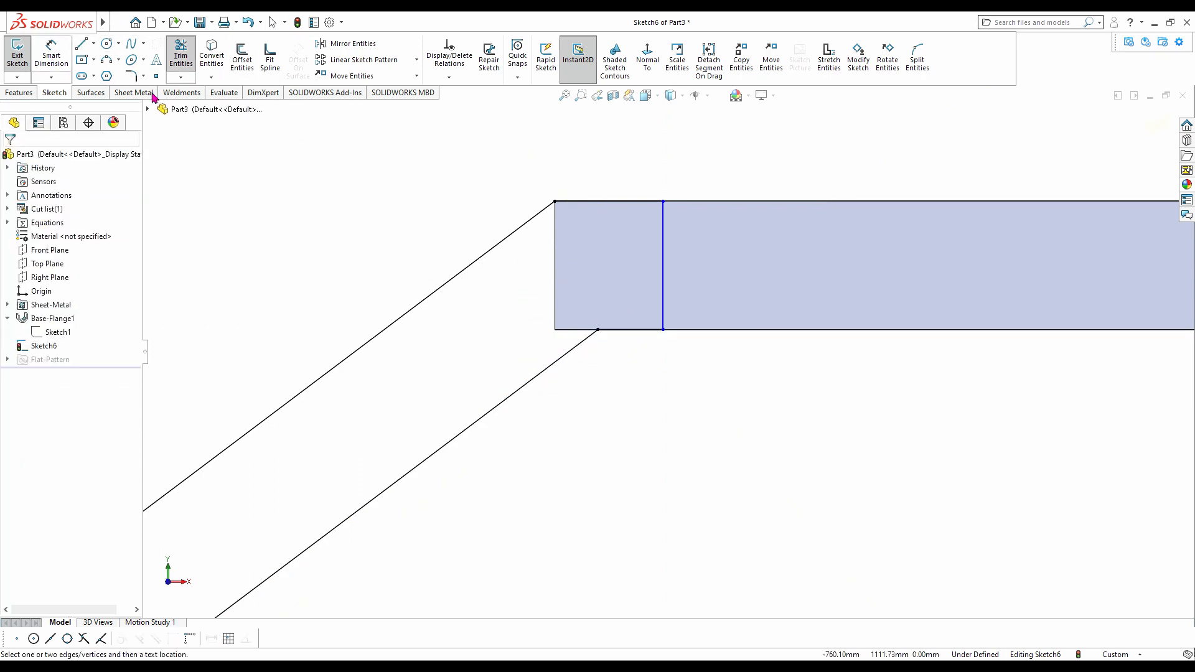
left_click(636, 342)
left_click(642, 349)
type("70")
key("Return")
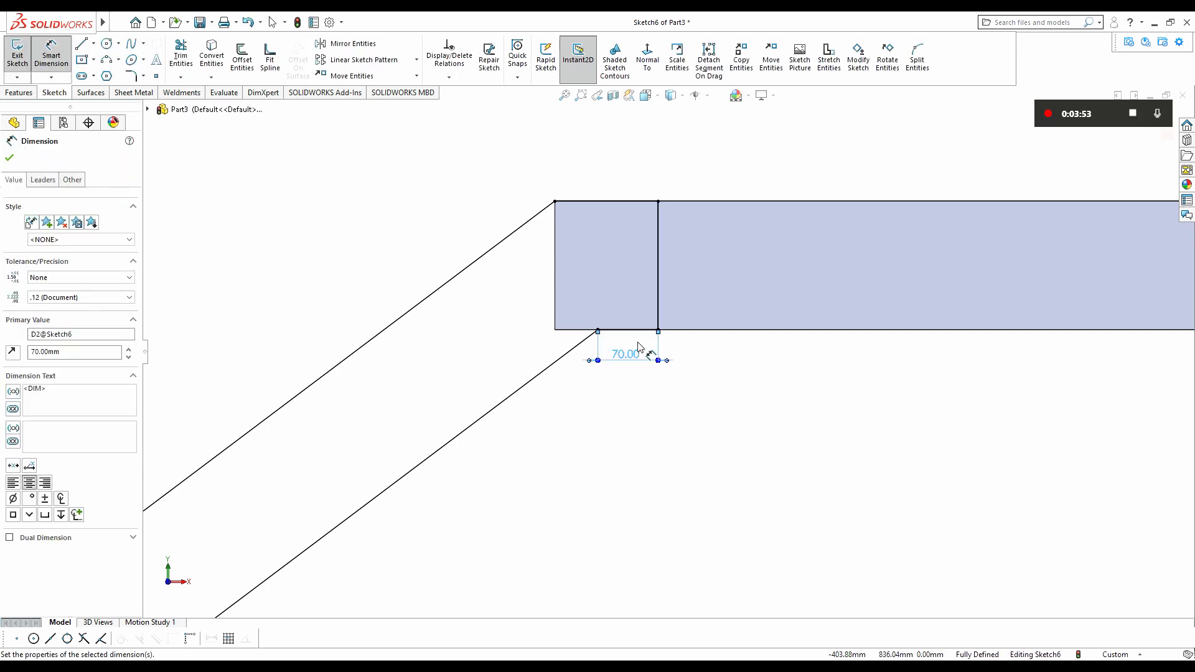
scroll(558, 384, "up", 7)
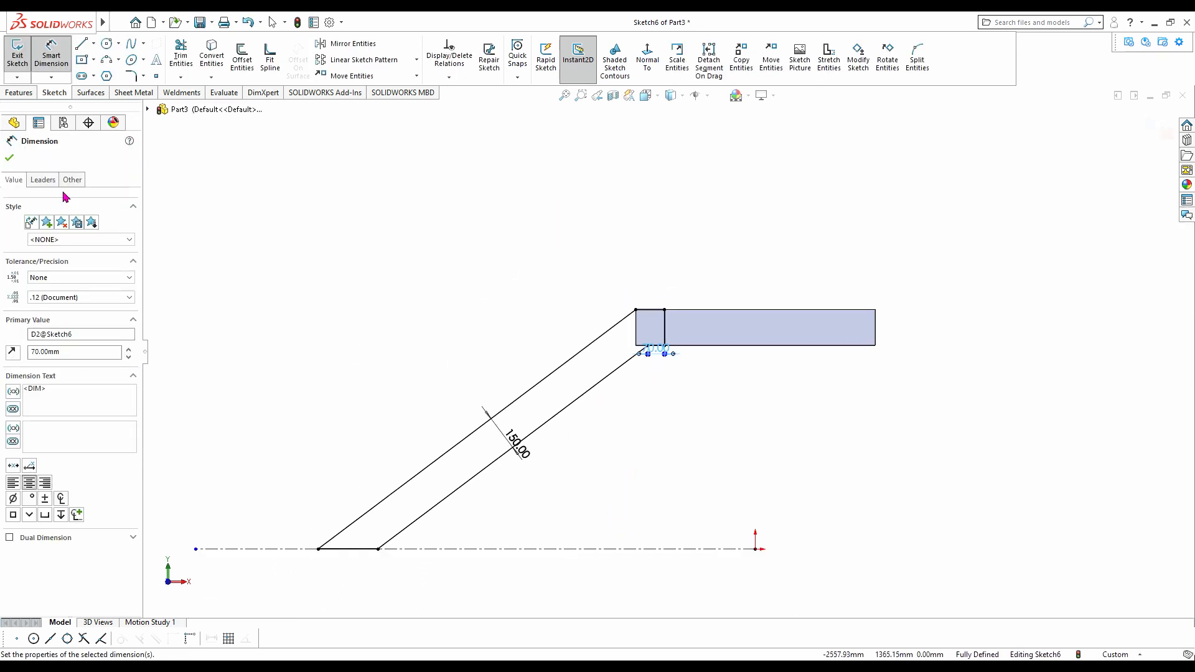
left_click(9, 157)
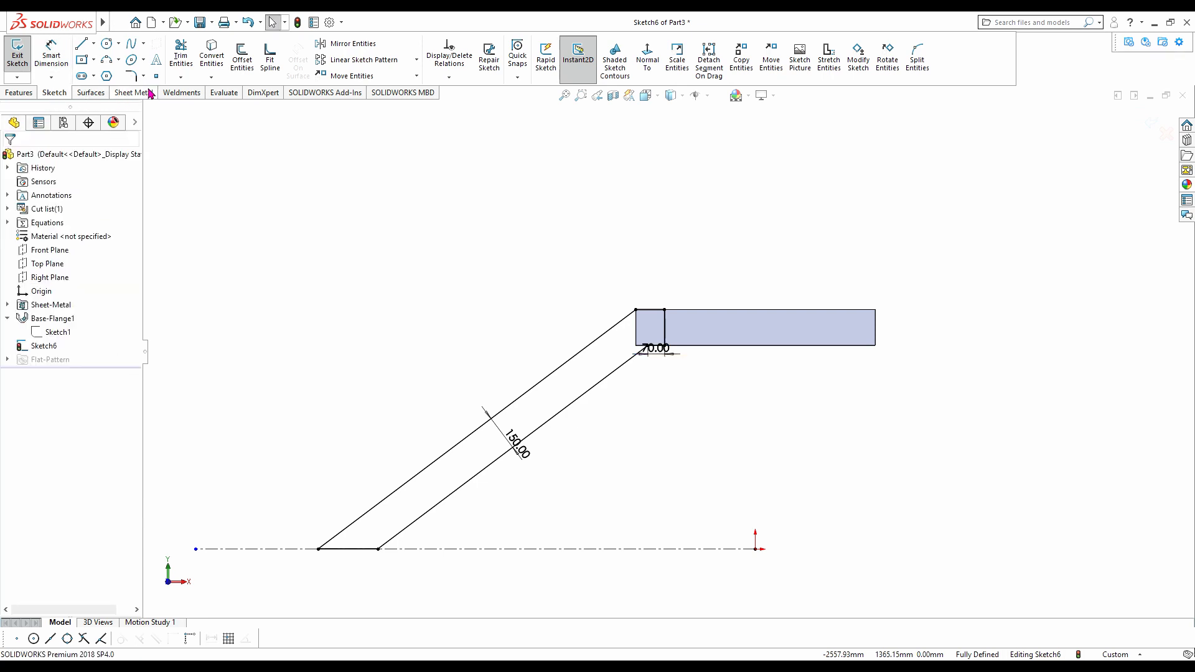
- Create a base flange from the stringer profile with the direction reversed and Merge result turned off
left_click(119, 94)
left_click(25, 59)
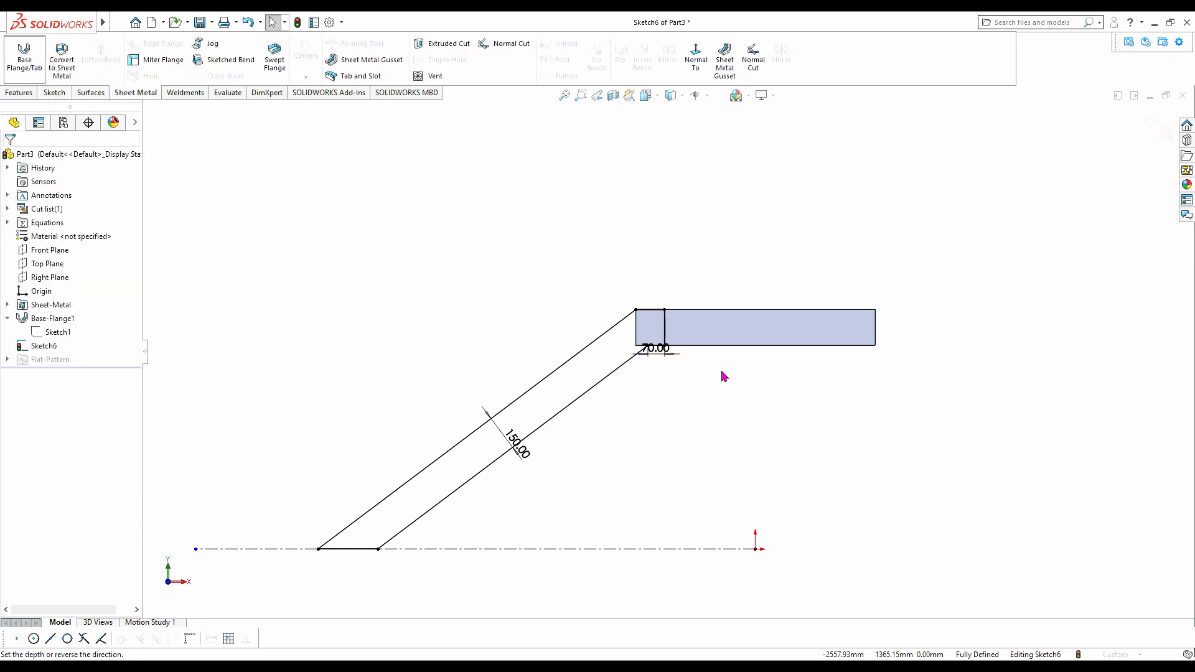
scroll(654, 342, "down", 8)
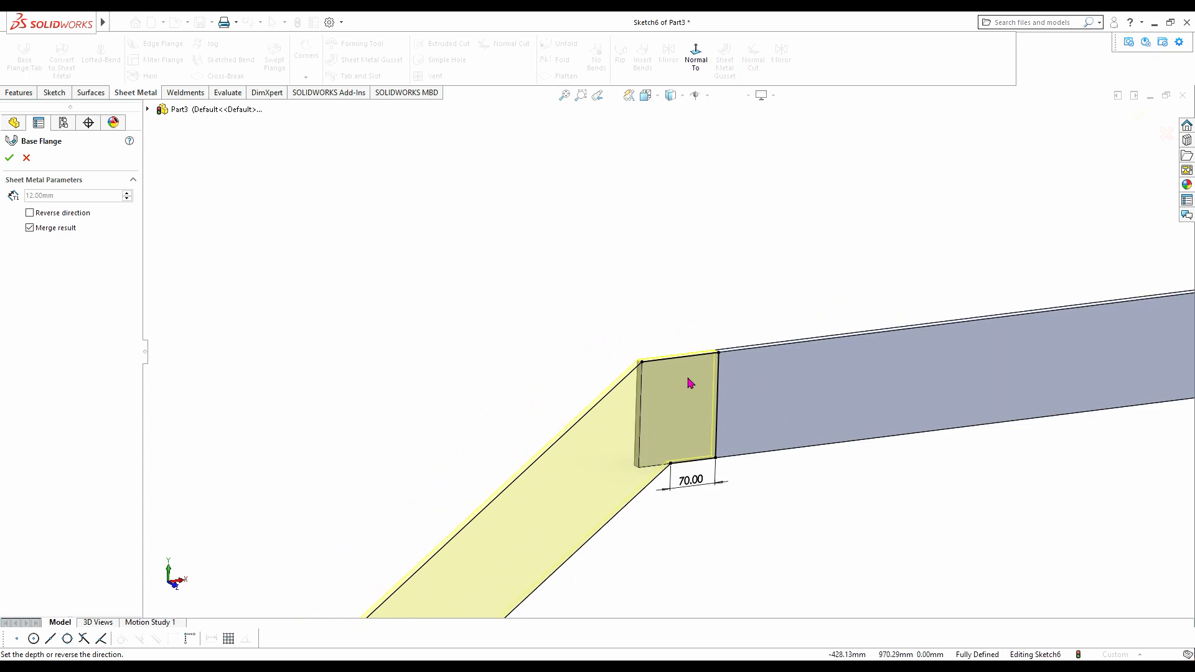
middle_click_drag(705, 387, 750, 423)
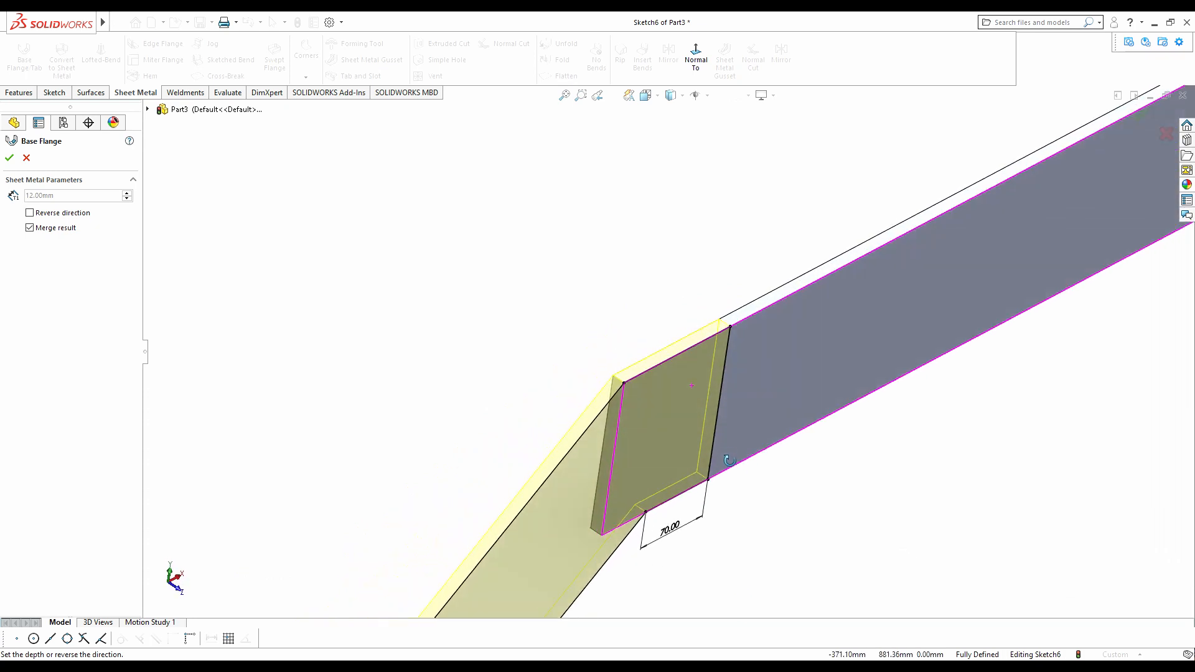
left_click(29, 213)
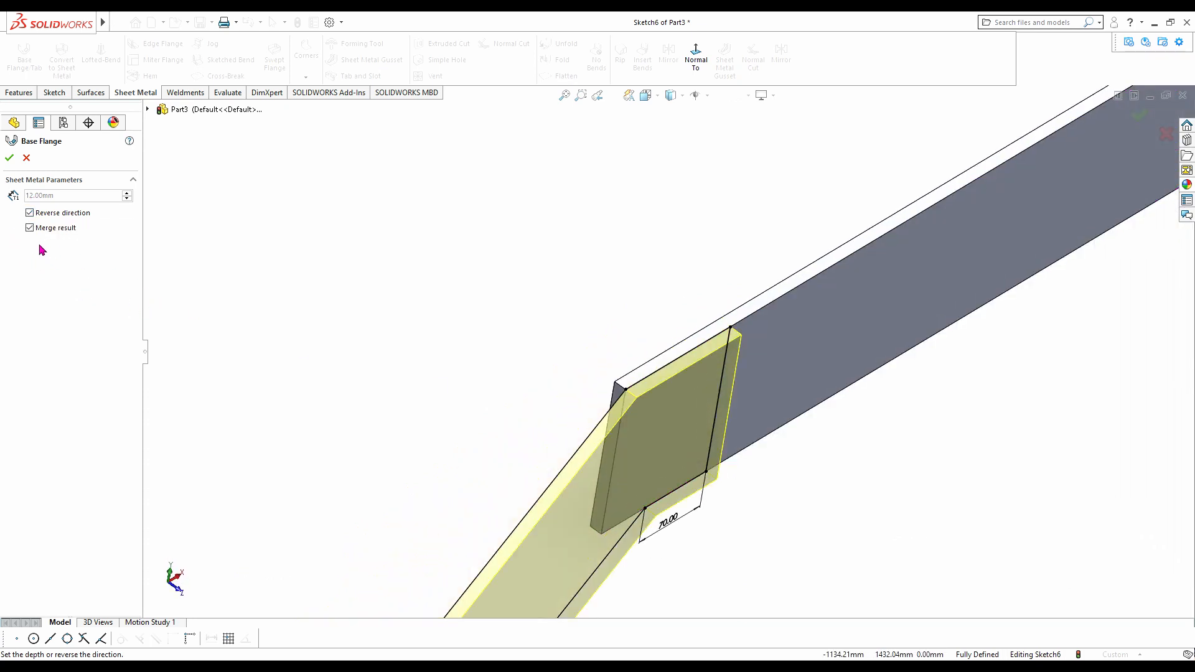
left_click(30, 228)
scroll(719, 456, "up", 3)
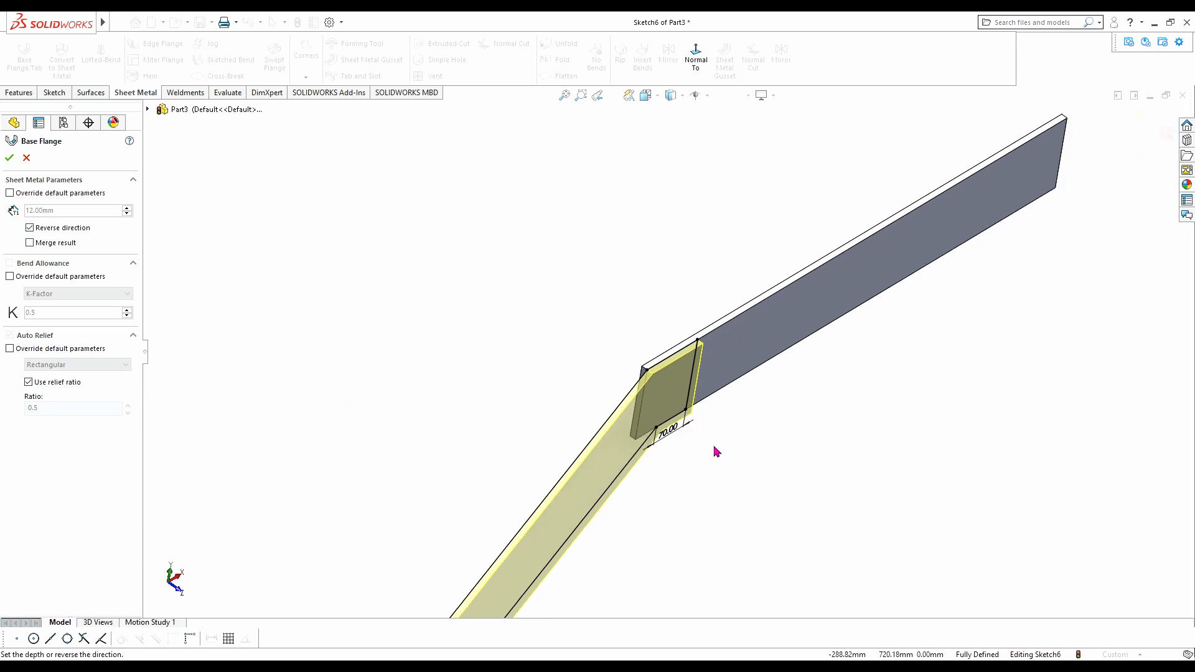
left_click(10, 159)
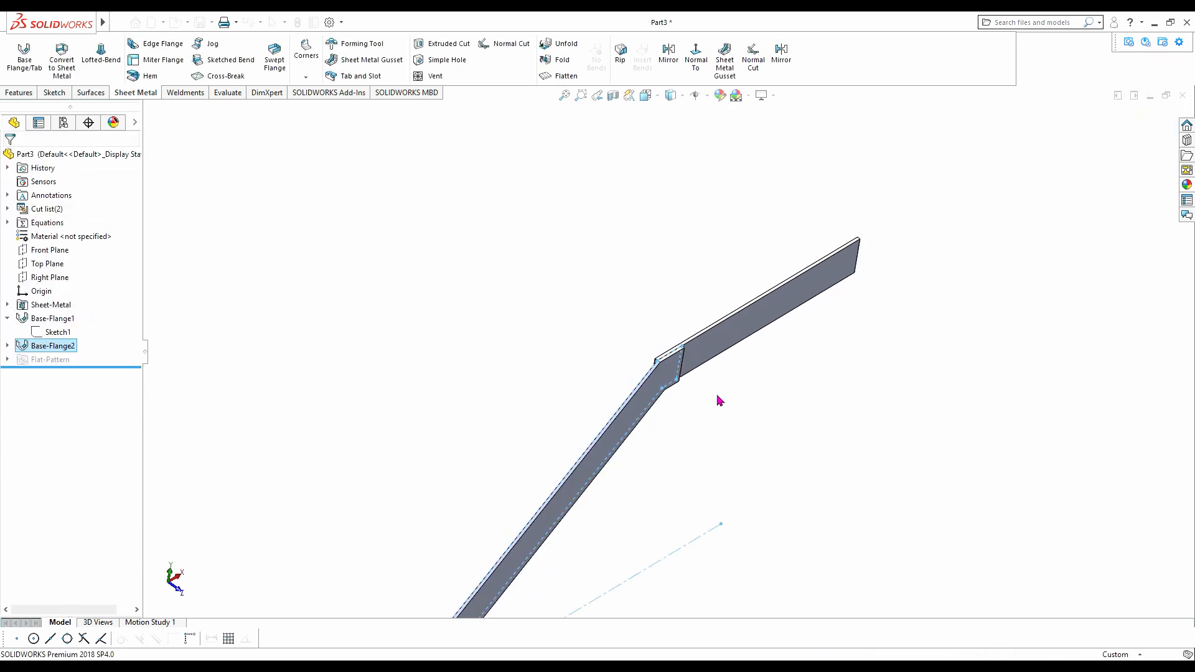
- Start a new sketch on the sloping stringer's front face and orient the view normal to it
middle_click_drag(702, 408, 680, 353)
middle_click_drag(757, 515, 713, 473)
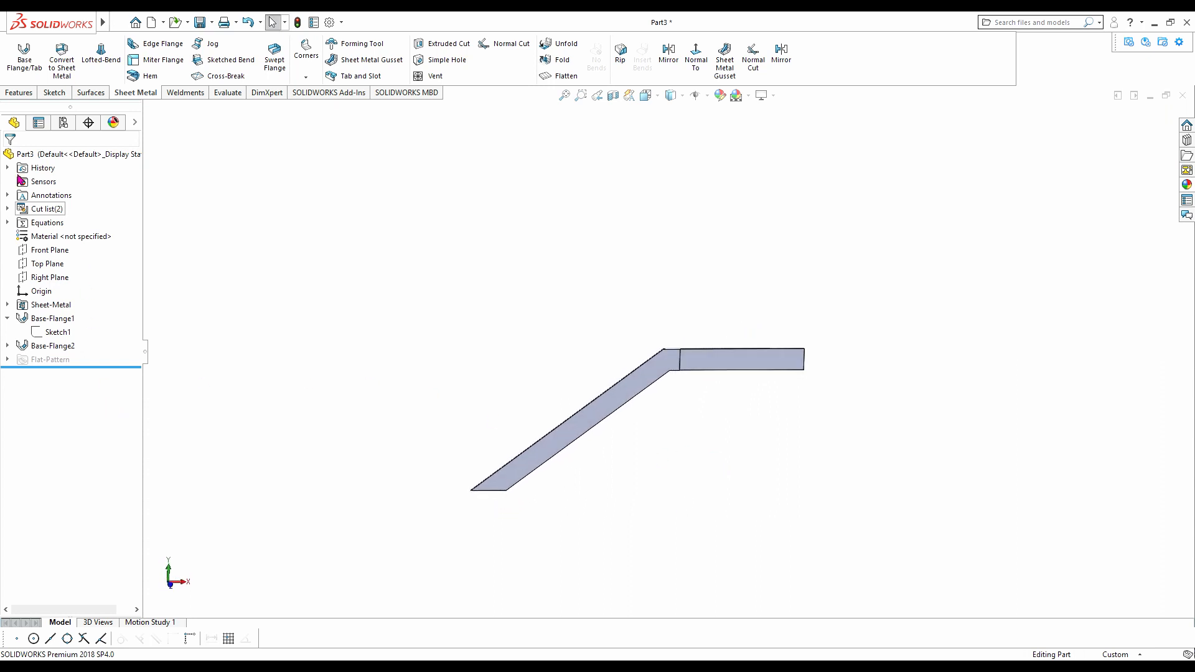
scroll(497, 510, "down", 8)
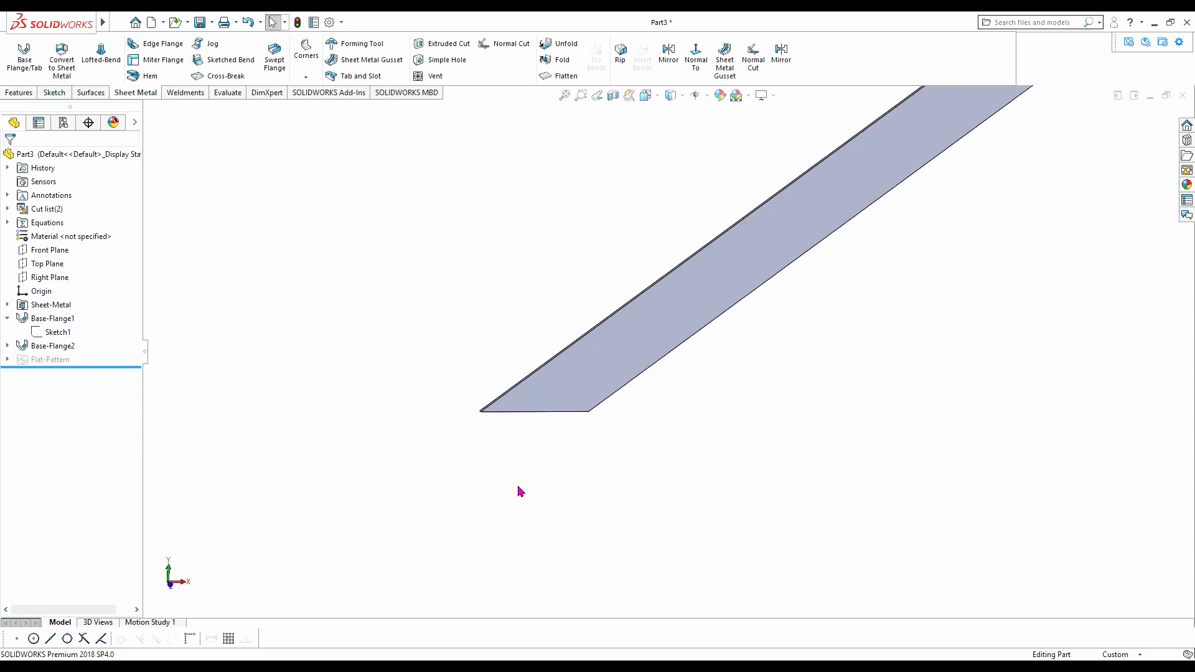
left_click(544, 437)
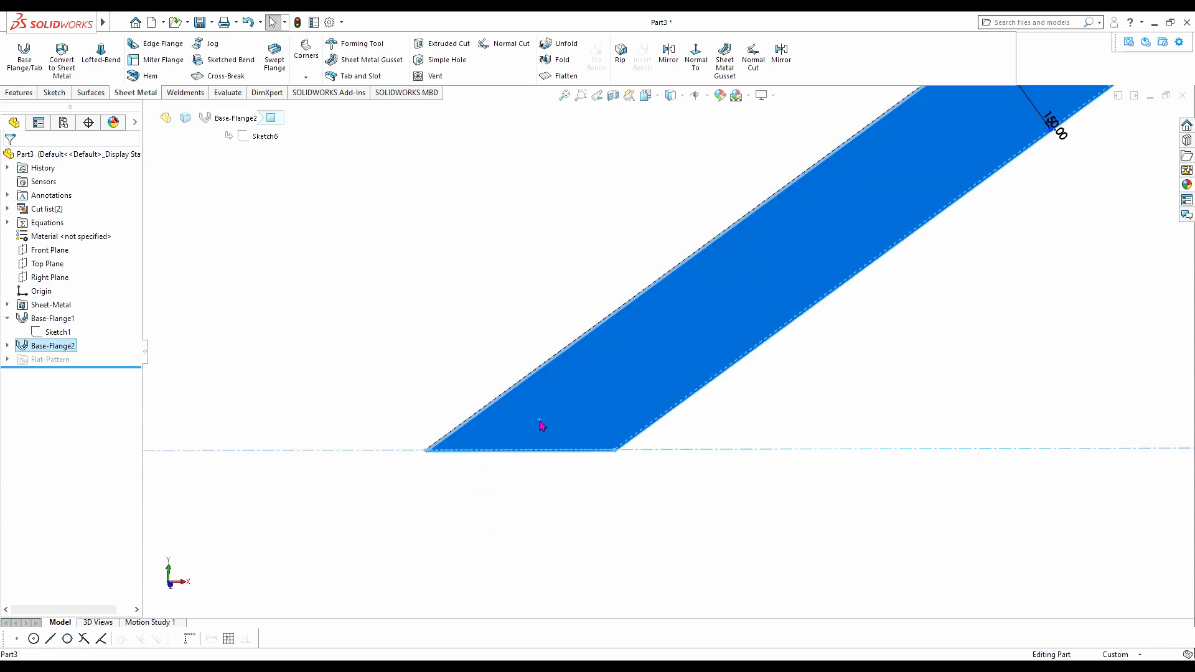
left_click(602, 388)
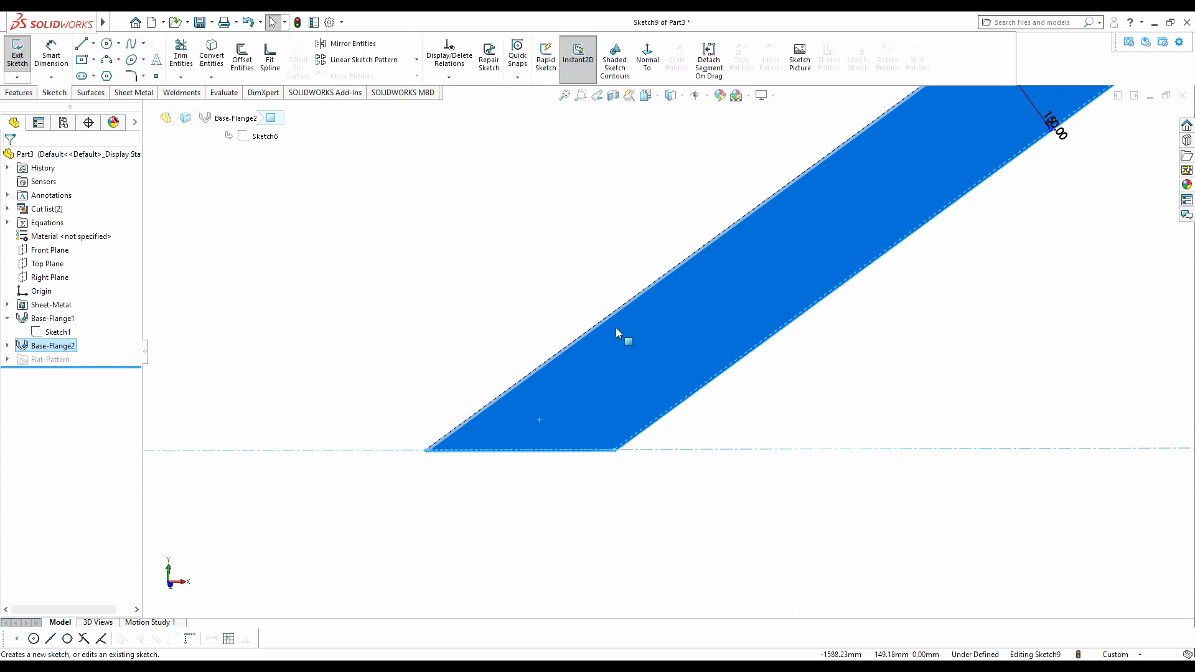
left_click(648, 69)
scroll(529, 463, "down", 5)
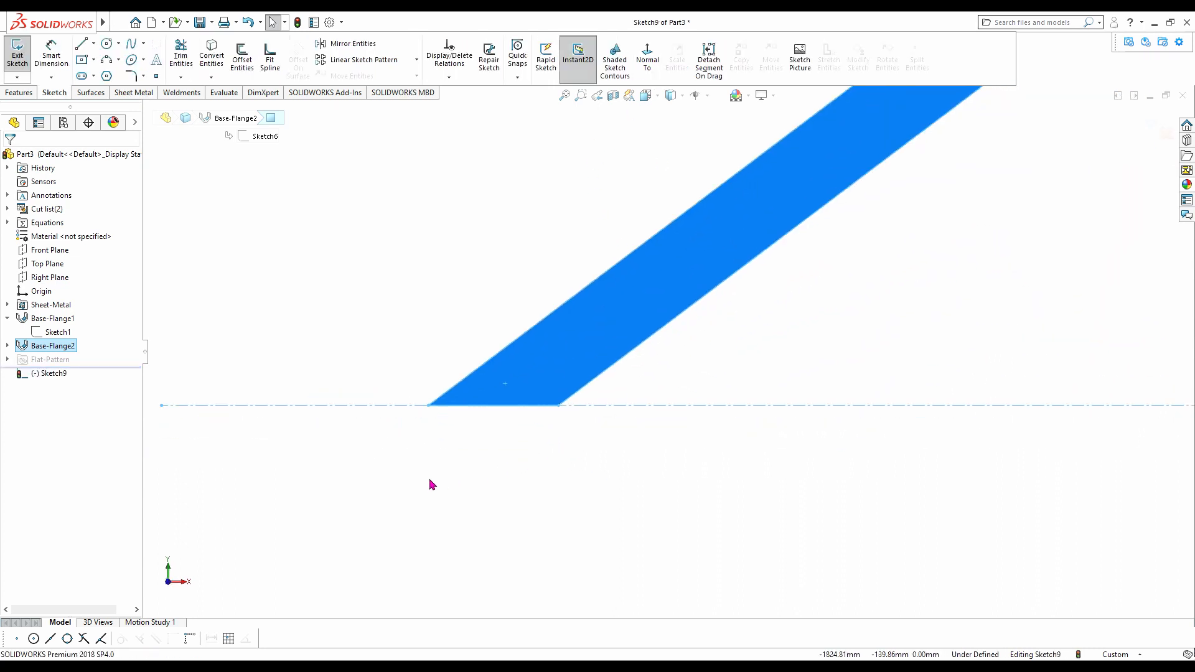
- Convert the stringer's upper sloping edge and its horizontal foot edge into sketch lines
left_click(373, 312)
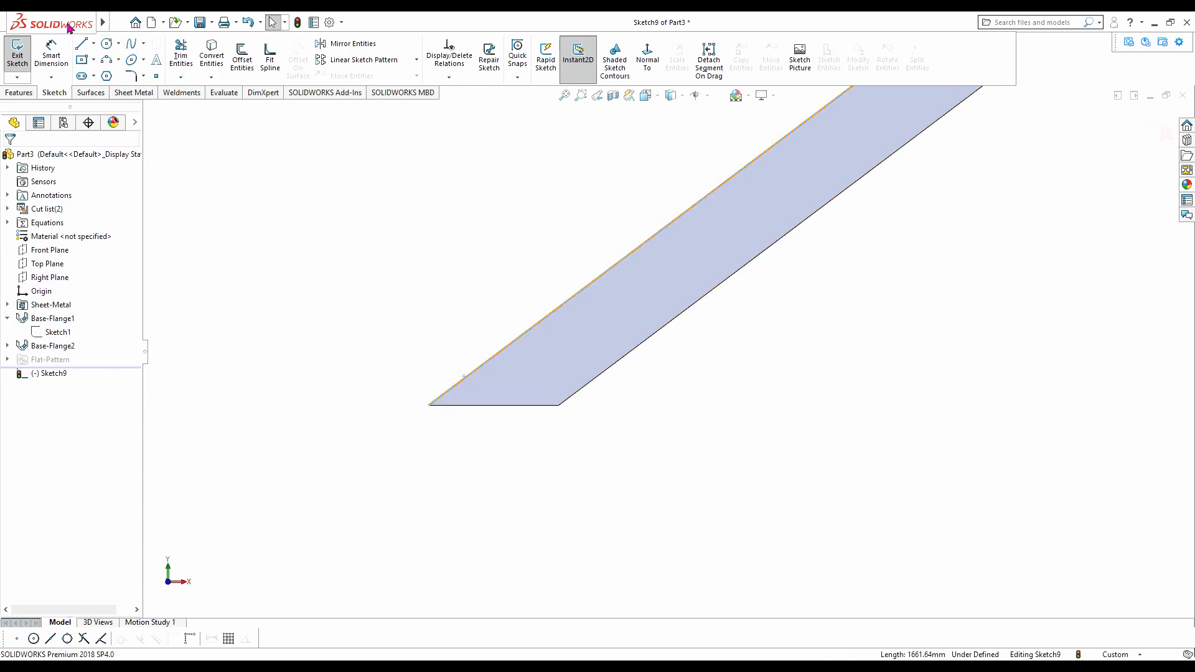
left_click(218, 48)
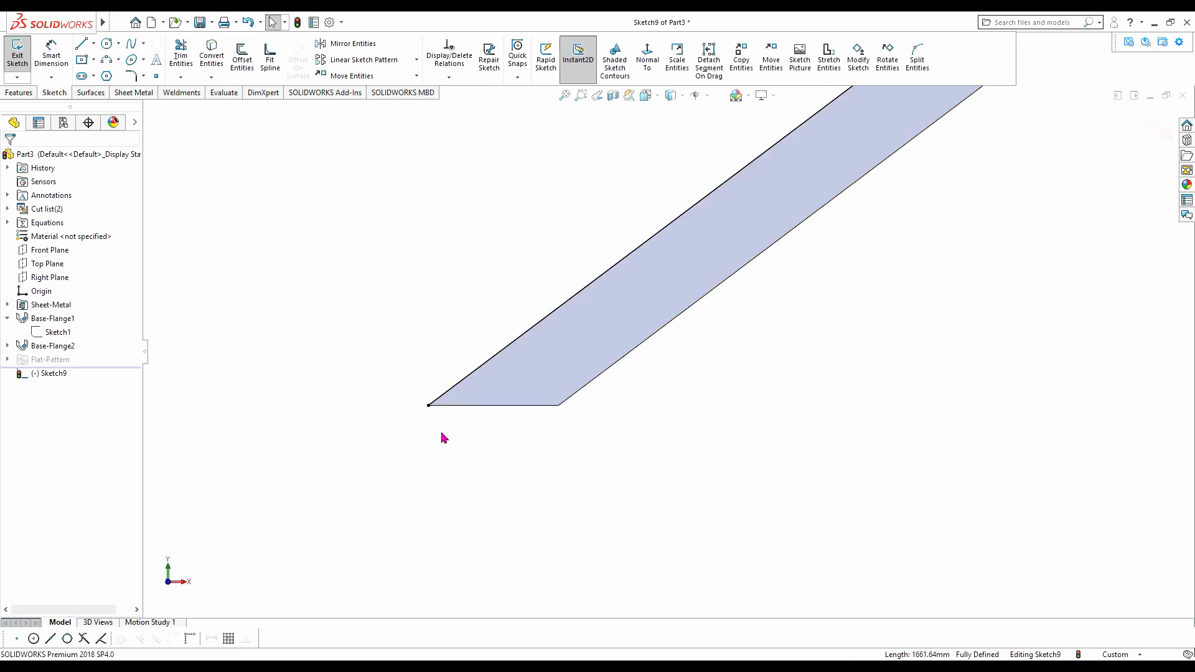
left_click(53, 59)
left_click(481, 406)
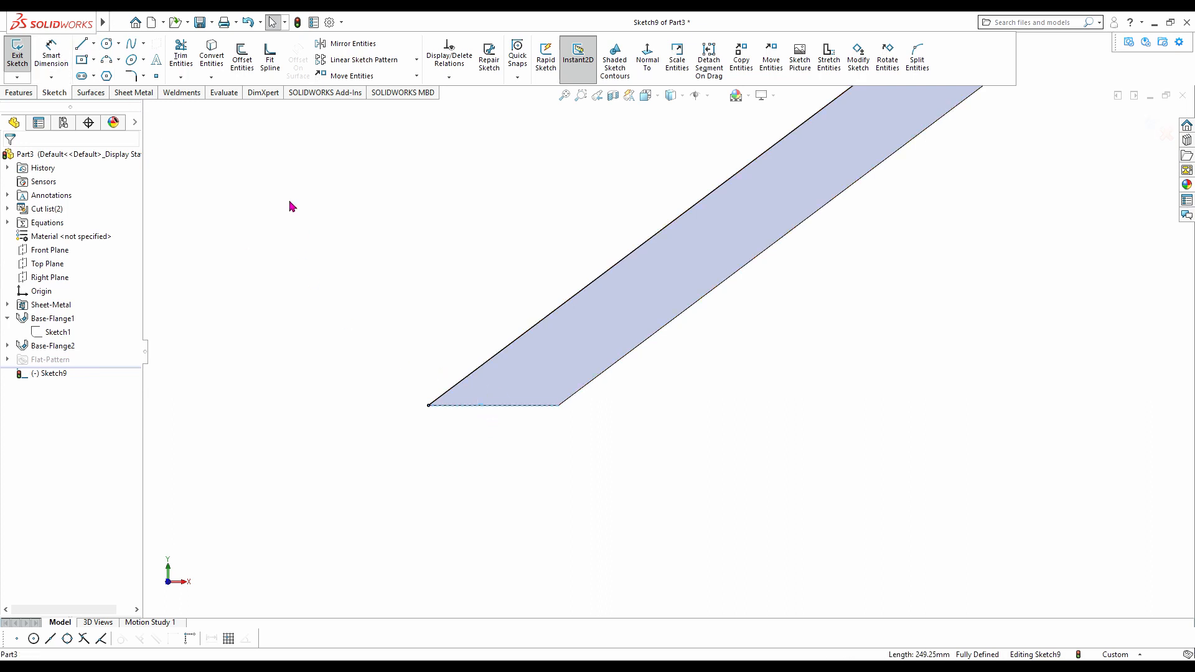
left_click(216, 56)
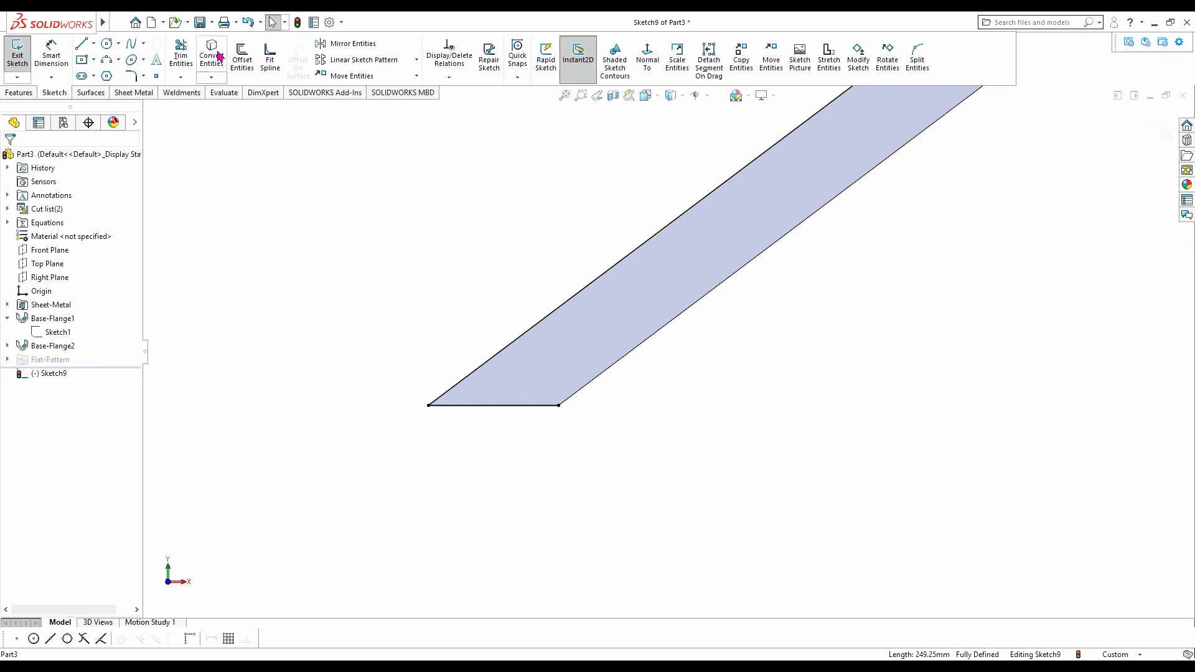
- Draw a vertical line about 46 mm up from the foot edge's right end and a horizontal line across to the sloping line
left_click(82, 45)
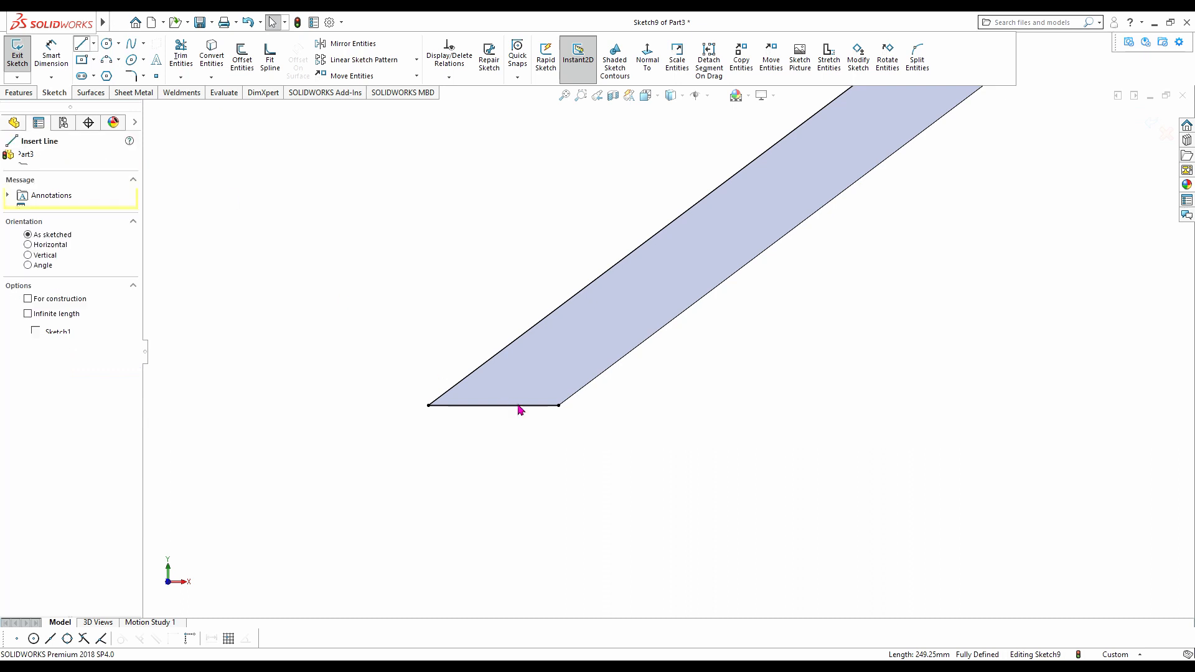
left_click(558, 406)
scroll(563, 403, "down", 3)
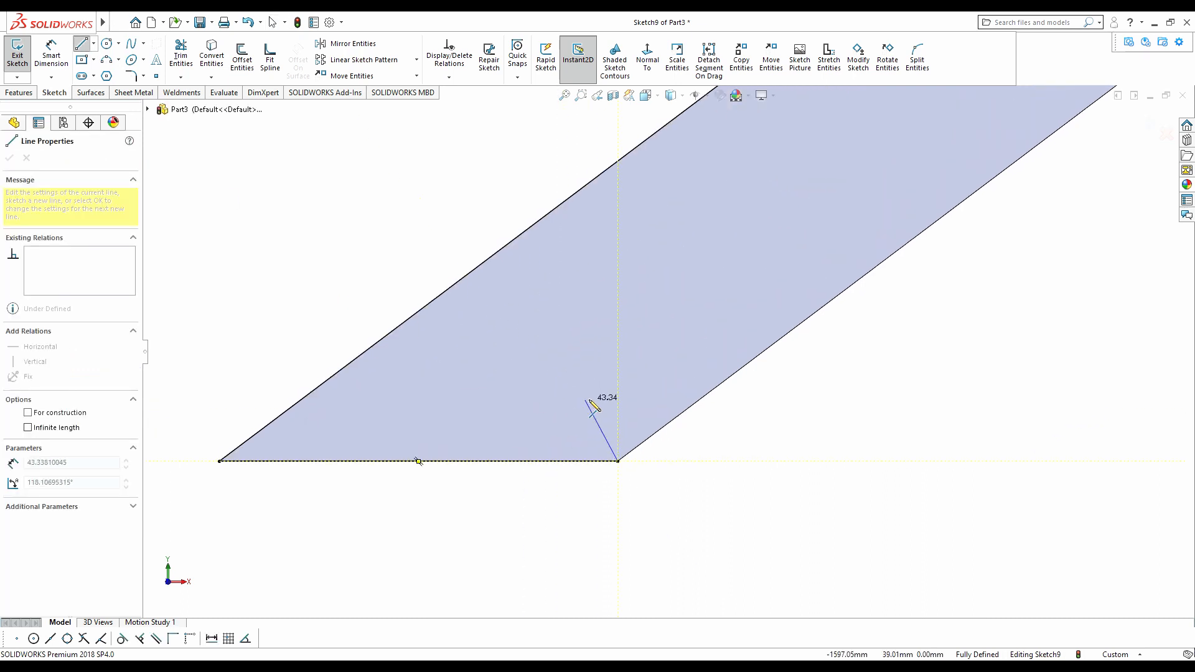
left_click(618, 388)
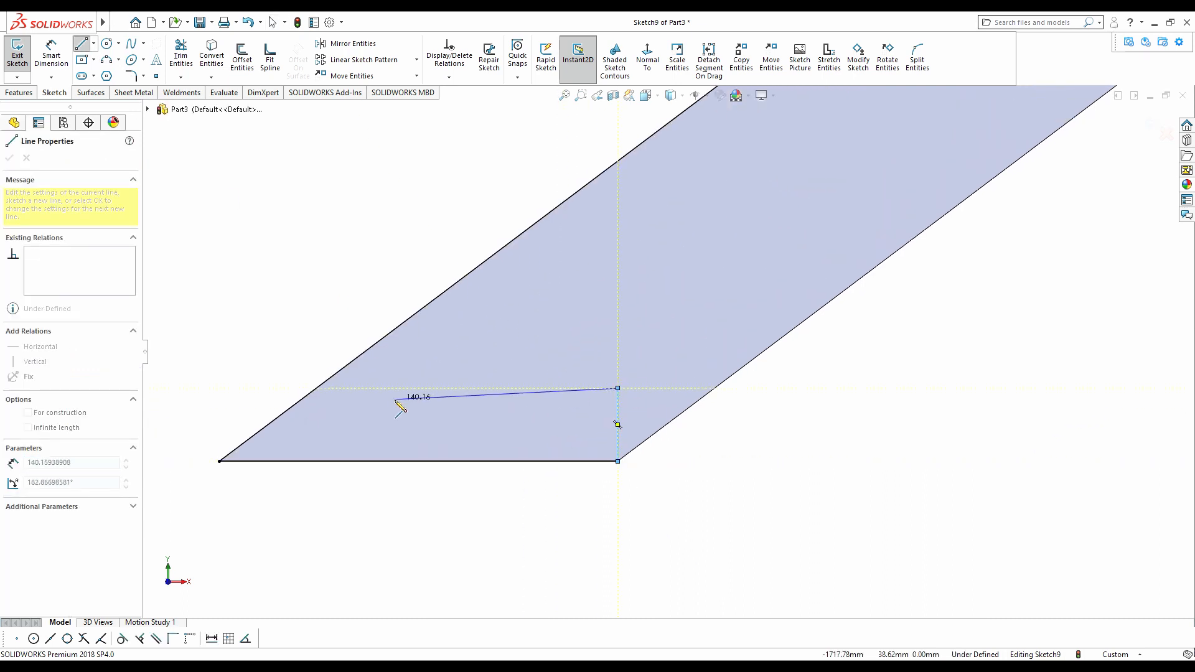
double_click(316, 388)
key("Escape")
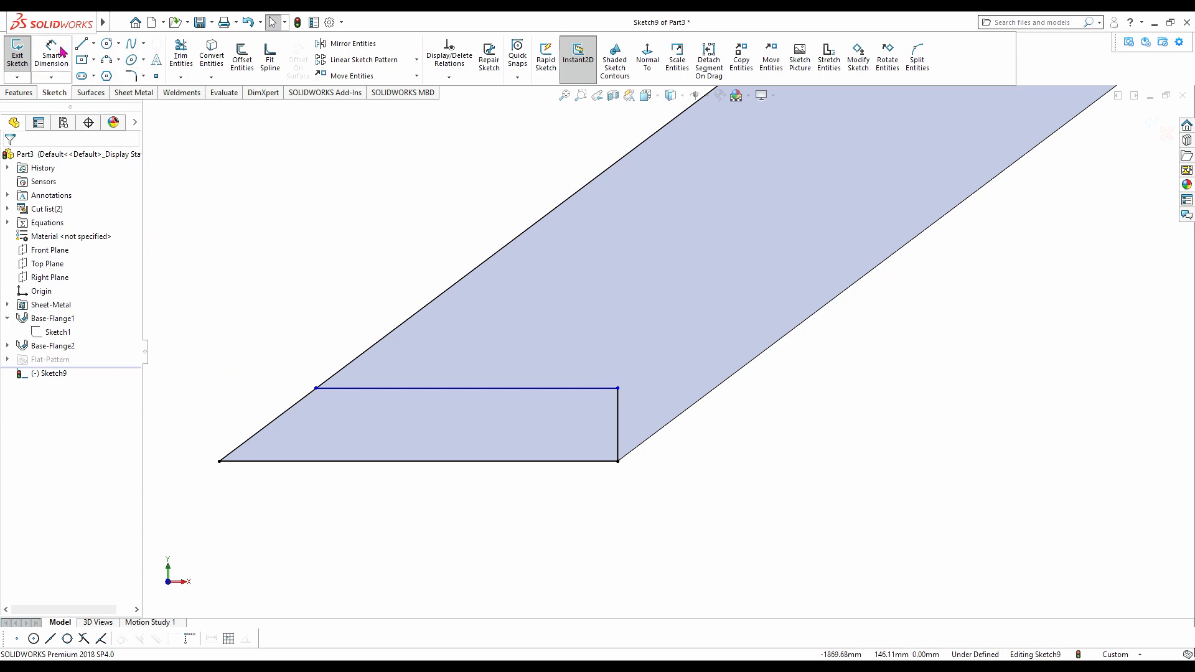
- Dimension the vertical line at the stringer's foot to 80 mm
left_click(620, 423)
left_click(667, 421)
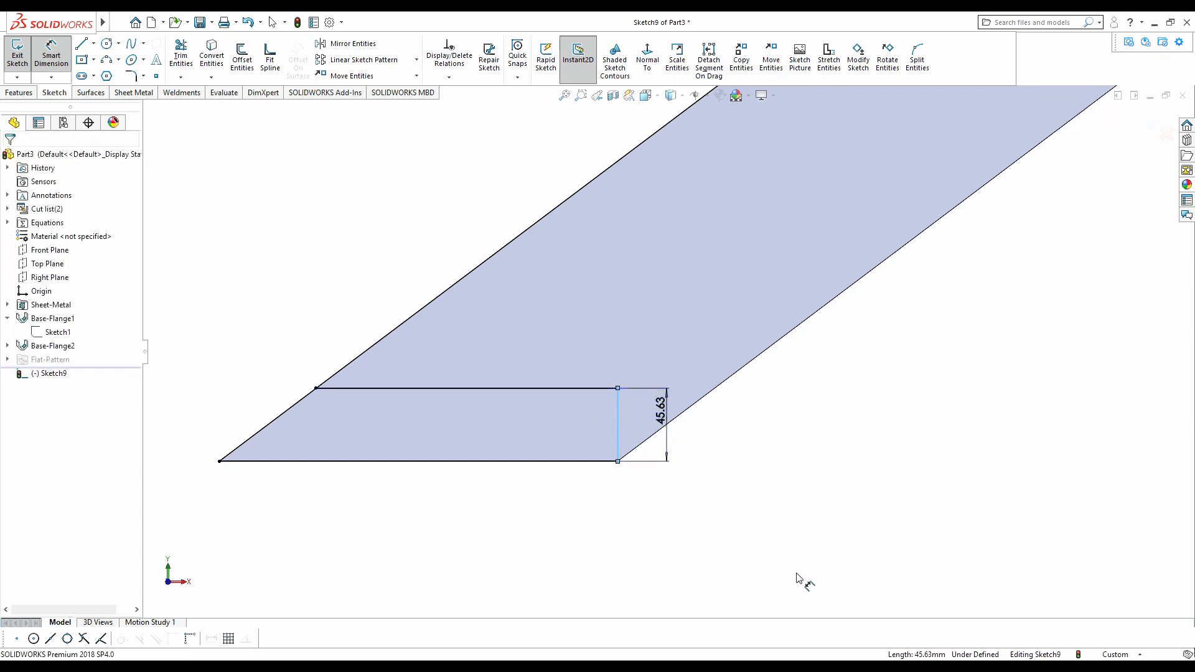
type("80")
key("Return")
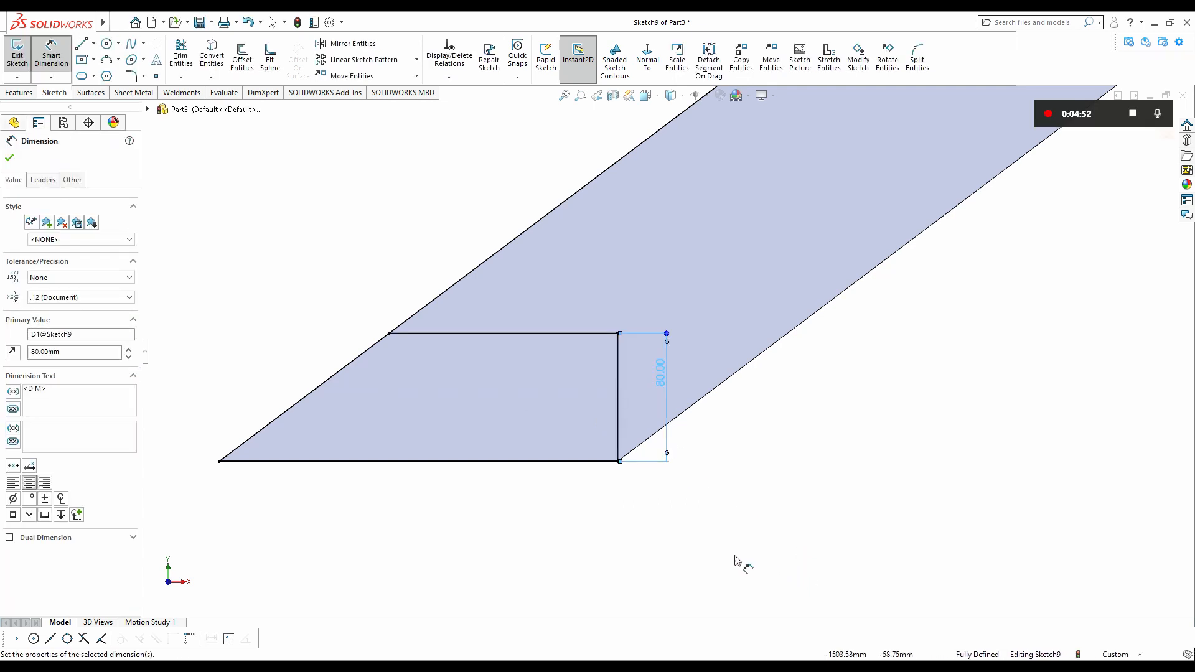
- Trim the converted sloping line above the foot profile's upper horizontal line
left_click(180, 57)
left_click_drag(463, 242, 553, 290)
scroll(486, 389, "up", 5)
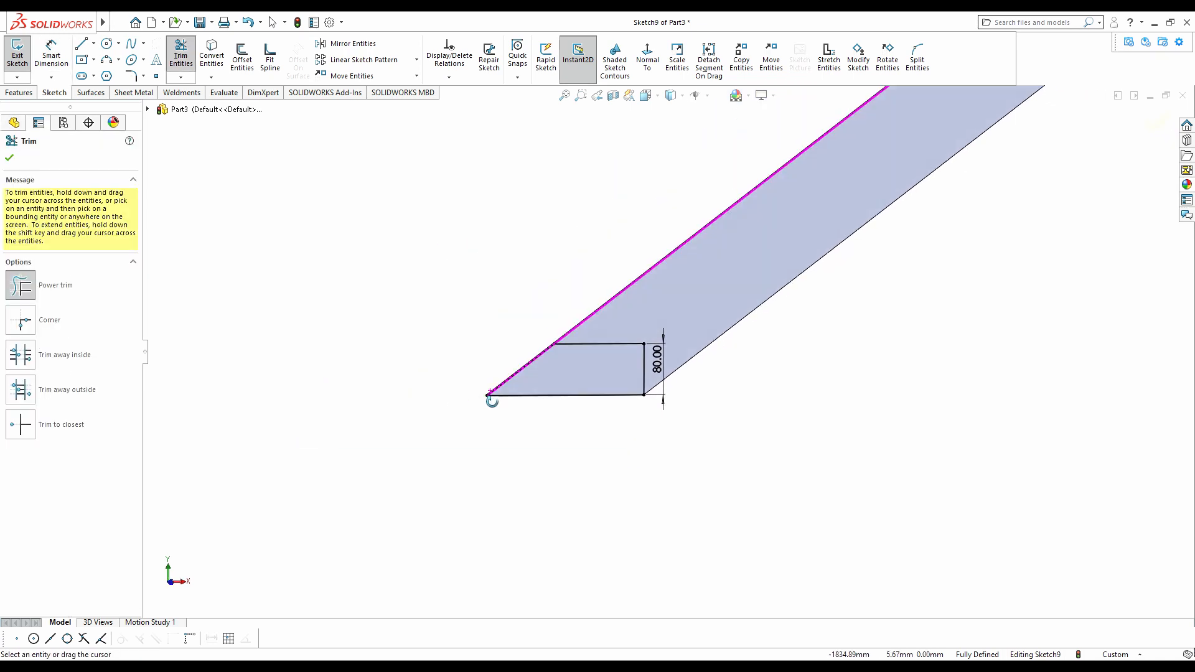
- Create a 6 mm thick base flange from the foot profile, with its direction reversed and without merging it into the stringer
left_click(9, 160)
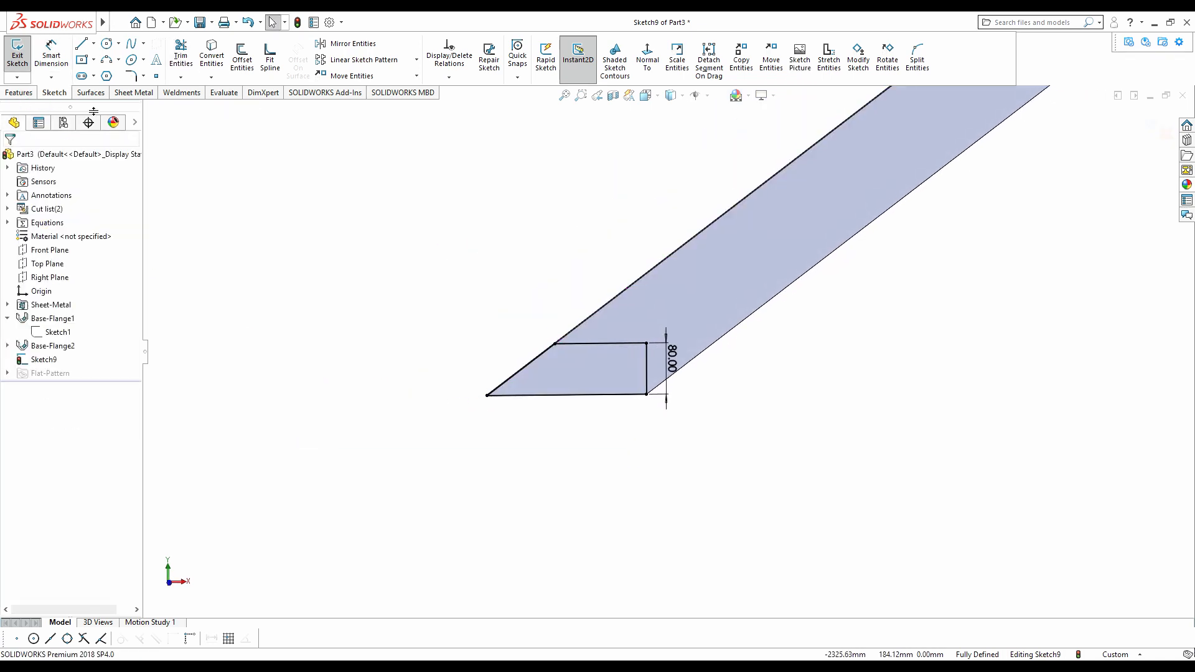
left_click(131, 93)
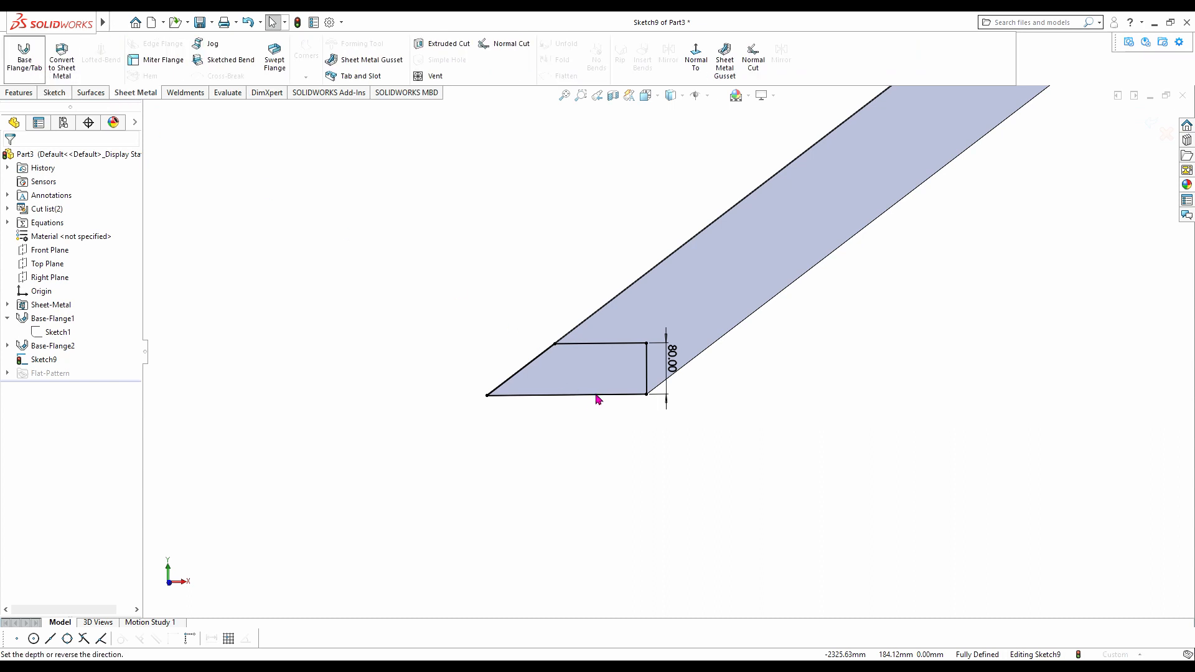
middle_click_drag(613, 386, 708, 444)
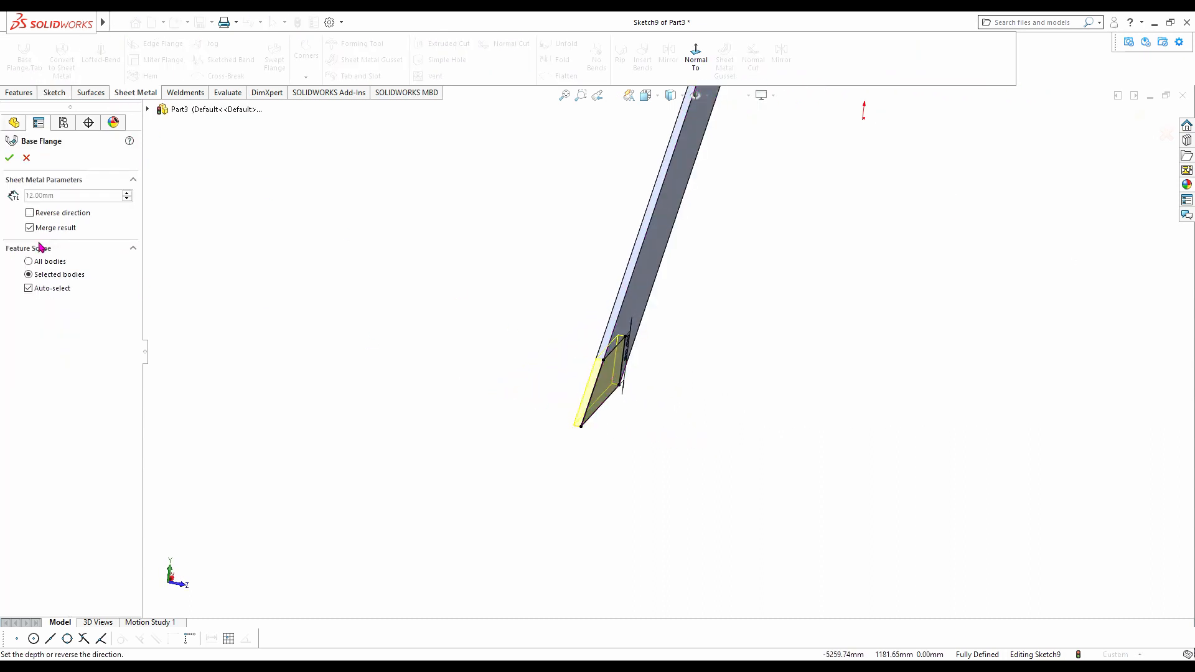
left_click(30, 213)
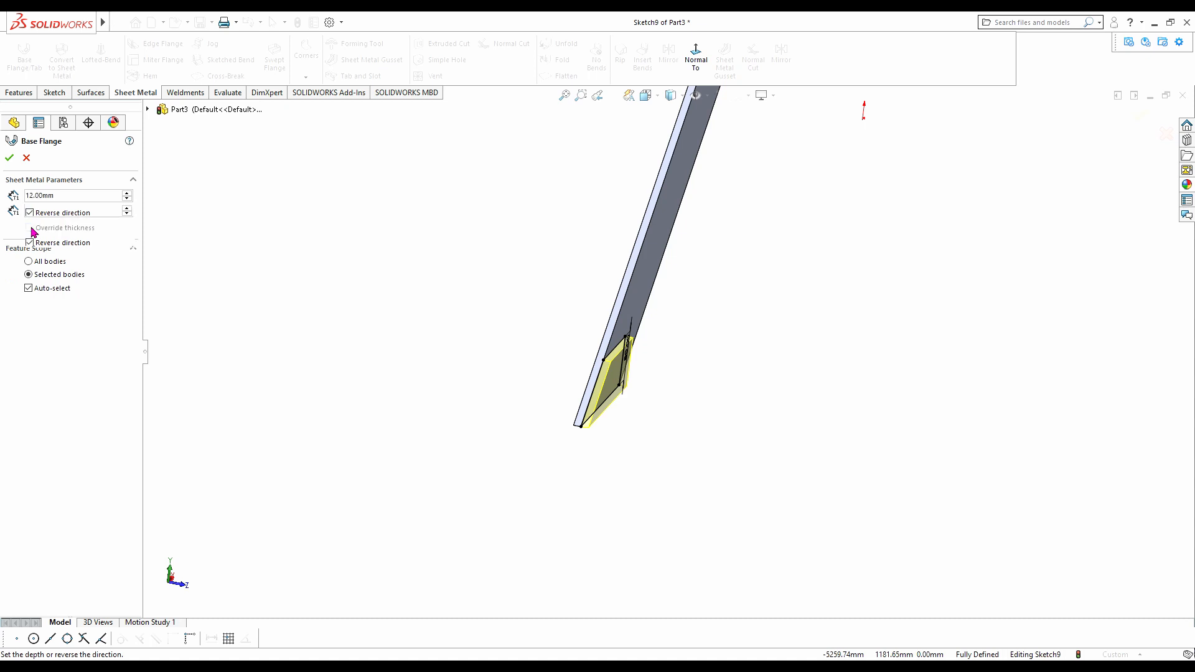
left_click(29, 228)
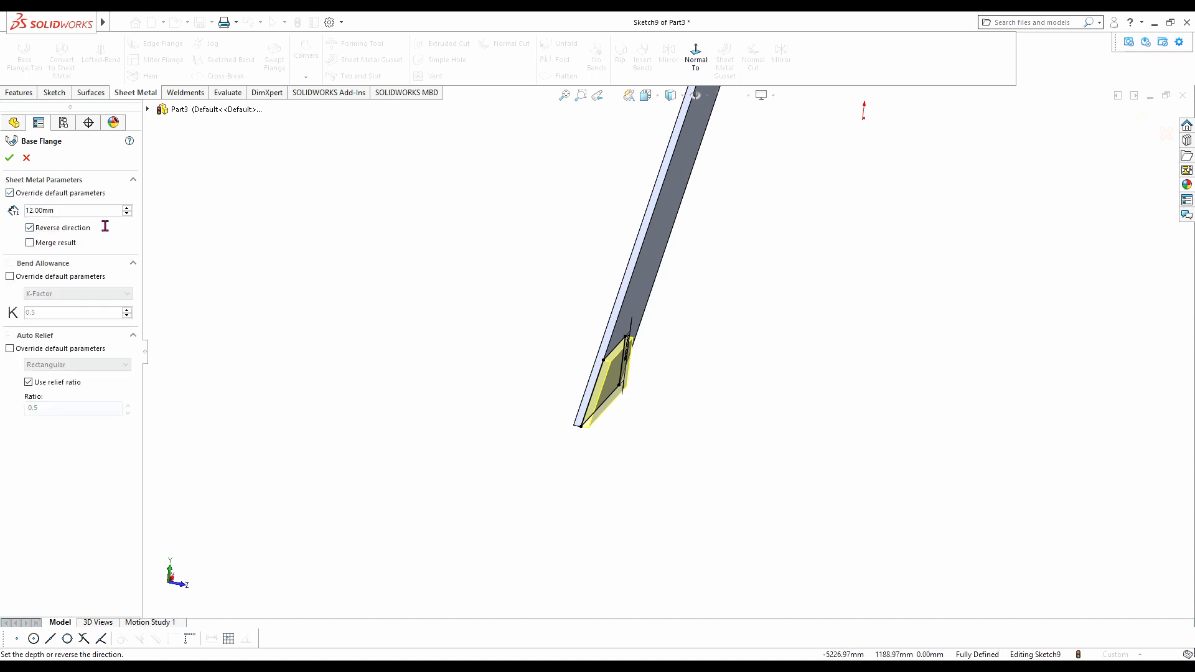
left_click_drag(78, 212, 5, 217)
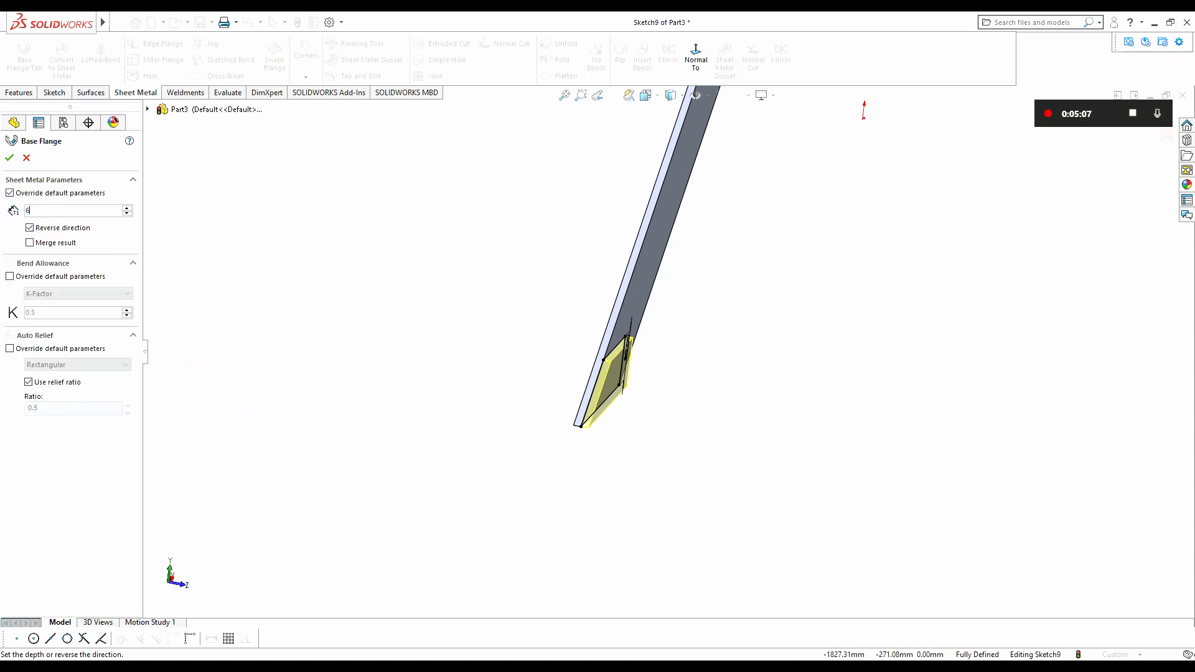
key("Return")
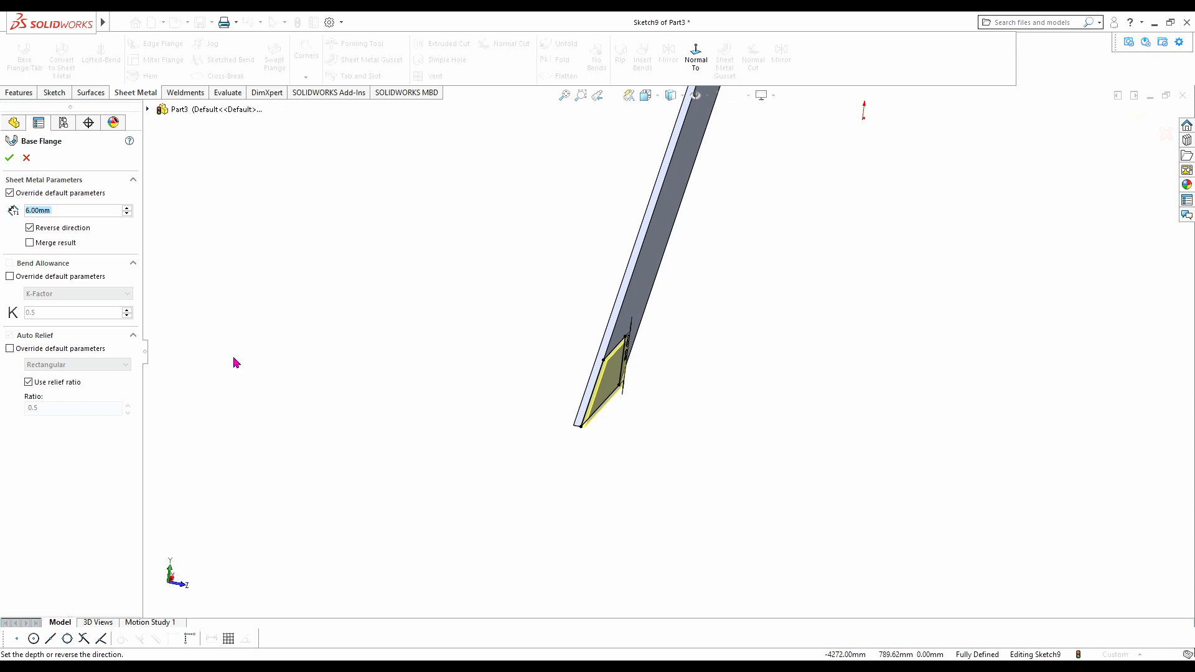
key("Return")
left_click(9, 159)
- Place an edge flange on the foot plate's lower outer edge with a 4 mm bend radius and 80 mm length
scroll(622, 392, "down", 3)
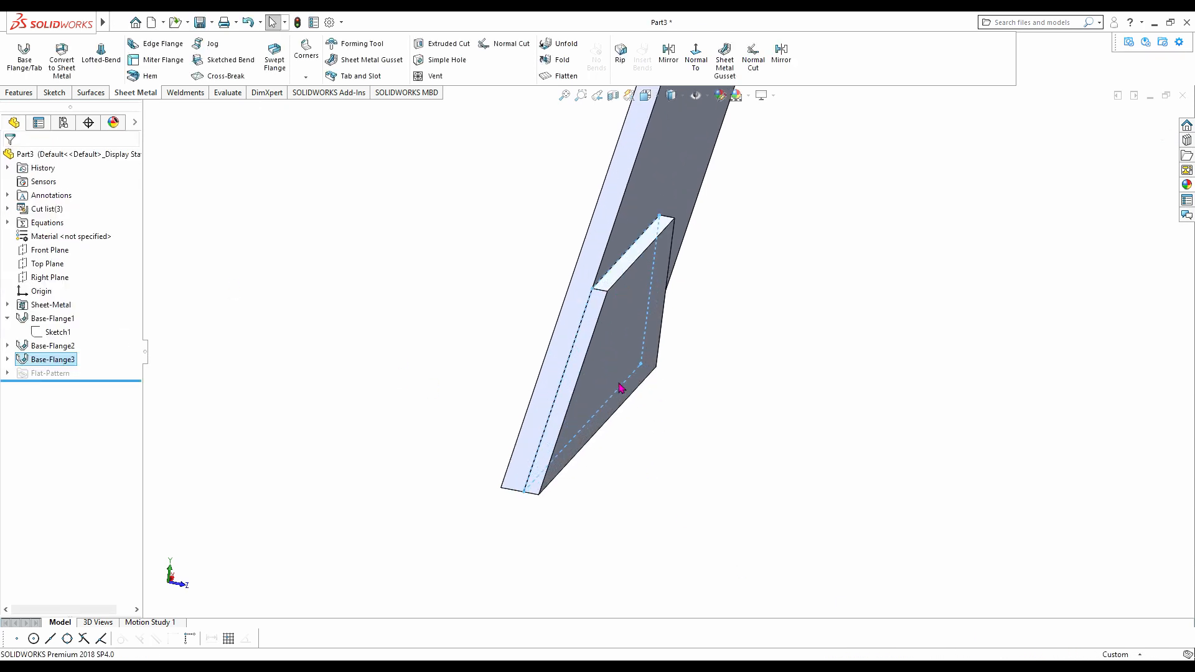
left_click(774, 377)
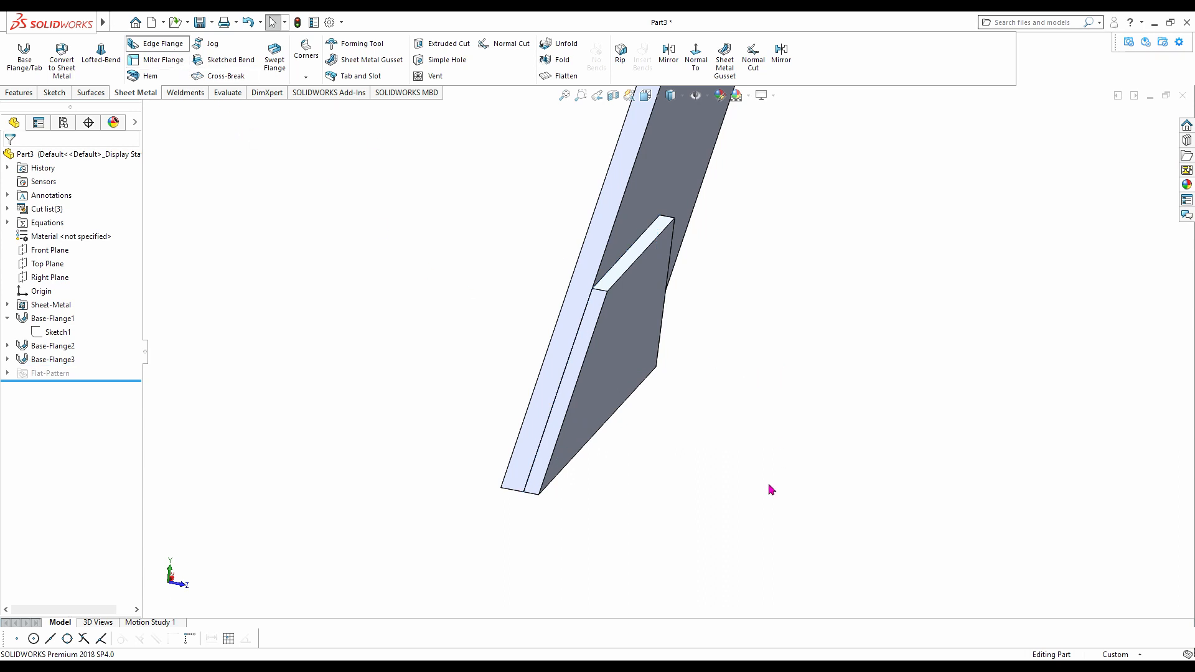
scroll(569, 435, "down", 3)
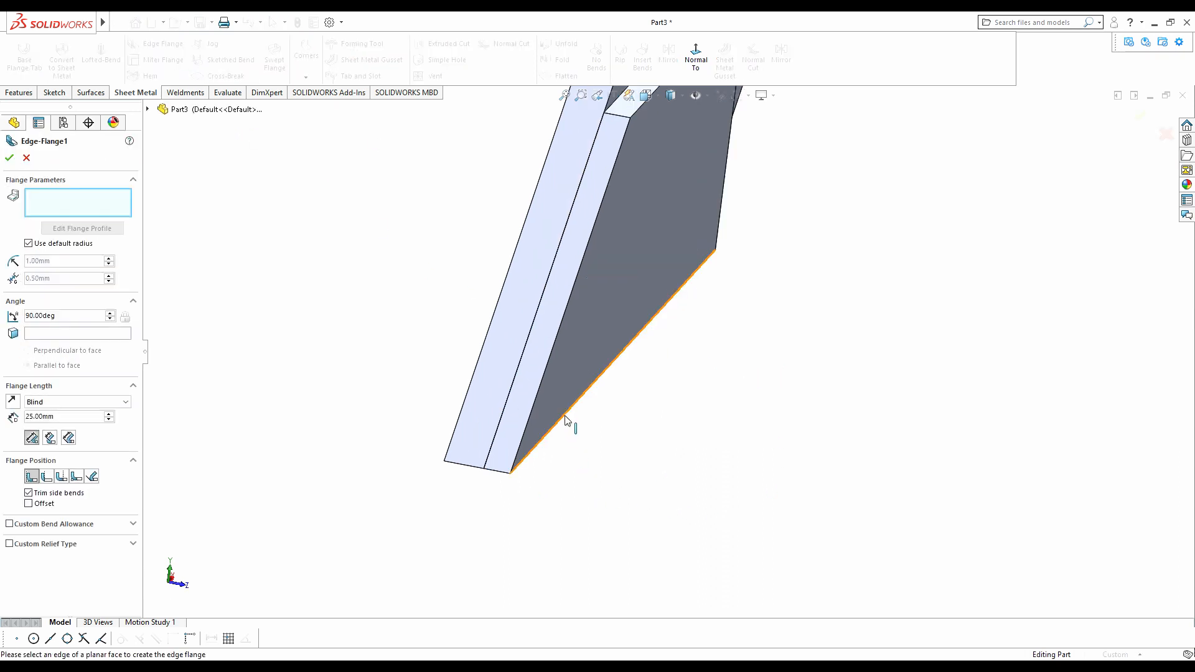
left_click(569, 423)
left_click(816, 431)
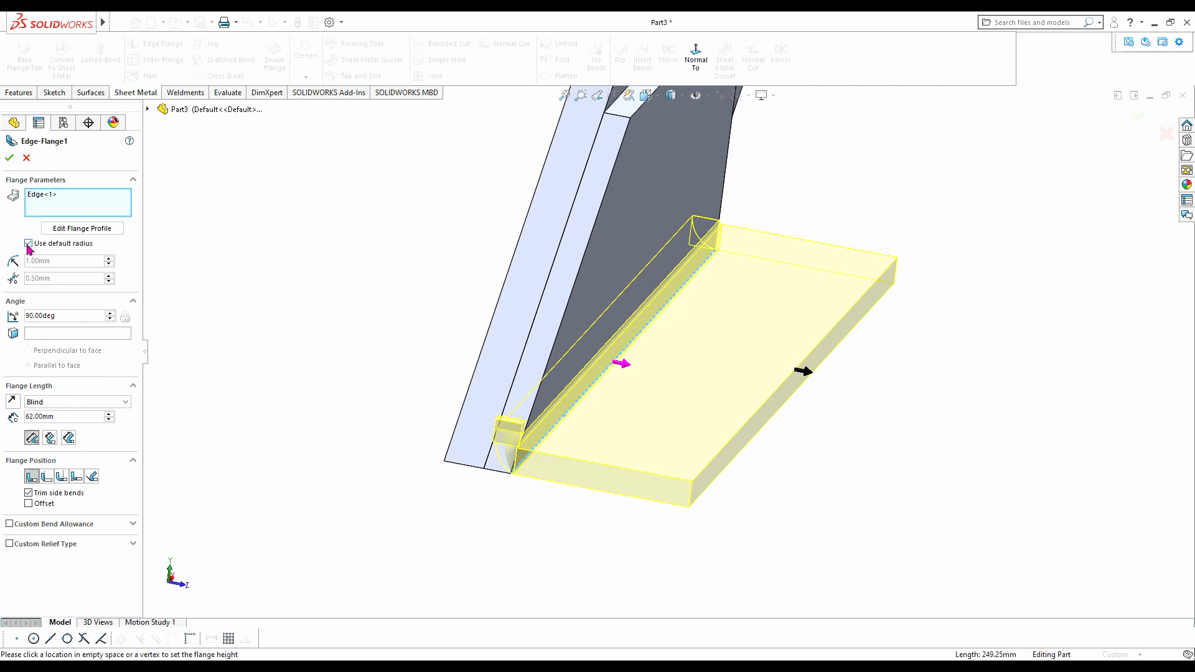
left_click_drag(73, 274, 22, 274)
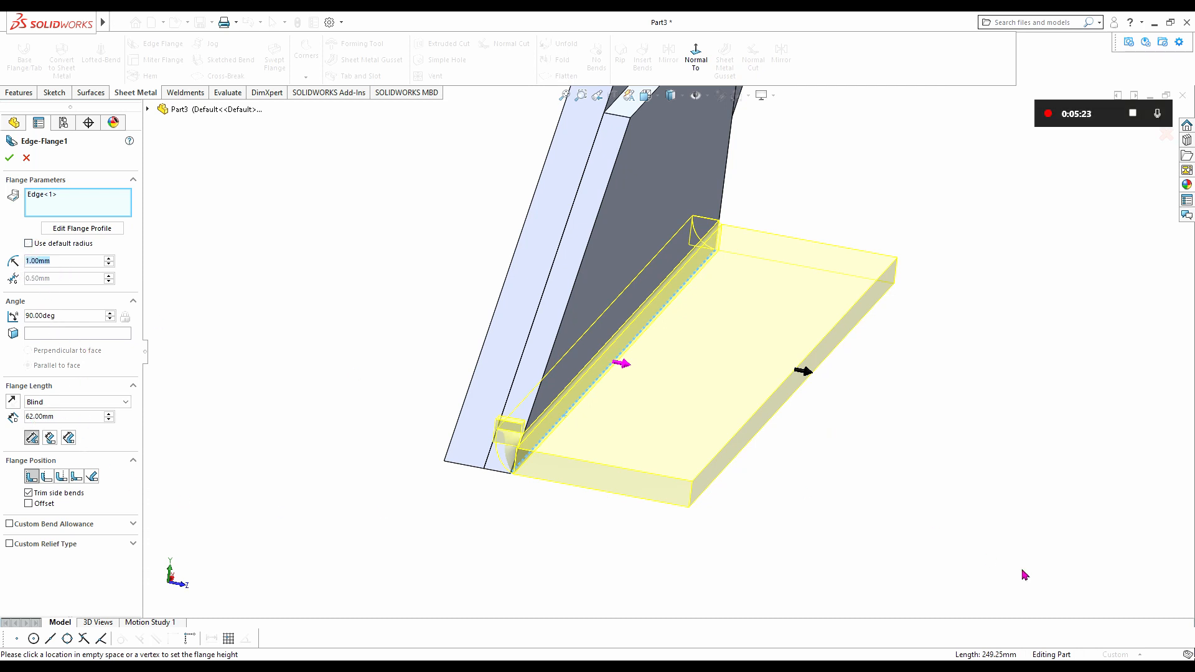
key("Return")
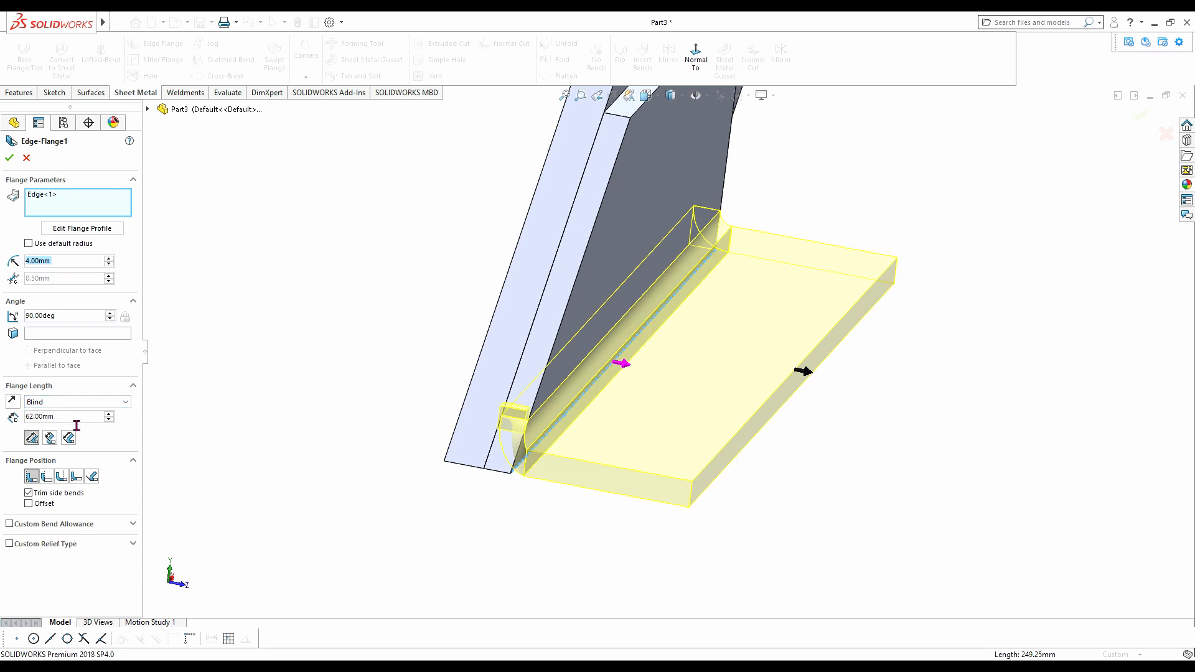
left_click_drag(76, 426, 19, 427)
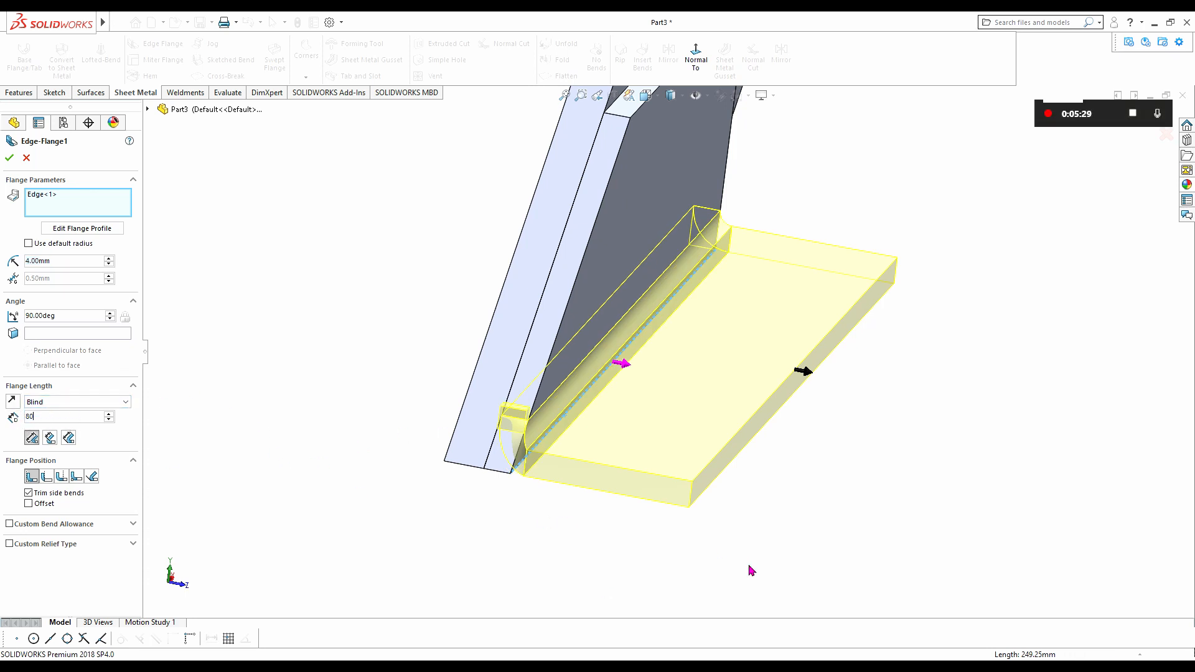
key("Return")
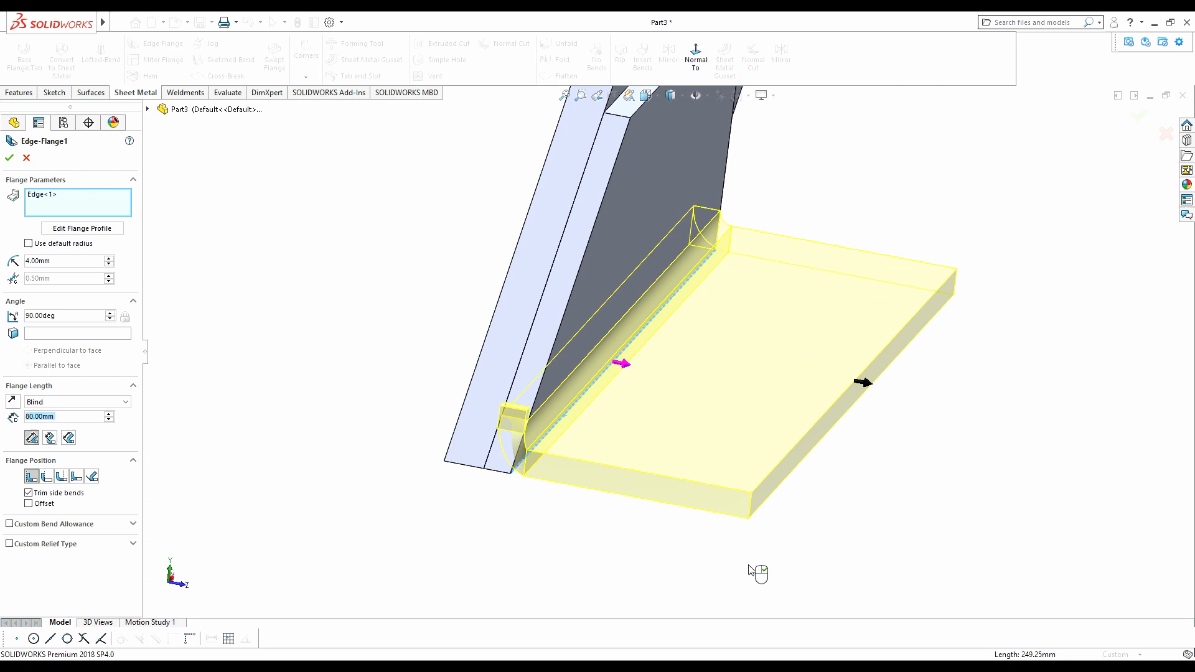
- Enable a custom bend allowance with K-factor 0.5 and a custom rectangular relief with ratio 0.5, and create the edge flange
left_click(10, 526)
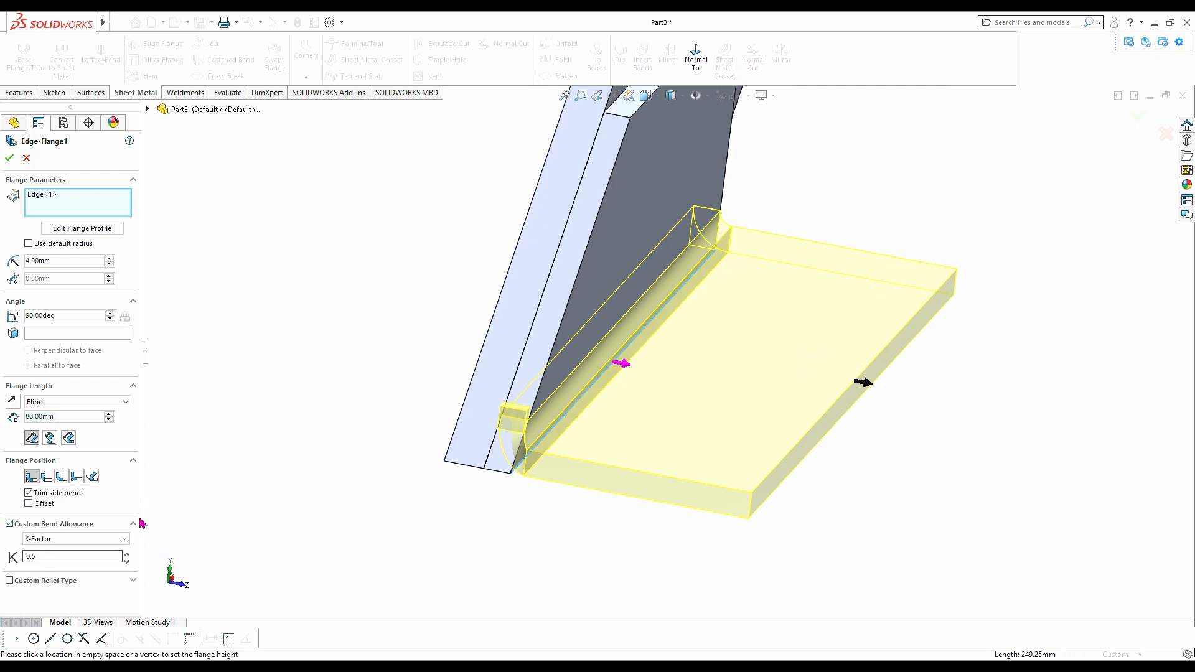
left_click(9, 580)
scroll(563, 474, "down", 2)
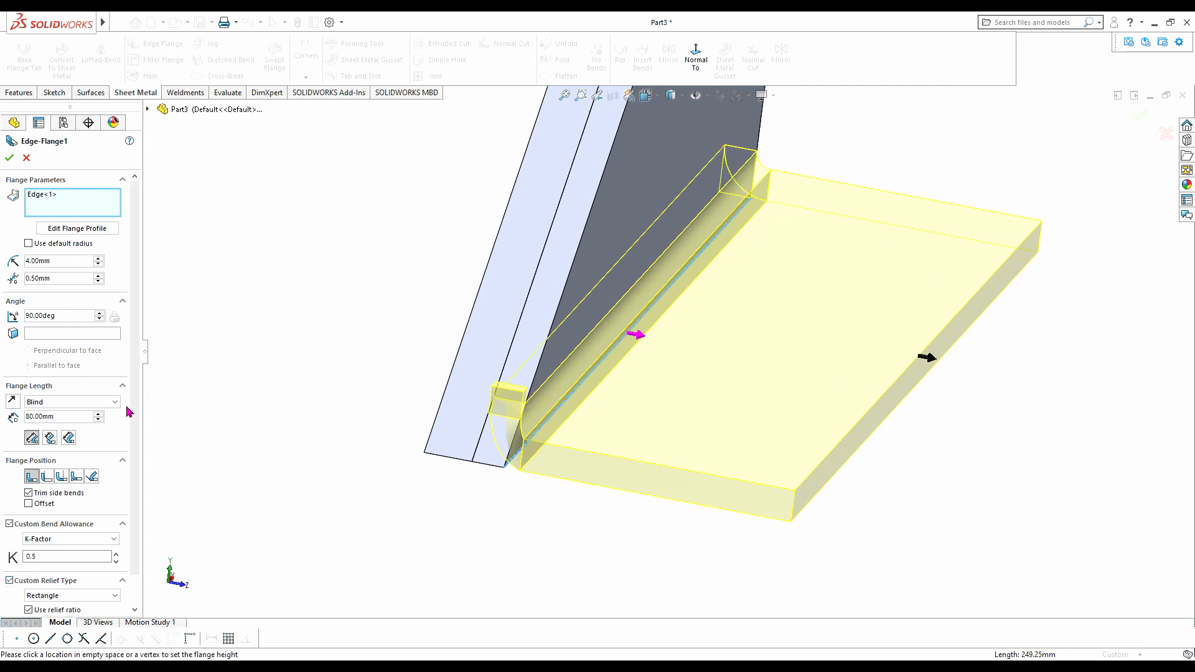
scroll(137, 435, "down", 2)
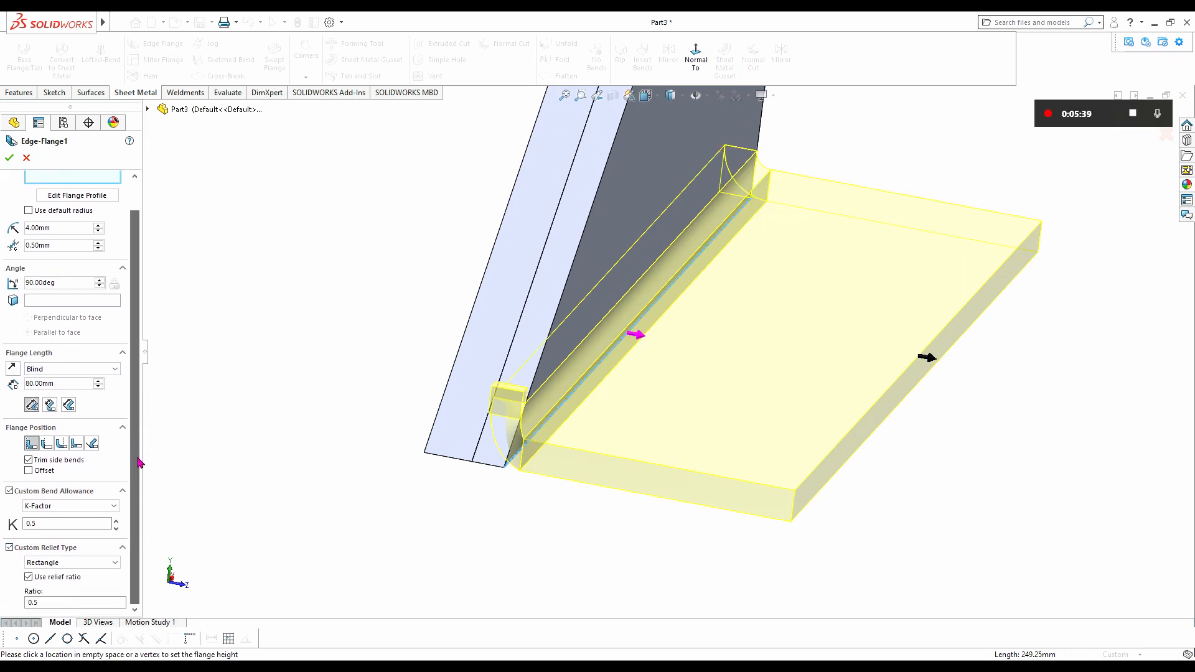
left_click_drag(135, 452, 127, 396)
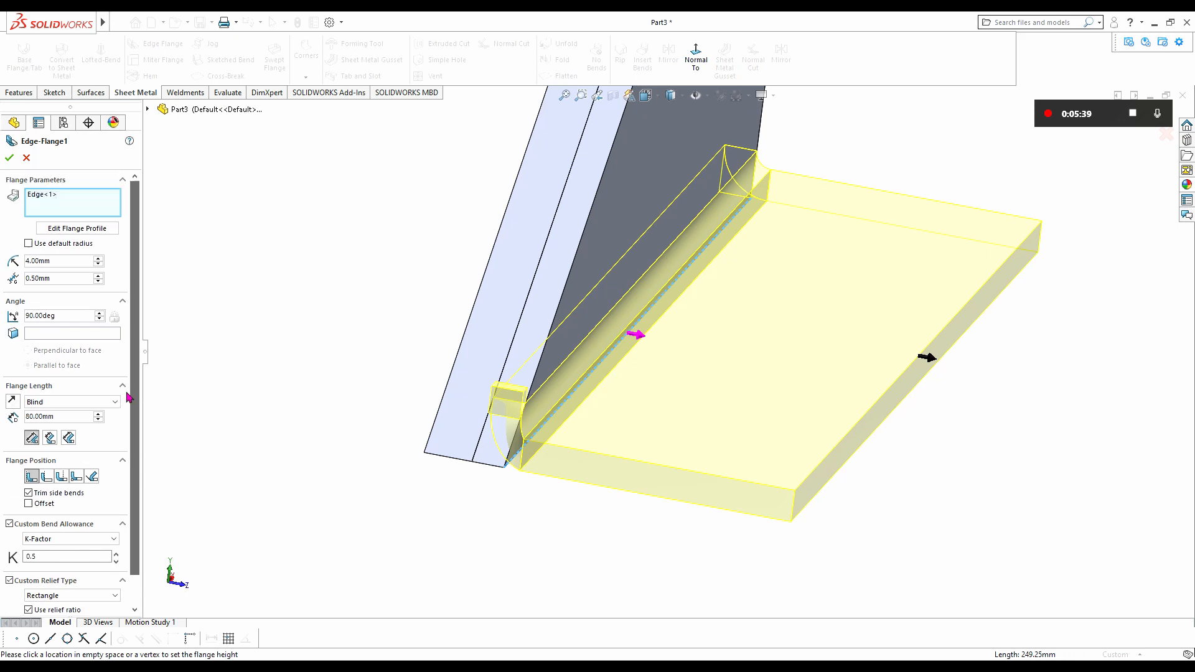
left_click(9, 158)
- Start a sketch on the foot plate's large vertical face and view that face straight on
middle_click_drag(723, 405, 842, 392)
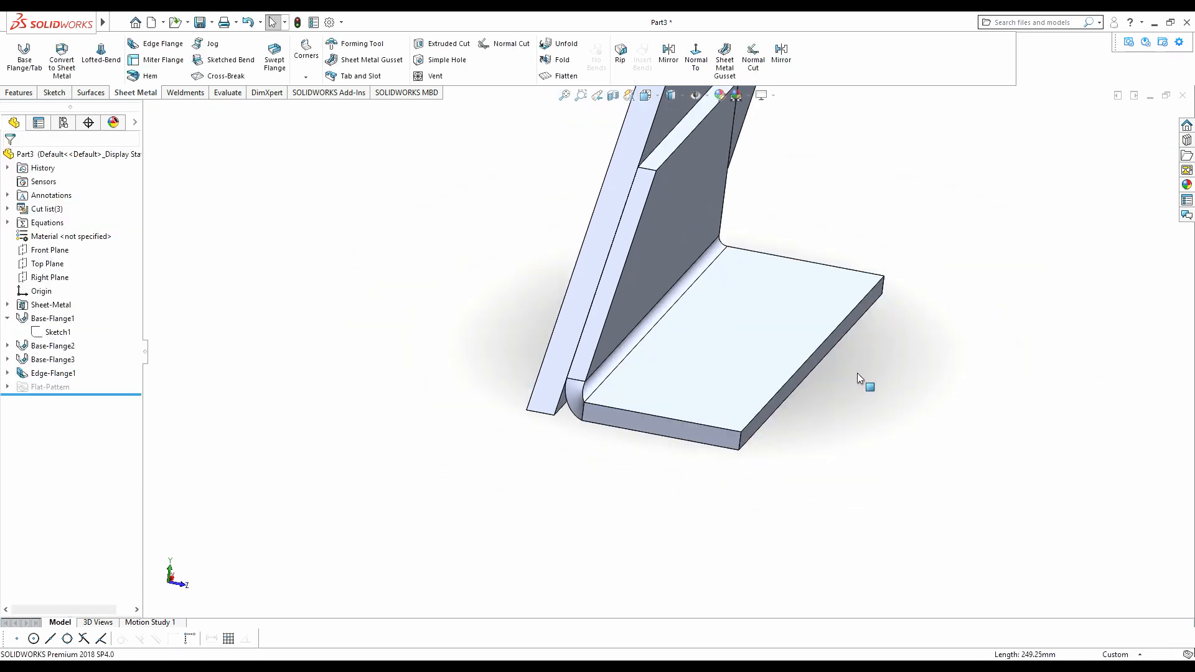
middle_click_drag(917, 355, 673, 343)
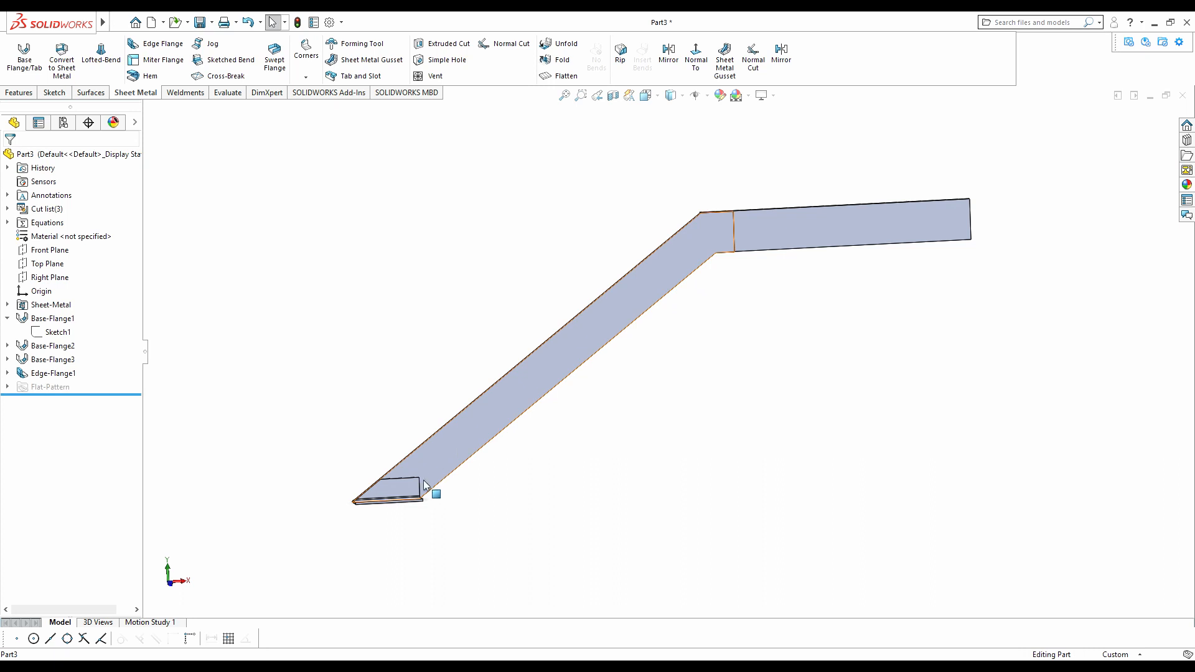
scroll(424, 487, "down", 4)
scroll(705, 392, "up", 1)
scroll(800, 294, "up", 3)
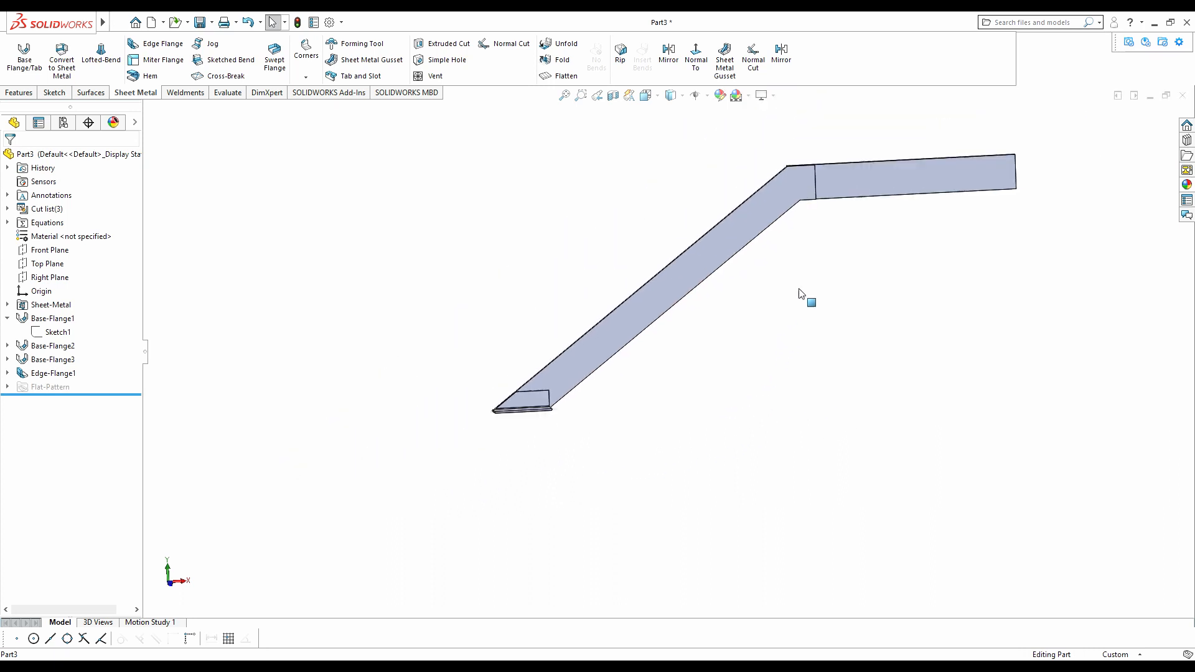
scroll(568, 404, "down", 4)
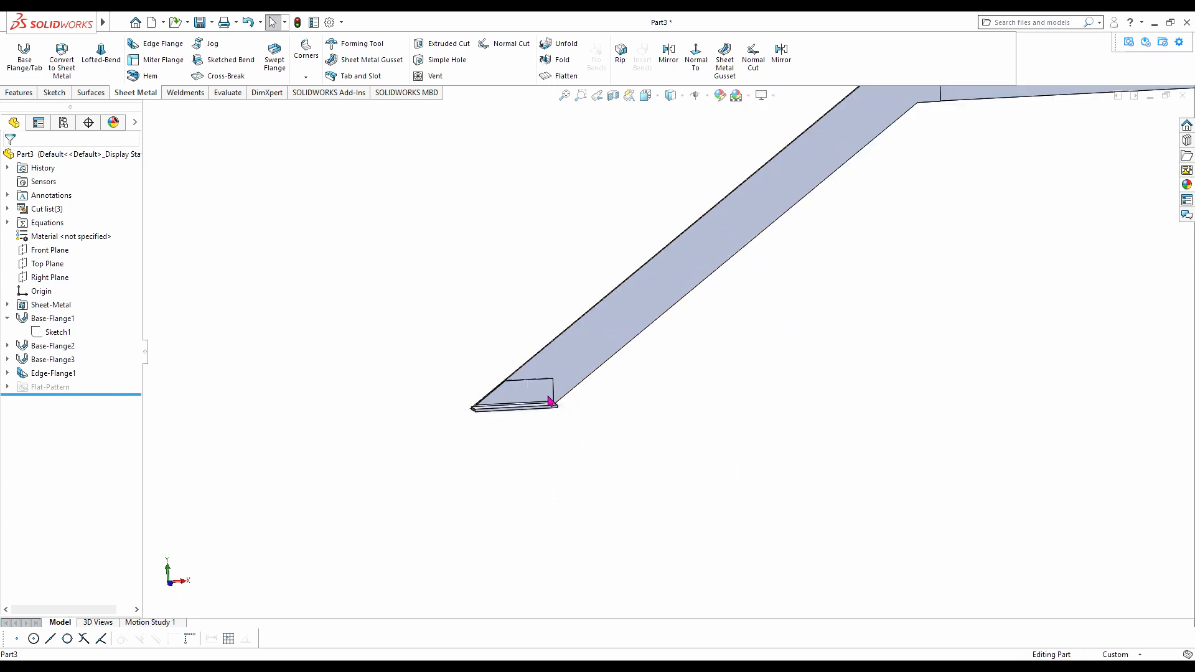
scroll(504, 396, "down", 2)
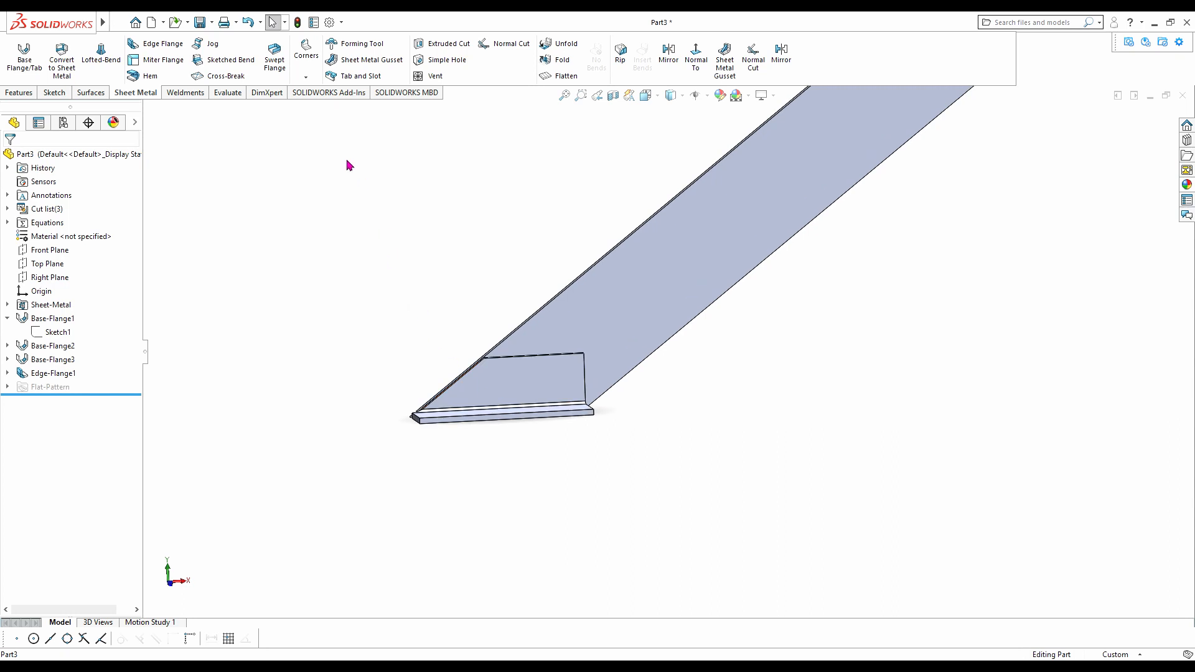
left_click(541, 382)
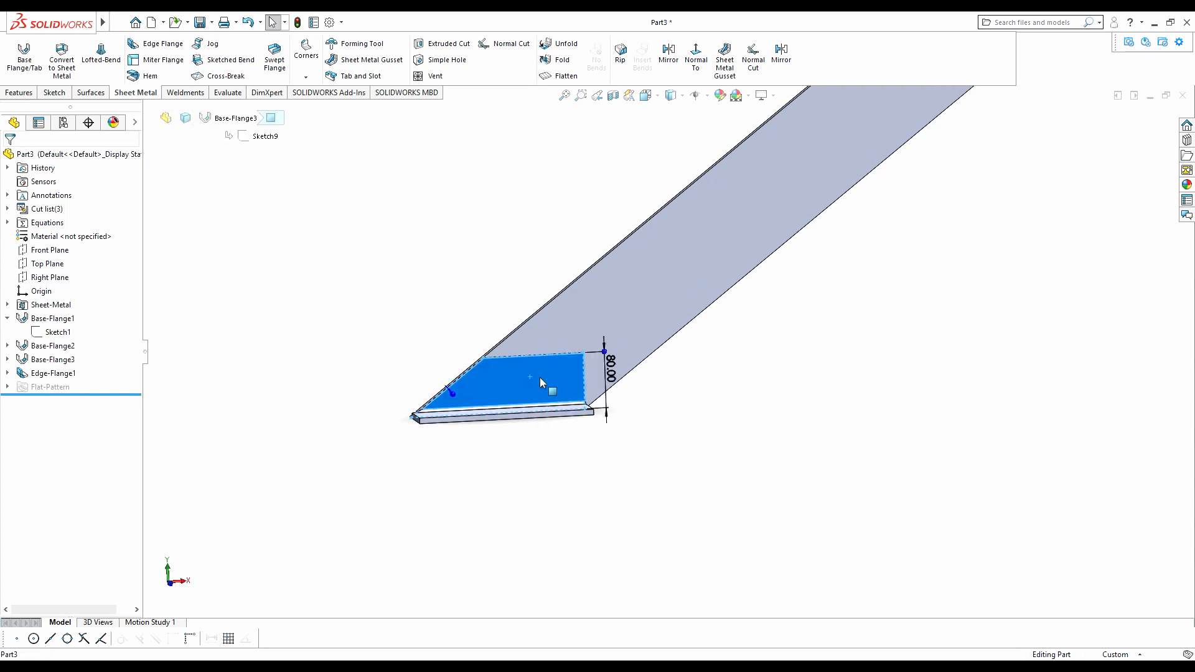
left_click(588, 342)
left_click(647, 56)
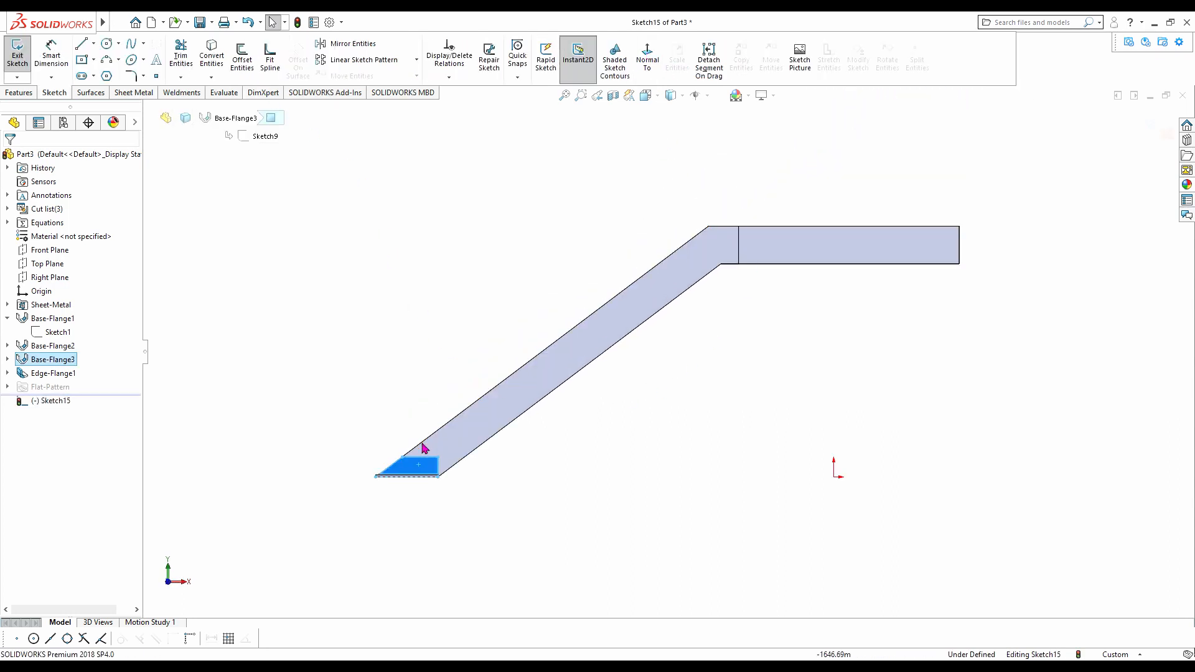
scroll(448, 479, "down", 3)
left_click(344, 326)
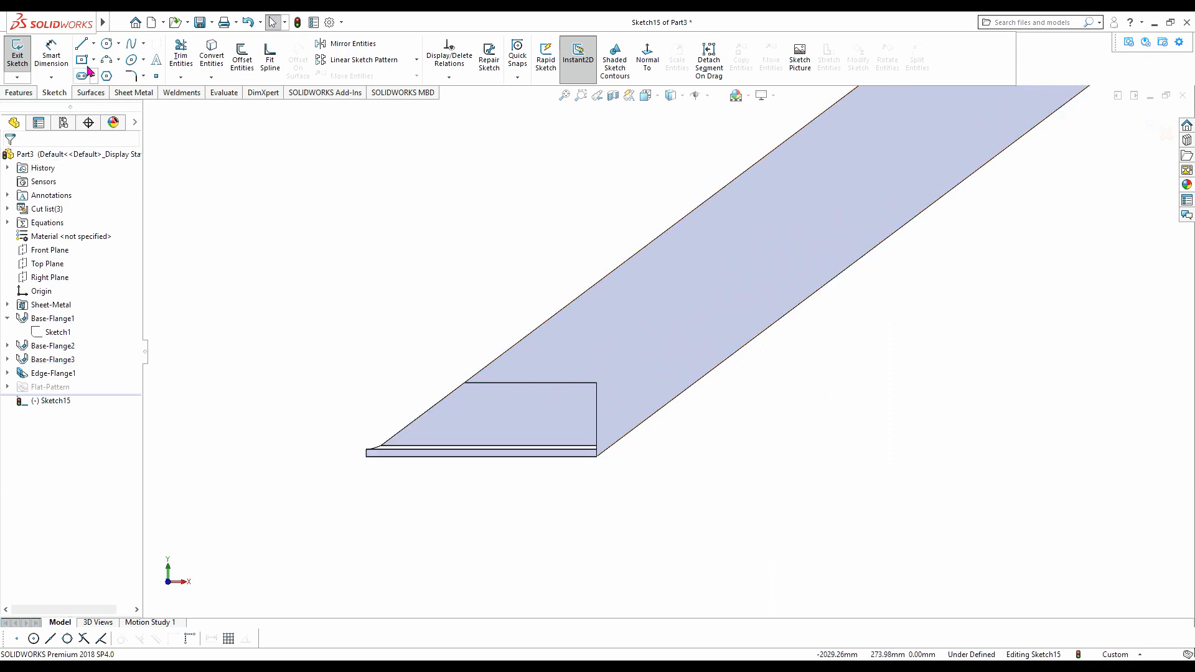
- Draw two circles side by side on the foot plate, centres about 101 mm apart, the left one about 37 mm in diameter
left_click(107, 45)
scroll(445, 427, "down", 2)
left_click(462, 416)
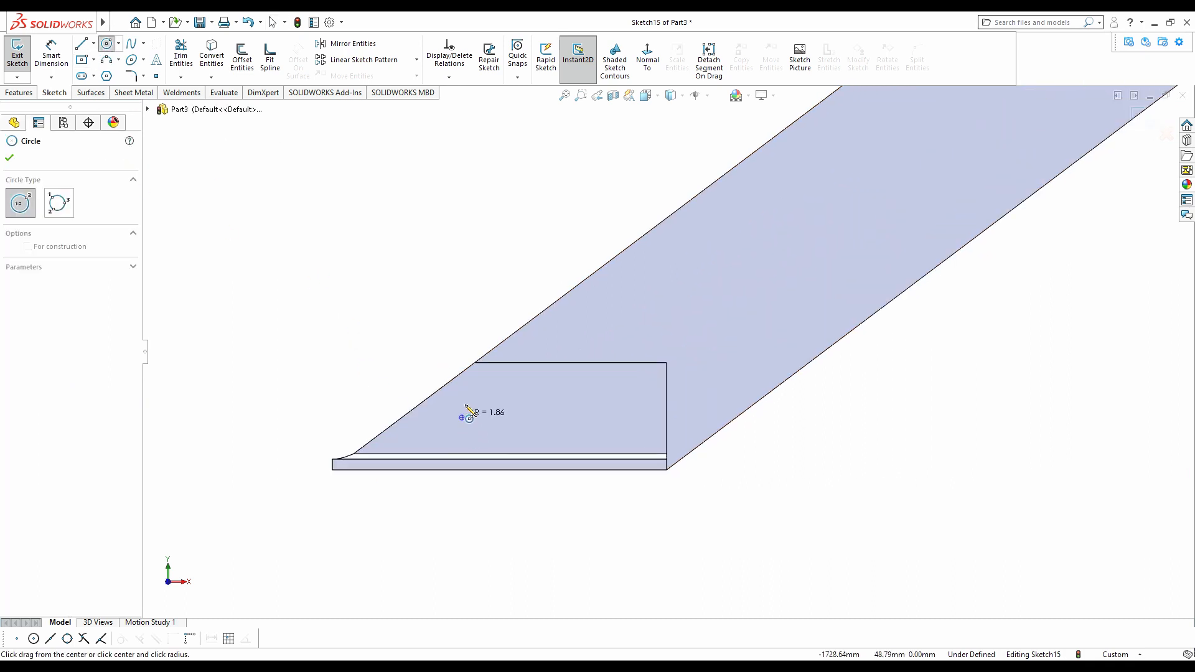
left_click(479, 400)
left_click(599, 417)
left_click(615, 404)
key("Escape")
- Make the two circles on the foot plate equal in size and align their centres horizontally
scroll(470, 441, "down", 2)
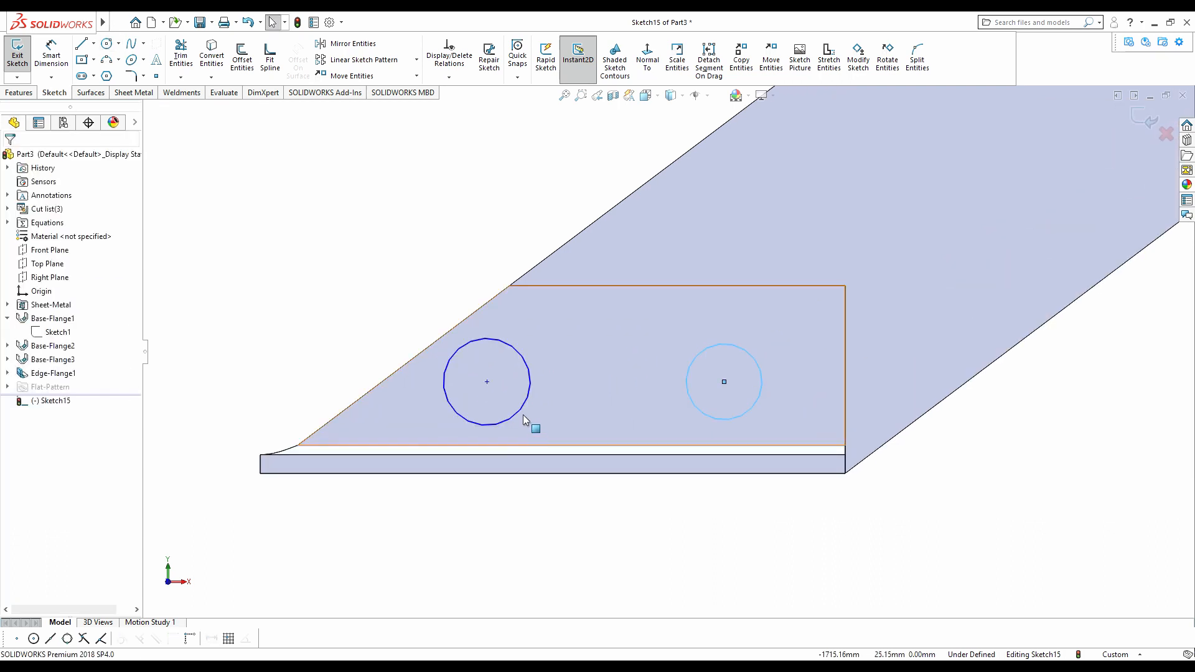
left_click(520, 412, "ctrl")
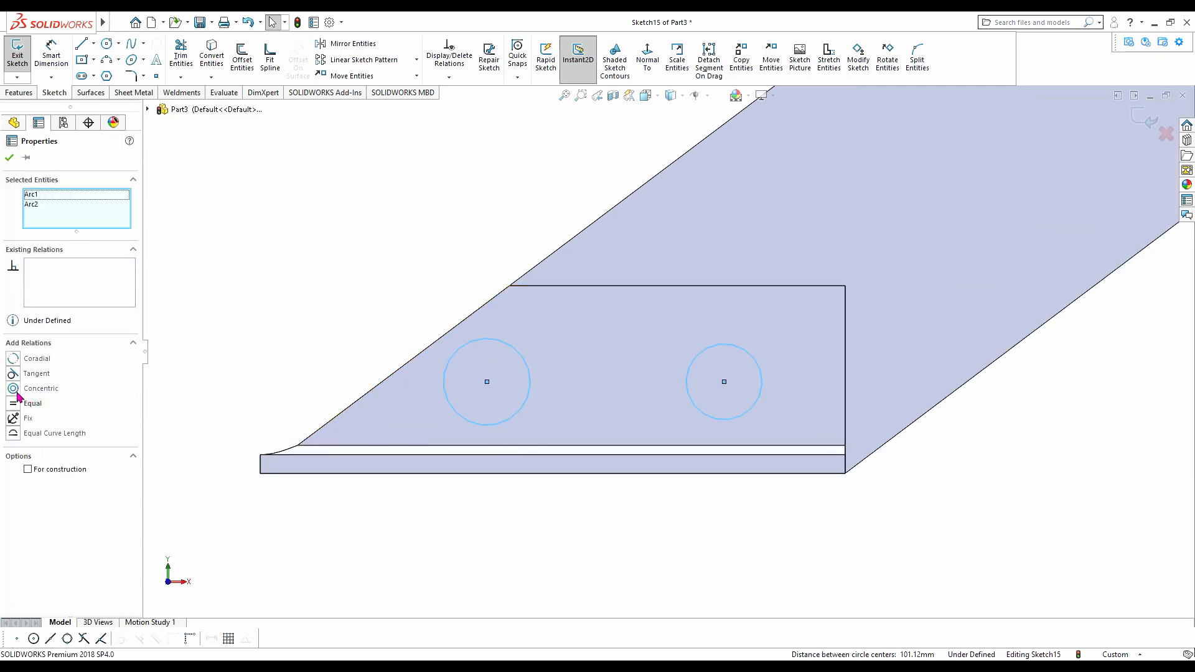
left_click(15, 405)
left_click(8, 156)
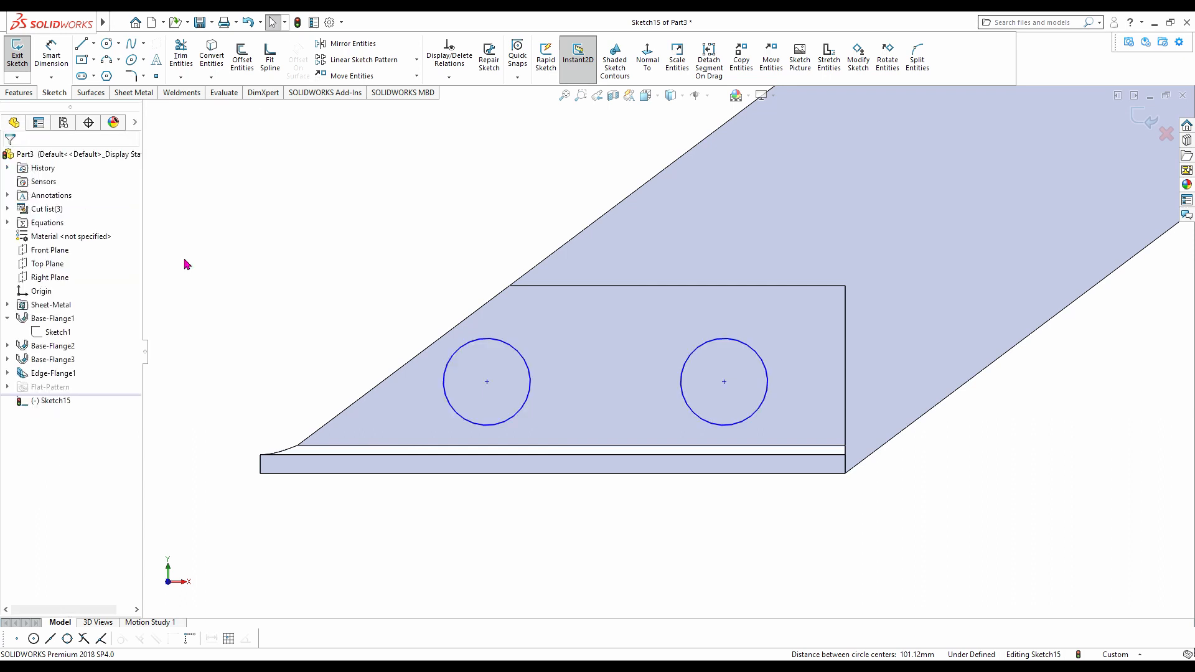
left_click(729, 386)
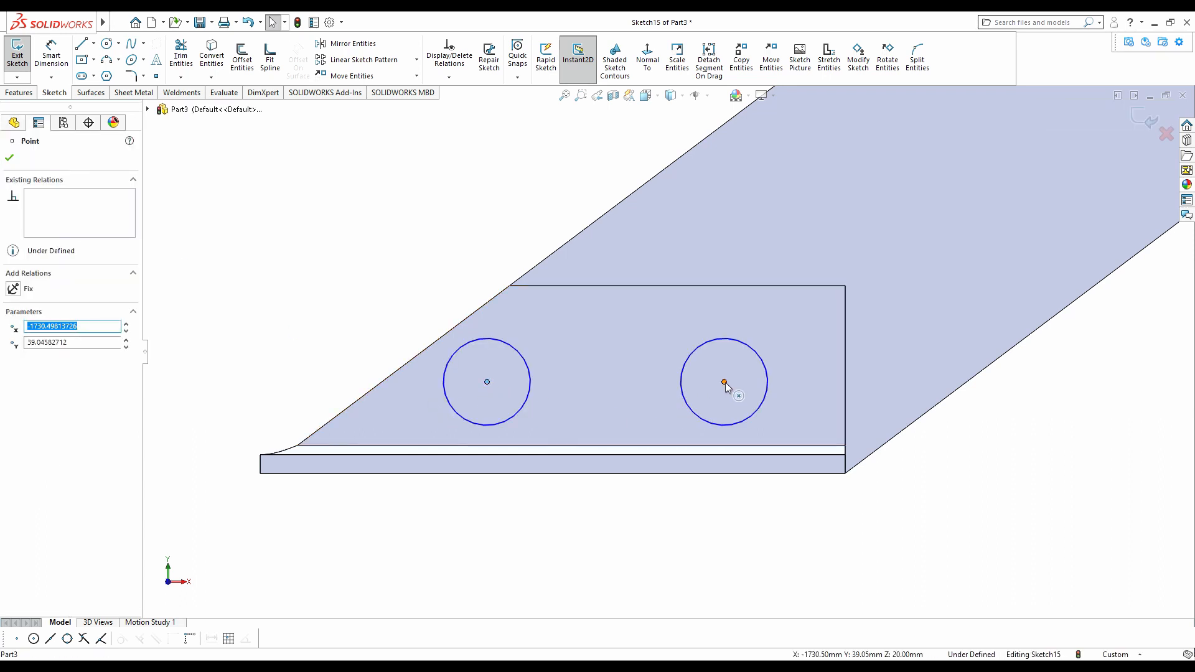
left_click(486, 382, "ctrl")
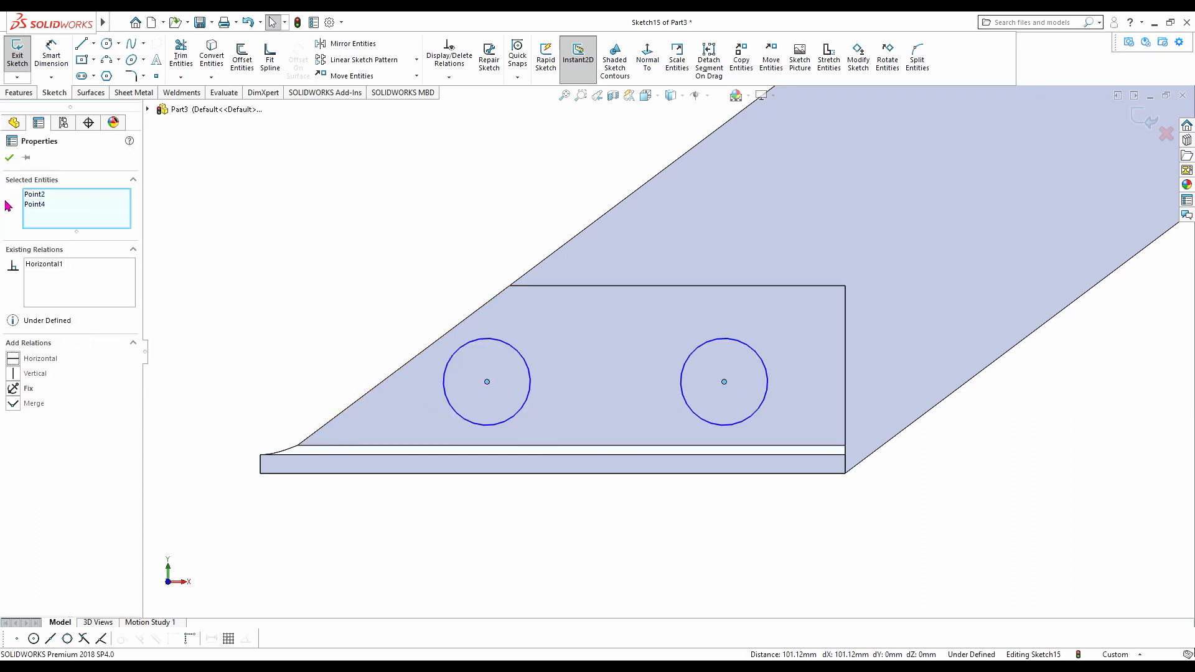
left_click(9, 157)
- Dimension the left circle on the foot plate with a diameter of 12 mm
left_click(52, 56)
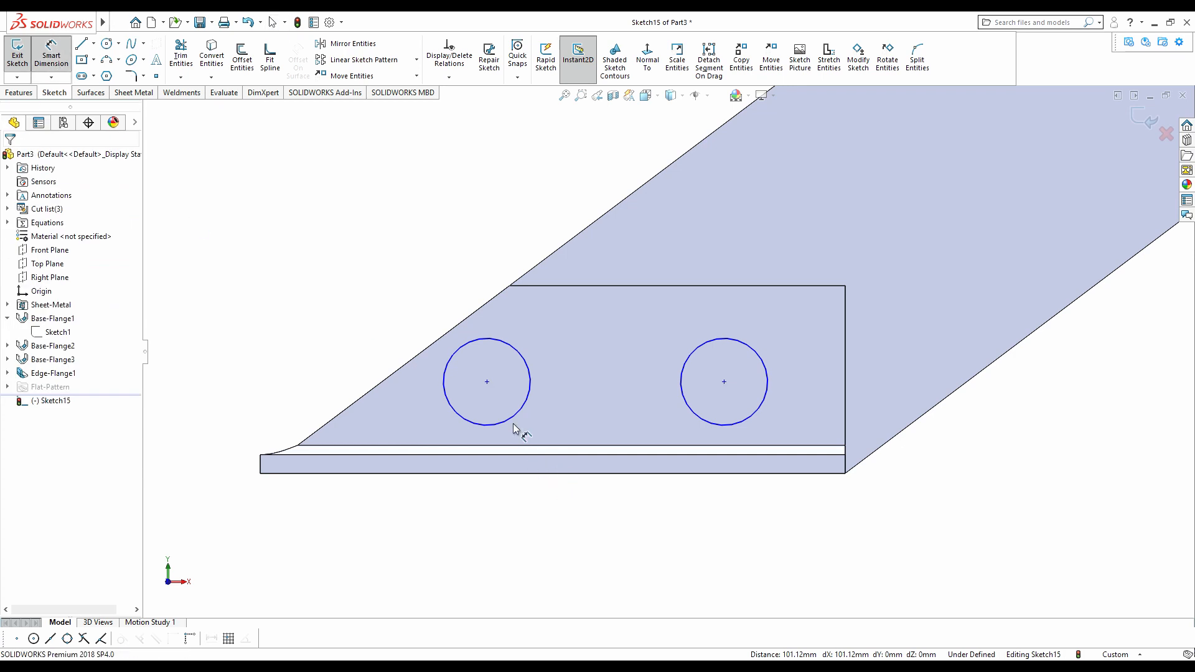
left_click(536, 408)
left_click(557, 388)
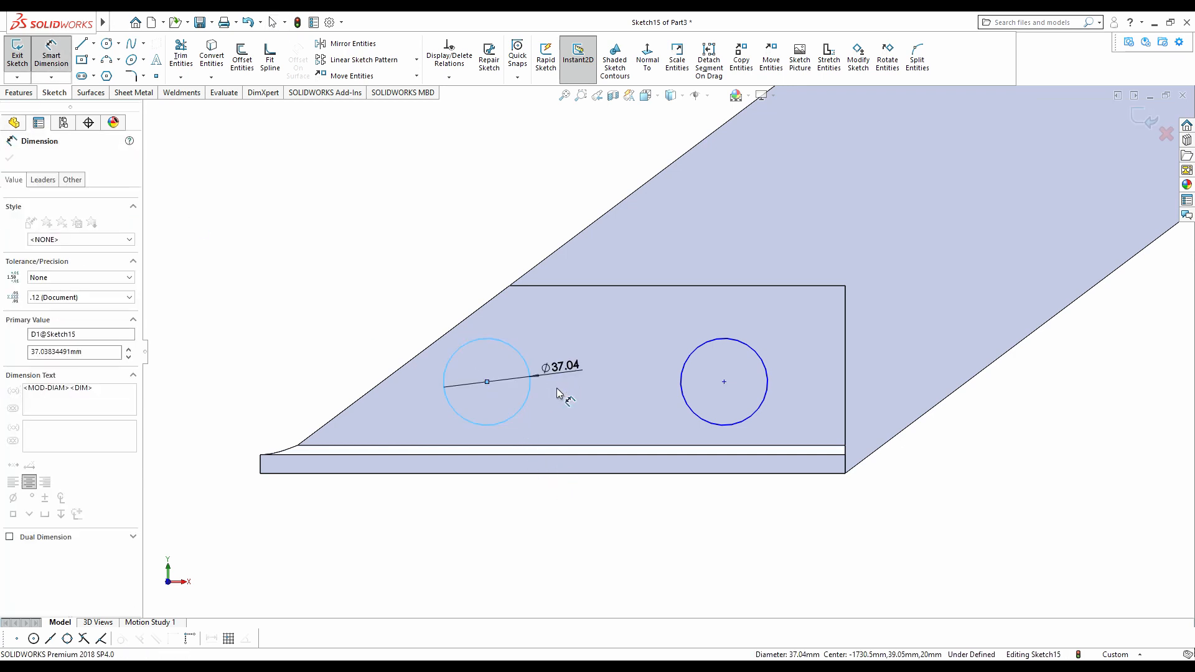
left_click(558, 388)
type("12")
key("Return")
- Dimension the right circle's centre 30 mm from the foot plate's right vertical edge
scroll(498, 378, "down", 4)
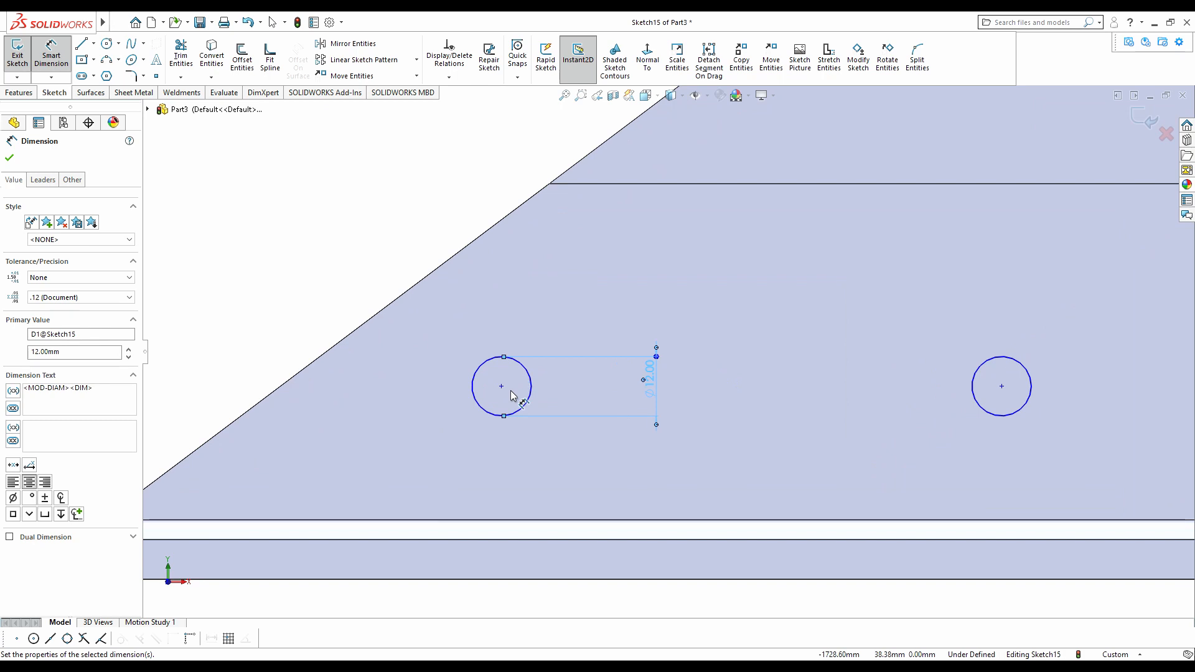
scroll(668, 351, "up", 3)
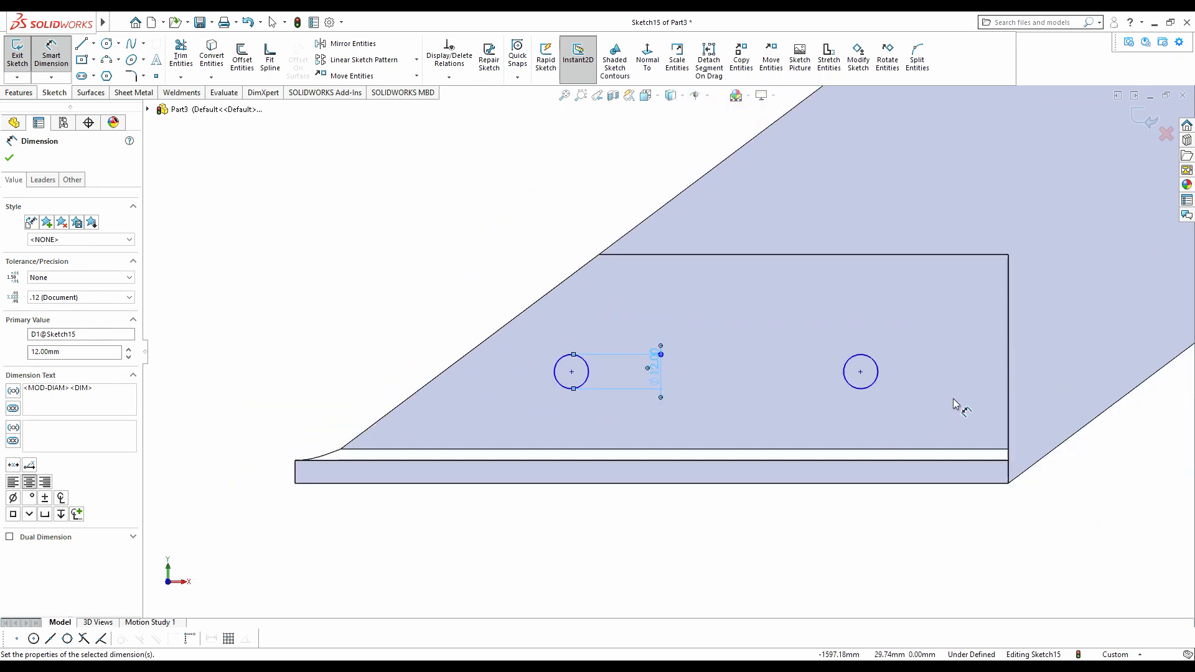
left_click(876, 378)
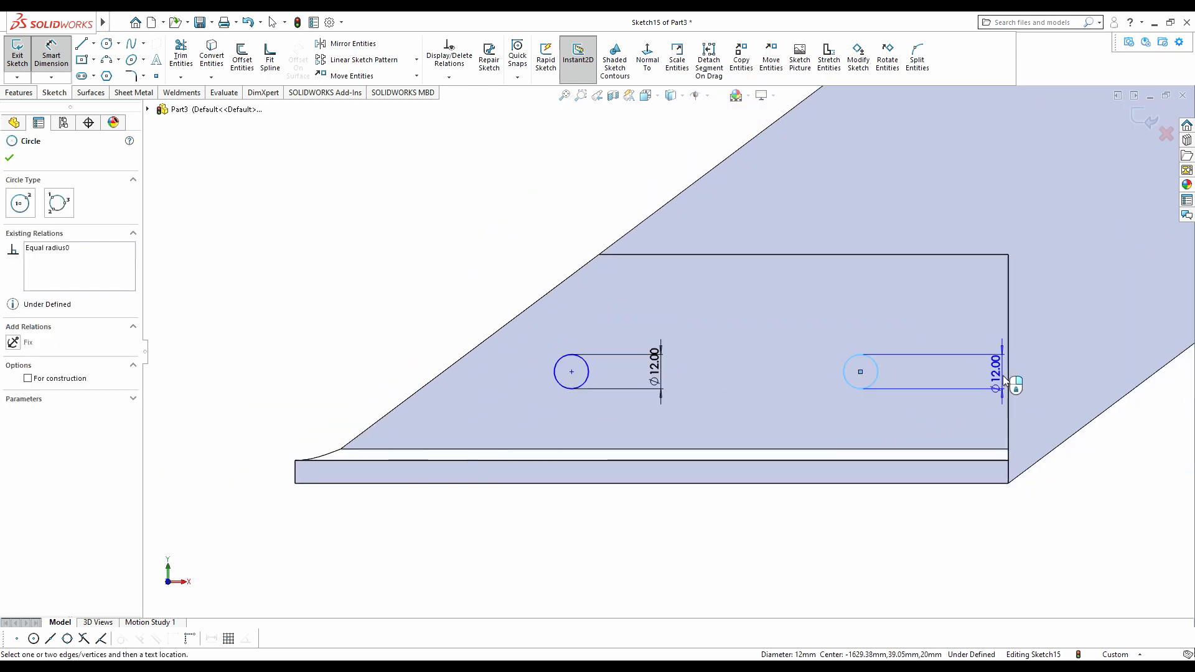
left_click(1007, 379)
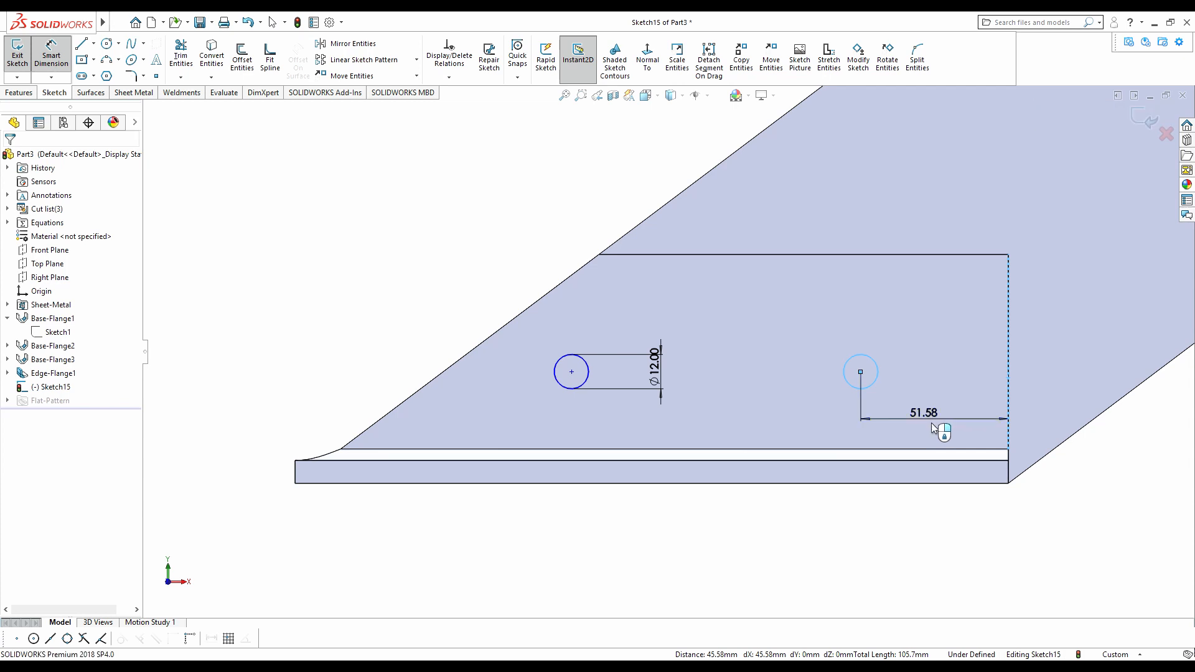
left_click(931, 423)
type("30")
key("Return")
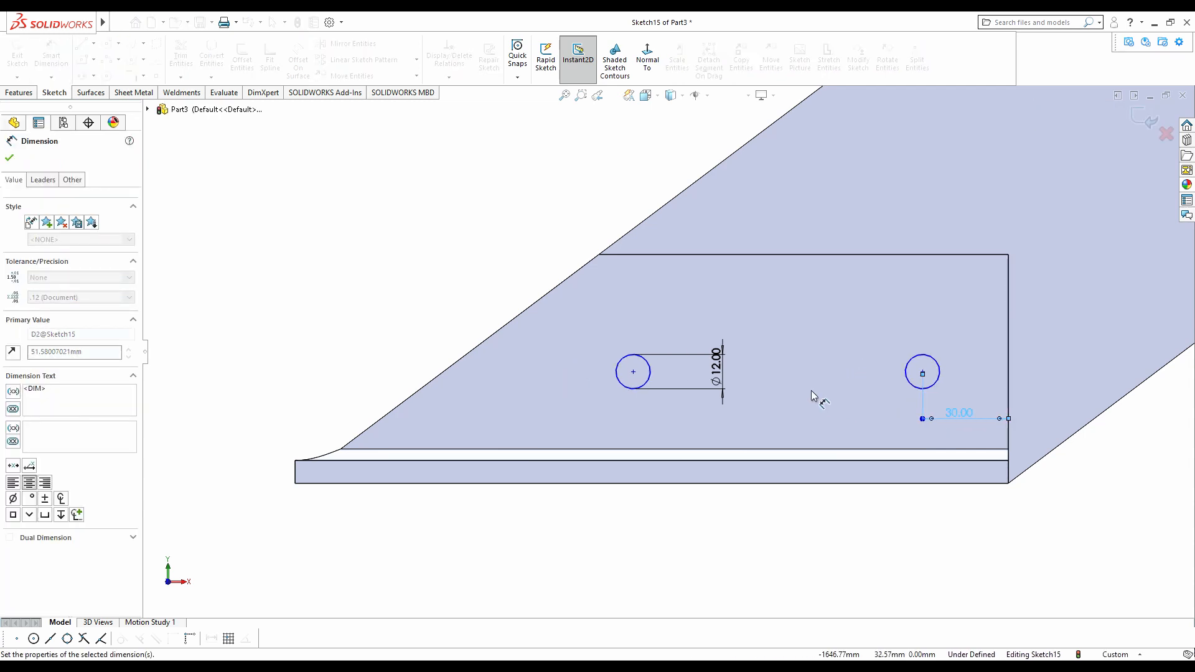
- Dimension the horizontal distance between the two circle centres at 150 mm
left_click(923, 372)
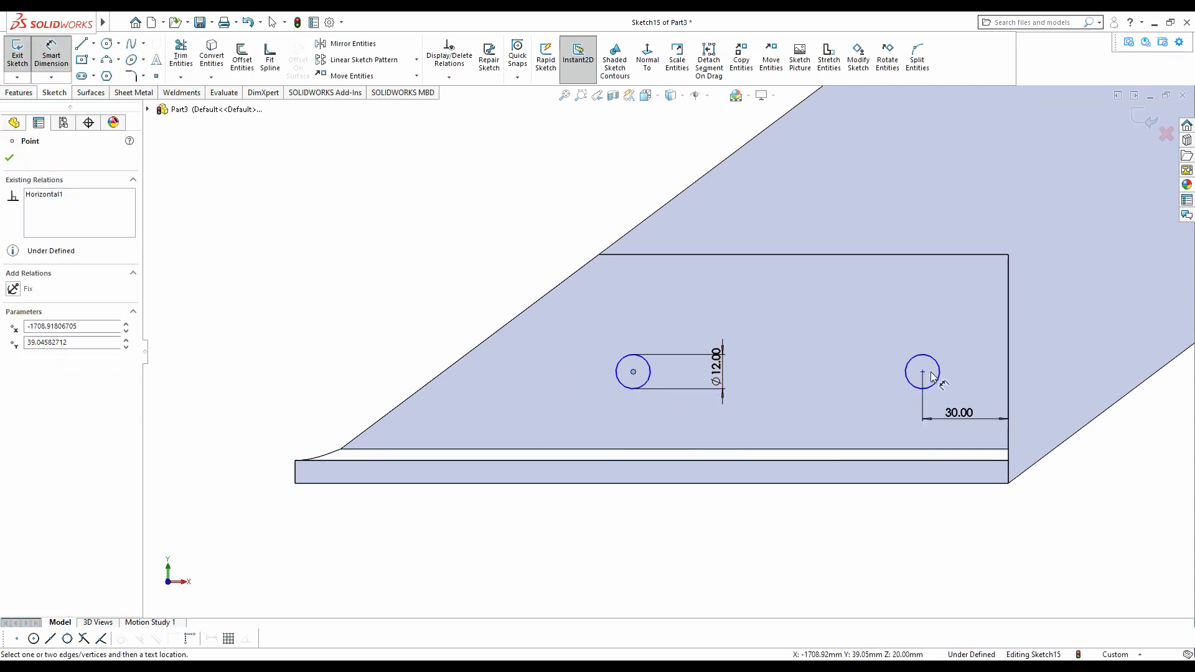
left_click(633, 372)
left_click(798, 326)
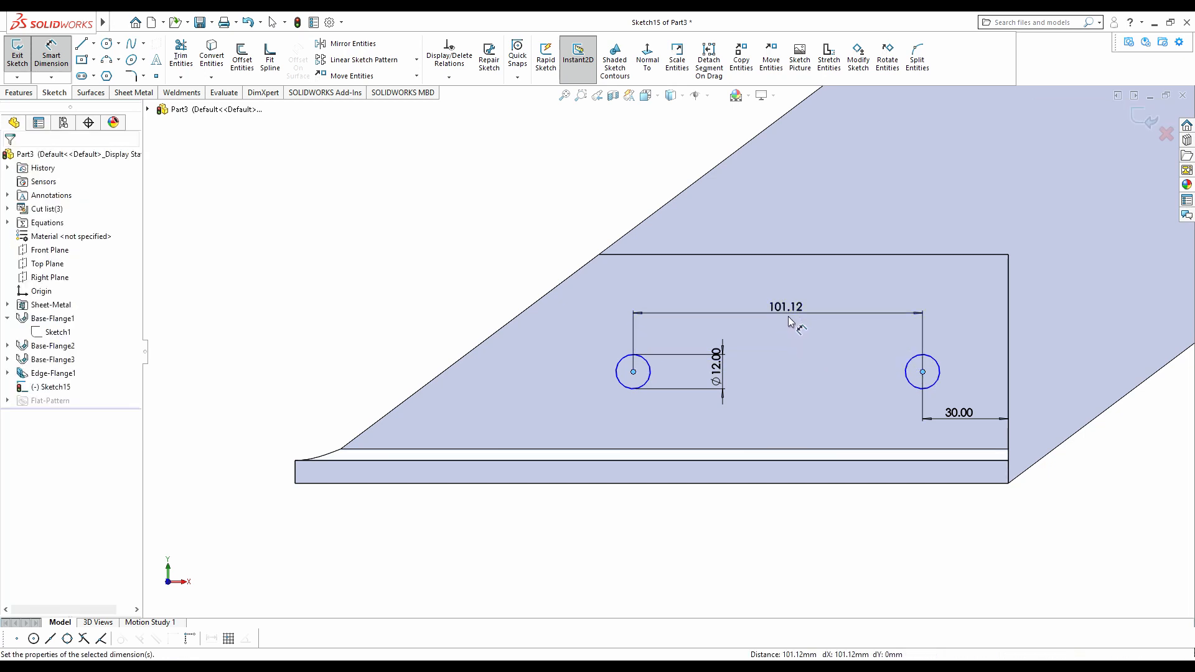
type("150")
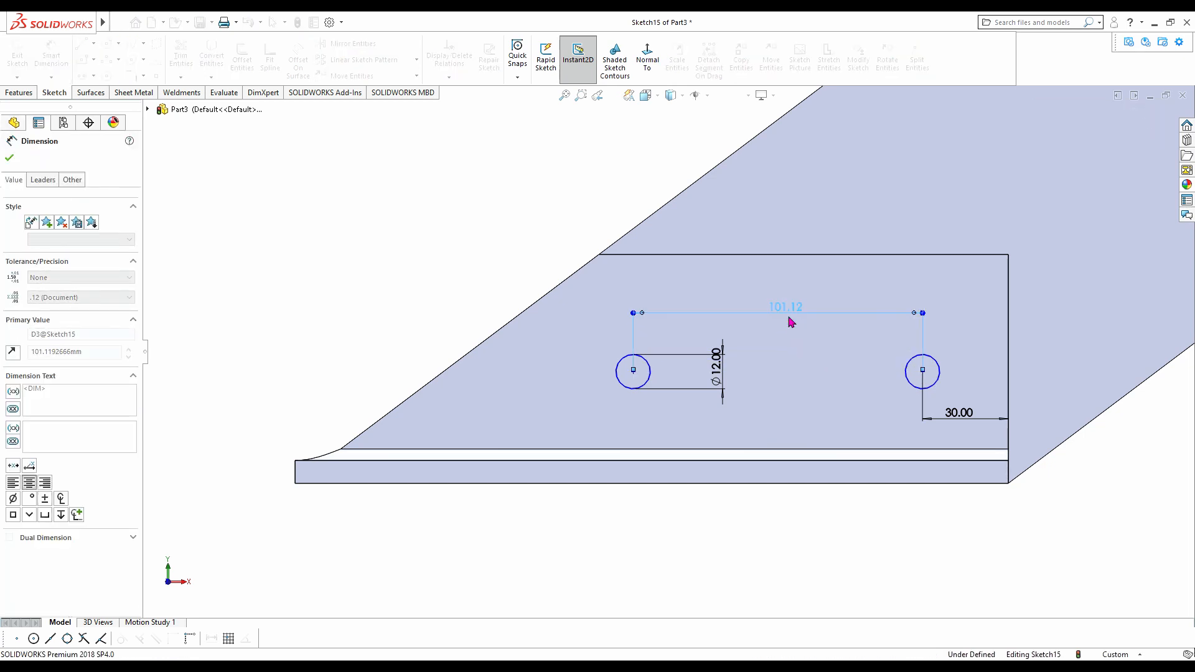
key("Return")
- Change the spacing between the two circle centres to 140 mm
double_click(748, 315)
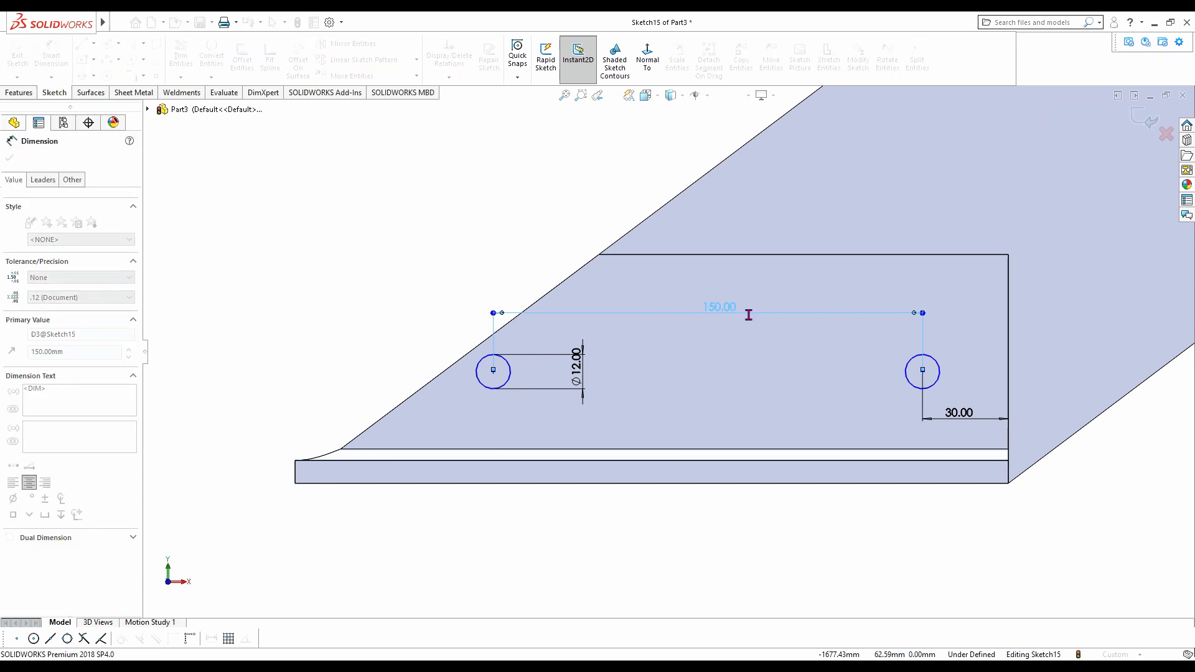
type("140")
key("Return")
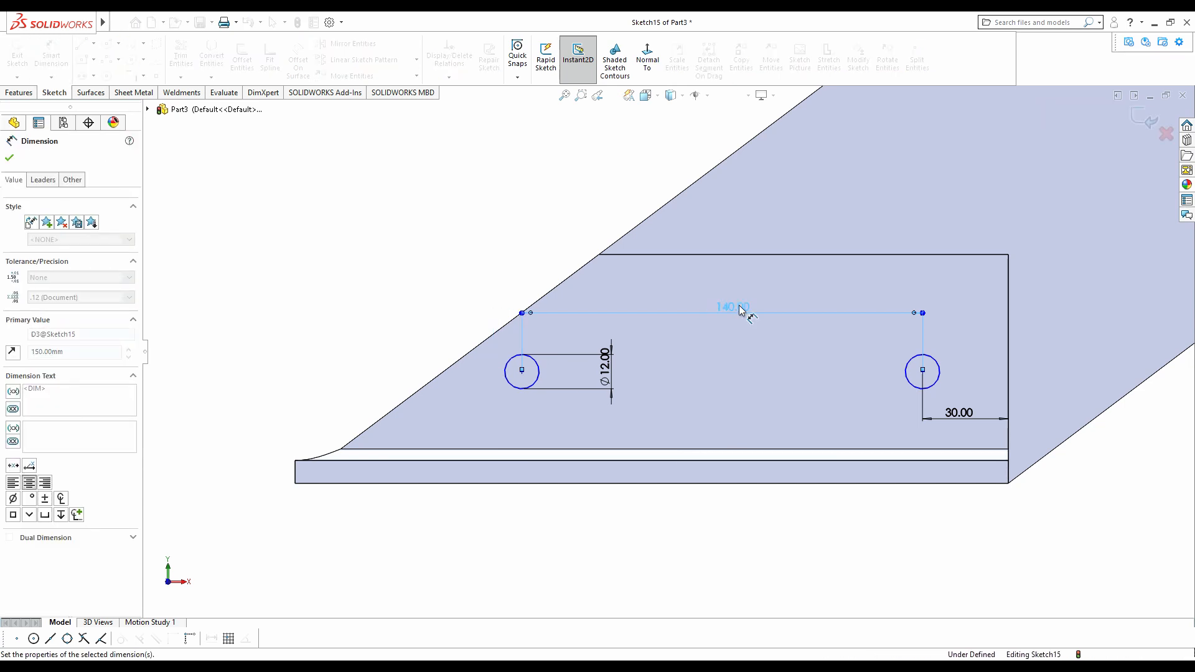
- Dimension the right circle's centre 40 mm below the foot plate's top edge
left_click(939, 386)
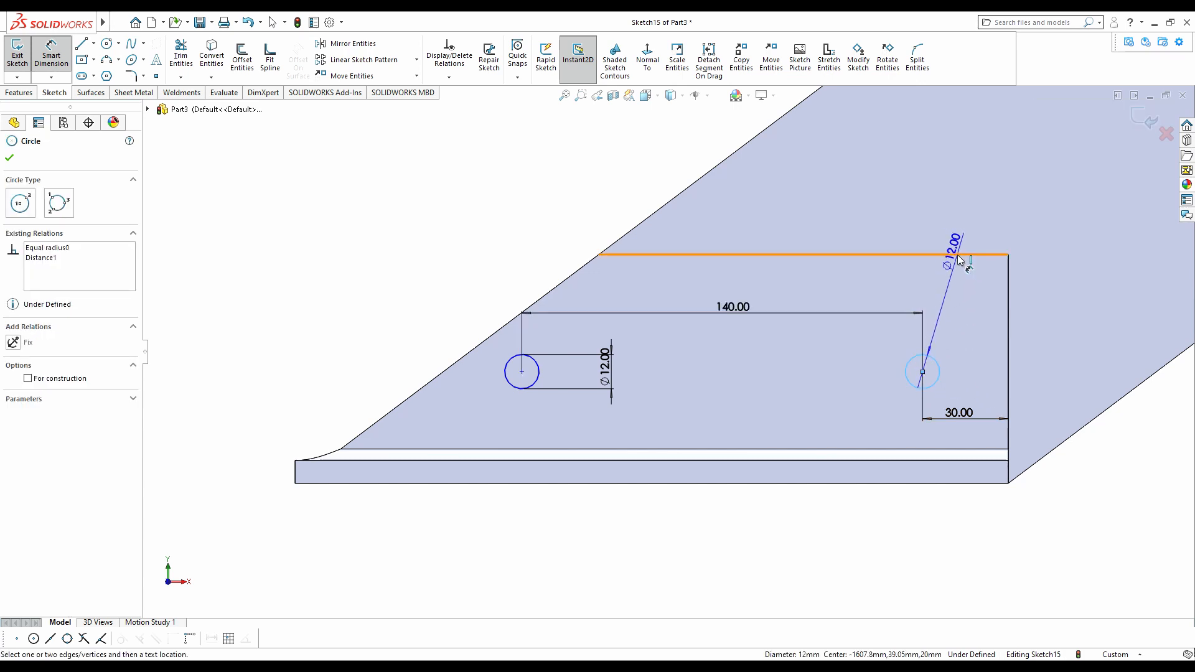
left_click(966, 261)
left_click(1034, 304)
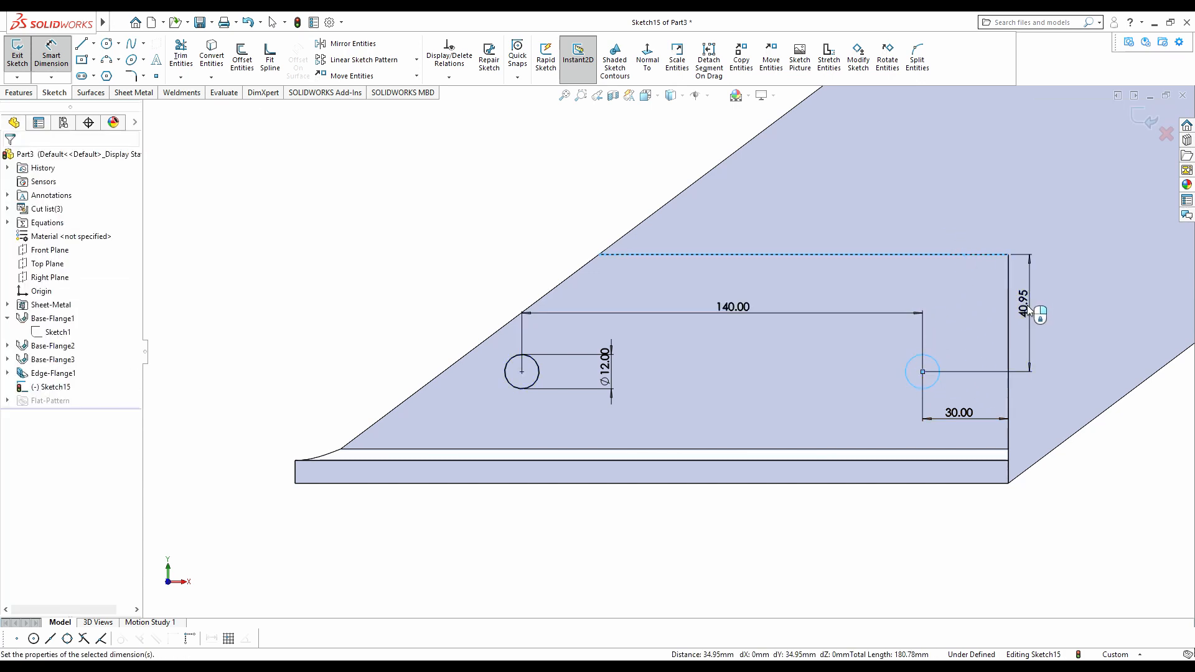
type("40.00mm")
key("Return")
- Cut the two circles as blind holes 20 mm deep through the foot plate into the stringer
scroll(860, 394, "up", 4)
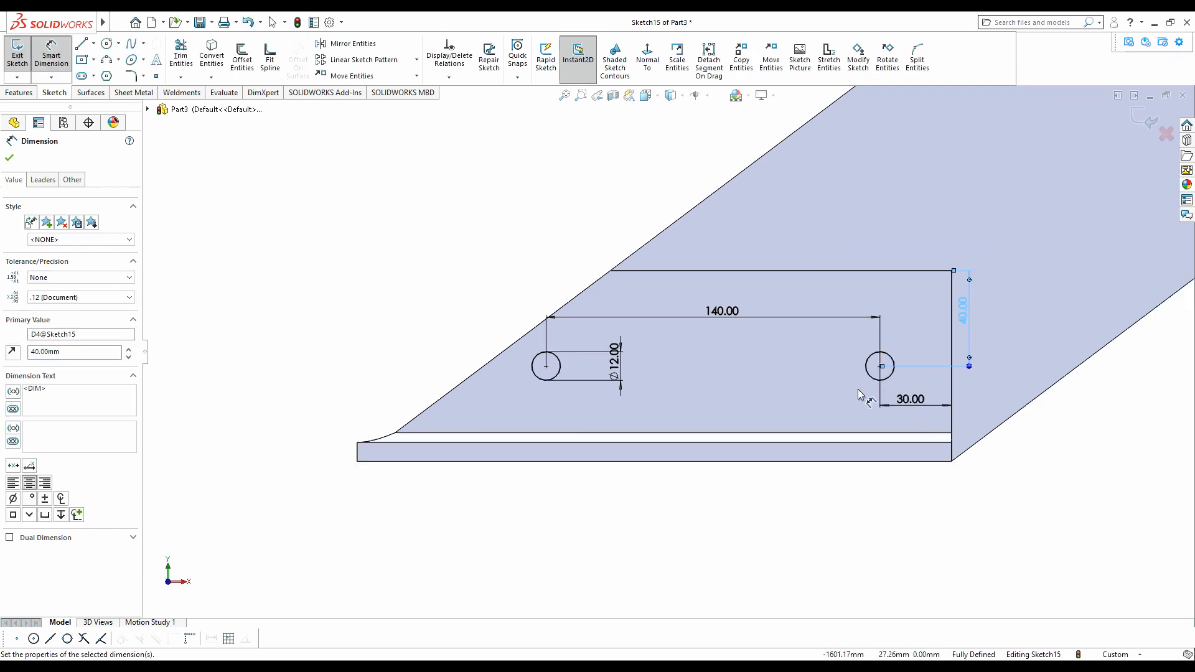
middle_click_drag(853, 400, 944, 438)
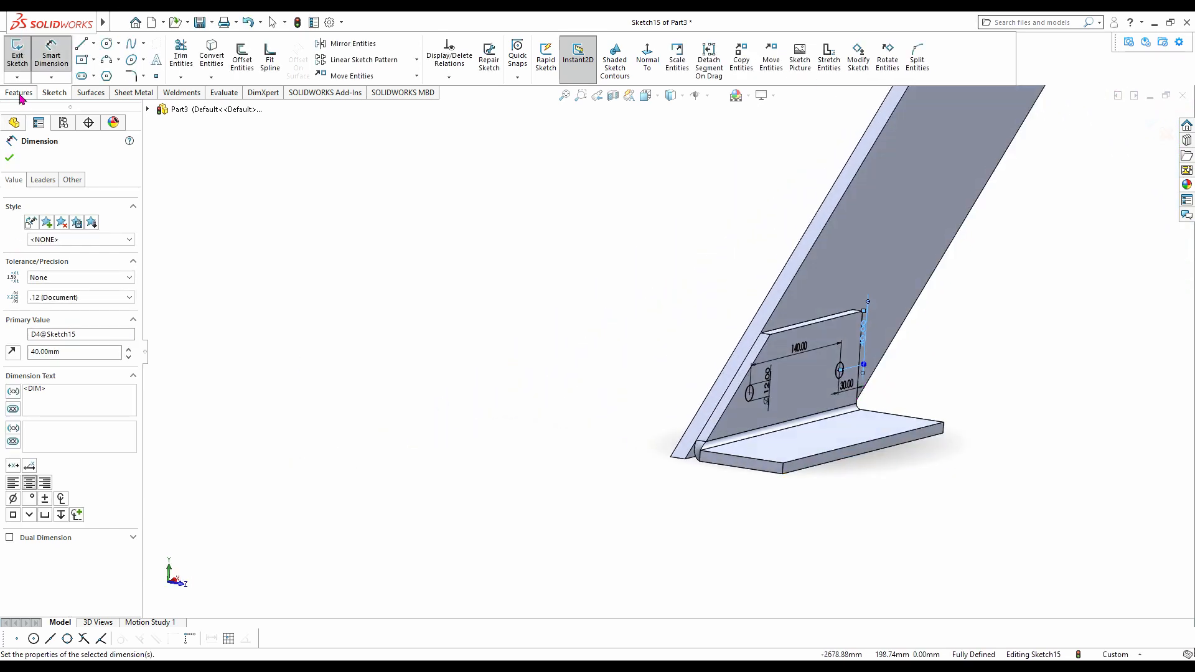
left_click(12, 159)
left_click(18, 92)
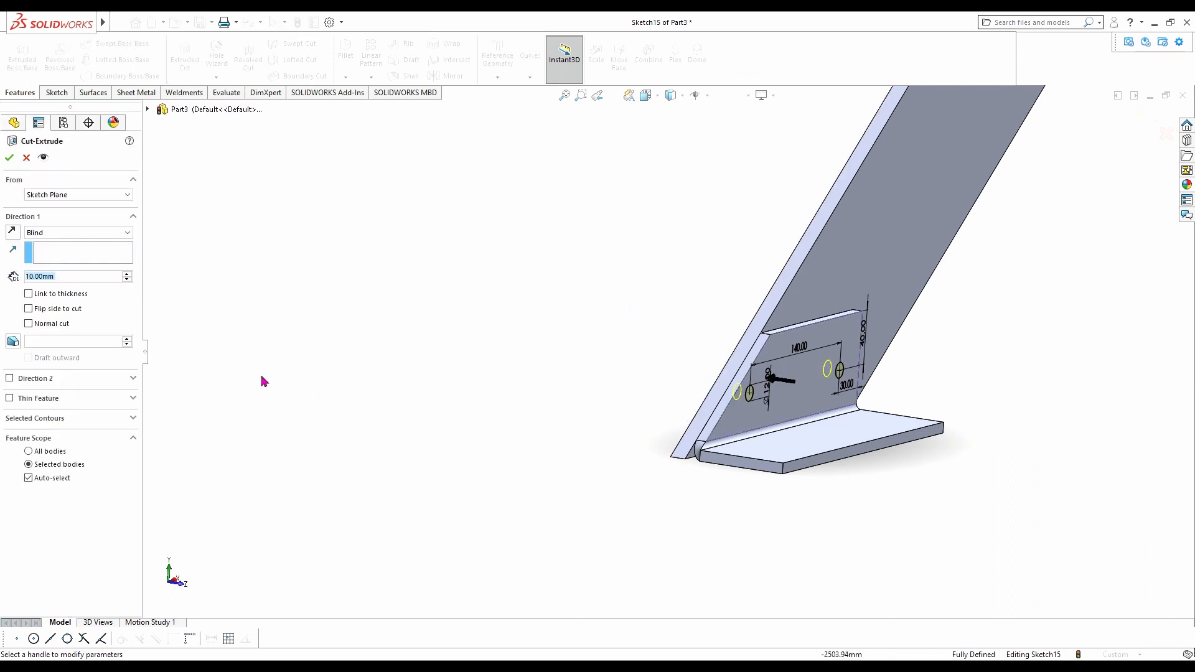
left_click(127, 274)
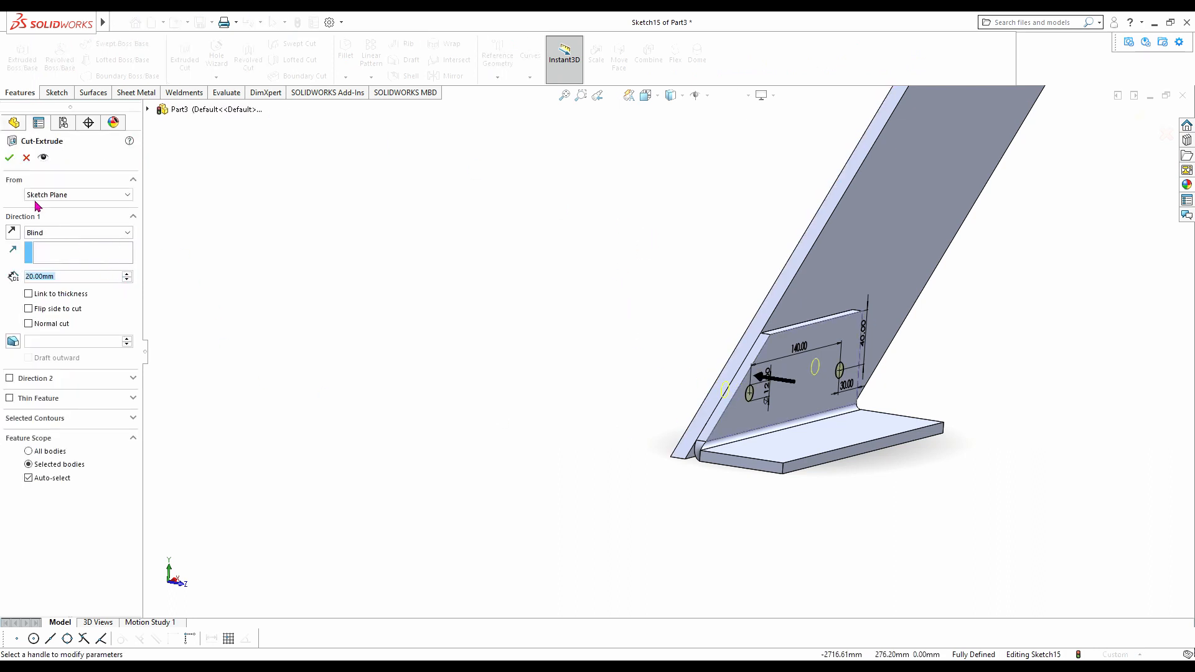
left_click(9, 159)
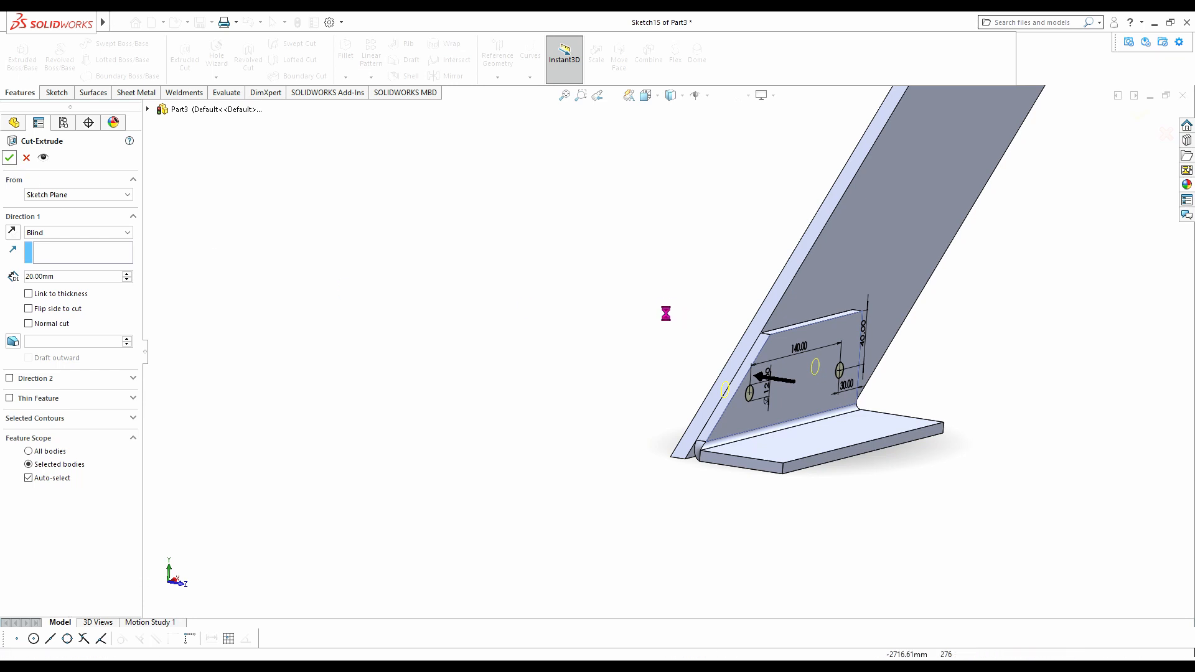
- Start a sketch on the sloped stringer's side face at its upper bend and view that face straight on
scroll(861, 321, "up", 5)
middle_click_drag(823, 264, 700, 274)
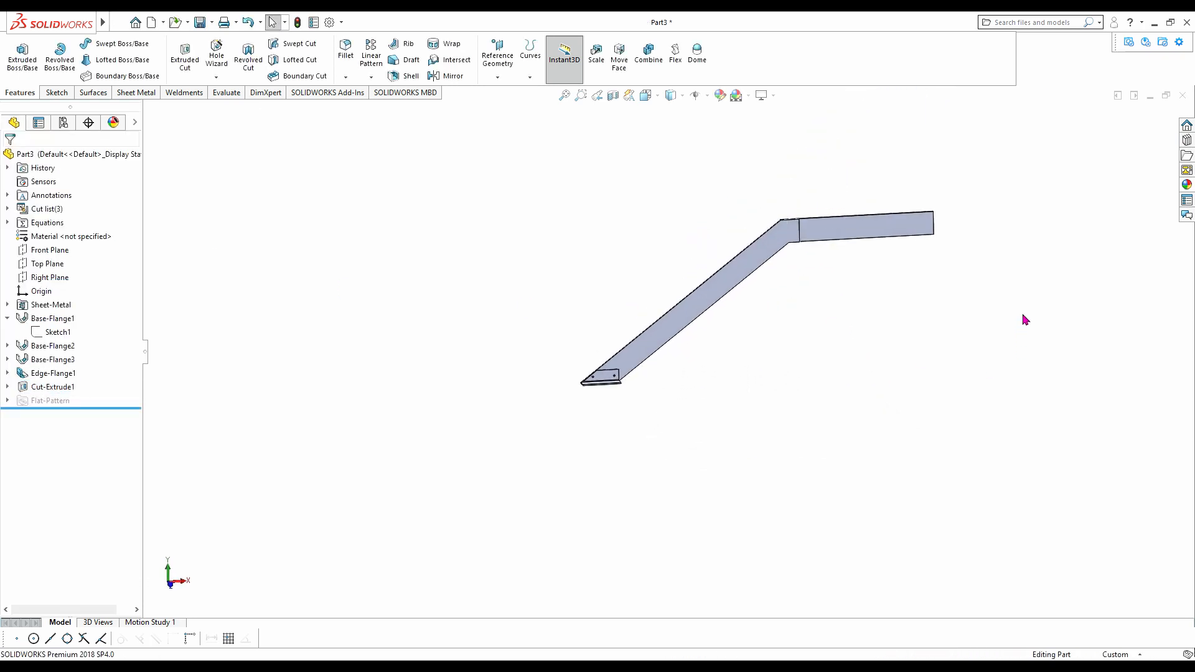
scroll(827, 230, "down", 3)
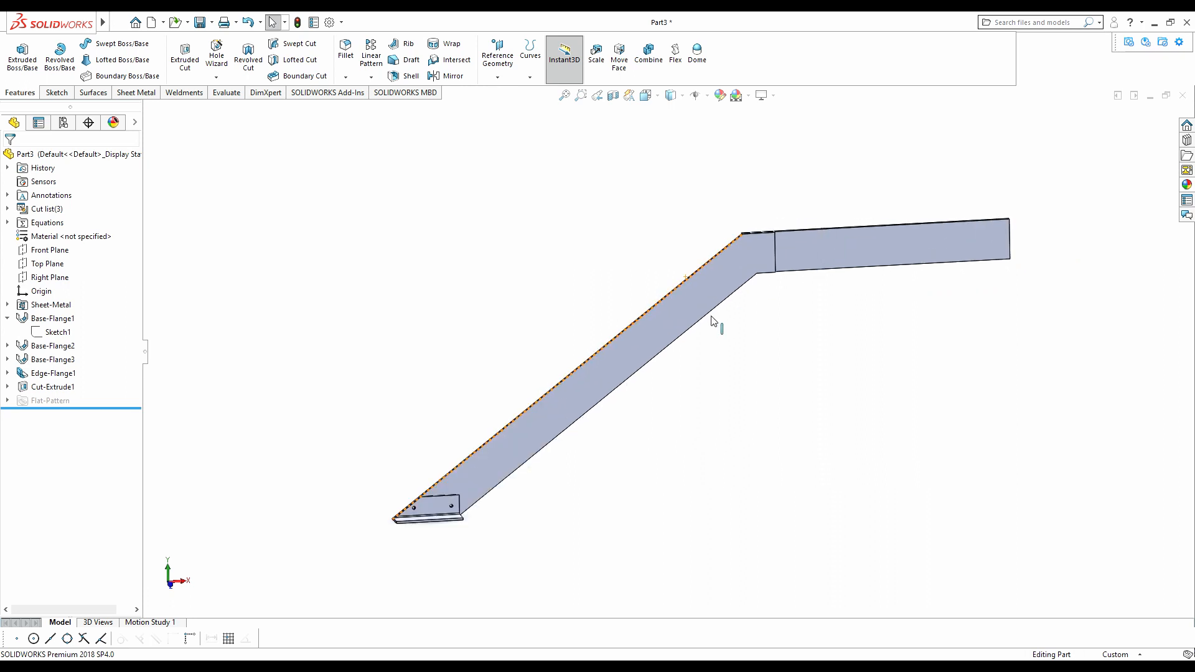
scroll(483, 493, "down", 3)
scroll(753, 419, "up", 3)
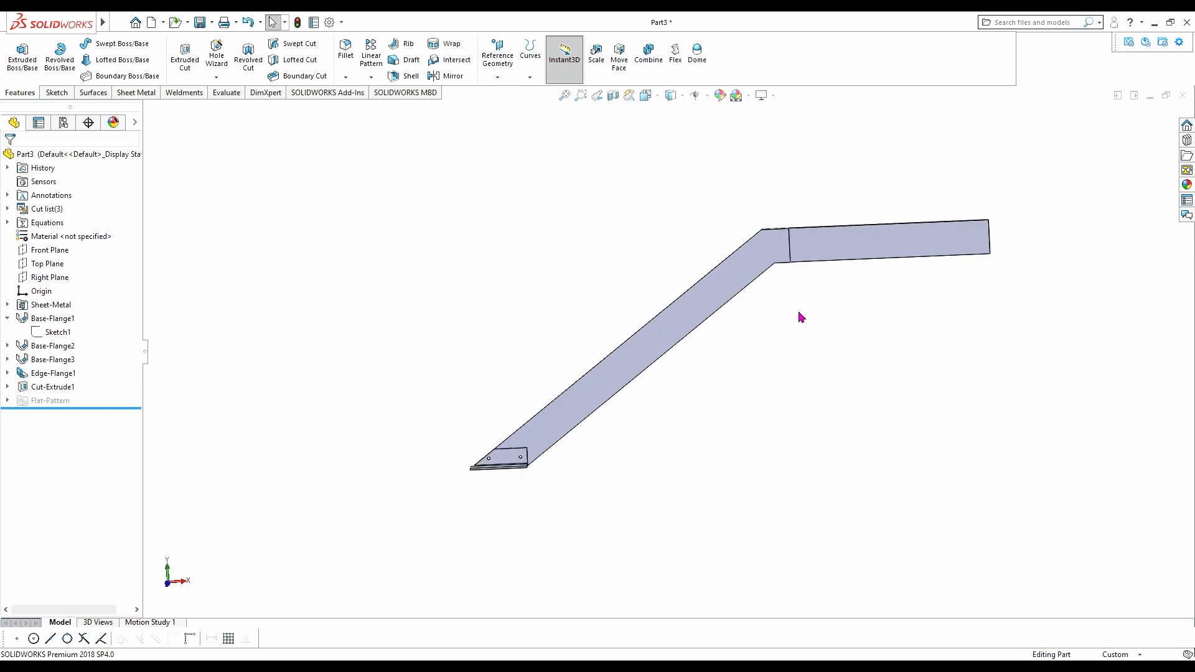
scroll(765, 252, "down", 5)
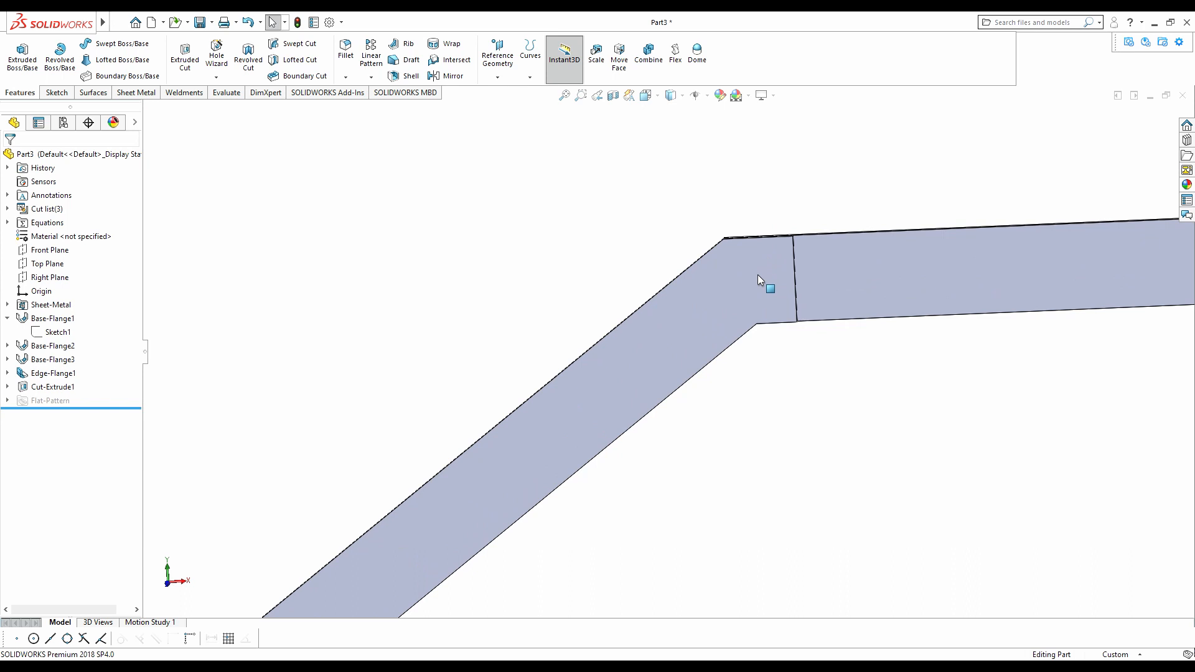
left_click(756, 275)
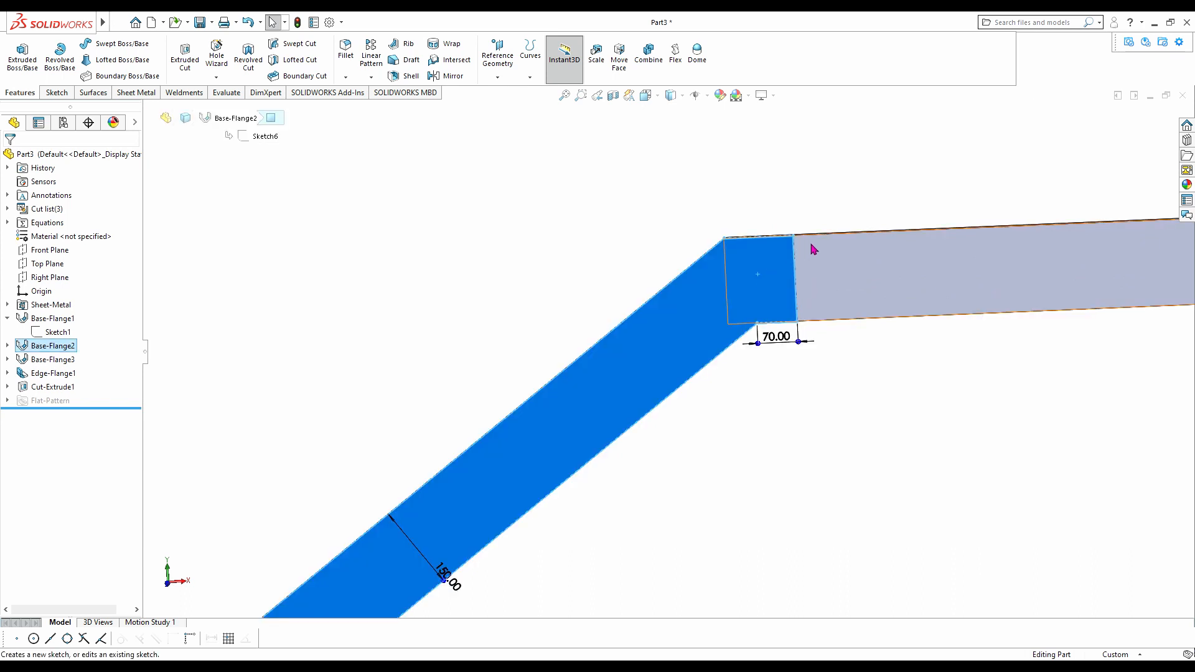
left_click(811, 244)
left_click(644, 60)
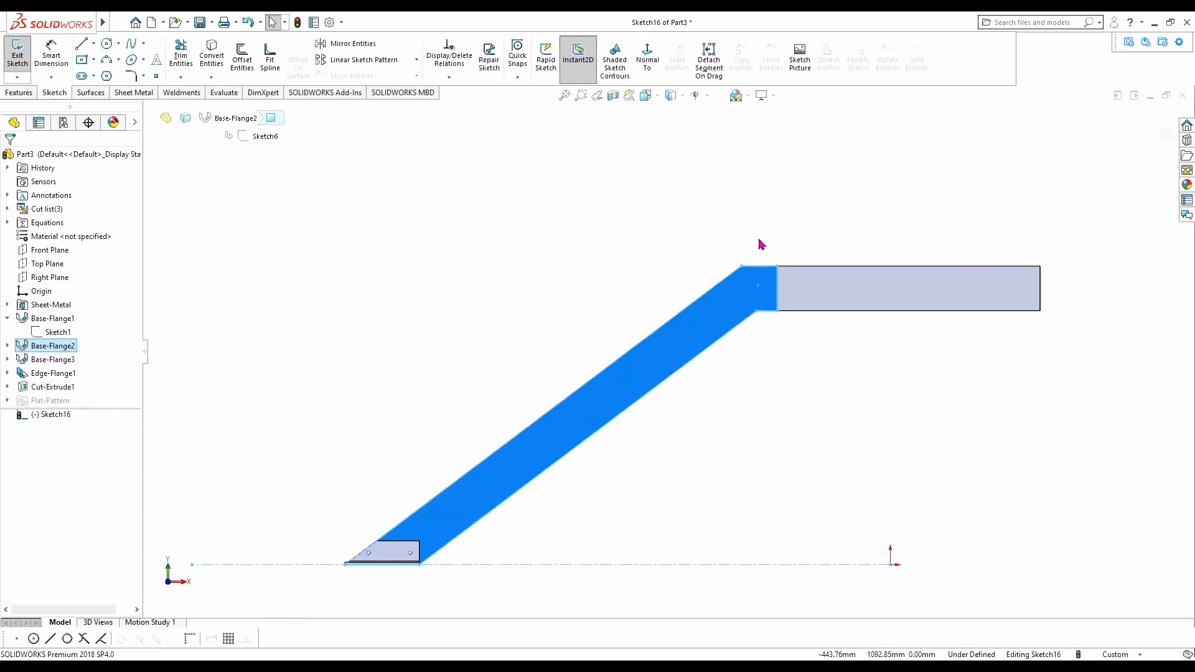
- Display the joint between the sloped stringer and the platform beam as line edges with hidden lines visible
scroll(771, 257, "down", 9)
left_click(757, 472)
scroll(730, 269, "down", 4)
scroll(638, 220, "up", 4)
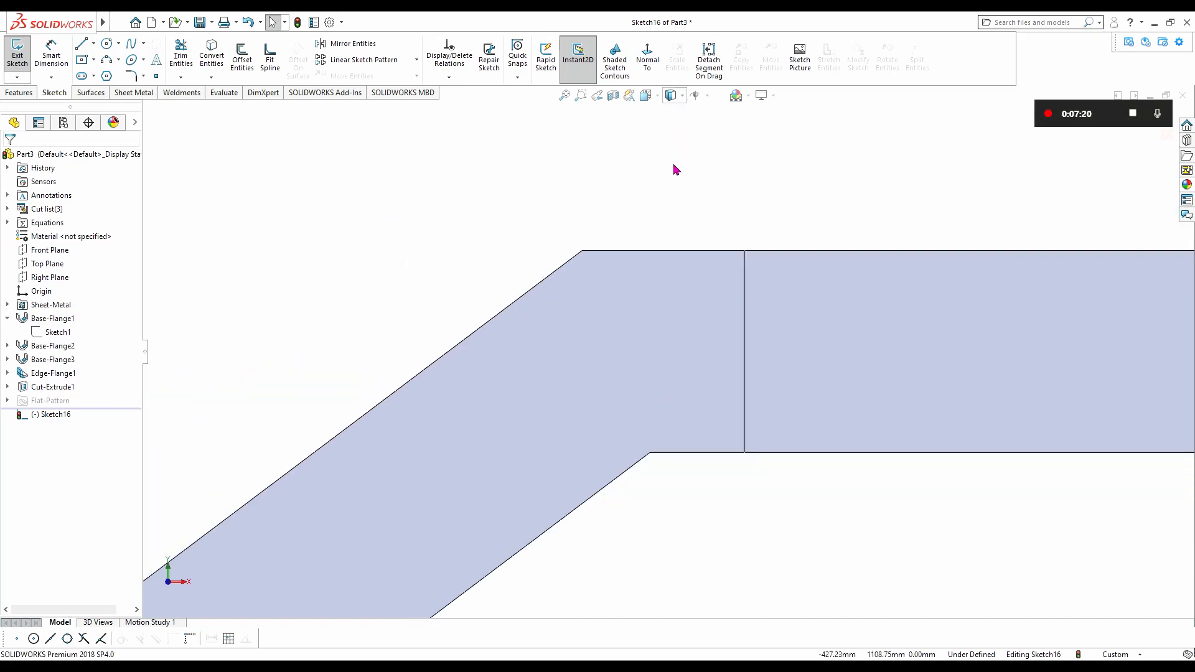
scroll(735, 398, "down", 3)
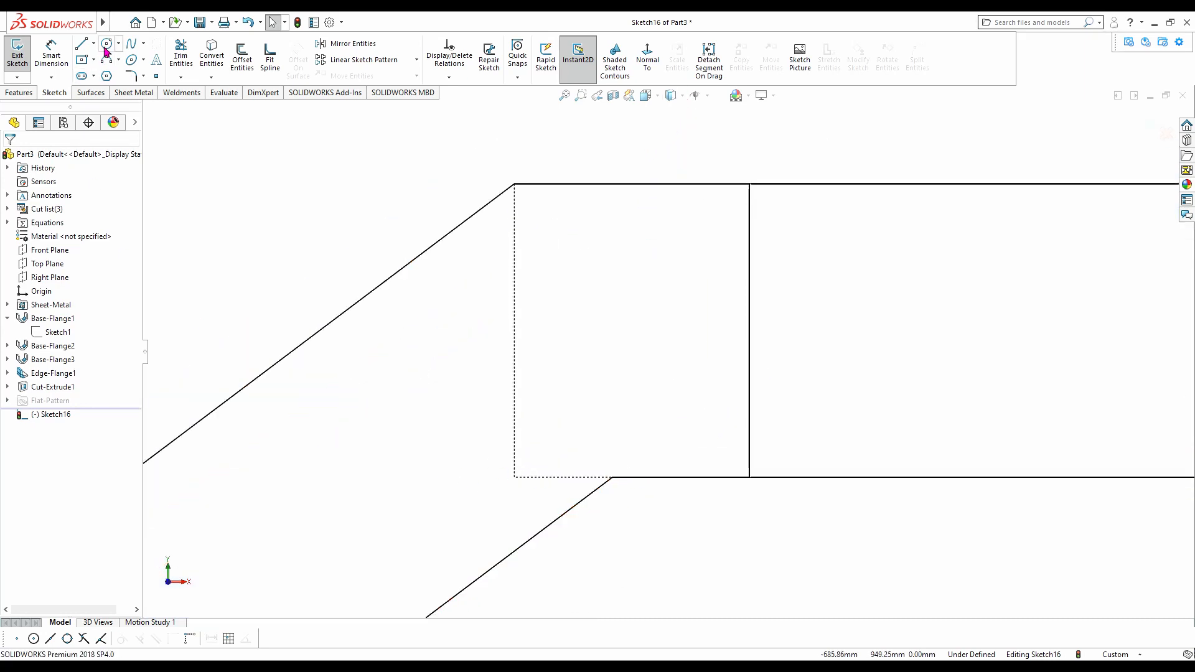
- Draw four circles in two rows of two, about 73 mm apart, where the stringer and platform beam overlap
left_click_drag(551, 291, 565, 291)
left_click_drag(683, 291, 694, 302)
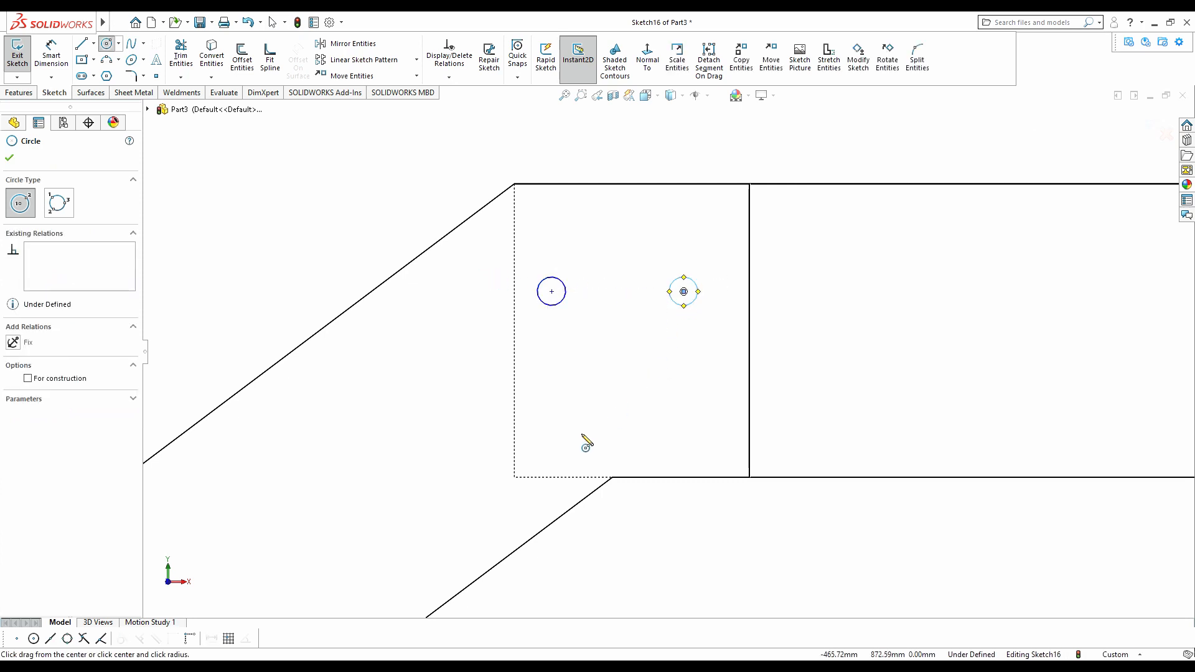
left_click_drag(551, 434, 569, 429)
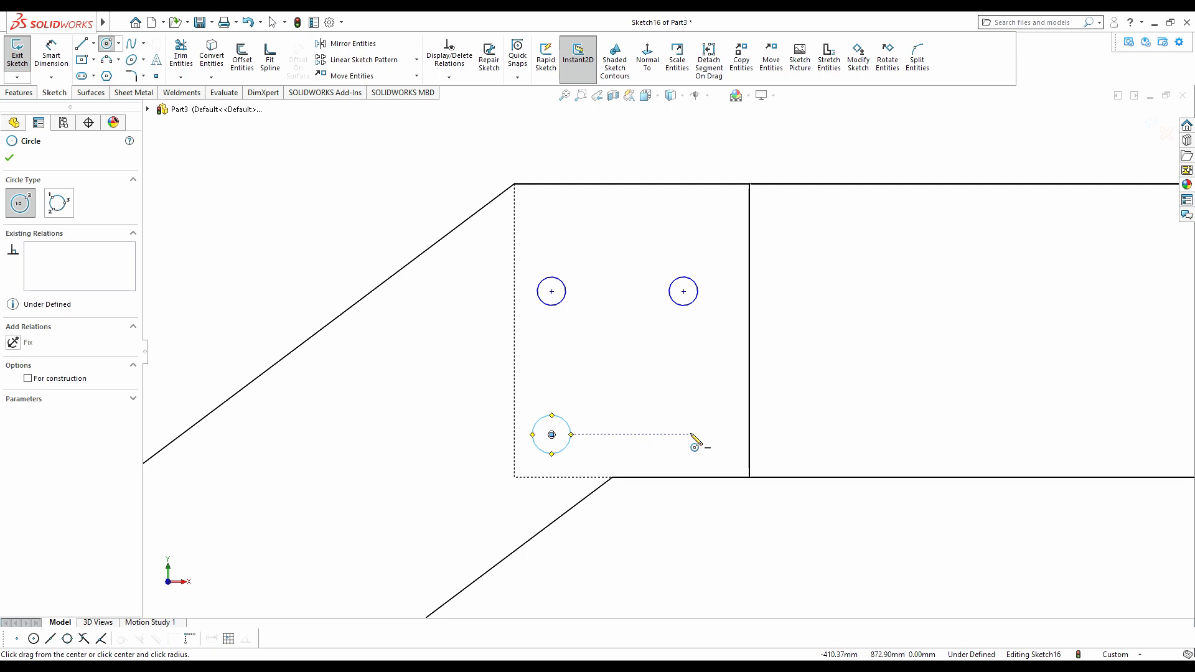
left_click_drag(689, 435, 705, 429)
key("Escape")
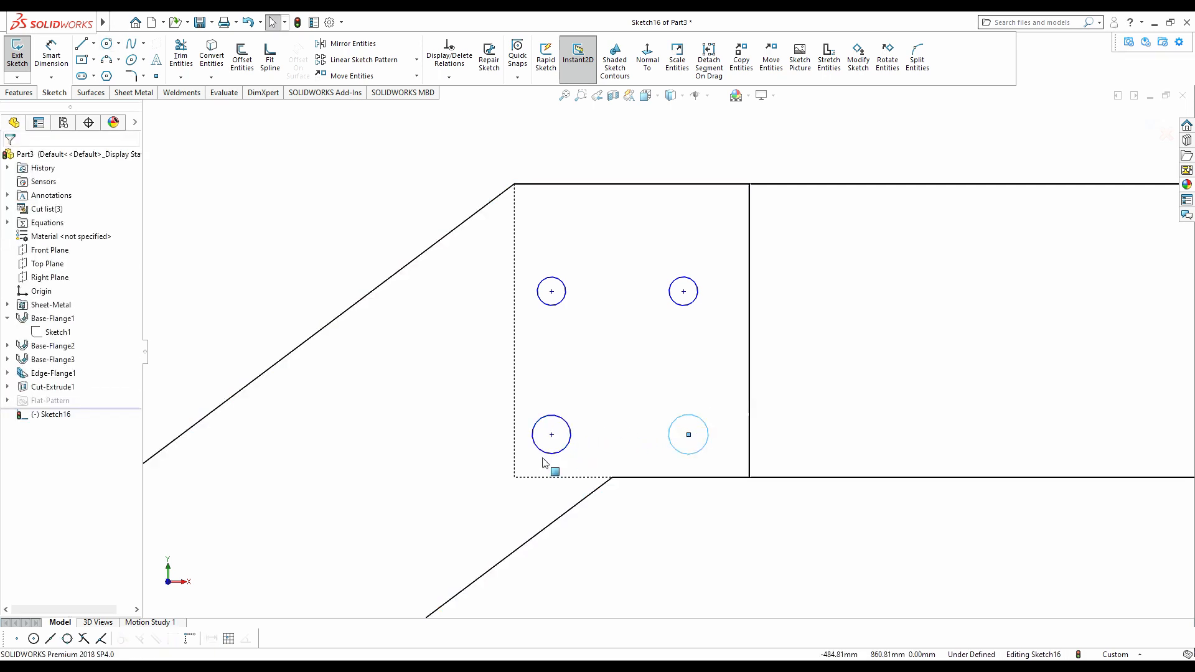
- Make the four circles in the overlap area equal in size
left_click(683, 307, "ctrl")
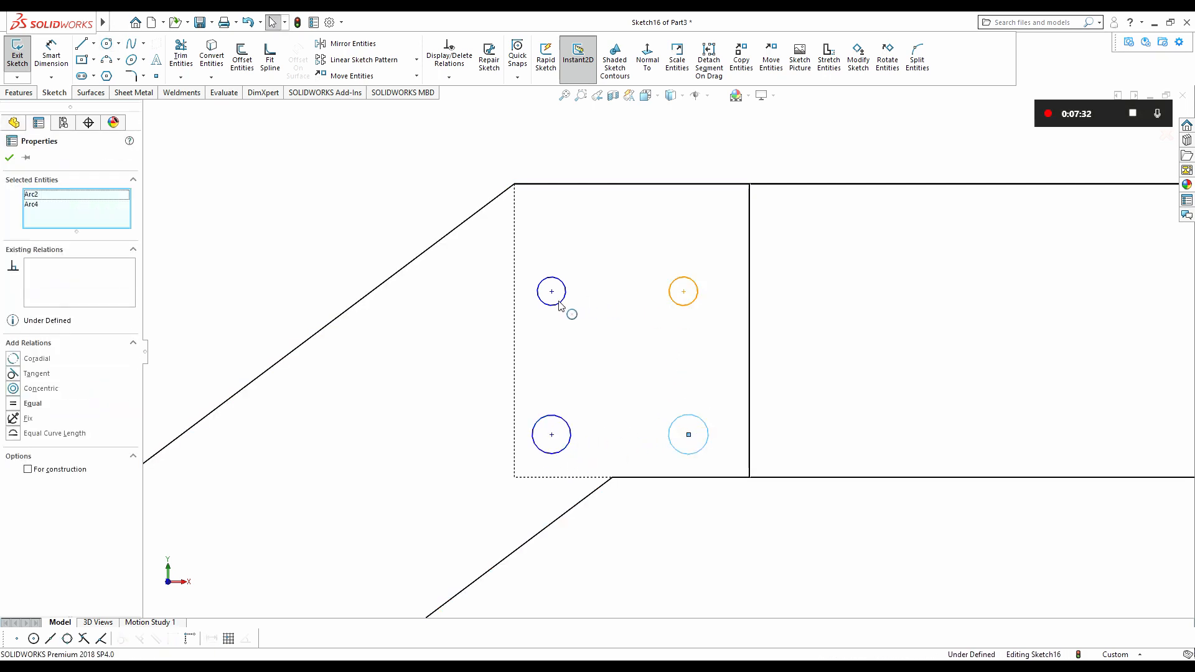
left_click(559, 417, "ctrl")
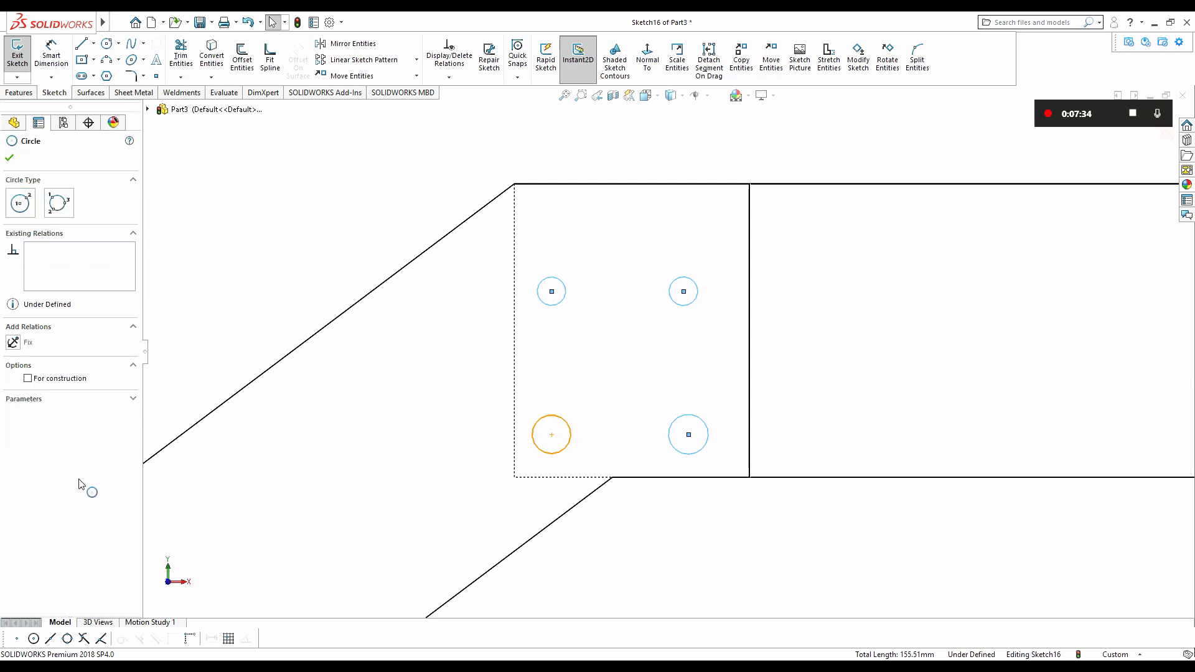
left_click(13, 393)
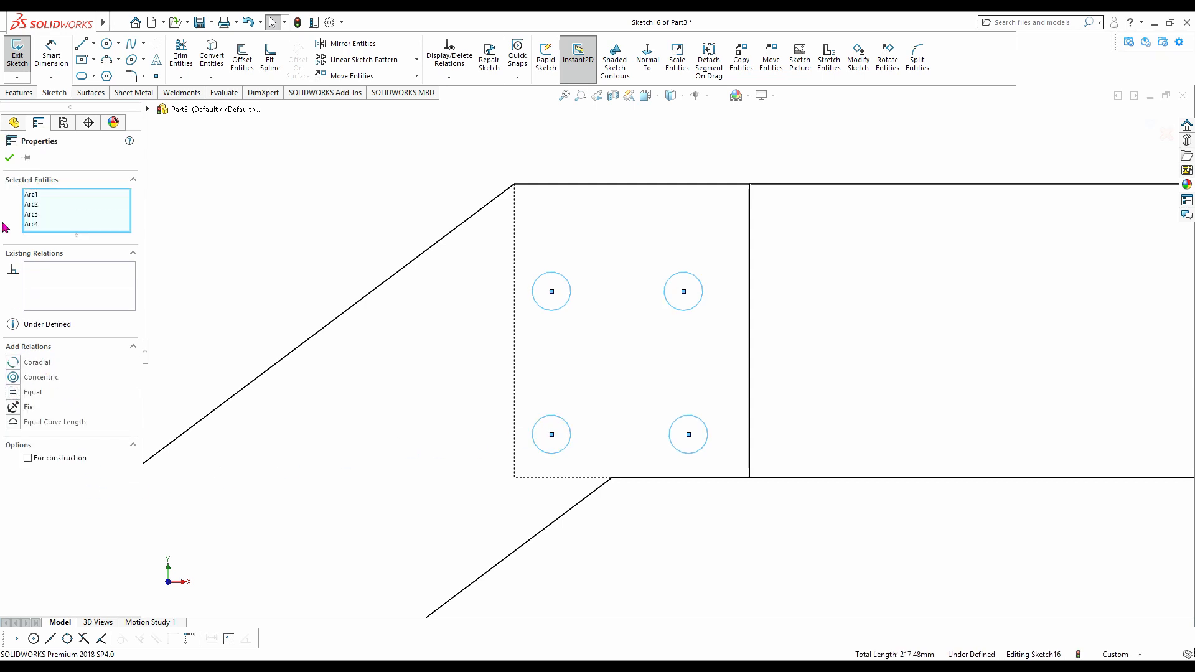
left_click(8, 158)
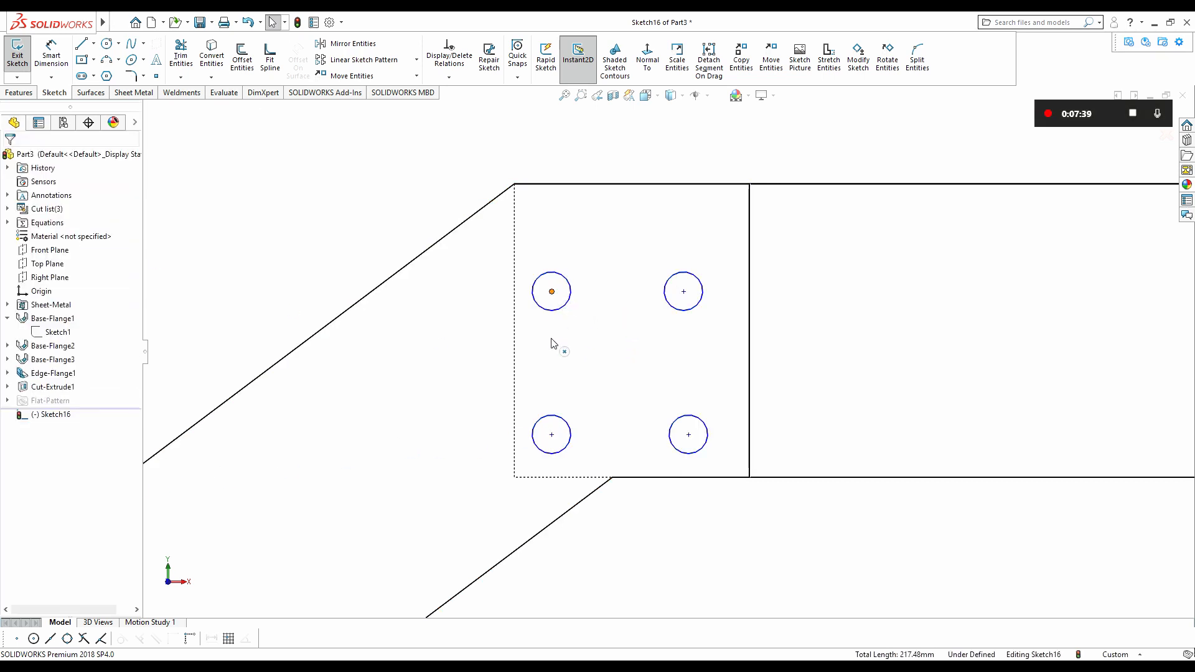
- Align the left and right pairs of circle centres vertically and the lower pair of centres horizontally
left_click(552, 435)
left_click(552, 436, "ctrl")
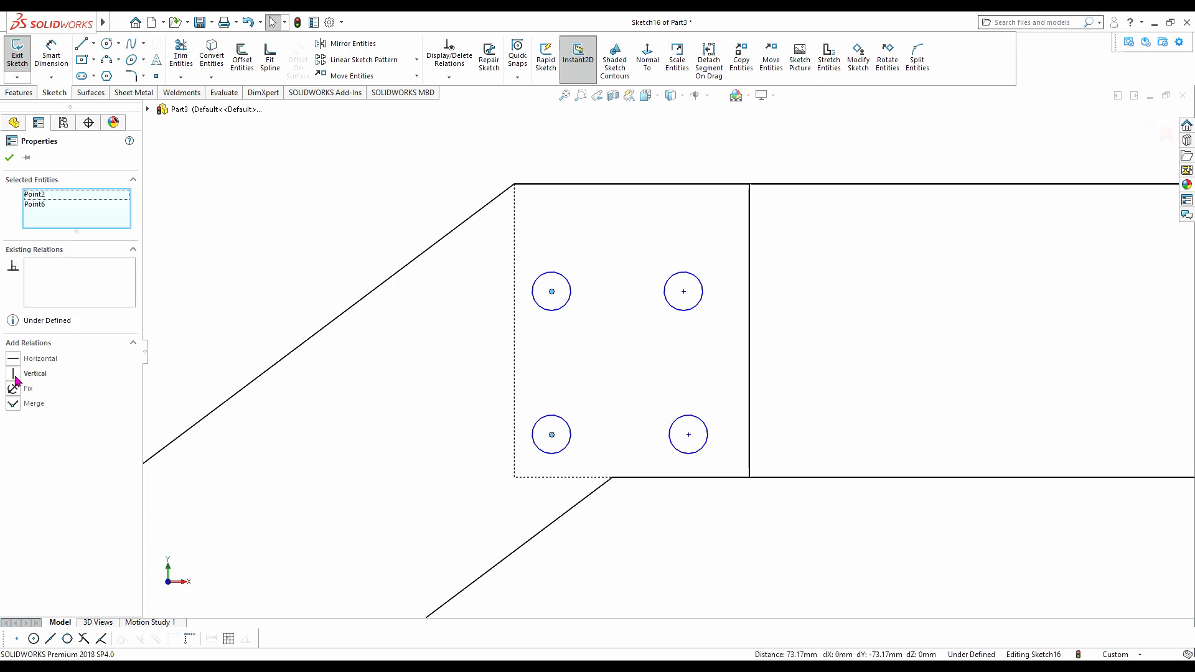
left_click(12, 158)
left_click(552, 435)
left_click(689, 434, "ctrl")
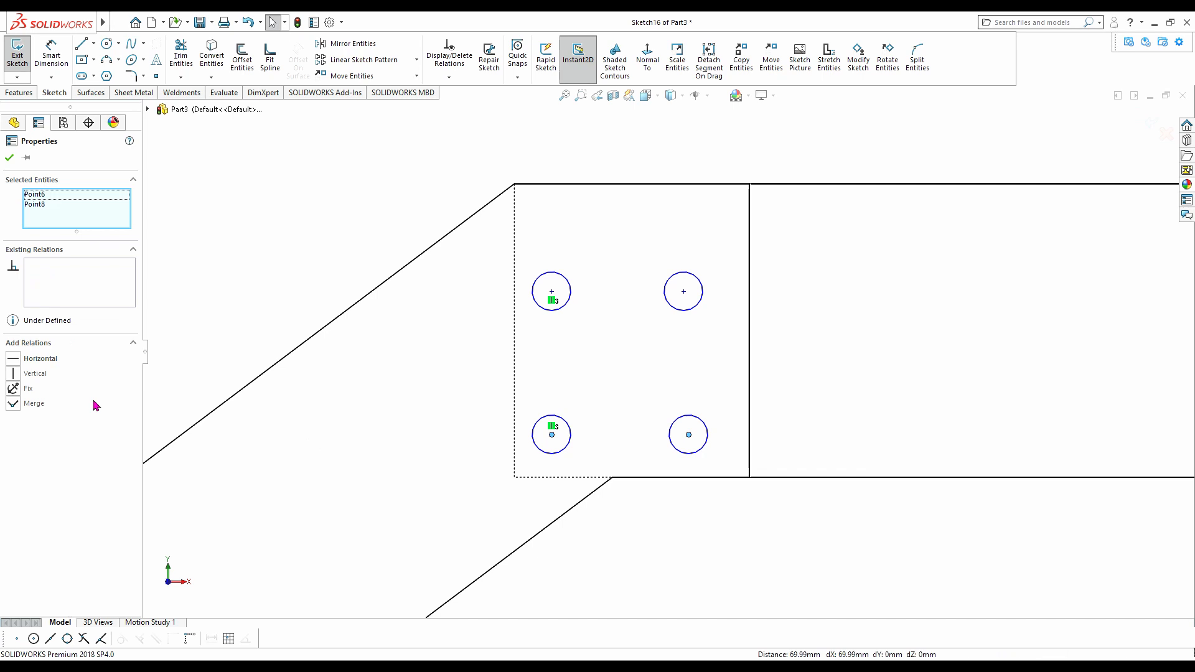
left_click(9, 158)
left_click(683, 291)
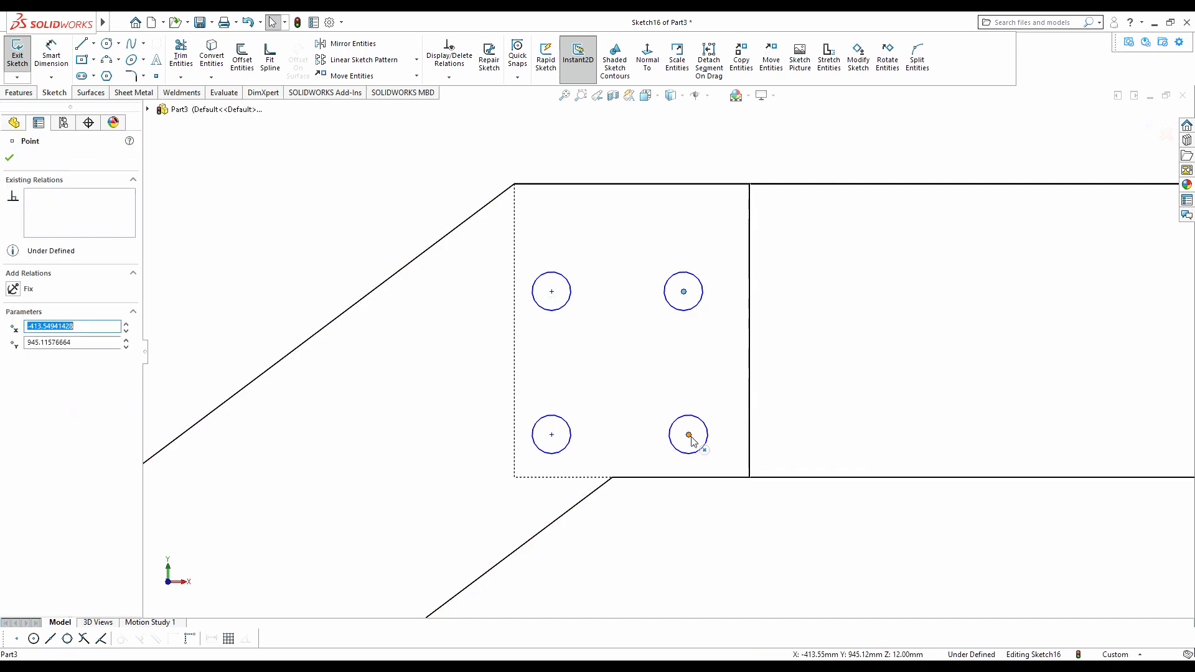
left_click(551, 435, "ctrl")
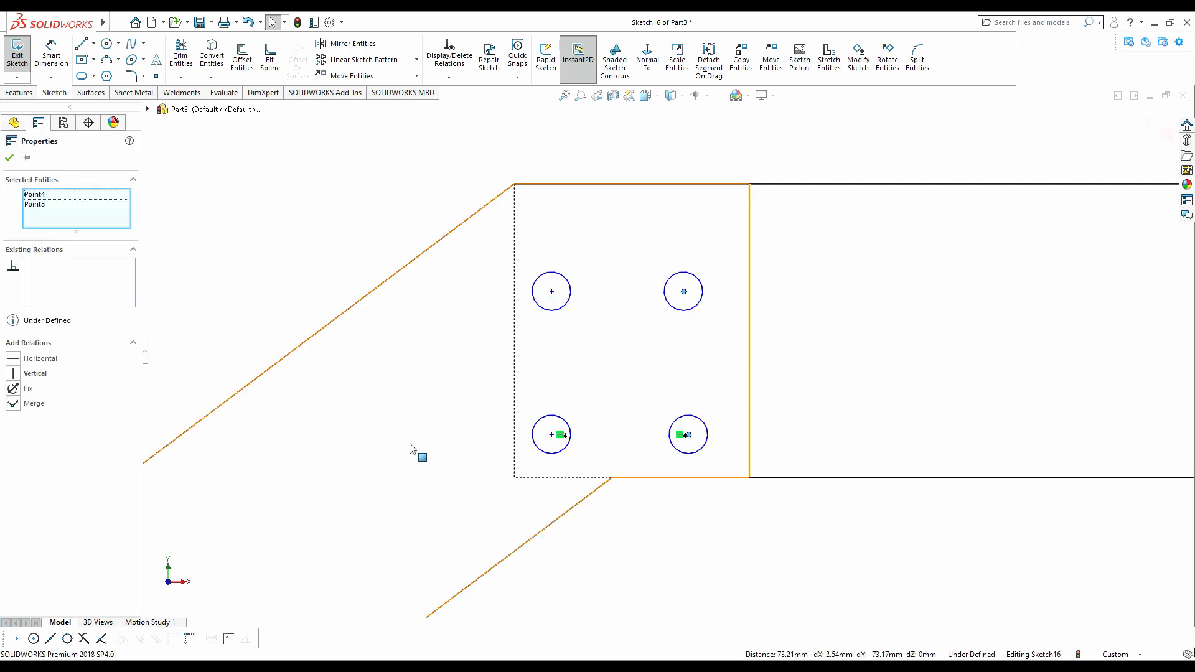
left_click(14, 373)
left_click(10, 157)
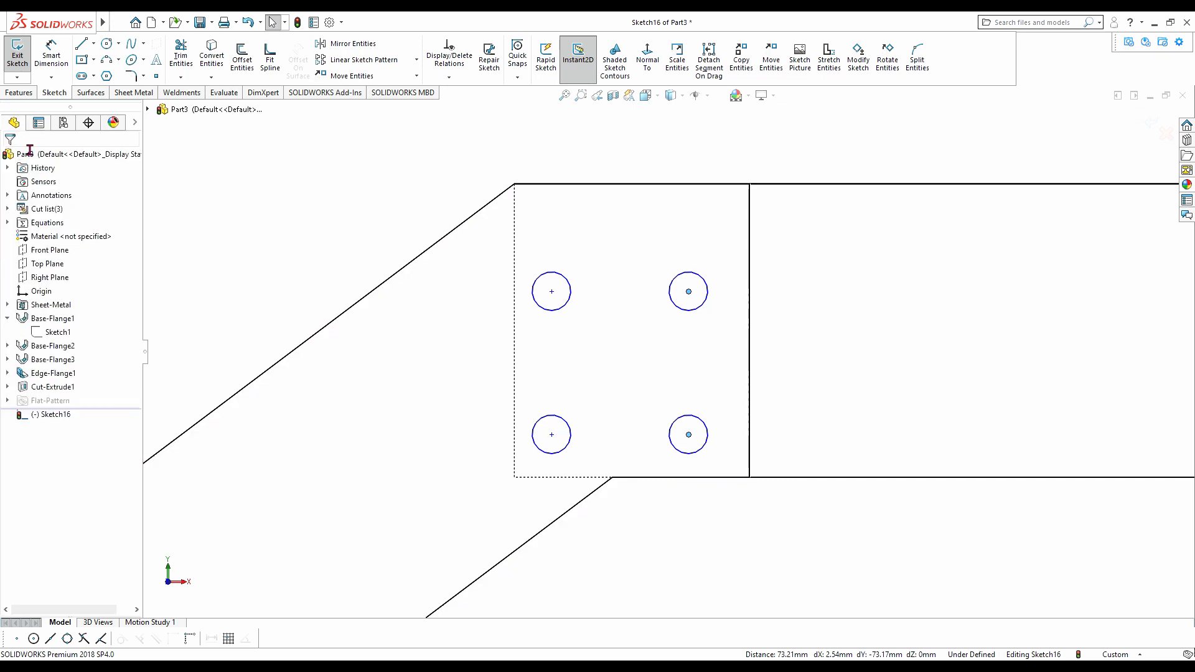
- Dimension the upper-left circle's diameter at 12 mm
left_click(49, 65)
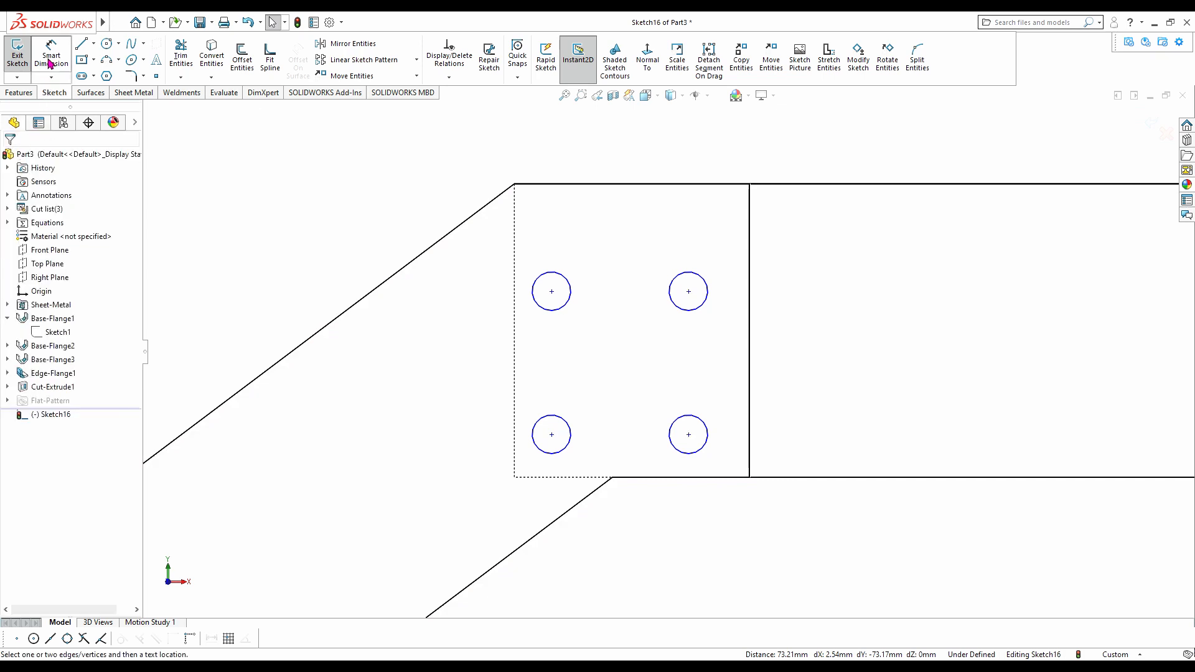
left_click(560, 311)
left_click(580, 331)
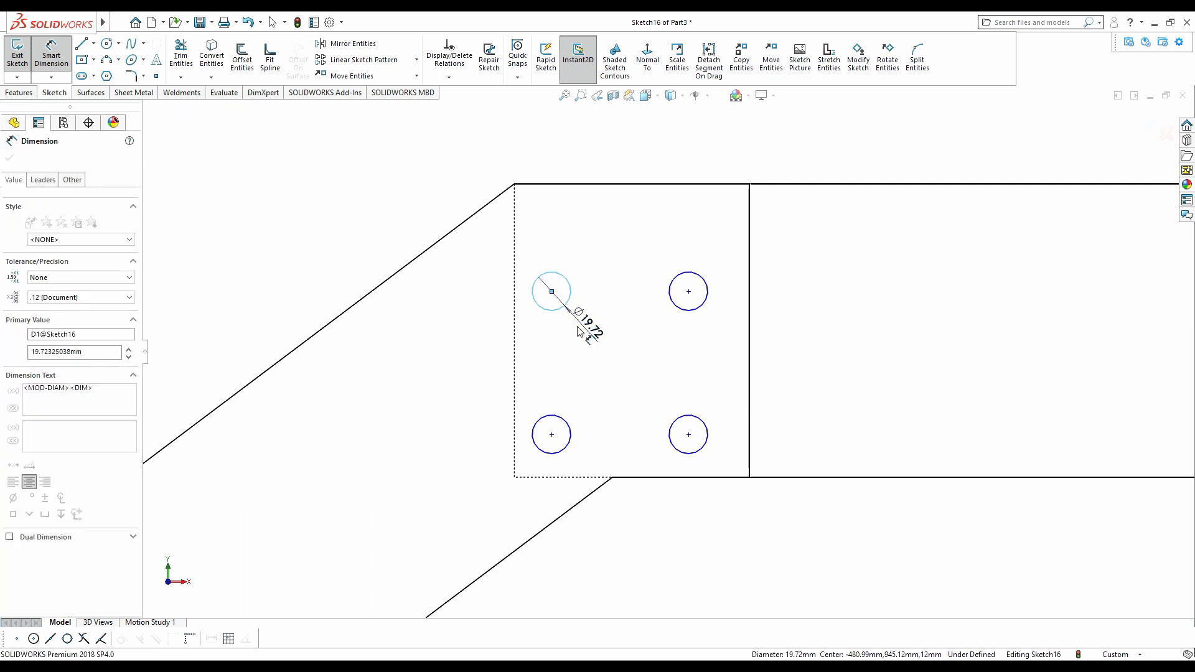
type("12")
key("Return")
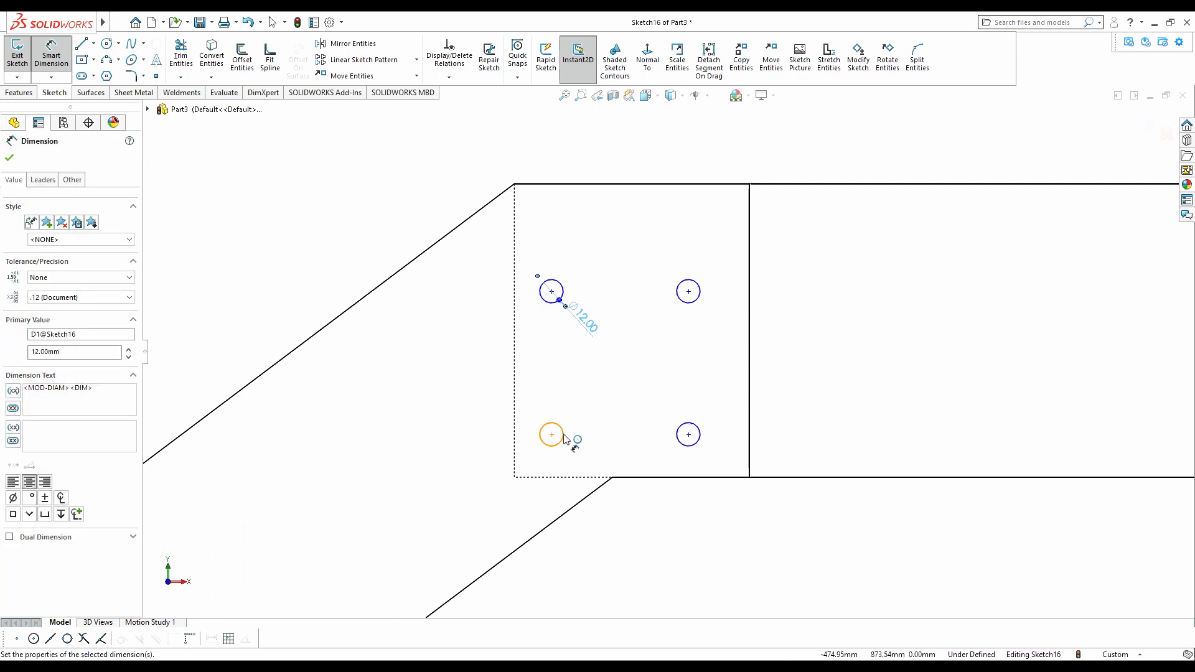
- Dimension the lower-left circle 20 mm horizontally from the platform beam's hidden vertical end edge
left_click(559, 447)
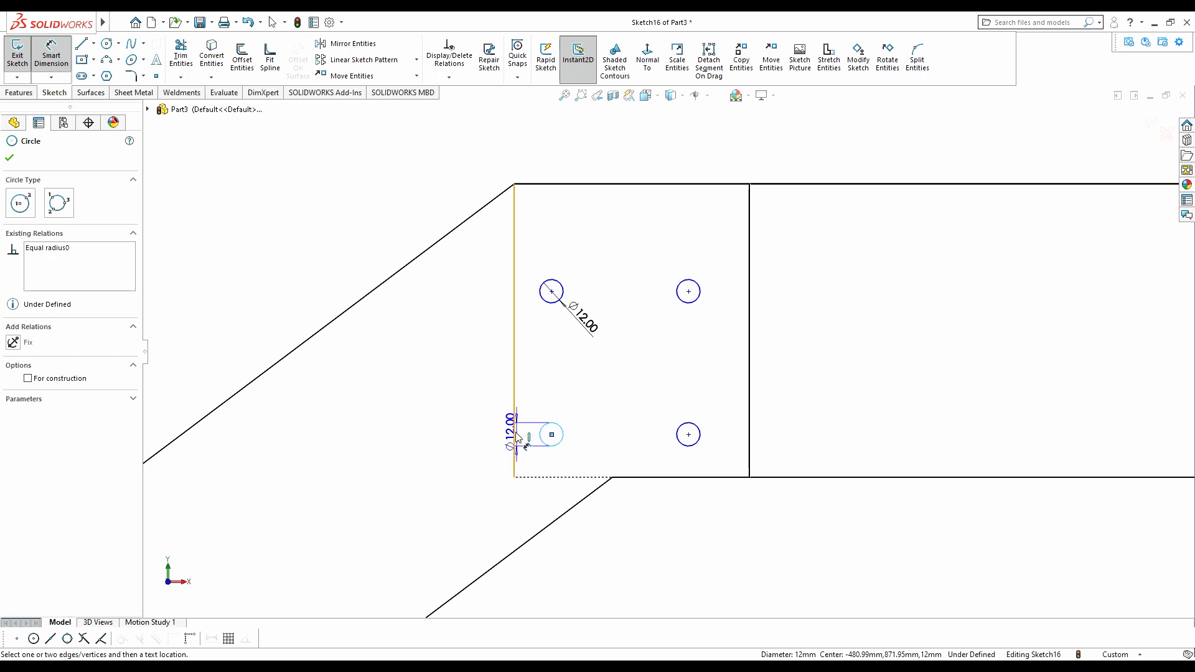
left_click(514, 429)
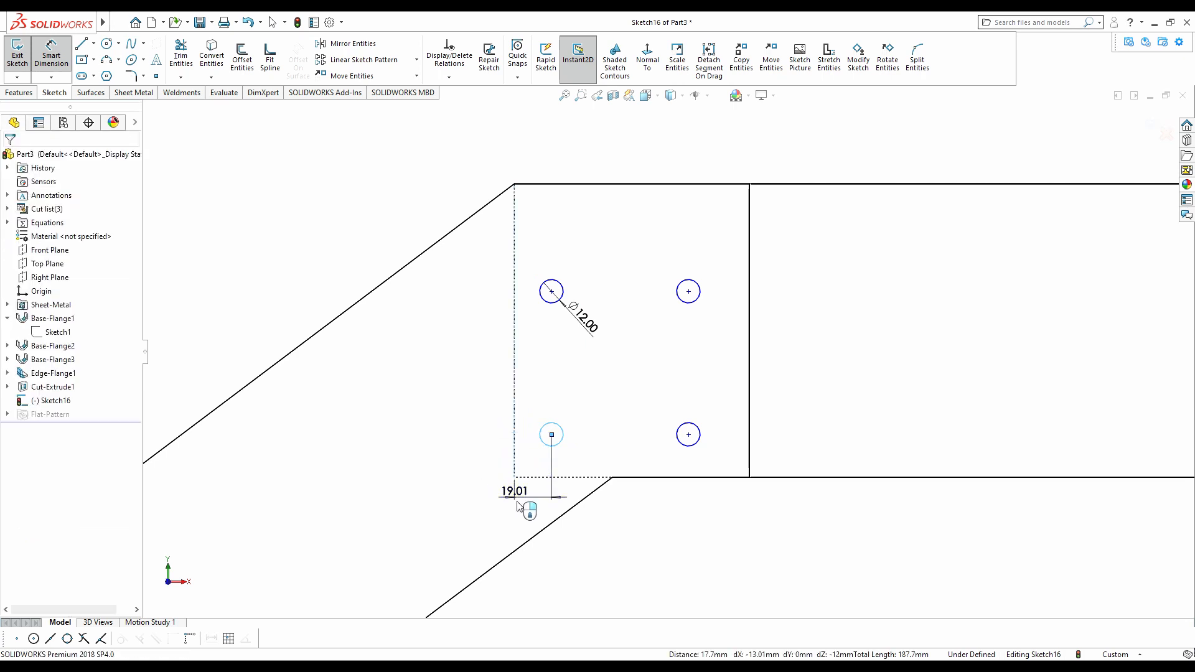
left_click(519, 506)
type("20")
key("Return")
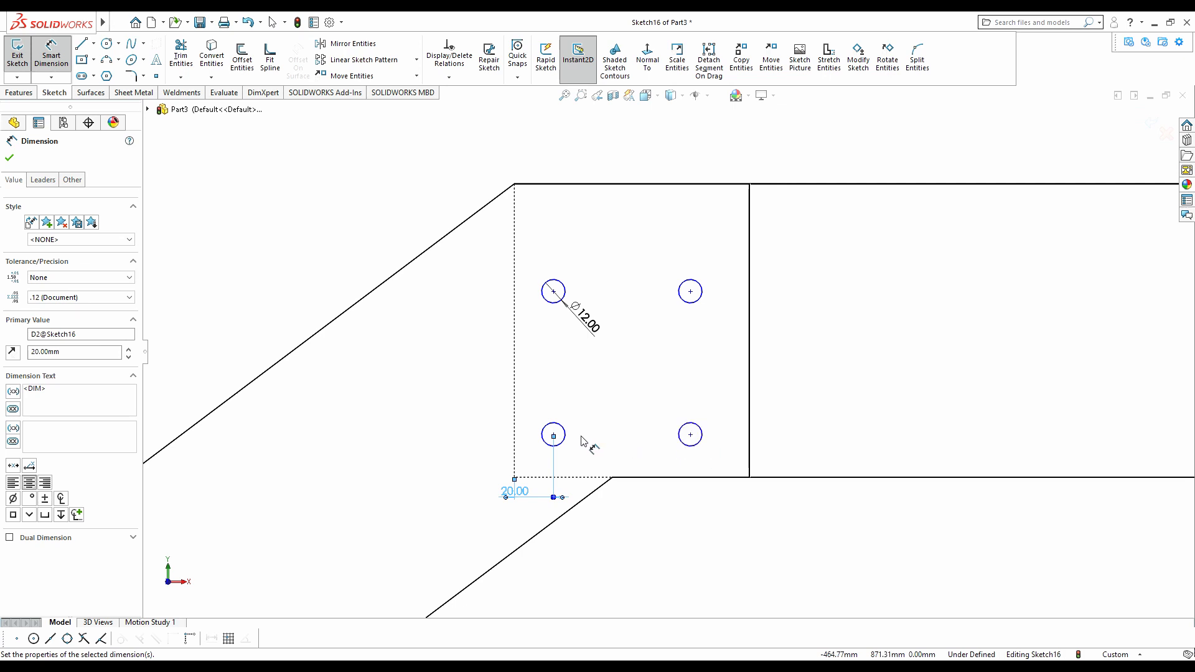
key("Escape")
scroll(547, 410, "down", 3)
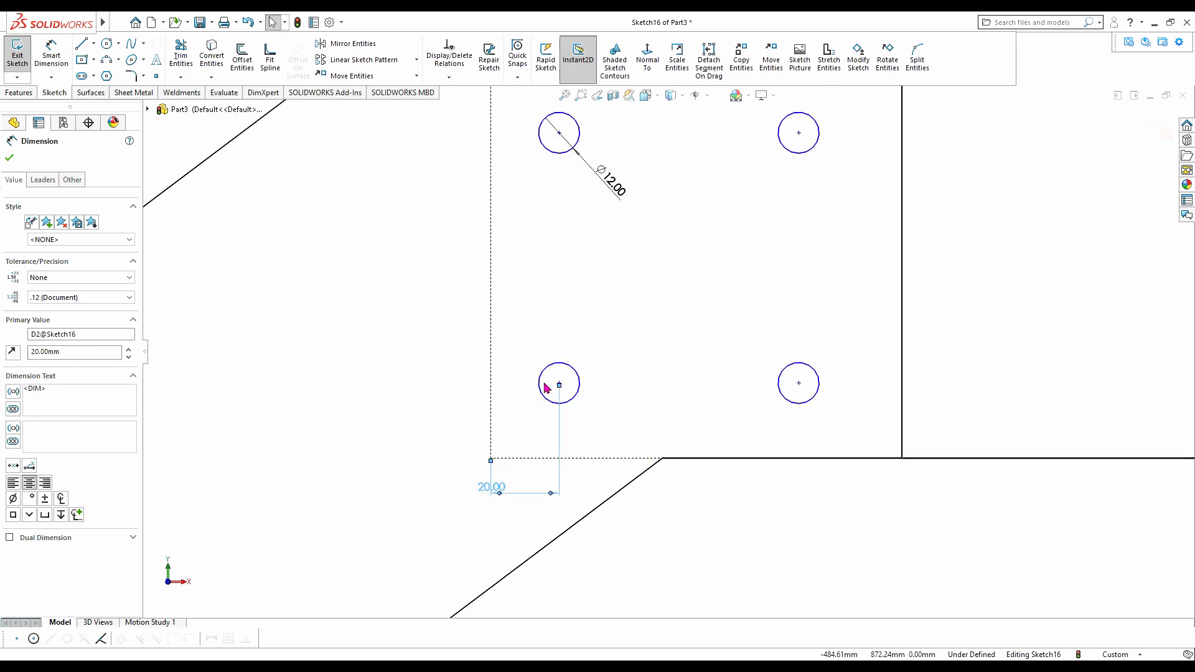
key("Escape")
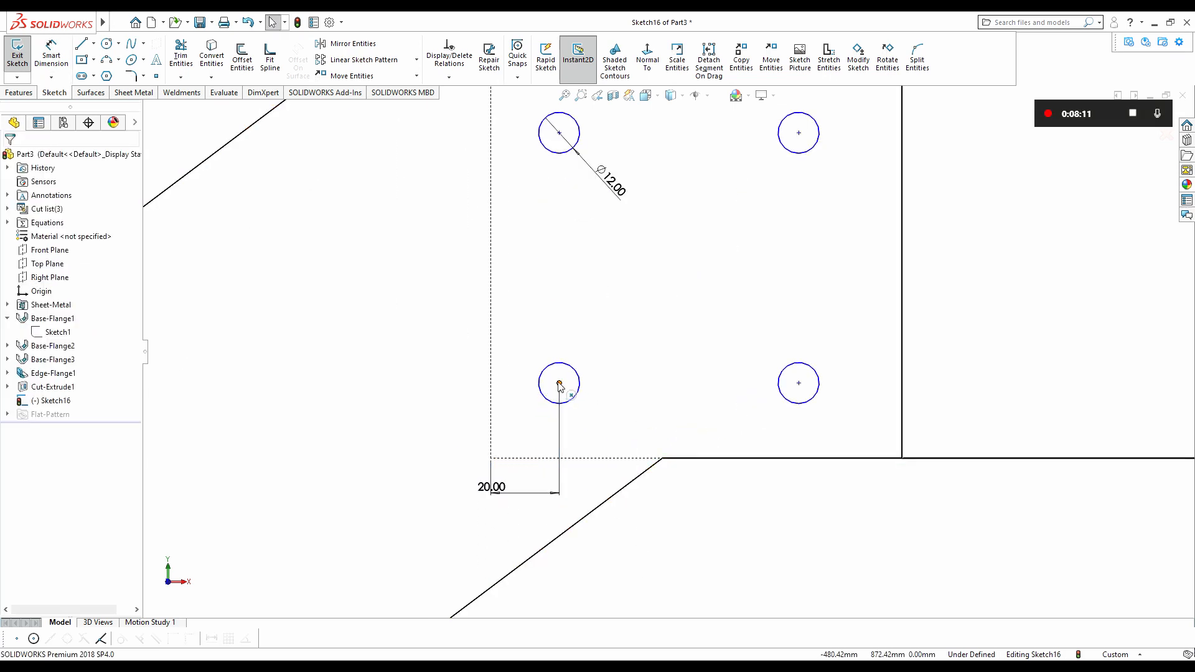
- Dimension the lower-right circle 20 mm horizontally from the stringer's vertical end edge
left_click(559, 383)
left_click(798, 384)
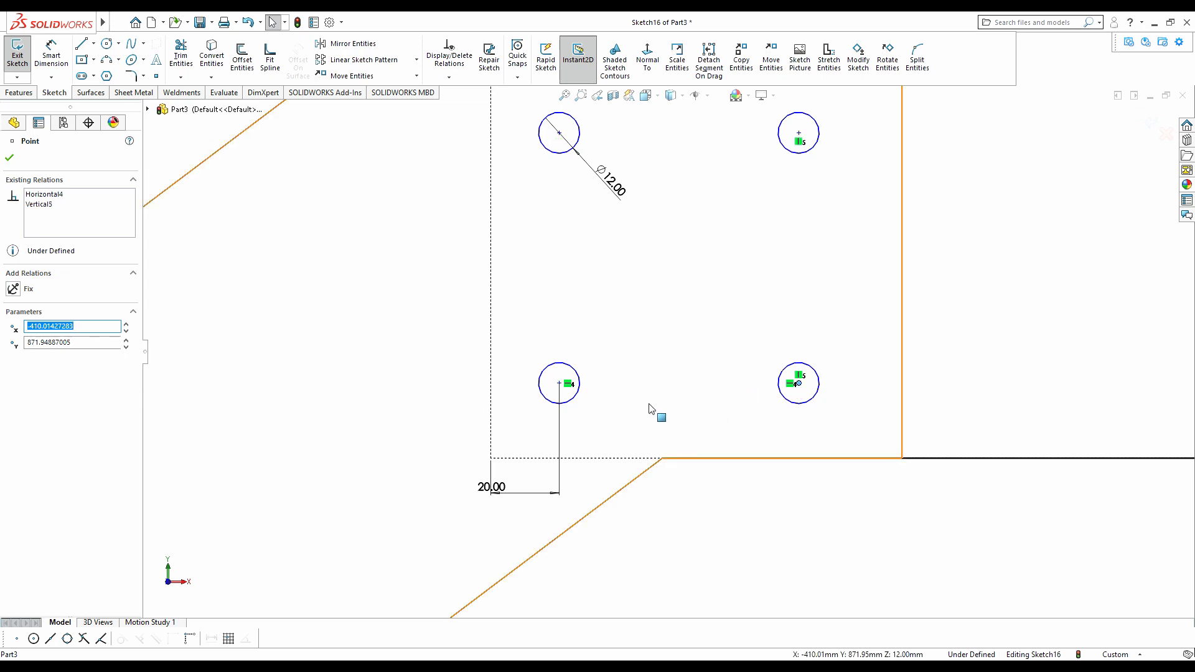
left_click(63, 59)
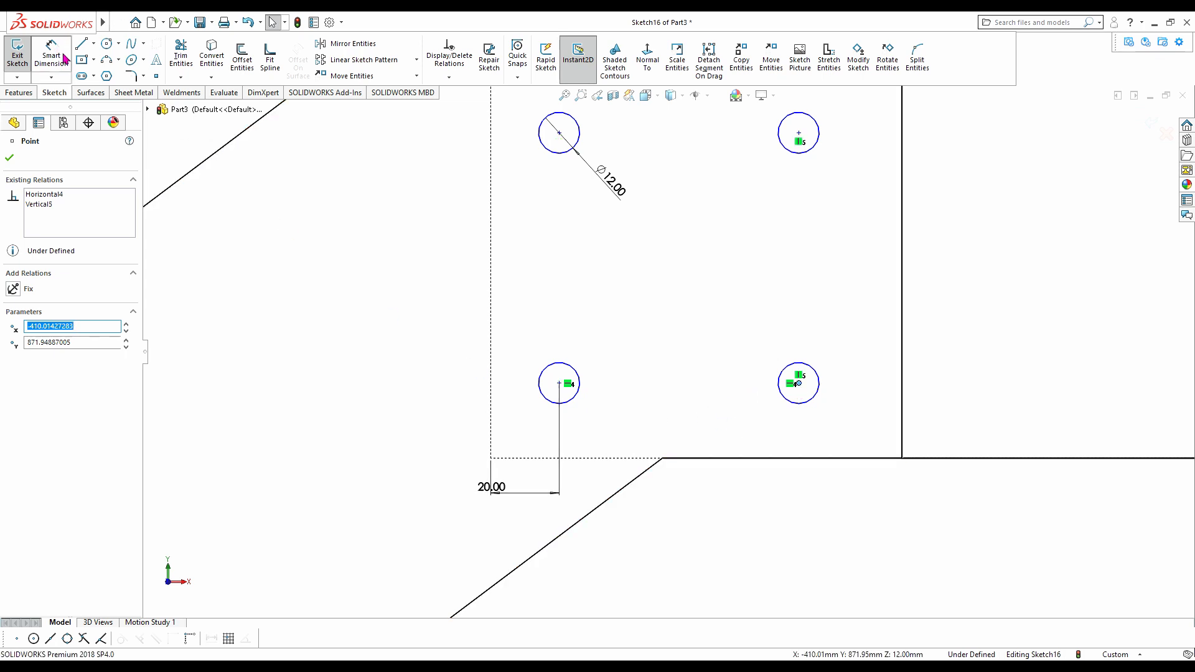
left_click(798, 383)
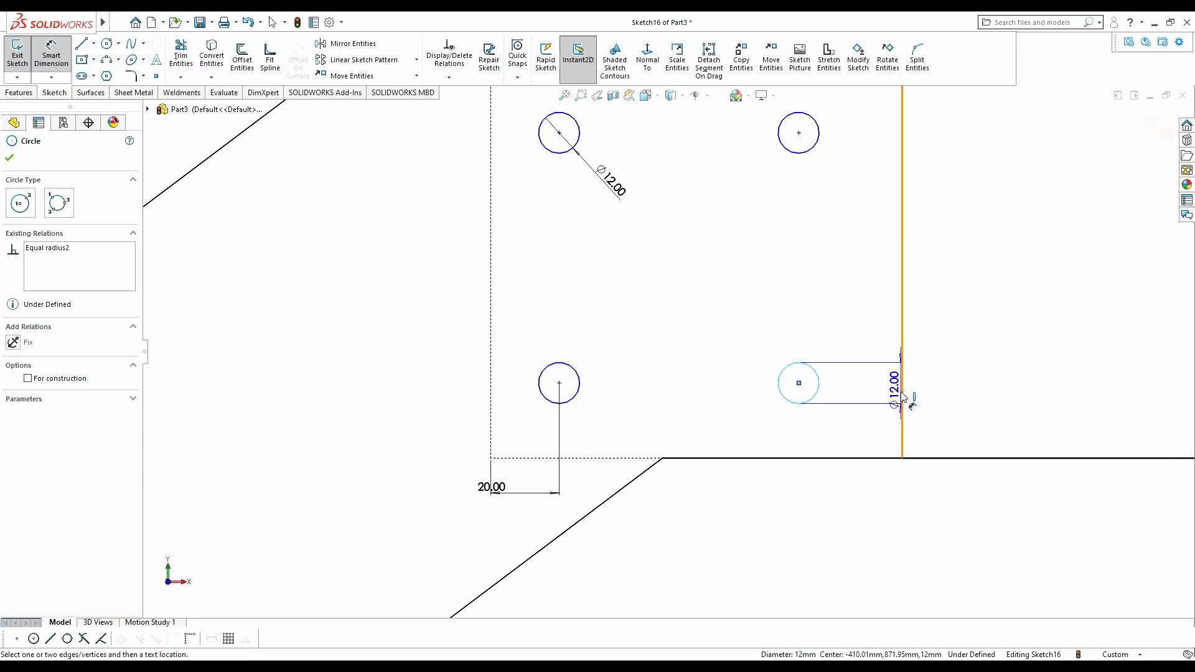
left_click(902, 398)
left_click(839, 482)
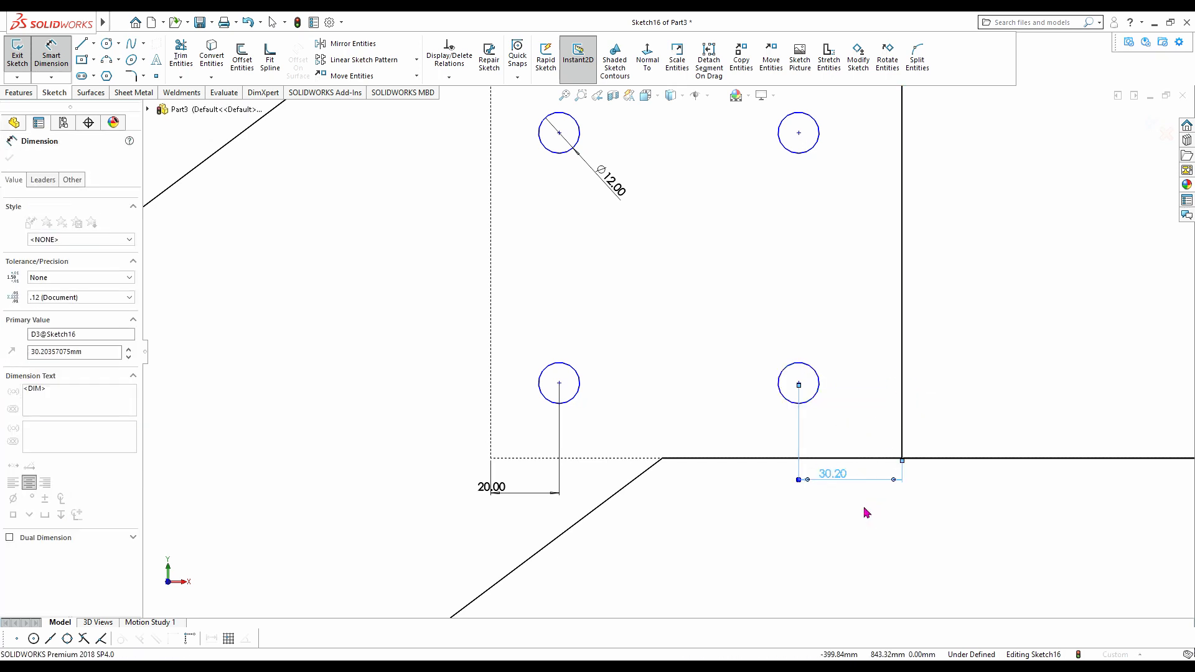
type("20")
key("Return")
- Set the vertical spacing between the two left circles to 75 mm
scroll(693, 275, "up", 2)
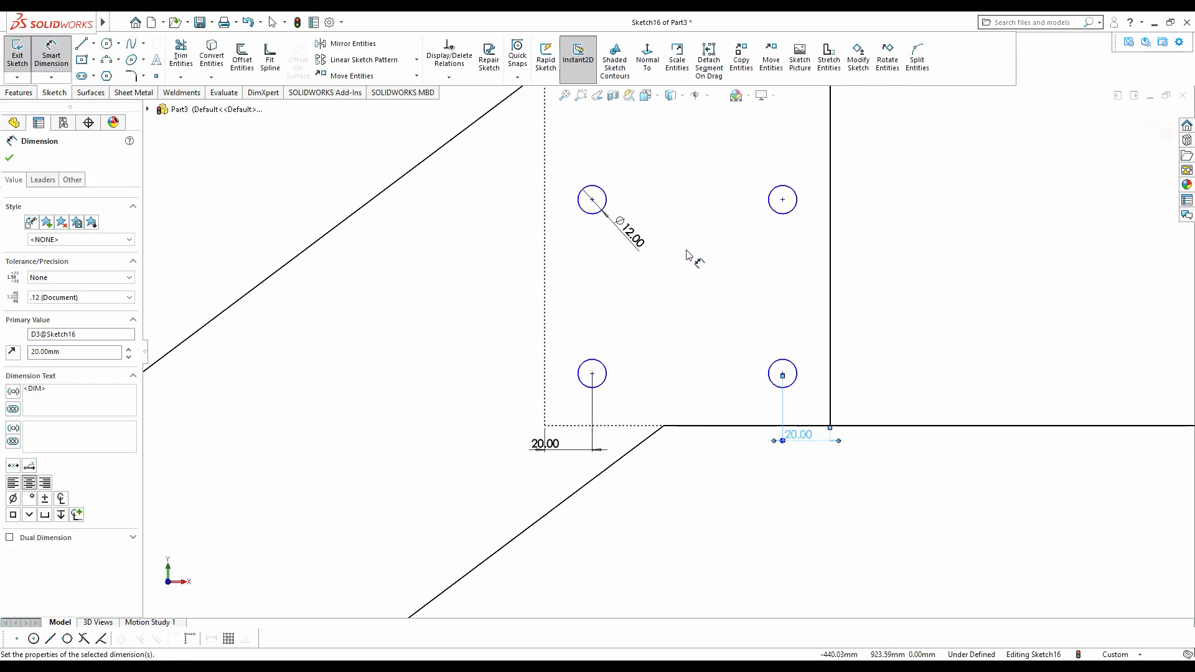
left_click(609, 207)
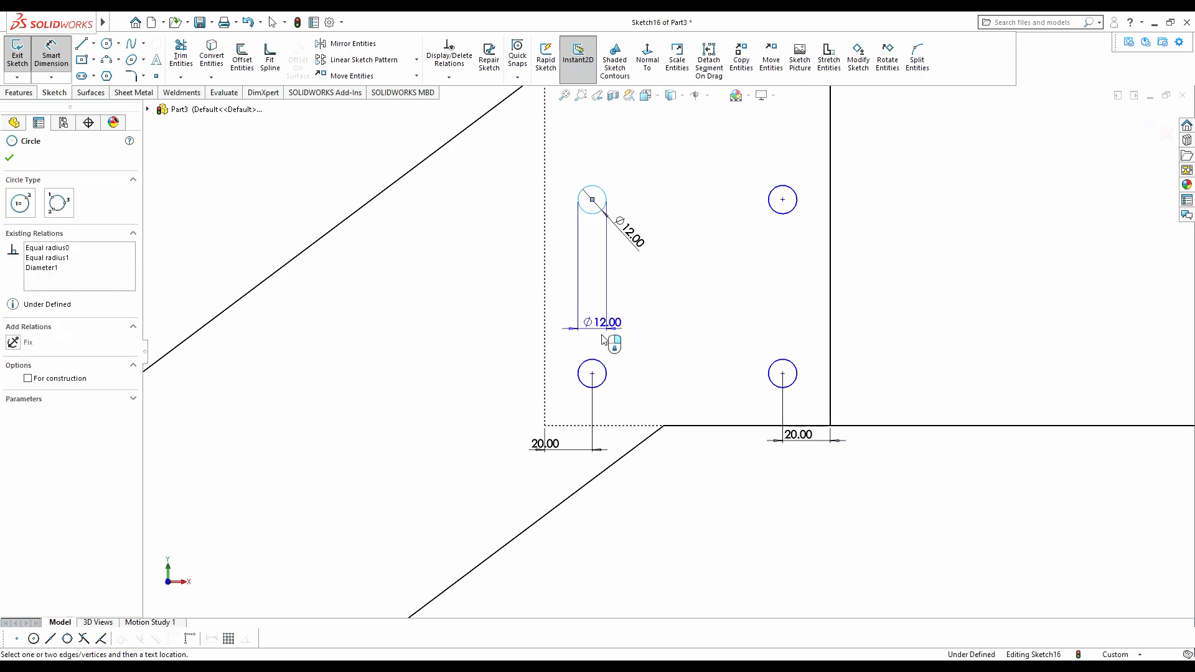
left_click(588, 364)
left_click(485, 311)
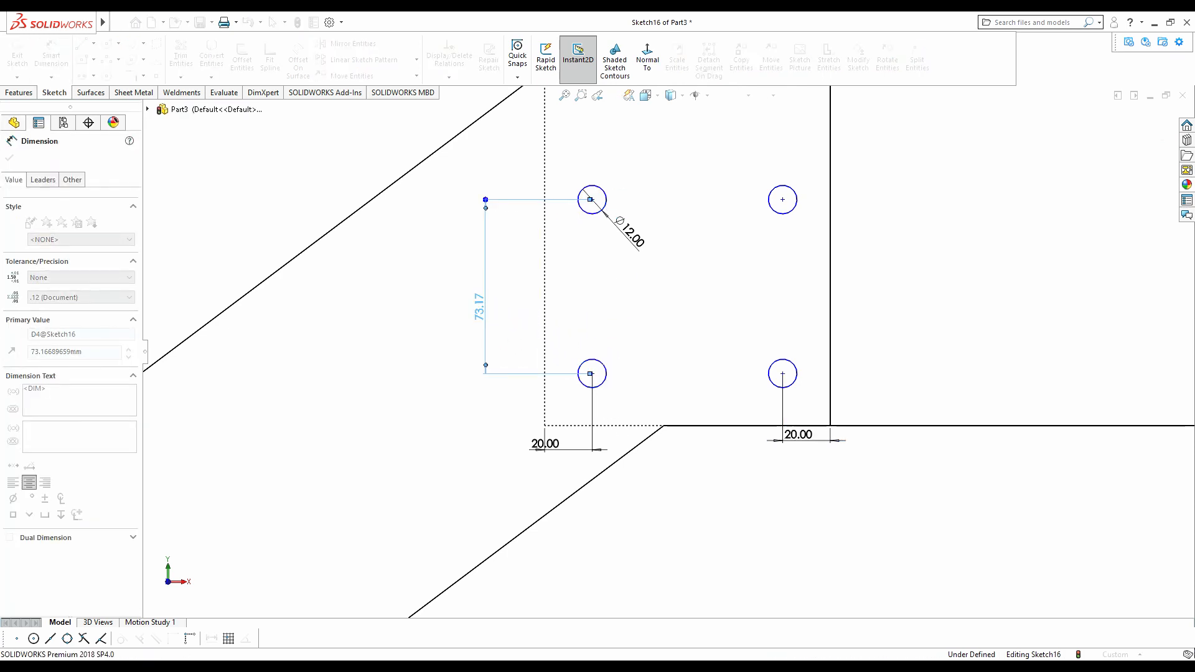
type("75")
key("Return")
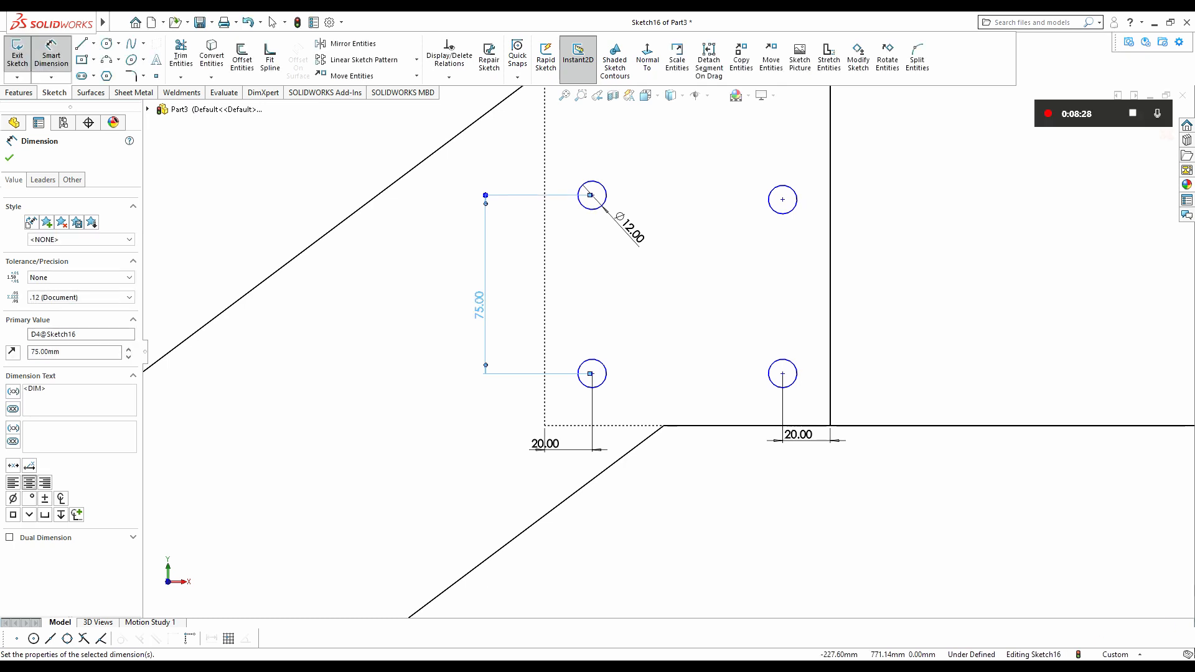
scroll(667, 352, "up", 2)
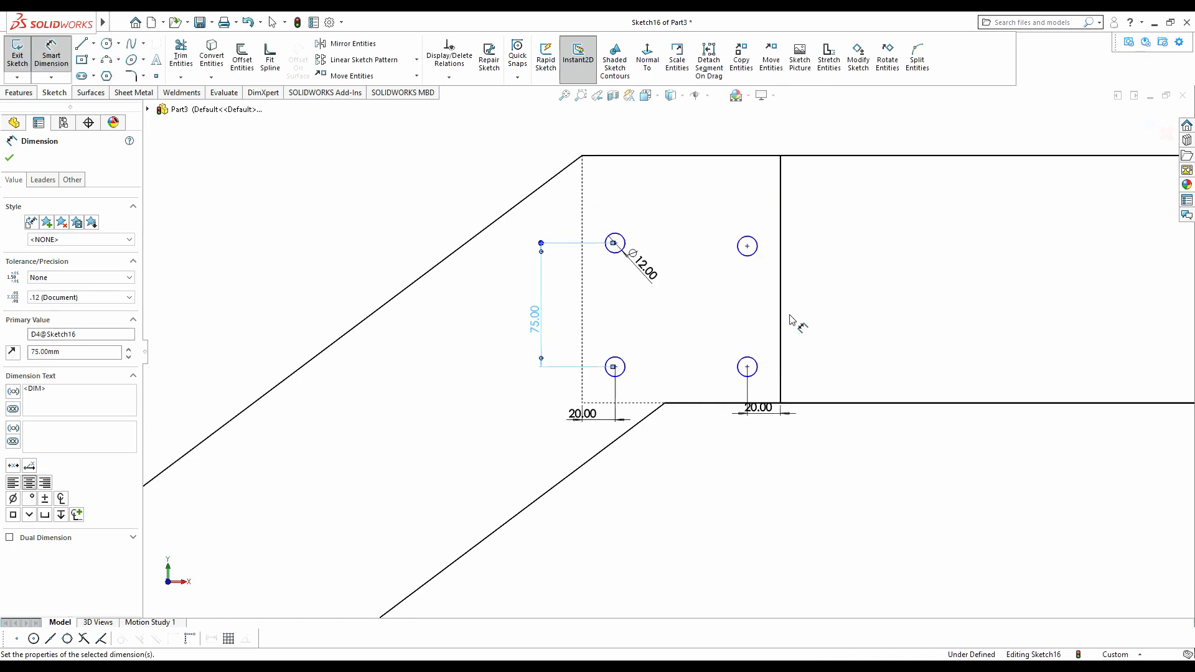
left_click(10, 160)
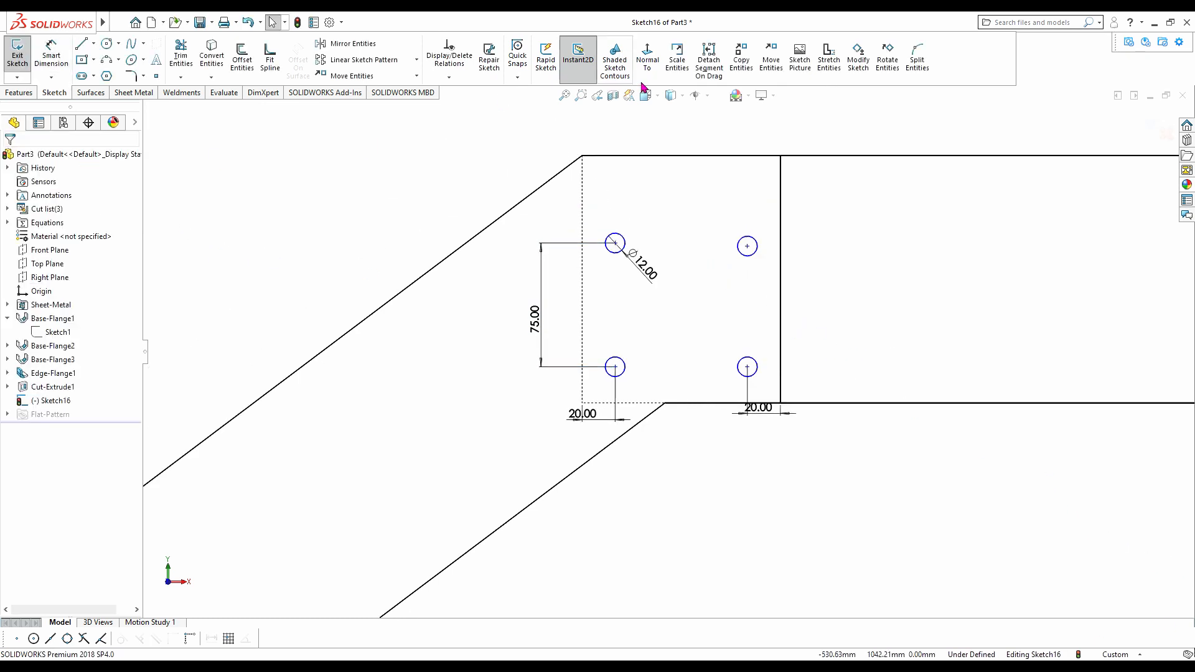
- Display the model shaded with edges and cut-extrude the four circles 30 mm deep into the stringer and platform beam
left_click(674, 118)
scroll(709, 257, "down", 2)
middle_click_drag(707, 262, 774, 299)
middle_click_drag(224, 223, 547, 310)
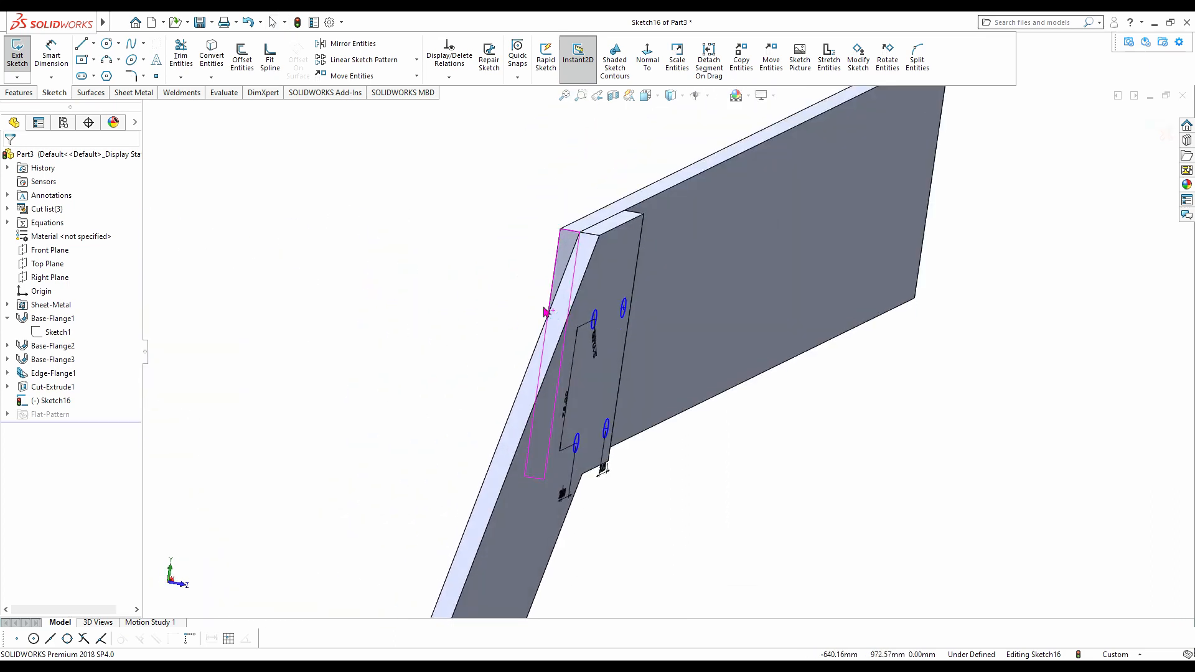
left_click(24, 94)
left_click(185, 62)
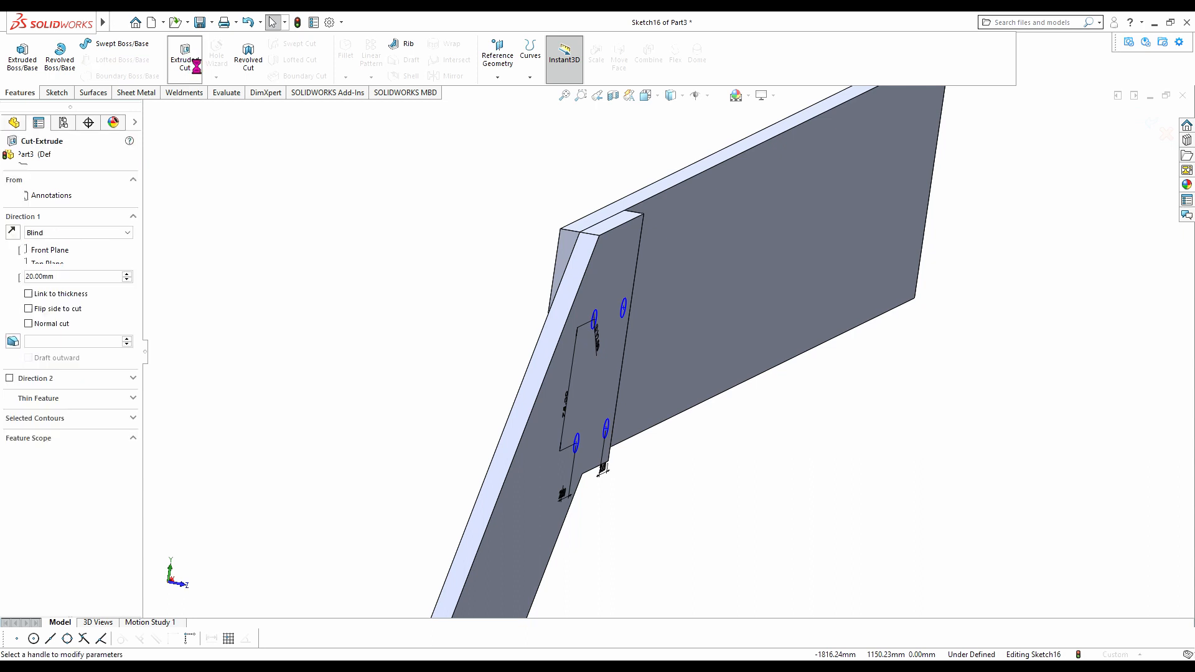
left_click(126, 273)
left_click(9, 157)
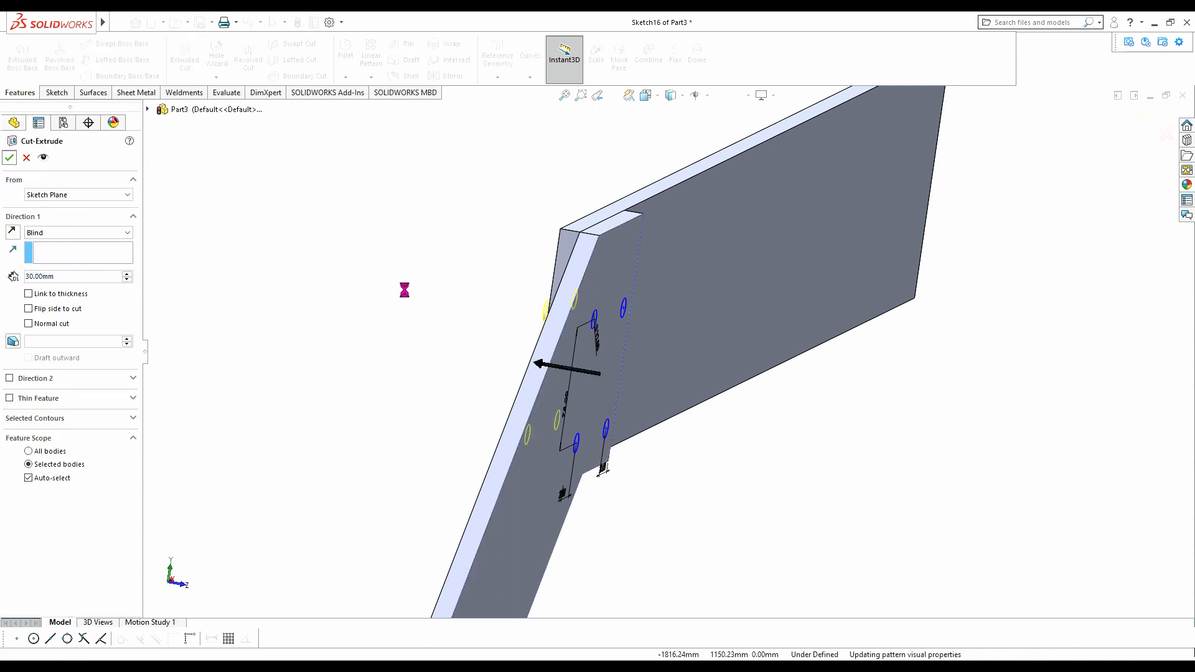
- Mirror the sloped stringer and its foot plate as bodies about the Right Plane
left_click(480, 355)
middle_click_drag(480, 354, 762, 391)
scroll(709, 416, "up", 3)
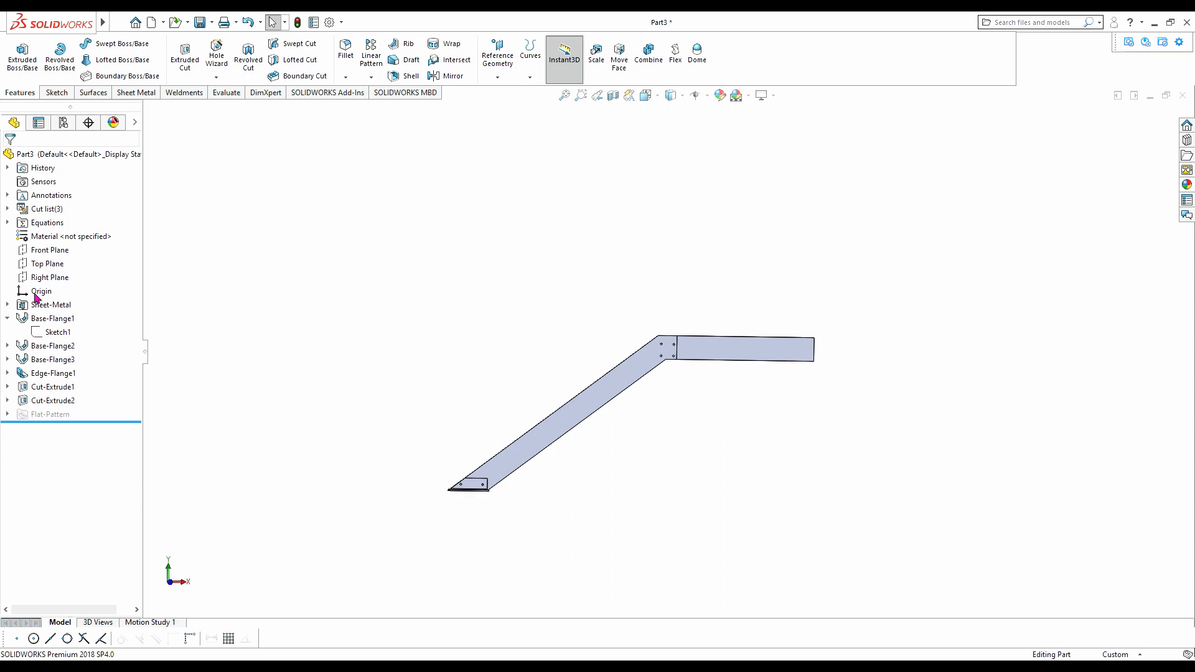
left_click(50, 278)
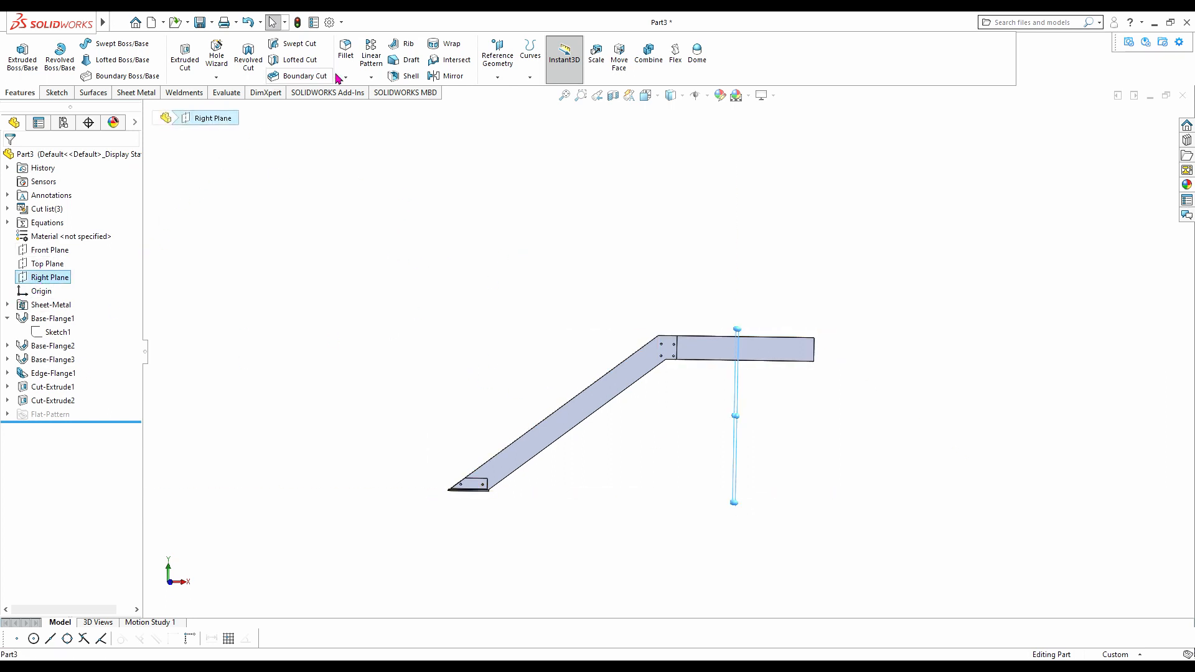
left_click(453, 76)
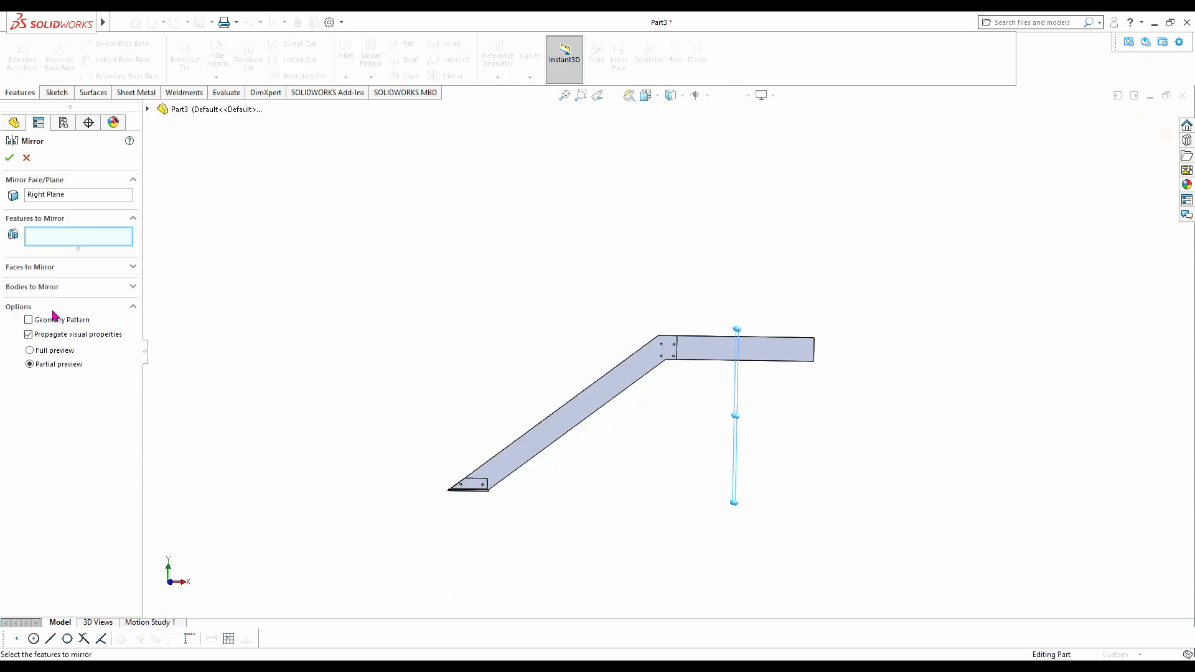
left_click(20, 290)
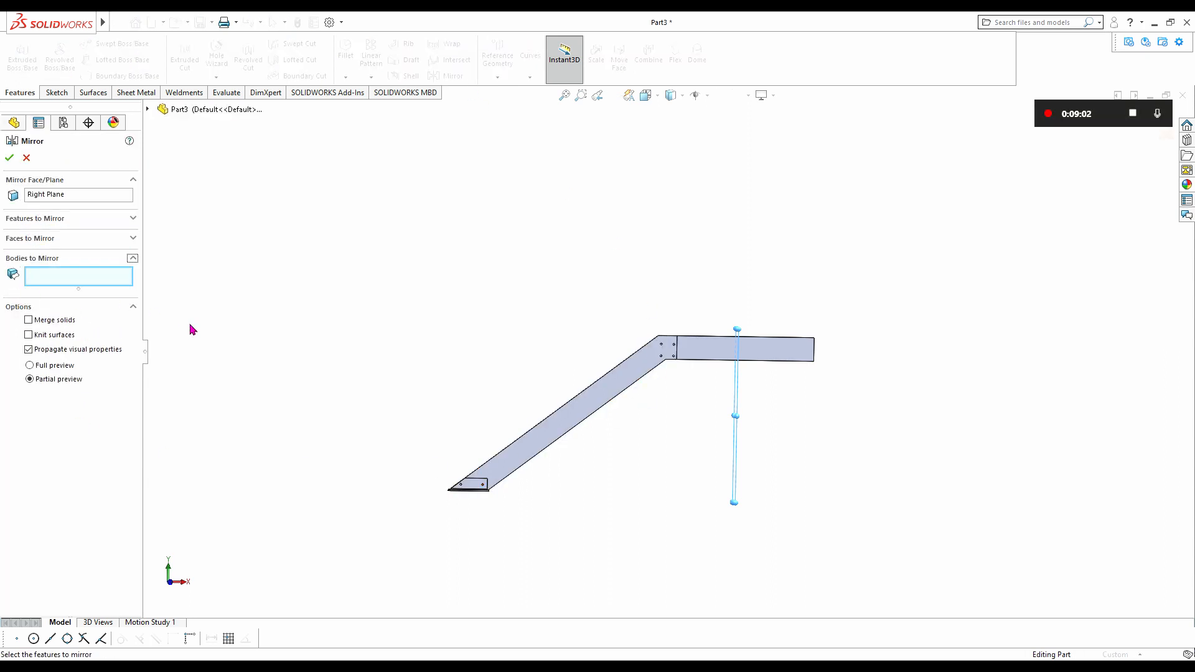
left_click(552, 431)
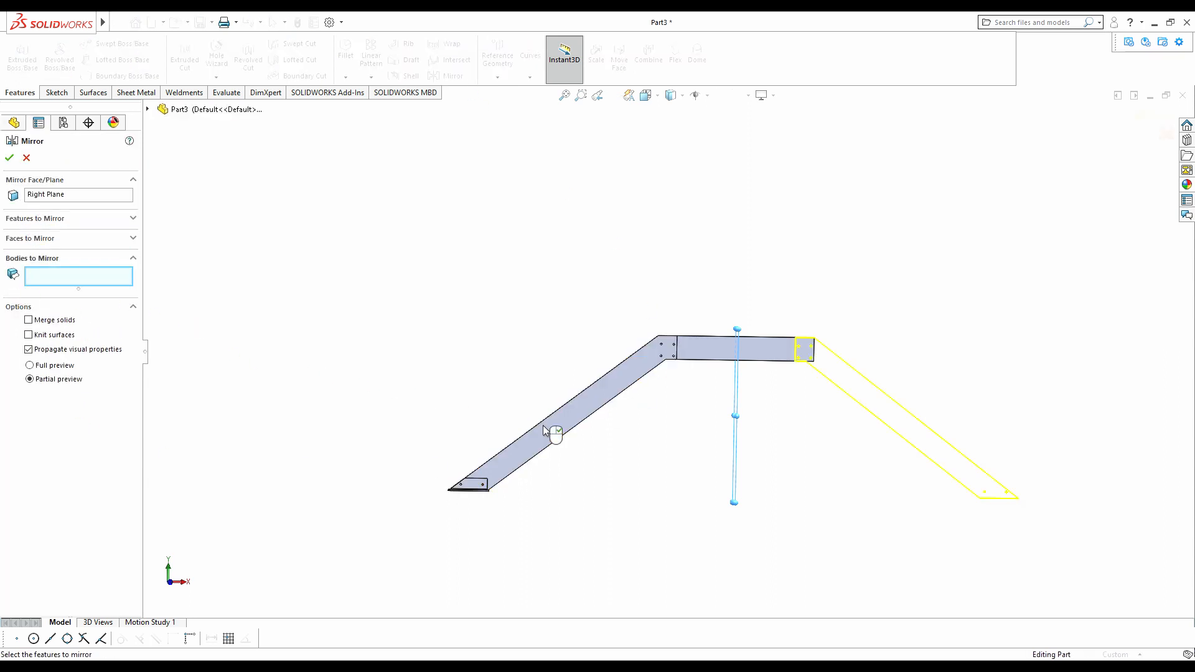
left_click(474, 492)
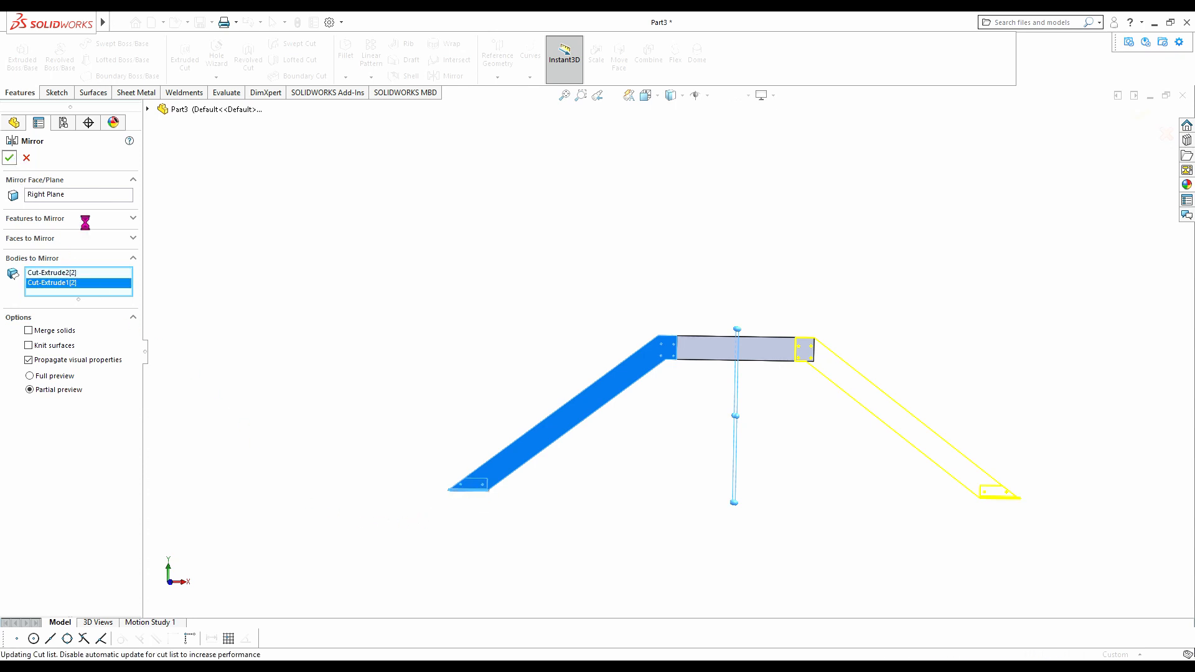
- Create a reference plane offset 350 mm inward from the platform beam's inner face
middle_click_drag(685, 349, 712, 450)
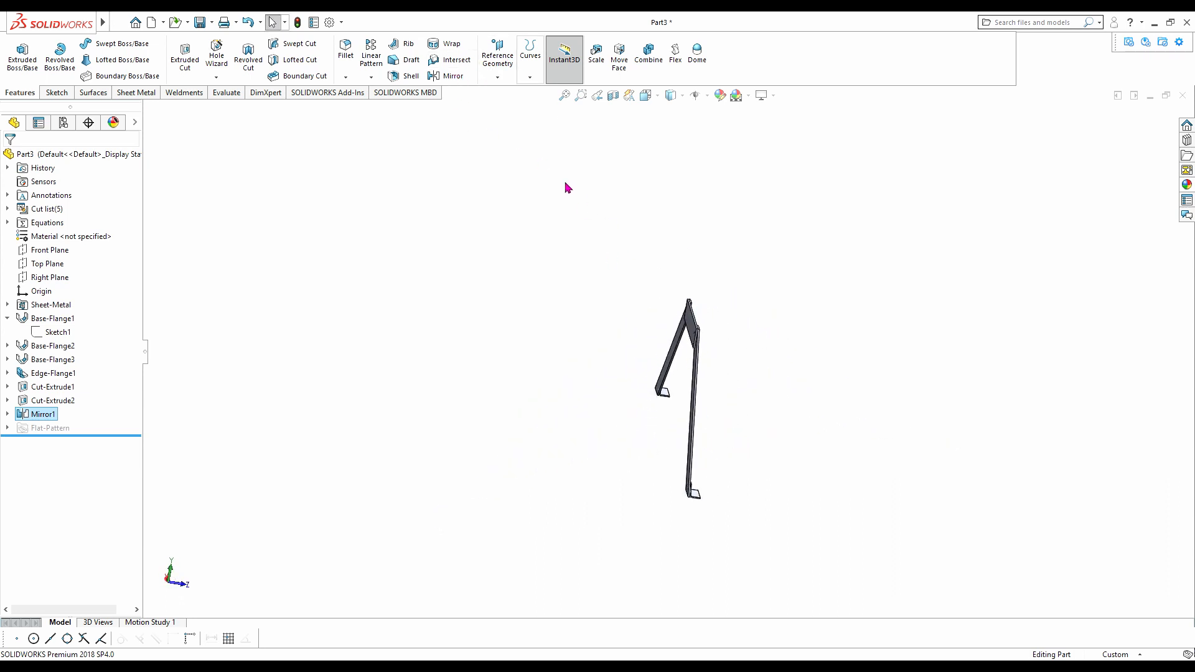
scroll(687, 341, "down", 5)
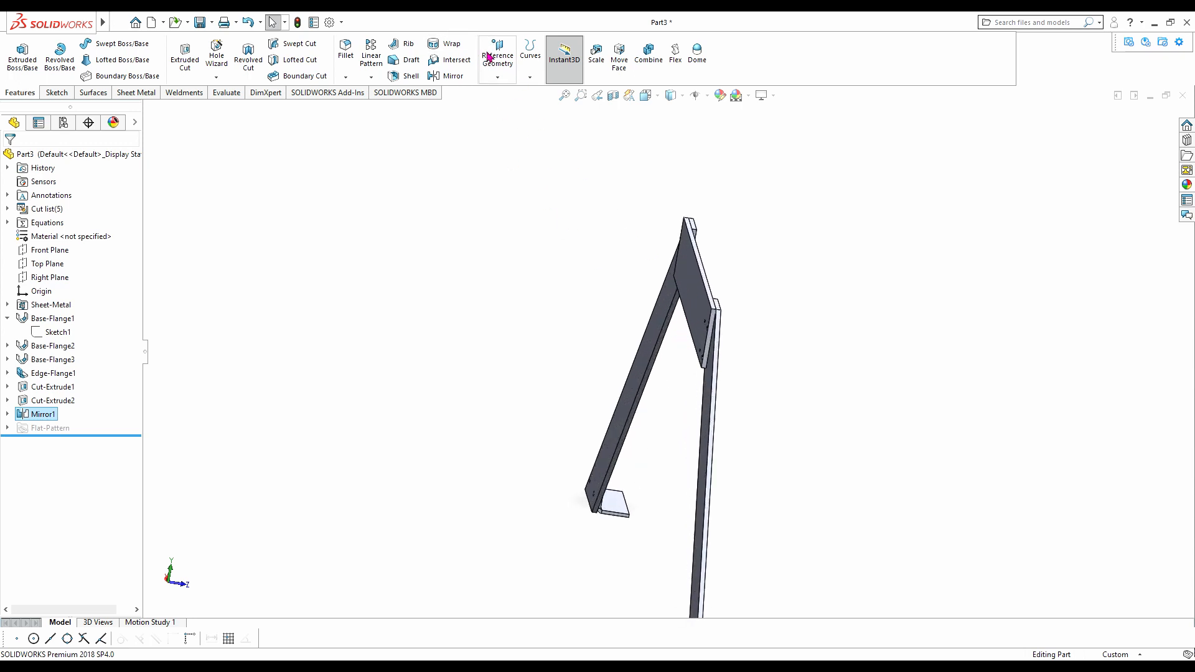
left_click(695, 288)
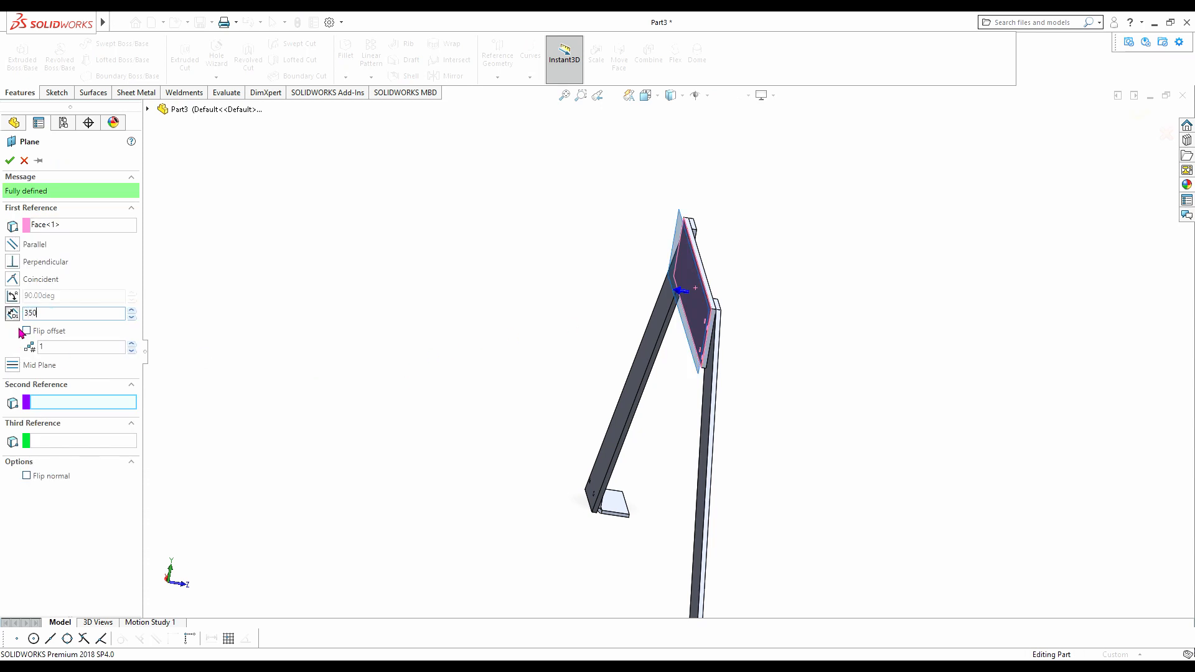
key("Return")
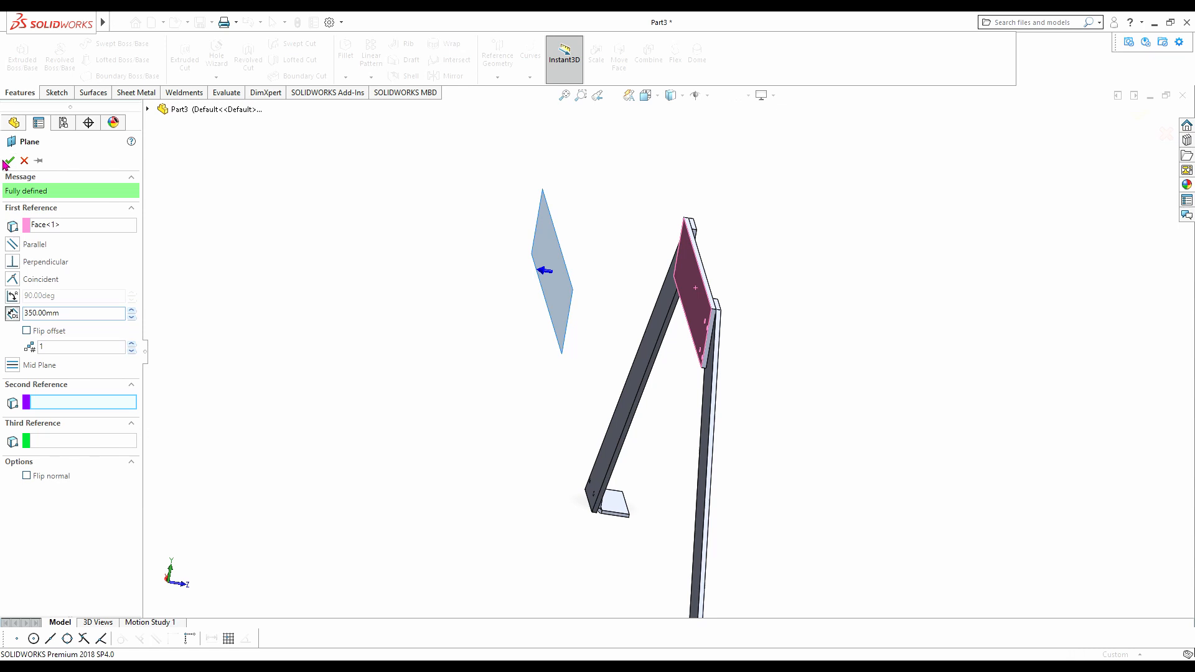
left_click(10, 163)
middle_click_drag(483, 307, 453, 308)
left_click(350, 376)
scroll(358, 375, "up", 3)
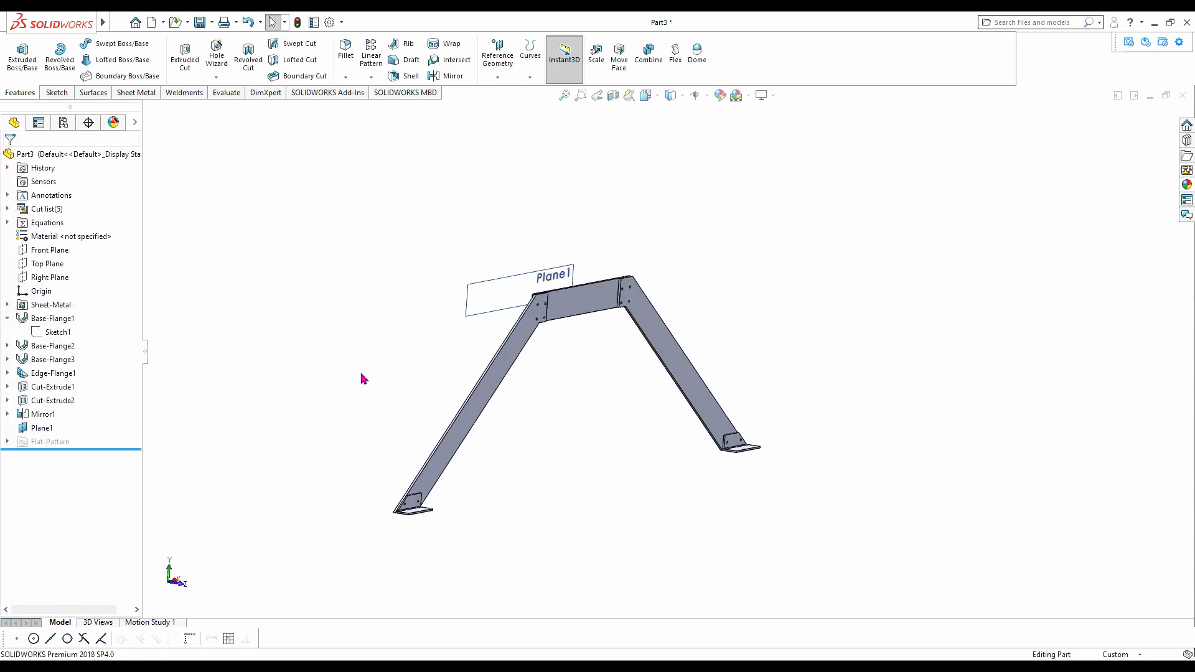
- Mirror all the stringer, foot plate and platform beam bodies about Plane1 to form the opposite side frame
left_click(445, 76)
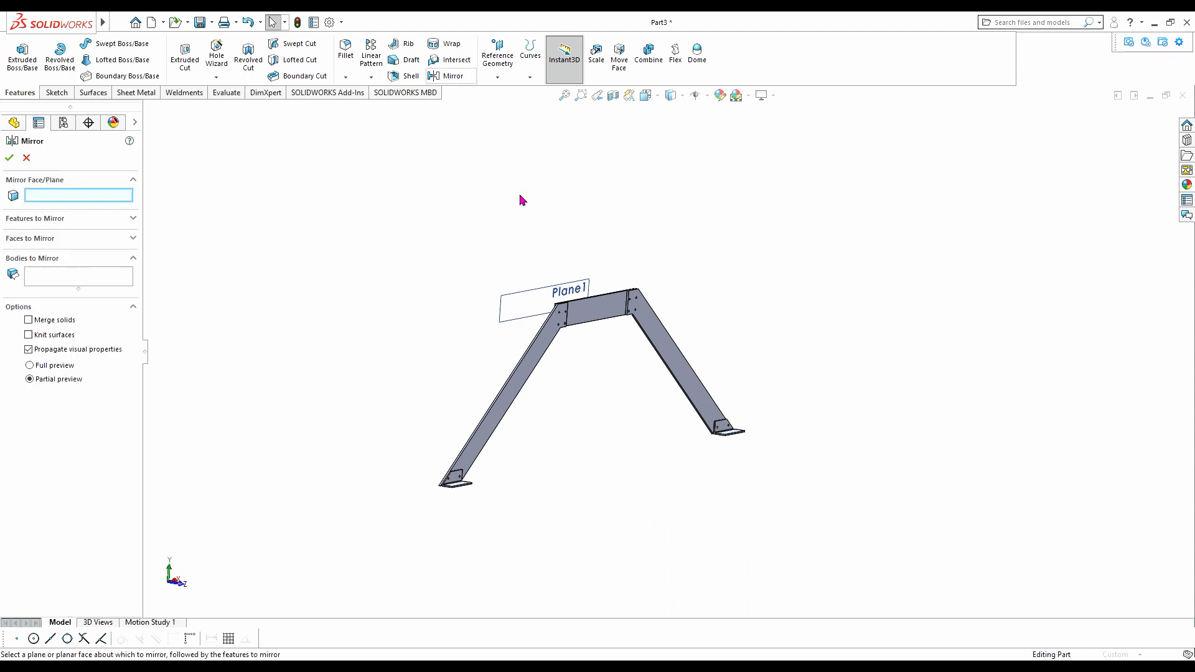
left_click(533, 307)
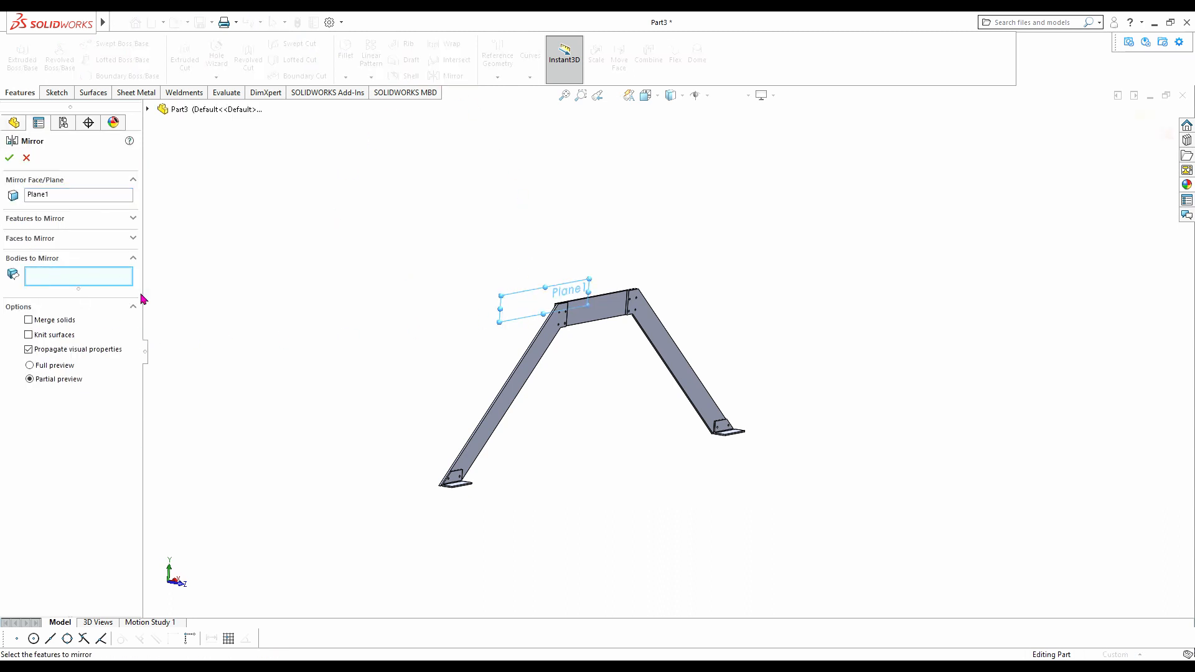
left_click_drag(378, 564, 948, 249)
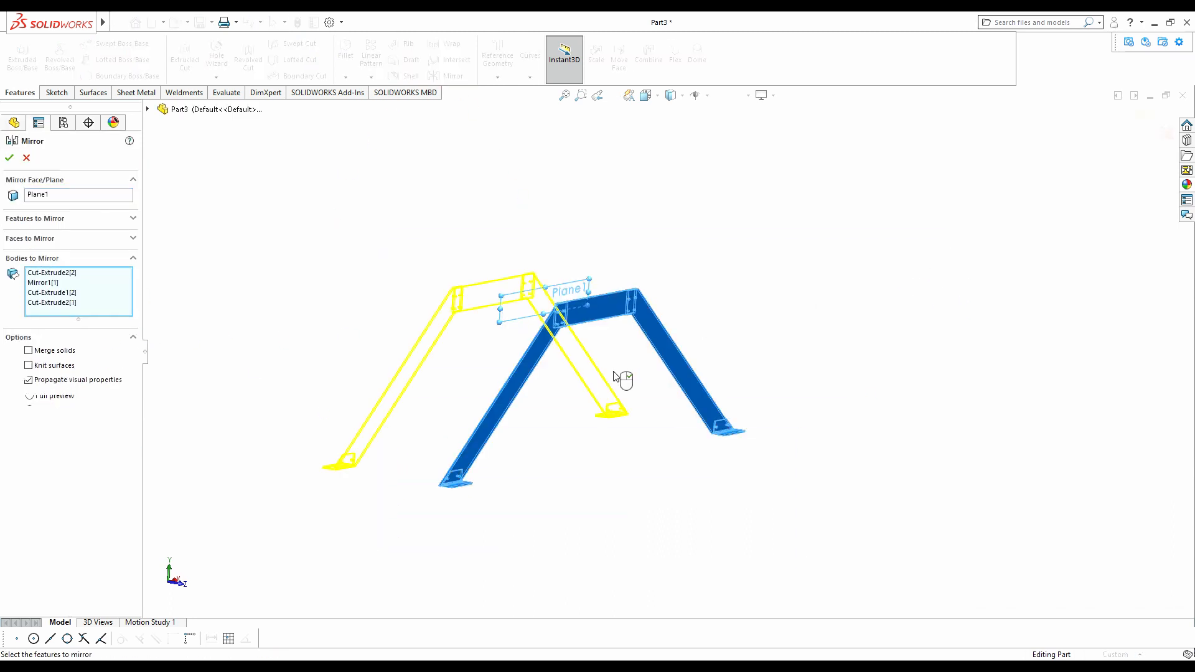
mouse_move(440, 415)
middle_mouse_down()
mouse_move(486, 418)
mouse_move(435, 413)
middle_mouse_up()
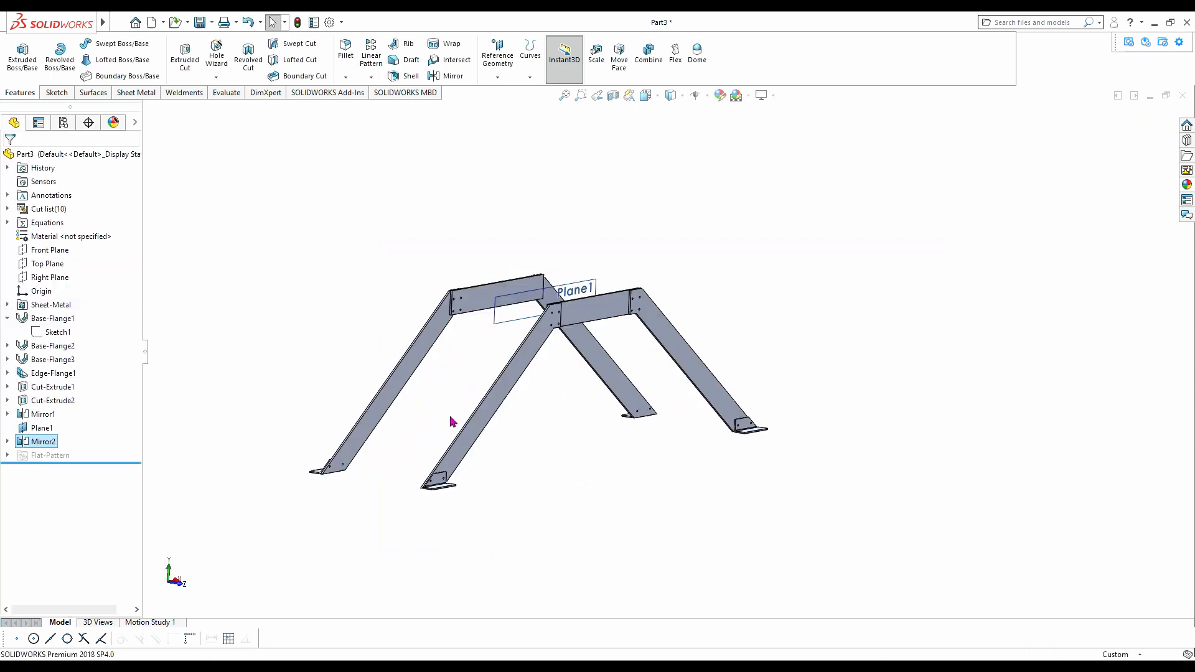
- Start a sketch on the platform beam's narrow upper face, viewed face-on, and hide Plane1
scroll(453, 445, "down", 3)
middle_click_drag(464, 422, 520, 417)
scroll(524, 438, "down", 3)
scroll(688, 262, "up", 3)
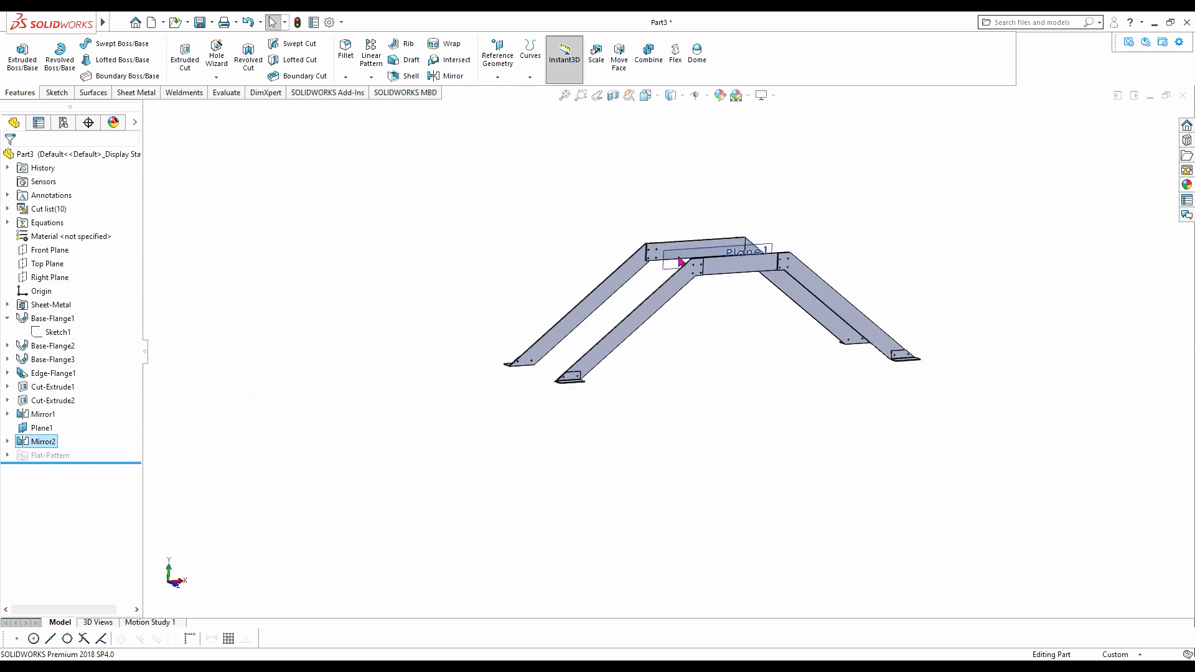
scroll(691, 280, "down", 6)
scroll(613, 261, "down", 10)
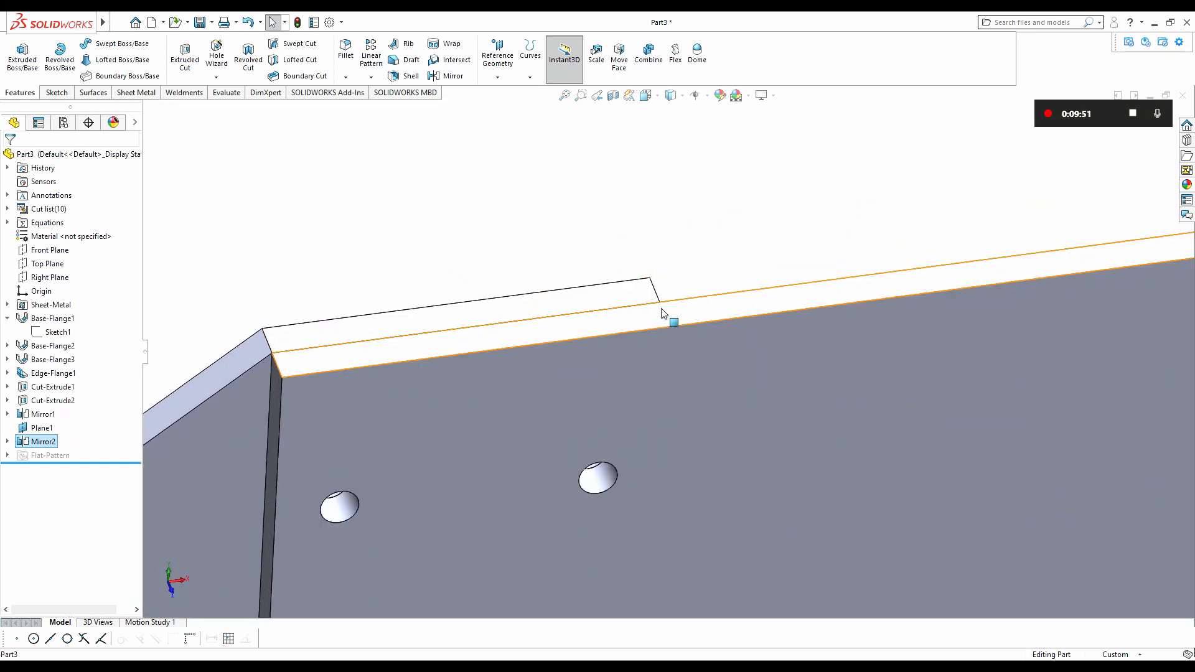
left_click(666, 314)
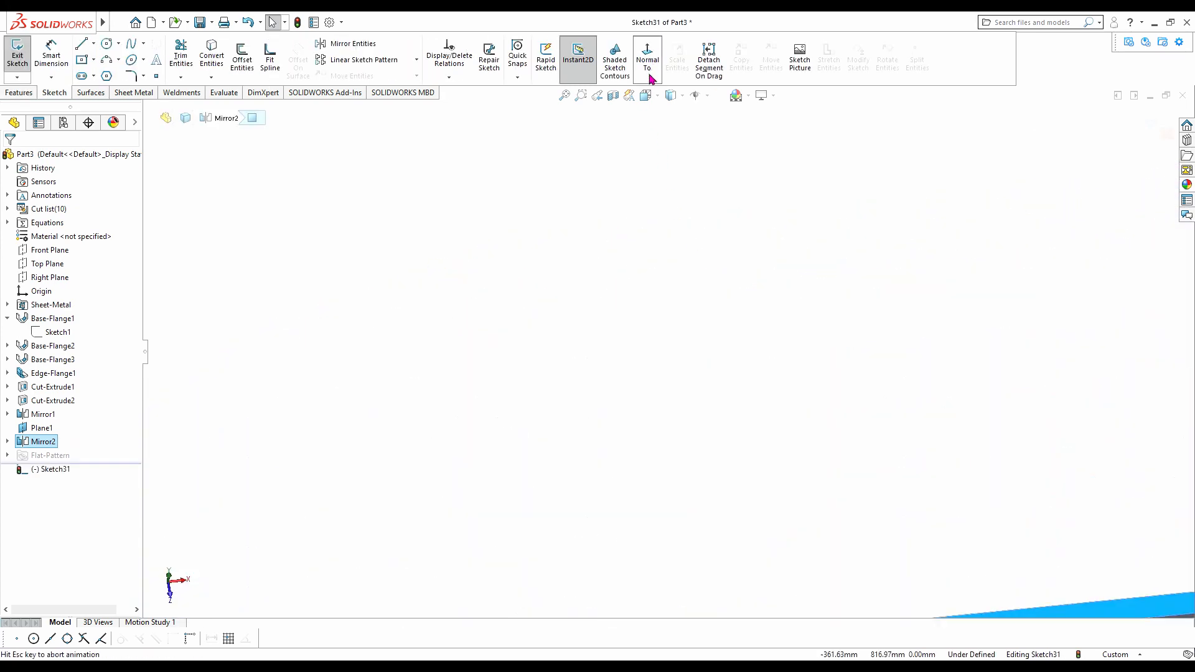
scroll(650, 377, "down", 3)
left_click(65, 426)
left_click(78, 412)
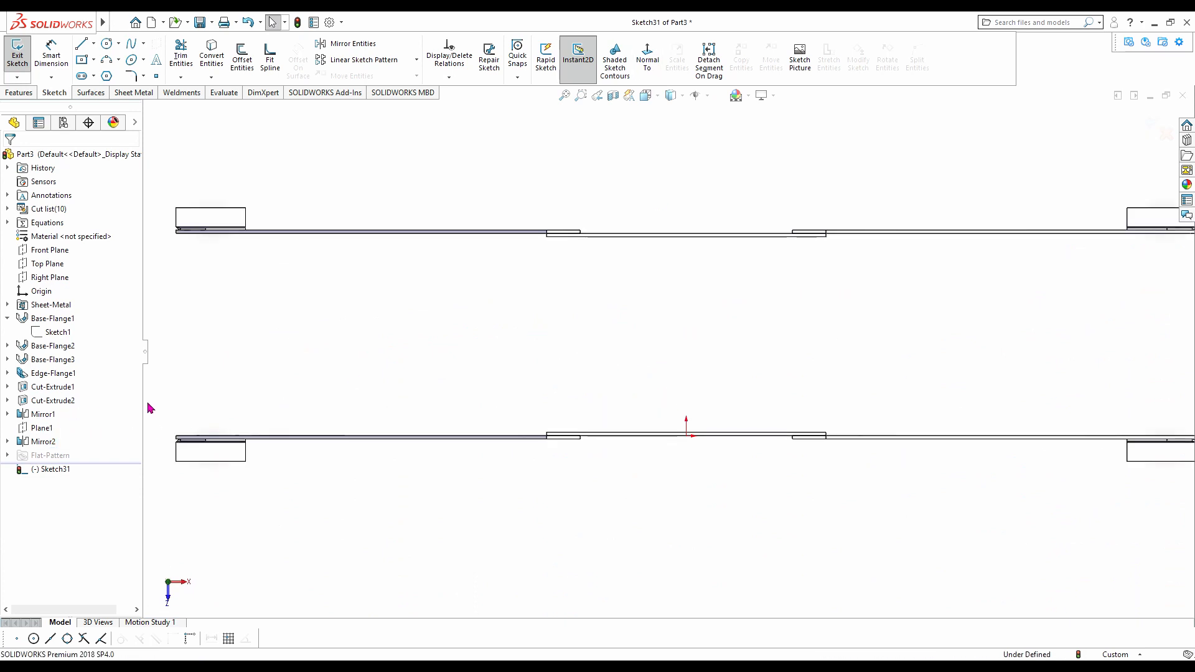
- Sketch a corner rectangle spanning the gap between the two platform beams, snapped to their diagonally opposite inner corners
left_click(87, 62)
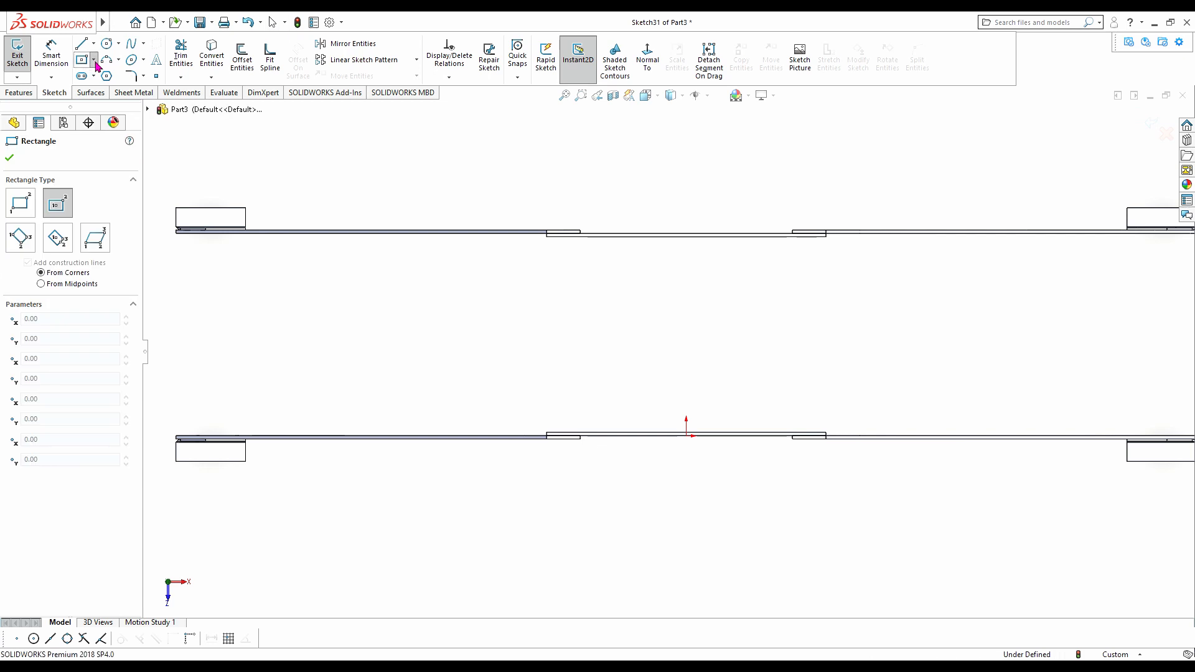
left_click(547, 237)
scroll(815, 430, "down", 5)
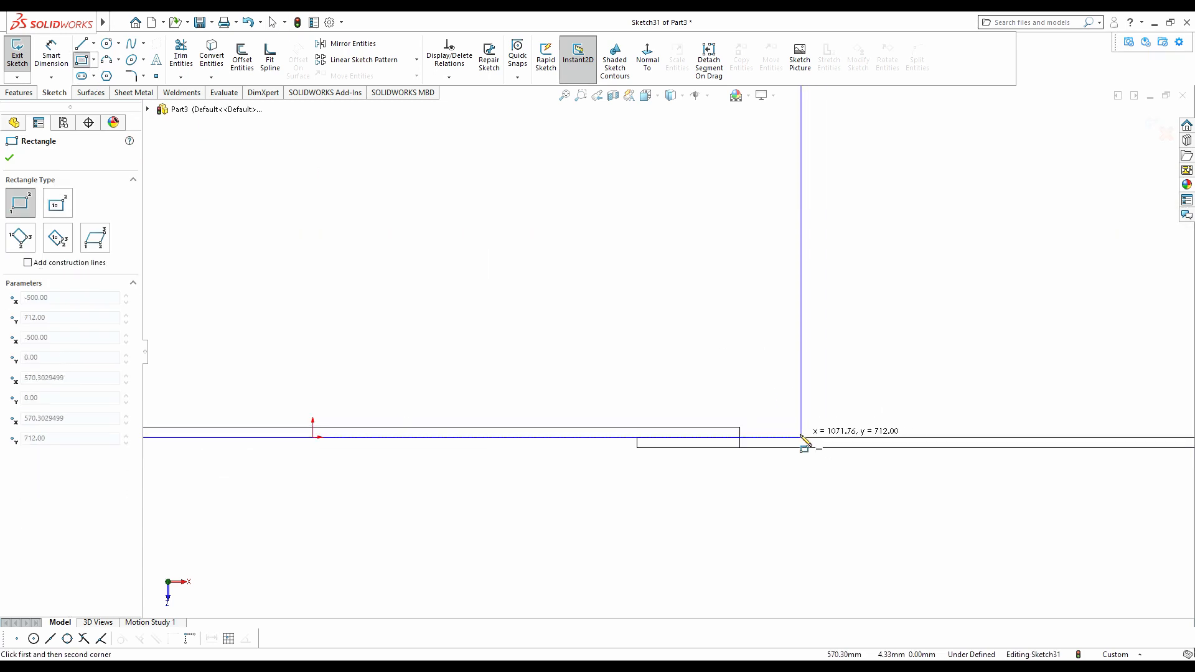
left_click(740, 427)
scroll(612, 420, "up", 4)
left_click(9, 158)
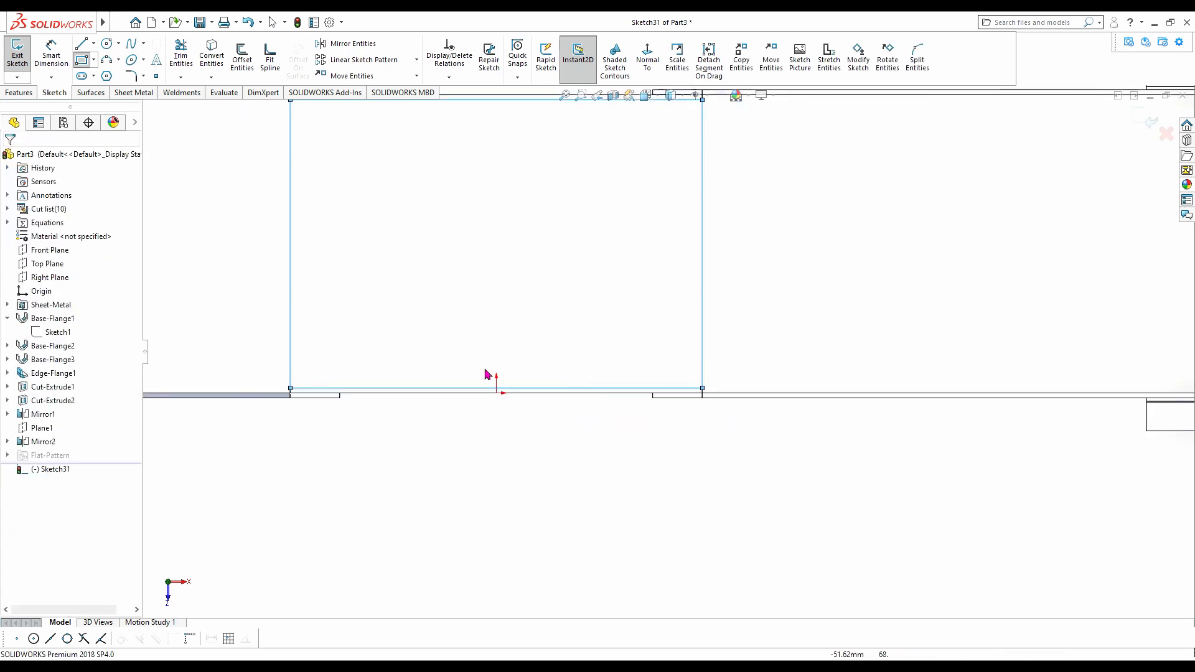
scroll(643, 371, "up", 3)
mouse_move(643, 371)
middle_mouse_down()
mouse_move(591, 293)
mouse_move(603, 269)
mouse_move(677, 260)
mouse_move(497, 235)
middle_mouse_up()
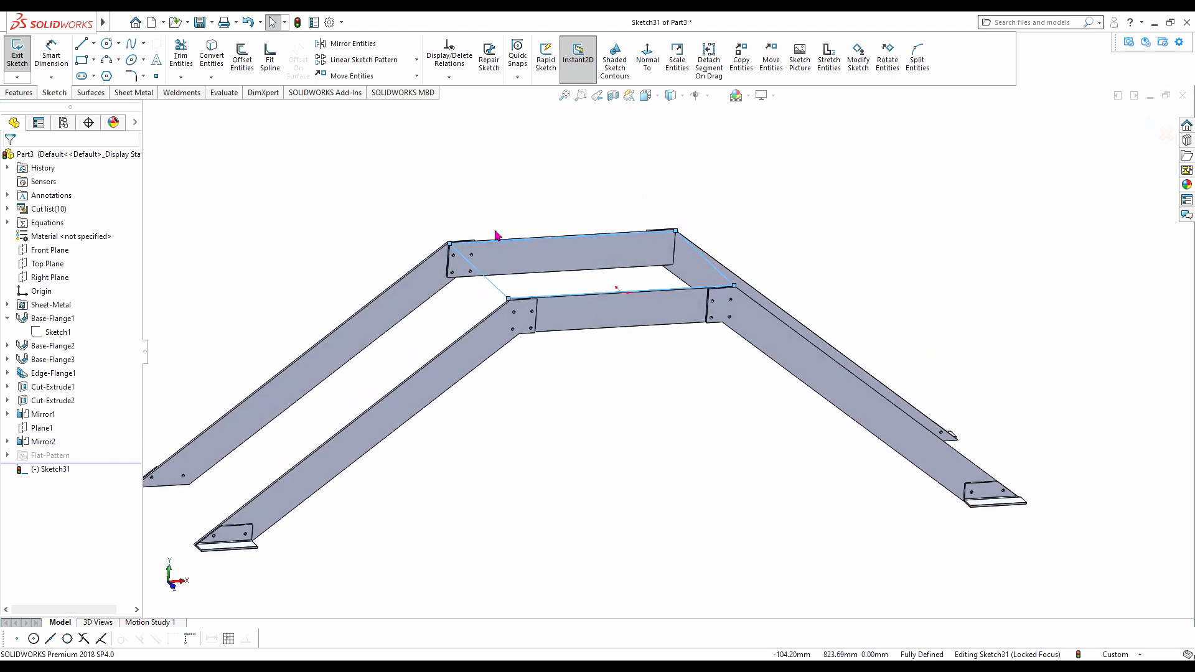
- Create the platform plate from the rectangle as a base flange, overriding the default thickness with 4 mm
left_click(140, 93)
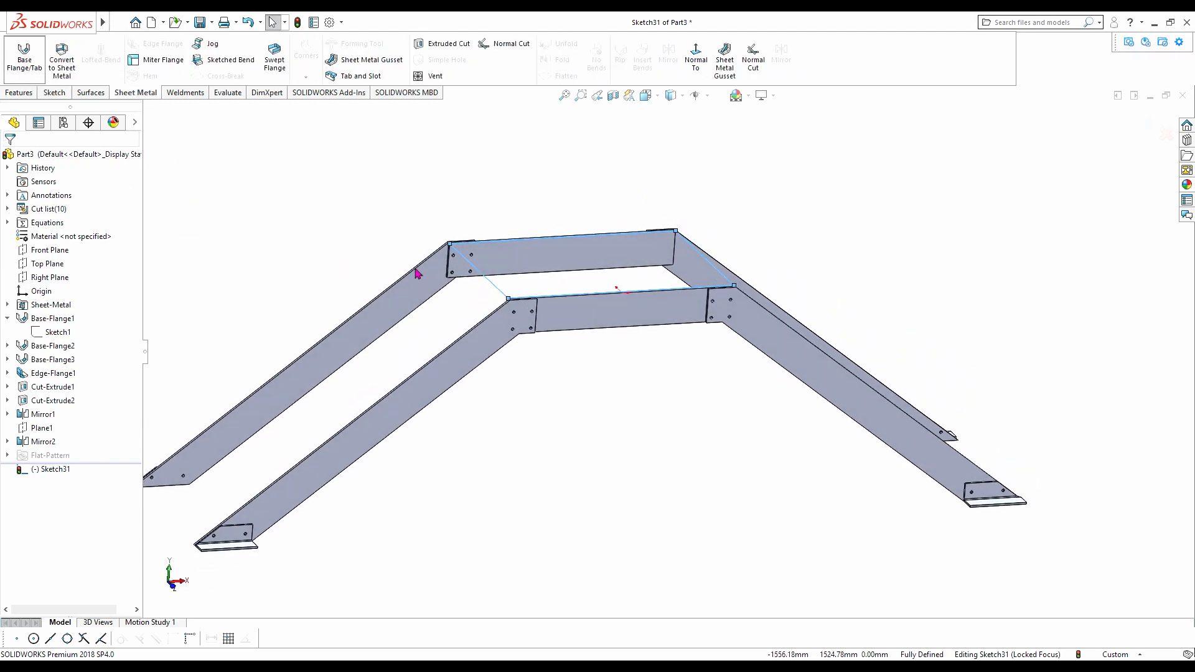
scroll(509, 300, "down", 9)
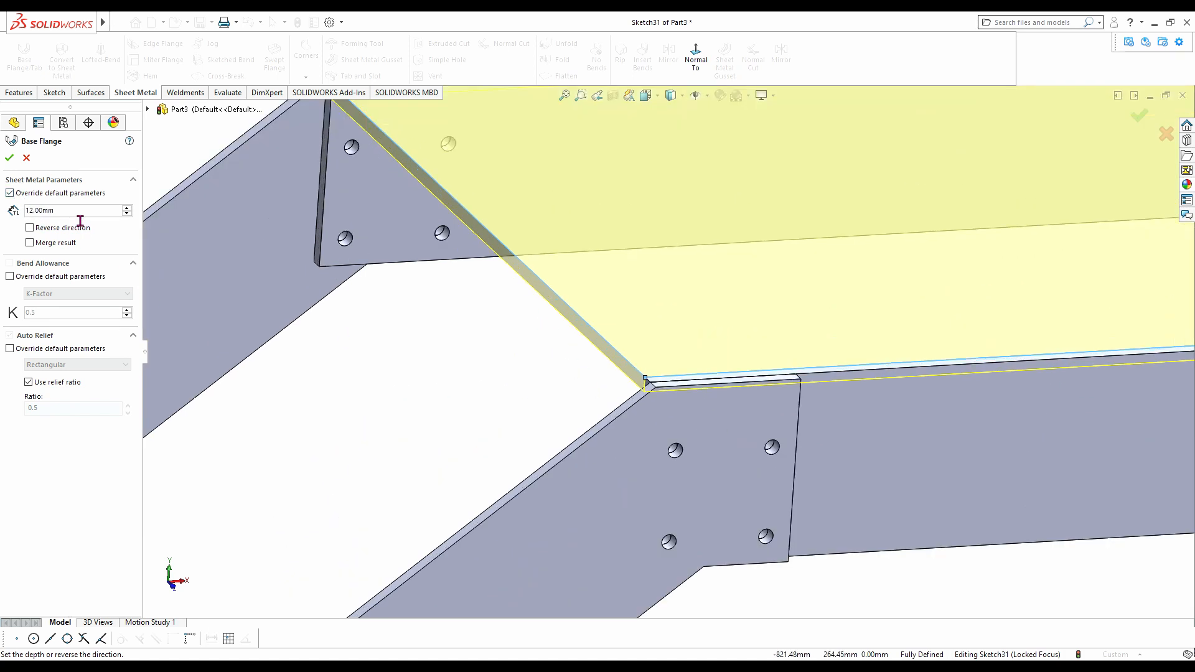
left_click_drag(79, 215, 6, 215)
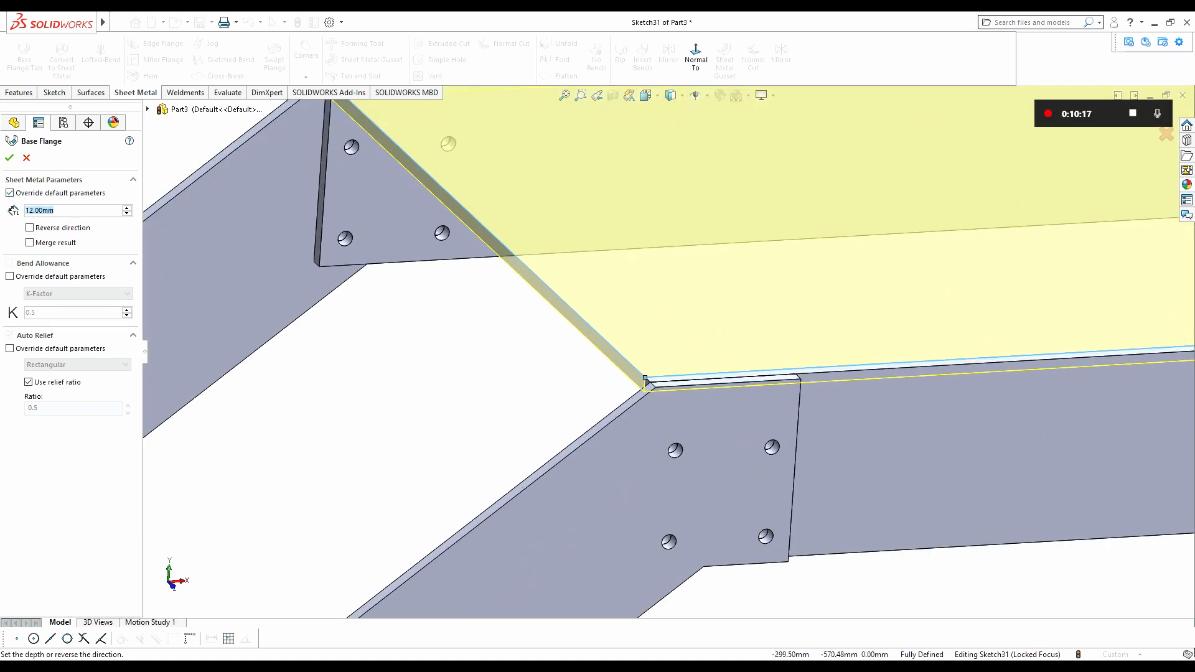
type("6")
key("Return")
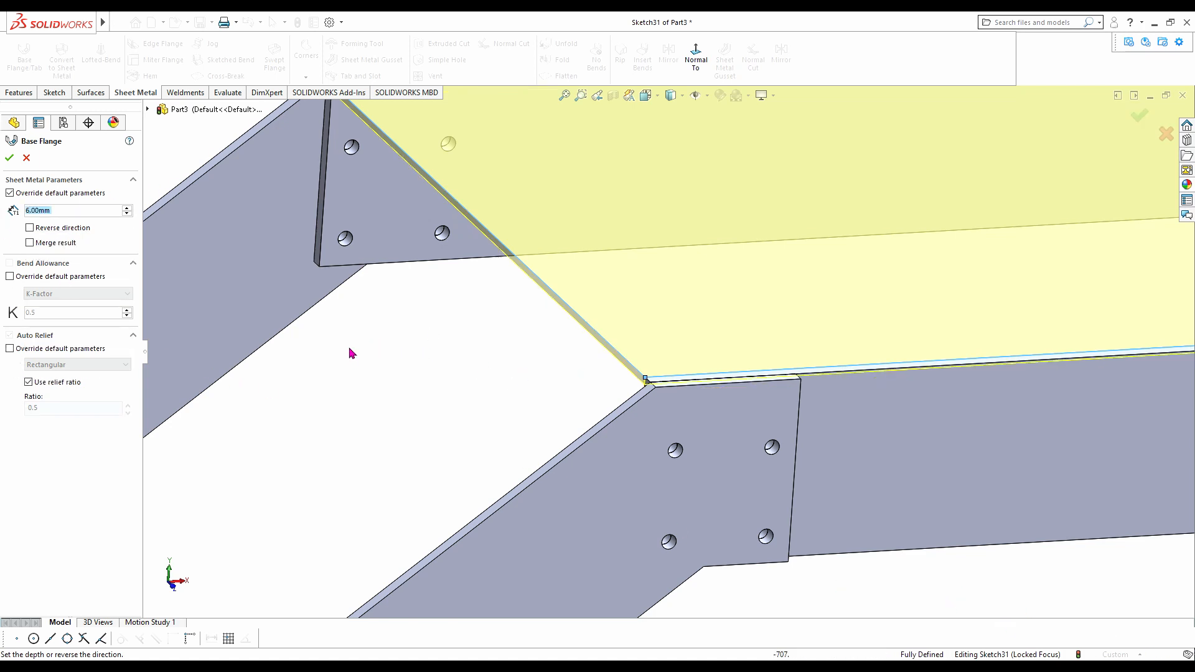
type("4")
key("Return")
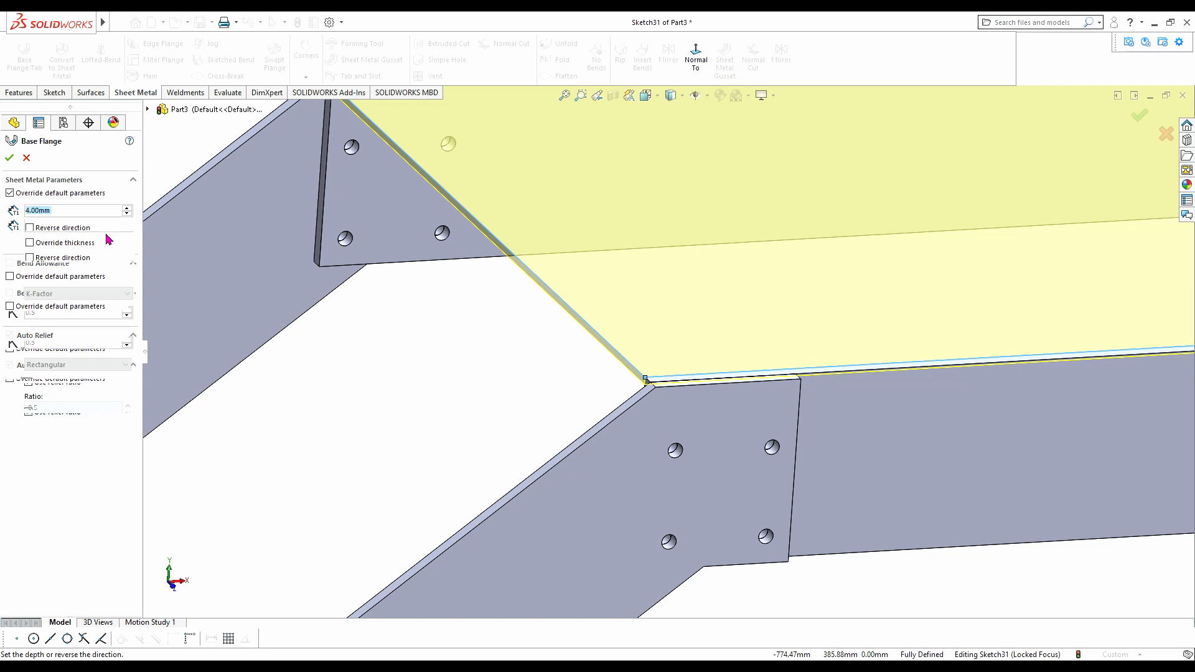
left_click(11, 159)
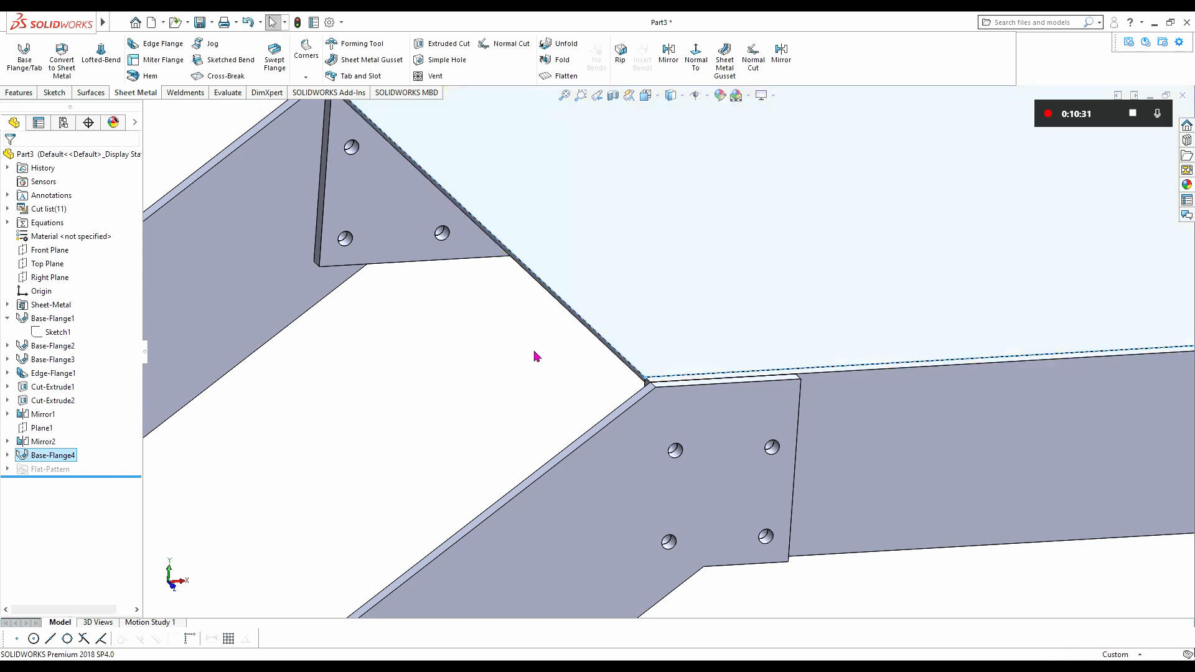
- Start an edge flange on one short edge of the platform plate and direct it downward
scroll(558, 358, "up", 3)
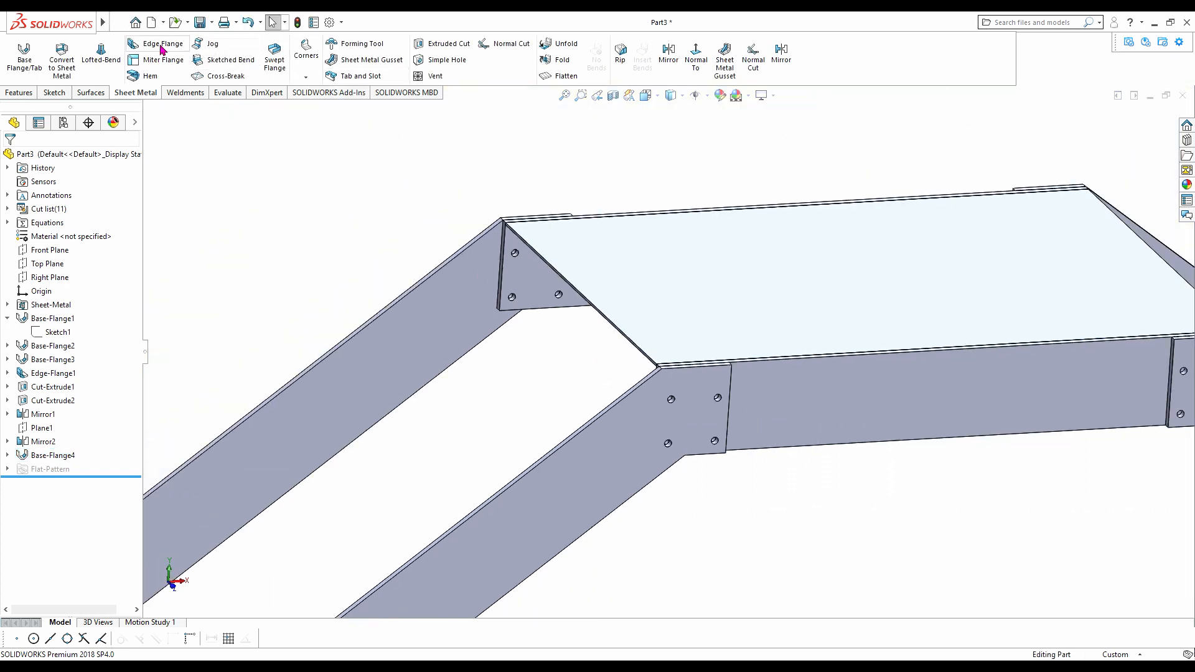
left_click(633, 347)
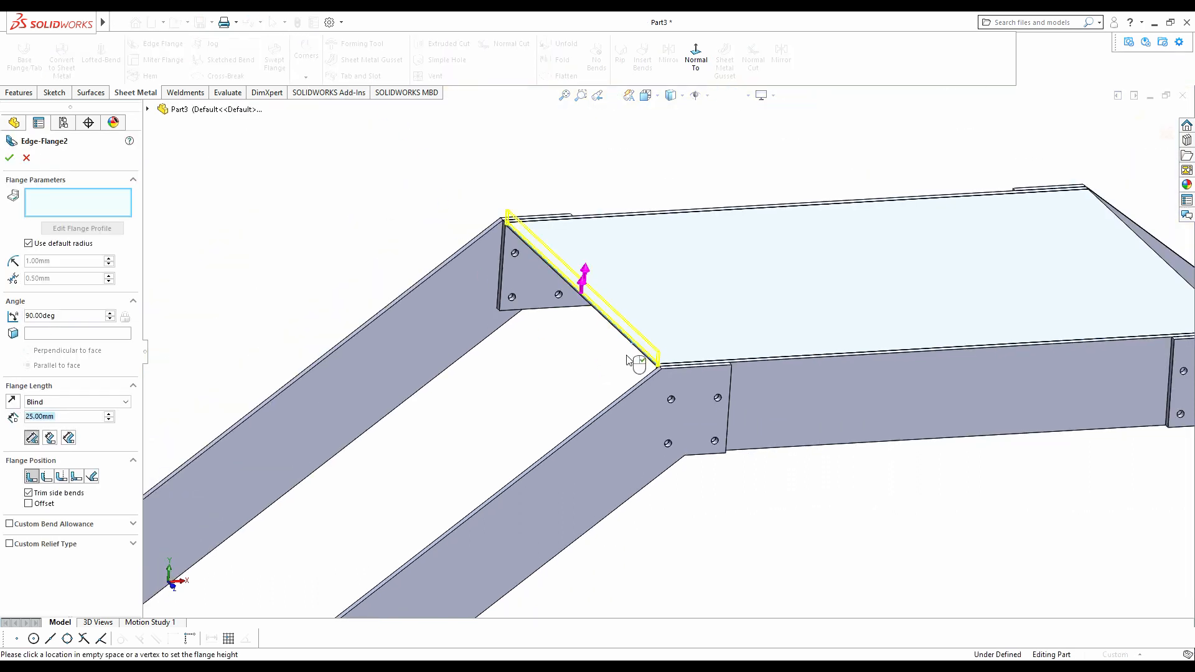
scroll(666, 372, "down", 3)
scroll(707, 373, "up", 5)
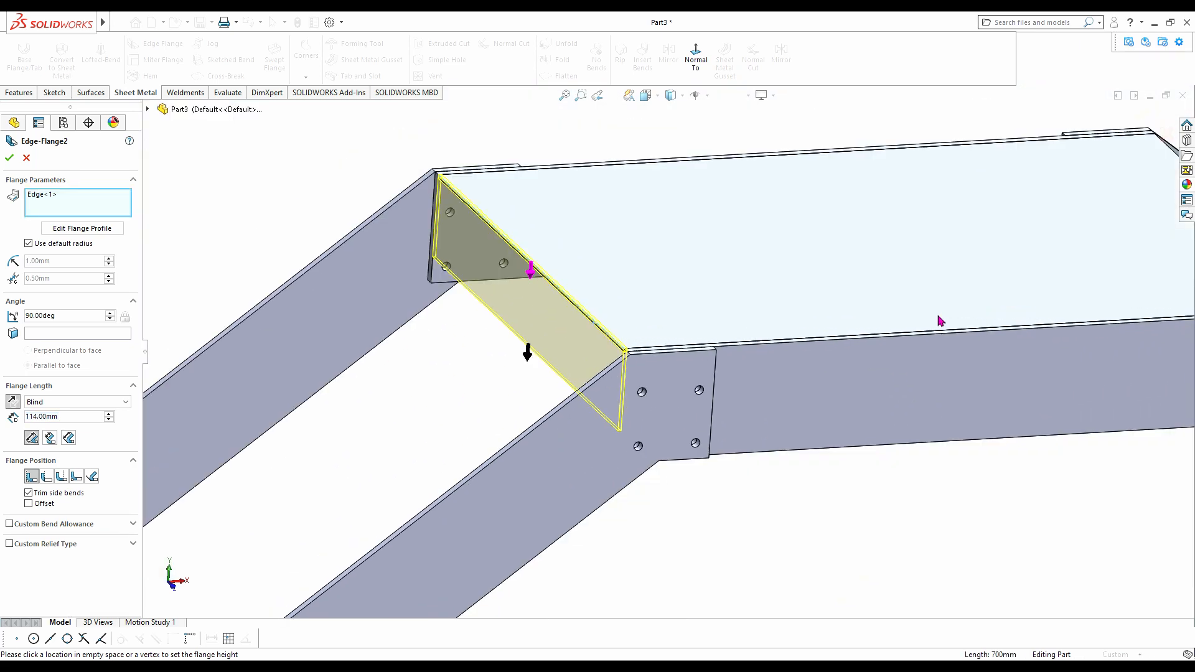
- Add the platform plate's other three edges to the same edge flange
middle_click_drag(597, 408, 723, 510)
scroll(585, 343, "down", 6)
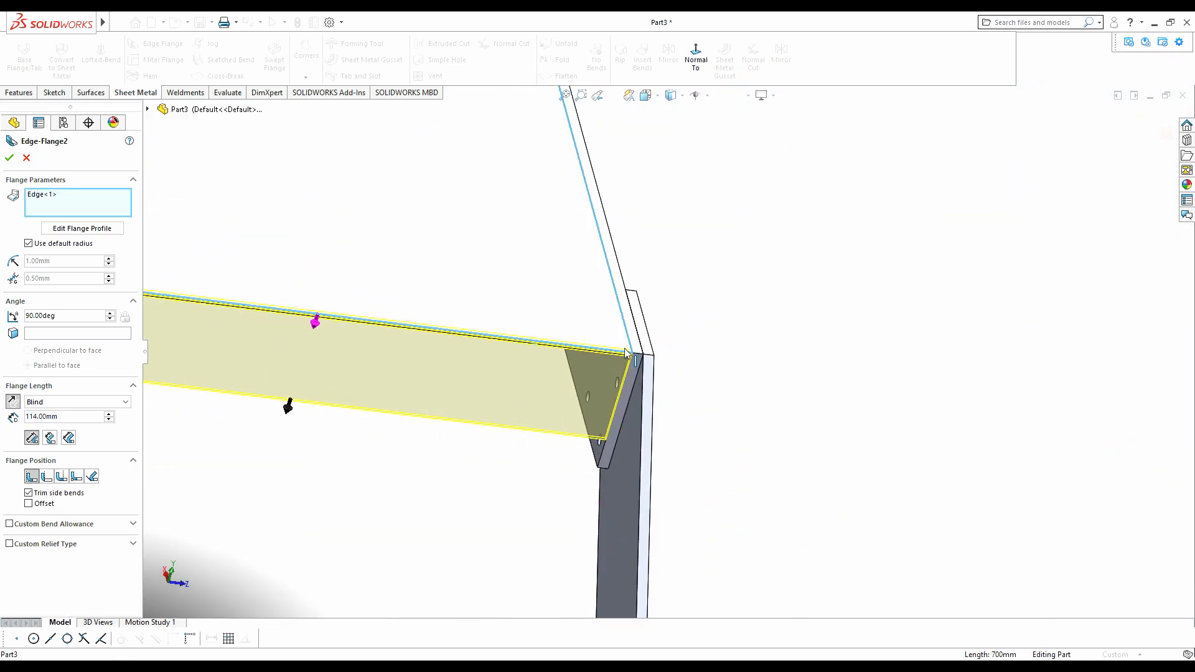
left_click(624, 339)
scroll(498, 313, "up", 5)
scroll(496, 311, "up", 5)
scroll(489, 256, "down", 4)
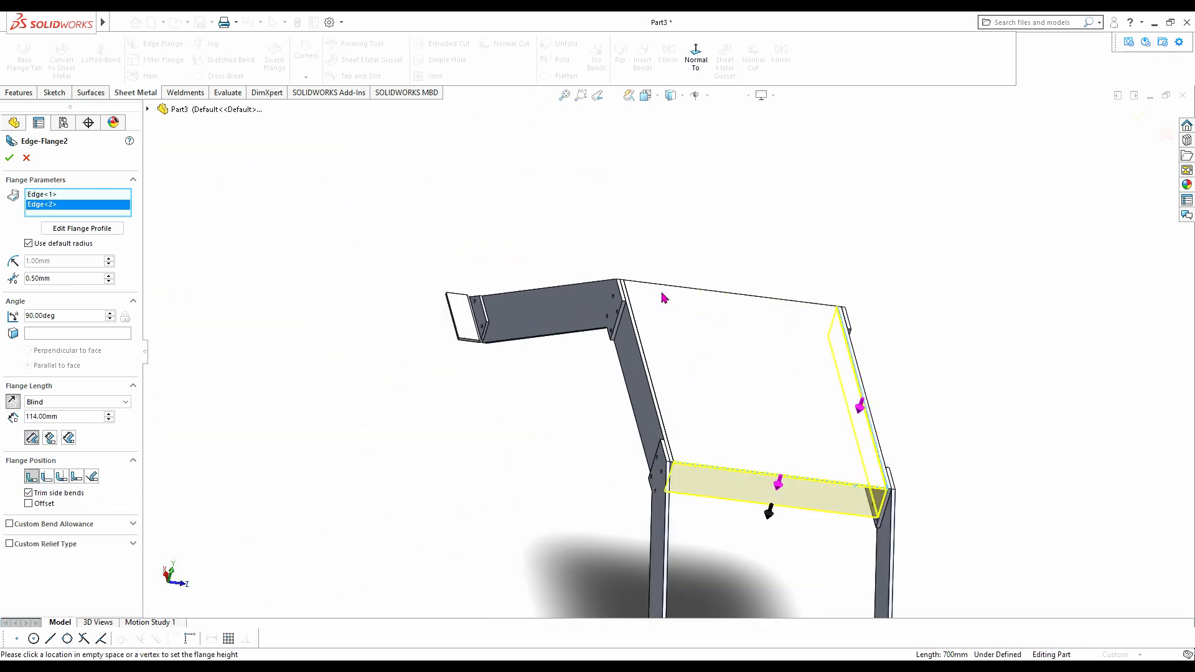
left_click(664, 285)
middle_click_drag(673, 354, 678, 406)
scroll(677, 408, "down", 4)
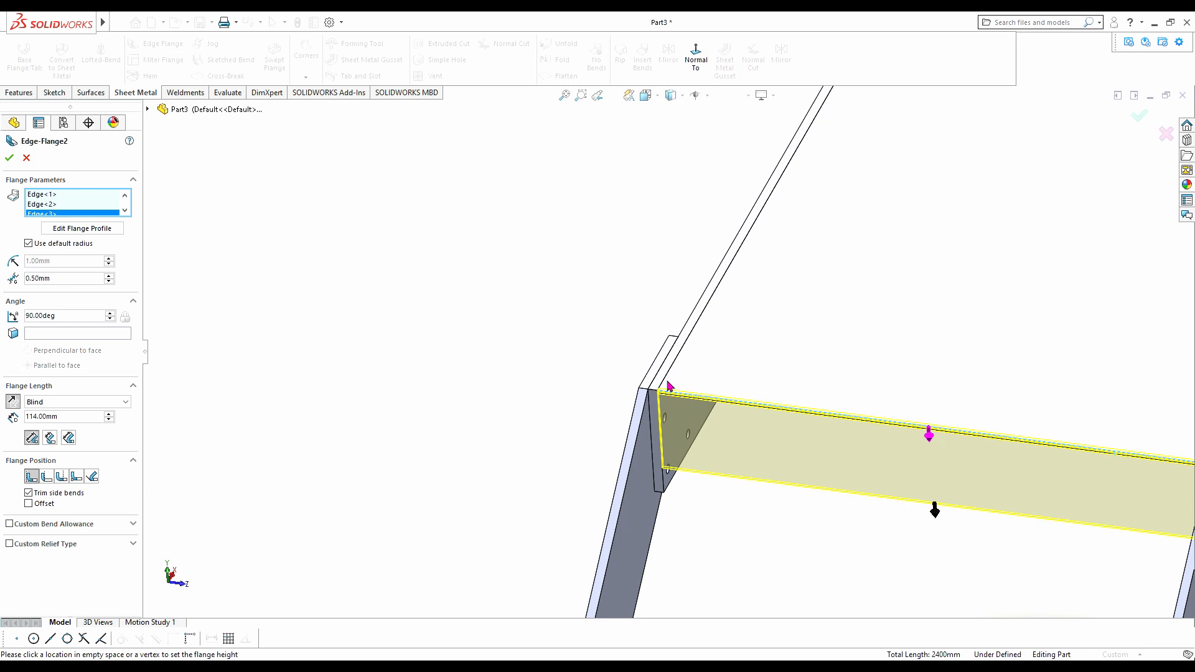
left_click(667, 381)
scroll(709, 532, "up", 3)
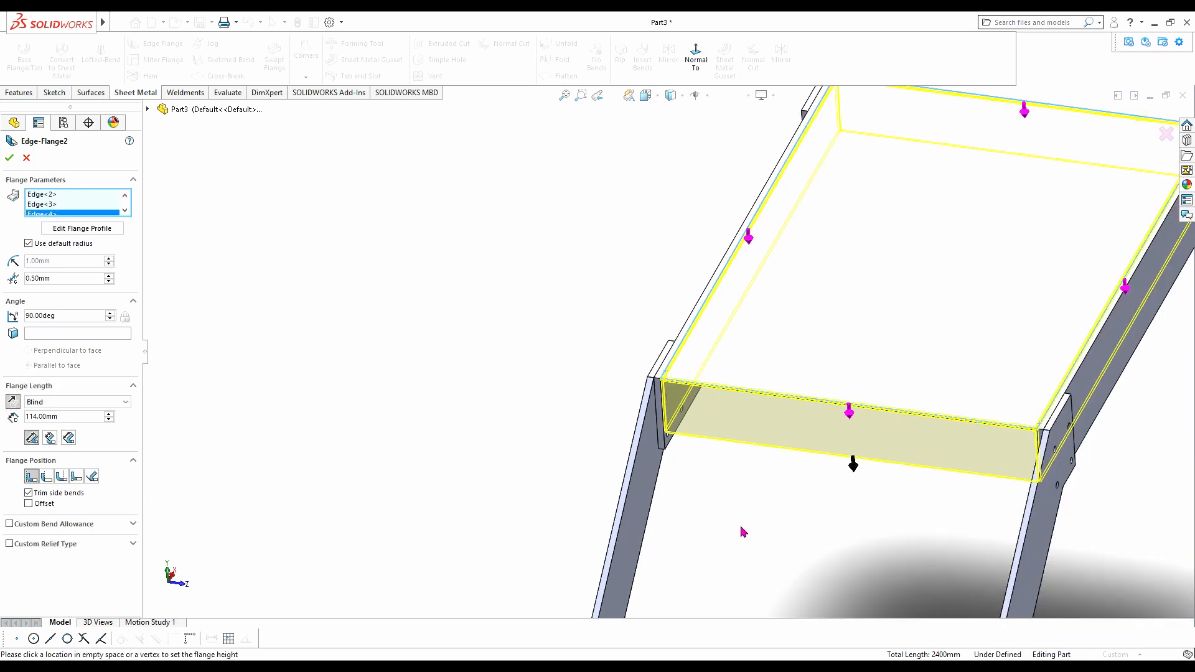
- Try flange lengths of 50 mm and 30 mm for the four platform edges
left_click_drag(85, 429, 20, 426)
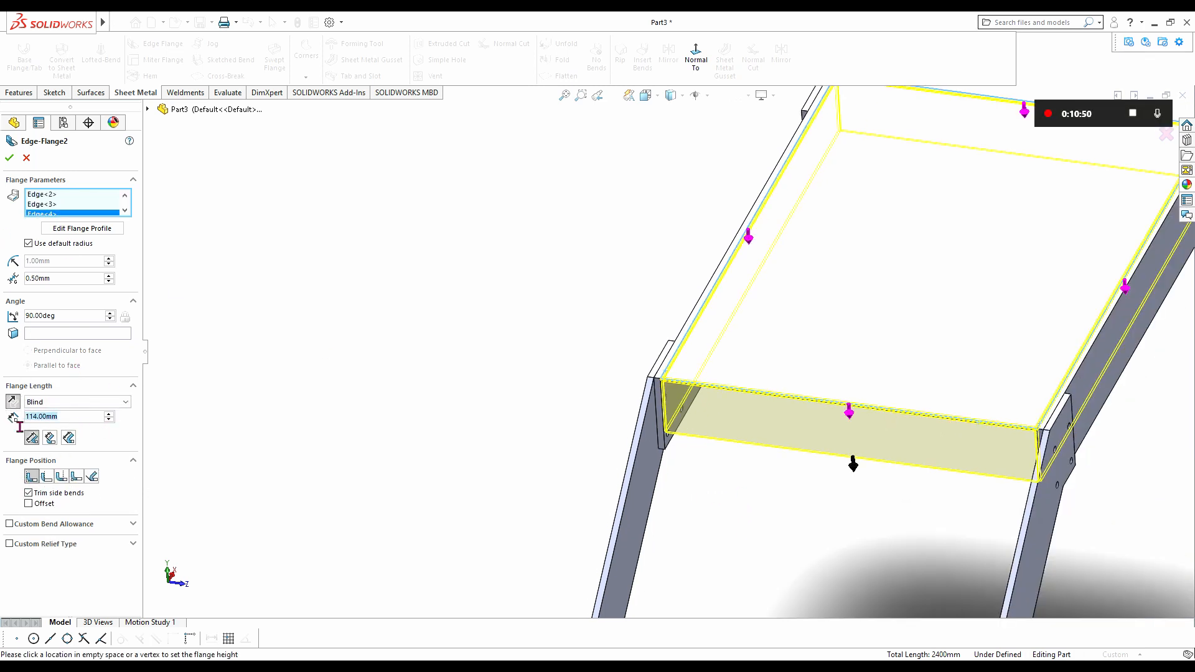
type("50")
key("Return")
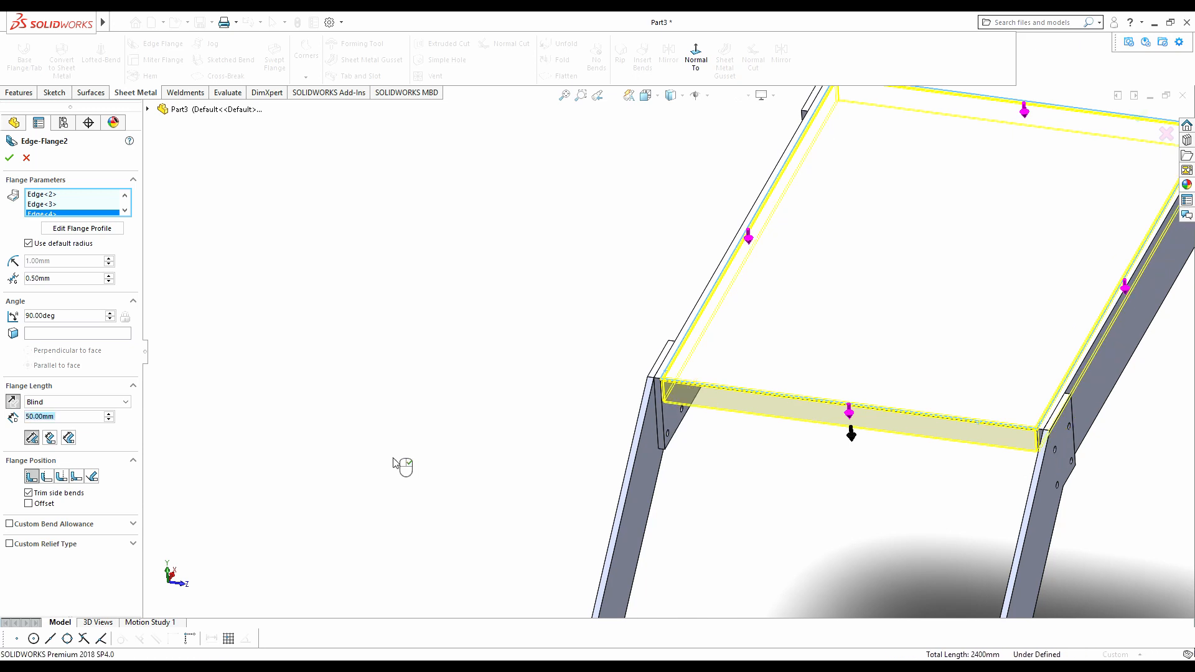
type("30")
key("Return")
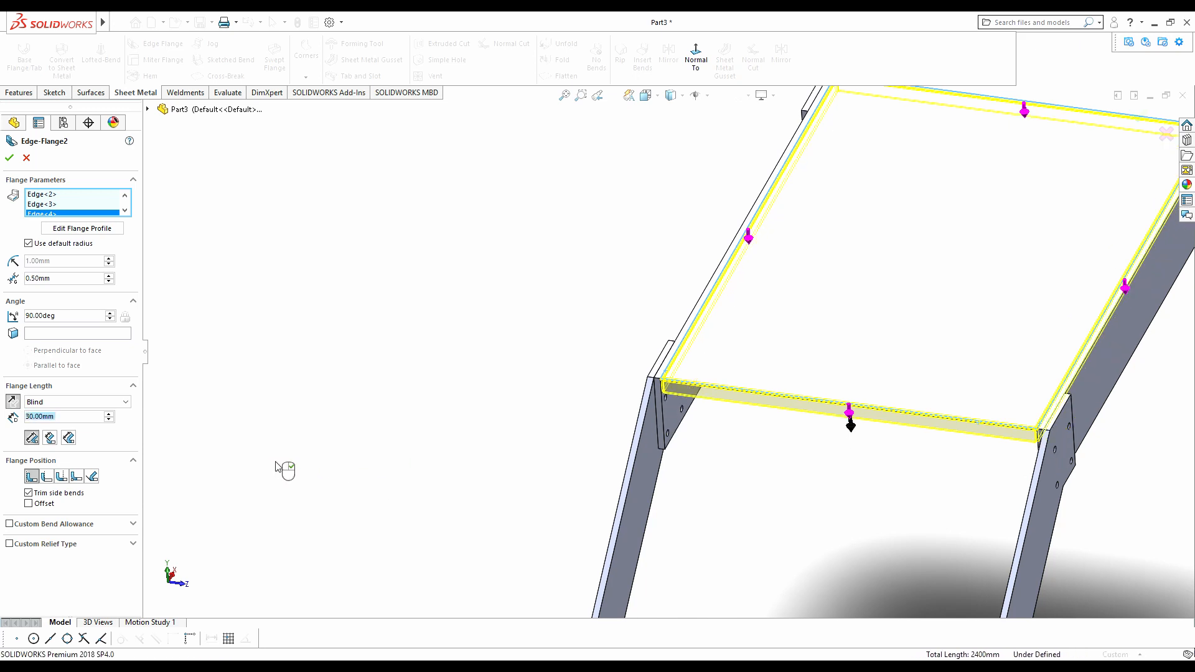
- Set the edge flange length to 50 mm on all four sides of the platform plate
middle_click_drag(761, 495, 868, 335)
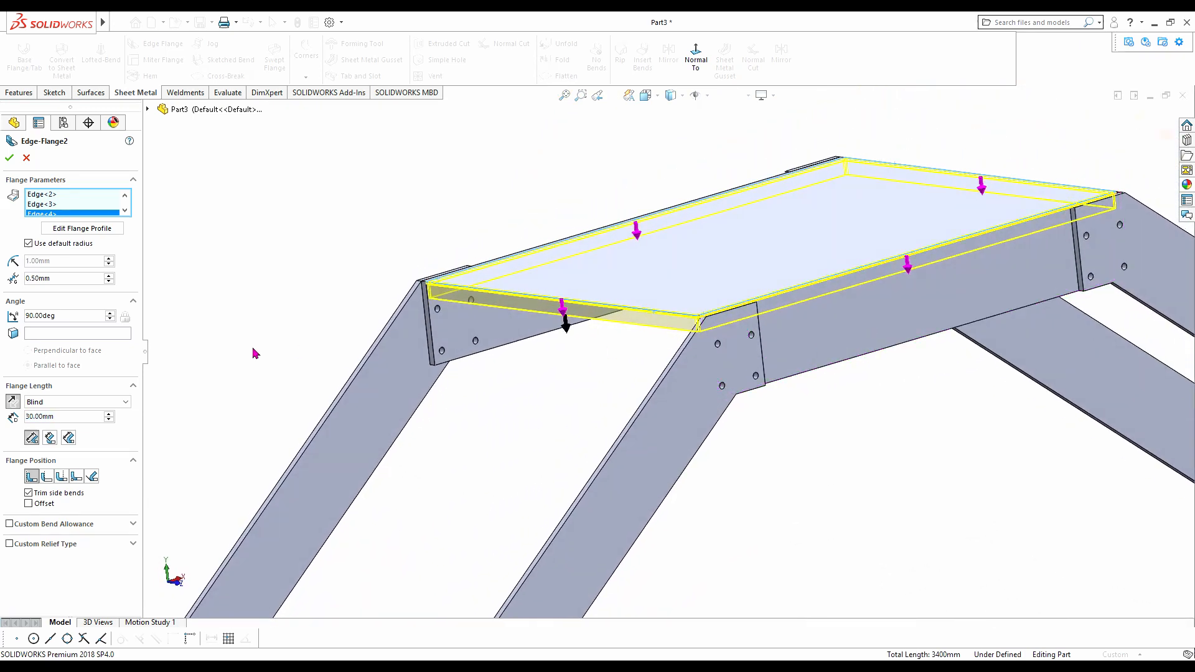
double_click(36, 418)
type("50")
key("Return")
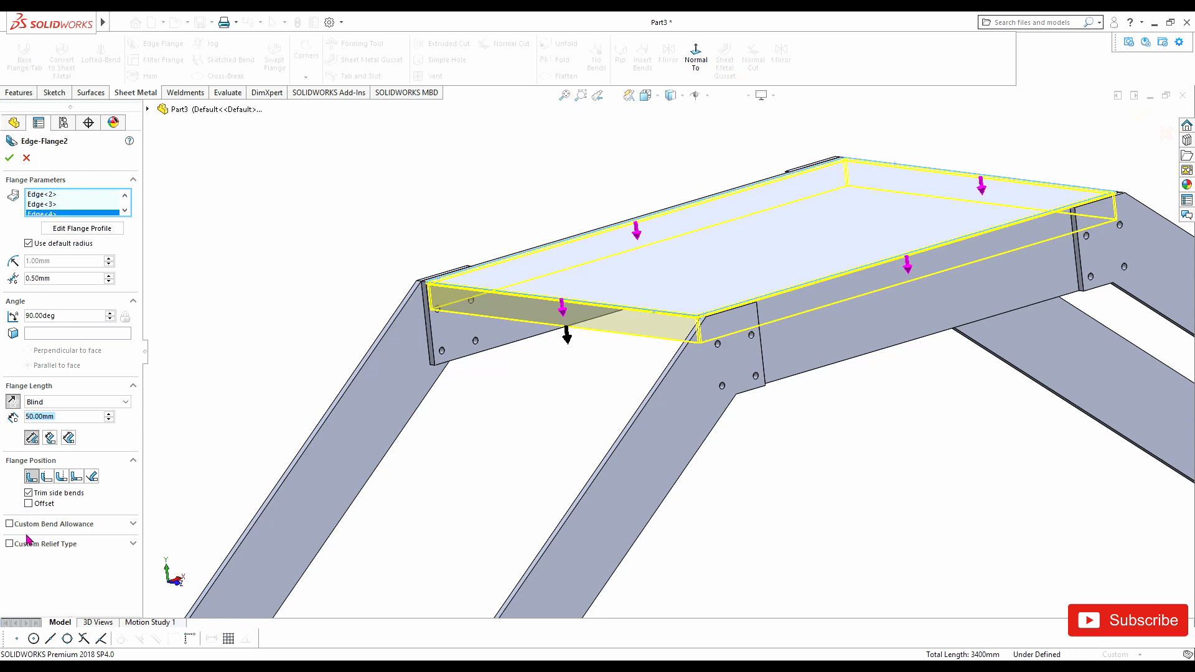
- Give the platform's edge flange a custom bend allowance with K-Factor 0.5 and a custom rectangular relief with ratio 0.5
left_click(9, 523)
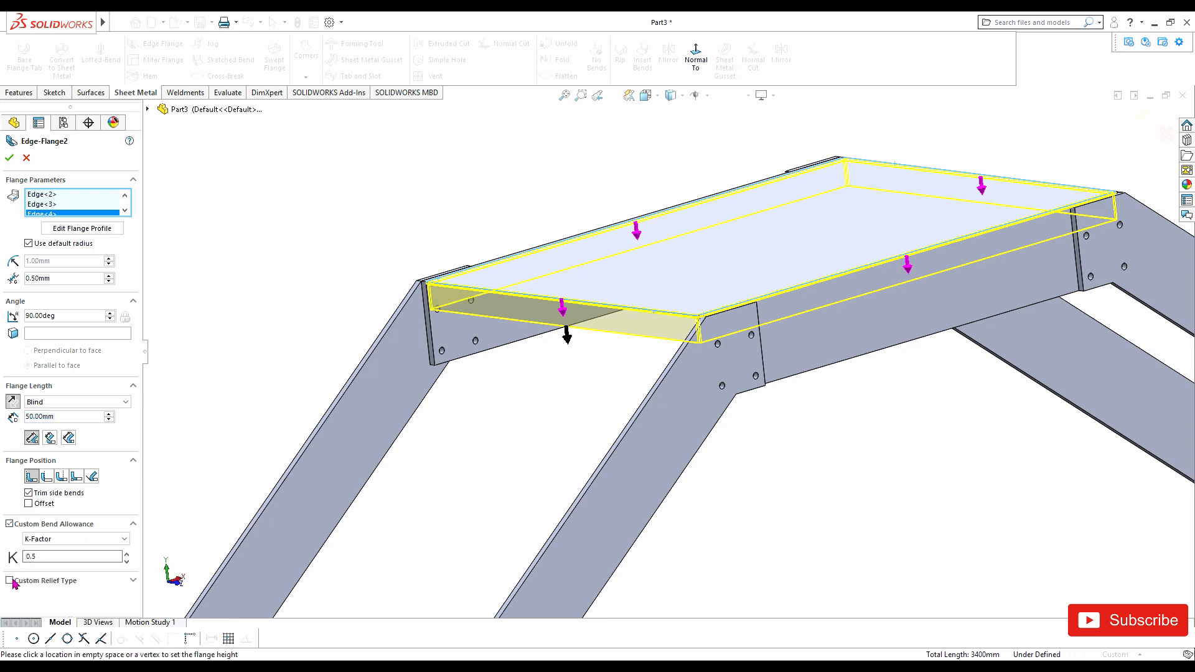
left_click(10, 581)
scroll(136, 446, "down", 2)
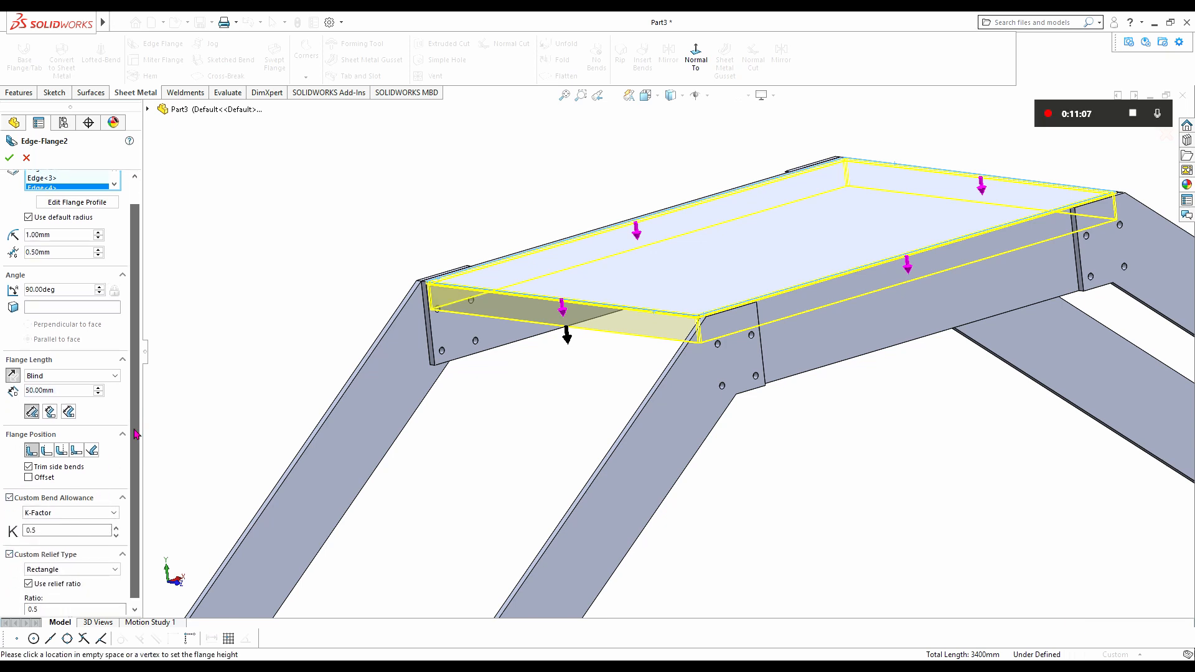
- Override the default bend radius with 2 mm and create the platform's edge flange
scroll(135, 446, "up", 1)
left_click(28, 222)
left_click_drag(63, 241, 8, 252)
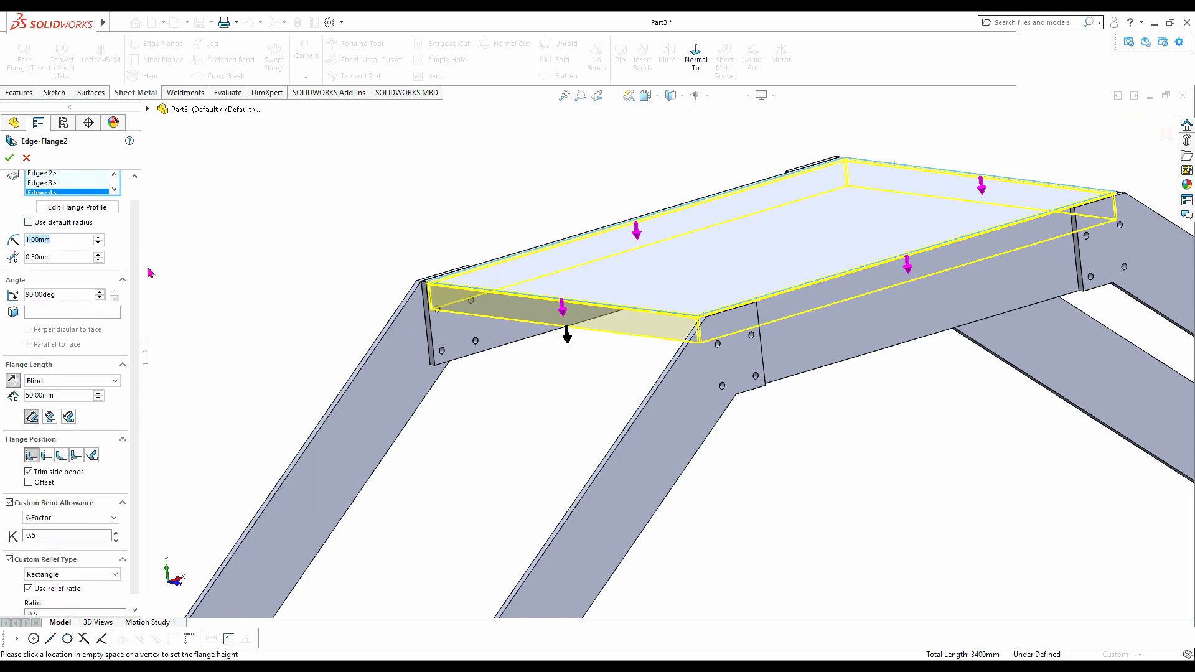
key("Return")
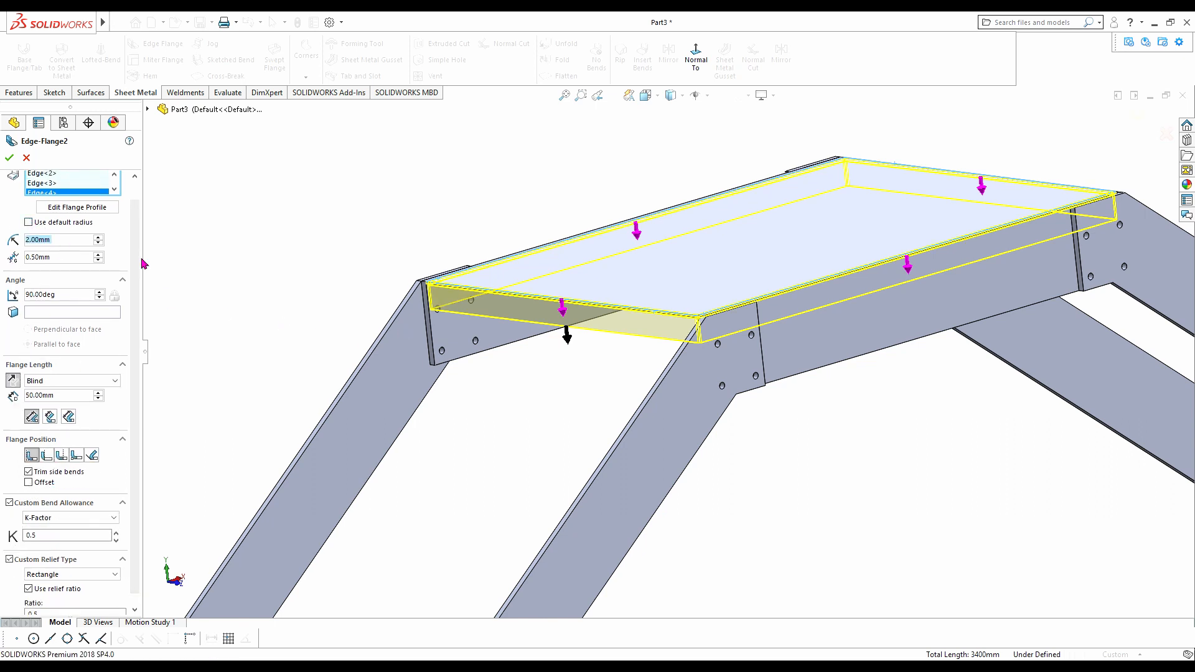
left_click(9, 158)
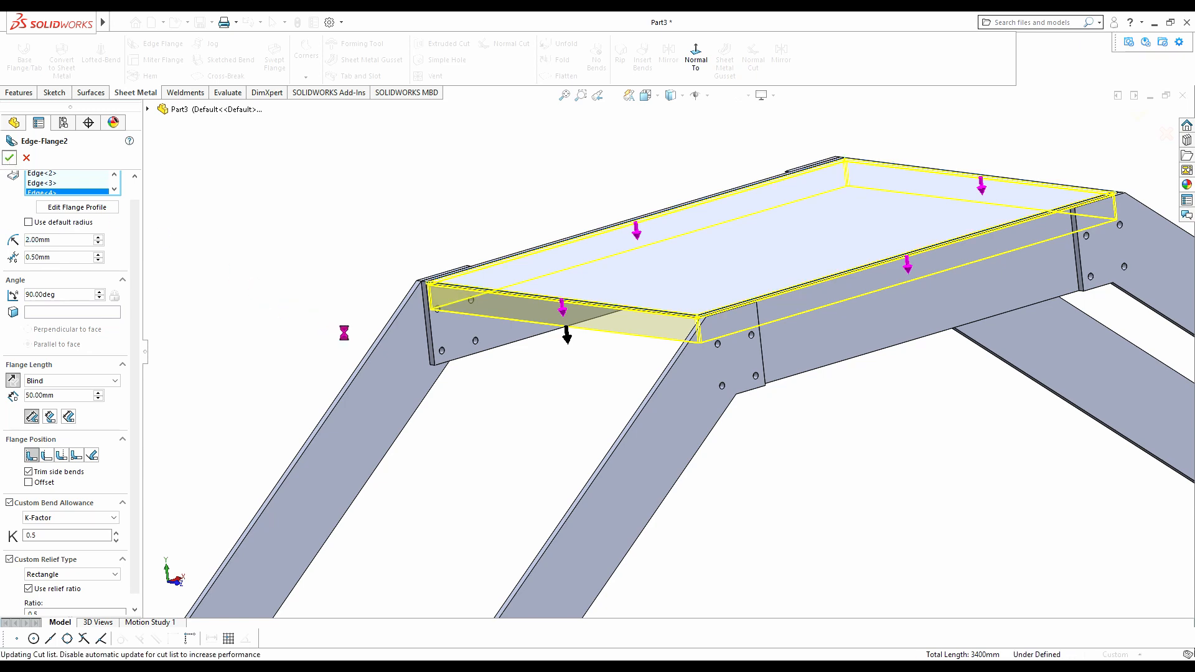
- Start a sketch on the flat face of one inclined leg that faces the opposite leg, viewed normal to it
scroll(824, 397, "up", 4)
middle_click_drag(824, 398, 726, 409)
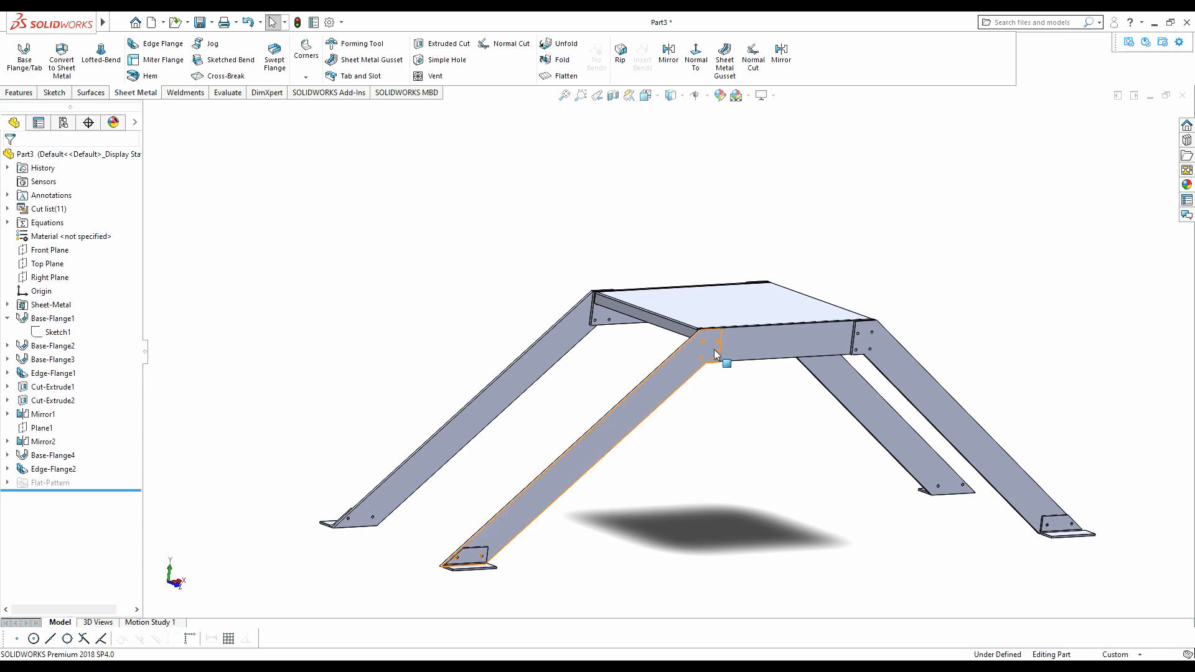
scroll(660, 317, "down", 6)
middle_click_drag(669, 340, 891, 390)
scroll(689, 368, "up", 5)
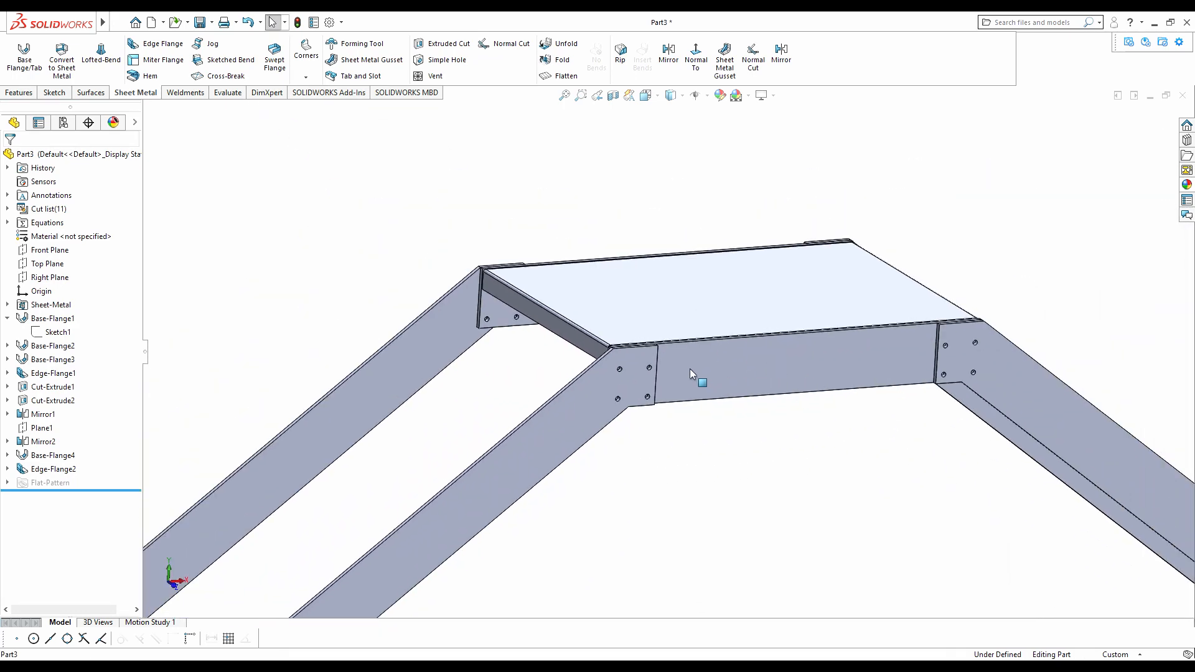
middle_click_drag(604, 385, 646, 547)
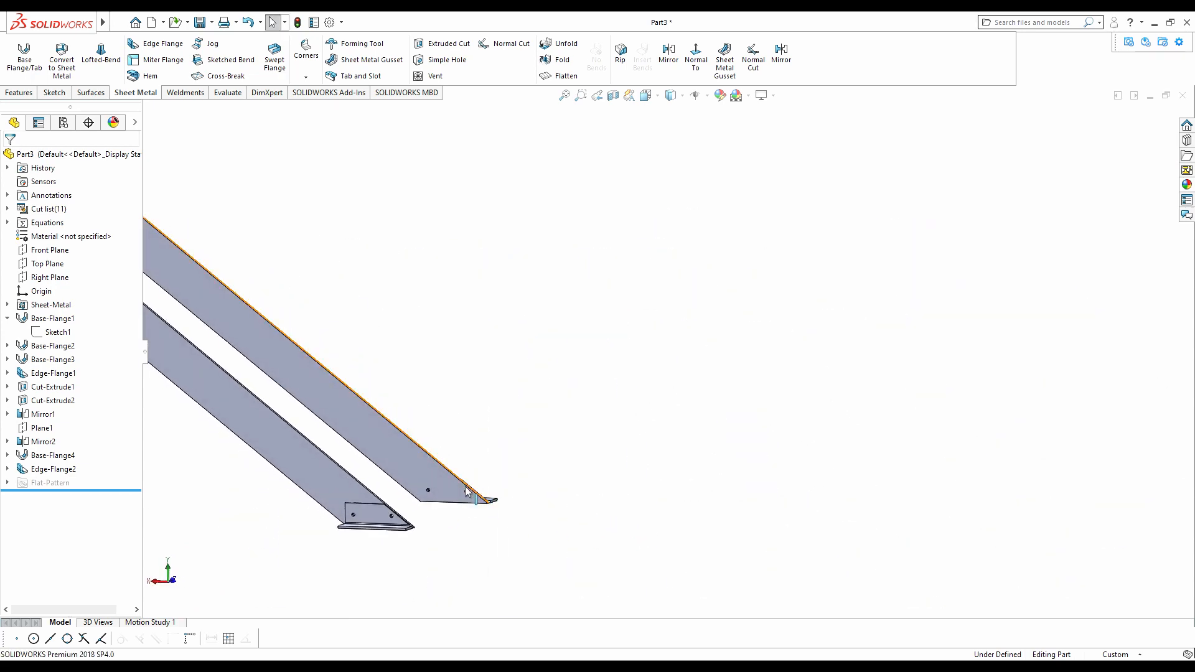
left_click(427, 472)
left_click(487, 439)
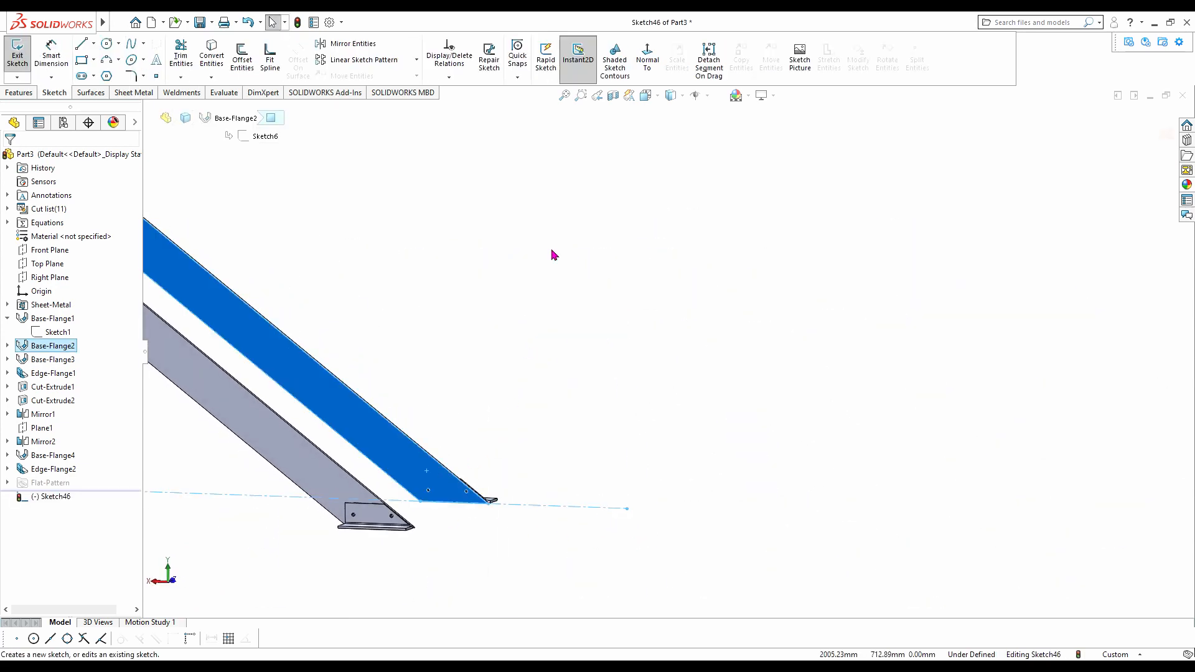
left_click(648, 59)
- Sketch a horizontal line across the leg between its two sloping edges, about 143 mm above its bottom edge
scroll(835, 405, "down", 6)
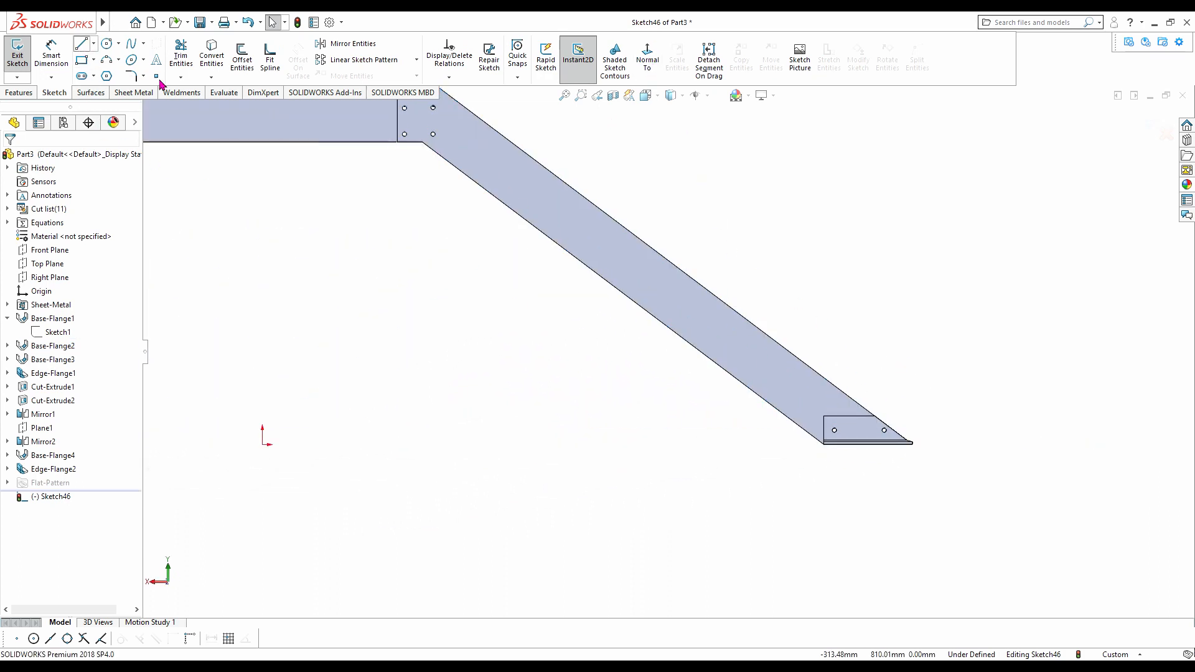
key("l")
scroll(862, 394, "down", 5)
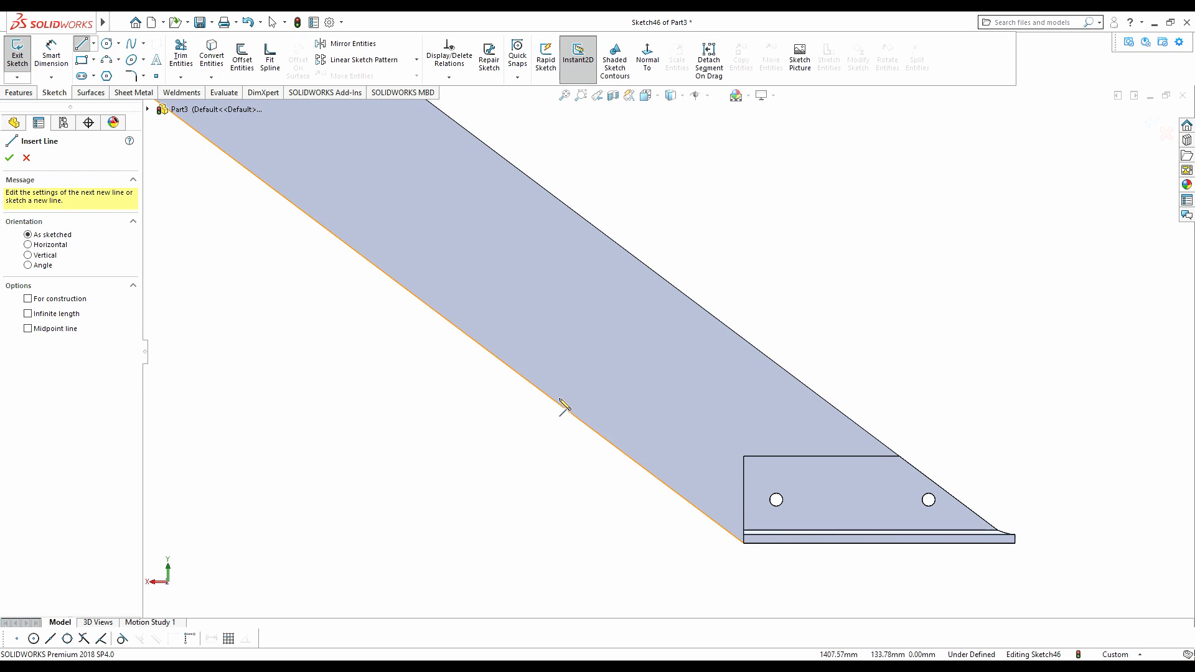
left_click(536, 387)
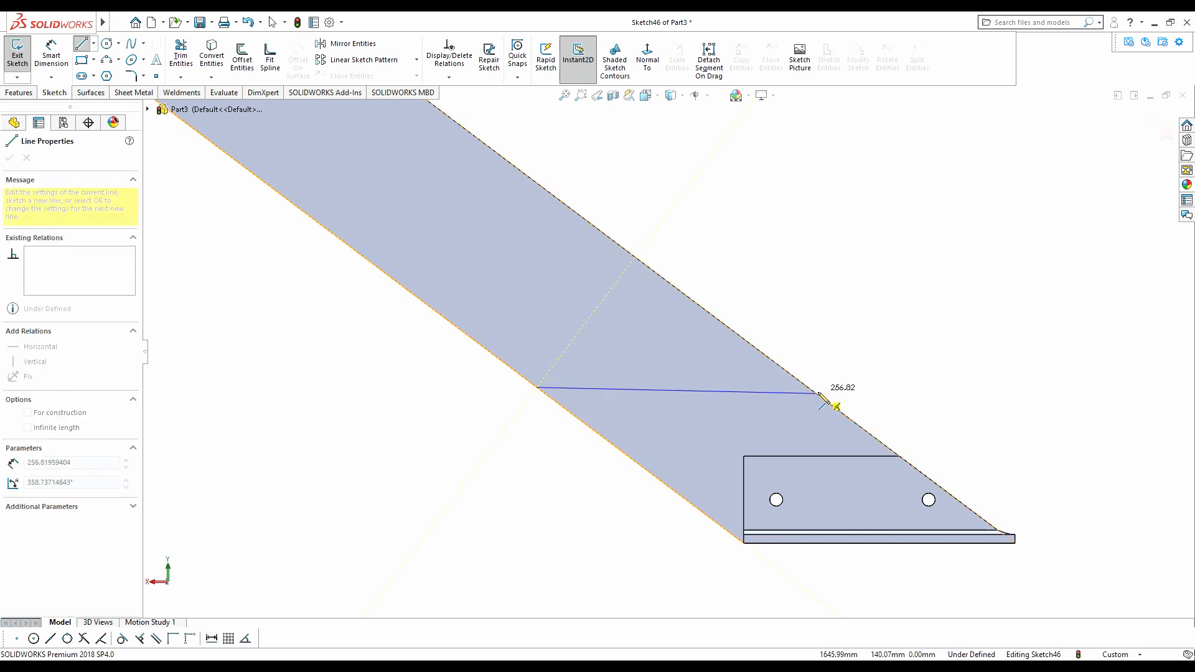
left_click(808, 387)
key("Escape")
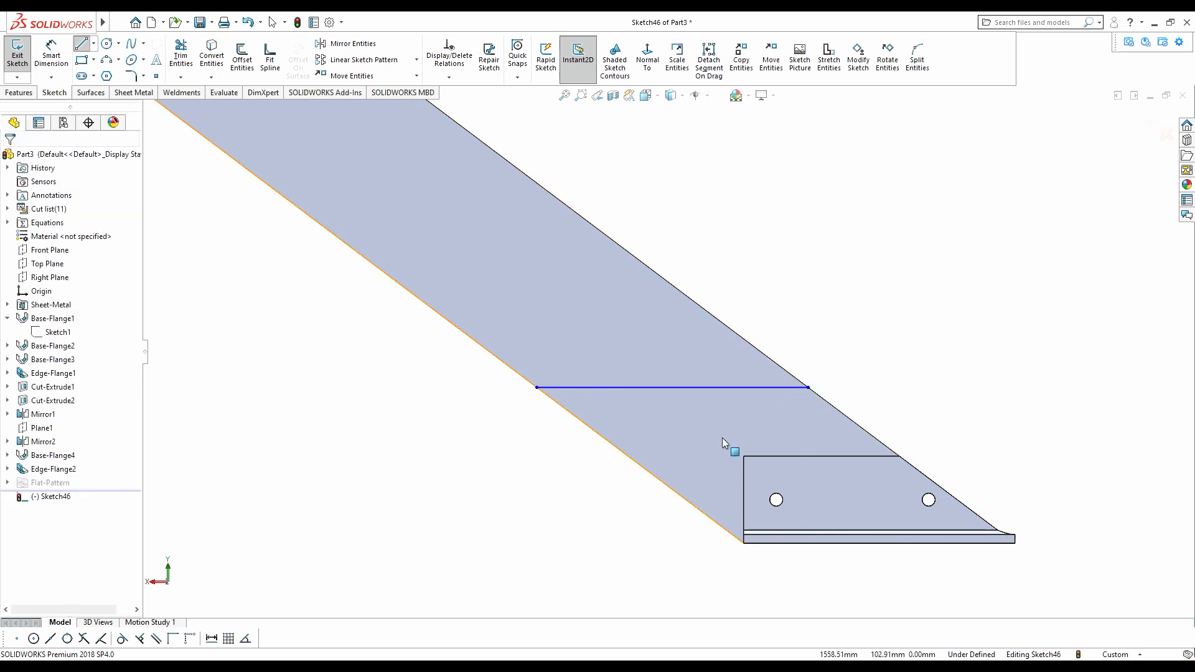
- Dimension the line's height above the leg's bottom edge as 265 mm
scroll(721, 438, "up", 5)
middle_click_drag(747, 428, 715, 457)
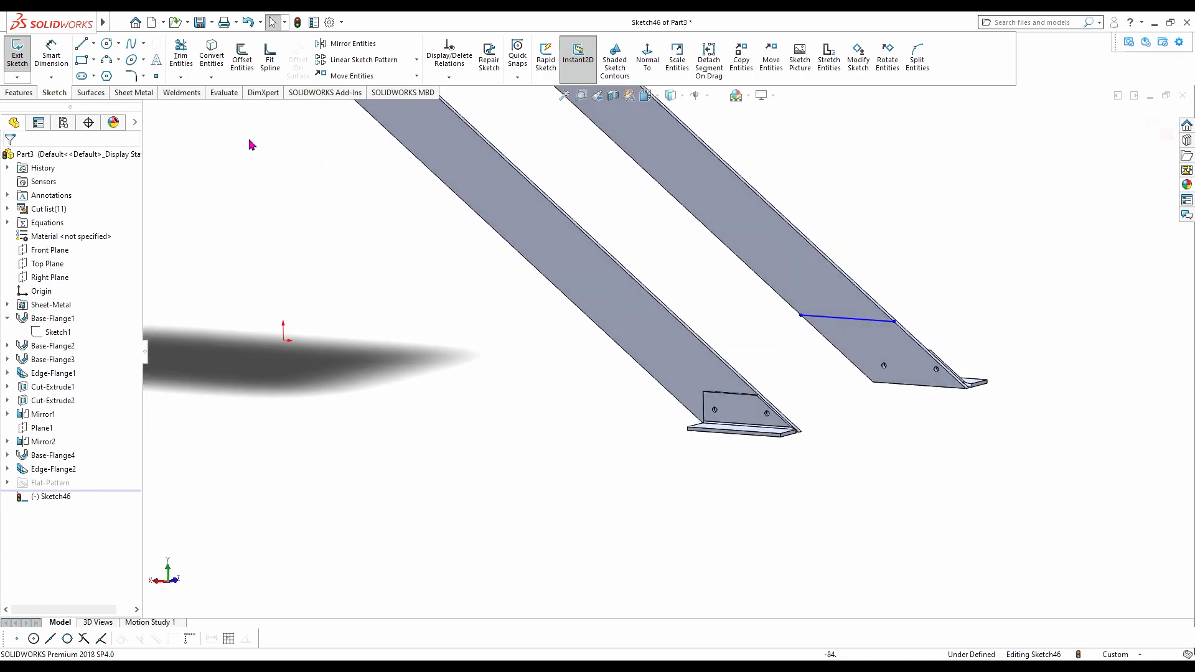
left_click(51, 56)
scroll(915, 355, "up", 4)
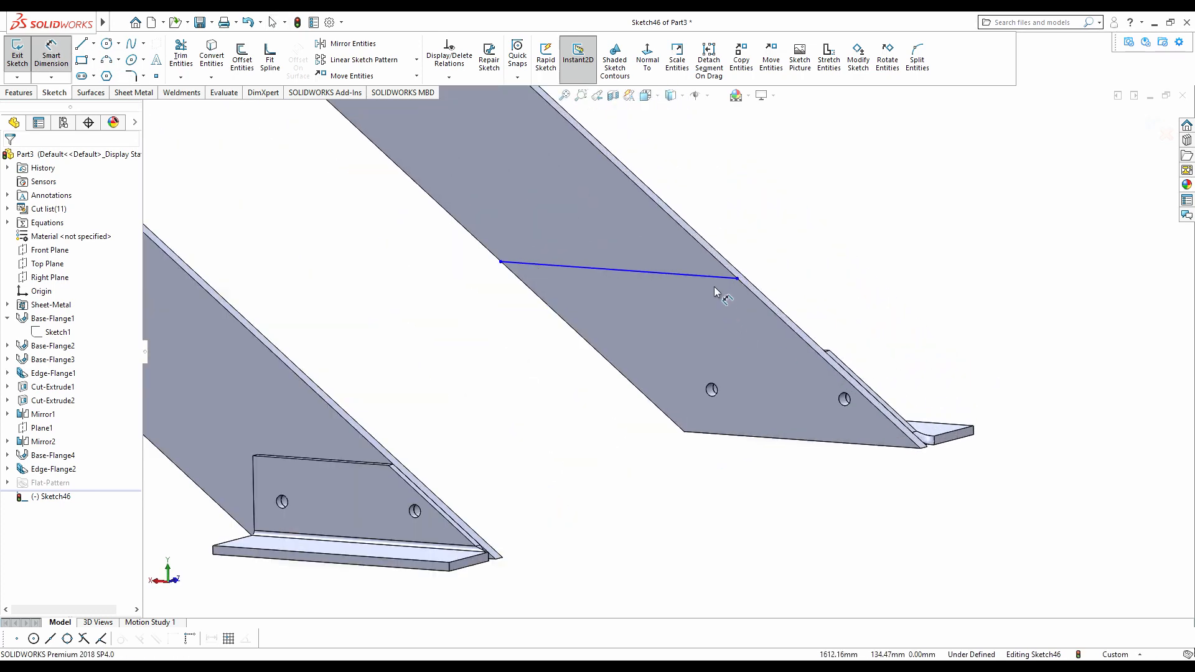
left_click(714, 282)
left_click(719, 435)
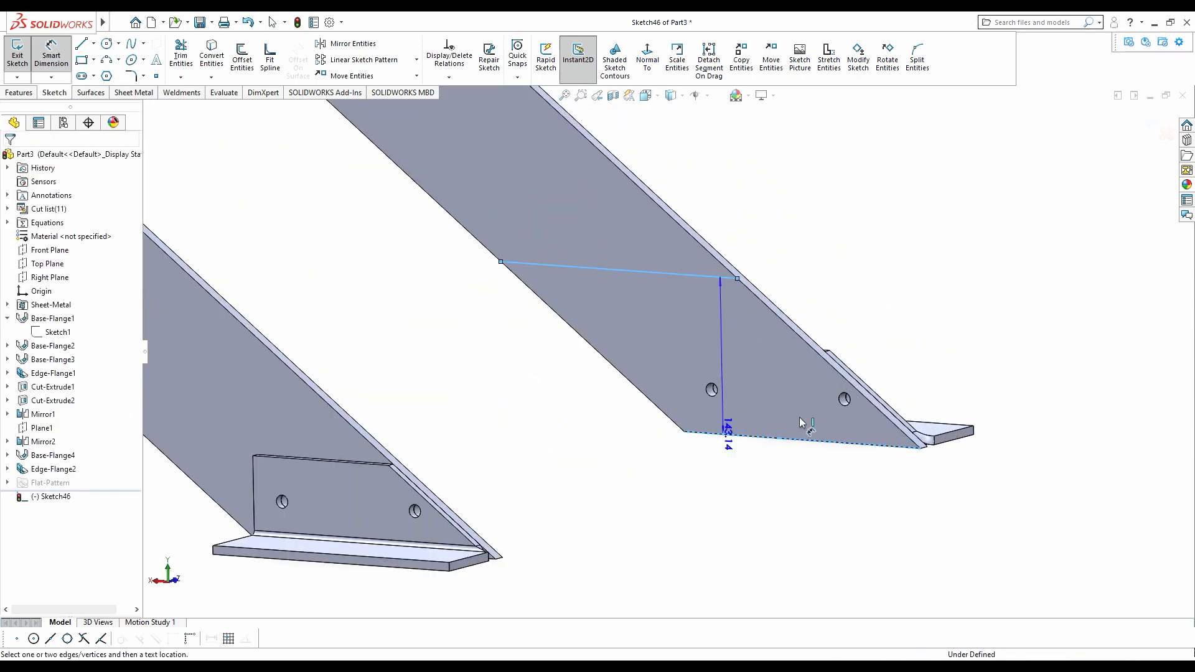
left_click(972, 375)
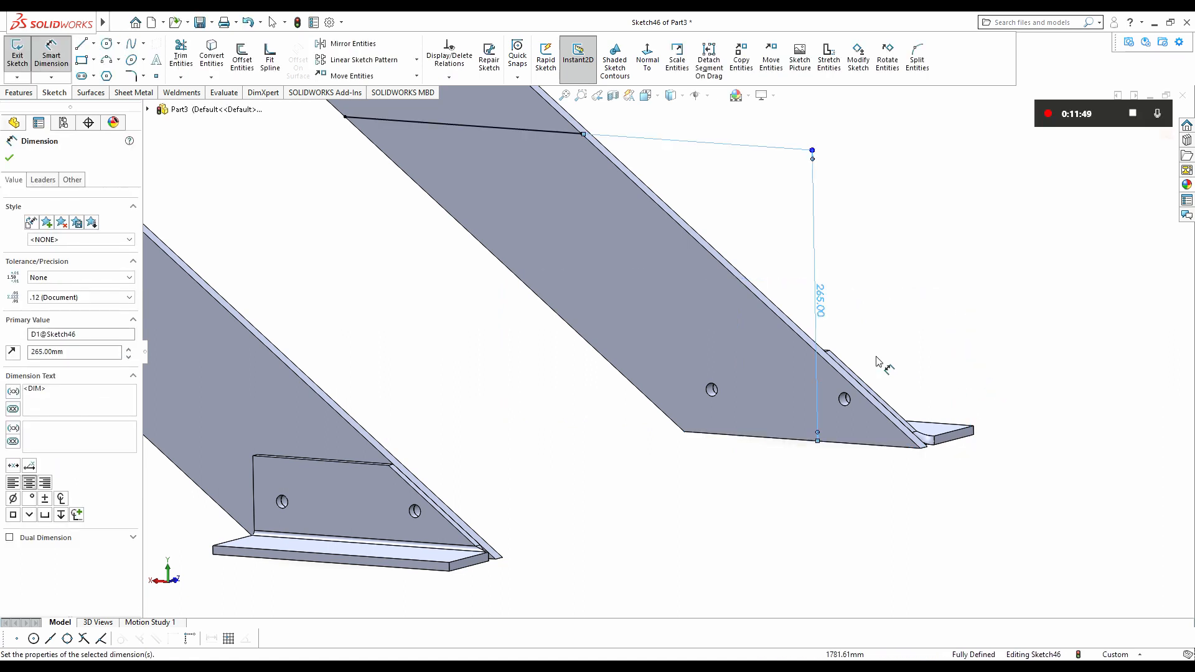
- Set the line's height above the leg's bottom edge to 250 mm
scroll(877, 358, "down", 5)
scroll(840, 361, "down", 3)
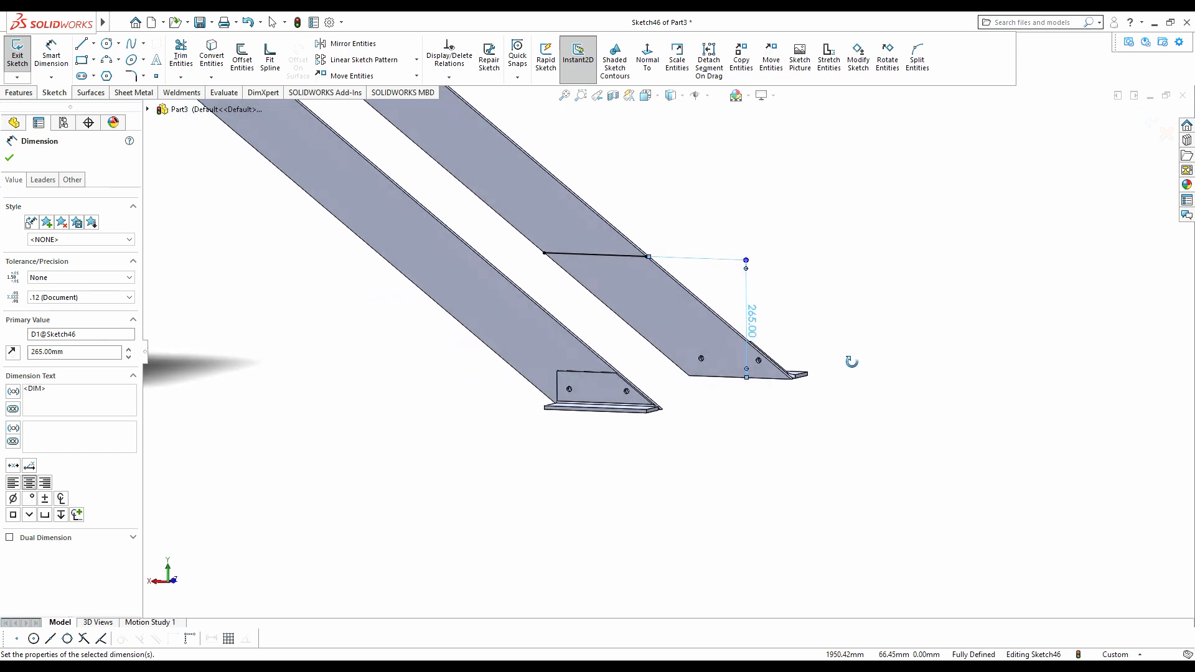
middle_click_drag(829, 352, 677, 292)
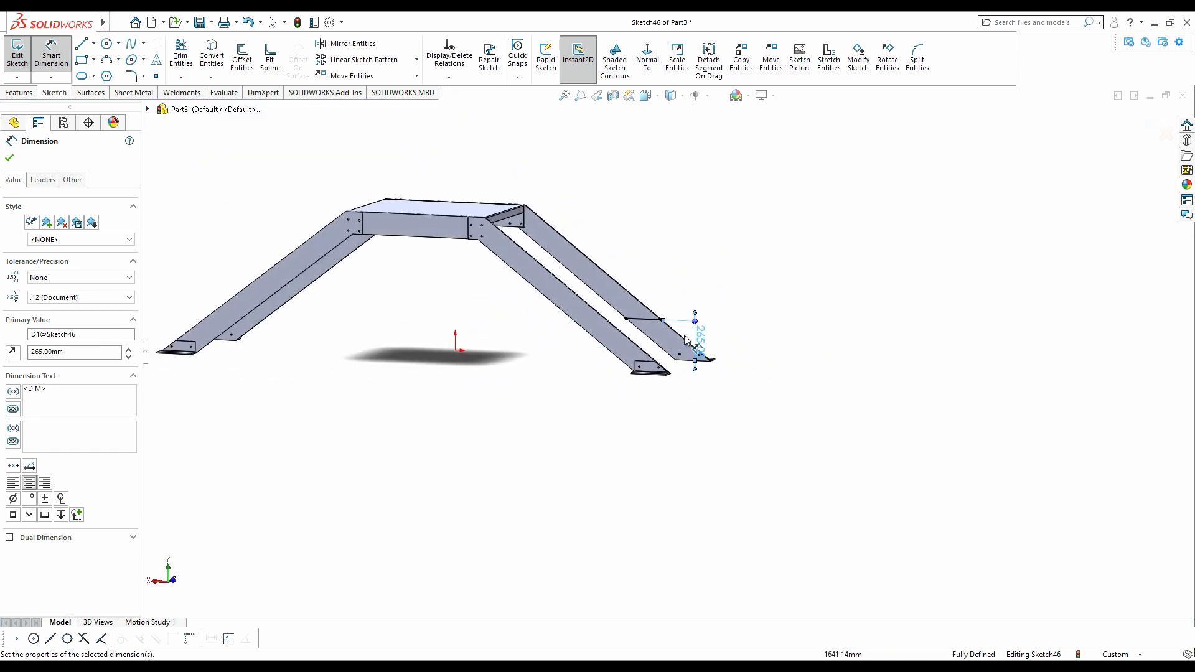
scroll(730, 353, "up", 4)
double_click(712, 356)
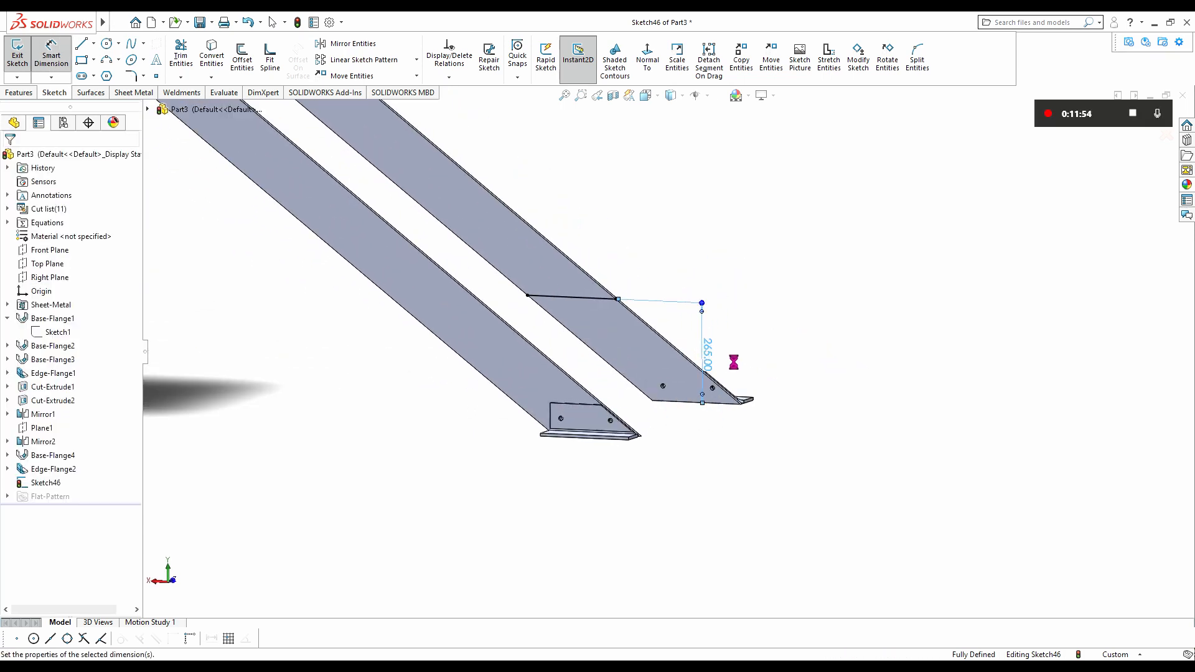
type("250")
key("Return")
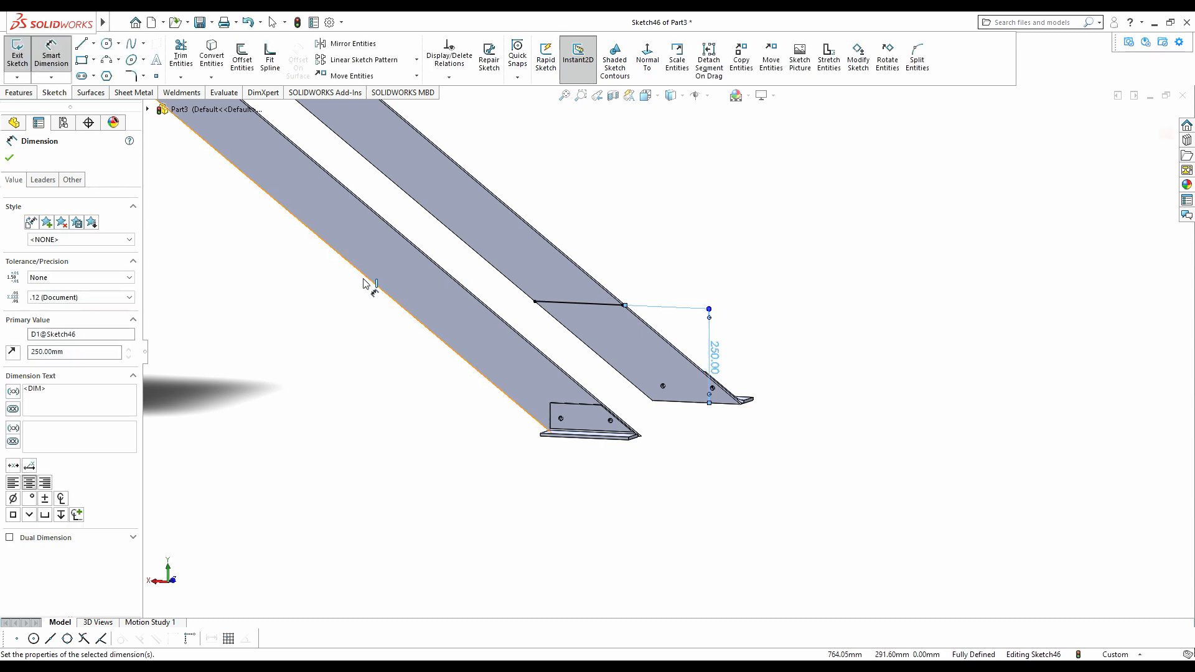
scroll(373, 286, "down", 3)
left_click(10, 159)
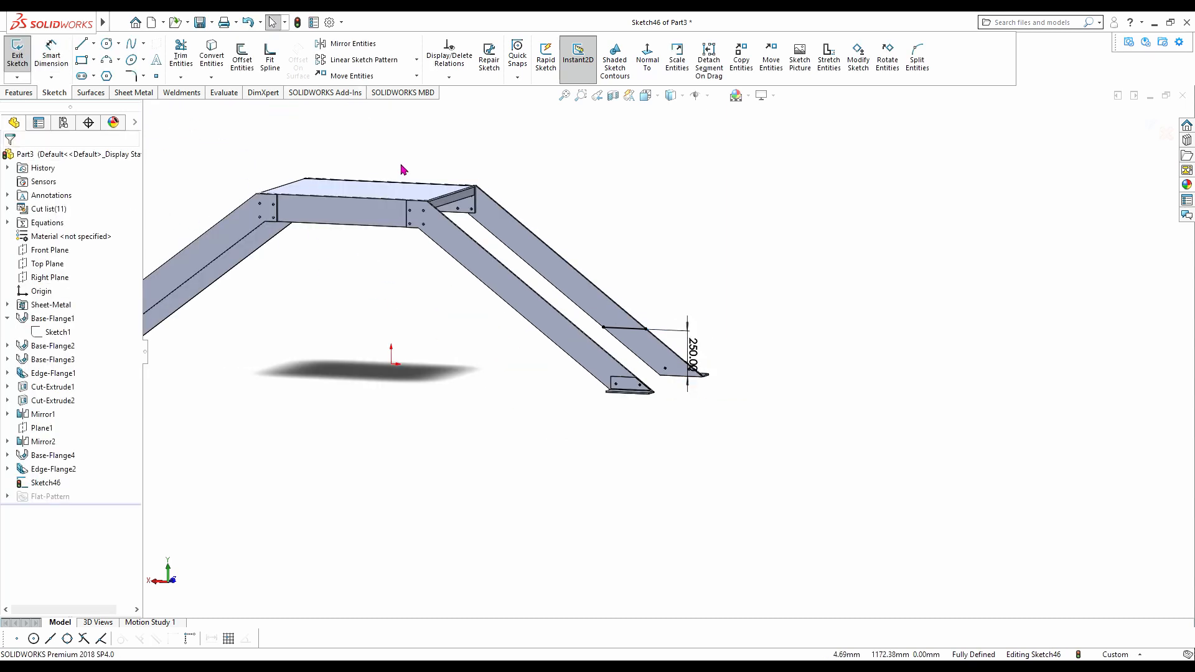
- Start a base flange from the sketched line, extending Up To Surface to the inner face of the opposite leg
middle_click_drag(607, 347, 574, 374)
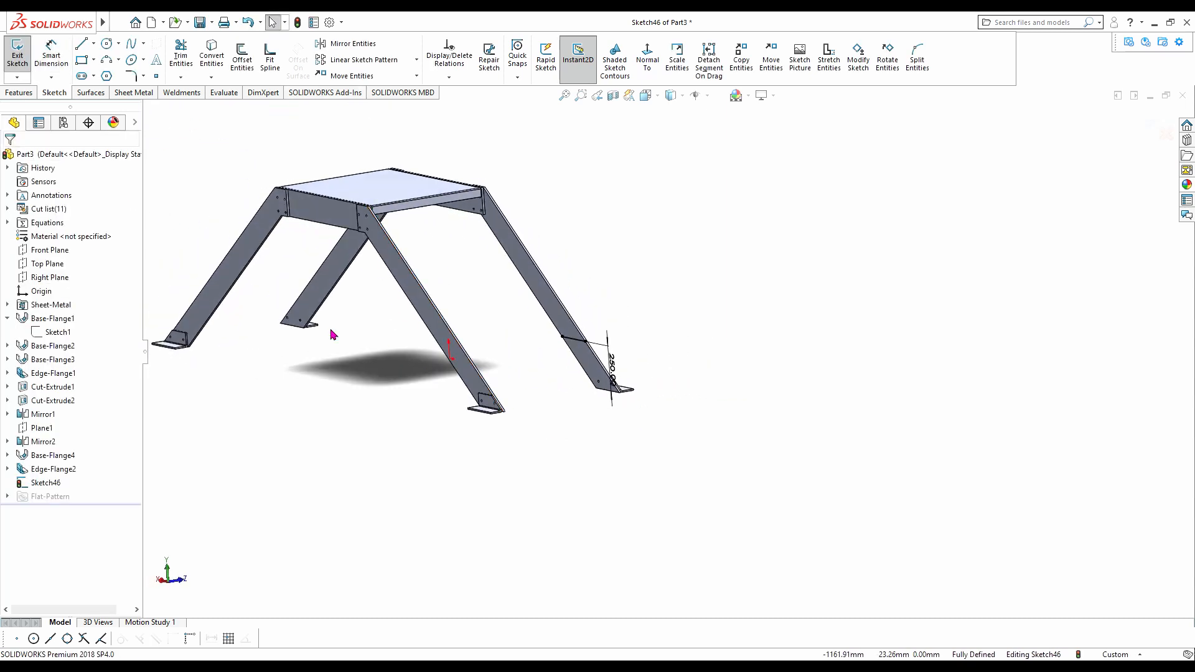
left_click(130, 93)
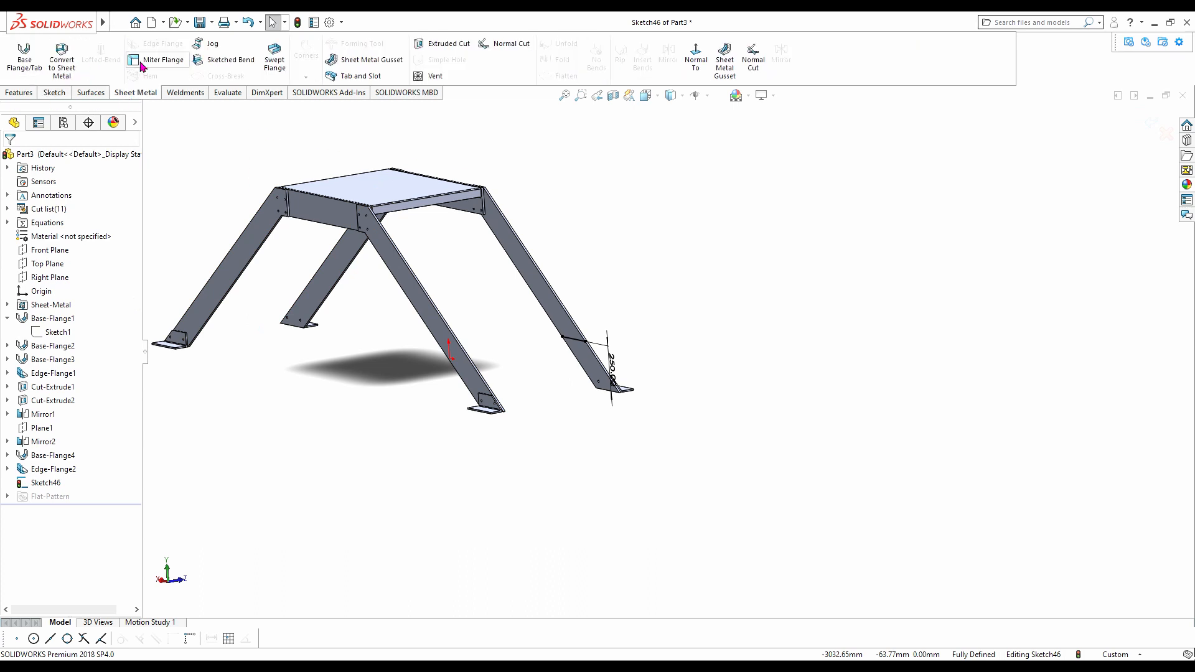
left_click(31, 64)
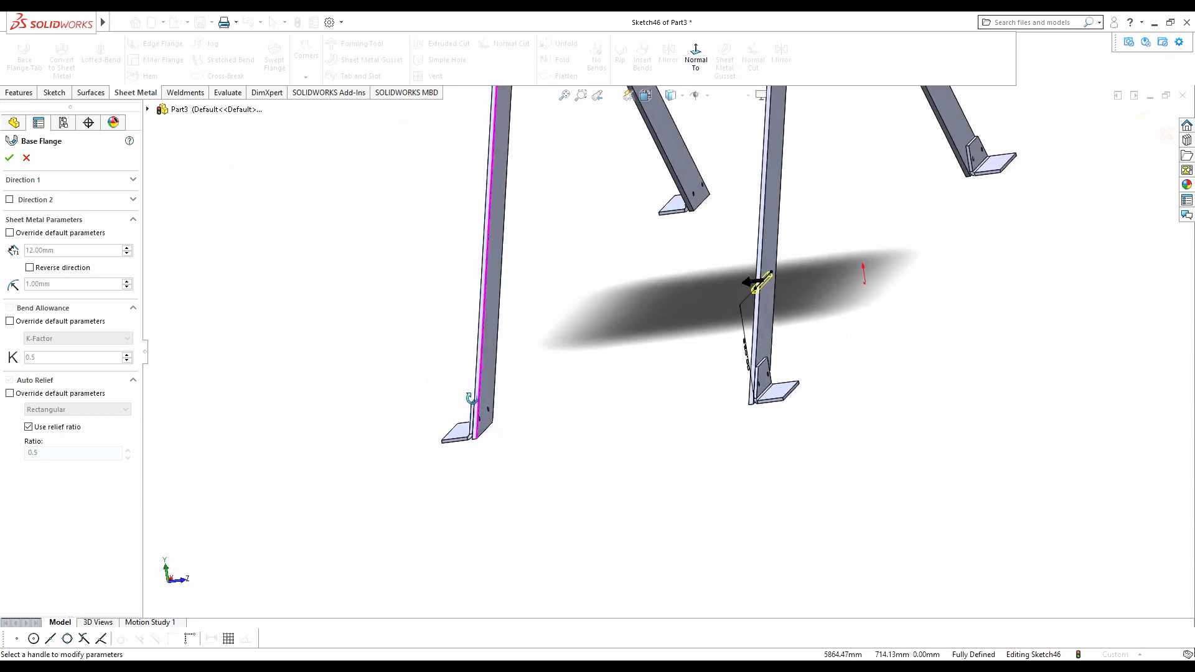
left_click(42, 181)
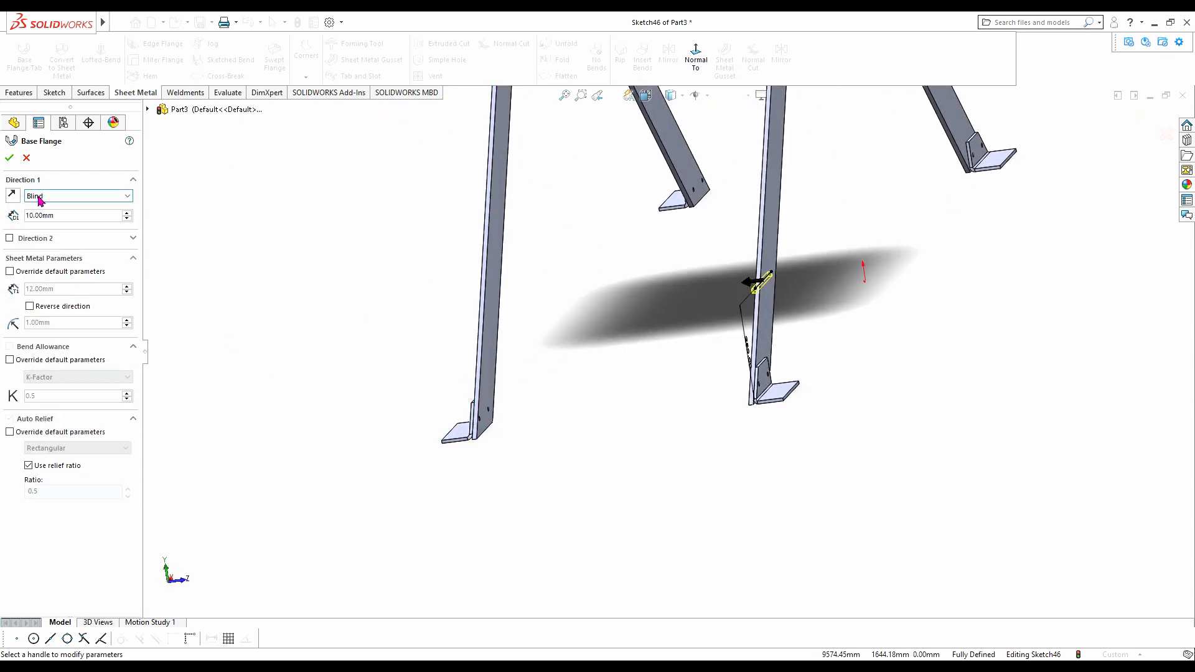
left_click(58, 223)
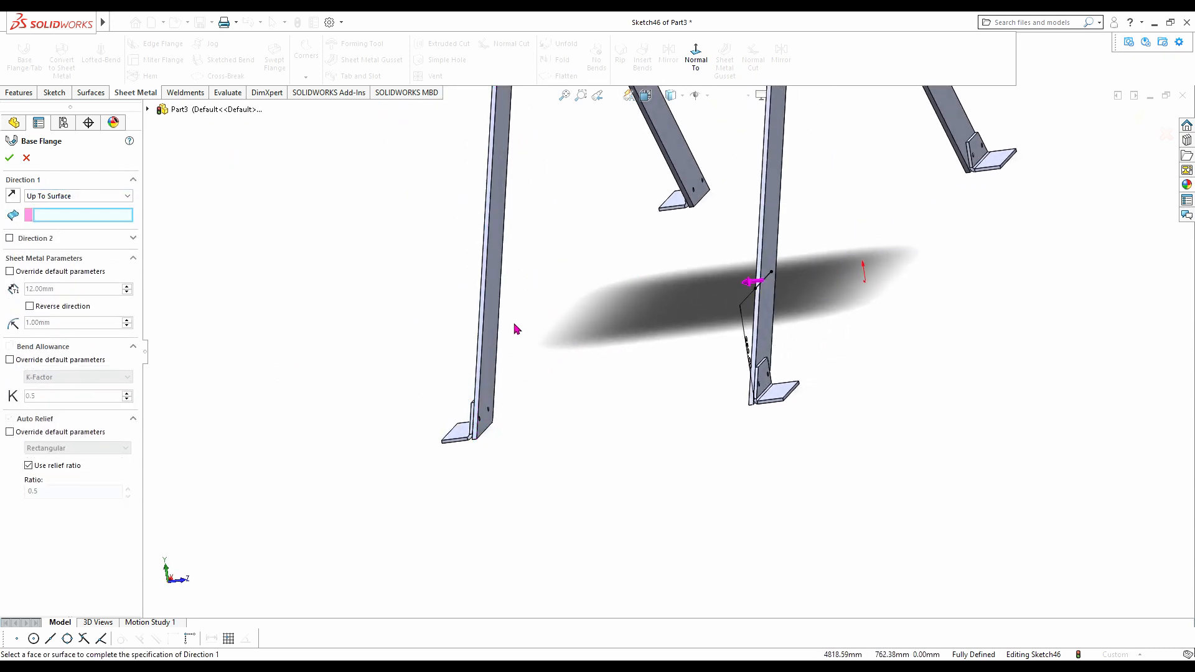
left_click(494, 323)
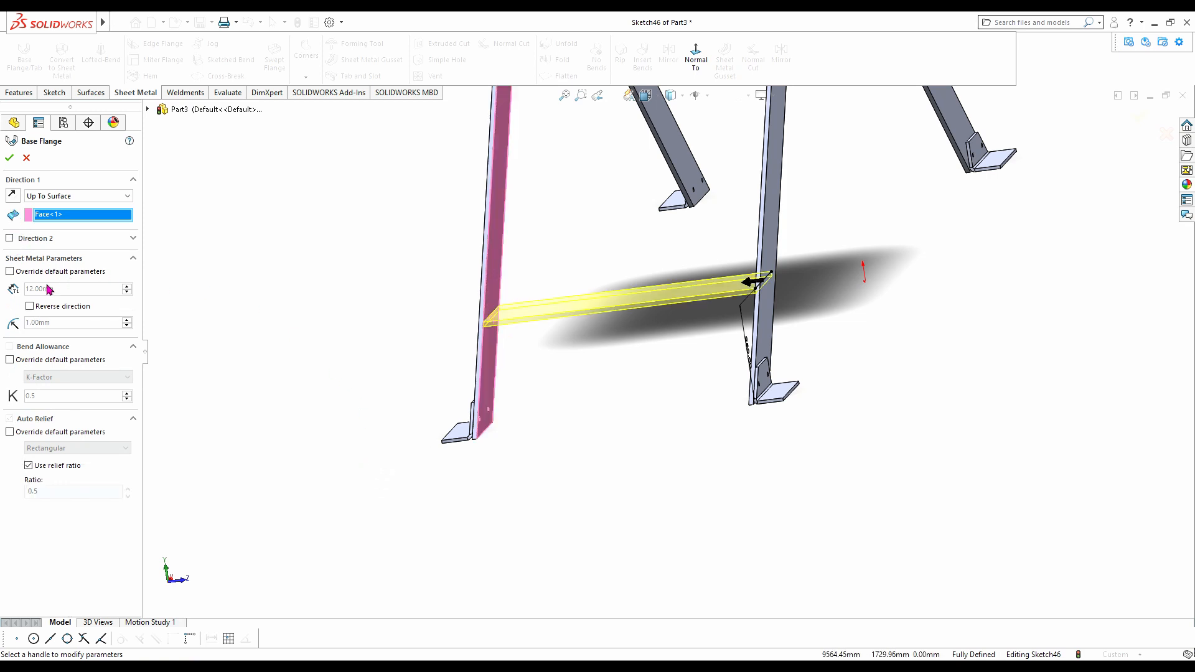
- Override the tread's sheet metal defaults with 4 mm thickness and a 2 mm bend radius
left_click_drag(61, 298, 15, 297)
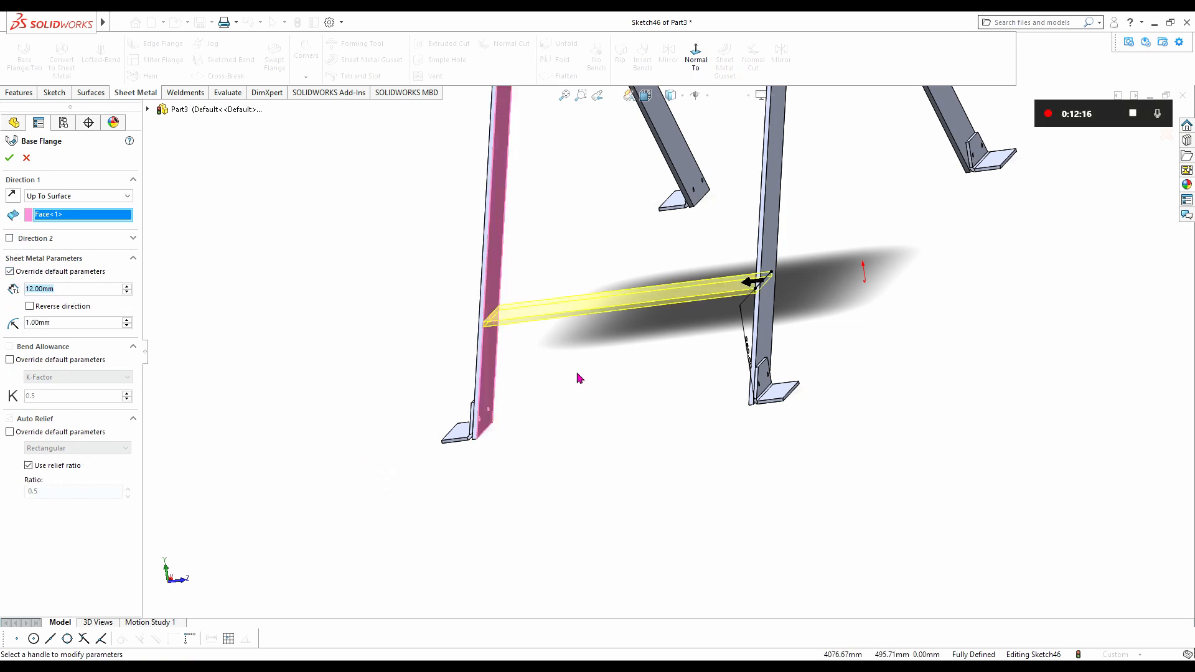
type("4")
key("Return")
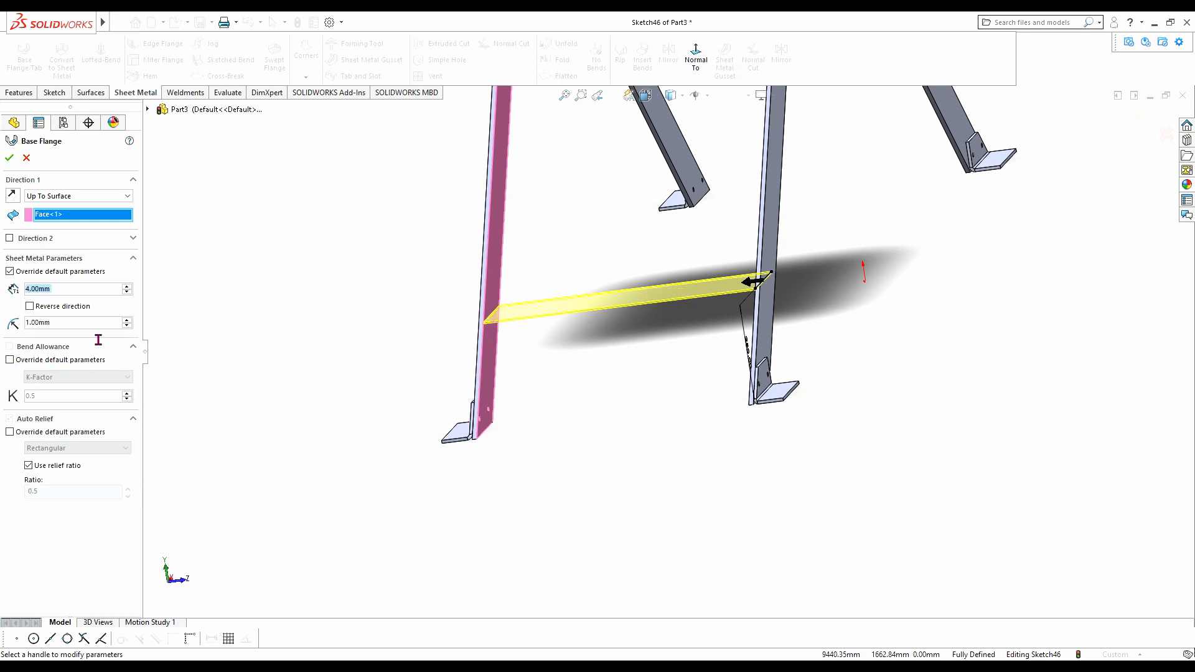
left_click_drag(61, 336, 20, 334)
type("2")
key("Return")
- Override the tread's bend allowance with K-Factor 0.5 and its auto relief with Rectangular, ratio 0.5, and create the base flange
left_click(10, 360)
left_click(10, 432)
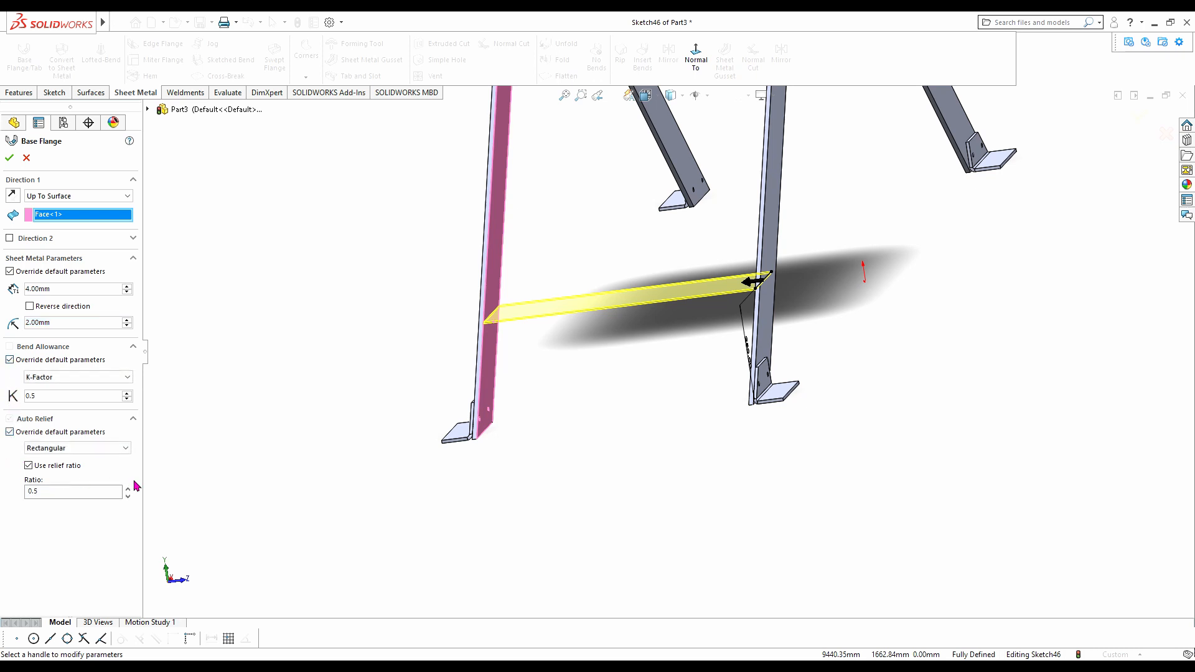
left_click(9, 160)
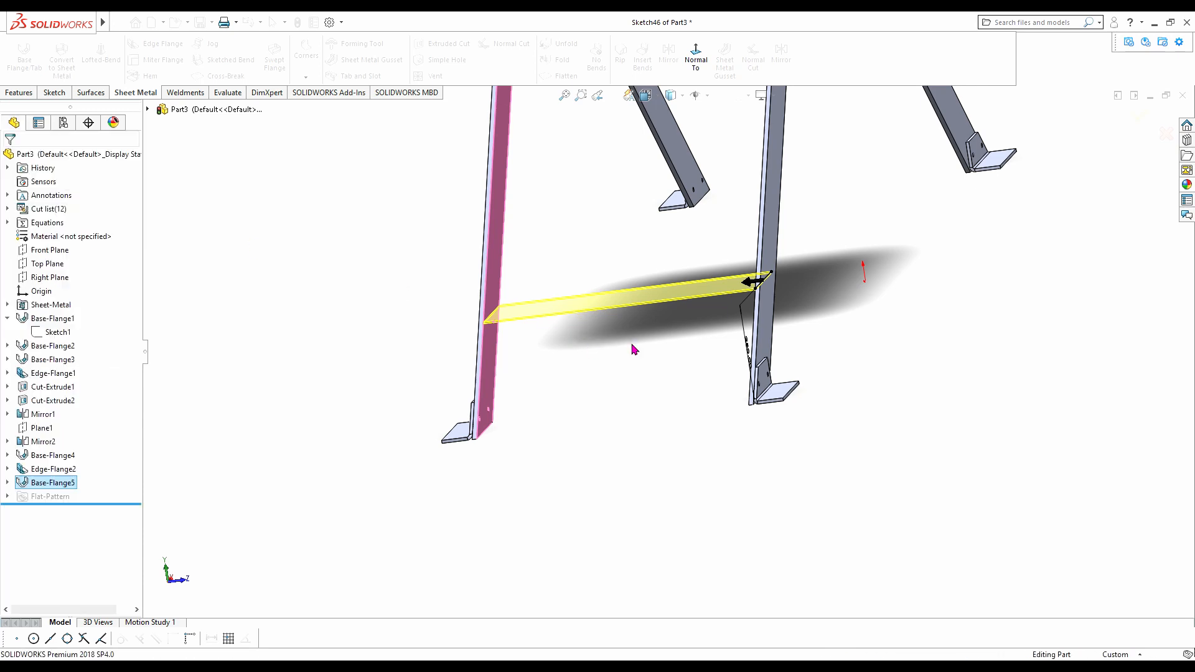
- Start an edge flange on the long front edge of the stair tread
scroll(728, 298, "down", 5)
middle_click_drag(735, 319, 679, 387)
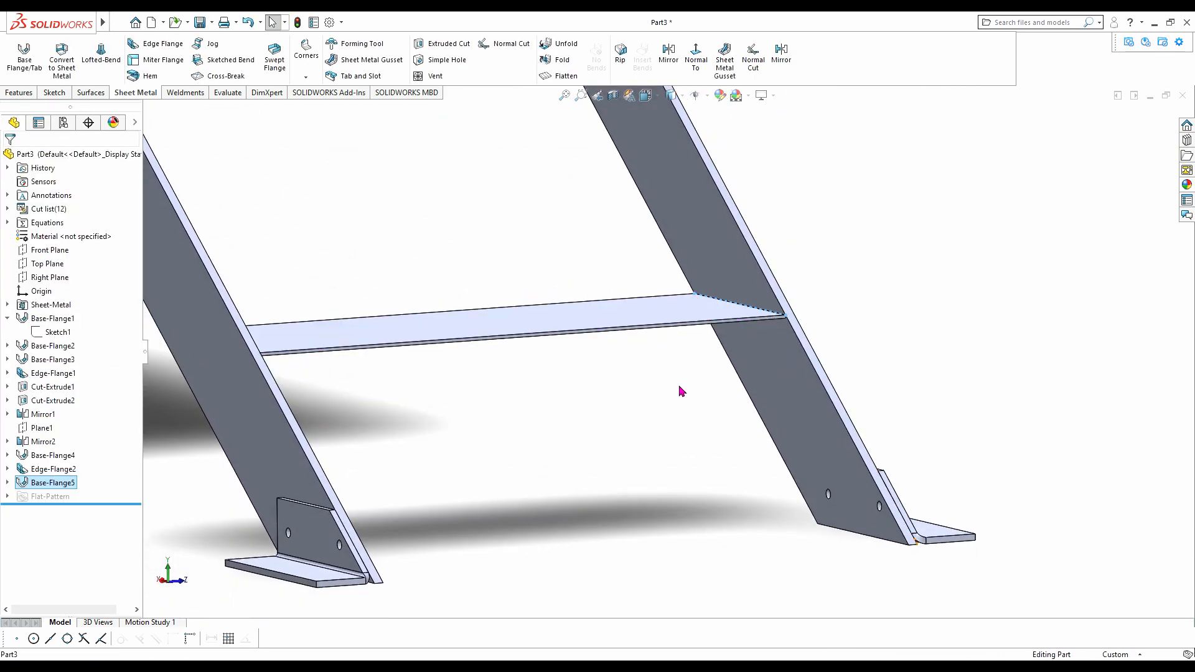
left_click(652, 400)
middle_click_drag(632, 343, 606, 347)
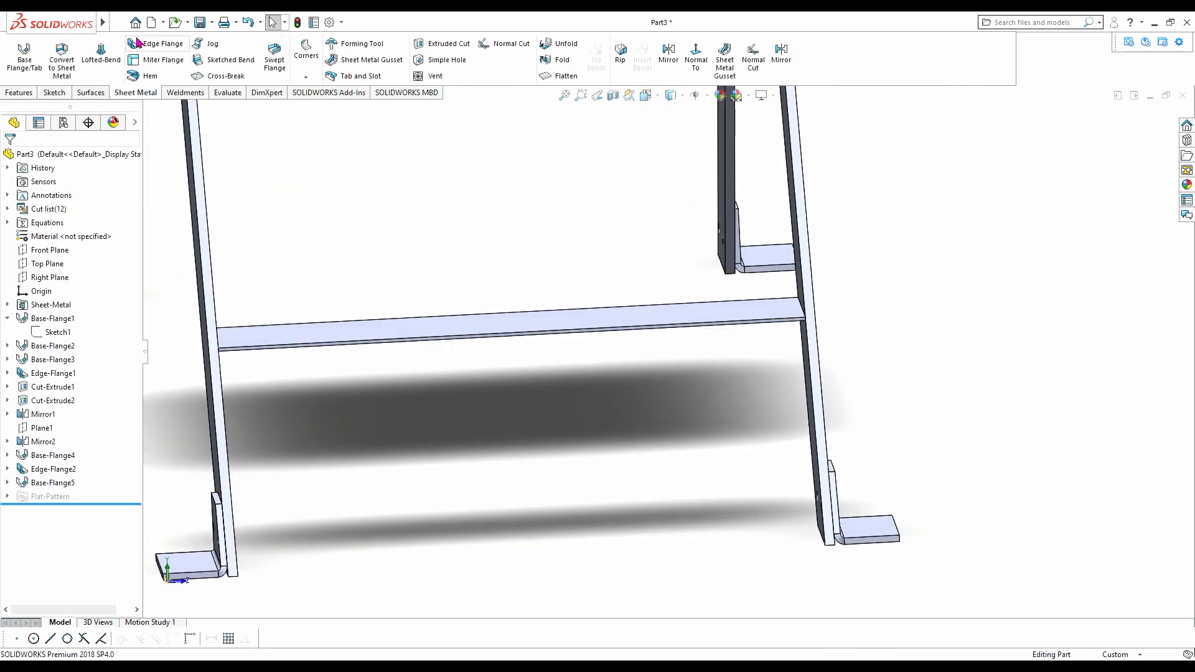
left_click(153, 59)
left_click(160, 44)
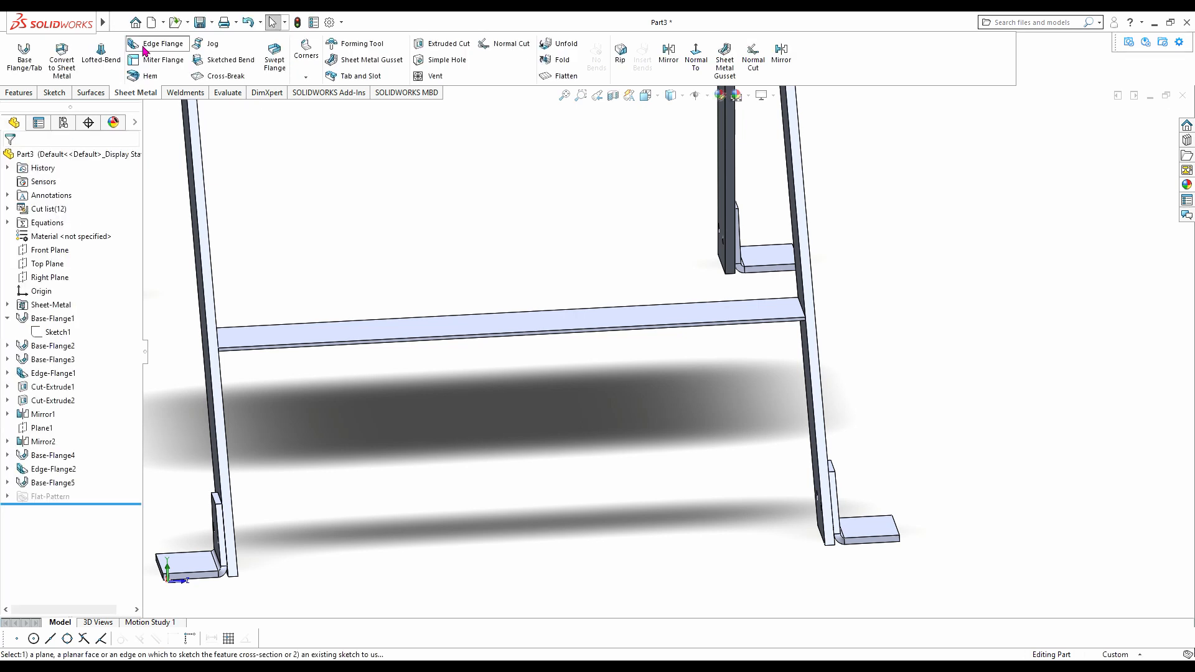
scroll(776, 336, "down", 3)
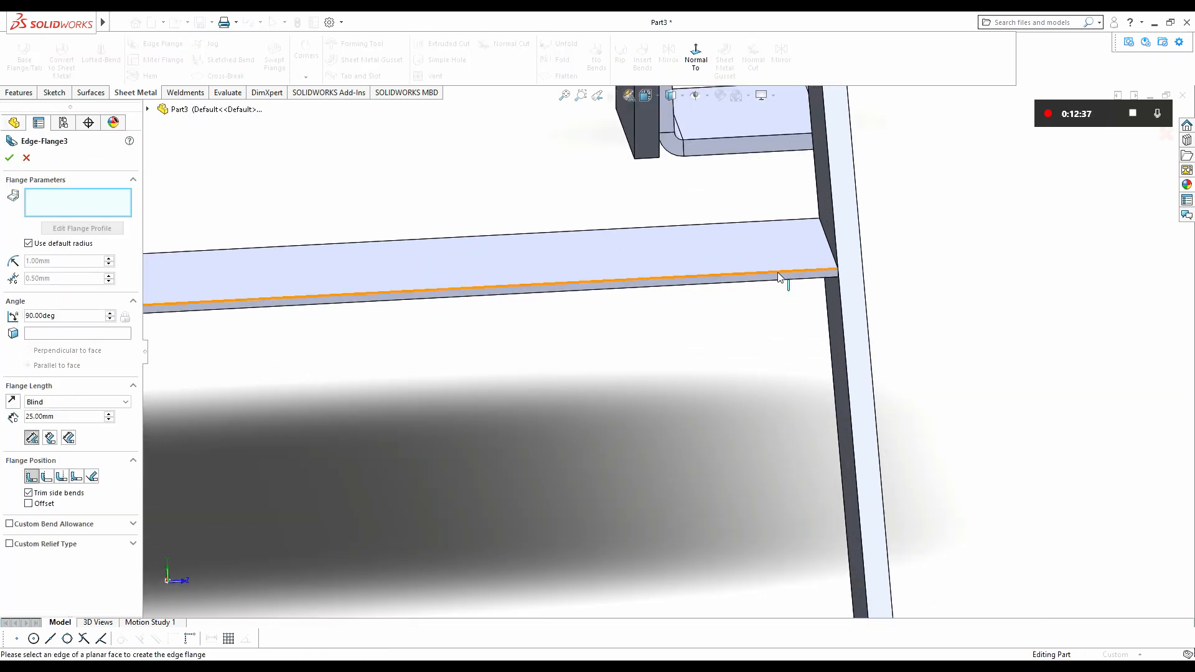
left_click(781, 278)
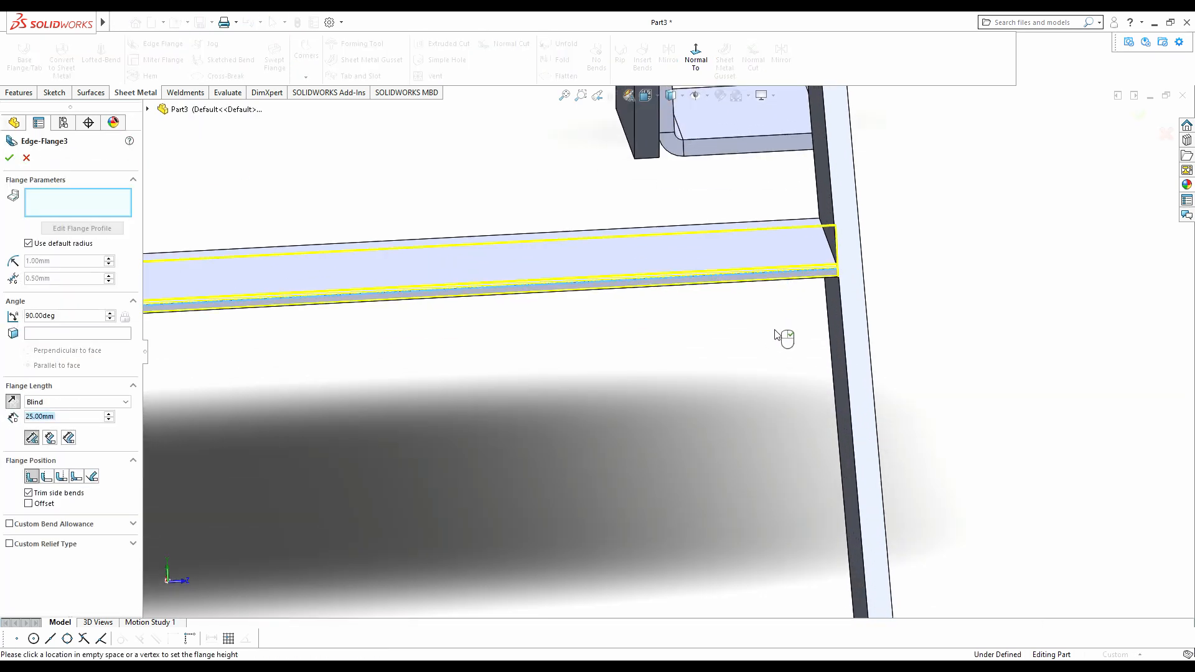
- Point the flange downward and add the tread's remaining three top edges so the flange runs around all four sides
left_click(834, 260)
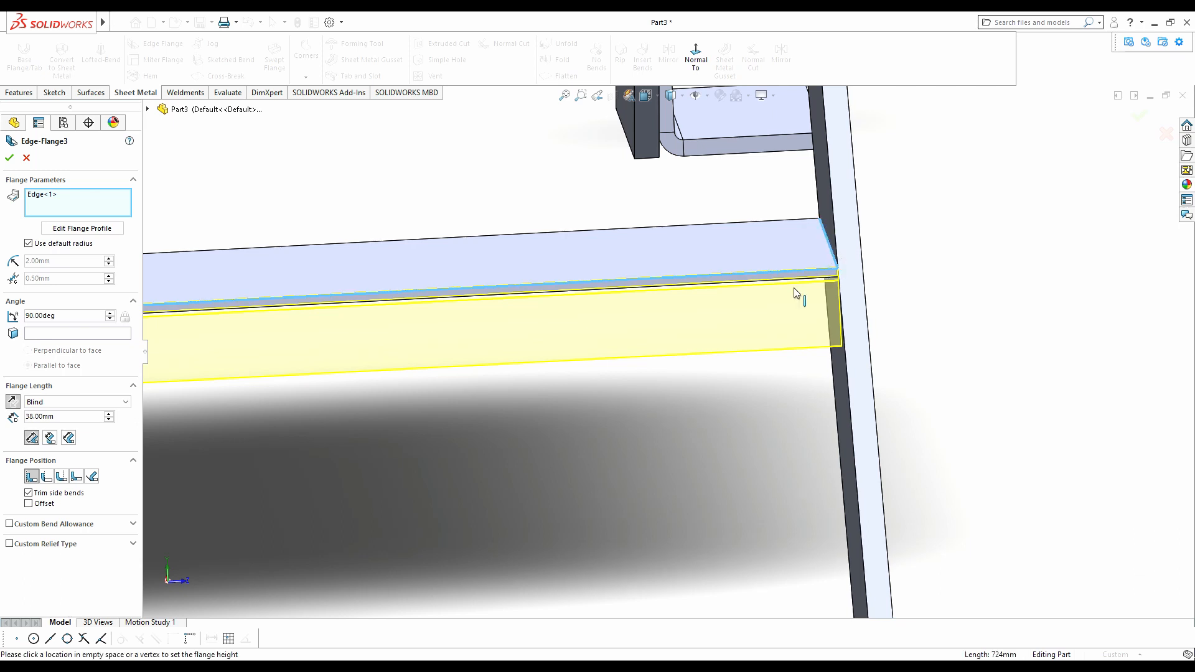
left_click(659, 225)
scroll(498, 312, "up", 5)
middle_click_drag(366, 350, 326, 392)
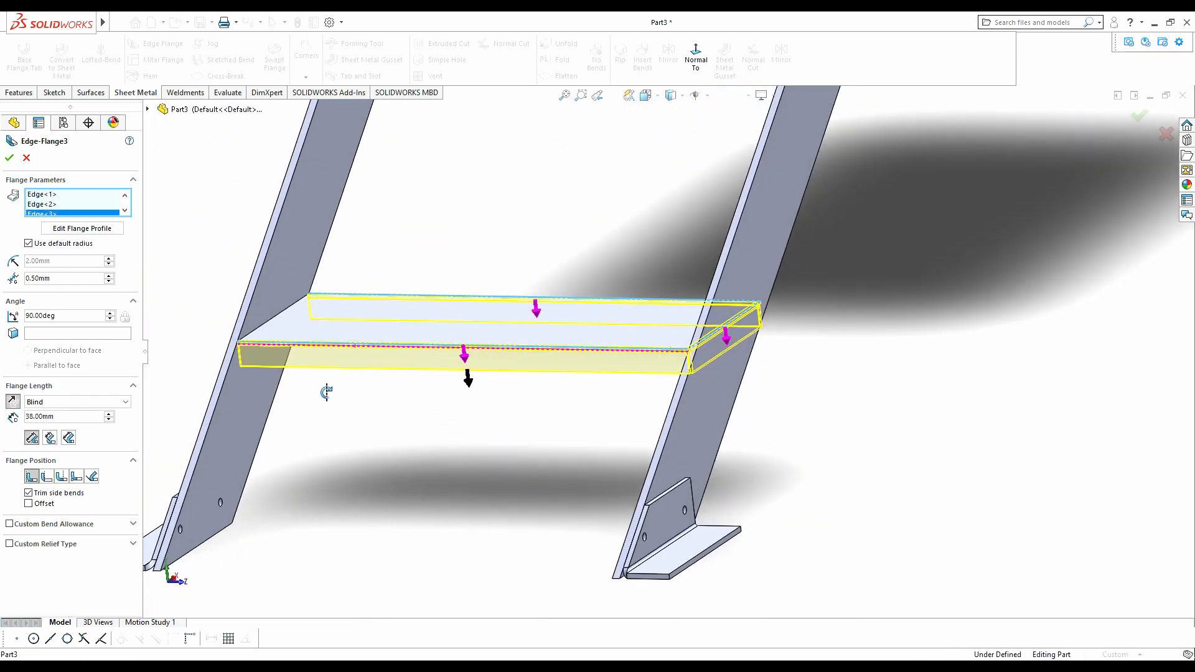
scroll(259, 352, "down", 6)
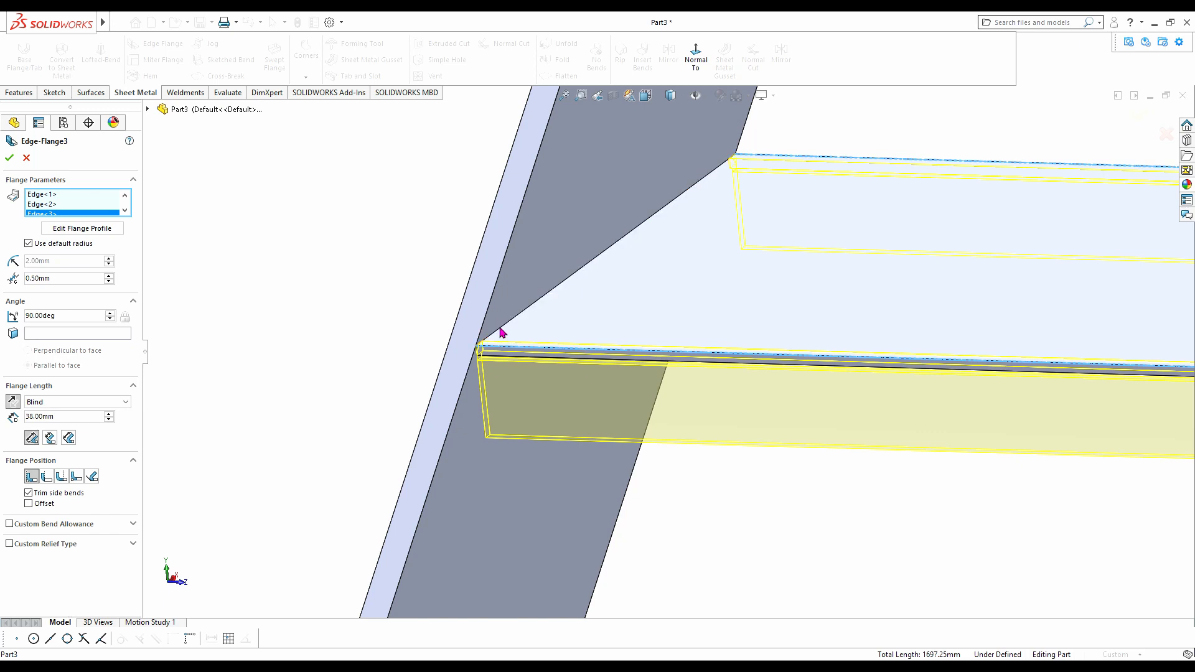
left_click(501, 336)
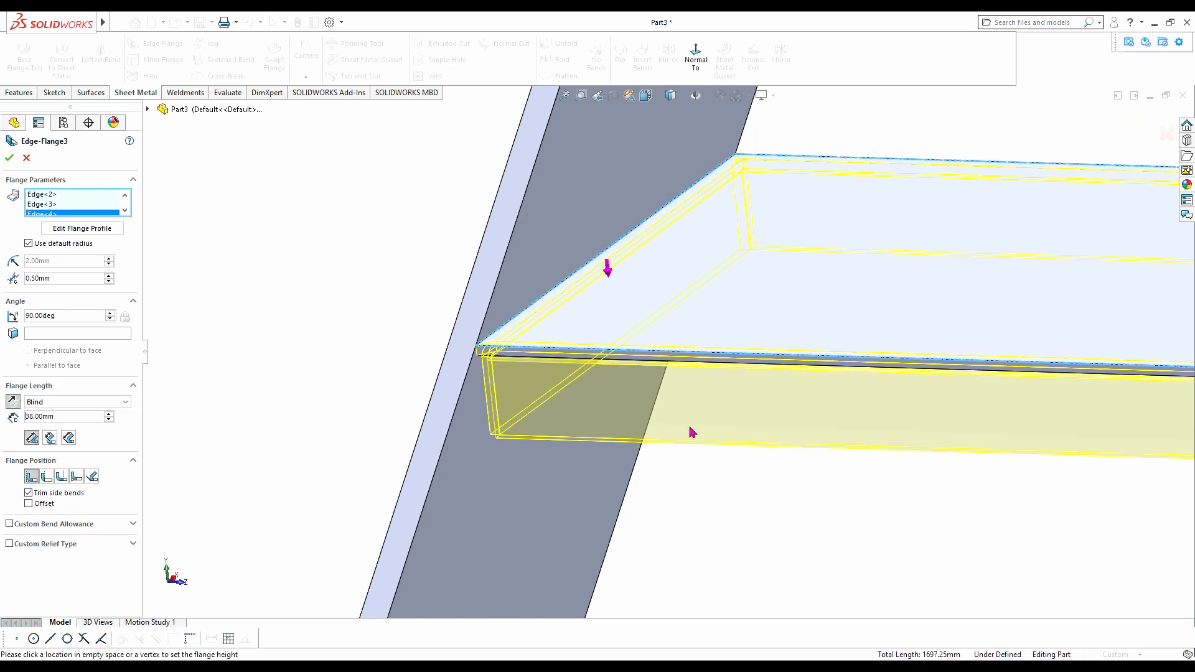
scroll(669, 356, "up", 4)
scroll(940, 402, "up", 4)
scroll(945, 370, "down", 1)
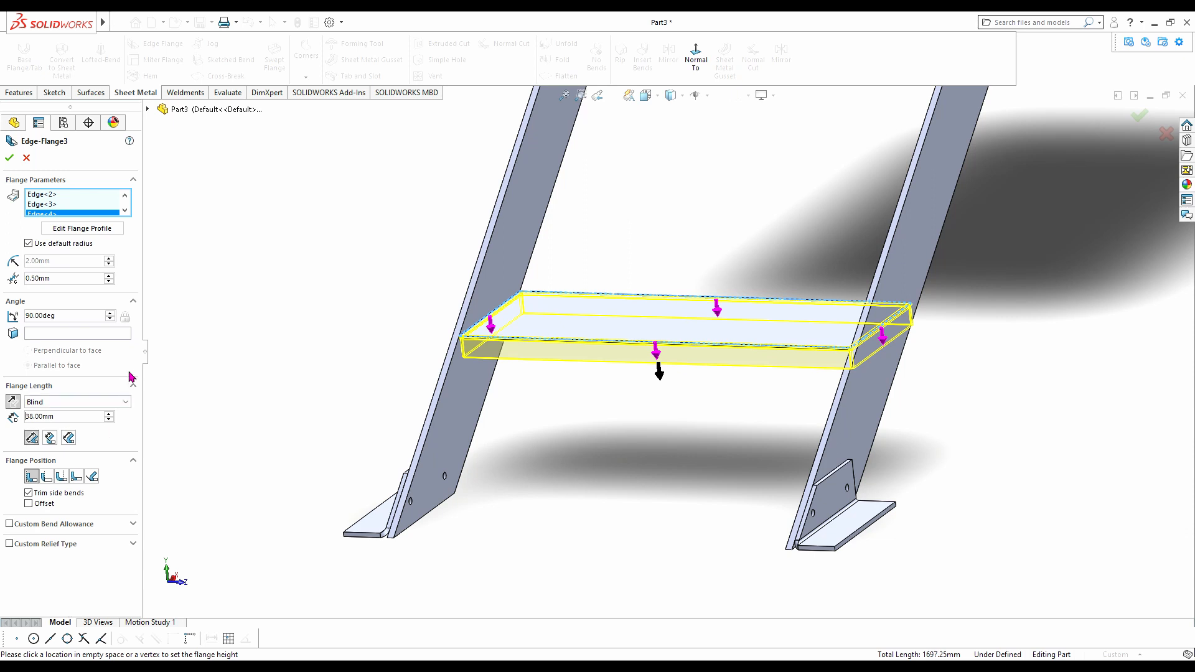
- Set the flange length to 30 mm, enable custom K-Factor 0.5 bend allowance and Rectangle relief, and create the edge flange
left_click_drag(70, 423, 27, 423)
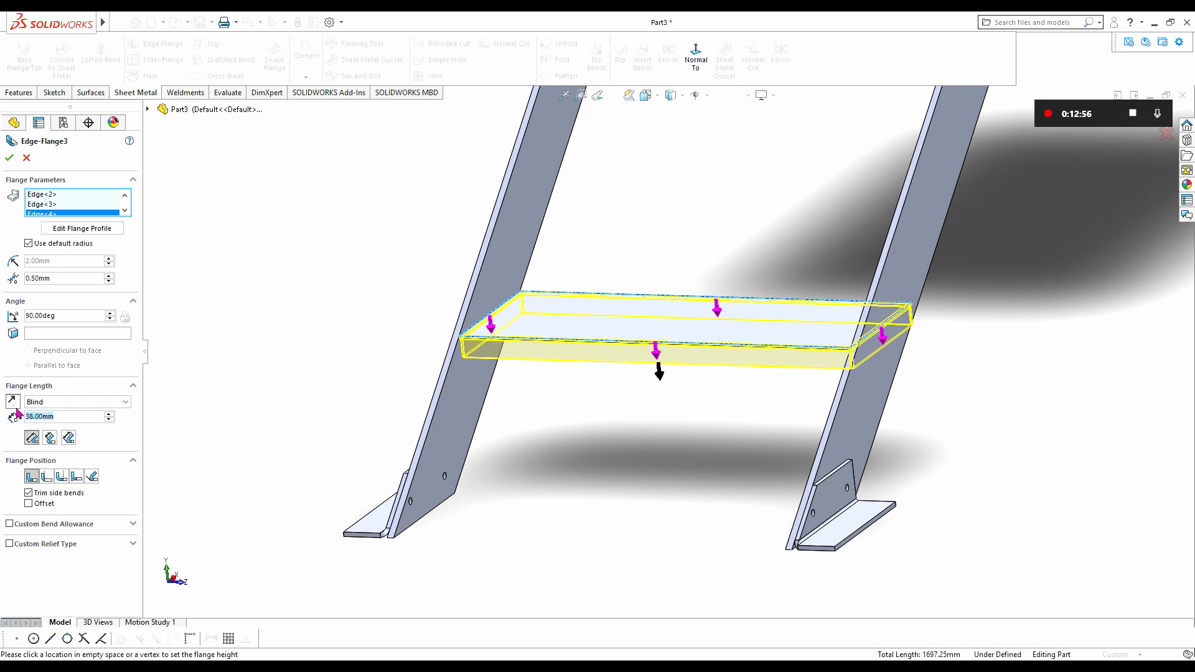
type("30")
key("Return")
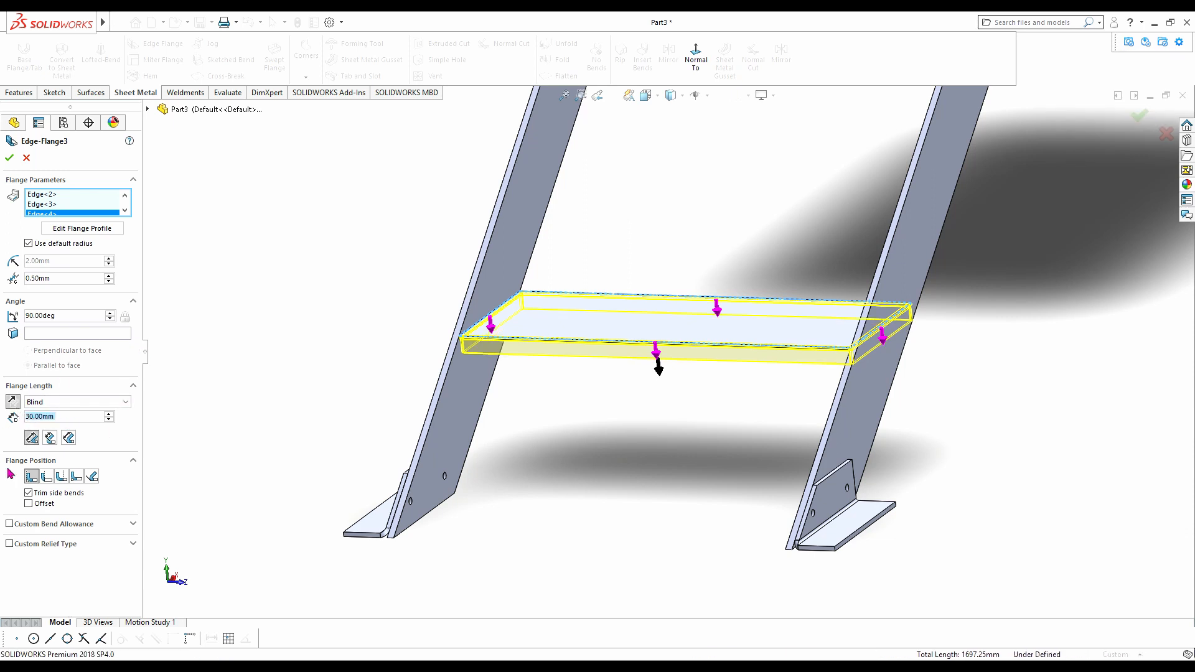
left_click(10, 524)
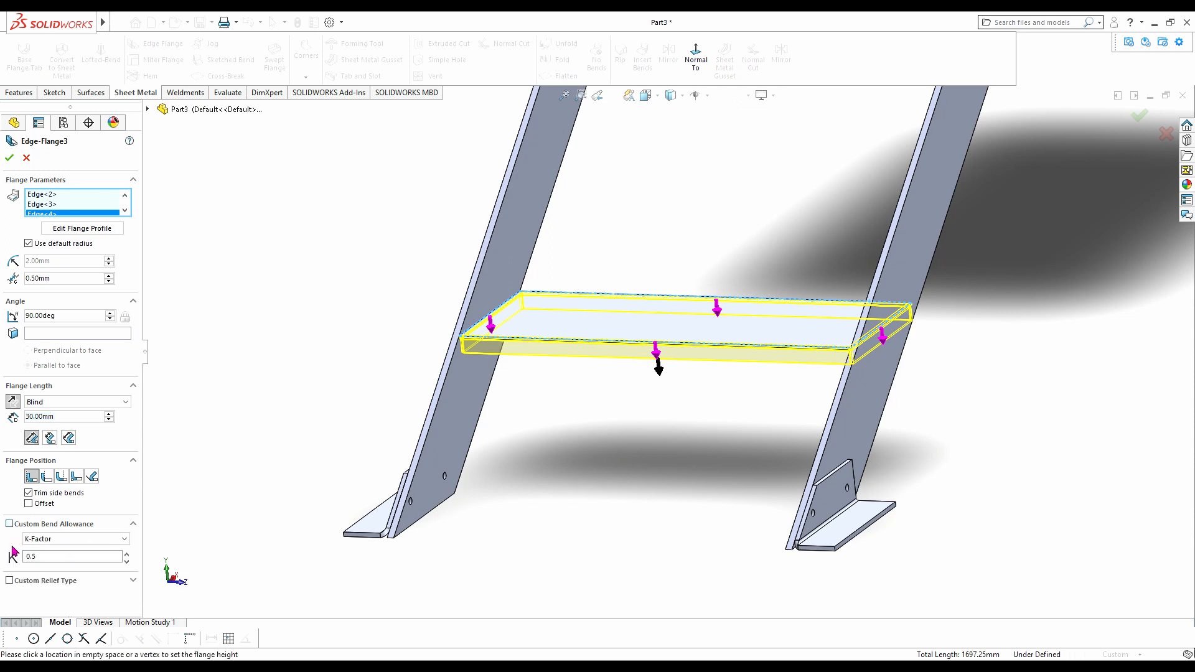
left_click(9, 580)
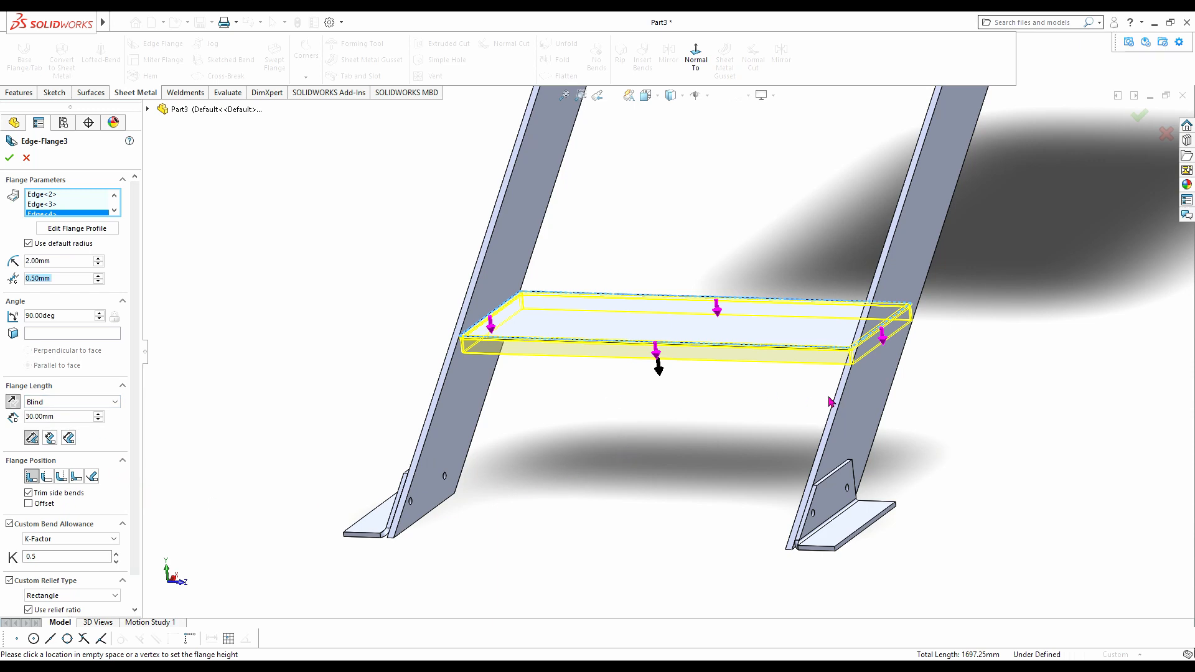
scroll(830, 401, "down", 3)
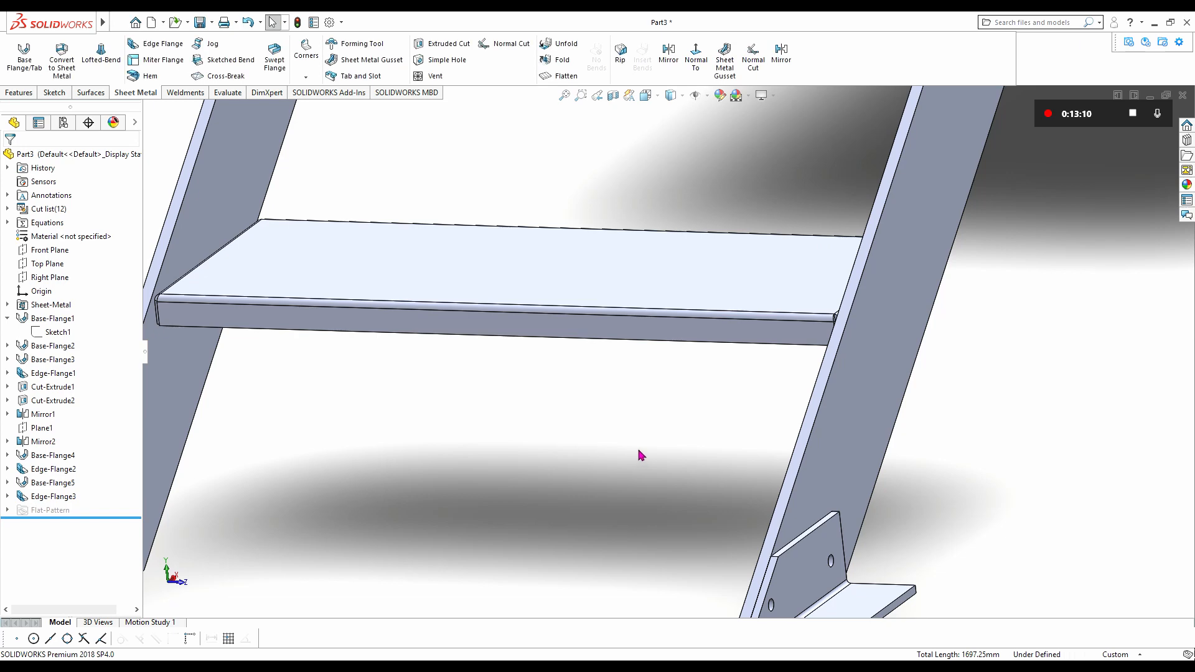
- Start a linear pattern using the inclined leg's long upper edge as Direction 1
scroll(641, 455, "up", 5)
middle_click_drag(832, 266, 715, 269)
scroll(641, 315, "down", 6)
middle_click_drag(623, 359, 587, 356)
scroll(797, 229, "up", 8)
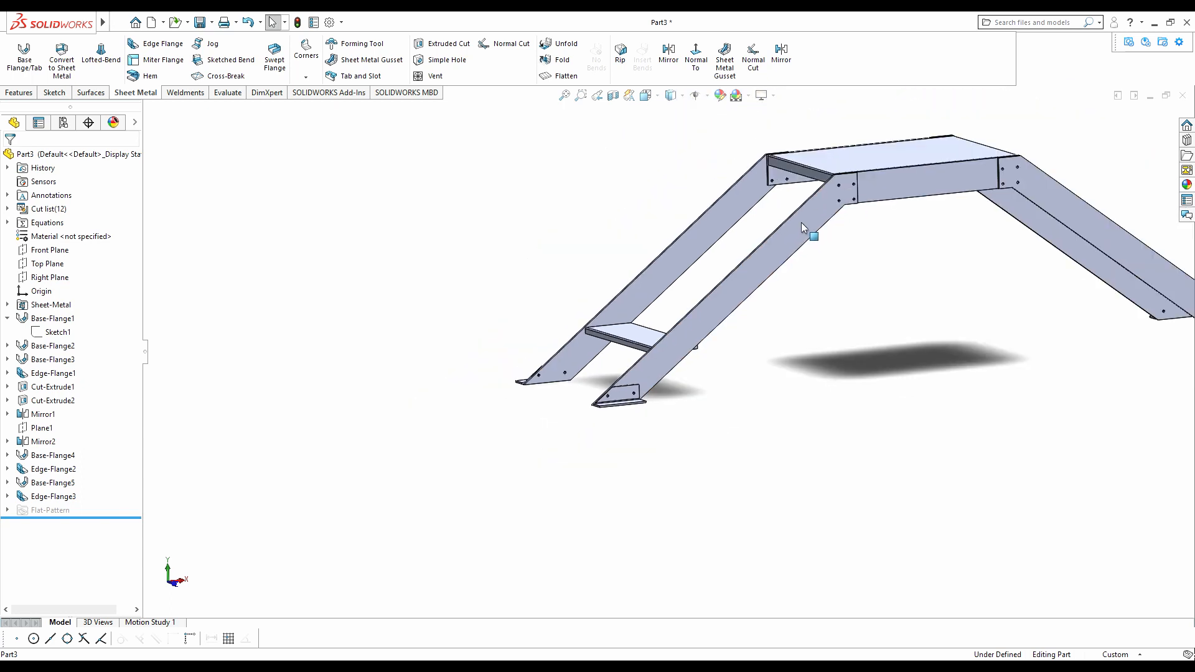
middle_click_drag(821, 234, 708, 277)
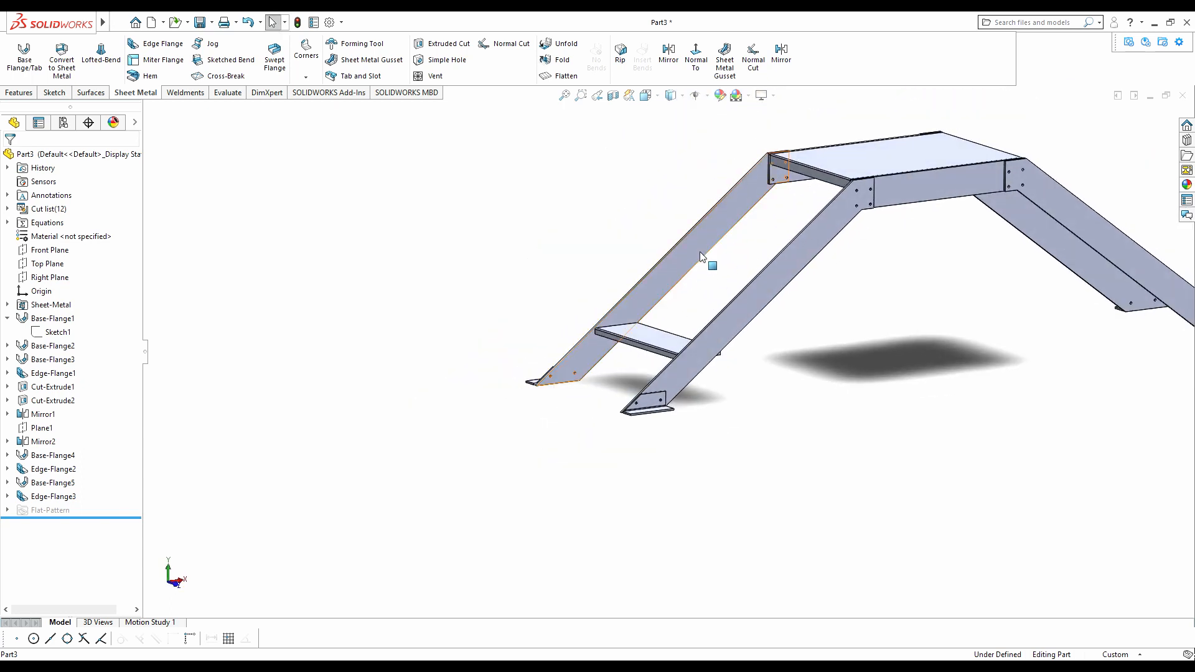
left_click(660, 343)
left_click(408, 211)
left_click(20, 92)
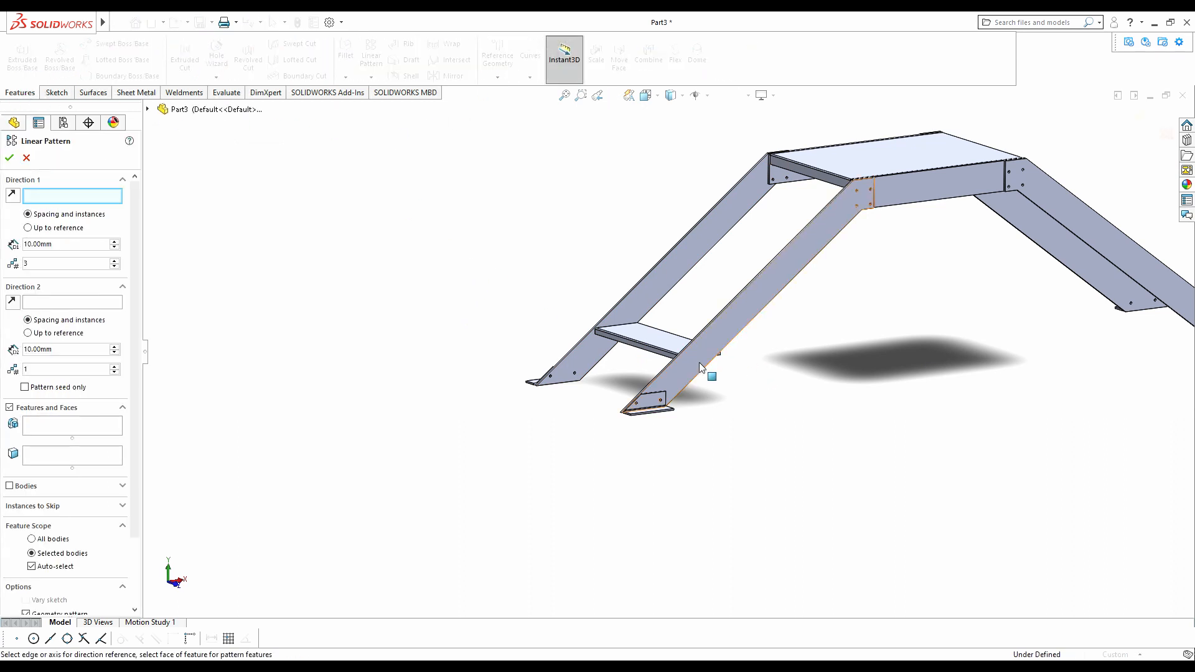
scroll(704, 364, "down", 4)
left_click(687, 308)
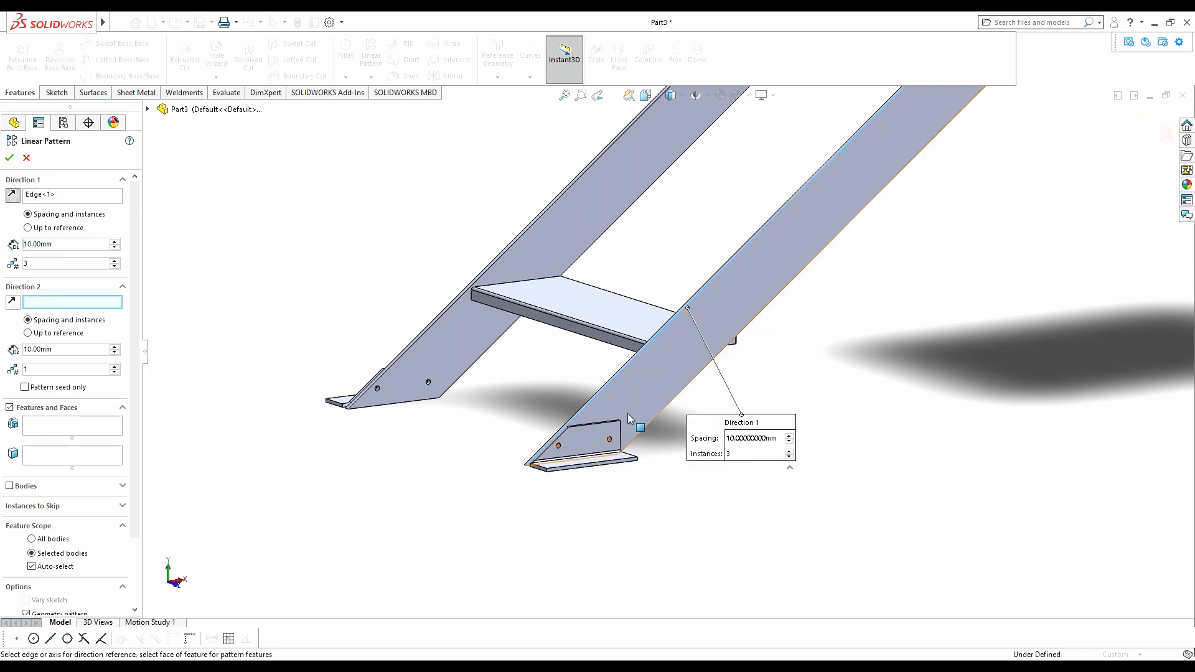
- Try patterning the flanged tread body up the leg with 5 instances at 260 mm spacing
scroll(804, 207, "up", 4)
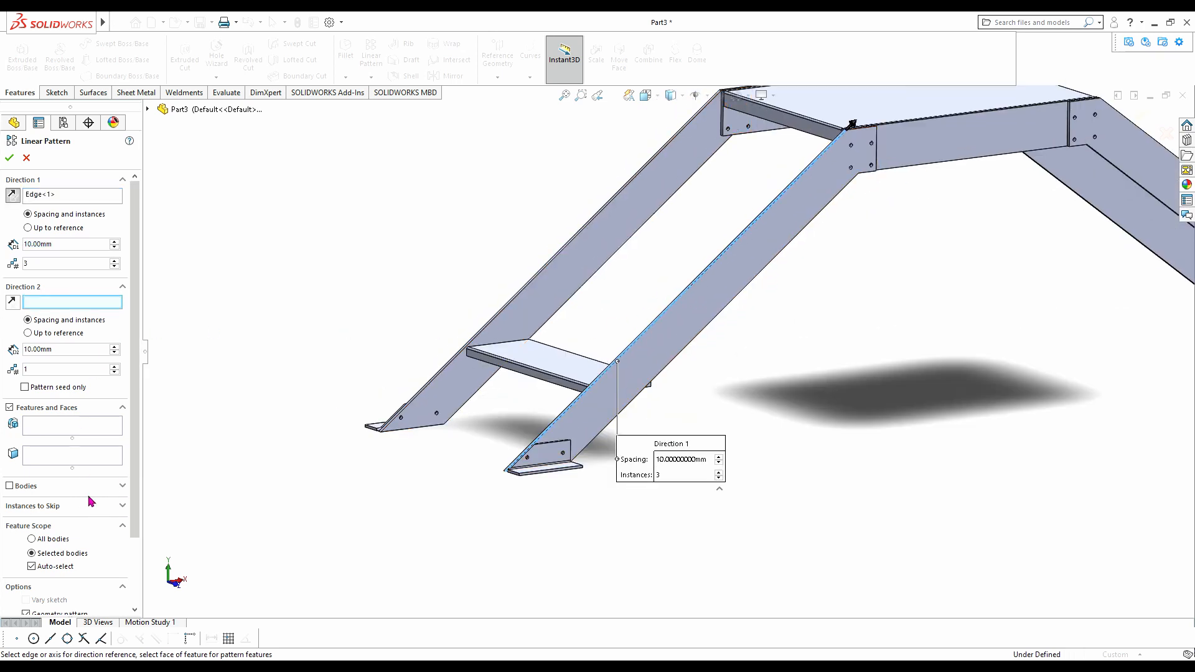
left_click(35, 489)
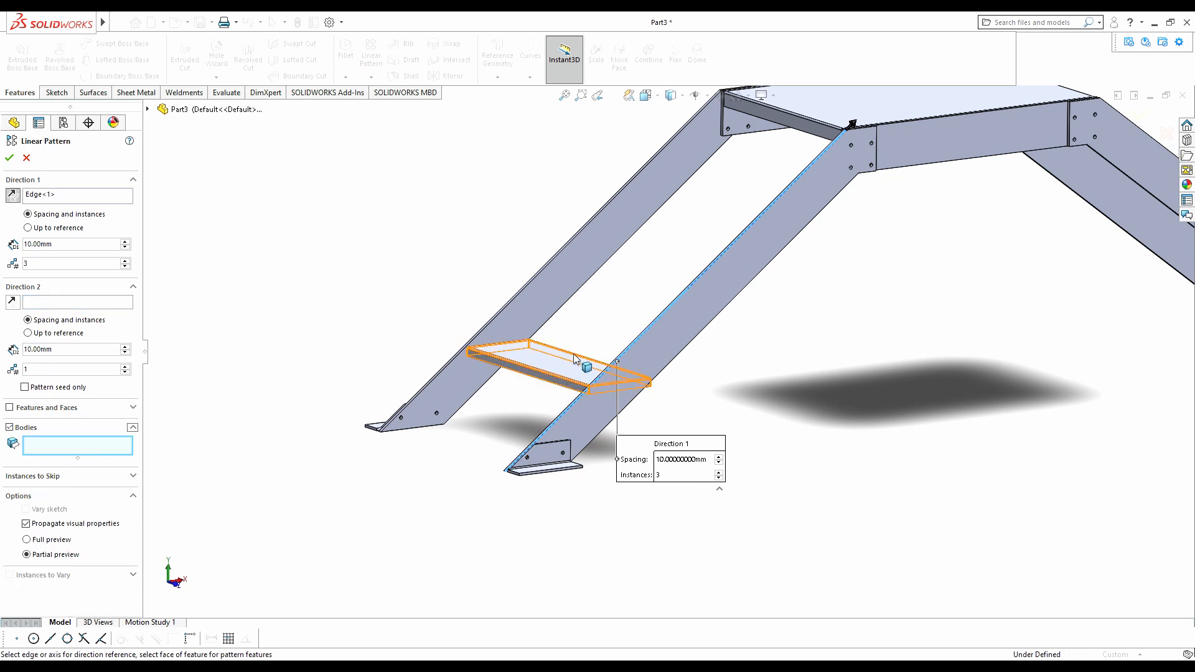
left_click(541, 364)
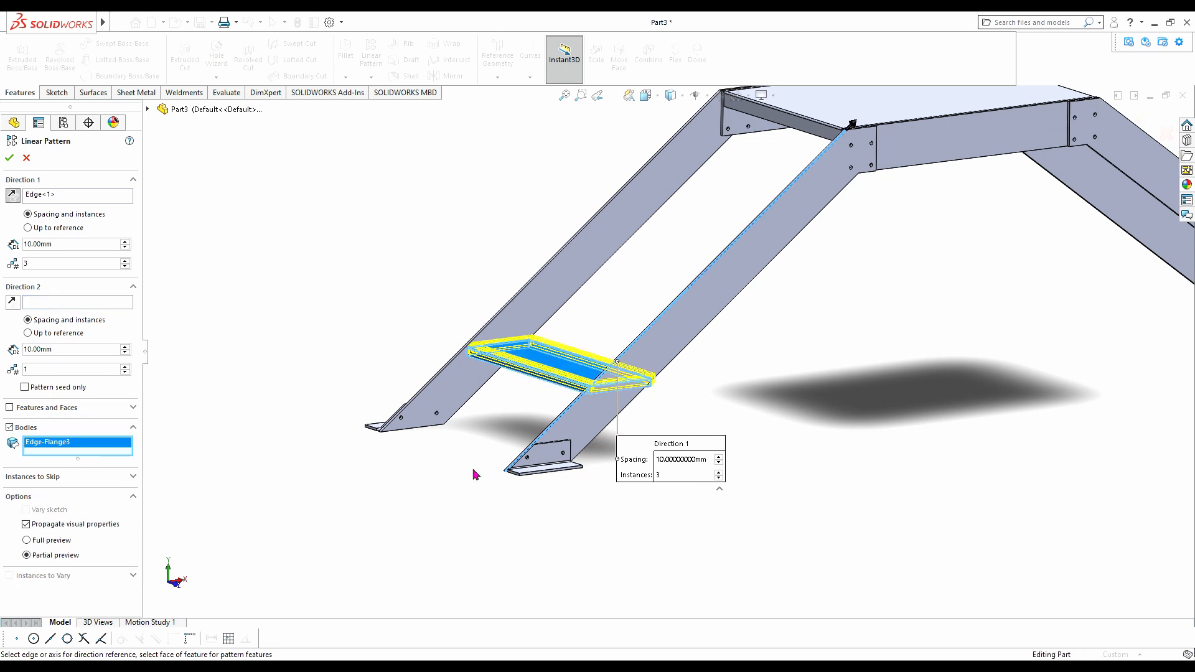
double_click(49, 264)
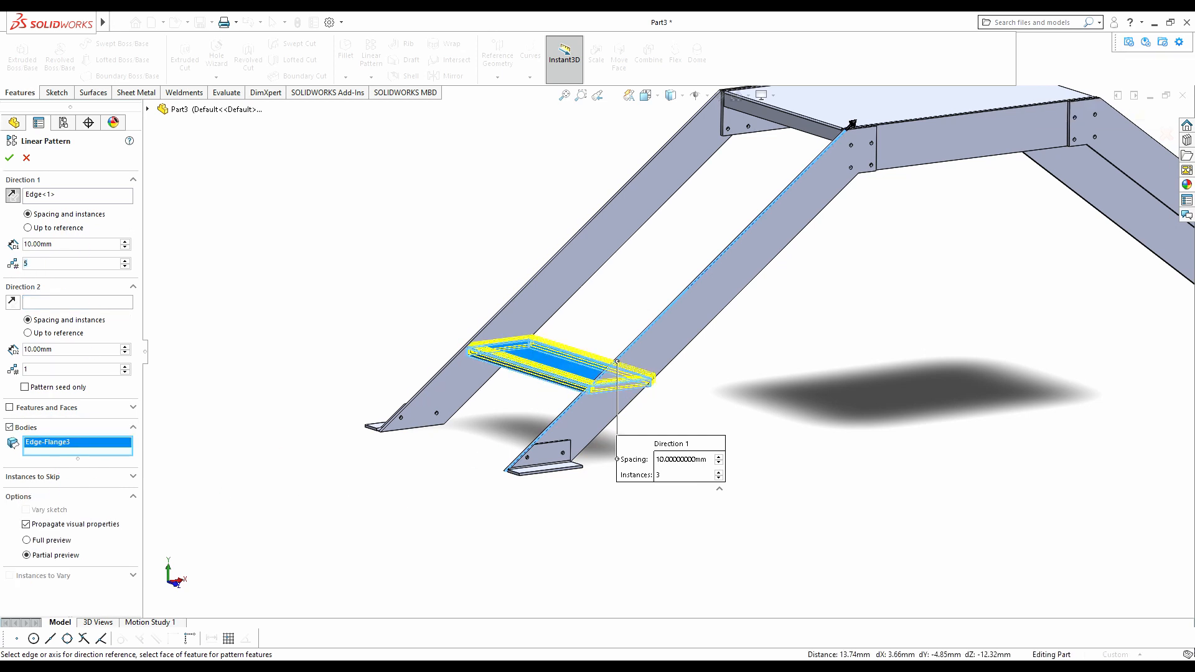
key("Return")
left_click_drag(85, 249, 14, 254)
type("26")
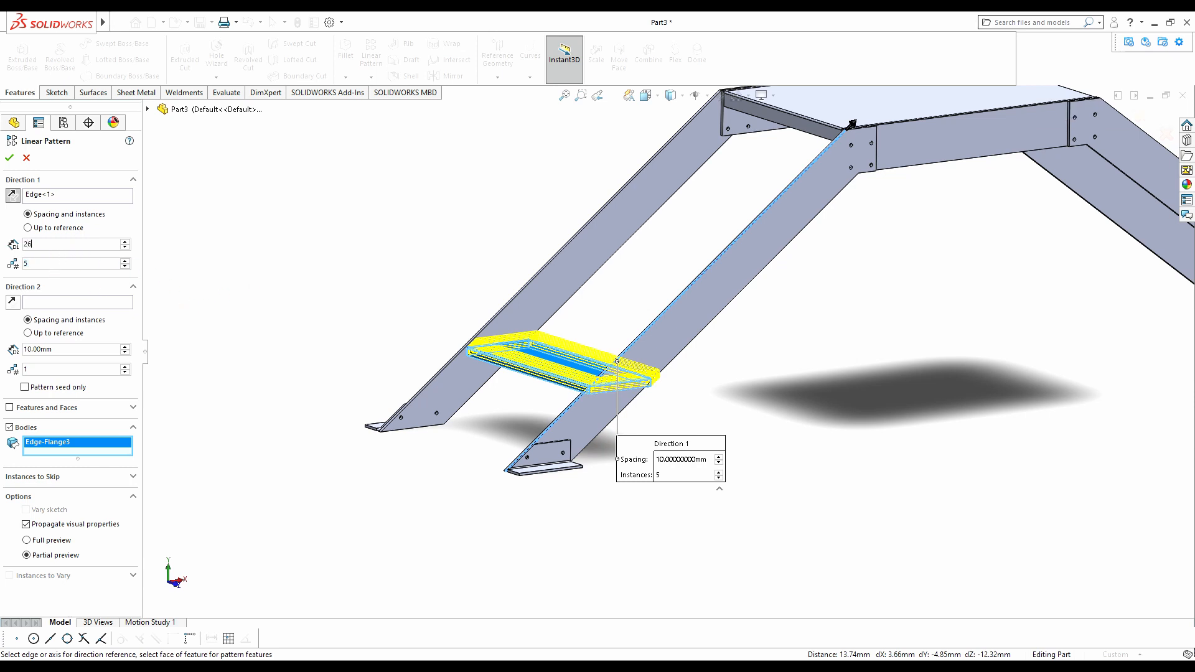
type("0")
key("Return")
- Try 250 mm spacing for the tread pattern, check the preview against the platform, and cancel the pattern
scroll(746, 257, "up", 3)
middle_click_drag(720, 251, 890, 276)
left_click_drag(59, 244, 26, 247)
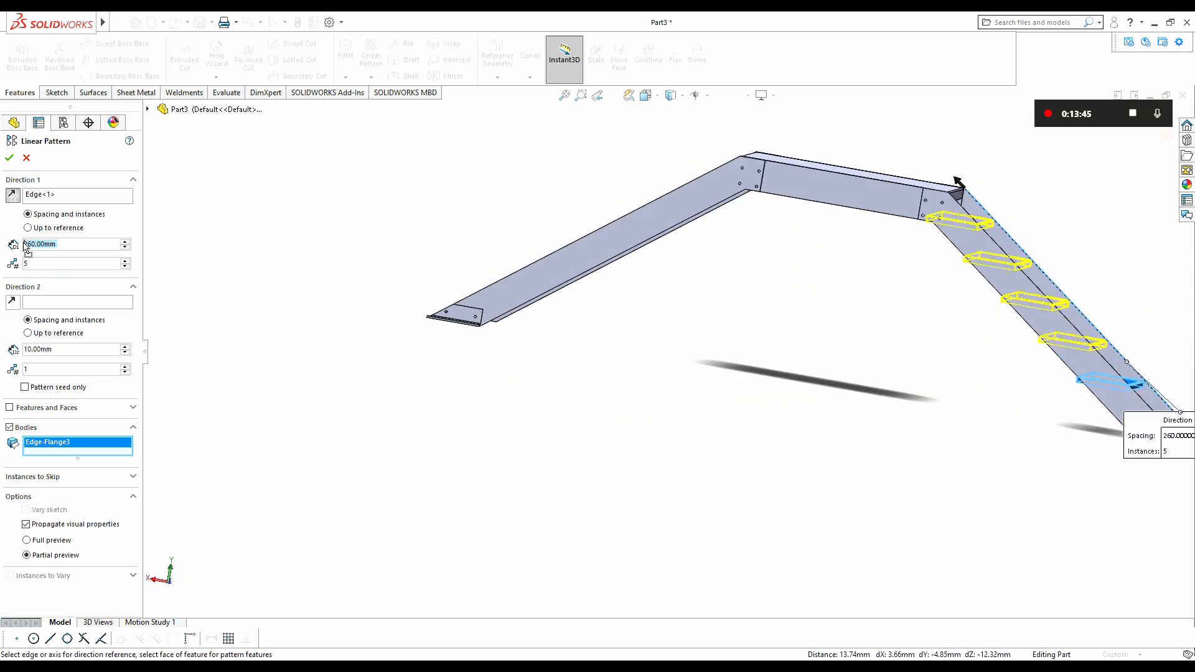
type("250")
key("Return")
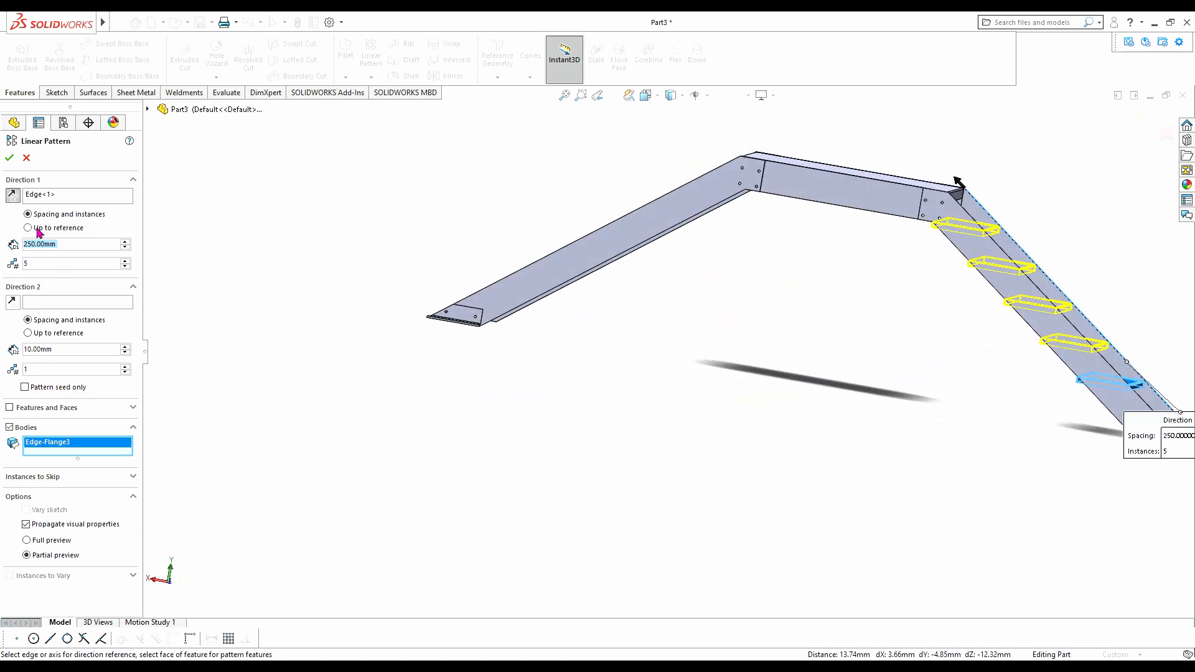
middle_click_drag(1030, 233, 675, 405)
scroll(709, 482, "up", 3)
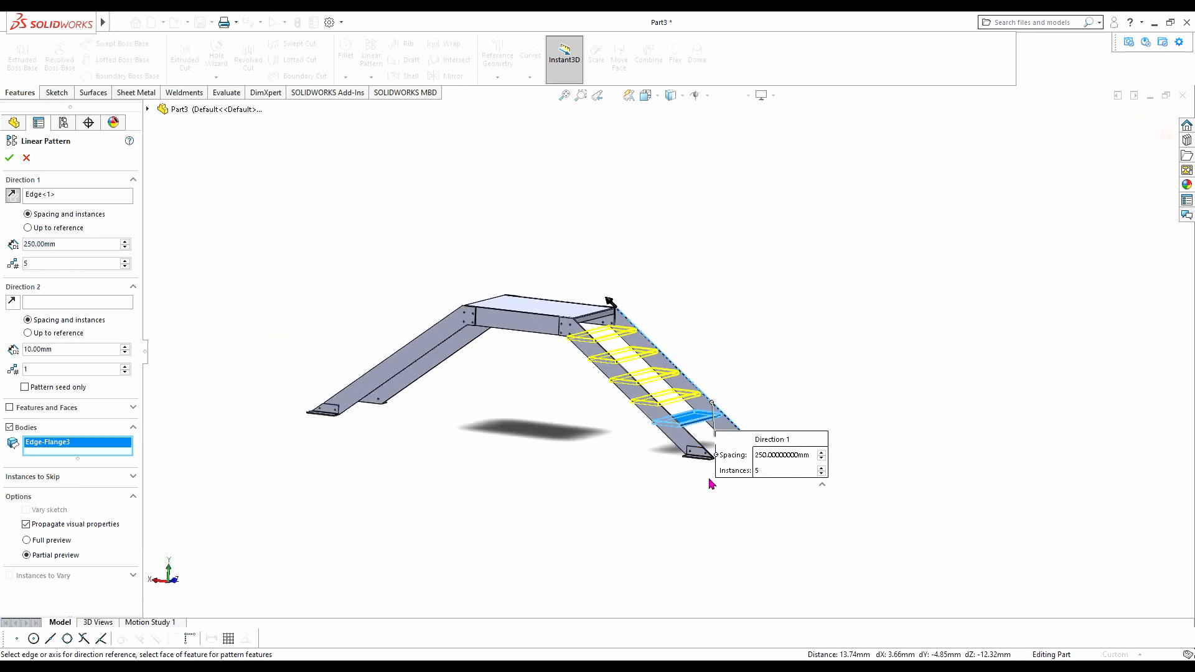
scroll(698, 471, "down", 1)
scroll(711, 412, "down", 3)
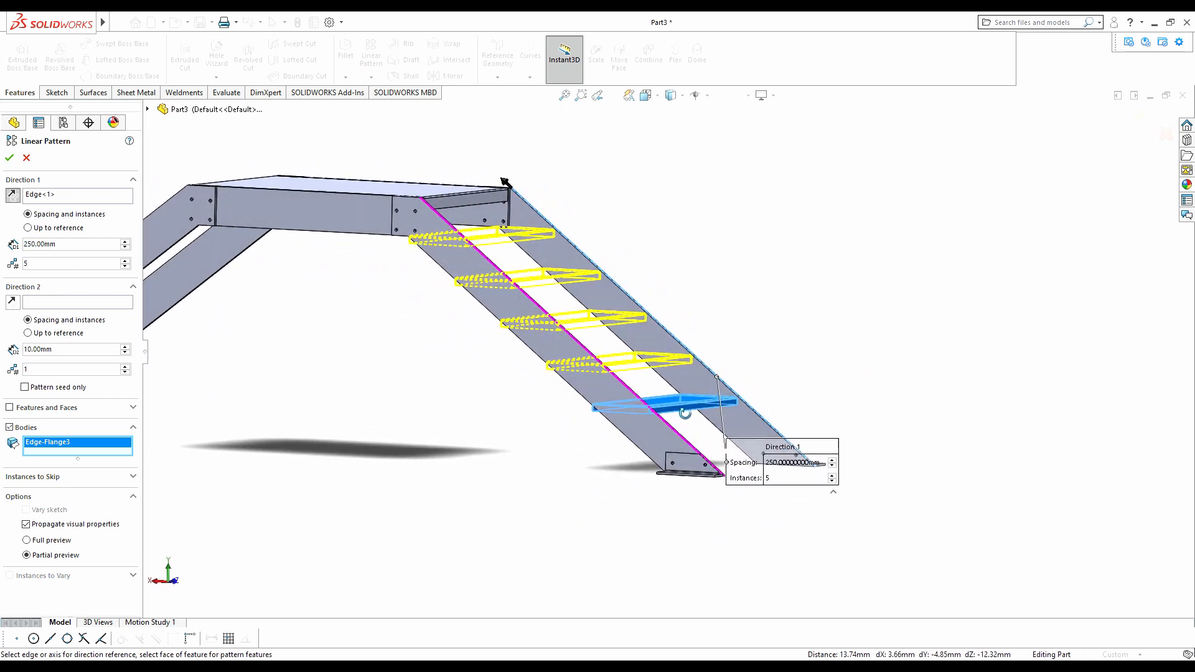
middle_click_drag(698, 423, 729, 396)
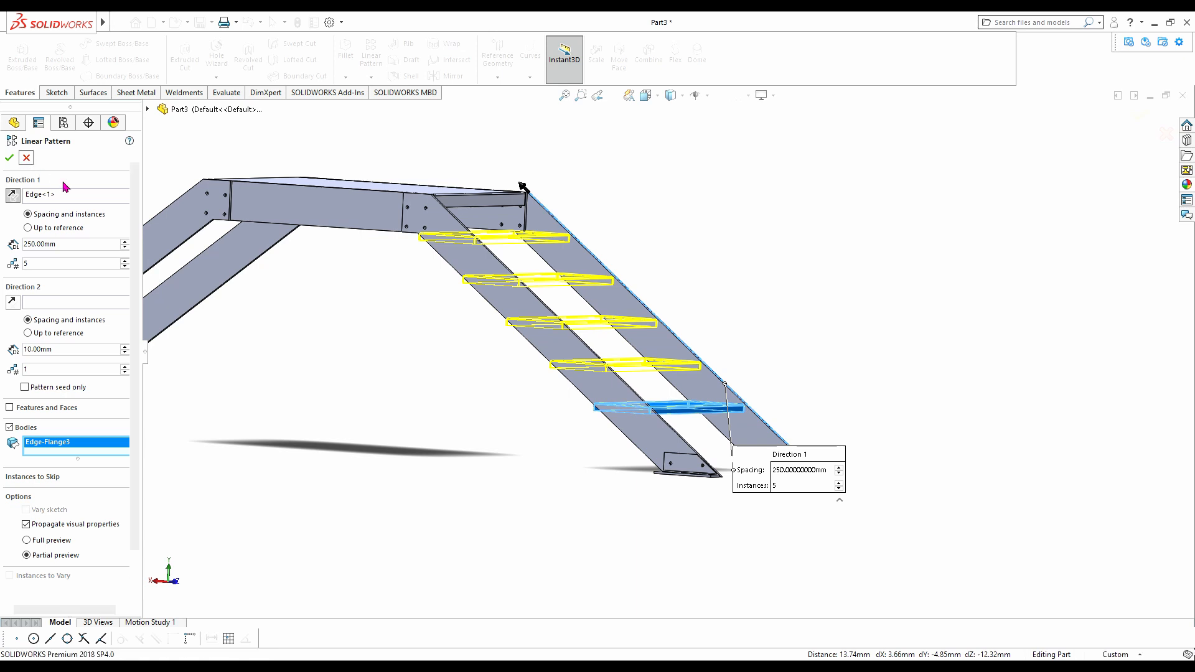
left_click(24, 159)
- Set the tread sketch's height dimension above the leg's bottom edge to 200 mm
scroll(726, 415, "down", 3)
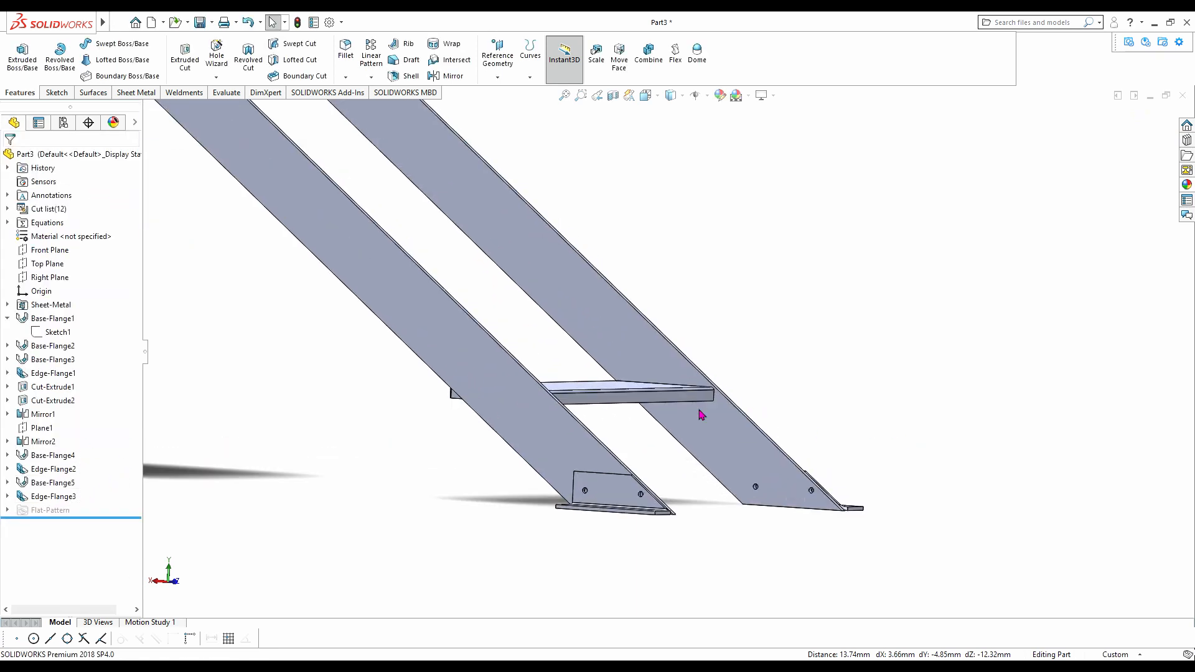
left_click(635, 400)
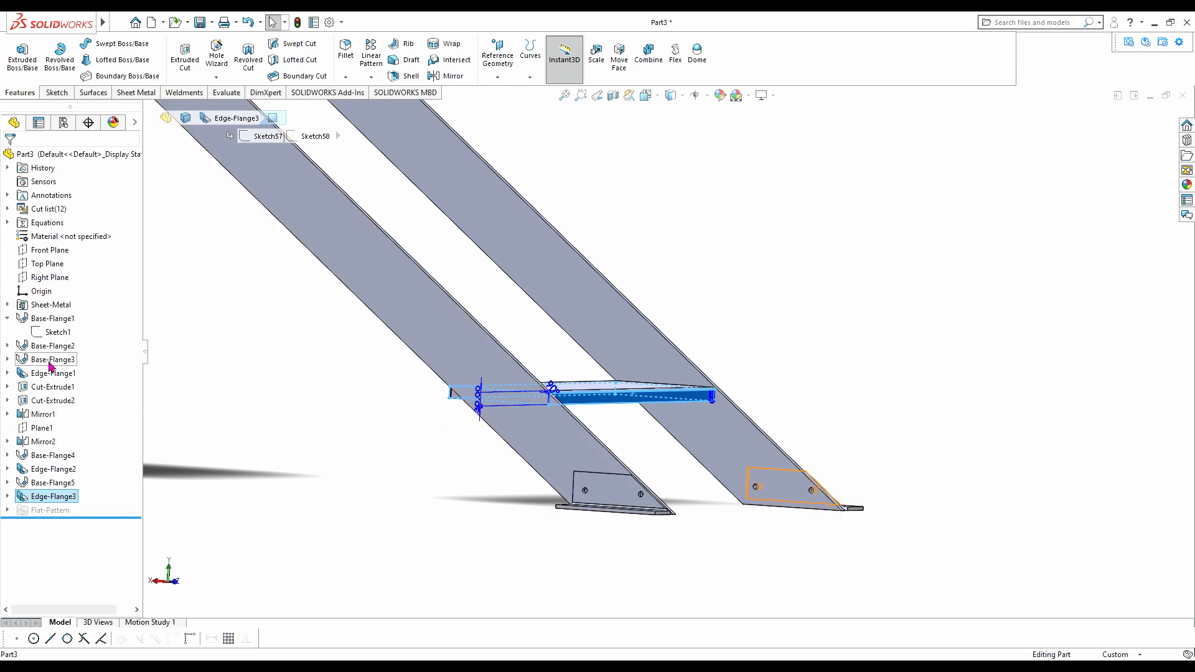
left_click(8, 318)
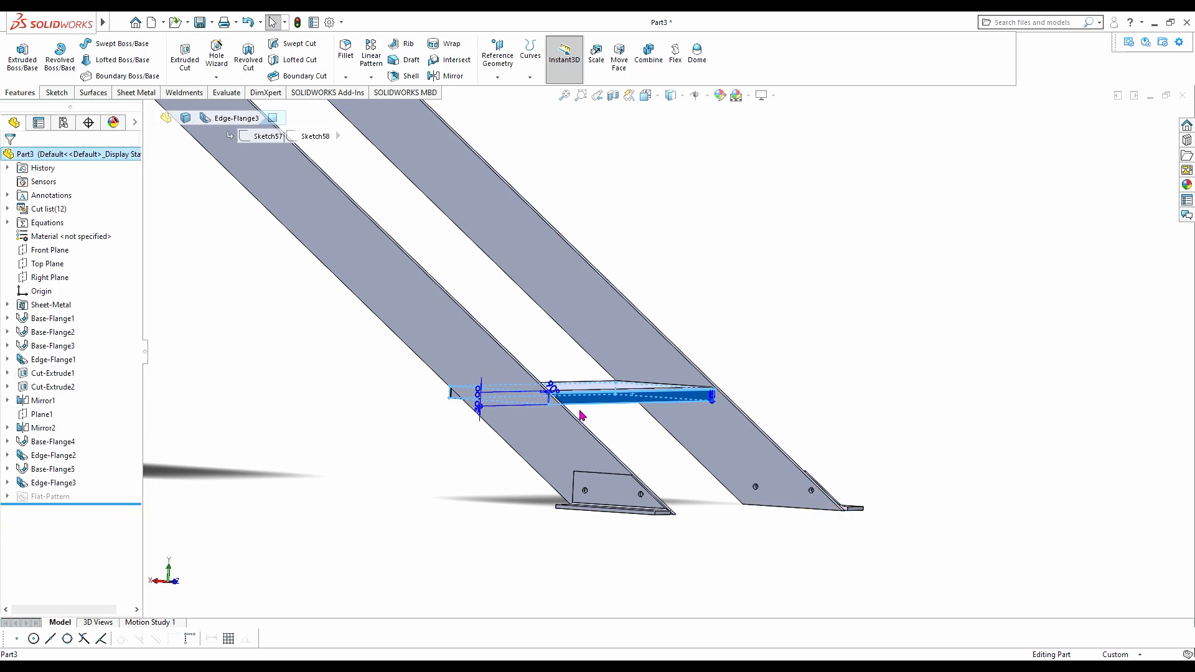
middle_click_drag(577, 429, 579, 481)
left_click(571, 344)
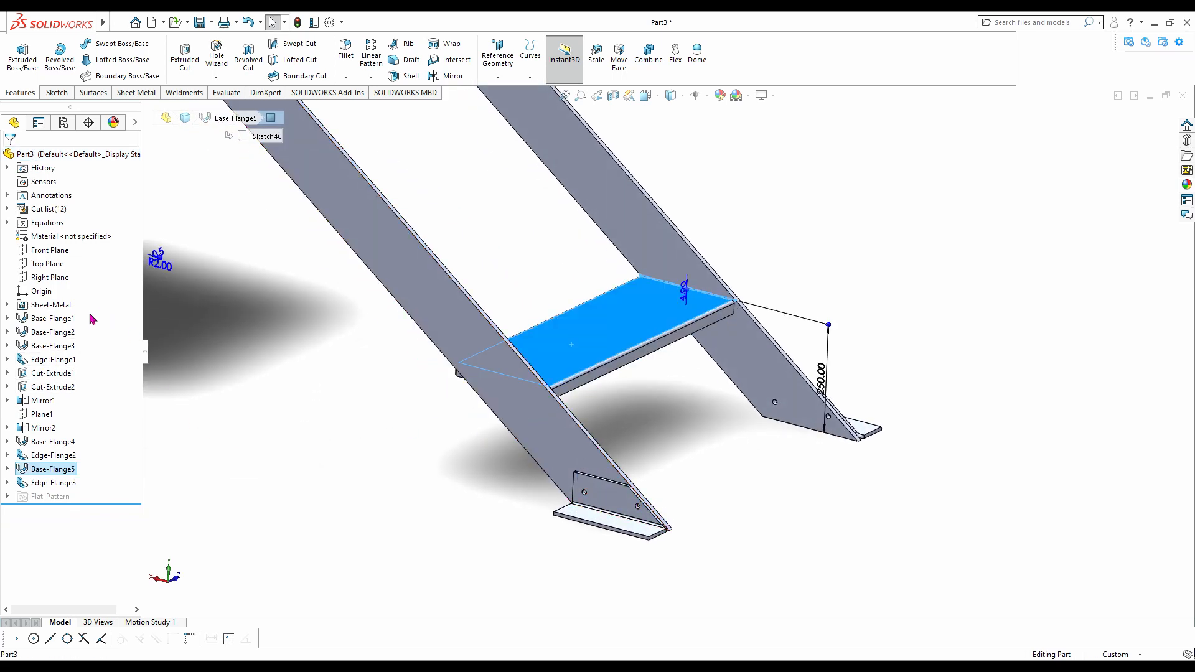
left_click(8, 469)
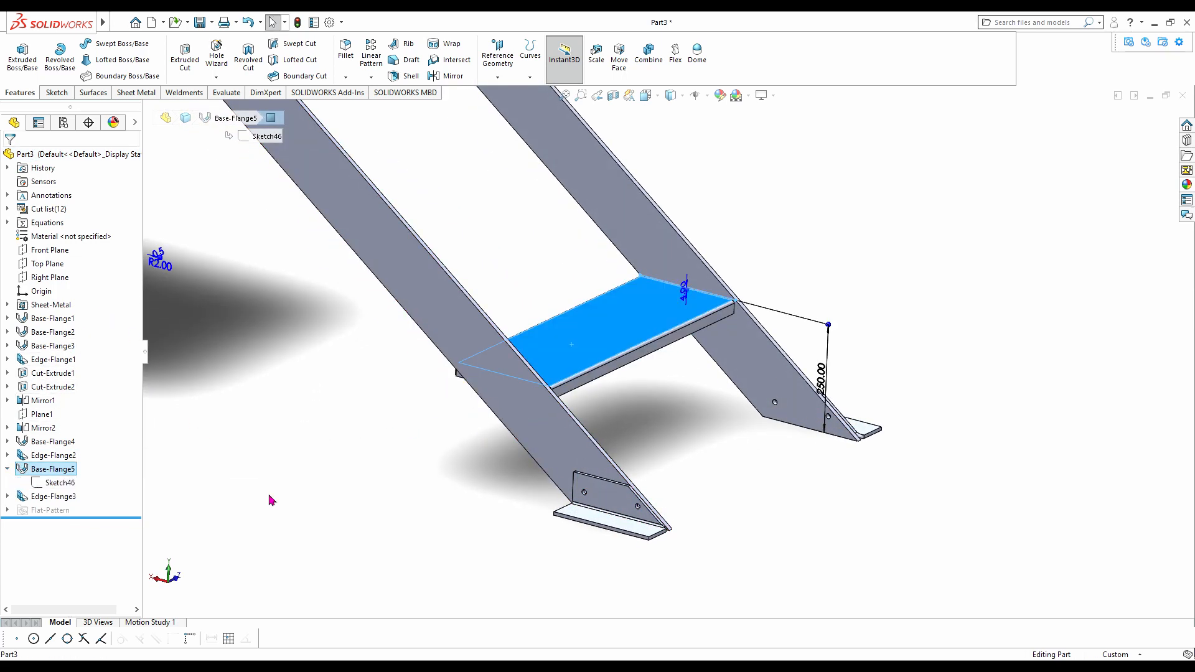
left_click(827, 379)
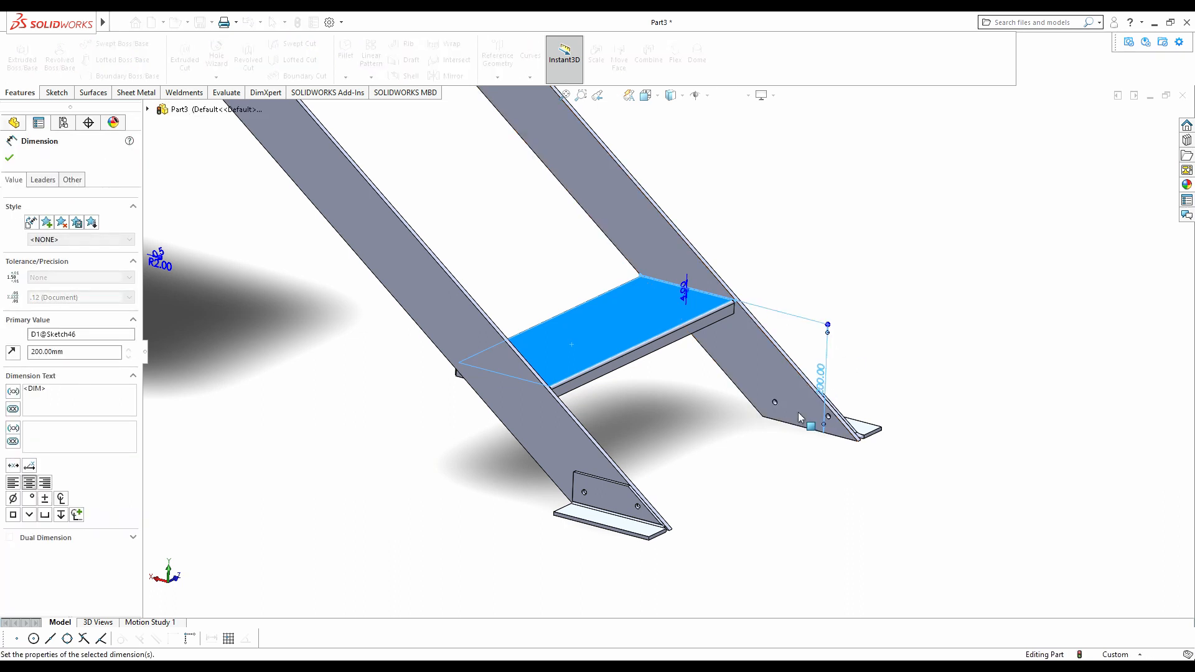
- Close the tread height dimension and rebuild the part with the updated tread position
left_click(681, 452)
scroll(664, 342, "up", 5)
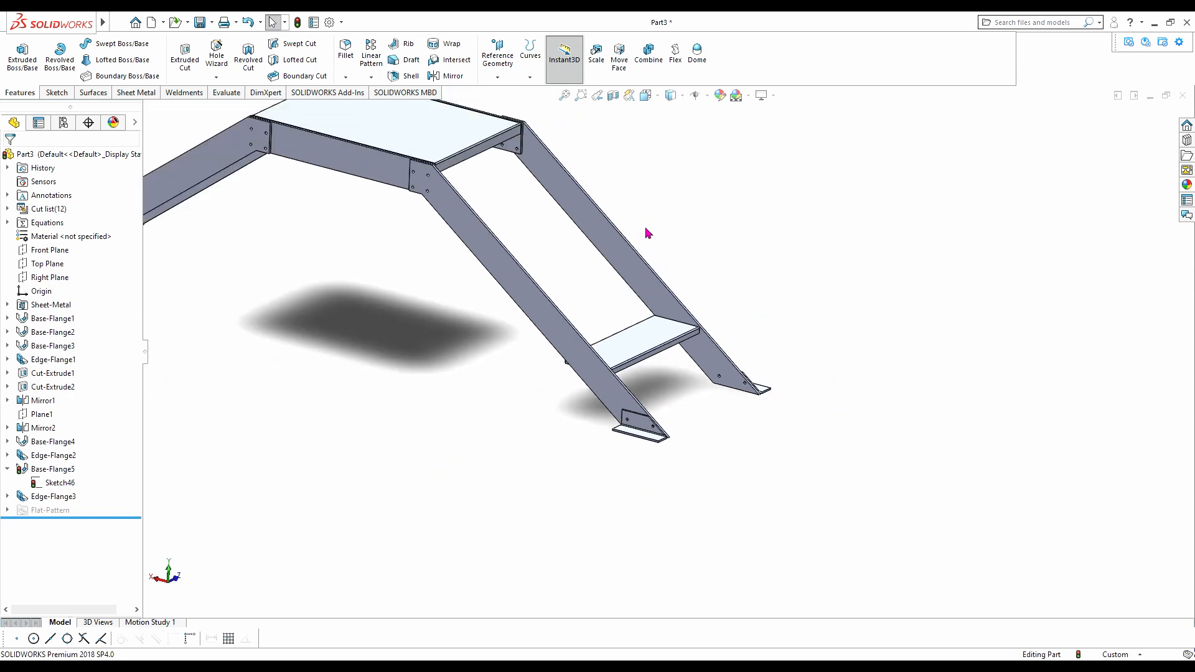
left_click(298, 23)
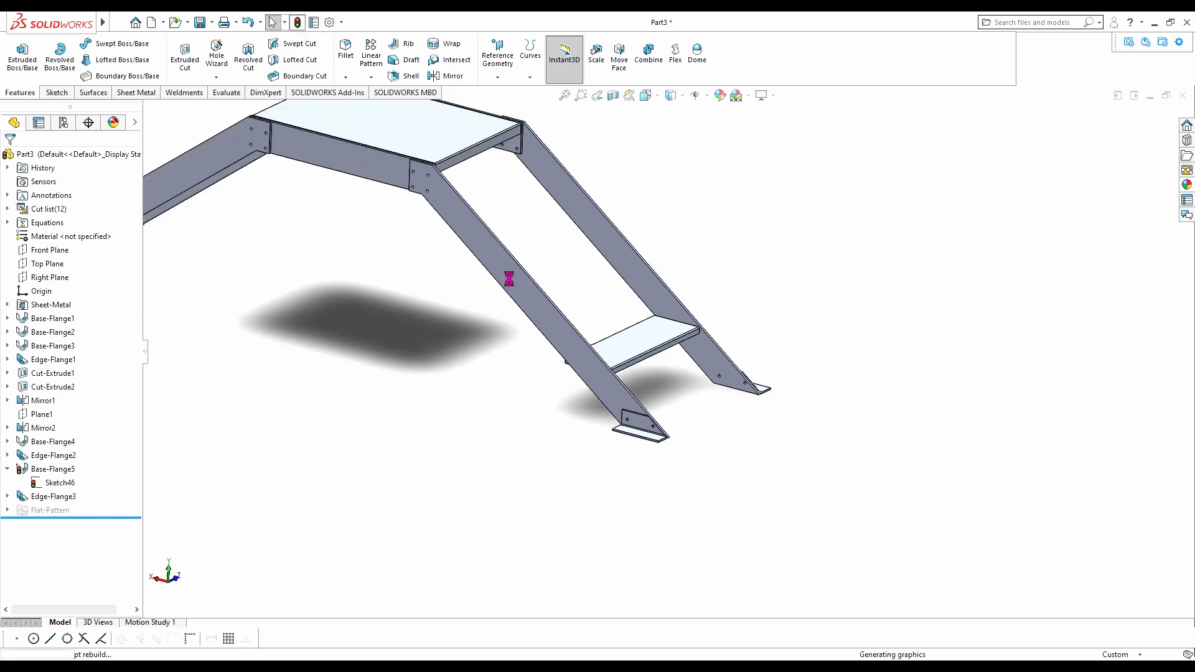
middle_click_drag(577, 350, 562, 324)
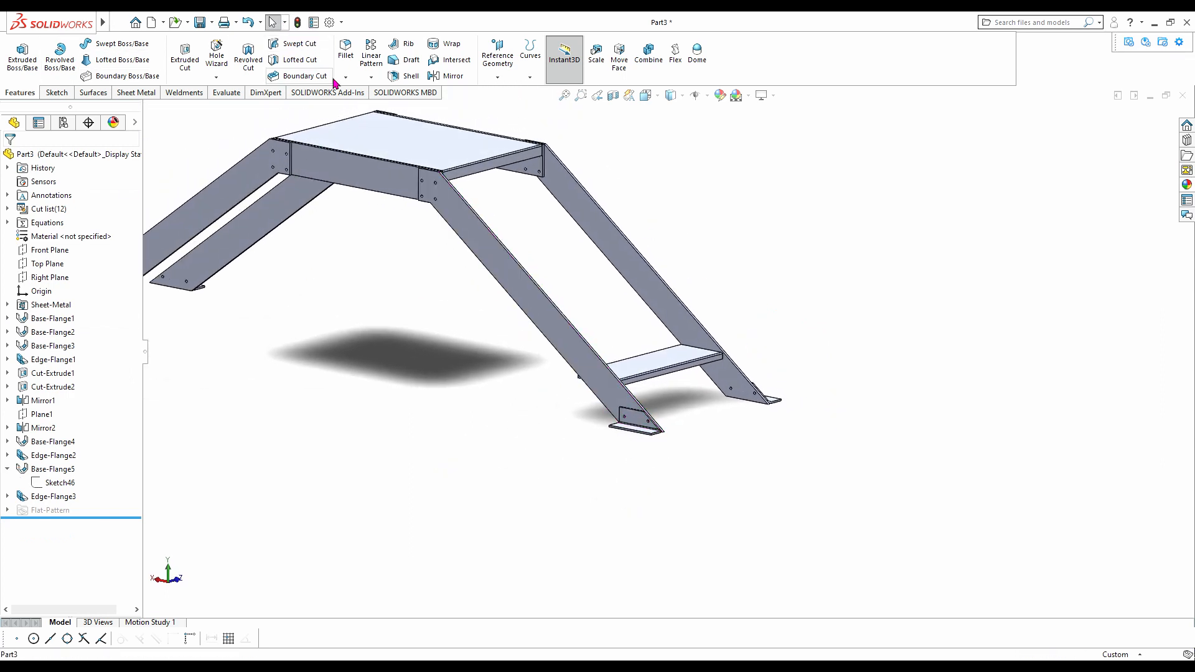
- Start a linear pattern of the flanged tread body using the far leg's long upper edge as Direction 1
left_click(369, 59)
left_click(669, 358)
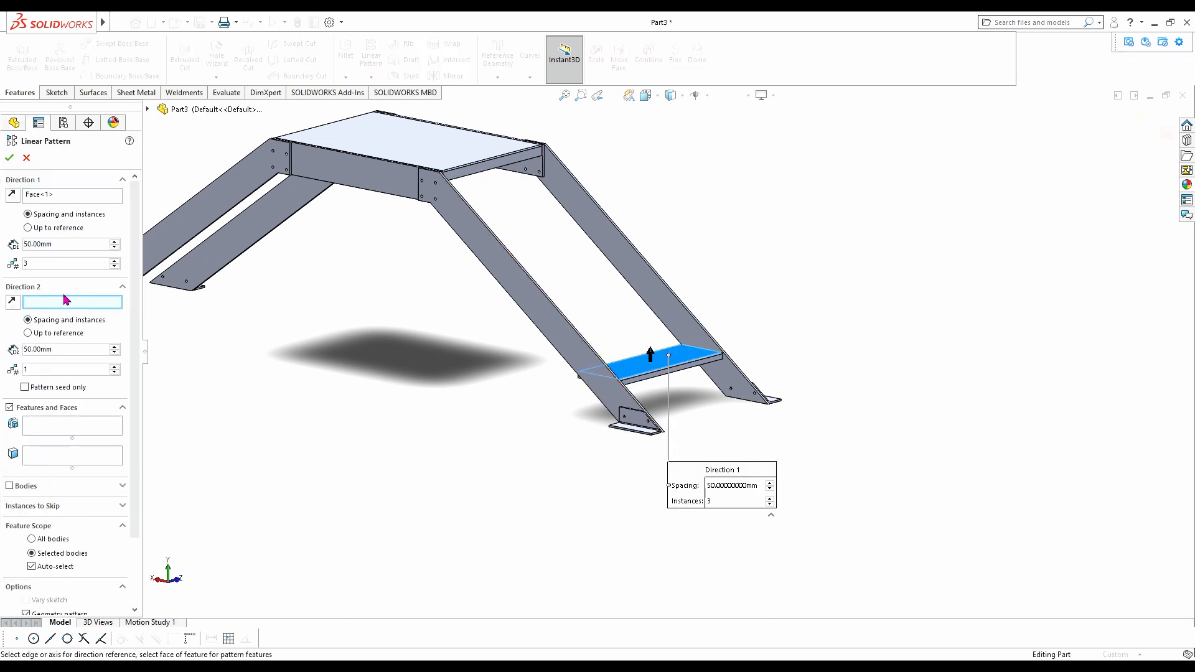
left_click(72, 200)
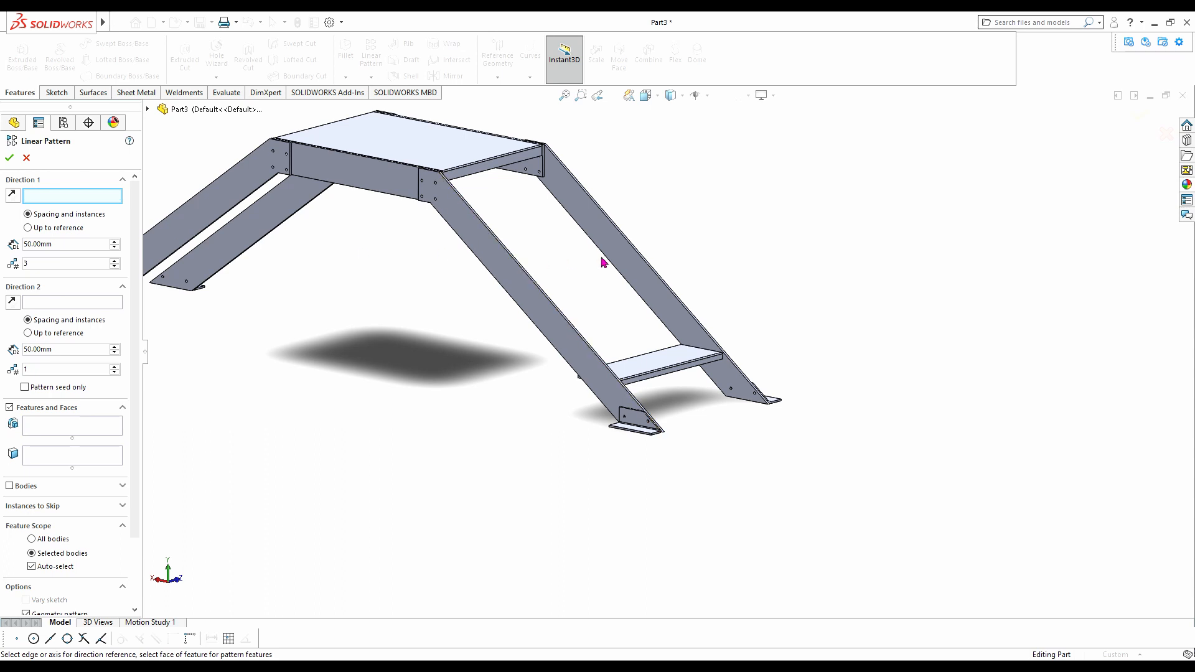
left_click(641, 257)
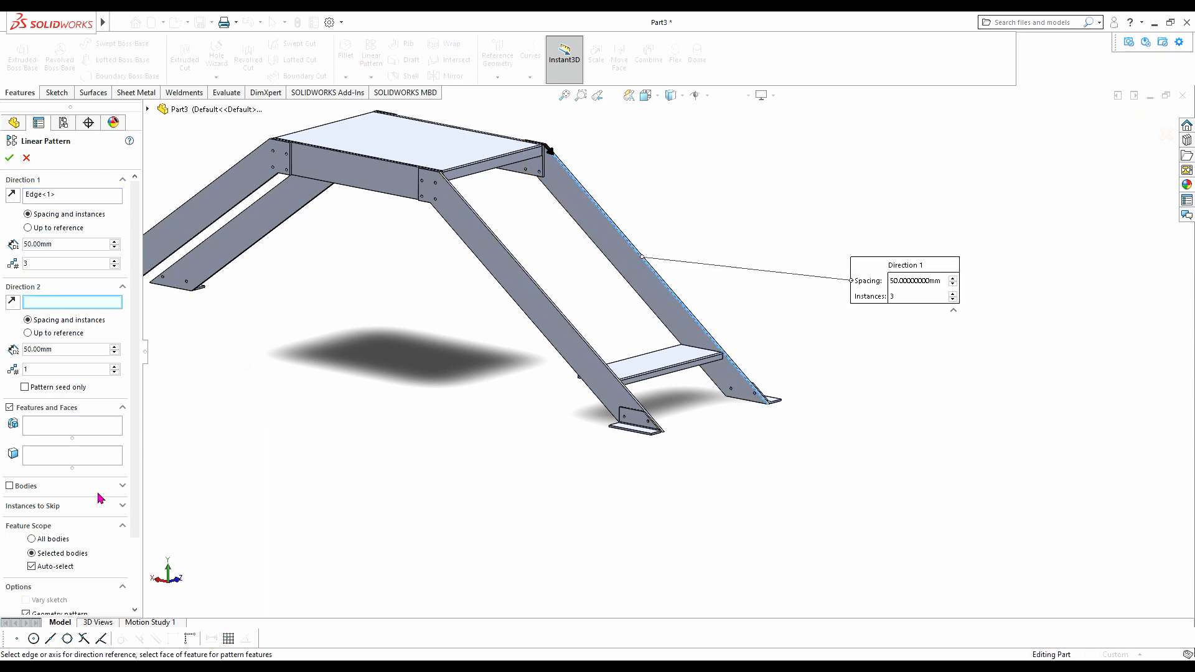
left_click(19, 488)
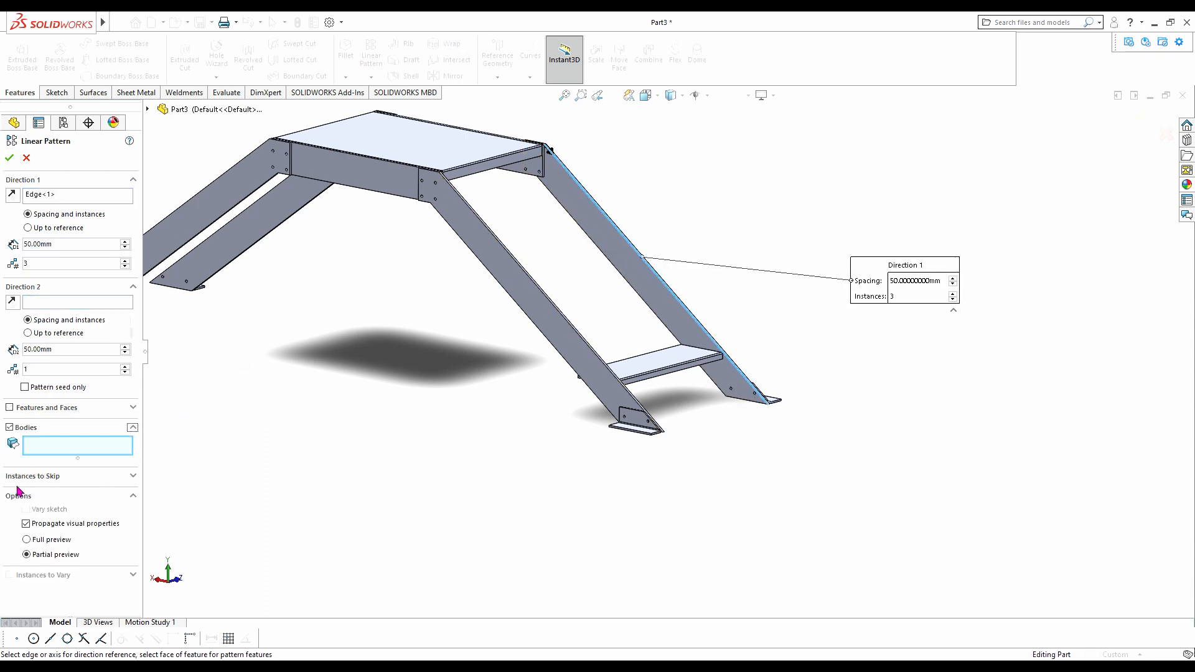
left_click(660, 366)
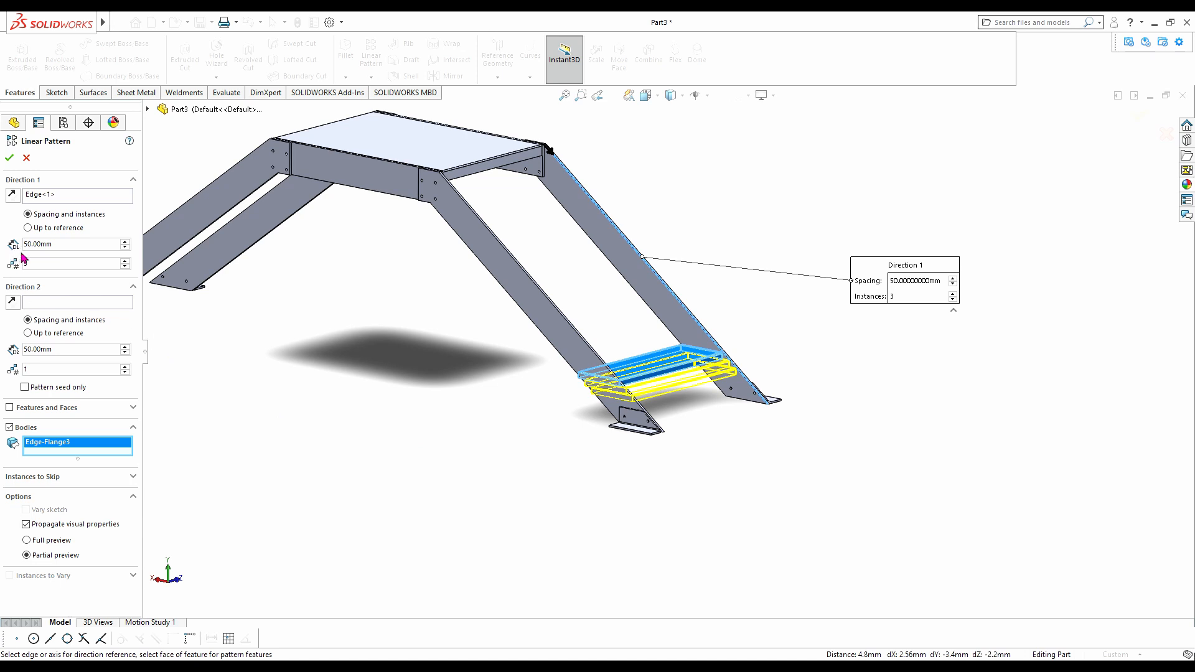
- Try patterning the tread up the leg with reversed direction, 200 mm spacing and 6 or more instances, and cancel the pattern
left_click(16, 198)
left_click_drag(60, 246, 2, 249)
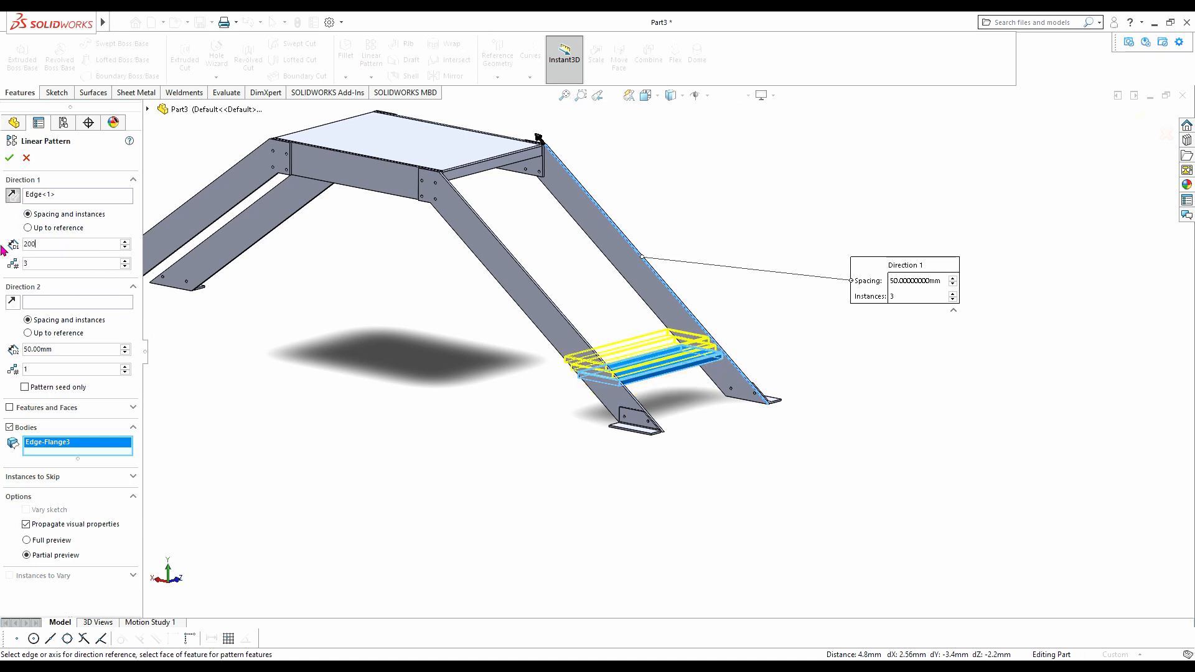
key("Return")
left_click(124, 260)
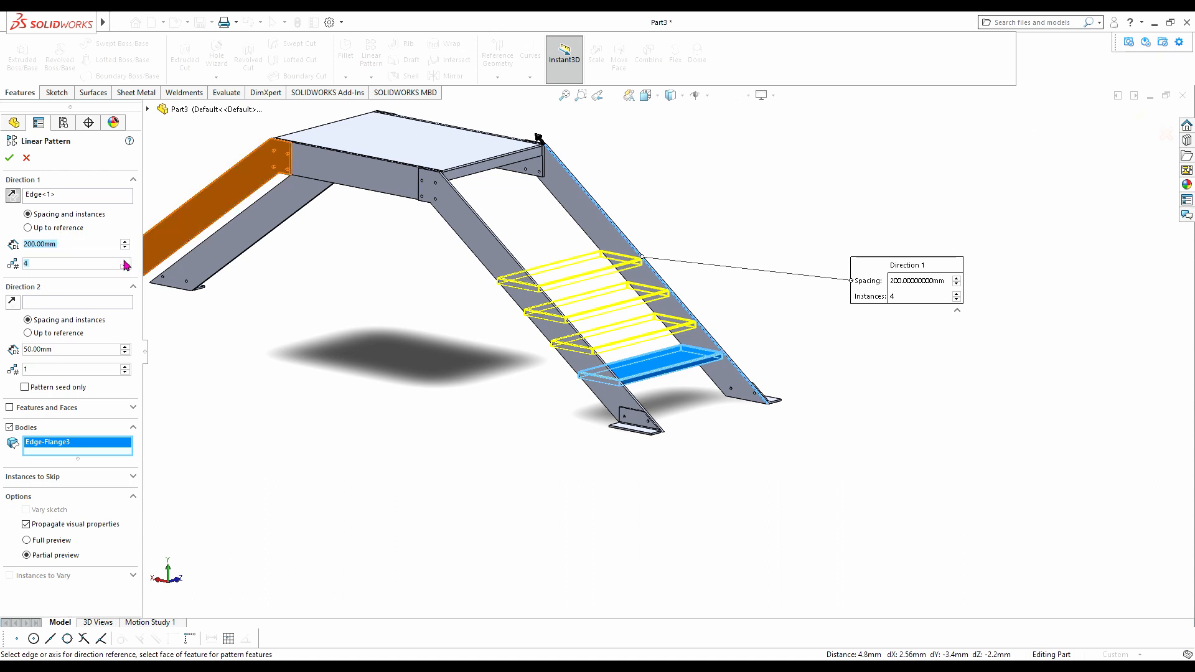
left_click(124, 261)
left_click(124, 261)
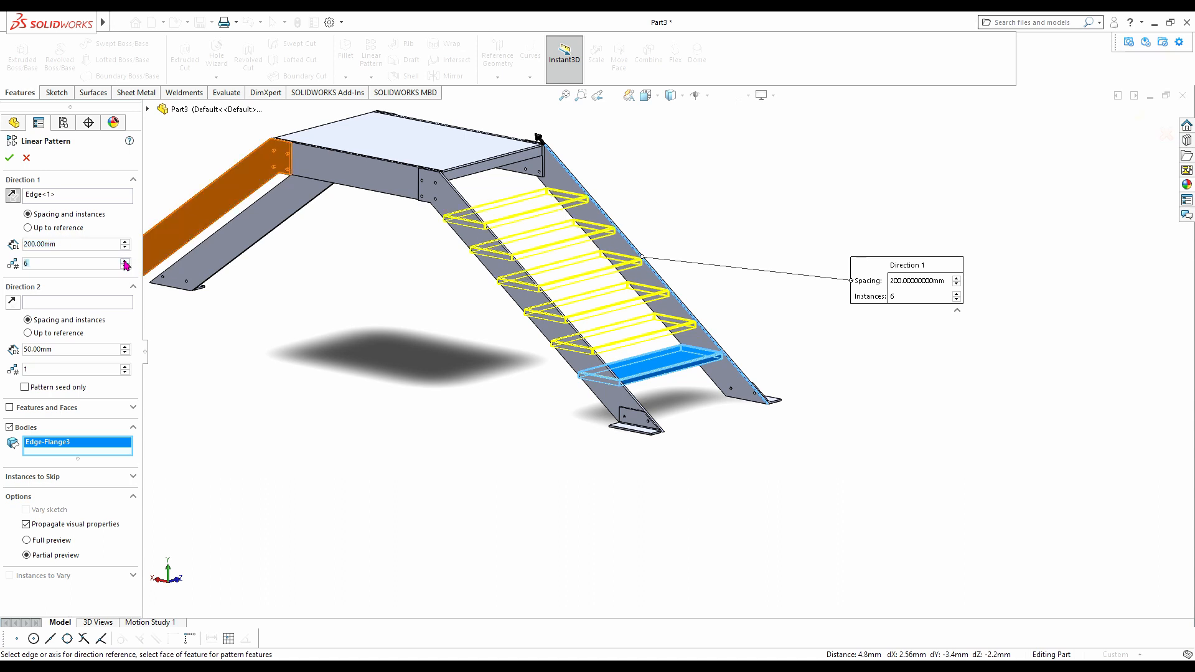
left_click(124, 260)
middle_click_drag(445, 269, 180, 207)
left_click(25, 158)
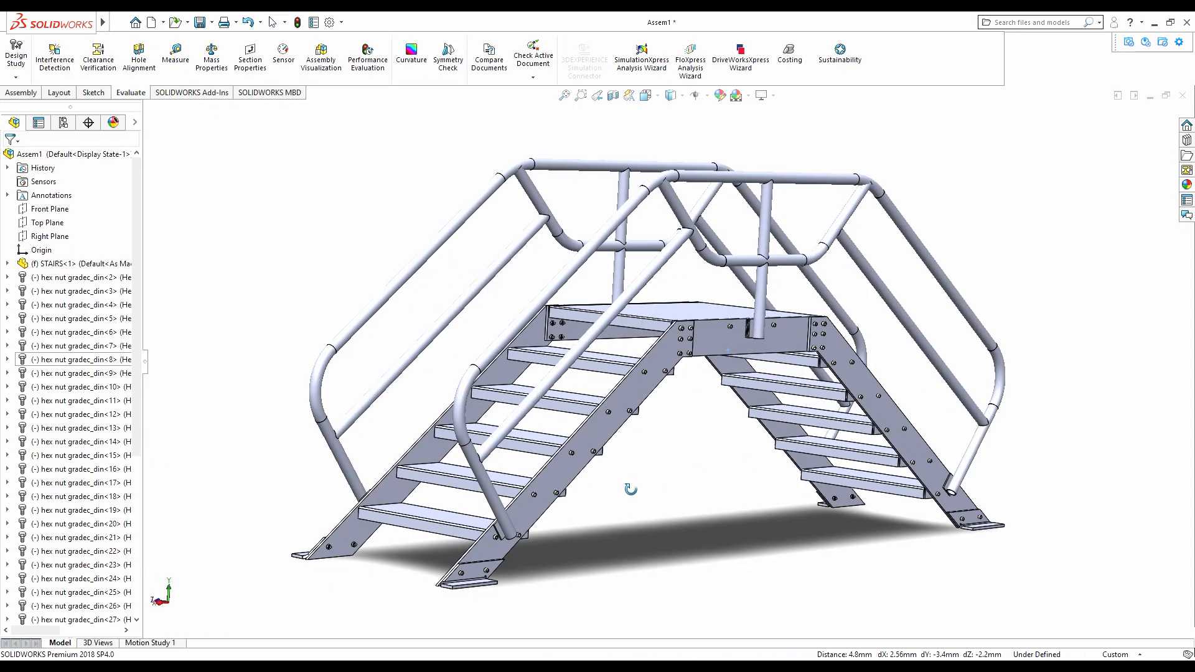
- Switch to the Assem1 reference assembly and check the spacing and instances of the STAIRS part's tread pattern LPattern2
middle_click_drag(630, 489, 347, 525)
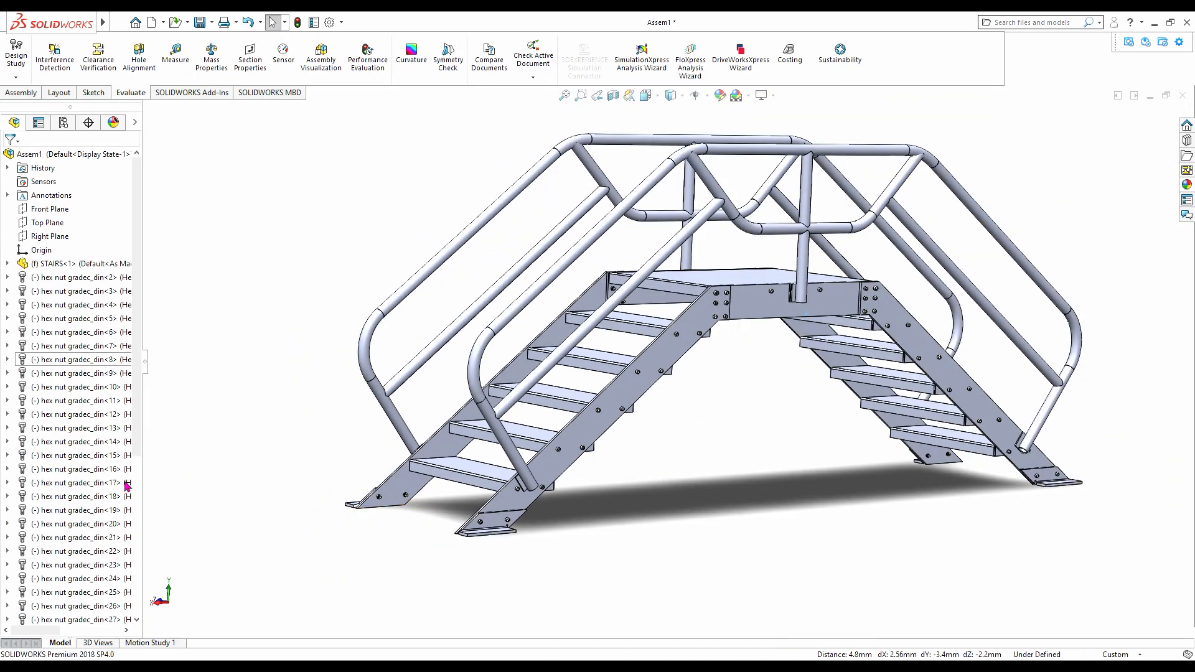
left_click(7, 264)
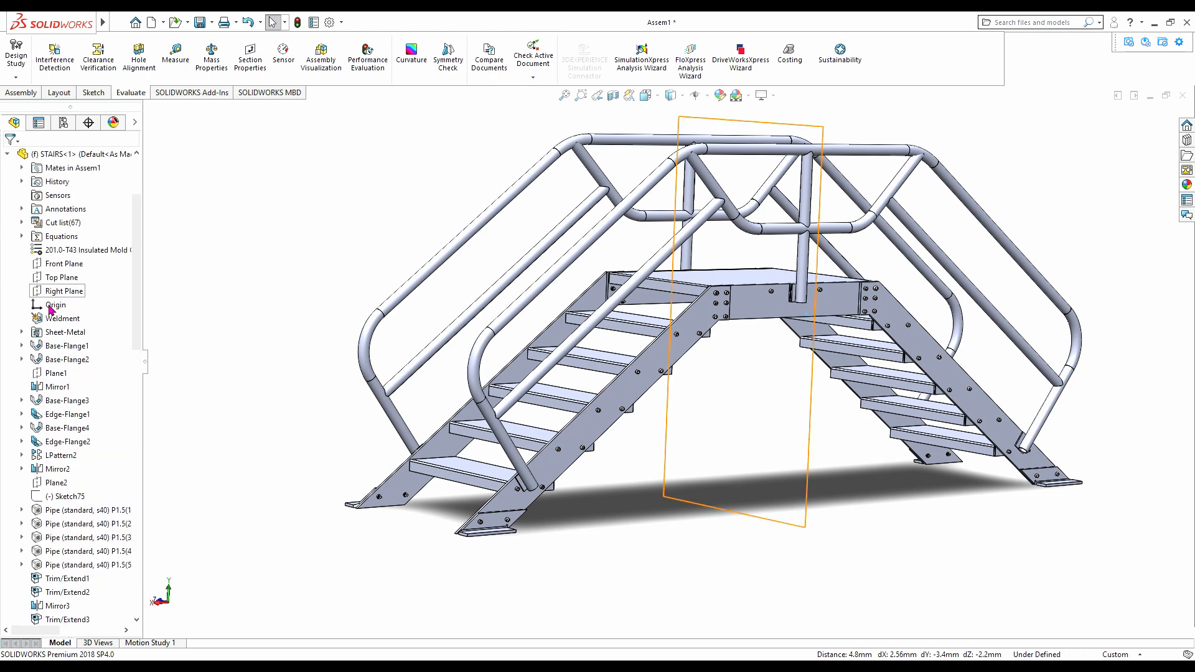
left_click(56, 456)
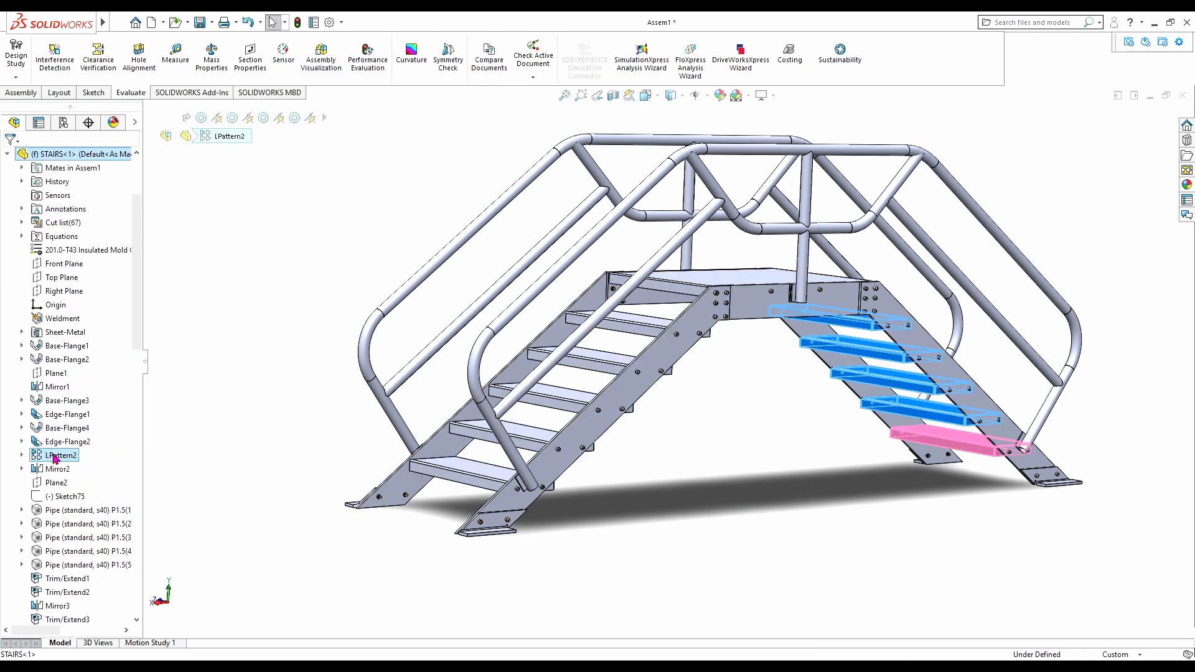
scroll(902, 454, "up", 2)
middle_click_drag(896, 448, 485, 553)
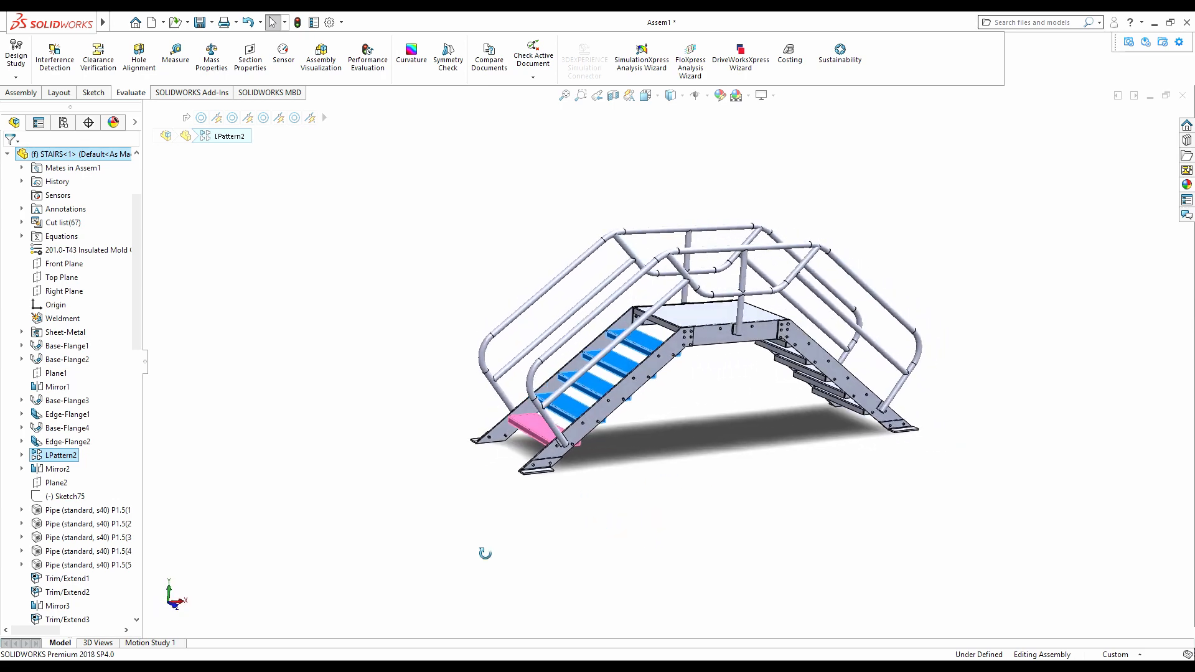
left_click(23, 455)
right_click(43, 389)
left_click(55, 357)
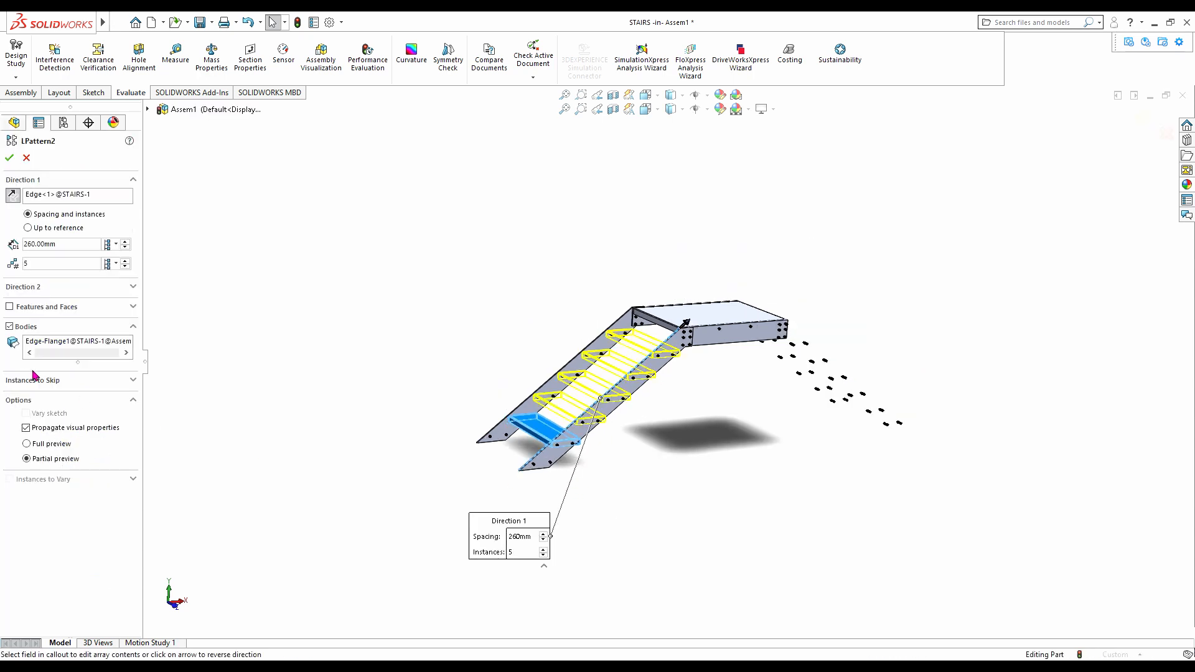
left_click(10, 158)
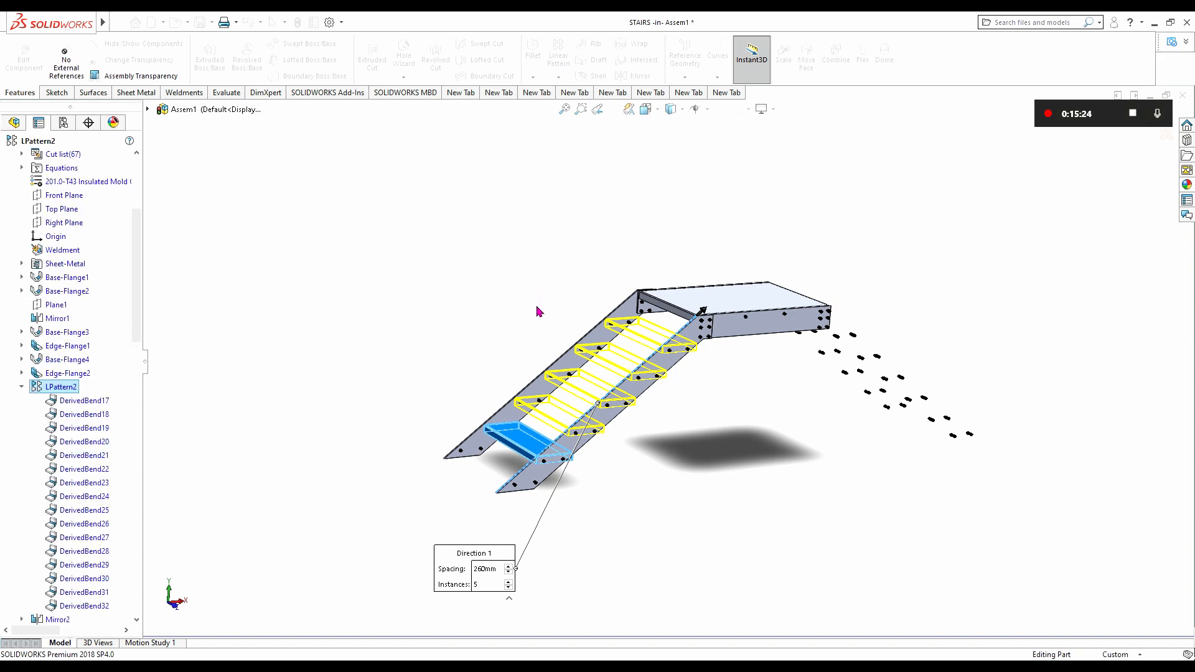
left_click(413, 391)
left_click(21, 387)
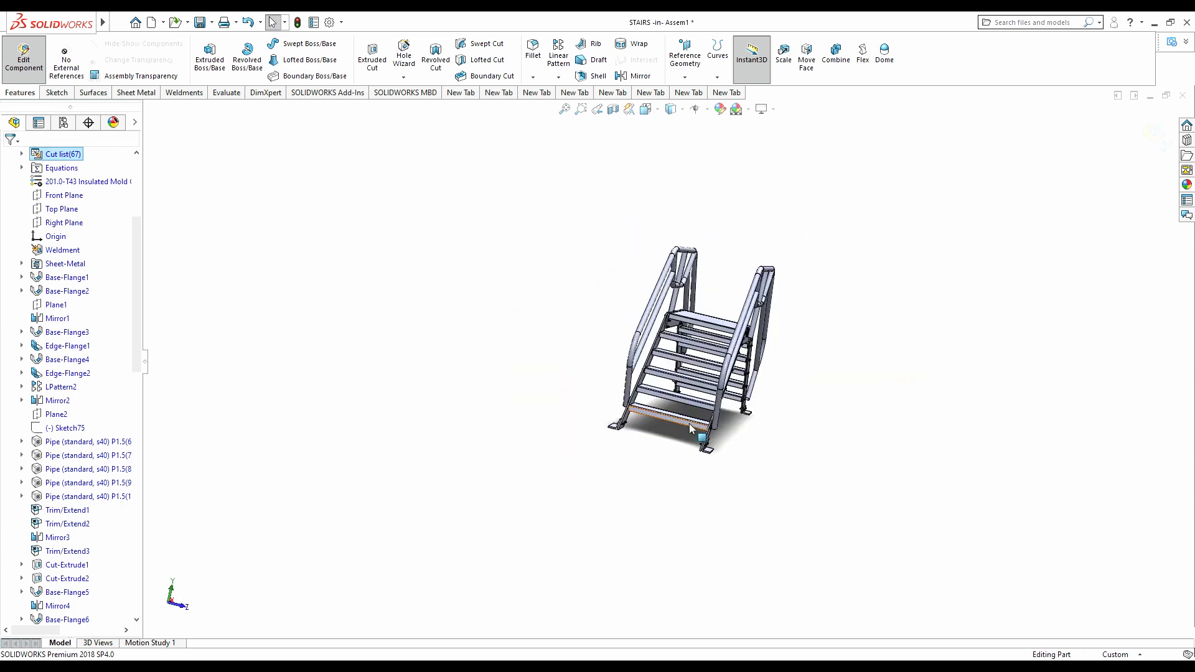
- Find the first tread's base flange in the reference stairs and check its sketch's height dimension
left_click(688, 428)
middle_click_drag(652, 471, 622, 440)
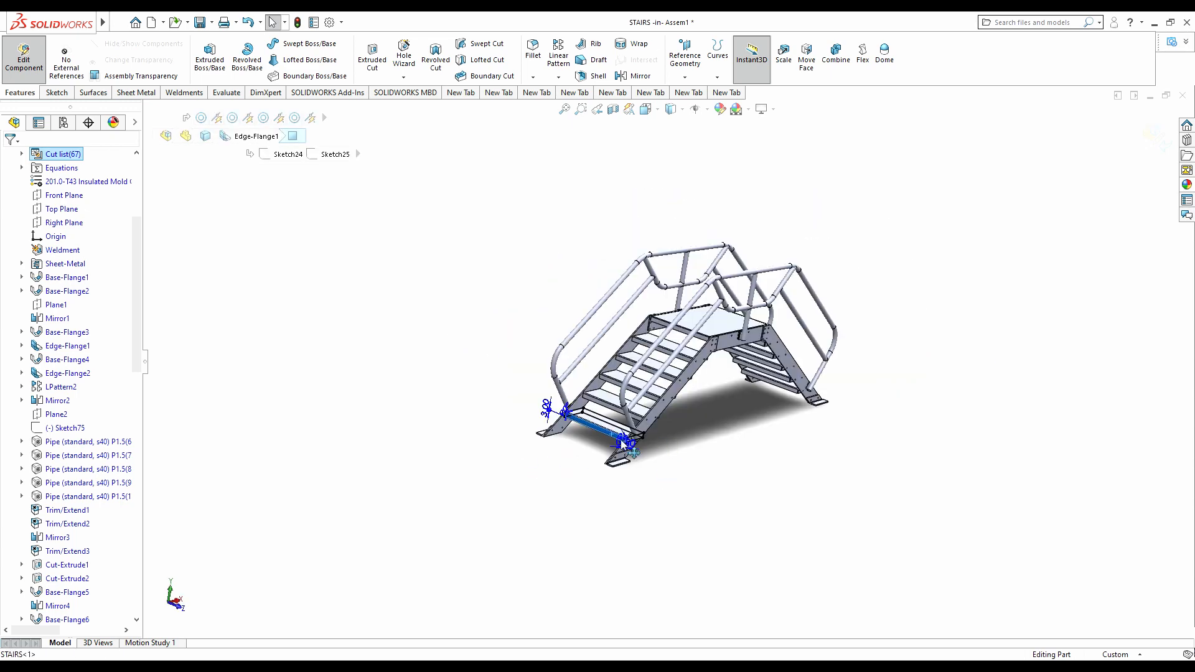
left_click(22, 345)
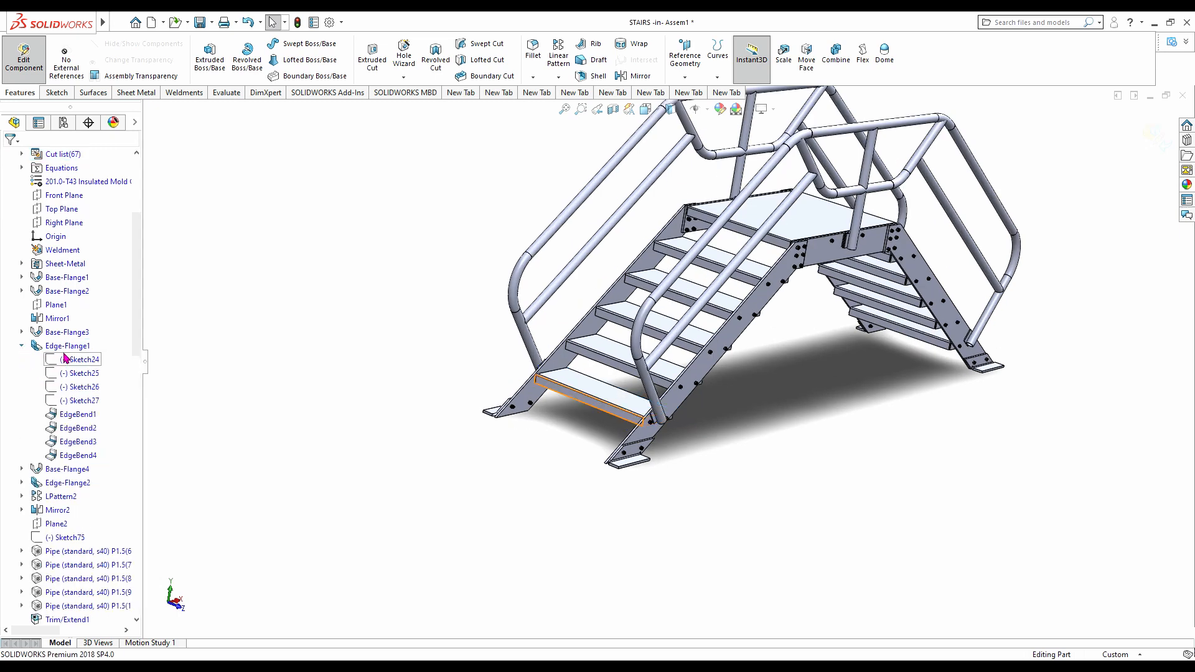
left_click(19, 337)
left_click(22, 332)
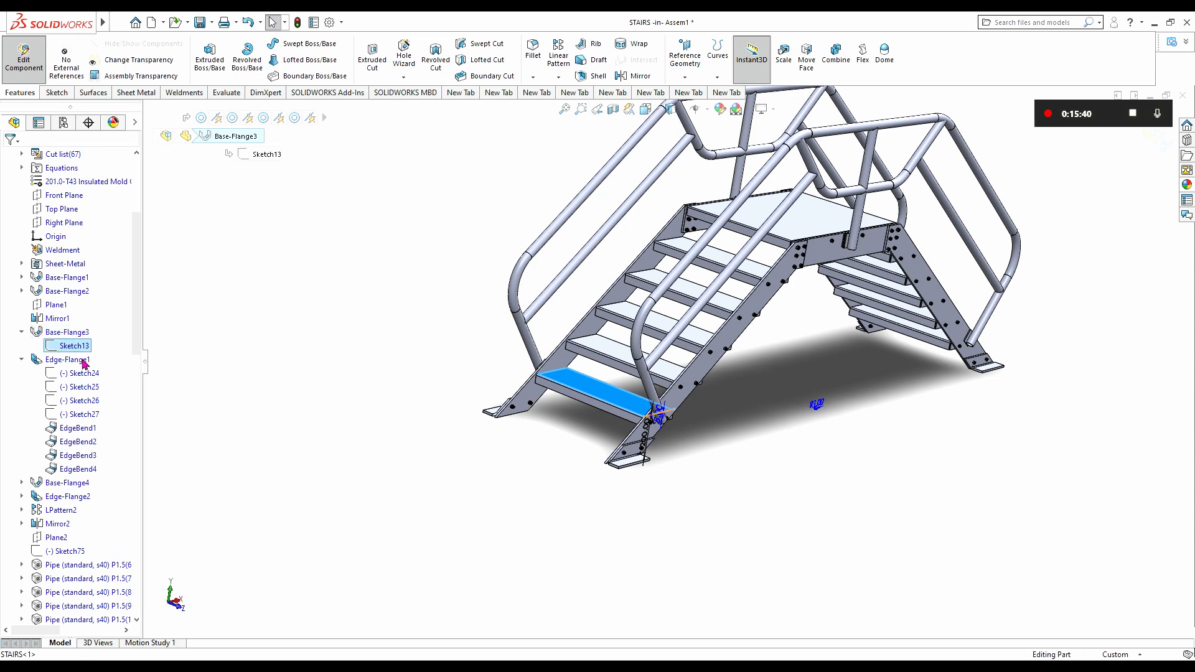
mouse_move(565, 462)
middle_mouse_down()
mouse_move(517, 443)
mouse_move(525, 408)
mouse_move(687, 416)
middle_mouse_up()
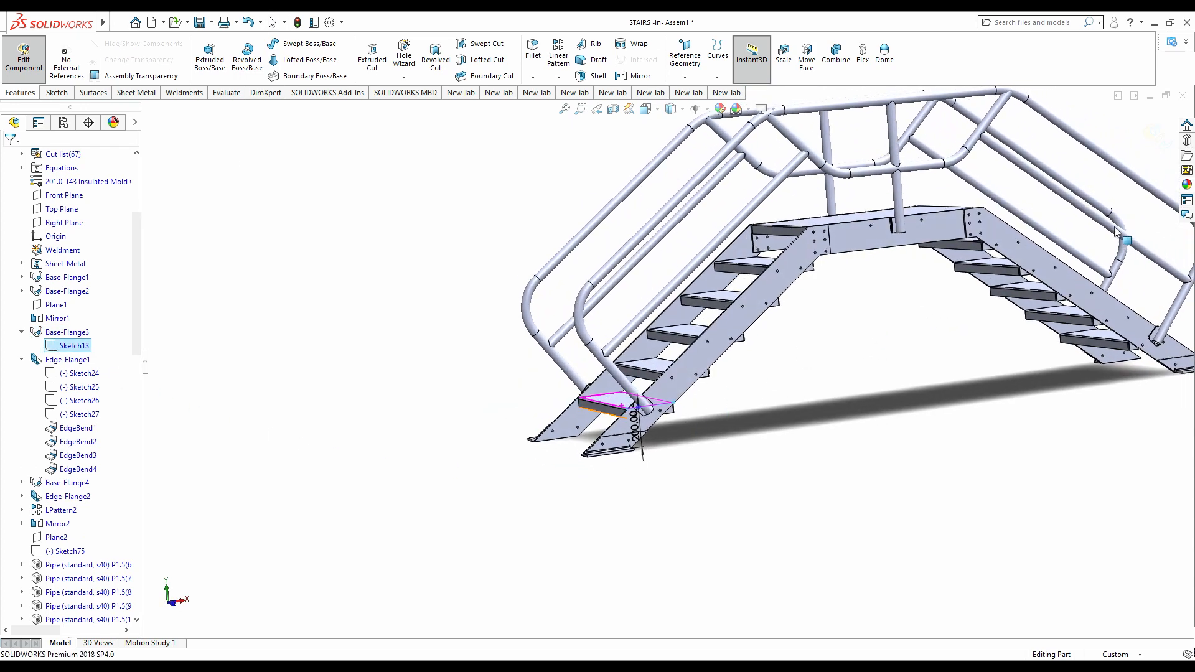
scroll(1115, 229, "down", 3)
left_click(1111, 178)
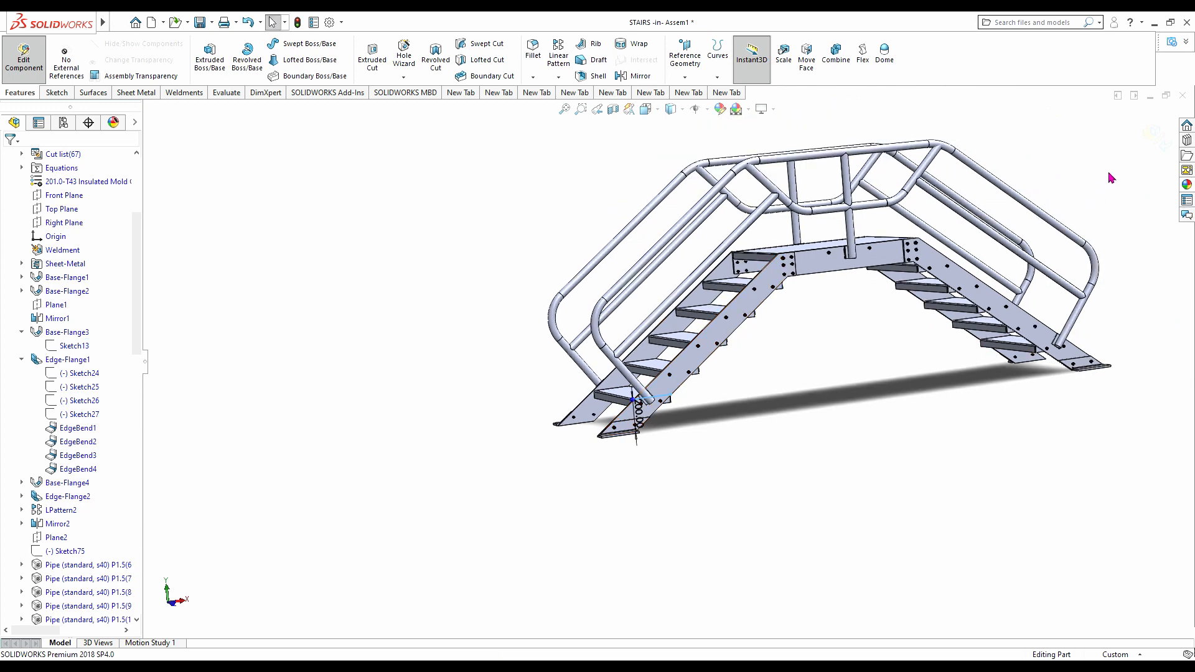
- Return to Part3 and check the tread sketch's height dimension against the reference stairs
left_click(1156, 136)
scroll(346, 205, "down", 4)
middle_click_drag(526, 243, 749, 367)
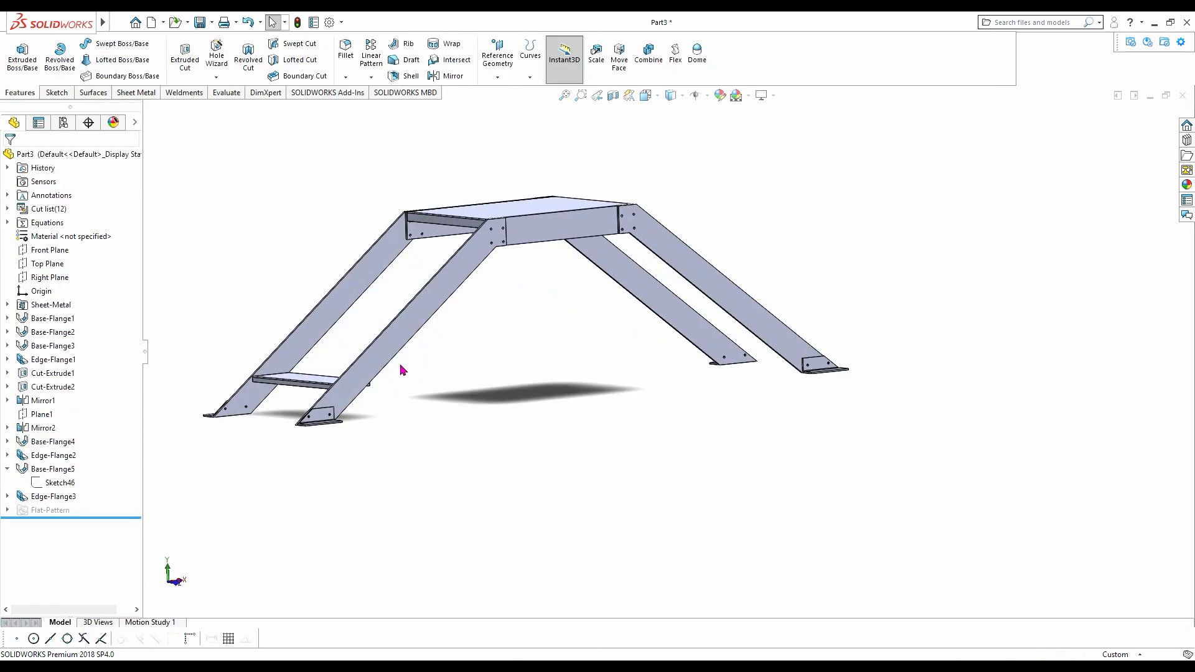
left_click(60, 482)
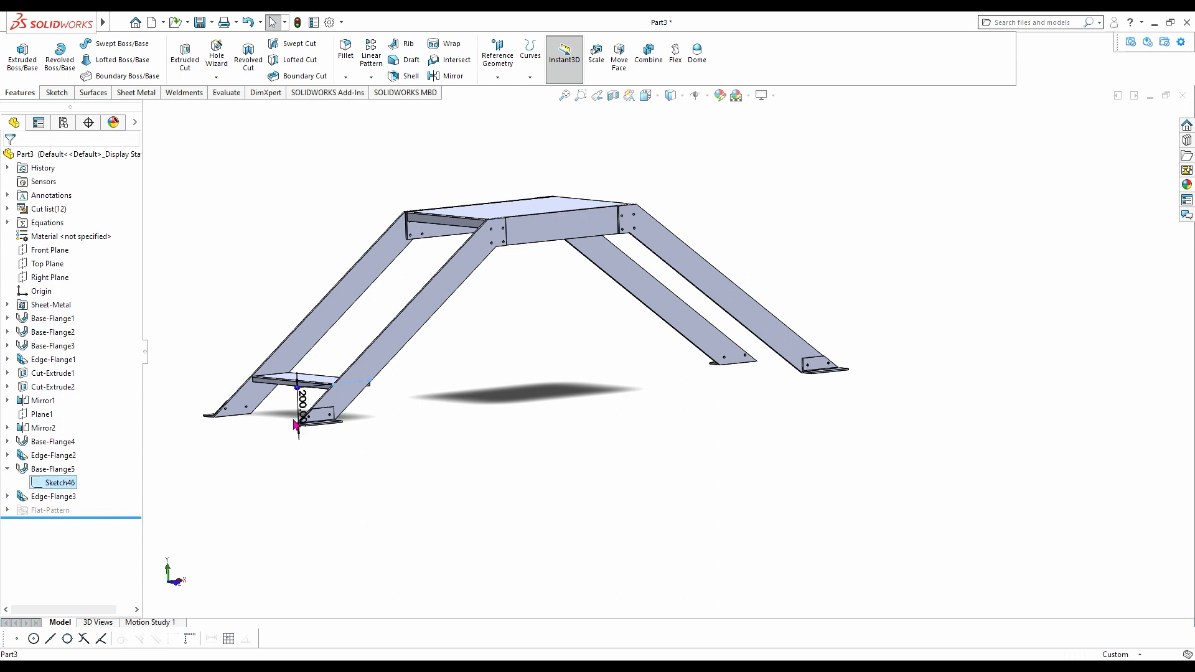
scroll(448, 423, "up", 3)
left_click(582, 424)
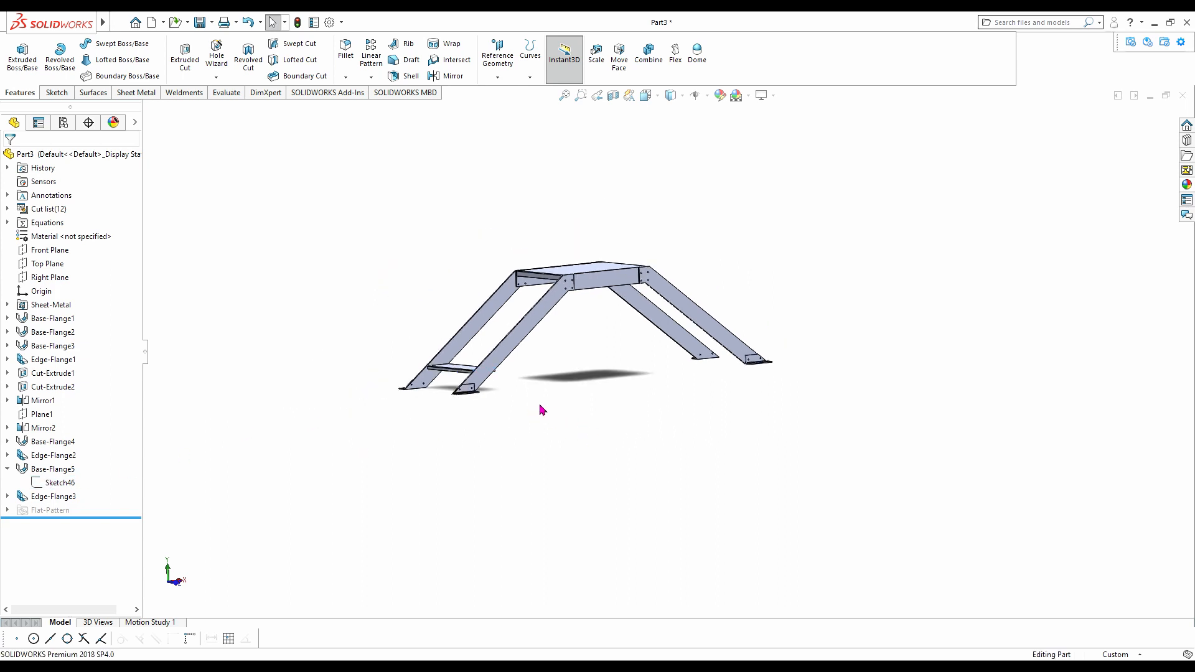
- Start a linear pattern using the near inclined leg's long upper edge as Direction 1, pointing up toward the platform
scroll(511, 387, "down", 3)
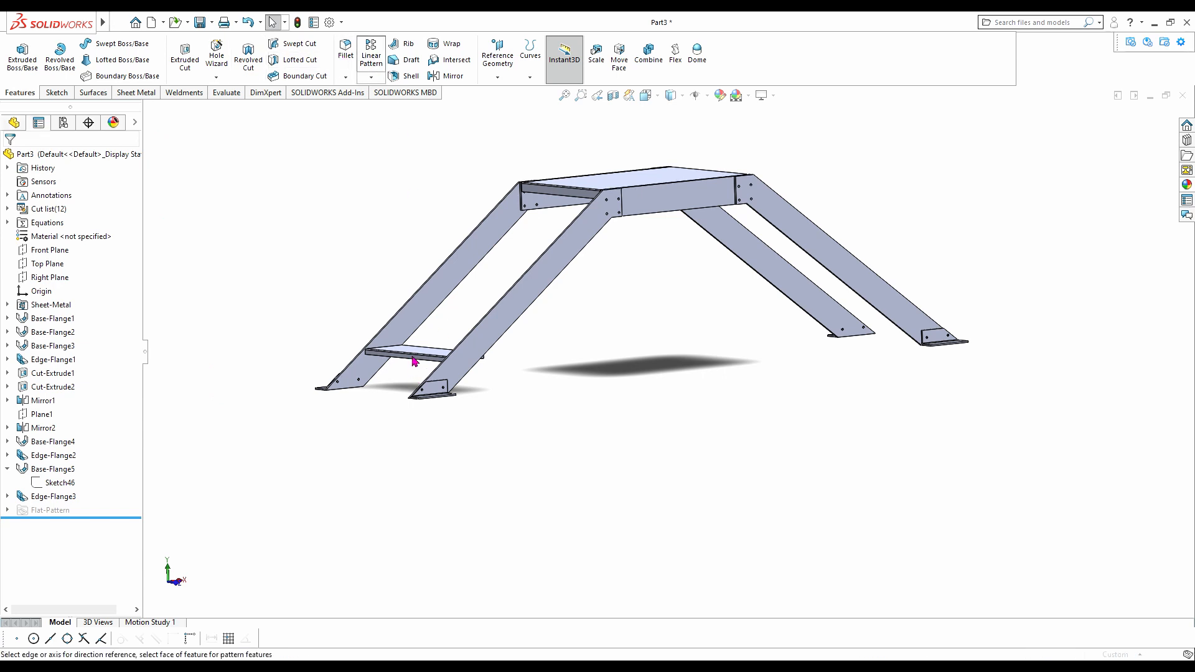
scroll(423, 358, "down", 5)
left_click(498, 338)
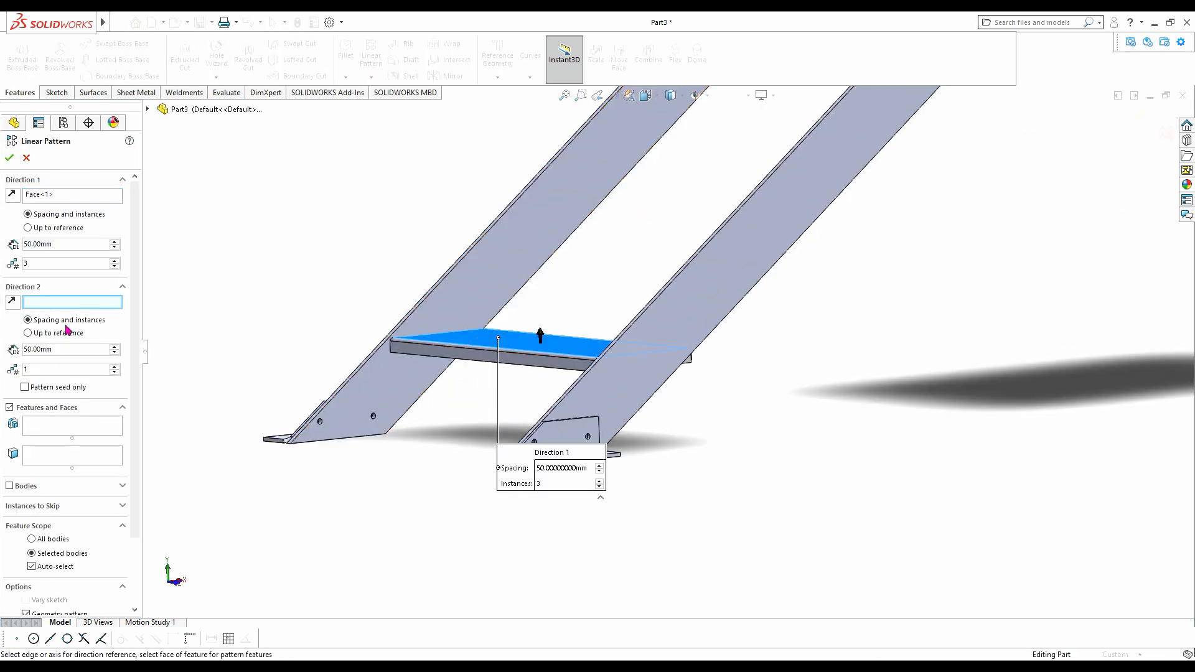
left_click(62, 199)
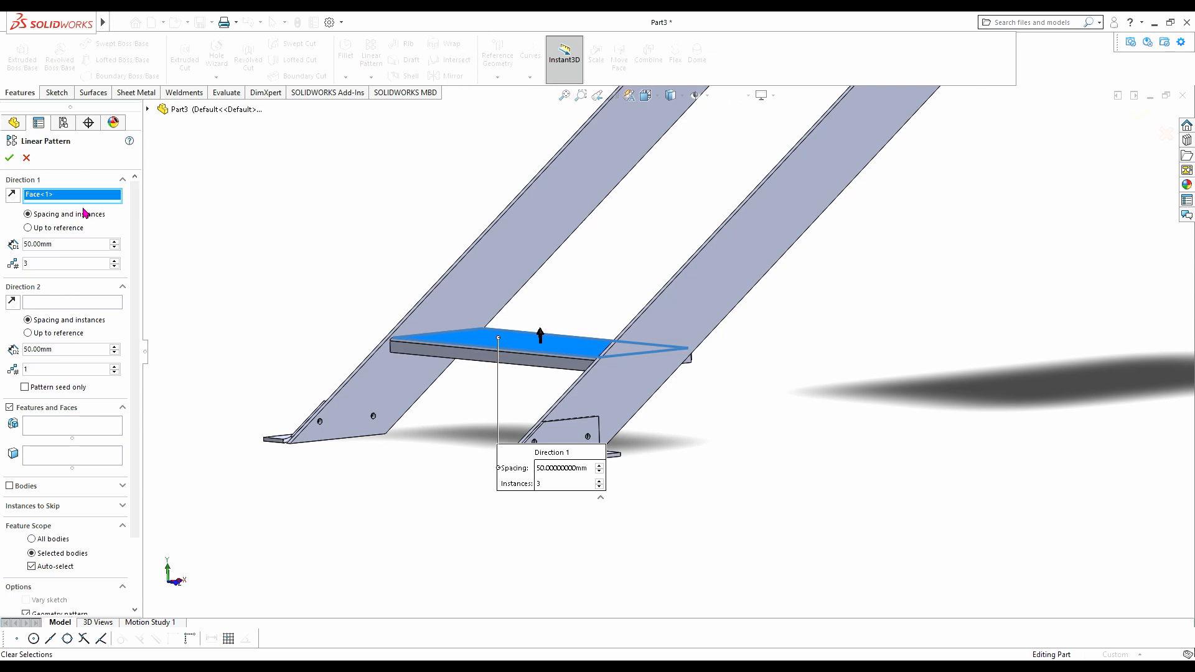
key("Delete")
left_click(626, 332)
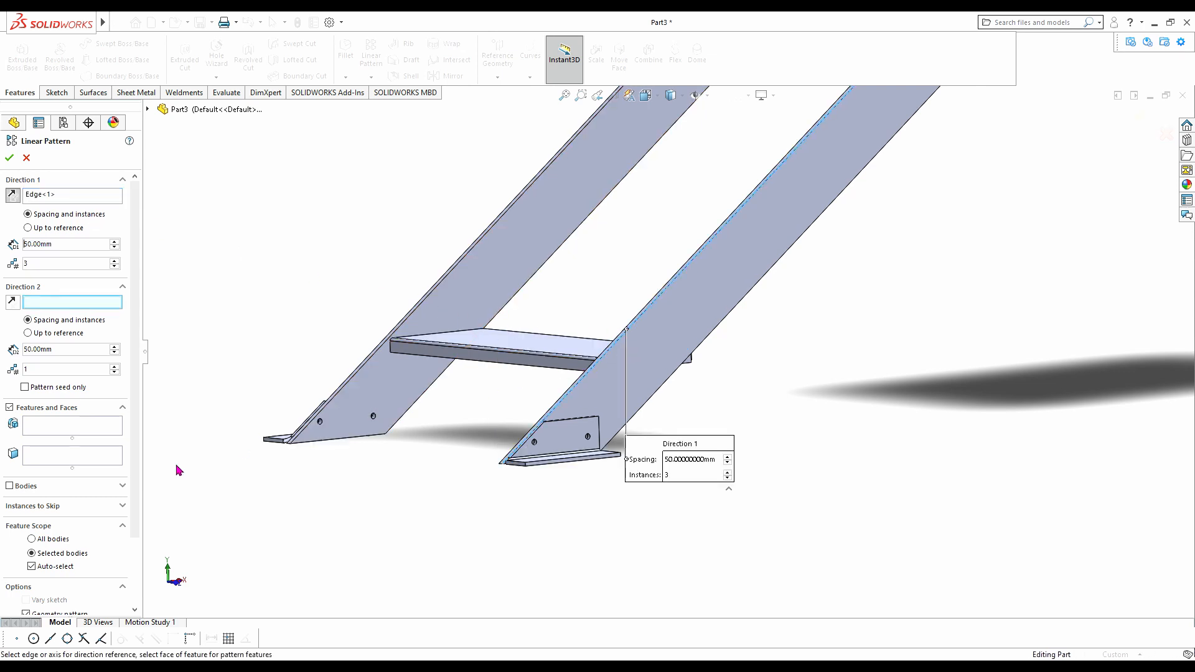
- Pattern the flanged tread body up the leg with 5 instances spaced 260 mm apart
left_click(11, 487)
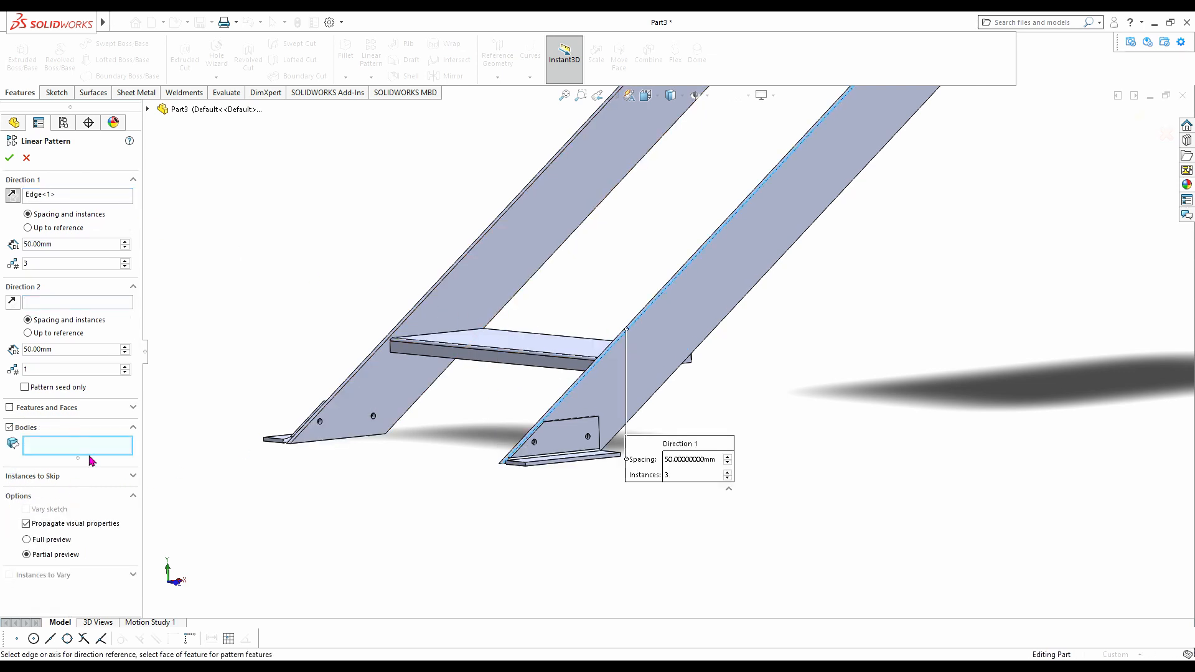
left_click(554, 358)
key("f")
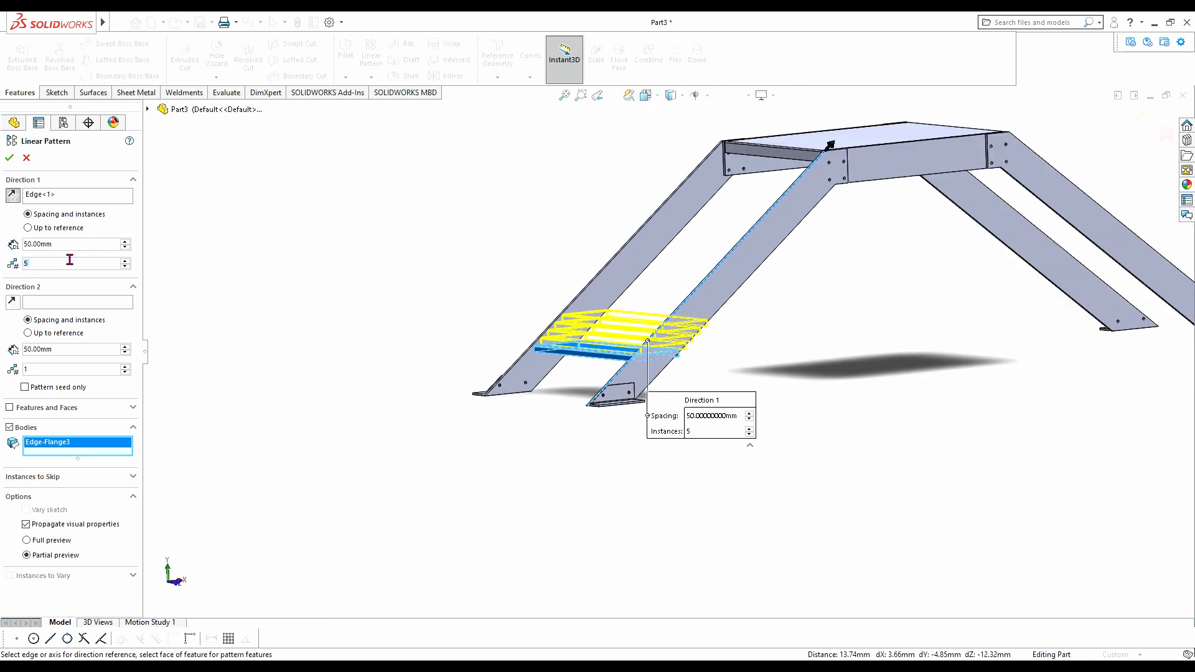
left_click_drag(100, 246, 17, 252)
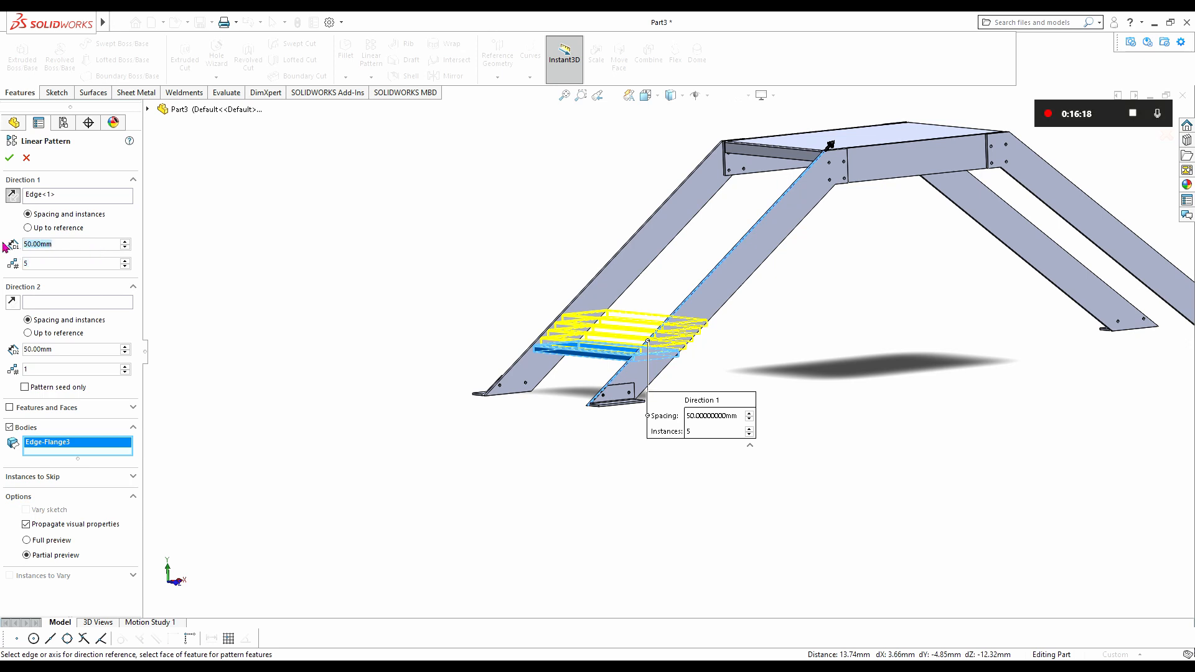
type("260")
key("Return")
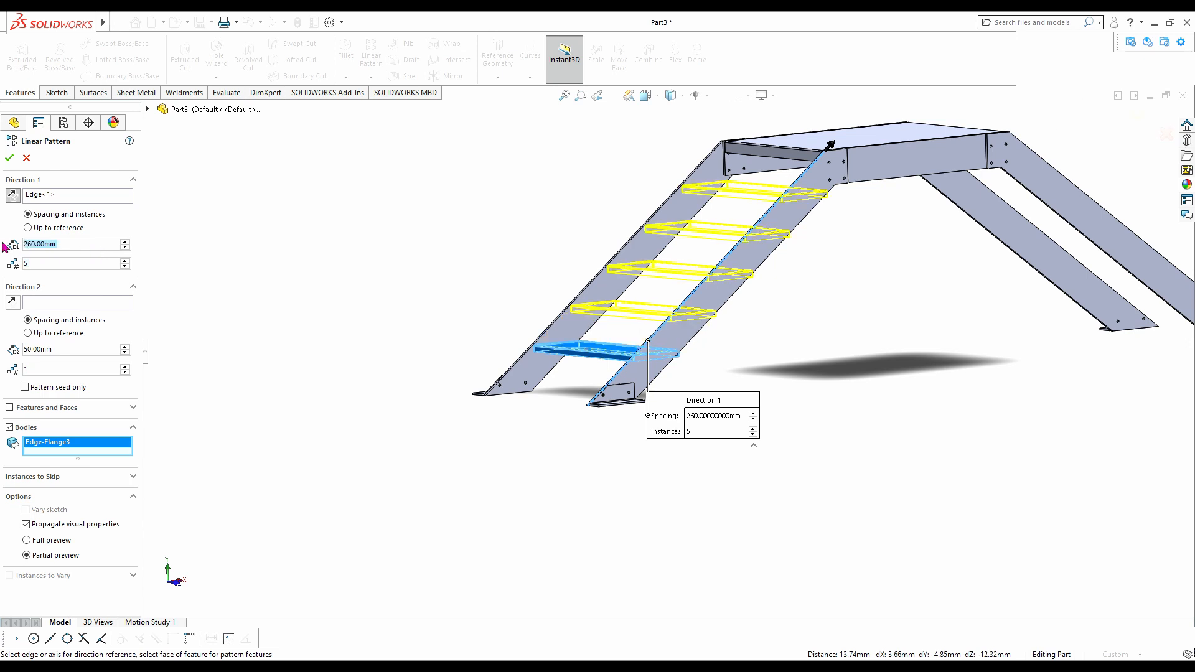
left_click(10, 158)
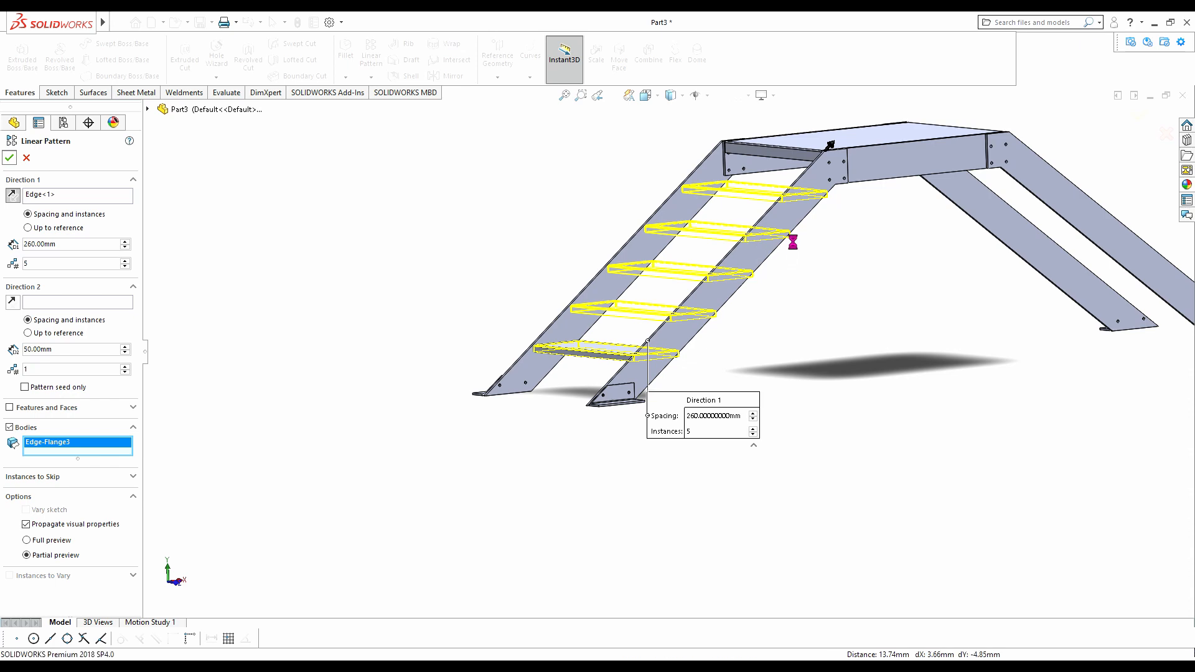
- Start a sketch on the near inclined leg's outer face and view it face-on
middle_click_drag(771, 280, 688, 304)
scroll(786, 288, "down", 3)
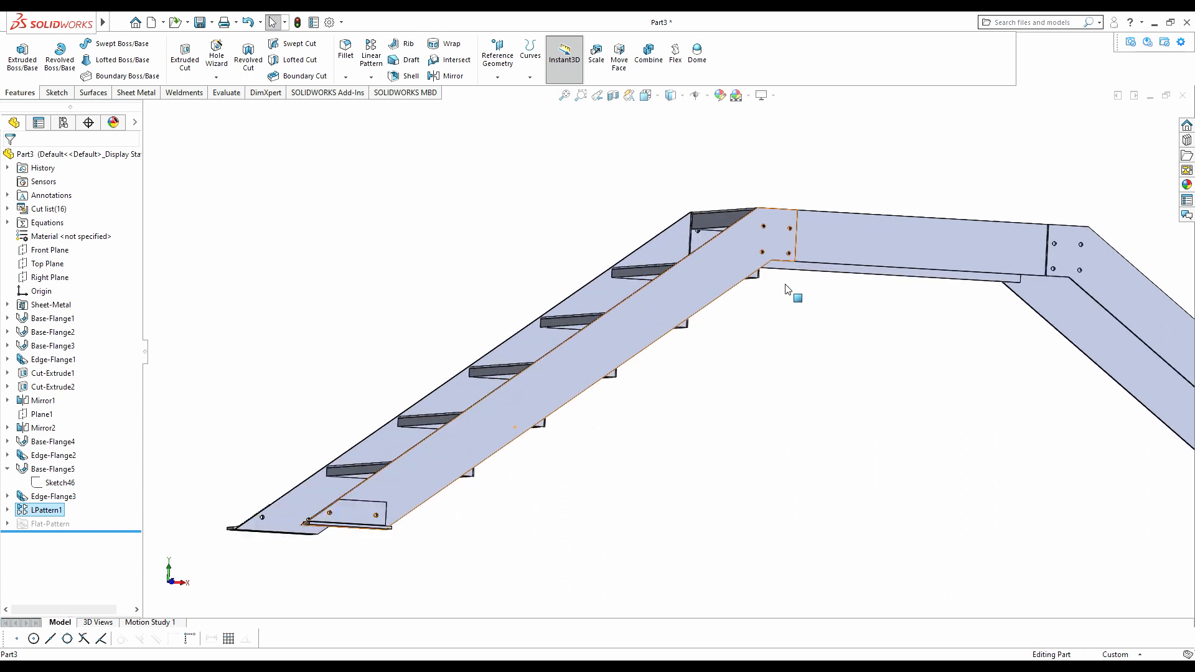
left_click(707, 295)
left_click(757, 256)
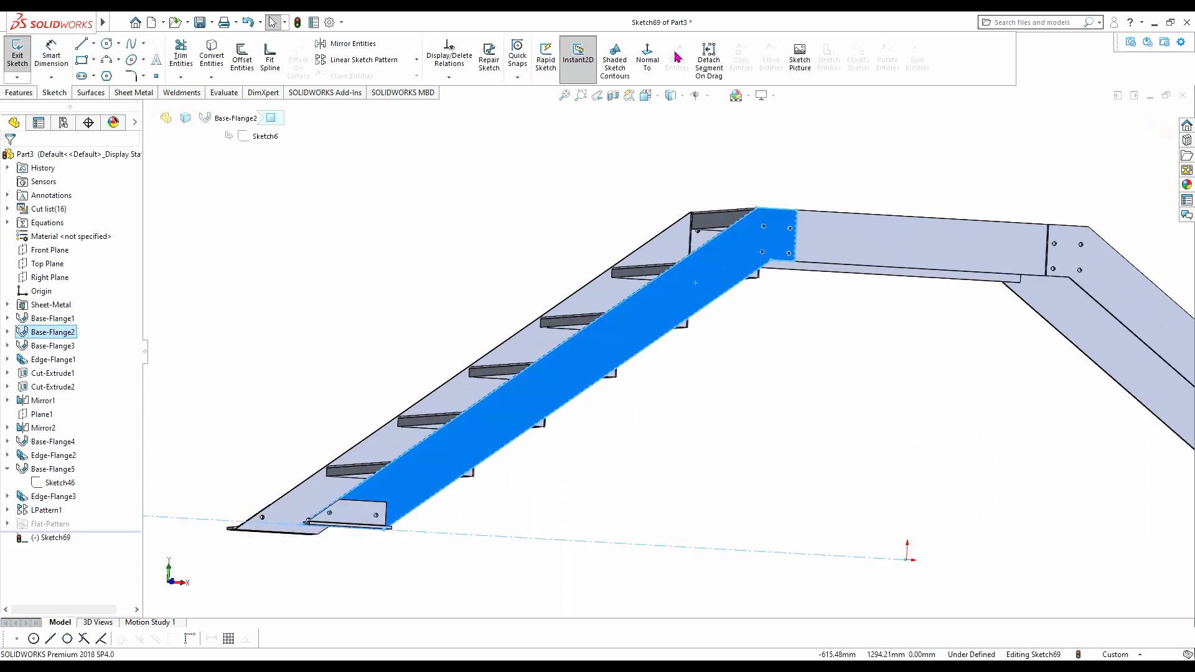
left_click(648, 56)
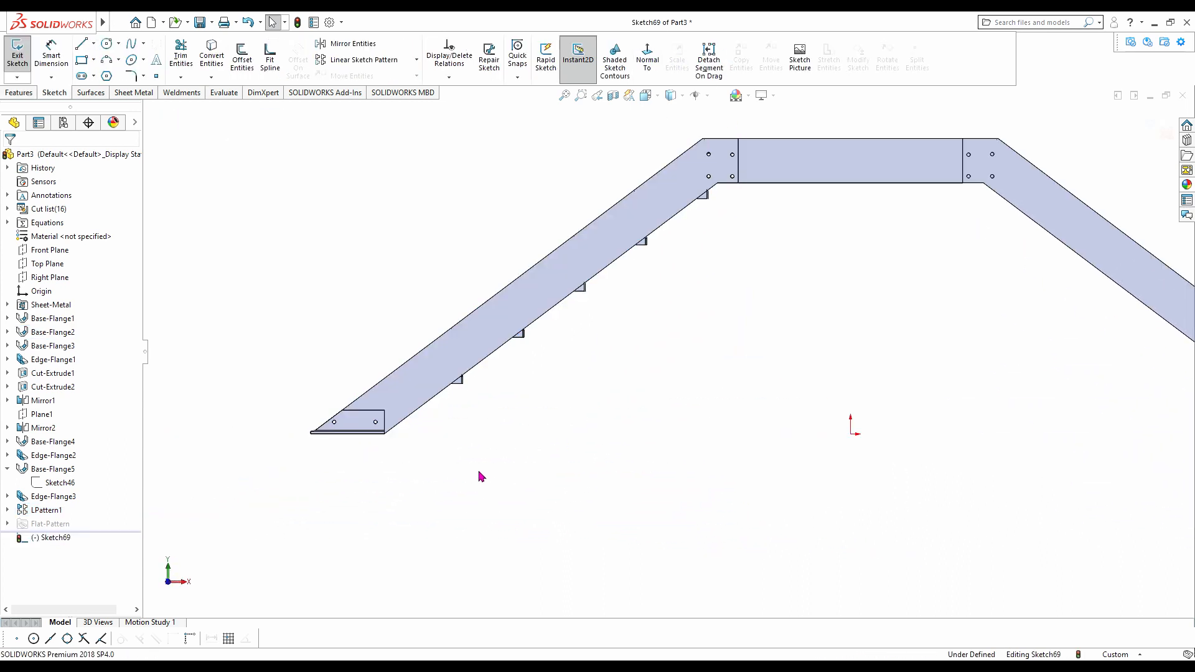
- Sketch two circles about 10 mm in diameter and about 150 mm apart over the lowest tread's side flange, with hidden lines shown
scroll(454, 395, "down", 3)
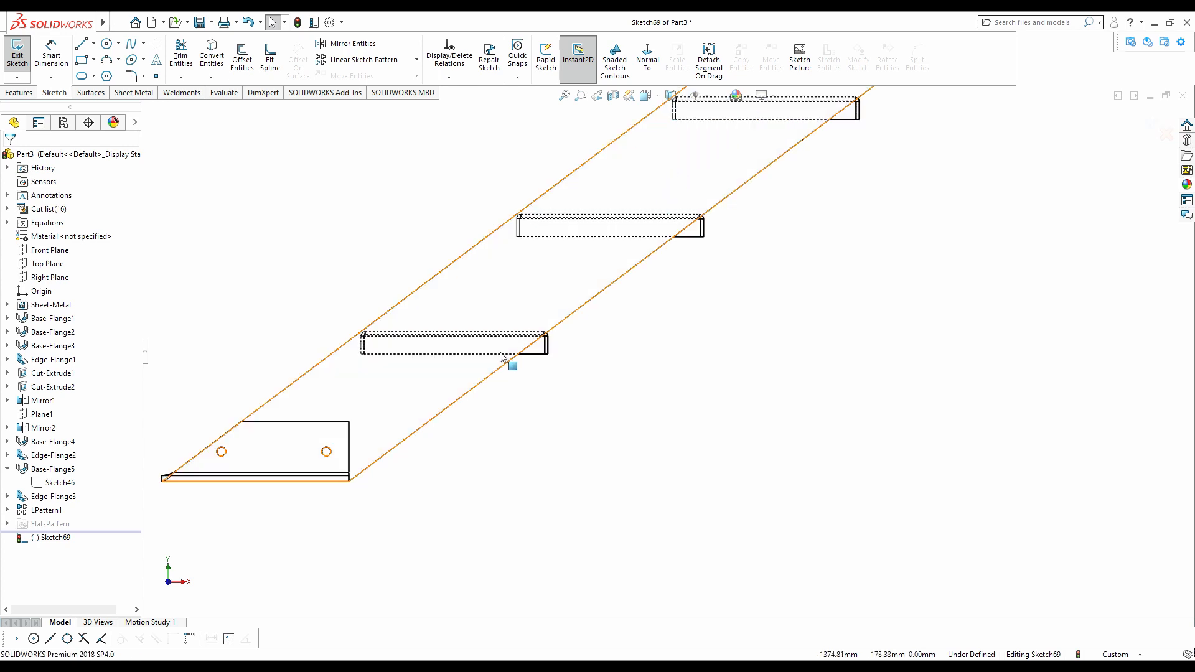
scroll(435, 354, "down", 5)
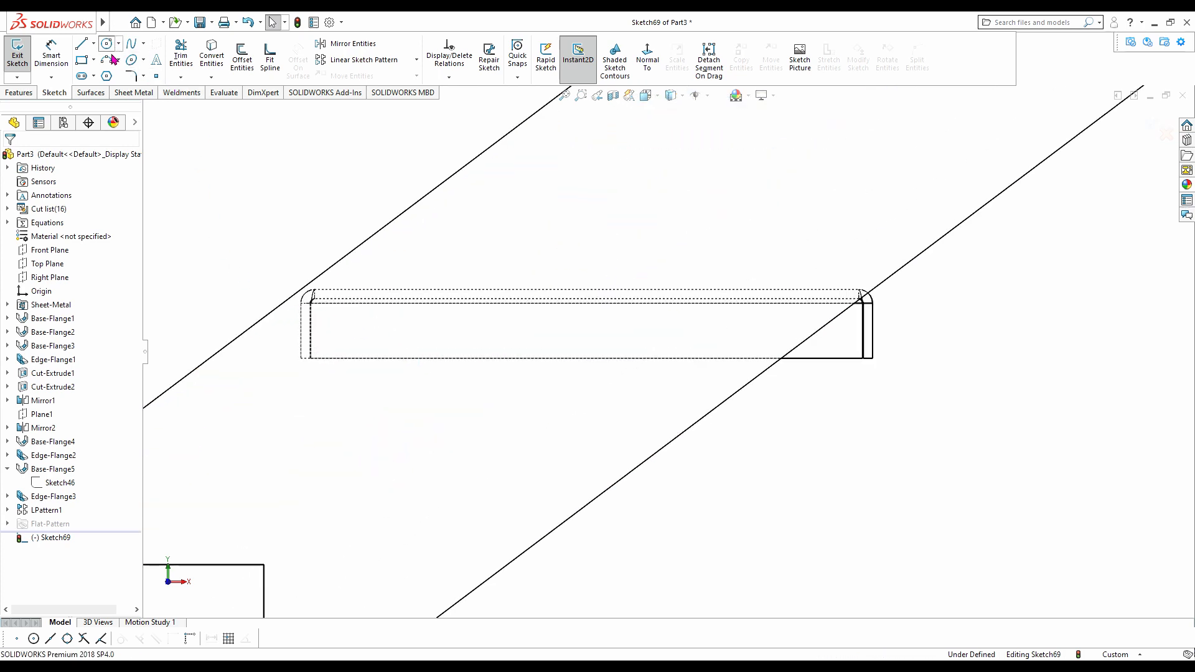
left_click(109, 45)
left_click(364, 330)
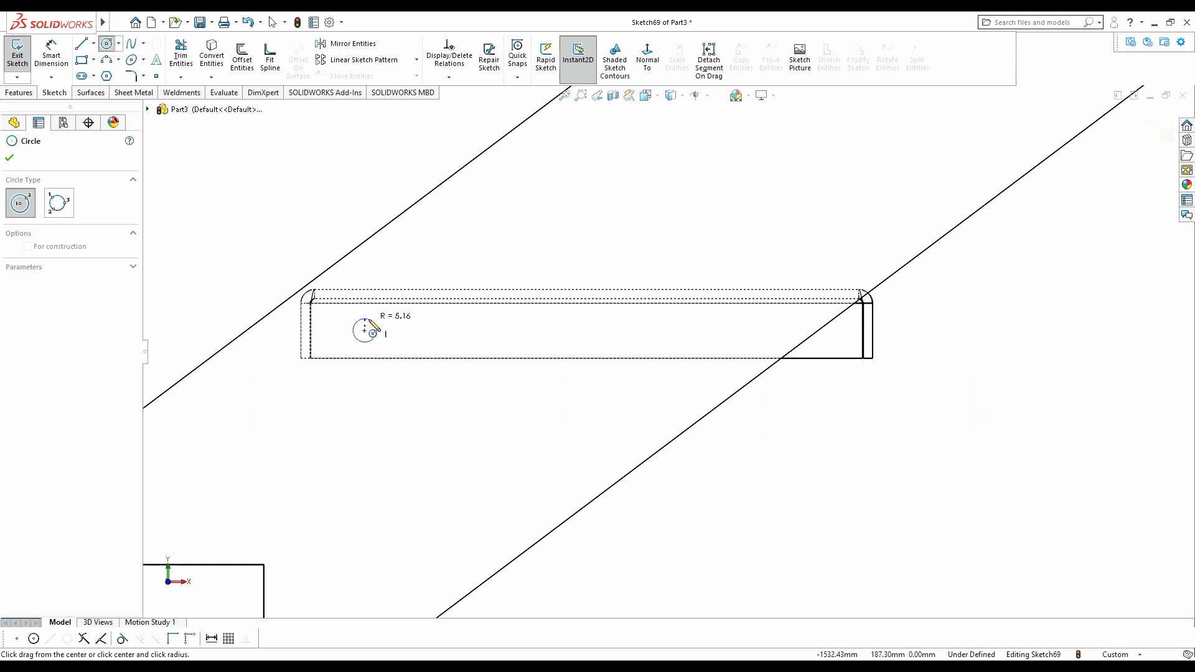
left_click(374, 324)
left_click(709, 331)
left_click(720, 325)
key("Escape")
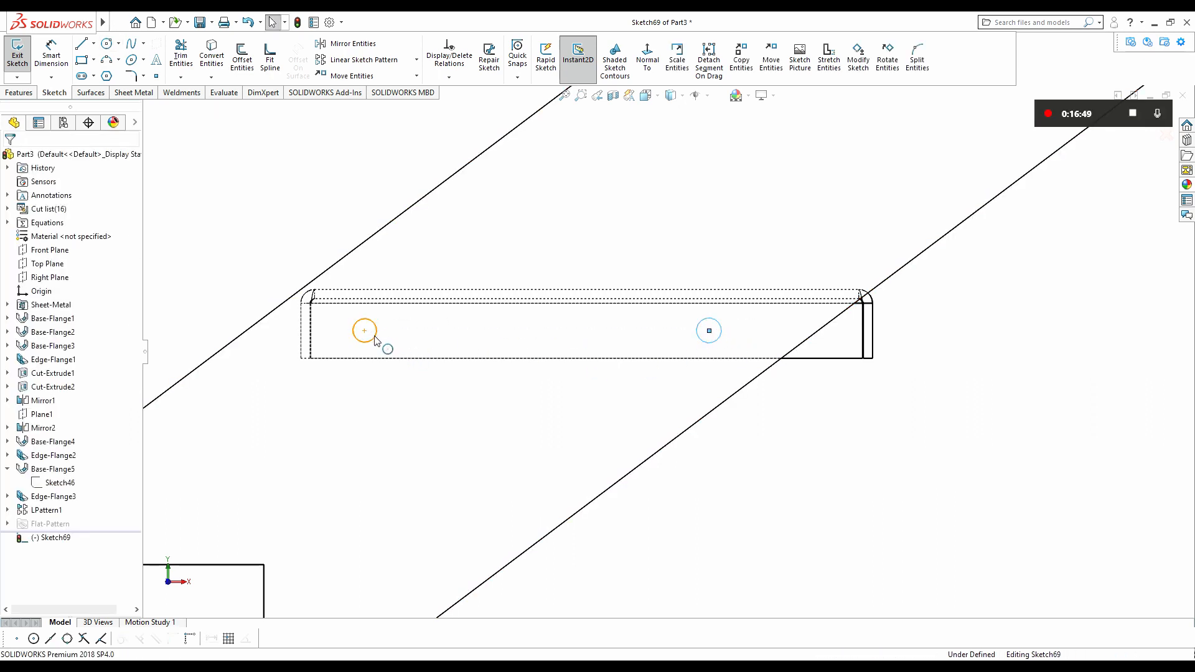
- Make the two circles equal in radius and align their centres horizontally
left_click(373, 336)
left_click(719, 346, "ctrl")
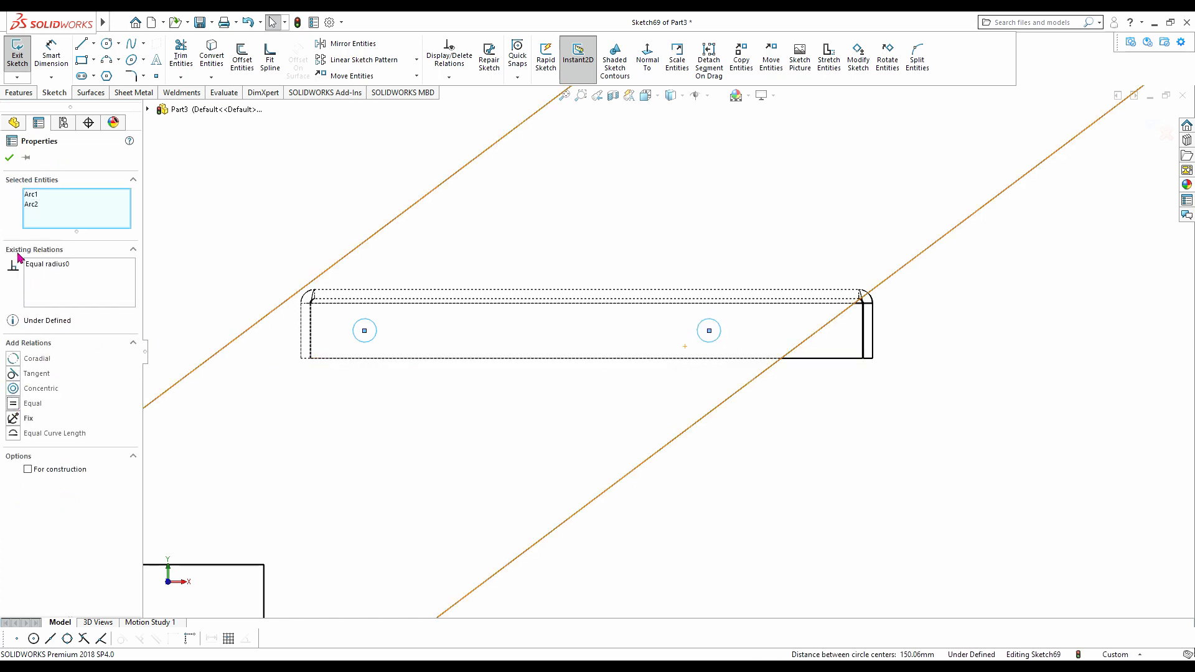
left_click(10, 158)
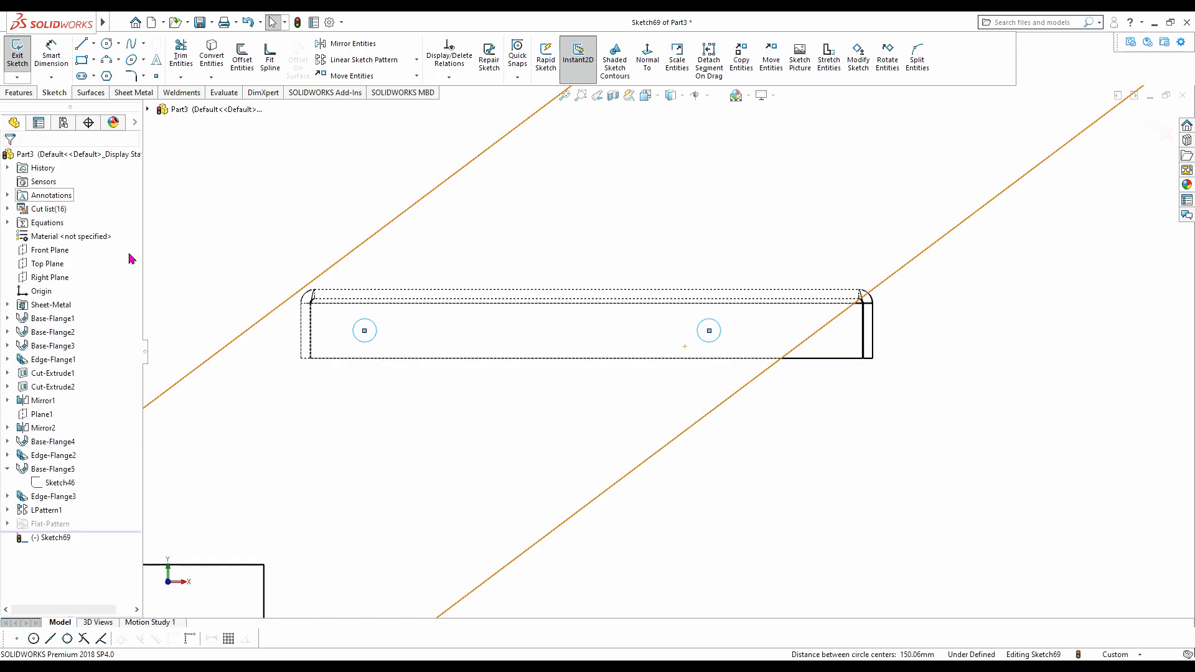
left_click(364, 330)
left_click(708, 332, "ctrl")
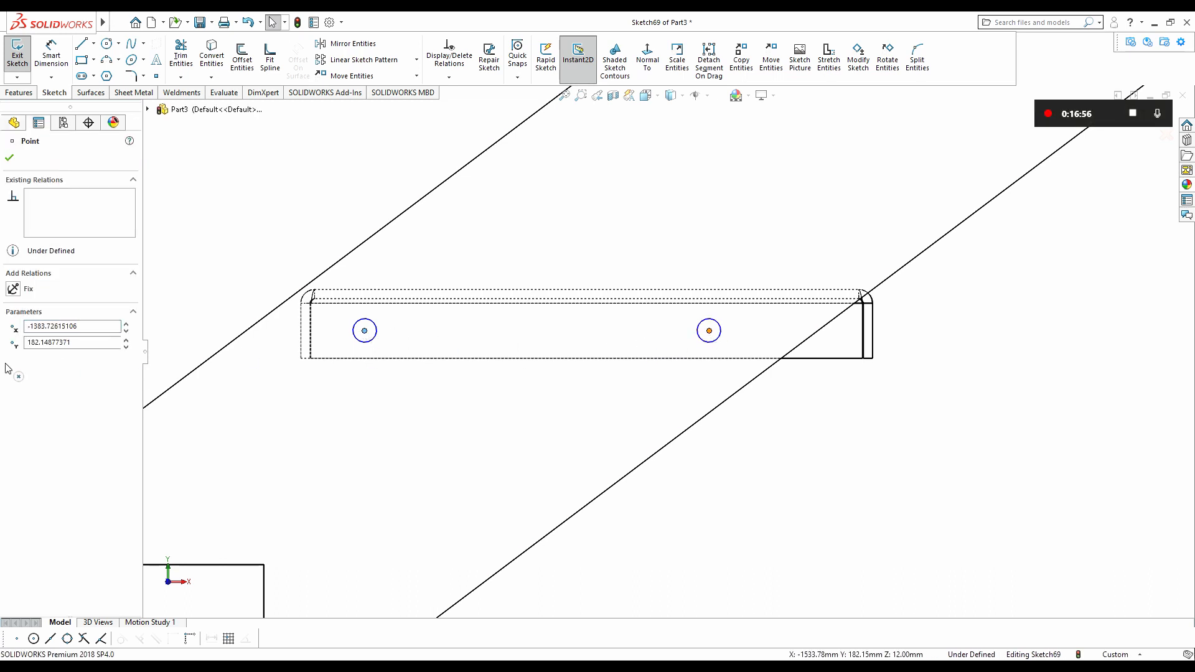
left_click(11, 159)
- Dimension the circle near the tread's front end to a 12 mm diameter
left_click(52, 48)
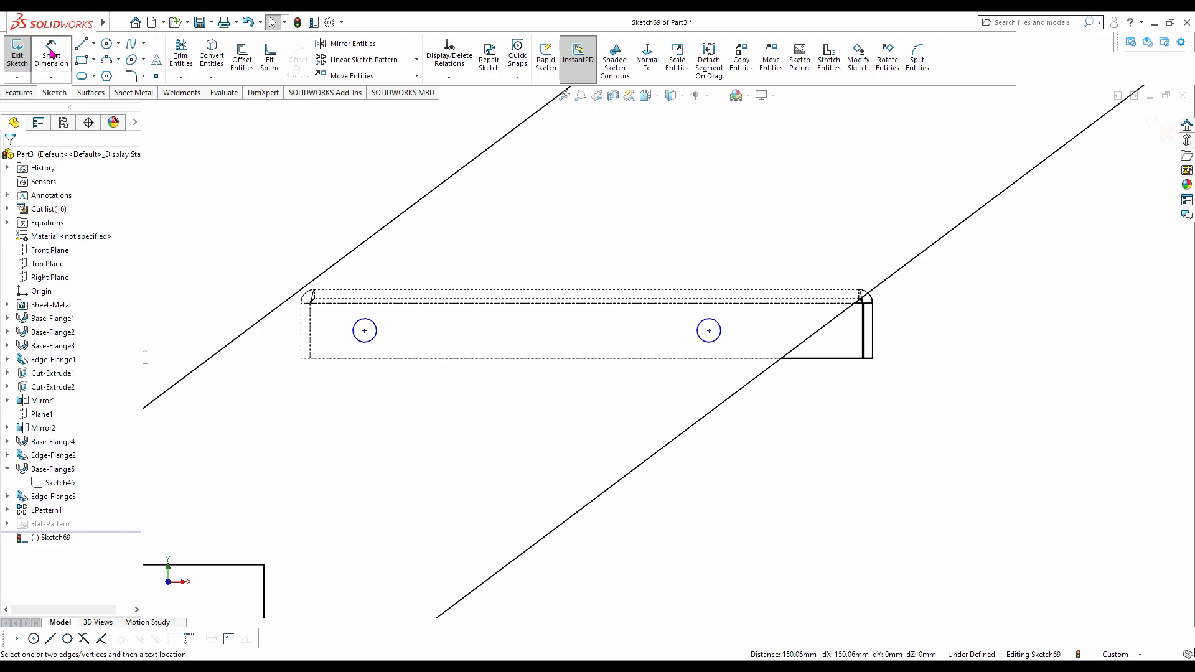
left_click(376, 337)
left_click(405, 335)
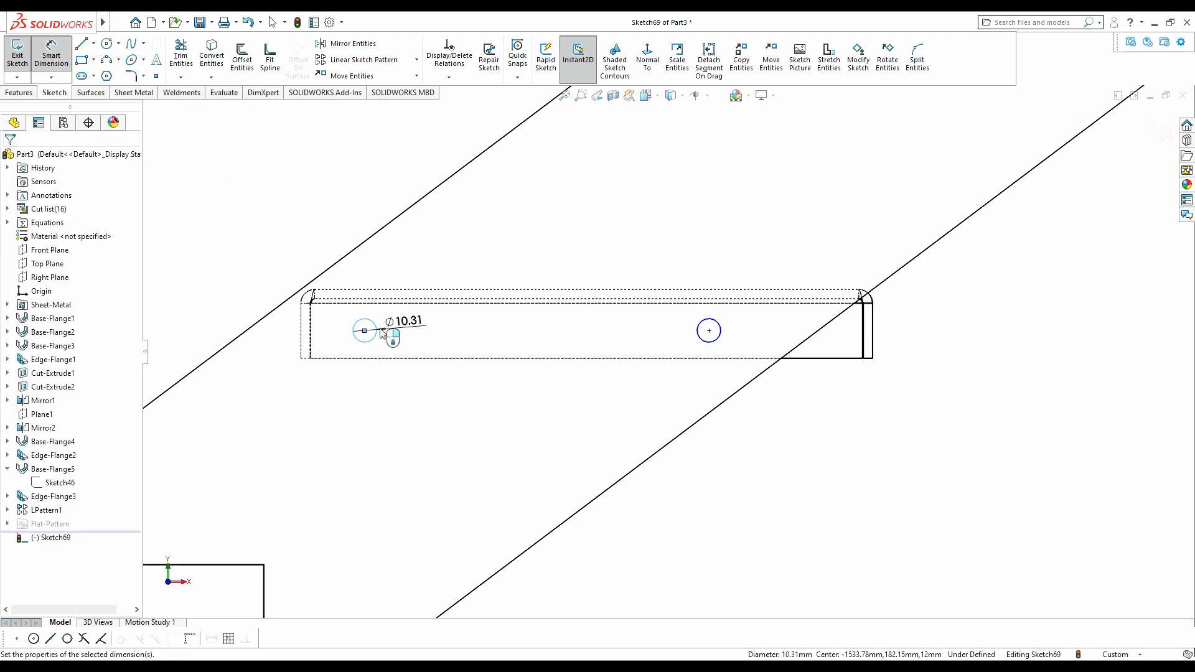
type("12.00mm")
key("Return")
scroll(349, 347, "down", 3)
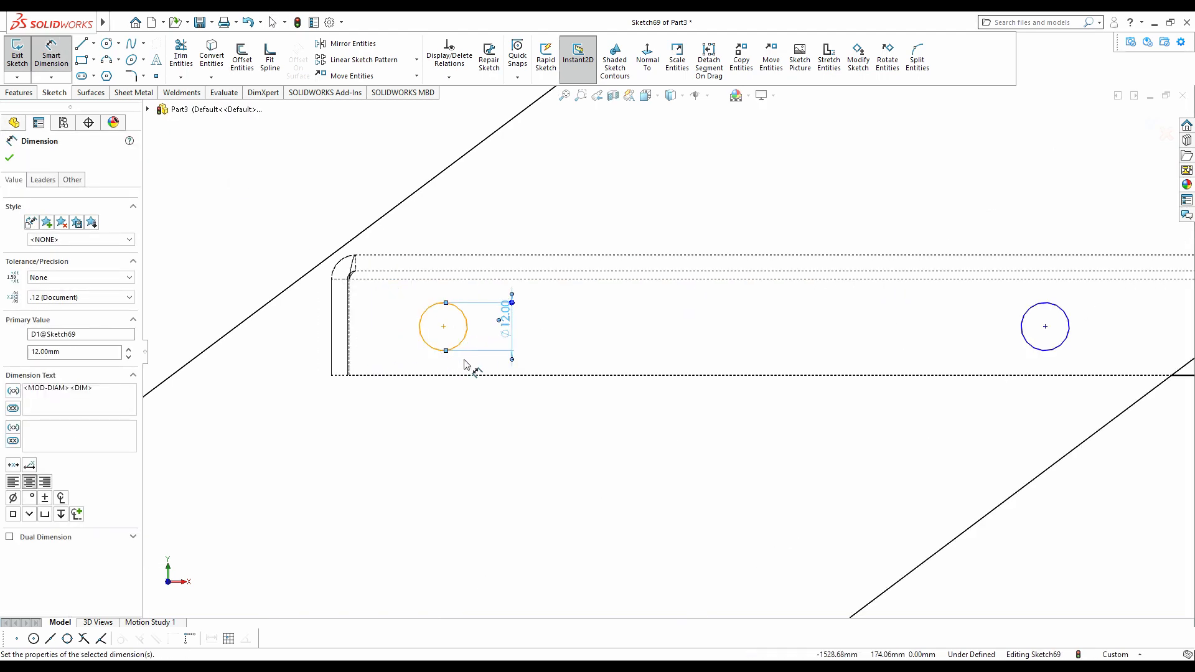
- Dimension the 12 mm circle's centre 15 mm above the tread flange's lower edge
left_click(443, 326)
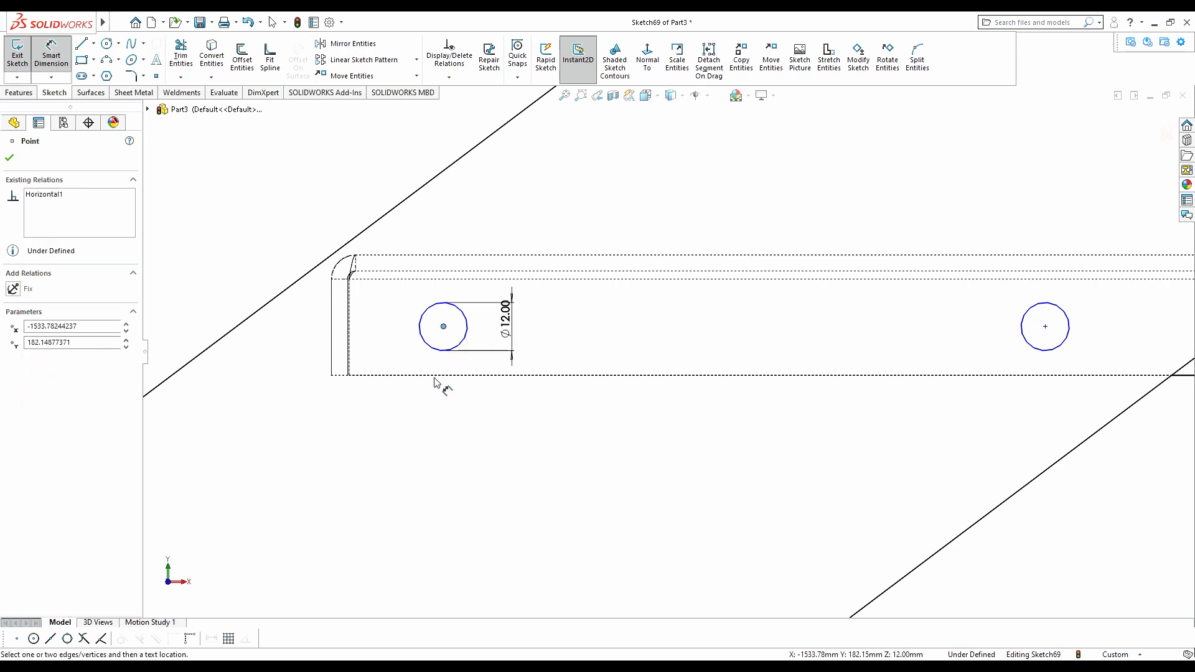
left_click(440, 375)
left_click(309, 350)
left_click(303, 349)
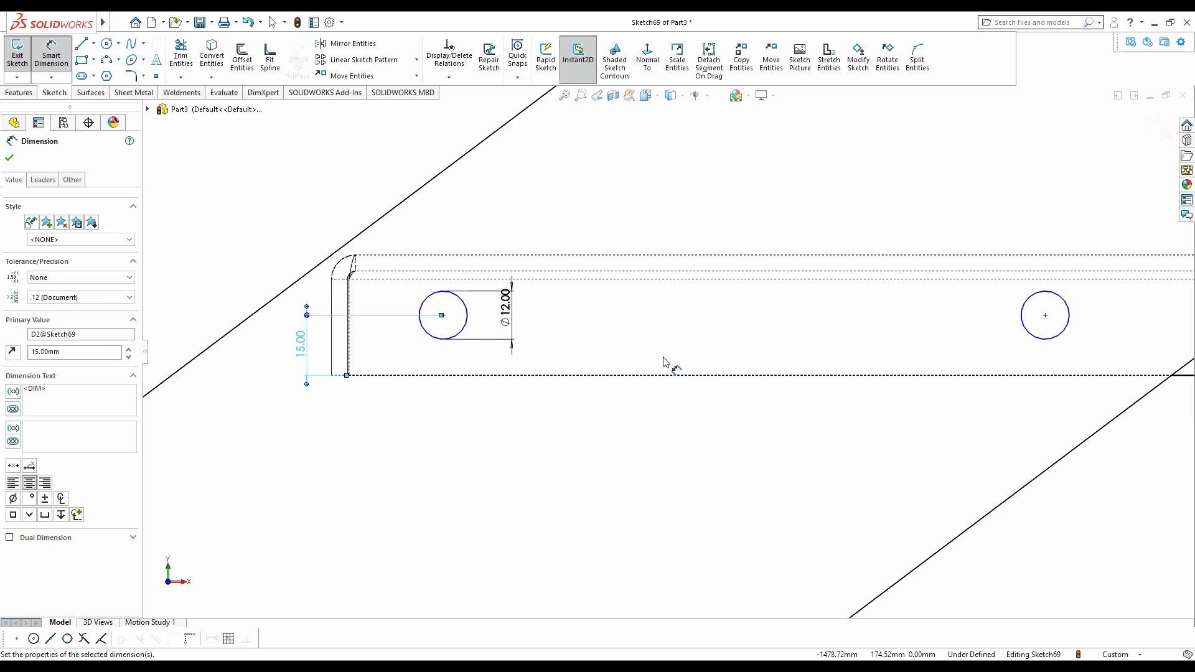
- Open the circle centre's height dimension for editing
scroll(736, 375, "up", 3)
scroll(725, 356, "down", 3)
double_click(245, 359)
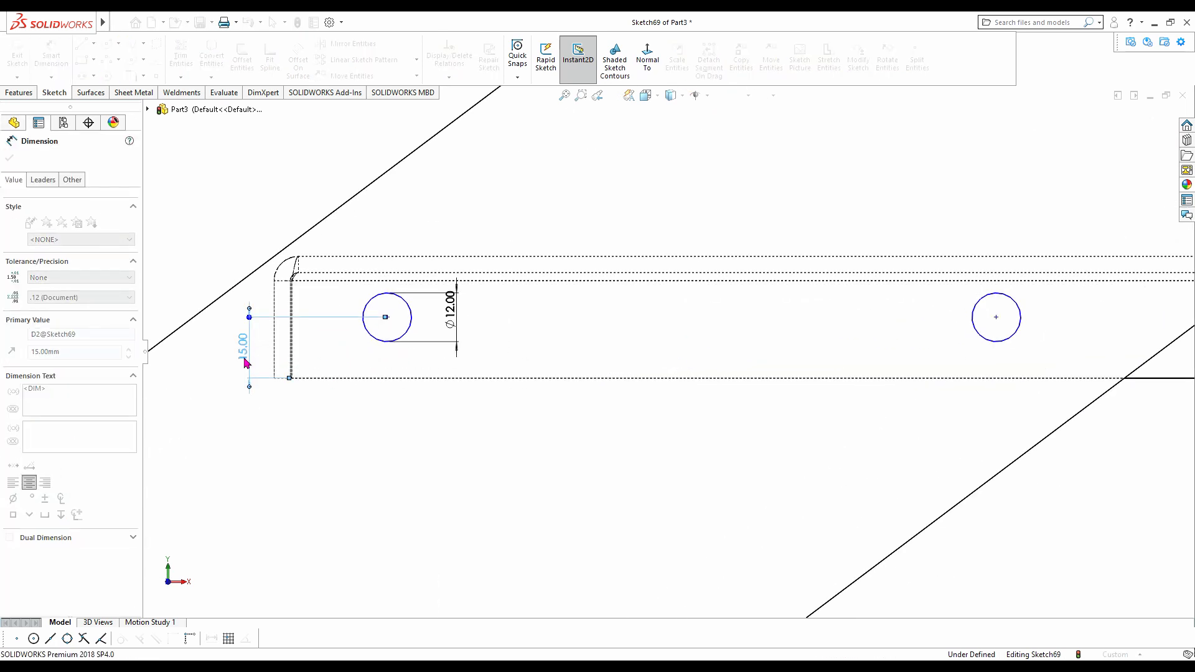
- Set the height of the first circle's centre above the flange's lower edge to 10 mm
type("10")
key("Return")
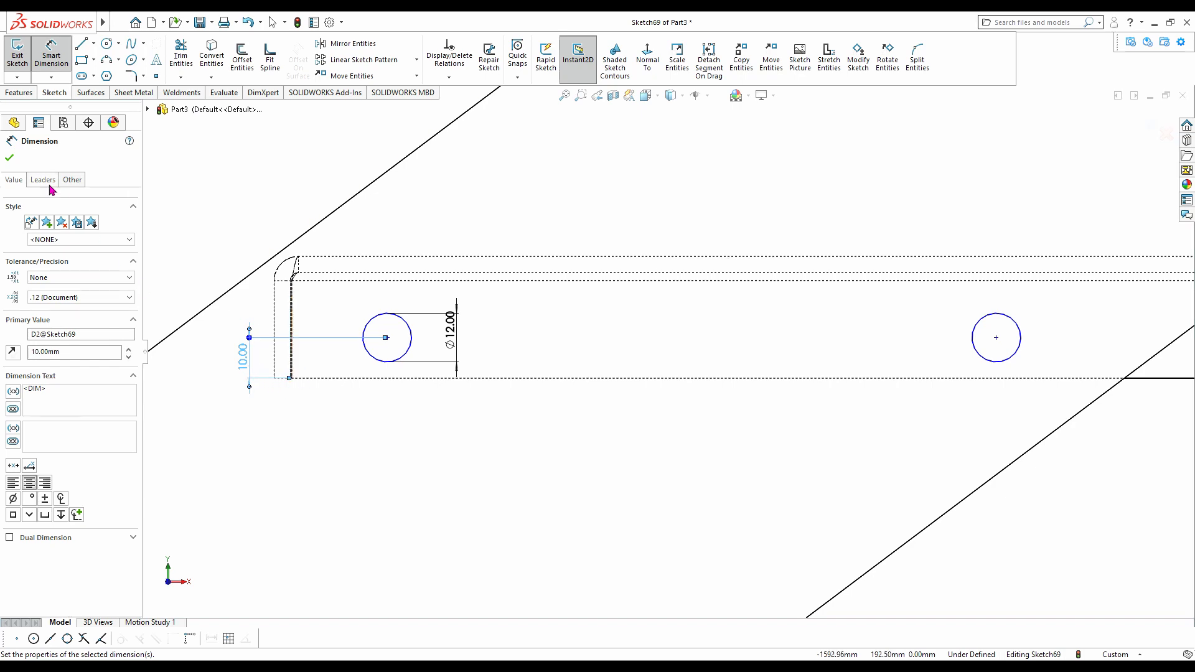
left_click(11, 159)
- Dimension the first circle's centre 25 mm horizontally from the flange's vertical edge
scroll(670, 351, "up", 3)
scroll(610, 341, "down", 3)
left_click(52, 57)
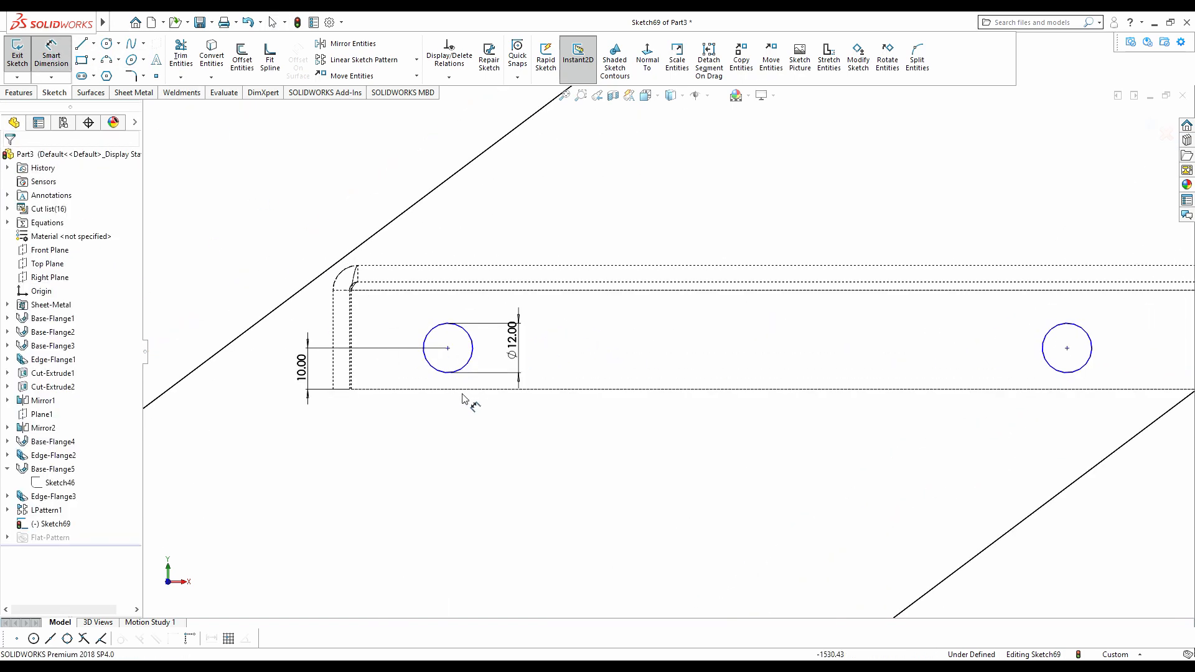
left_click(447, 374)
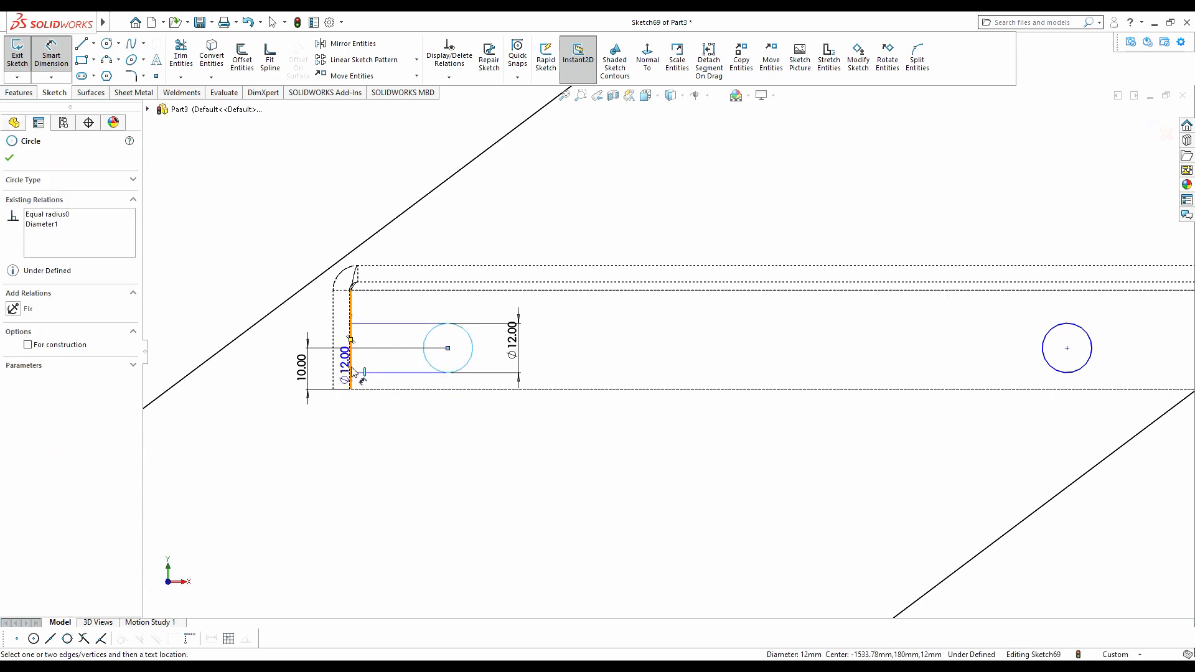
left_click(350, 372)
left_click(399, 442)
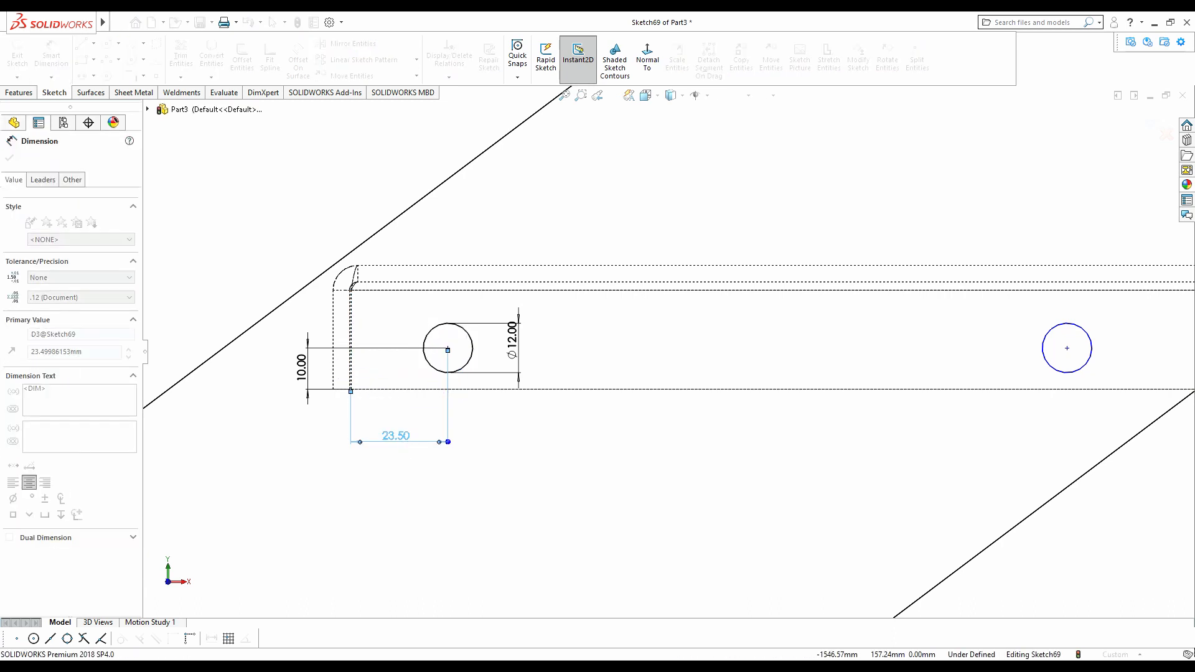
type("25")
left_click(286, 443)
- Dimension the horizontal distance between the two circle centres and set it to 160 mm
scroll(918, 369, "up", 3)
scroll(919, 360, "down", 3)
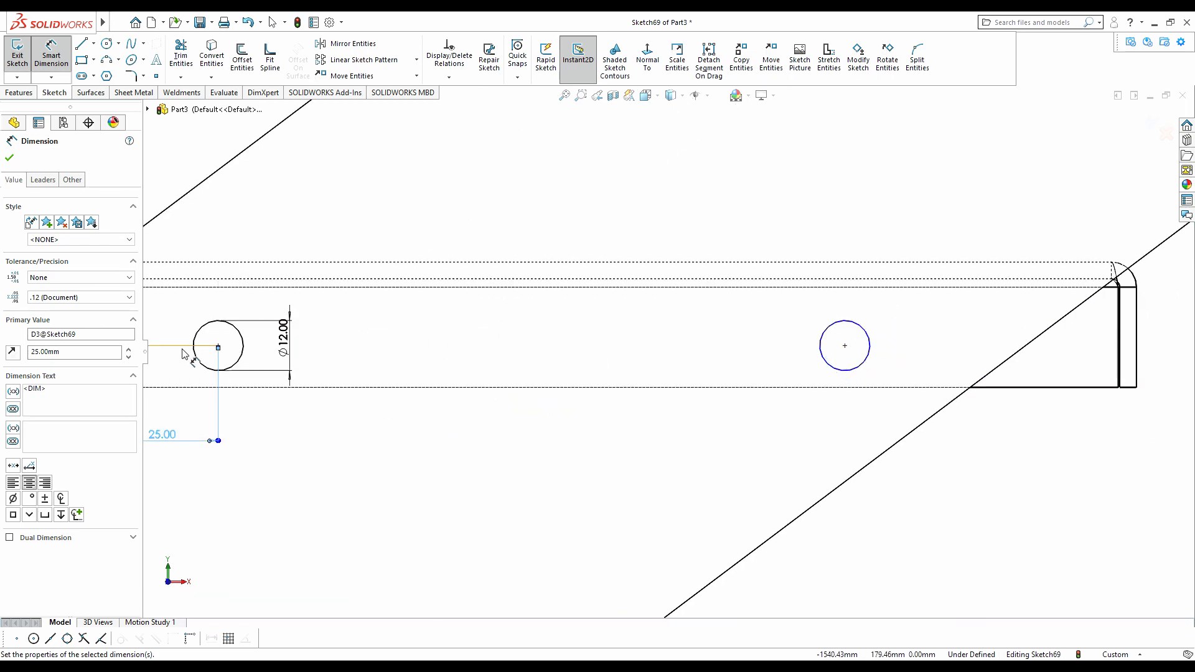
left_click(239, 366)
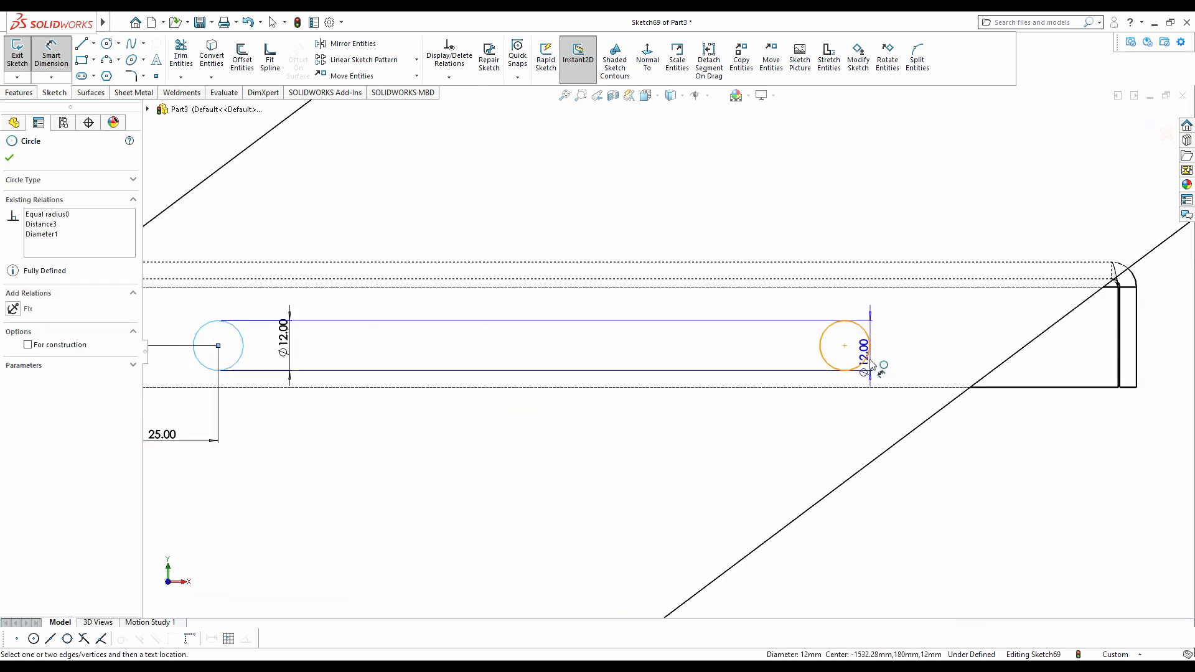
left_click(868, 364)
left_click(625, 443)
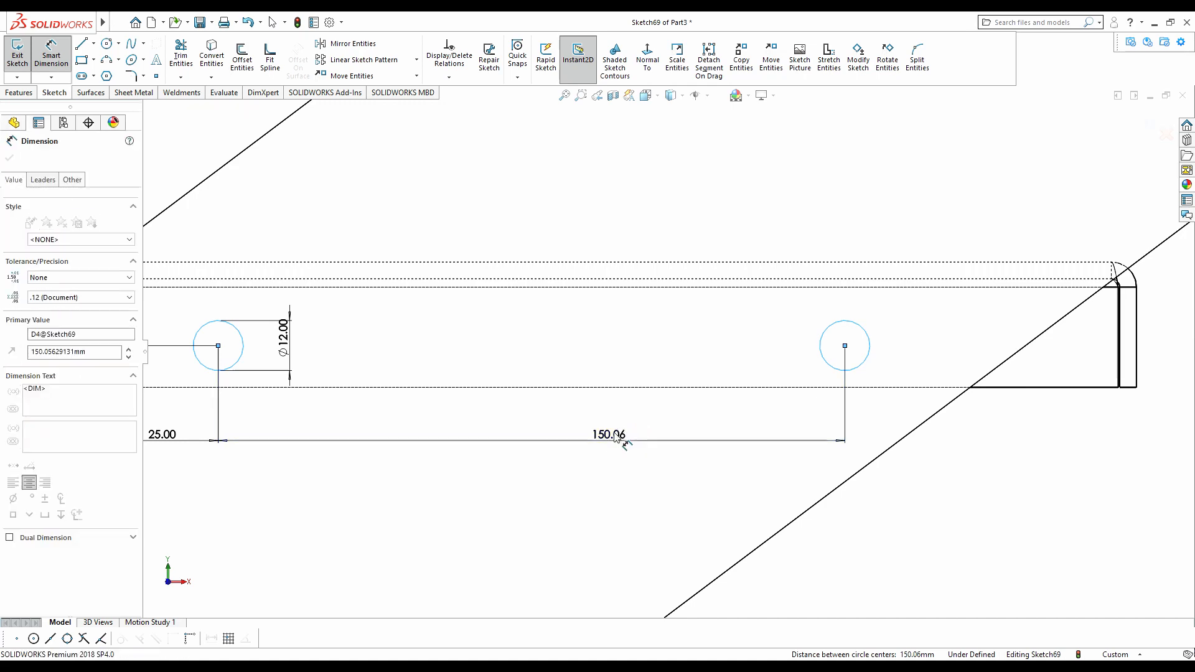
type("160")
key("Return")
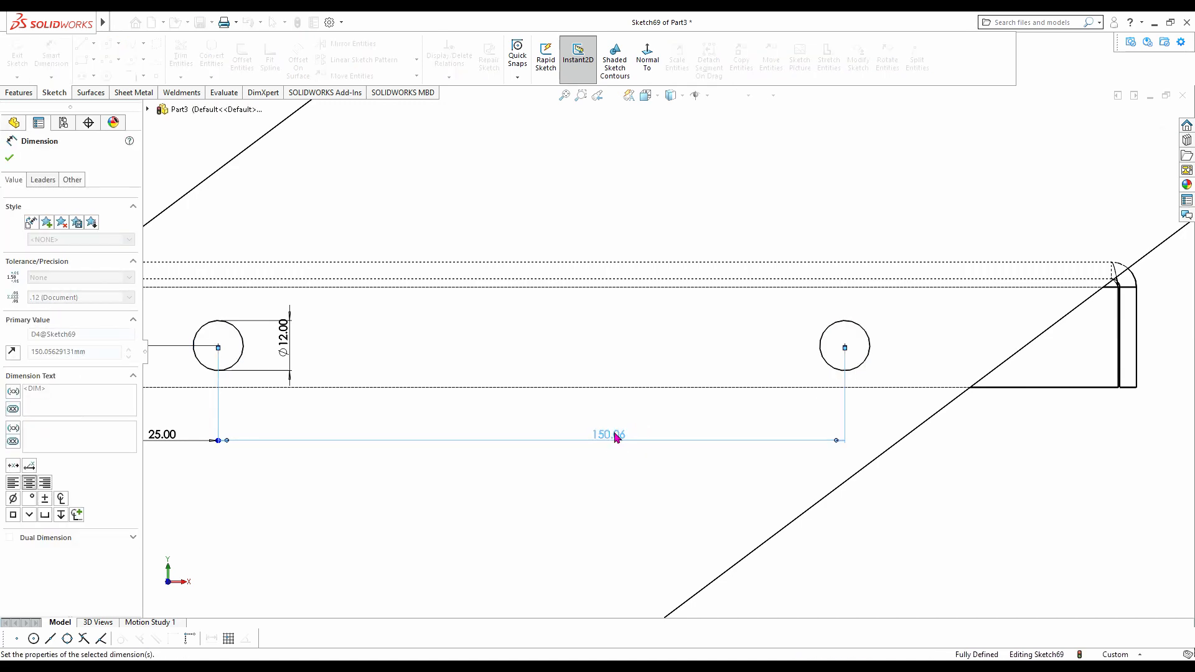
- Switch the model display to shaded with edges and leave the dimension command
scroll(868, 412, "up", 3)
scroll(690, 374, "up", 4)
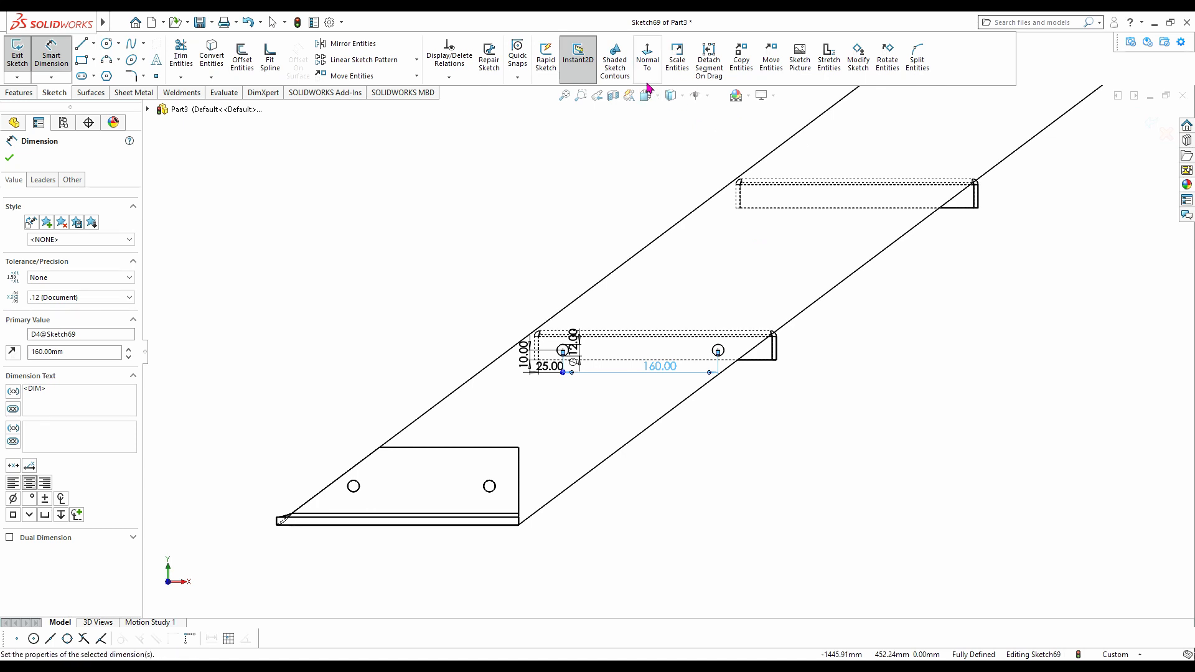
left_click(682, 98)
left_click(673, 117)
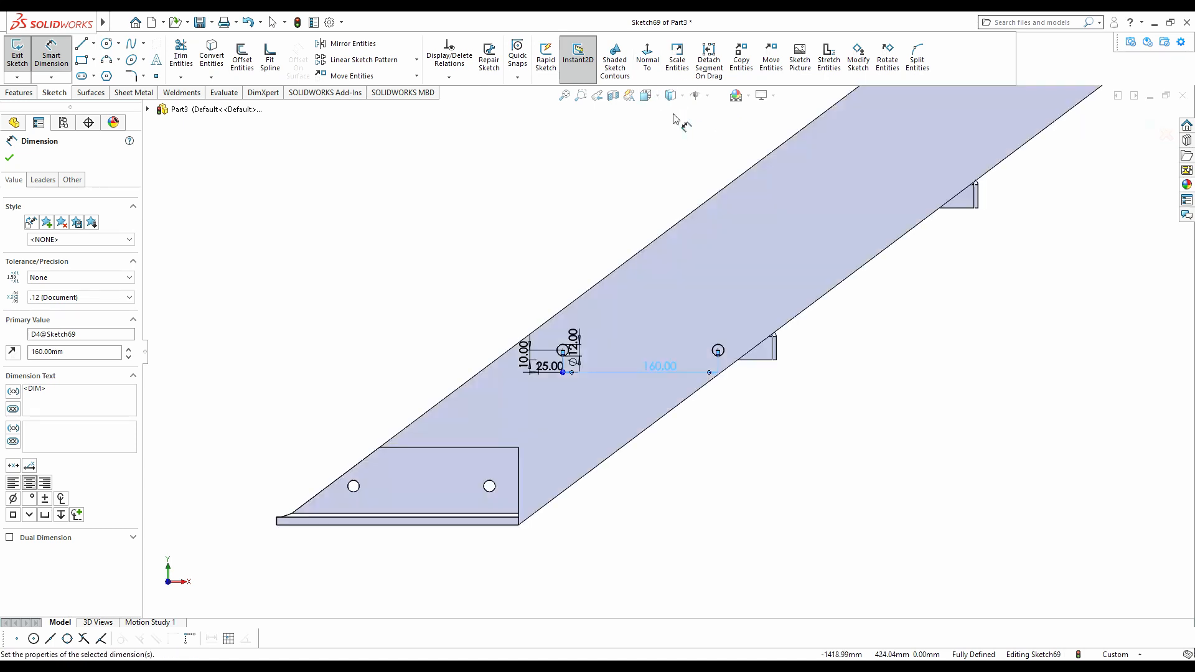
scroll(667, 351, "up", 3)
scroll(661, 349, "down", 4)
scroll(707, 370, "up", 3)
scroll(764, 356, "down", 5)
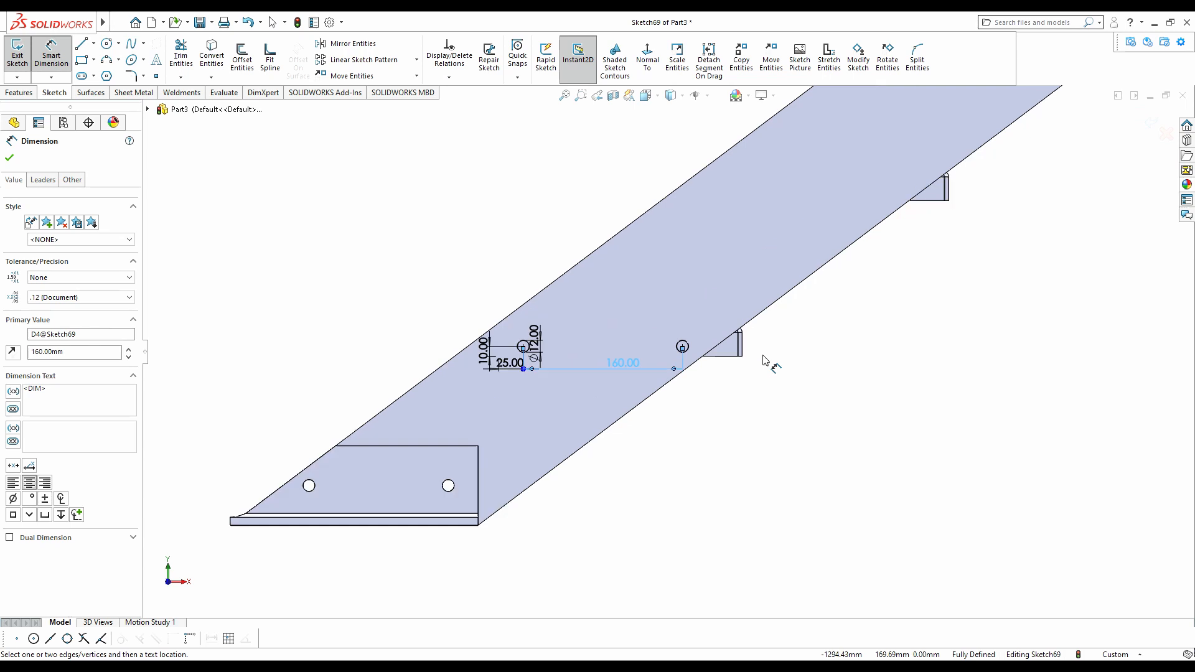
scroll(825, 316, "up", 5)
left_click(828, 309)
key("Escape")
- Begin a linear sketch pattern of both 12 mm circles, using the stringer's upper sloped edge as the first direction
scroll(803, 293, "up", 6)
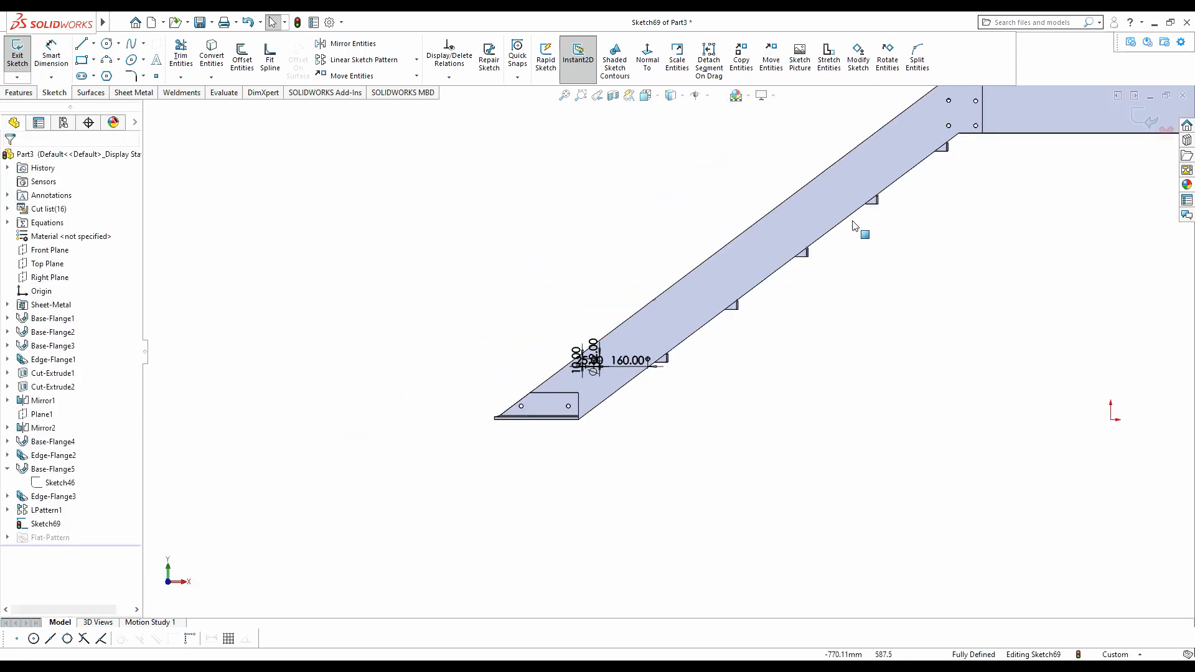
scroll(645, 379, "down", 2)
scroll(645, 380, "down", 2)
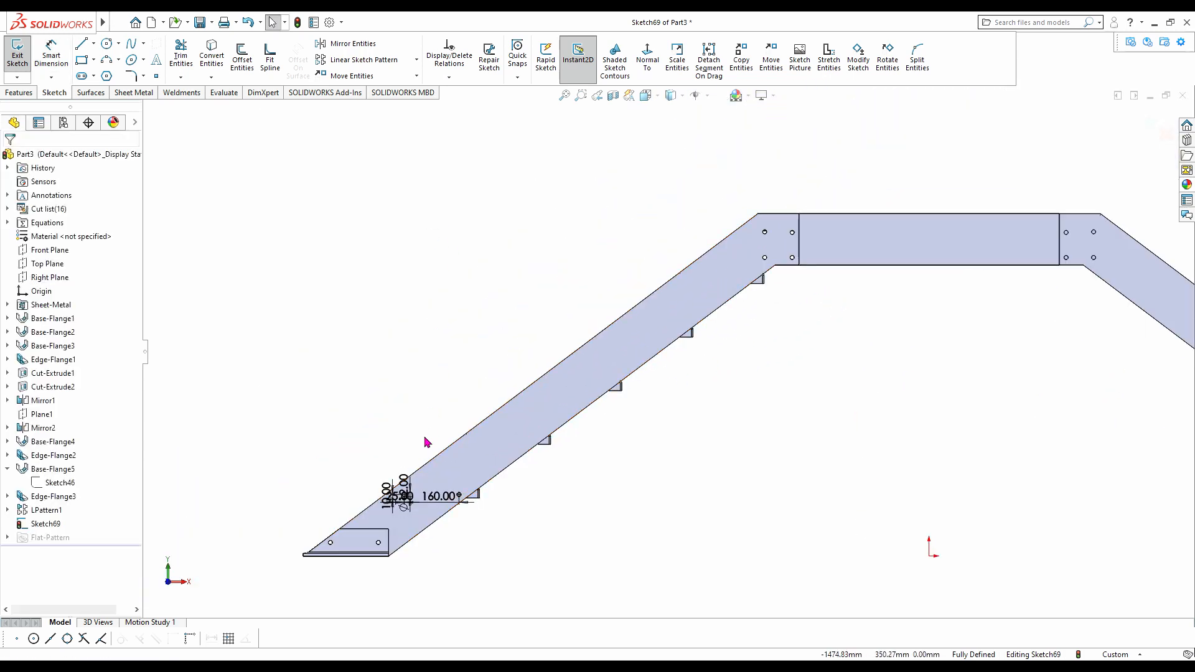
left_click(363, 65)
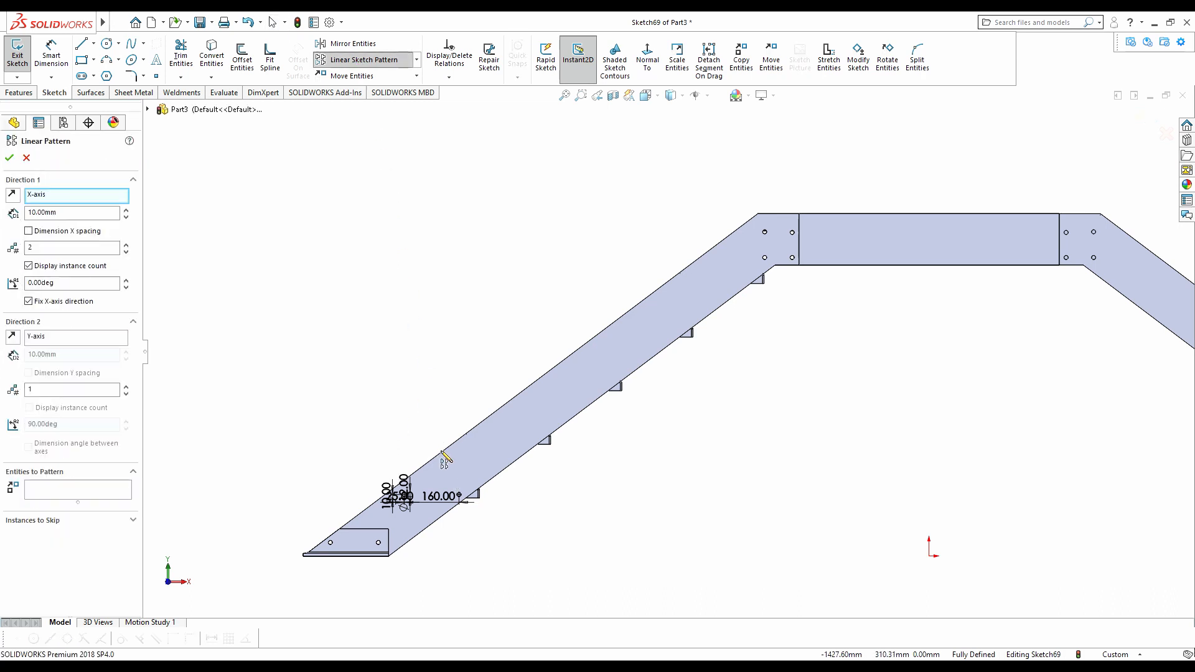
left_click(56, 195)
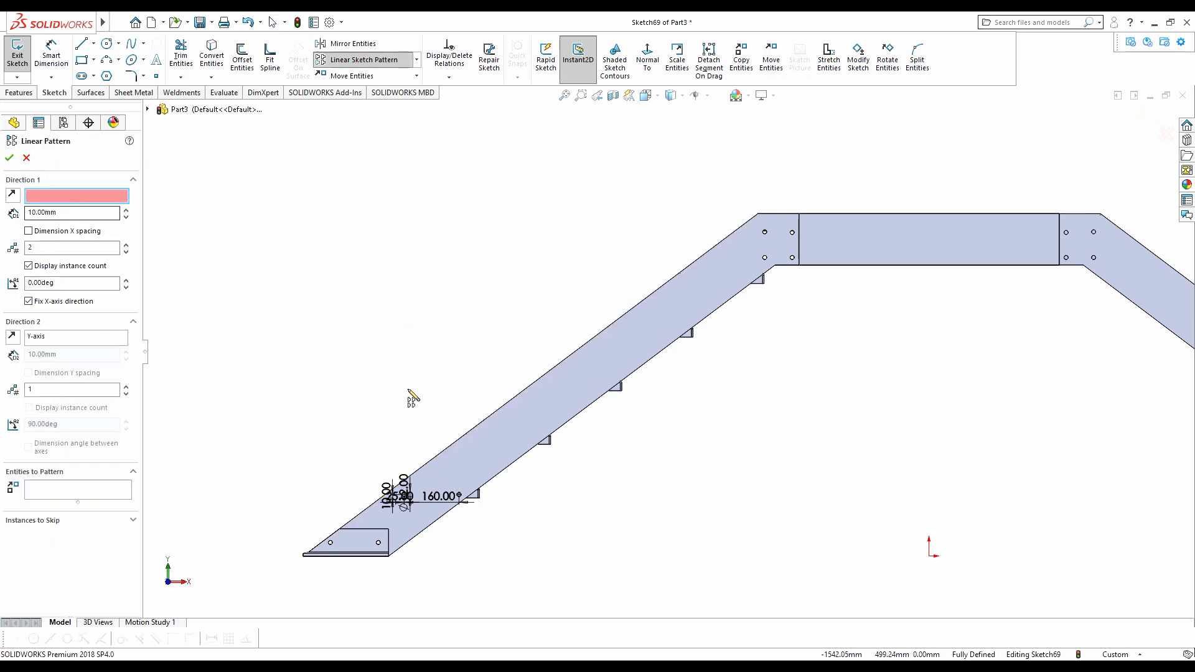
left_click(468, 434)
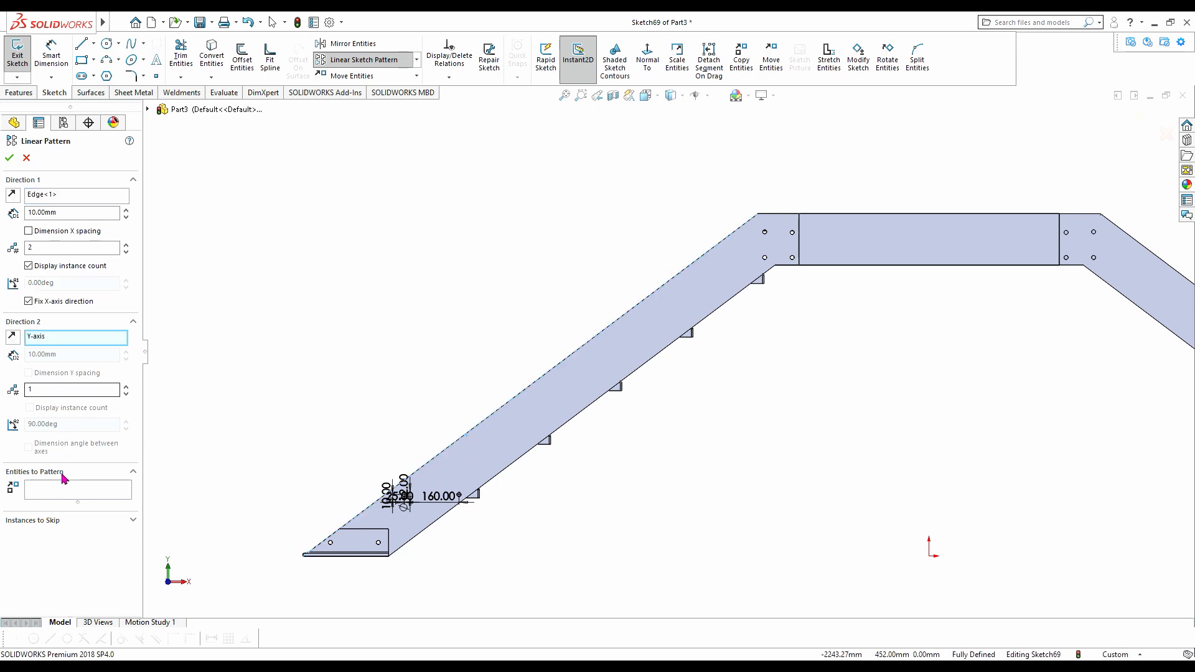
left_click(85, 492)
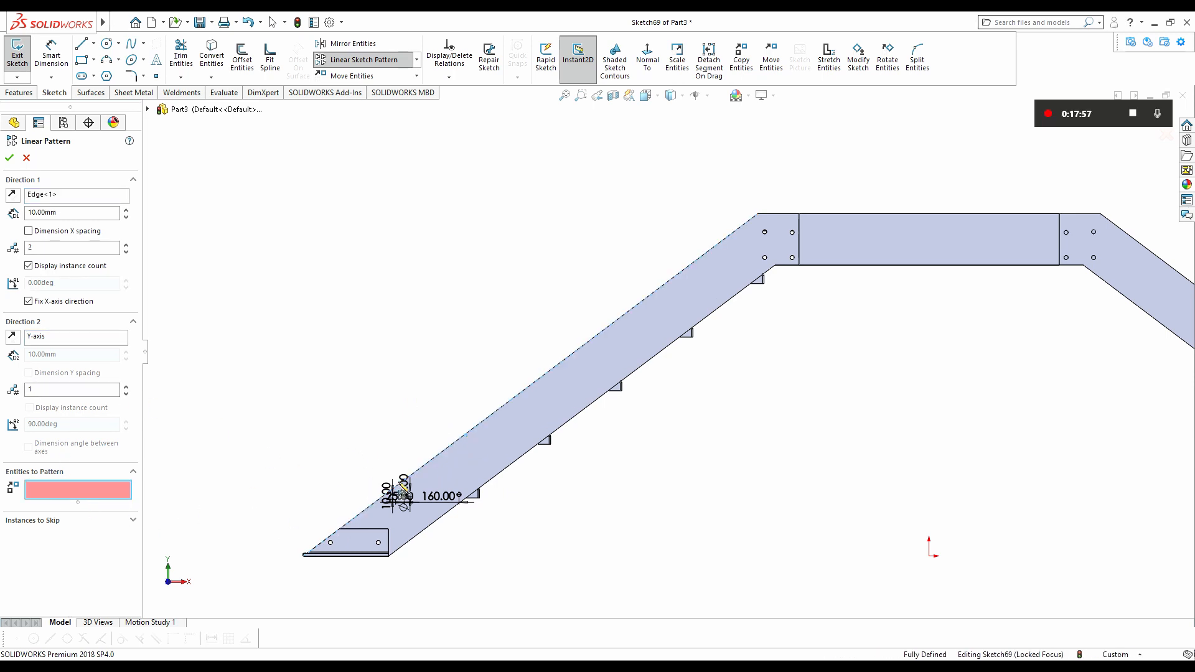
scroll(470, 507, "down", 5)
scroll(469, 507, "down", 4)
left_click(365, 261)
left_click(796, 254)
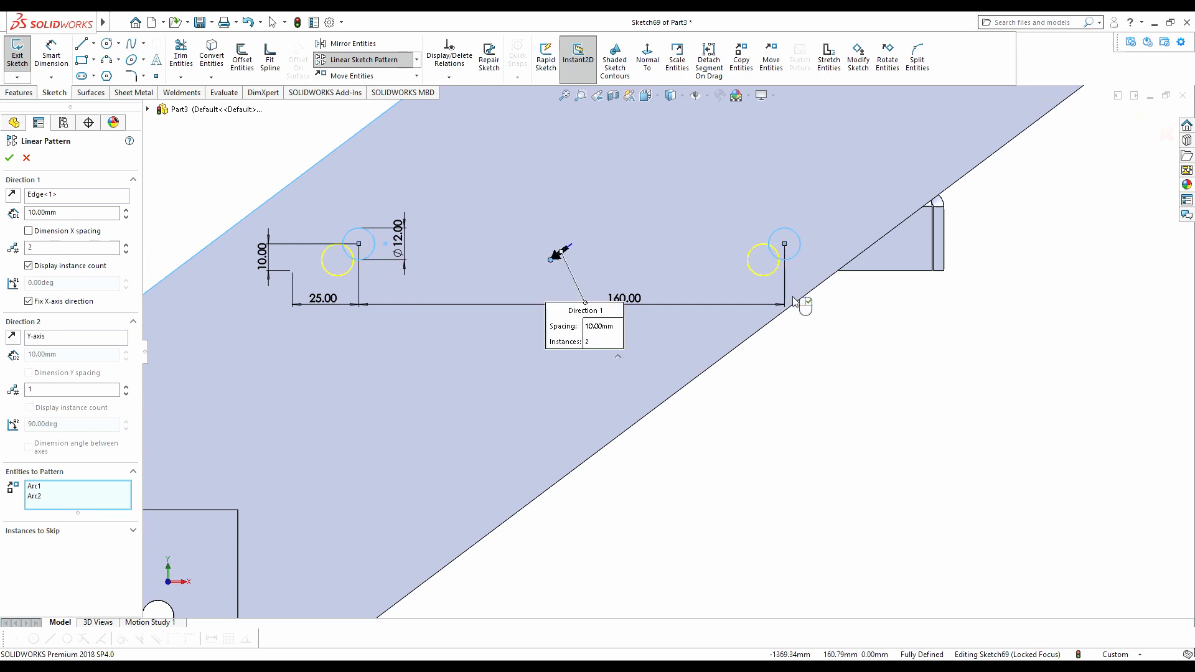
- Reverse the pattern direction up the stringer and create 5 instances spaced 260 mm apart
scroll(795, 296, "up", 8)
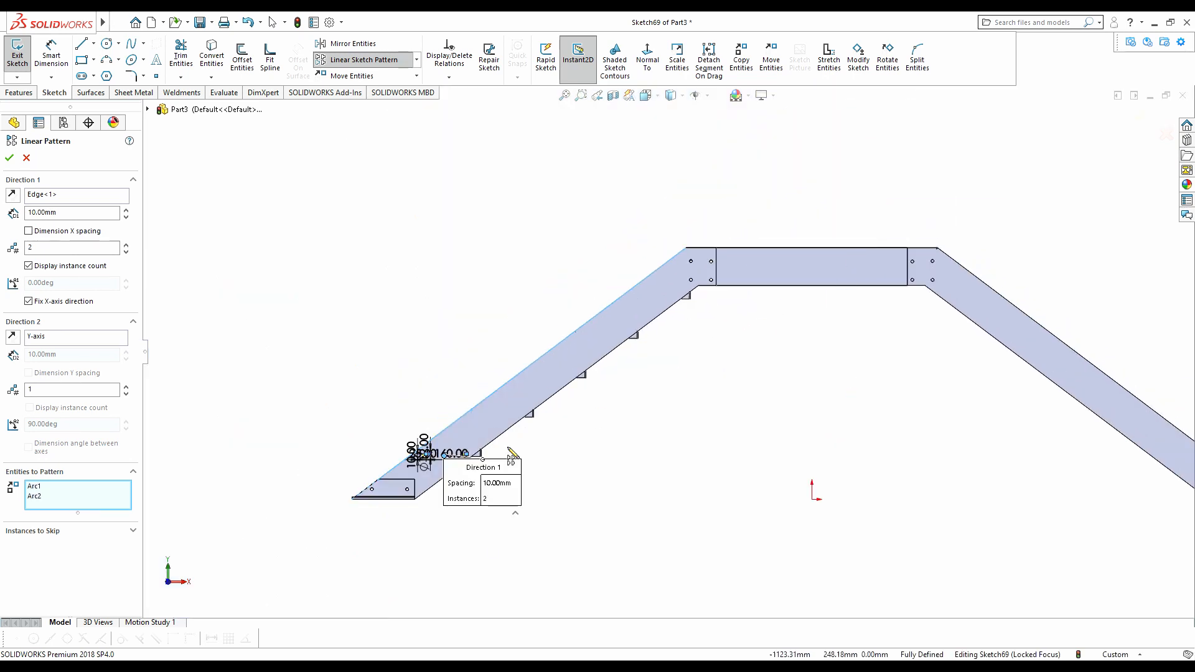
left_click(13, 195)
left_click_drag(70, 218, 13, 219)
type("260")
key("Return")
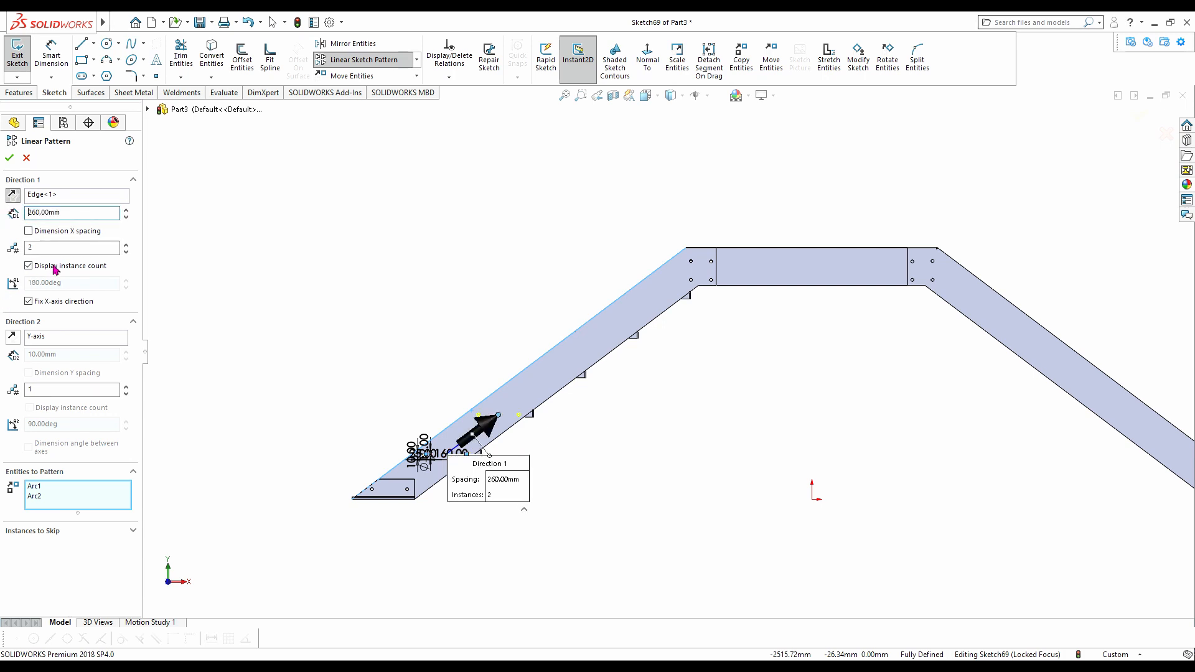
key("Return")
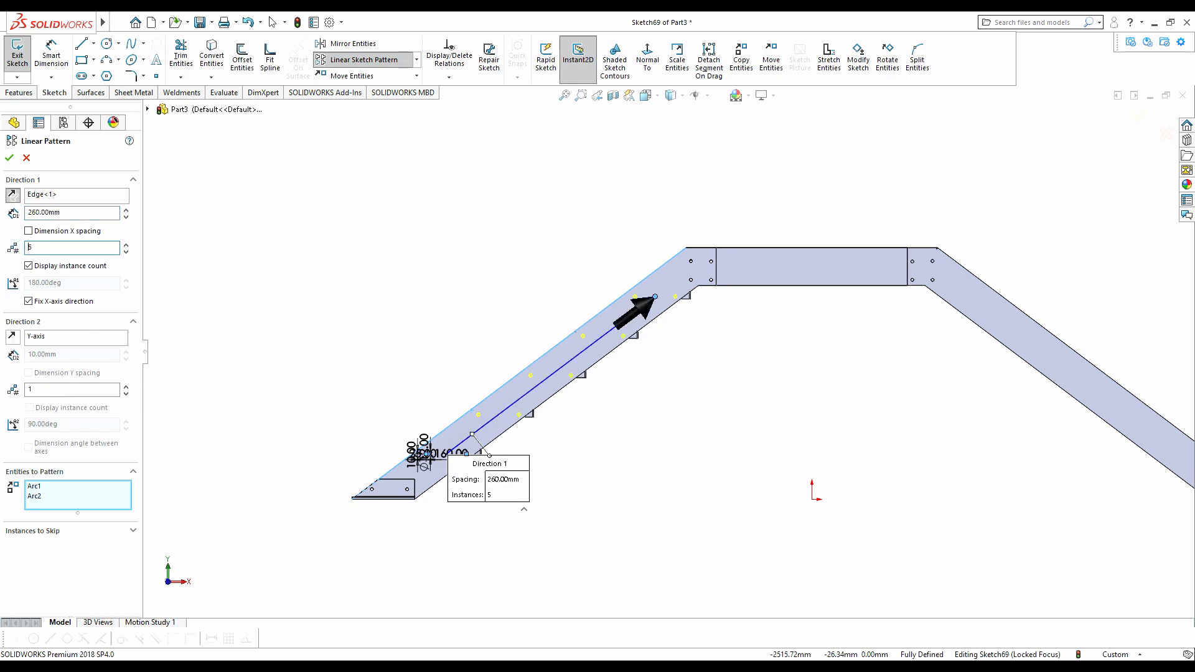
left_click(9, 159)
key("ctrl+7")
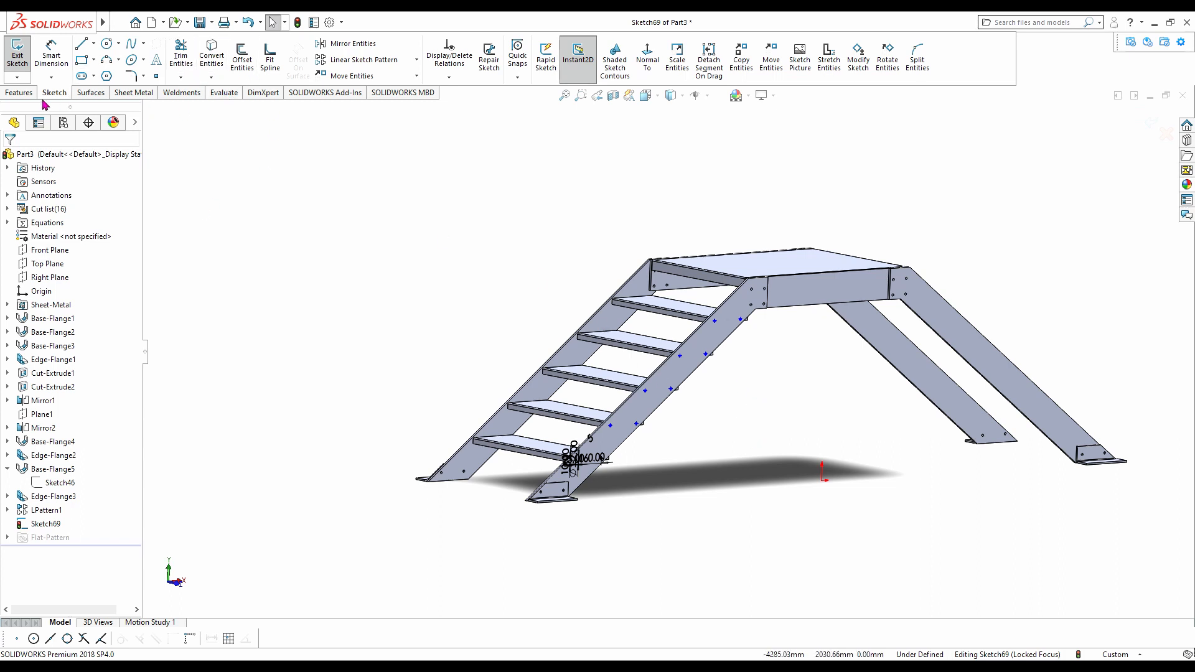
left_click(19, 93)
left_click(185, 61)
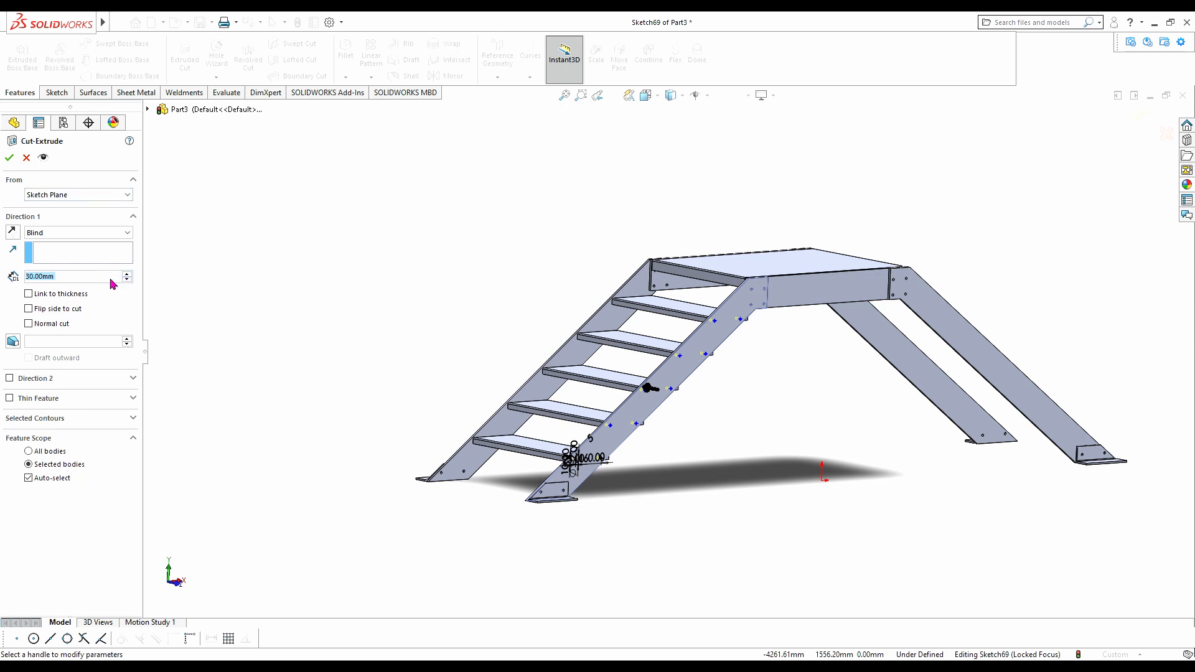
left_click(96, 233)
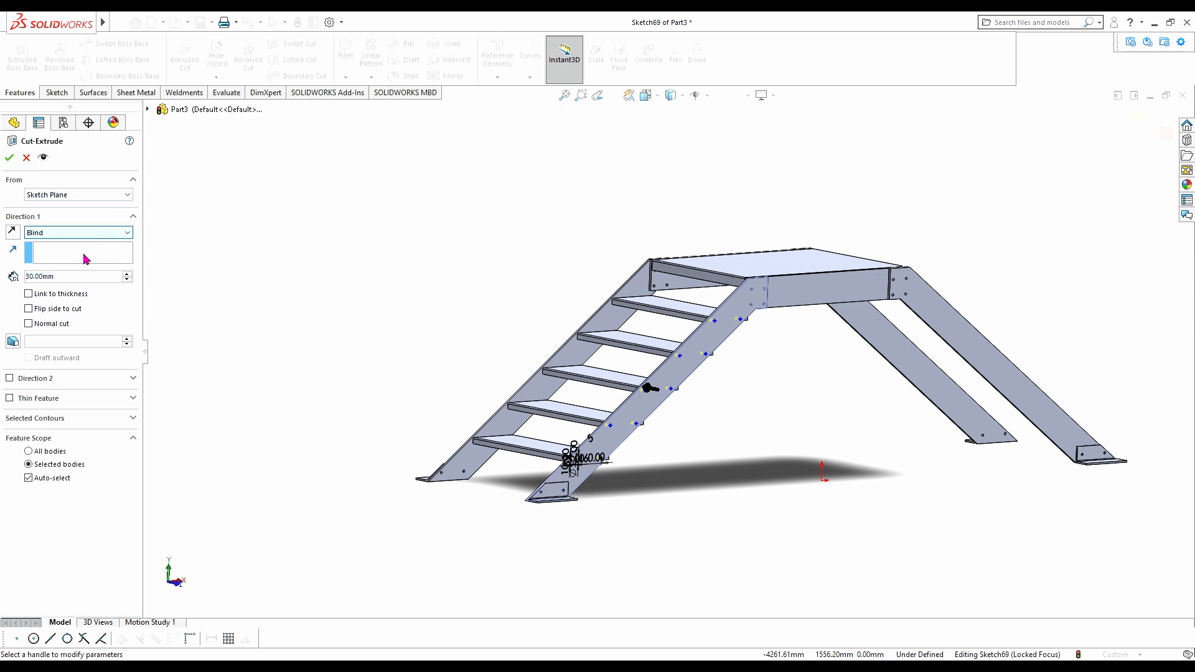
key("Down")
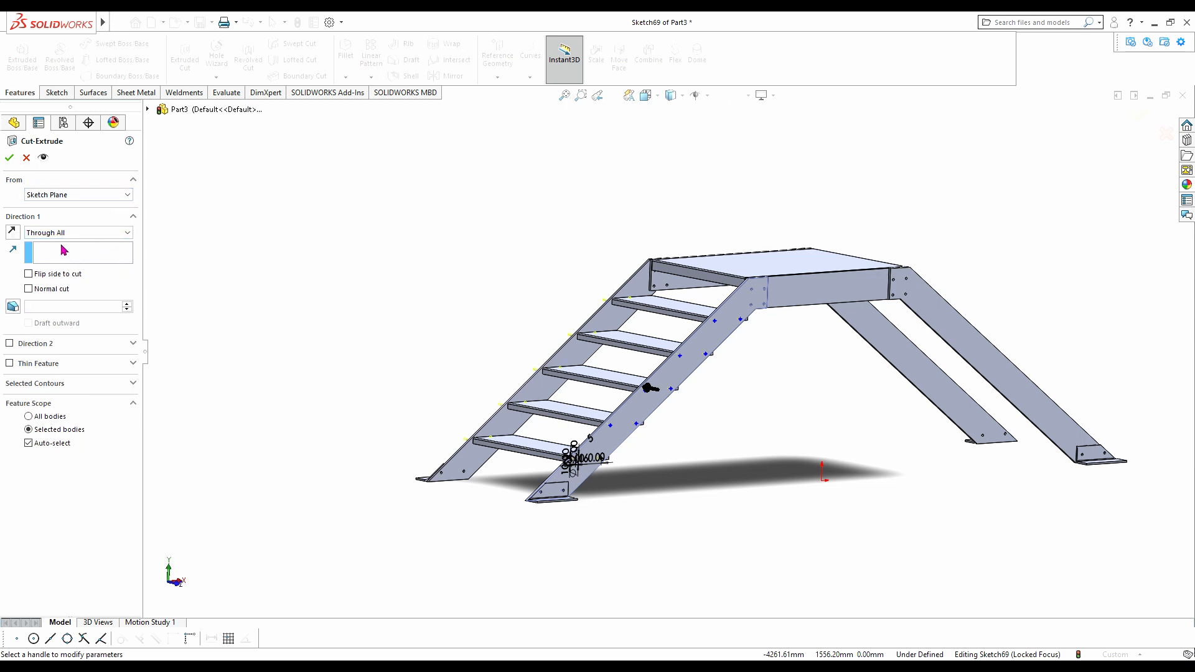
scroll(763, 355, "down", 5)
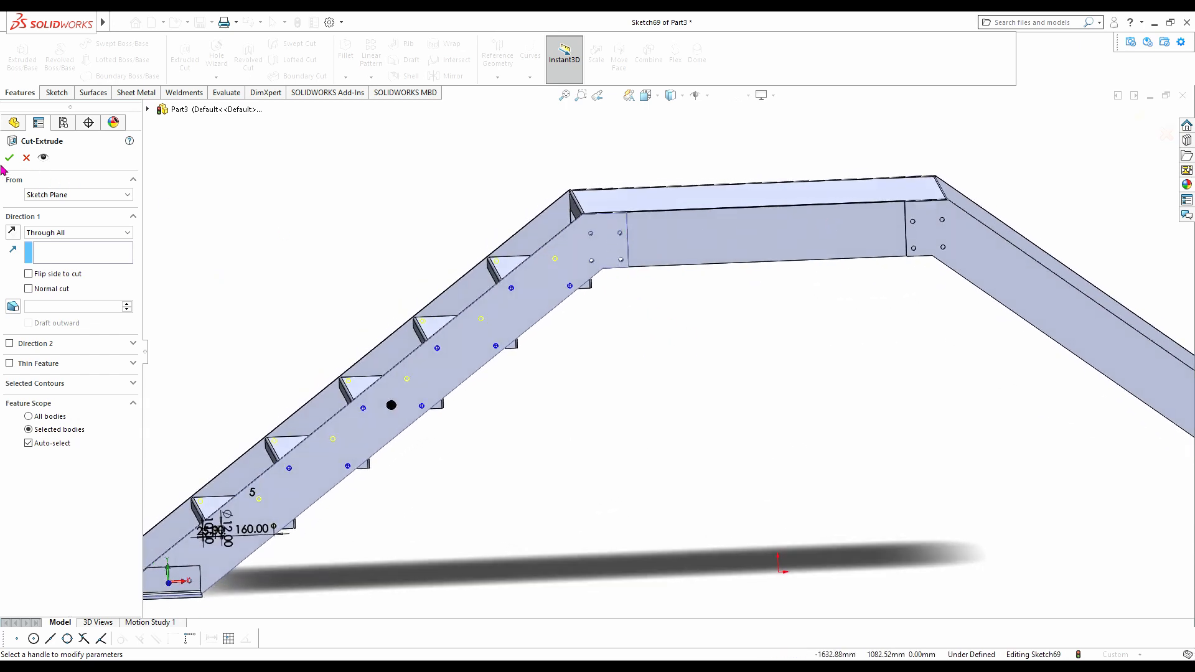
left_click(27, 158)
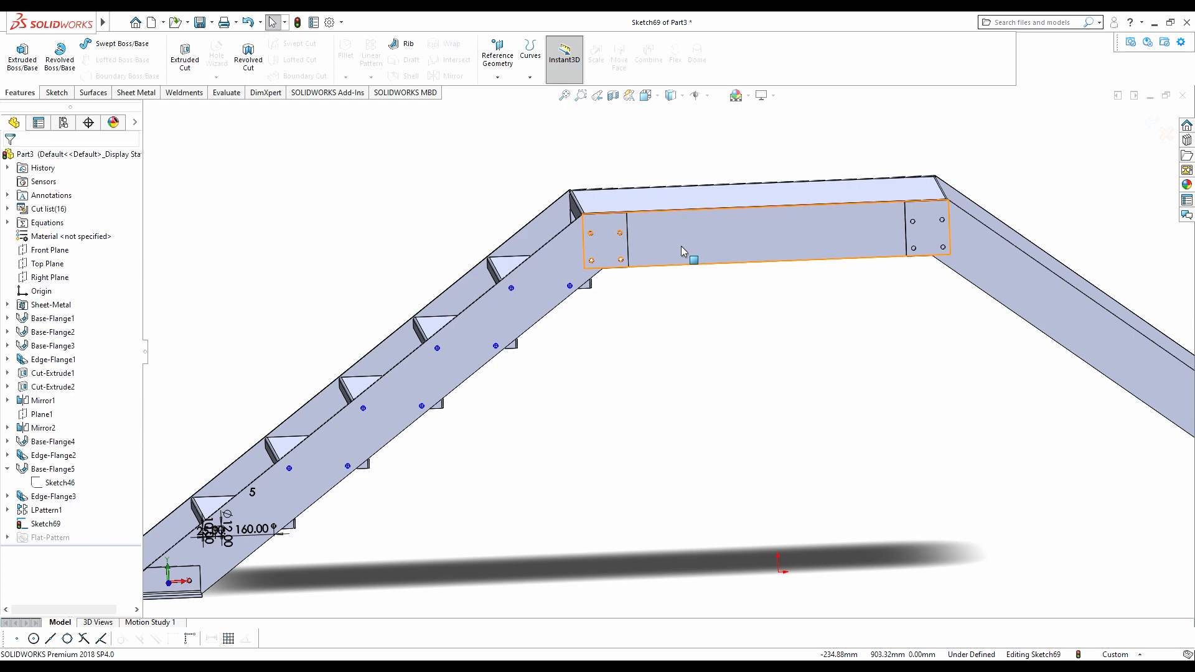
- Cut the patterned circles into the stair stringer and tread flanges as holes with an extruded cut
scroll(639, 247, "down", 2)
scroll(637, 243, "down", 1)
middle_click(566, 238)
middle_click_drag(567, 238, 584, 259)
scroll(373, 268, "up", 4)
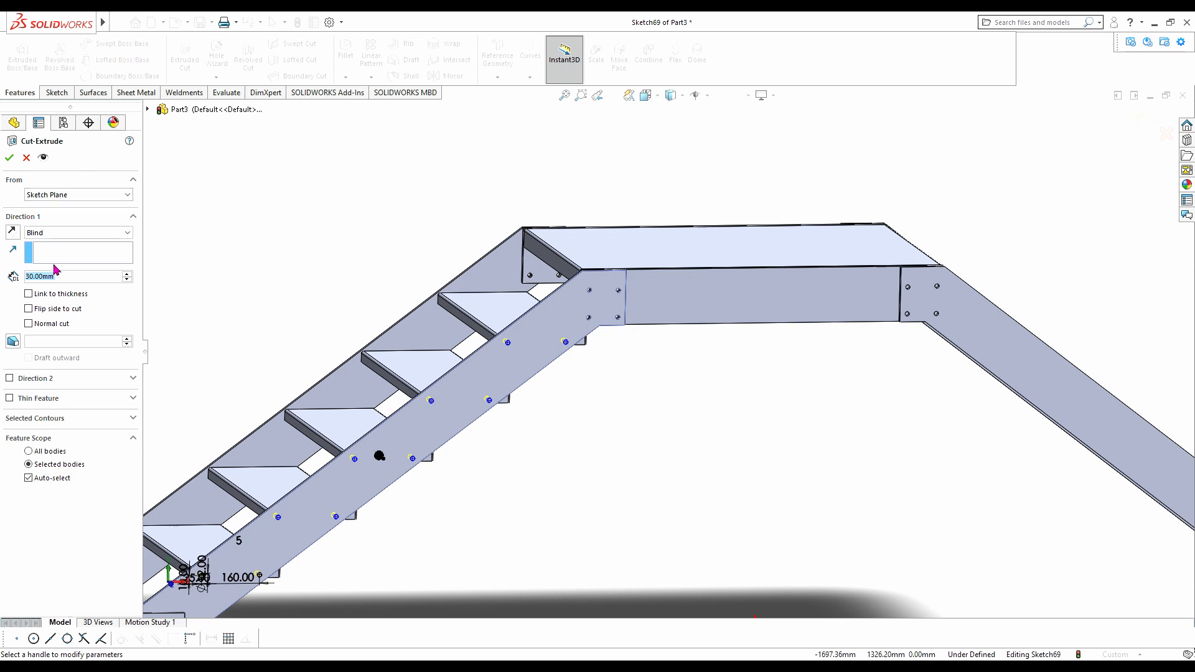
left_click(55, 232)
left_click(76, 259)
scroll(539, 365, "up", 4)
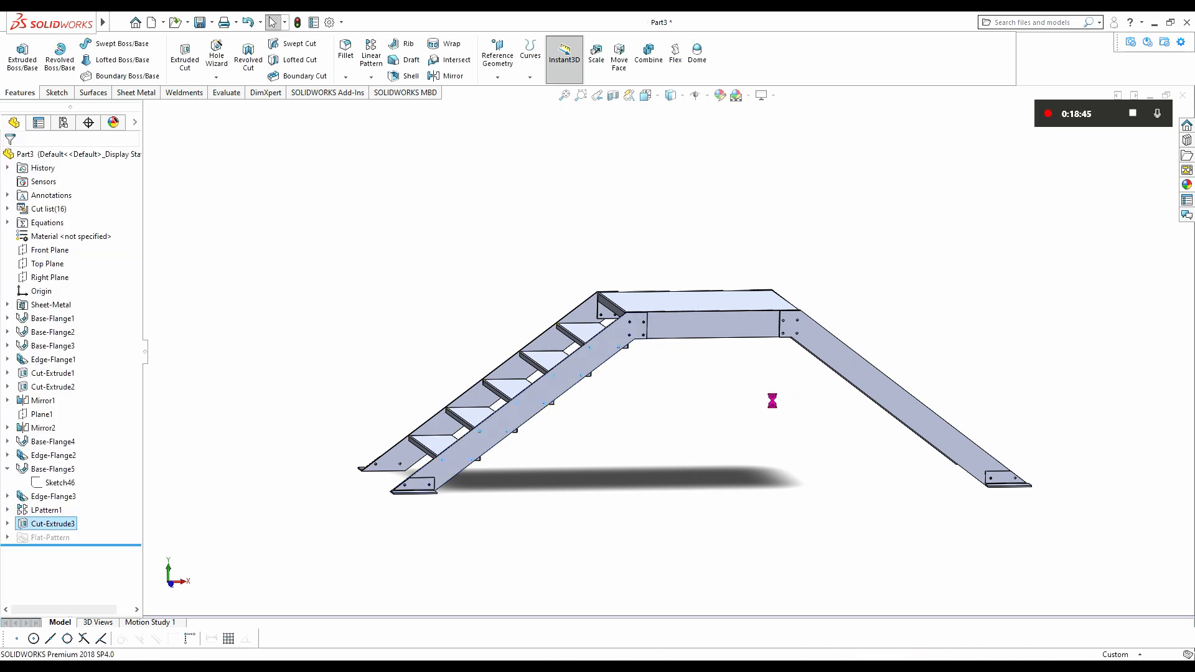
- Mirror the five stair tread bodies about the Right Plane to the opposite pair of stringers
scroll(660, 407, "down", 2)
middle_click_drag(638, 408, 689, 346)
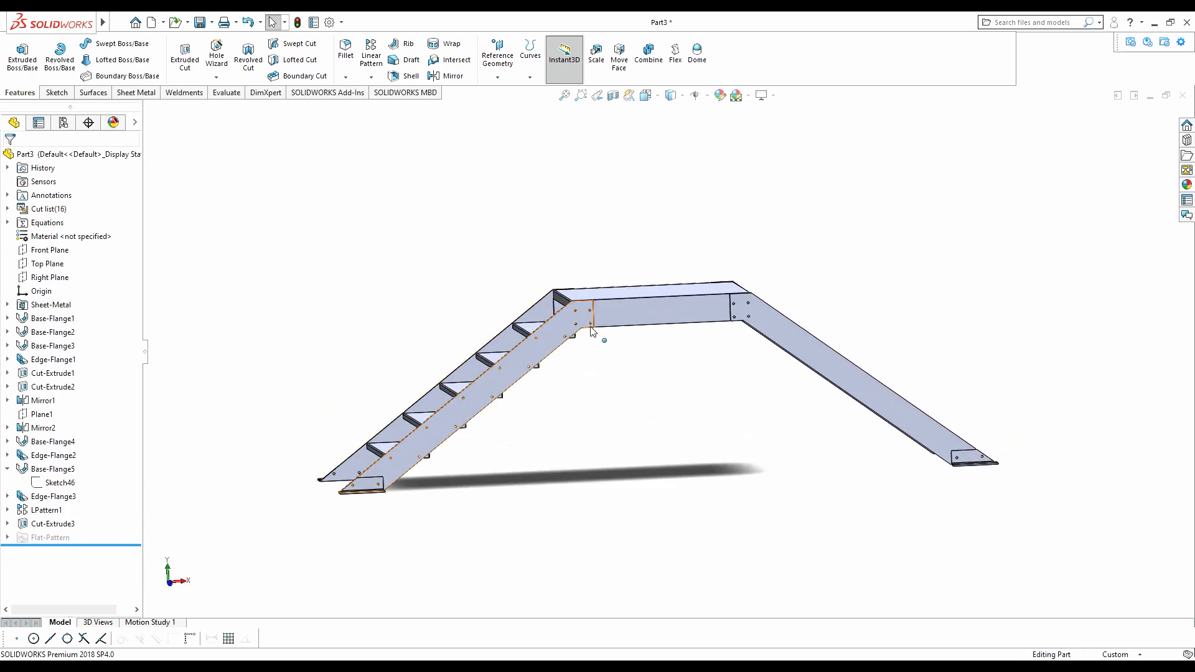
left_click(50, 277)
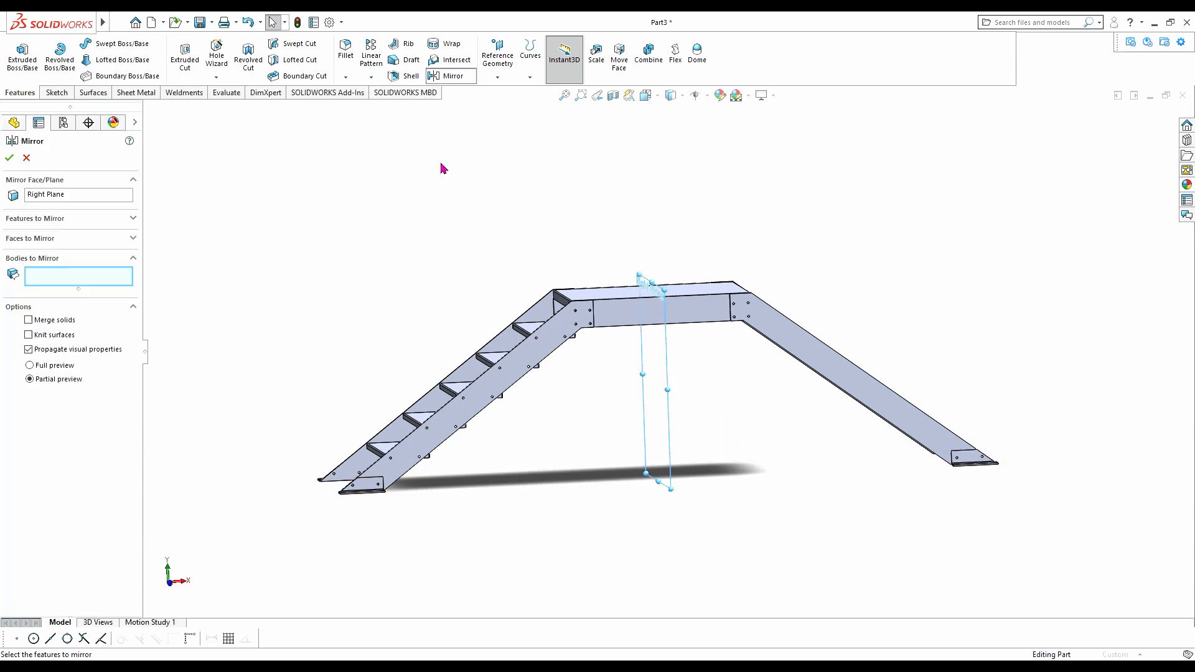
middle_click_drag(402, 471, 421, 507)
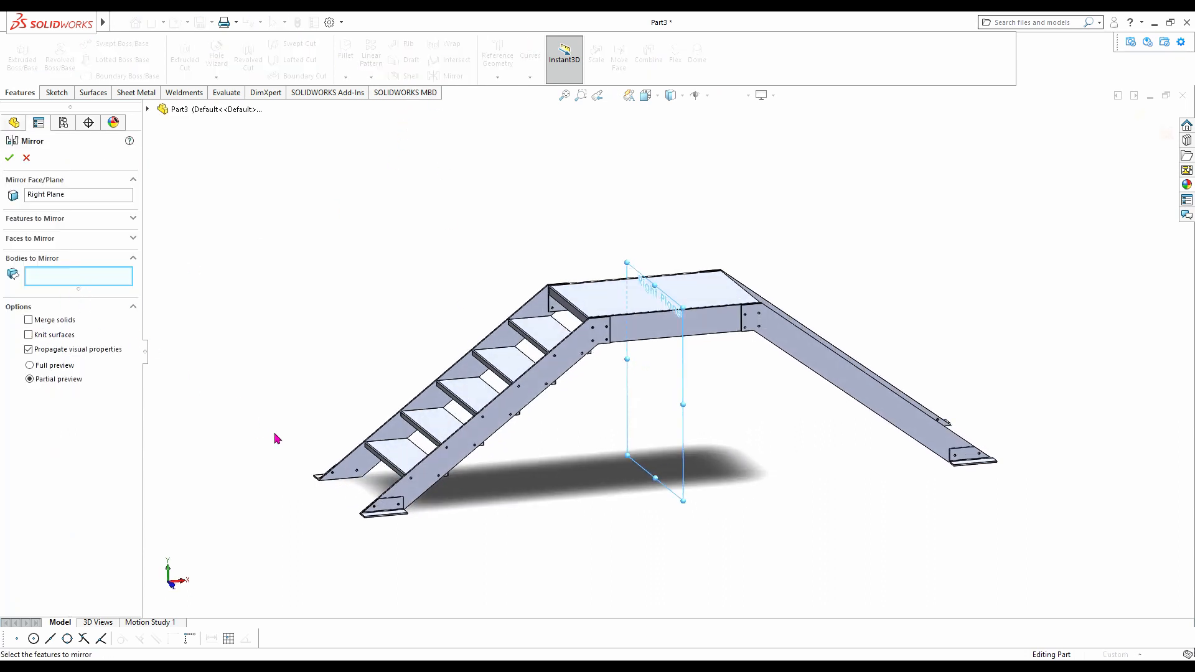
left_click(393, 457)
left_click(448, 429)
left_click(481, 398)
left_click(530, 366)
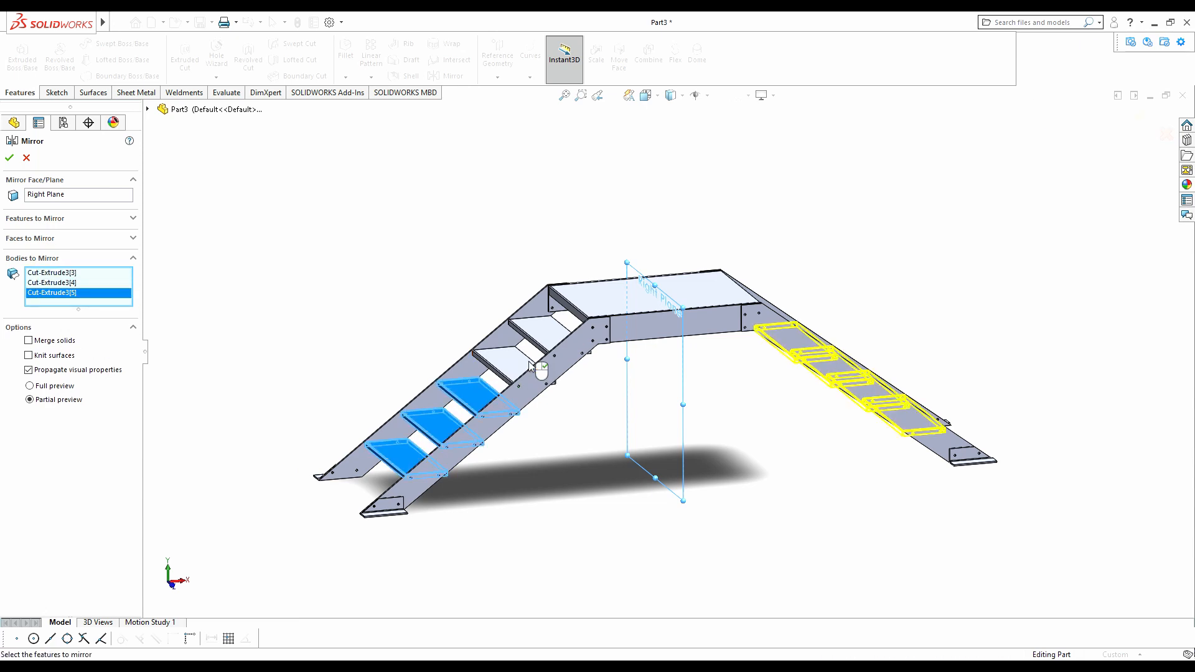
left_click(541, 335)
middle_click_drag(829, 394, 820, 367)
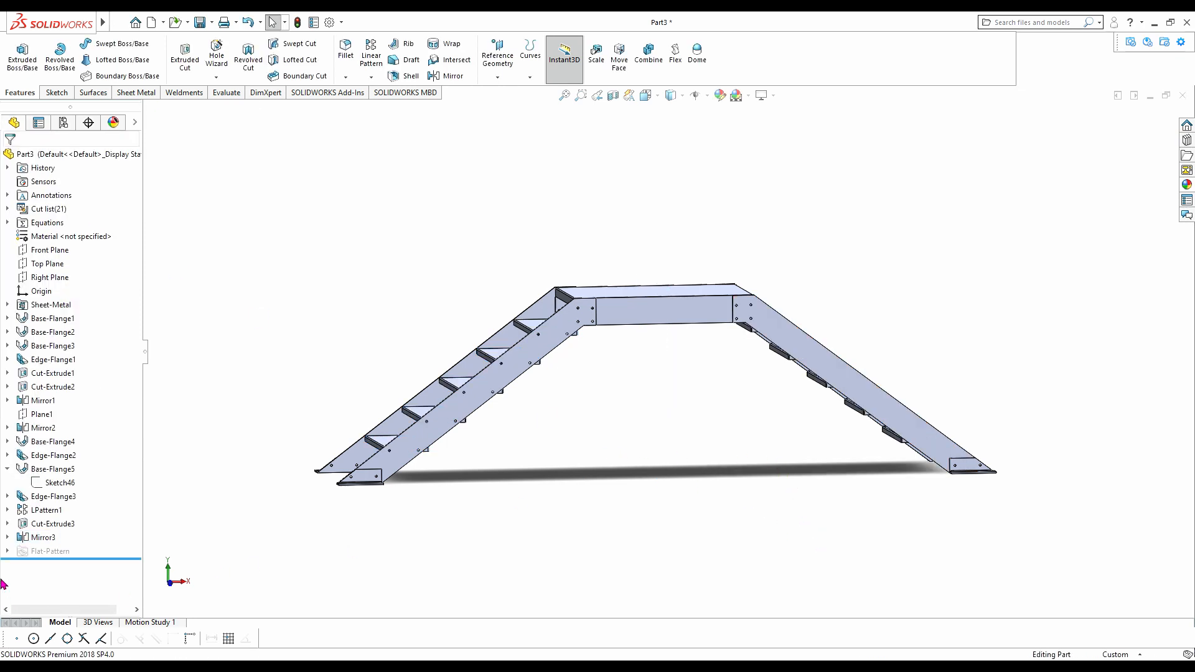
- Review the mirrored treads' definition, checking its mirror plane, selected bodies and preview on the opposite stringers
left_click(7, 538)
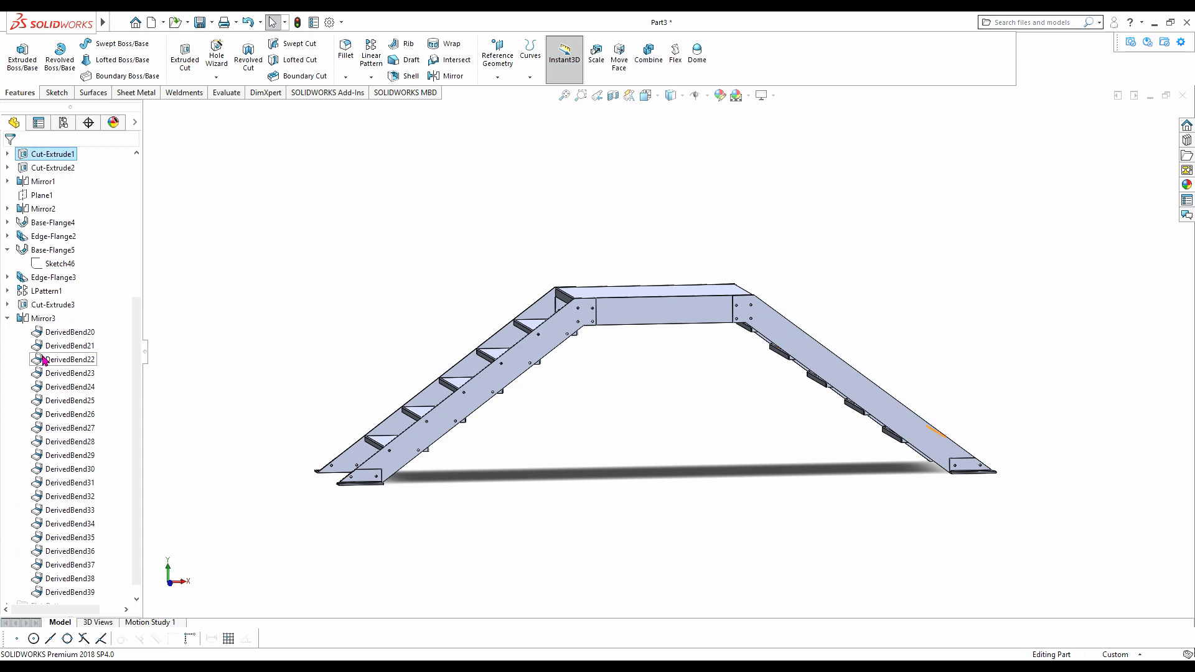
left_click(31, 318)
left_click(64, 294)
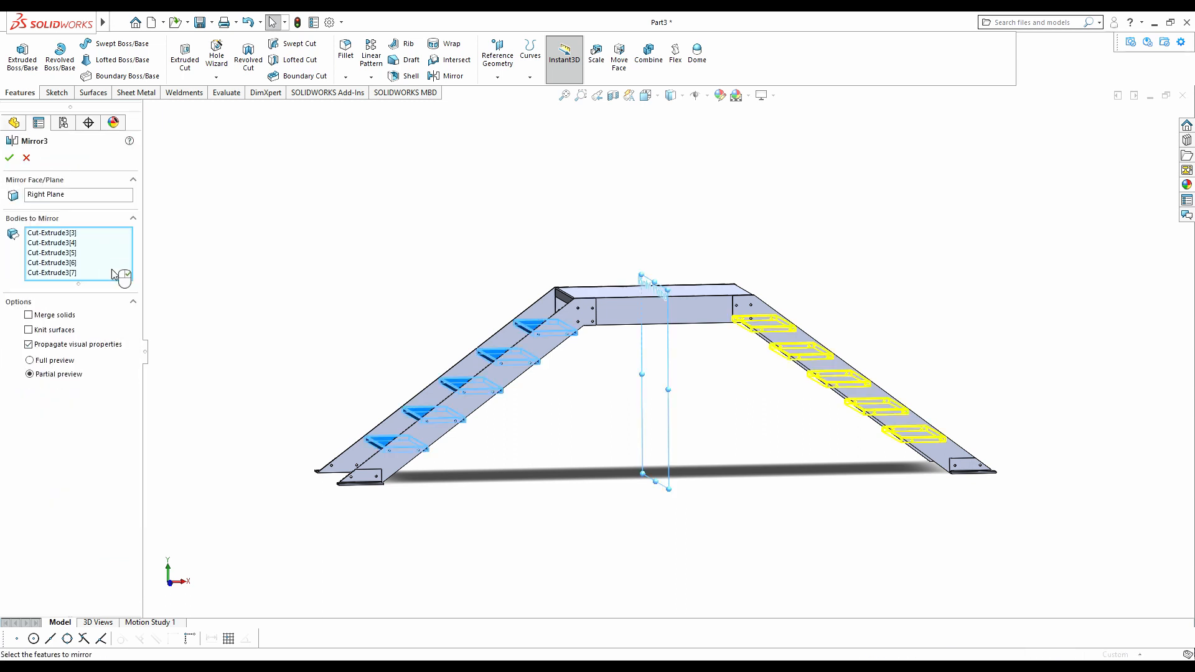
left_click(148, 111)
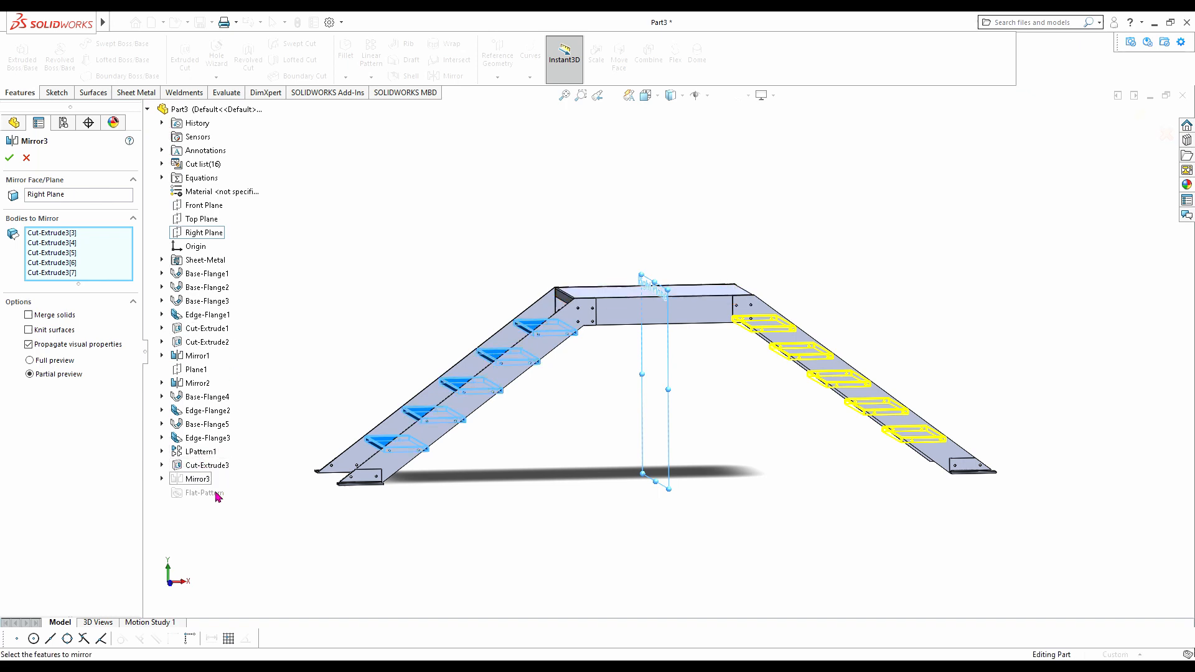
scroll(685, 491, "down", 6)
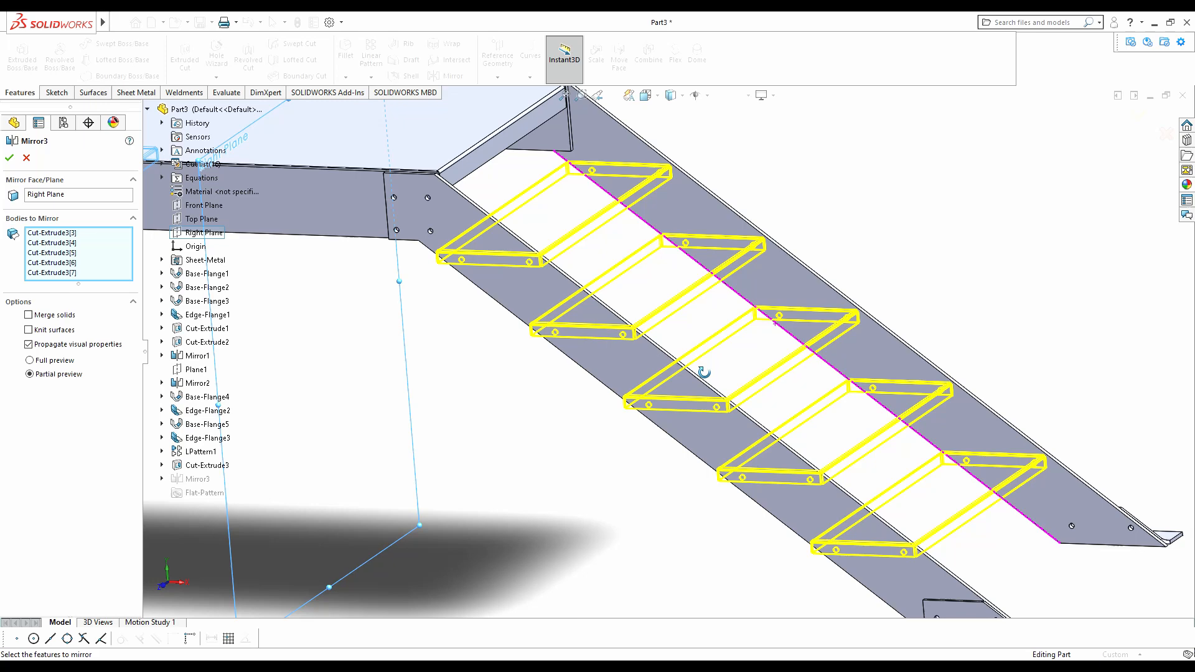
scroll(539, 405, "up", 5)
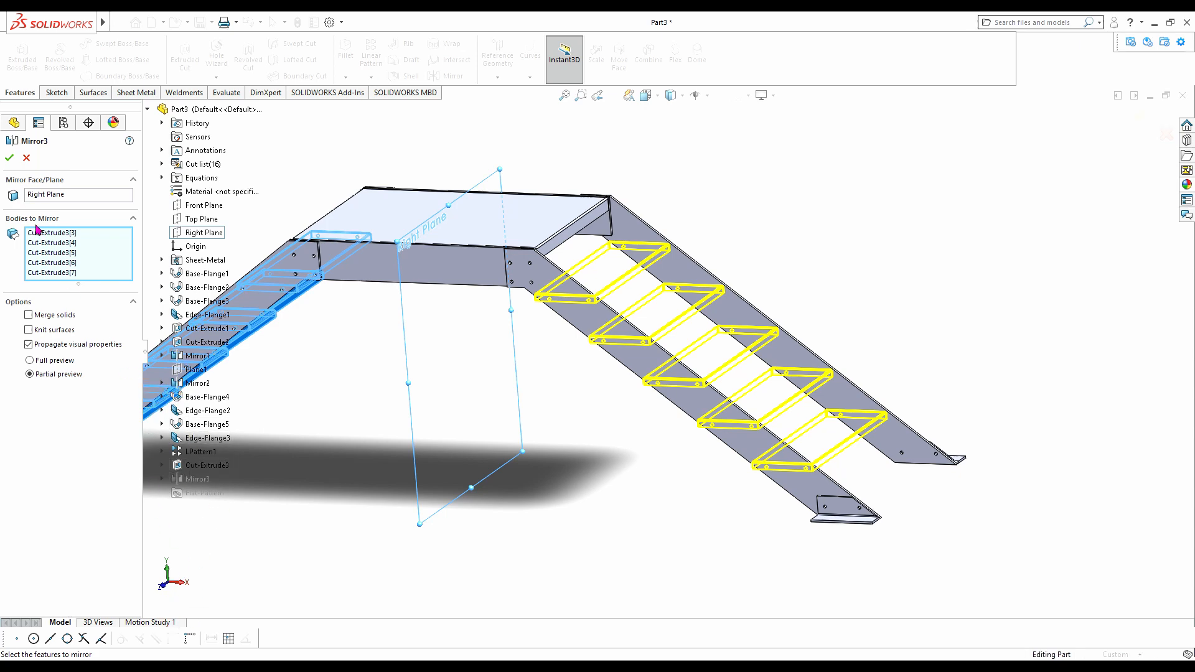
left_click(10, 158)
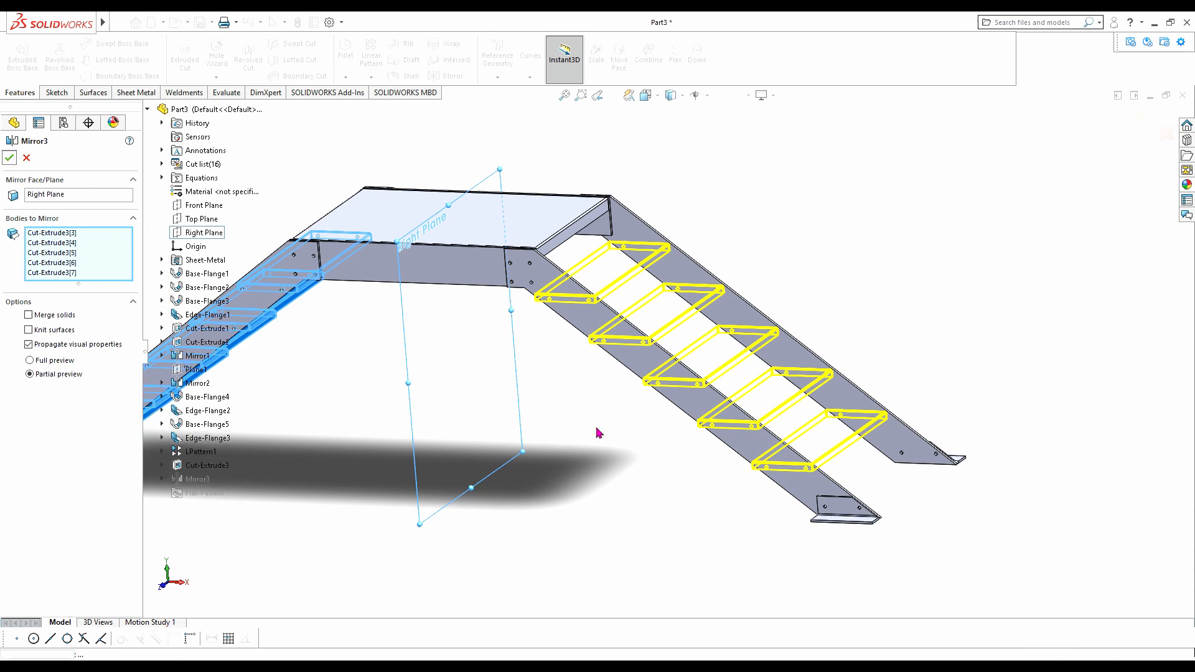
mouse_move(598, 432)
middle_mouse_down()
mouse_move(624, 458)
mouse_move(595, 396)
mouse_move(619, 443)
middle_mouse_up()
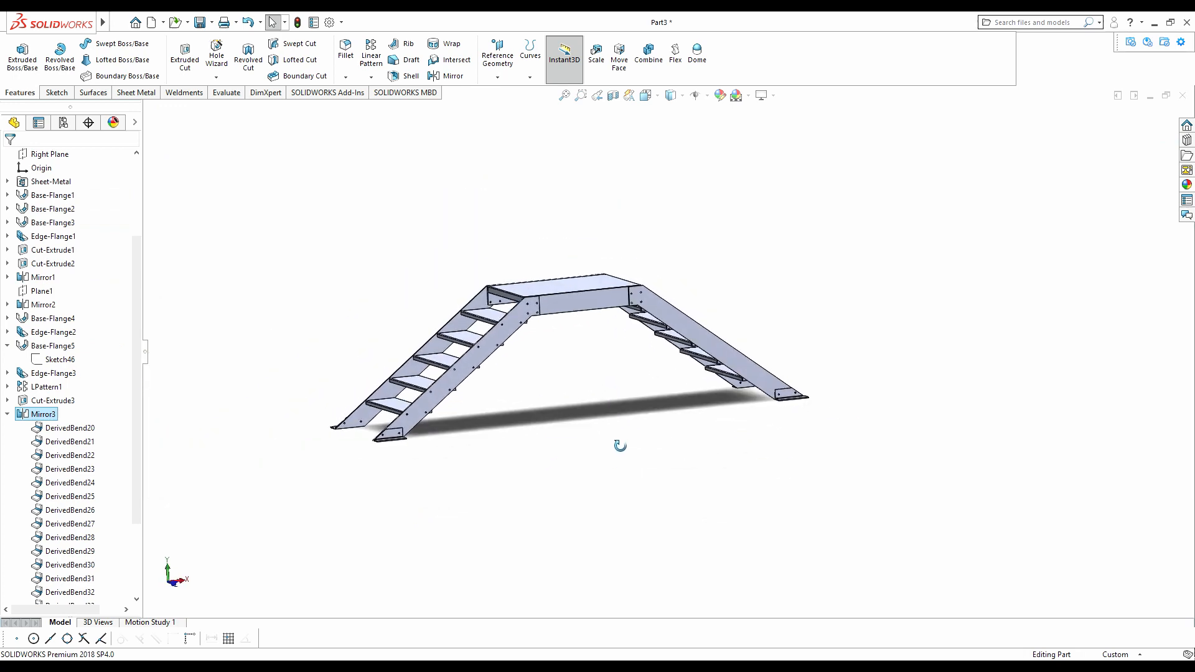
left_click(8, 414)
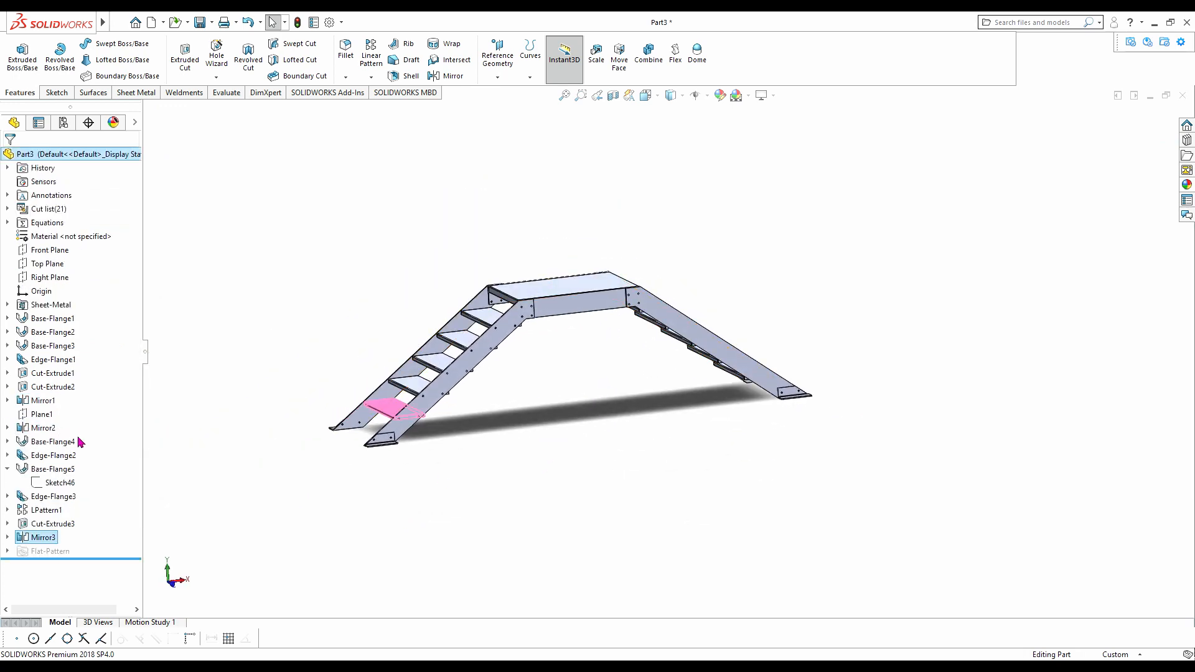
- Mirror the extruded cut of the tread bolt holes about the Right Plane onto the opposite stair
left_click(45, 524)
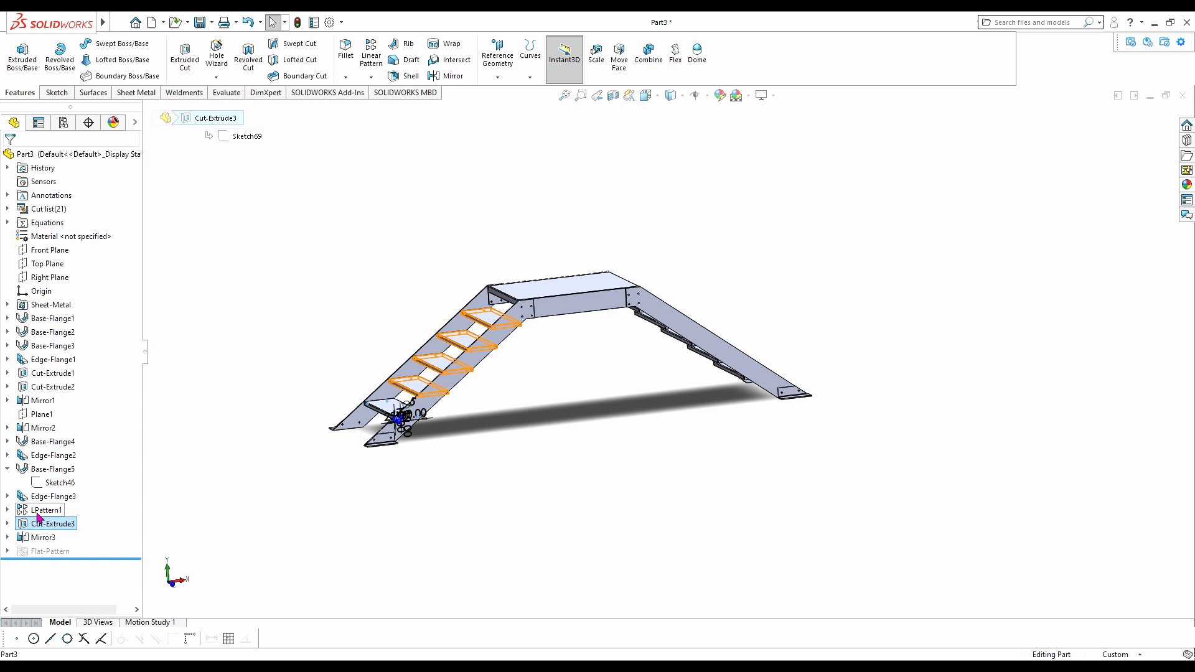
left_click(454, 76)
left_click(201, 236)
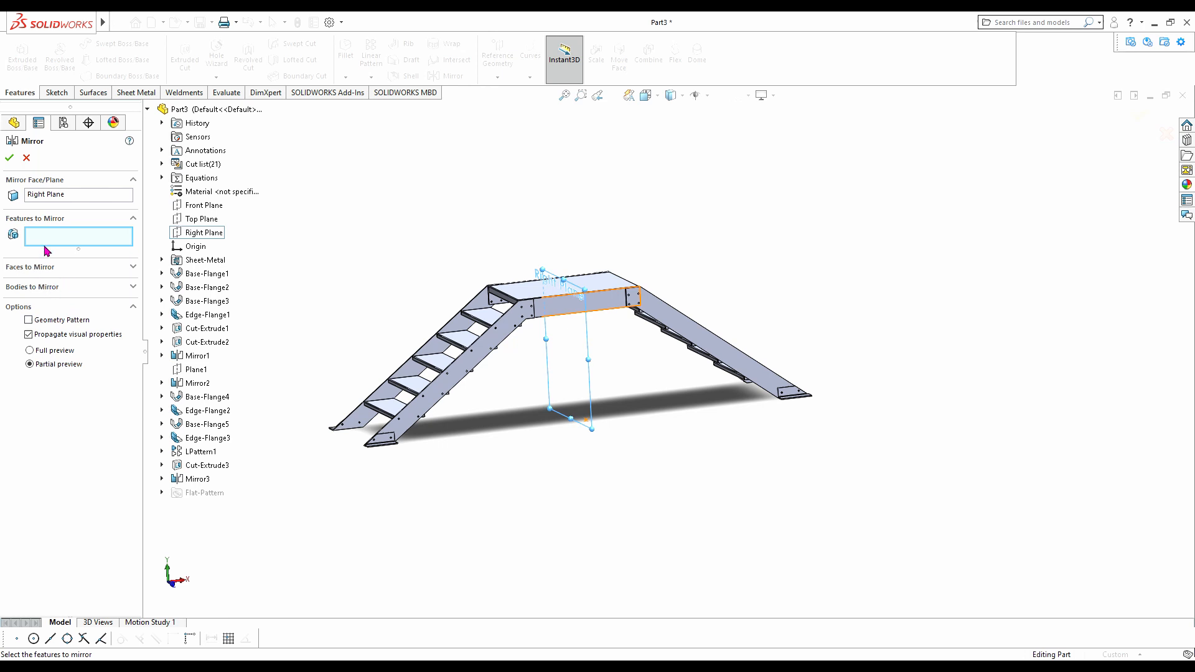
left_click(184, 468)
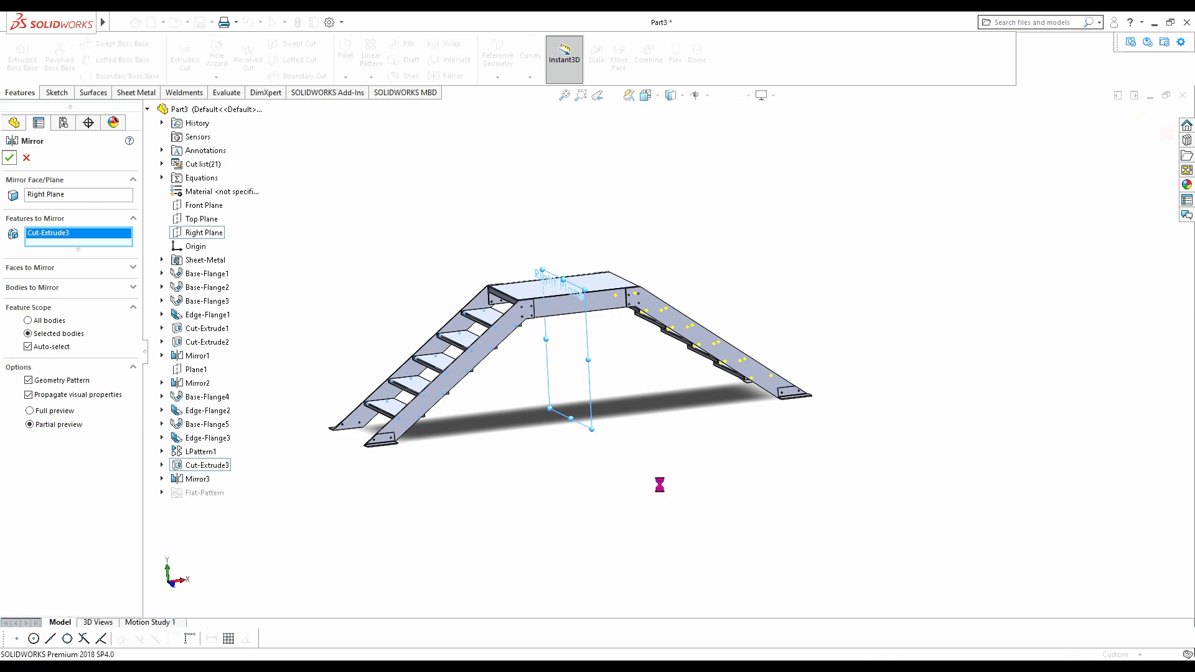
middle_click_drag(672, 400, 559, 295)
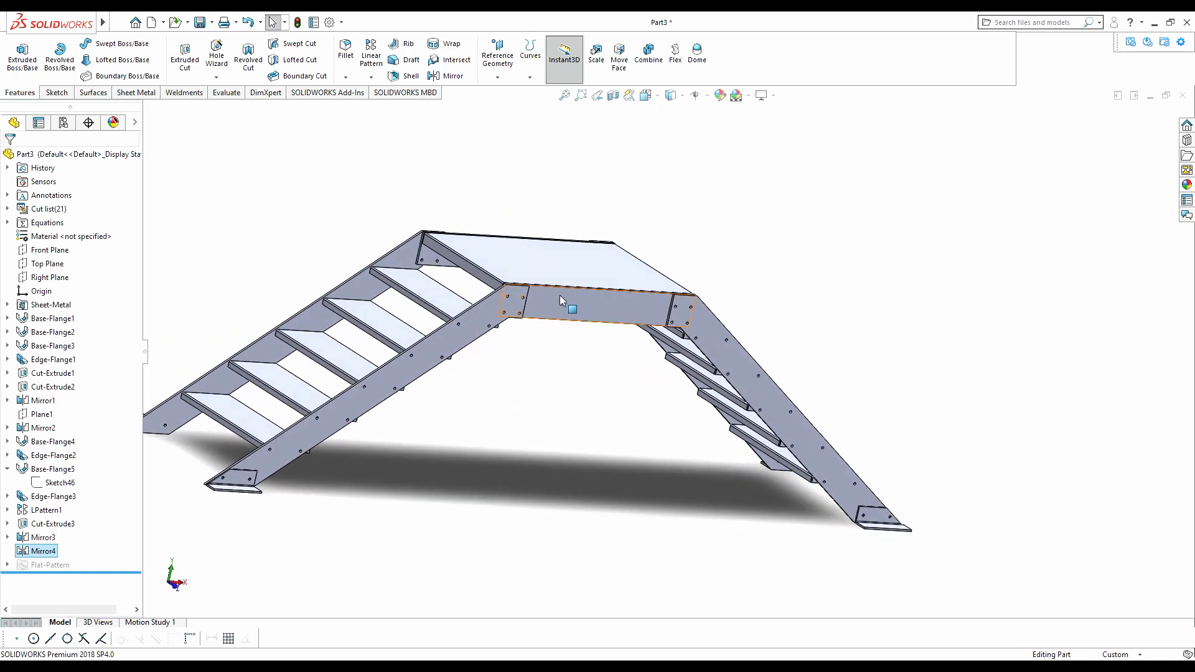
- Start a sketch on the platform side beam's outer face, viewed face-on in wireframe with hidden lines visible
scroll(559, 295, "down", 4)
left_click(678, 324)
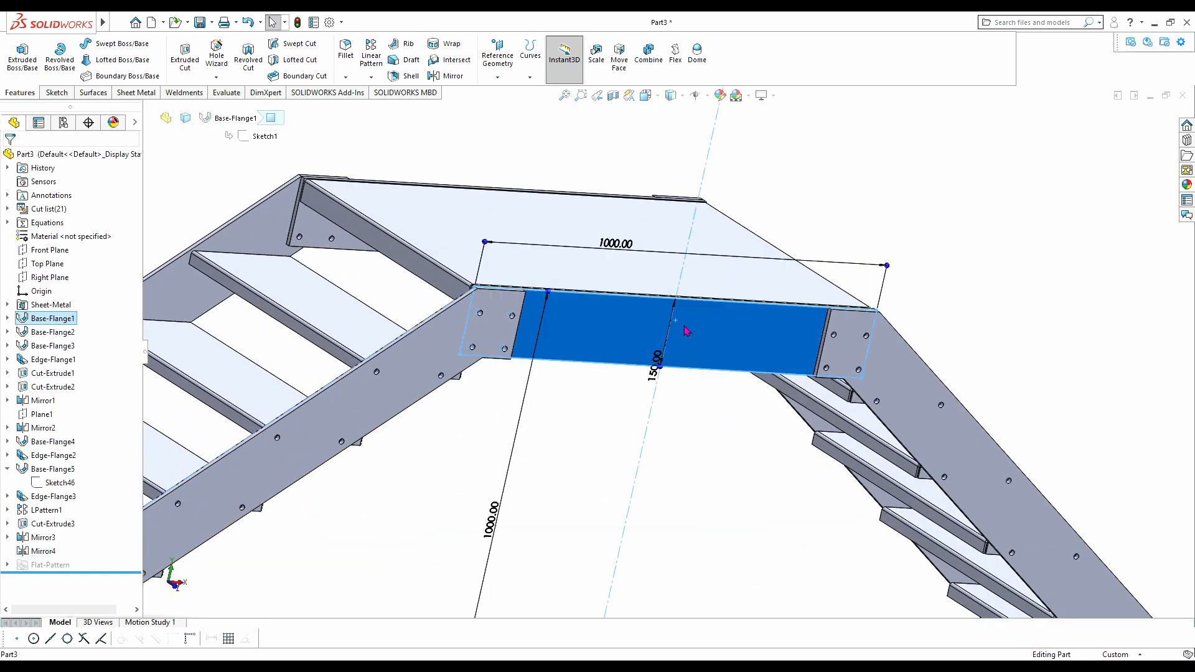
left_click(497, 215)
left_click(578, 450)
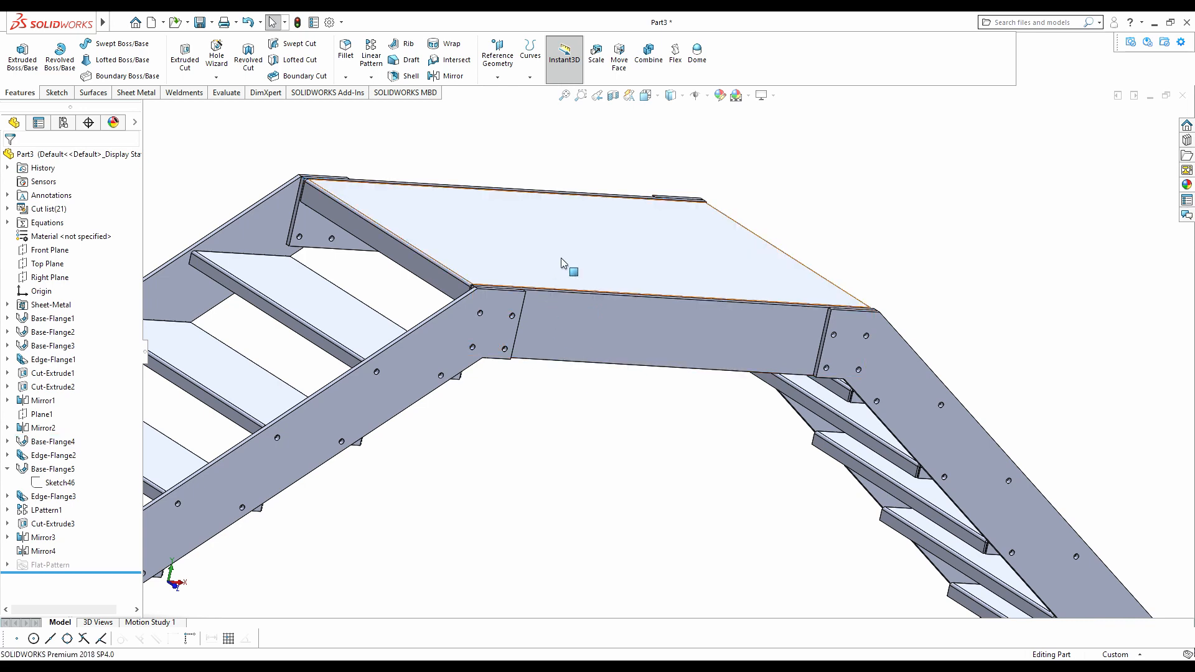
left_click(616, 331)
left_click(674, 301)
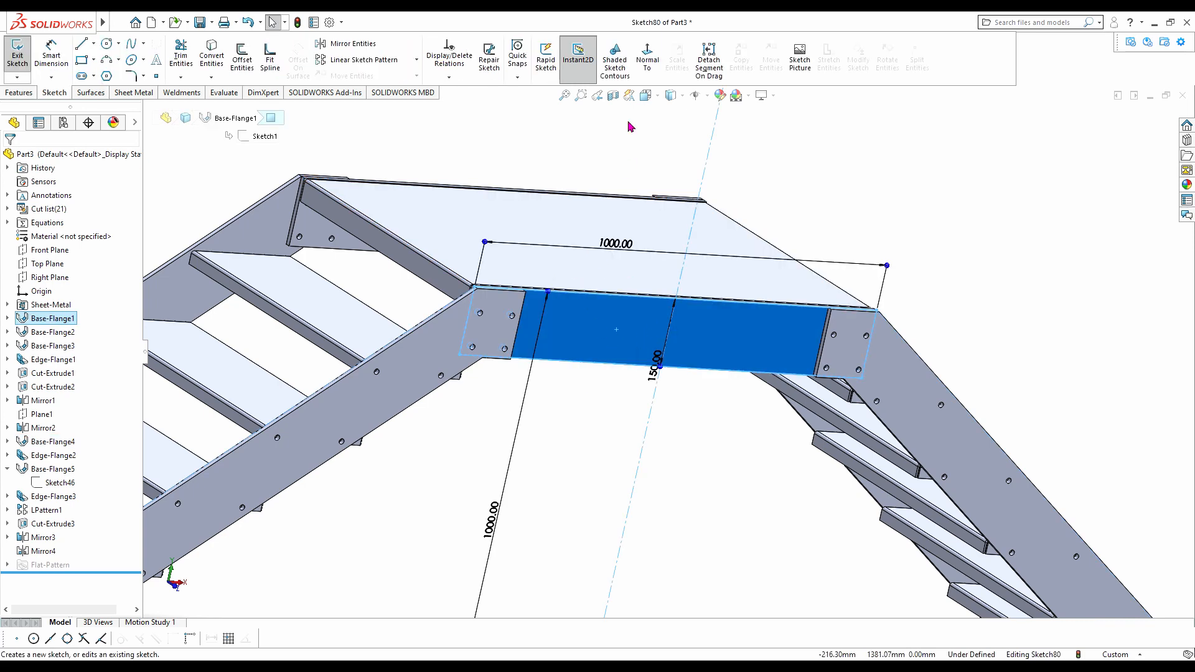
scroll(760, 288, "down", 4)
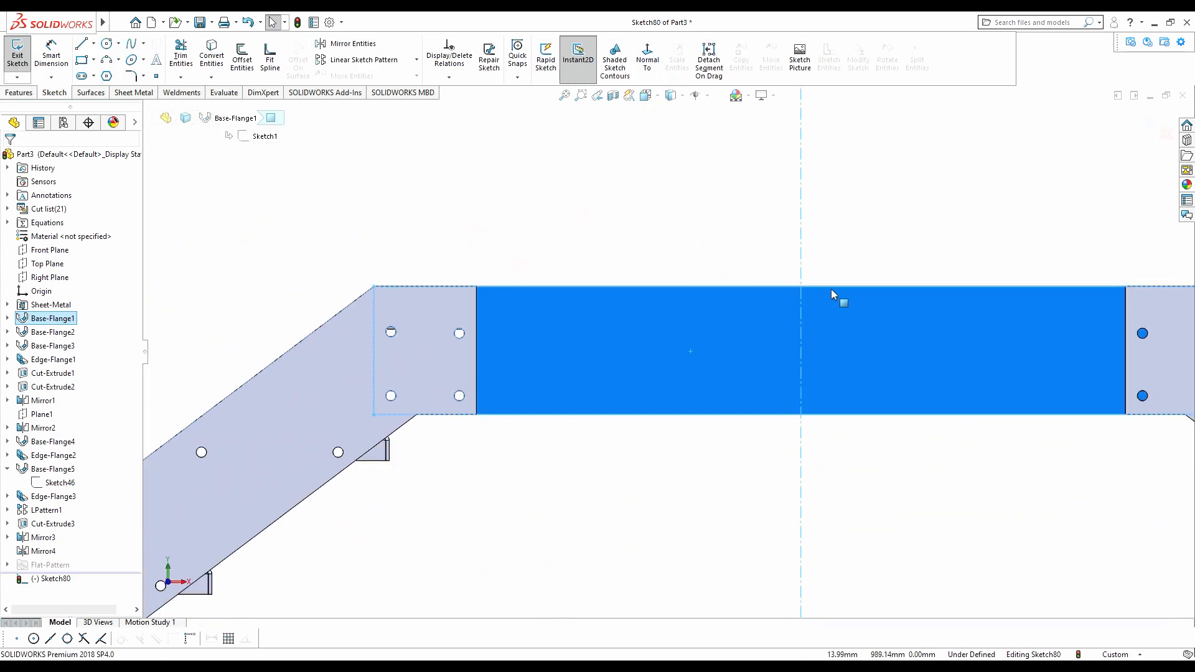
left_click(548, 193)
scroll(373, 307, "down", 4)
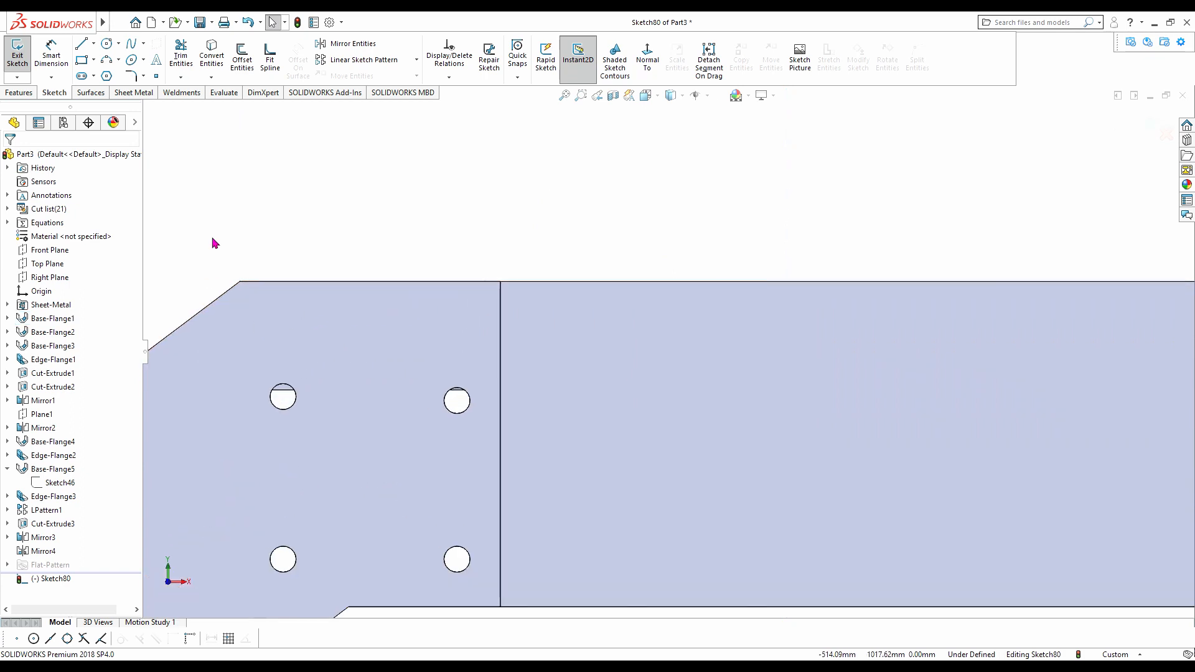
scroll(421, 264, "up", 1)
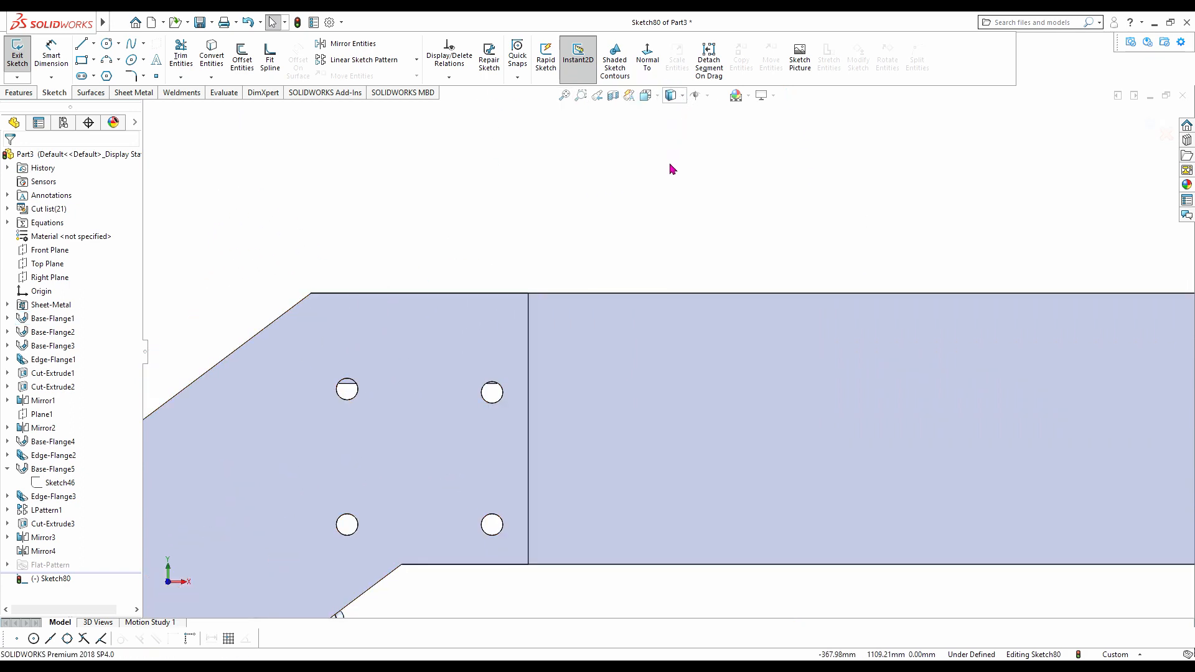
scroll(348, 320, "down", 3)
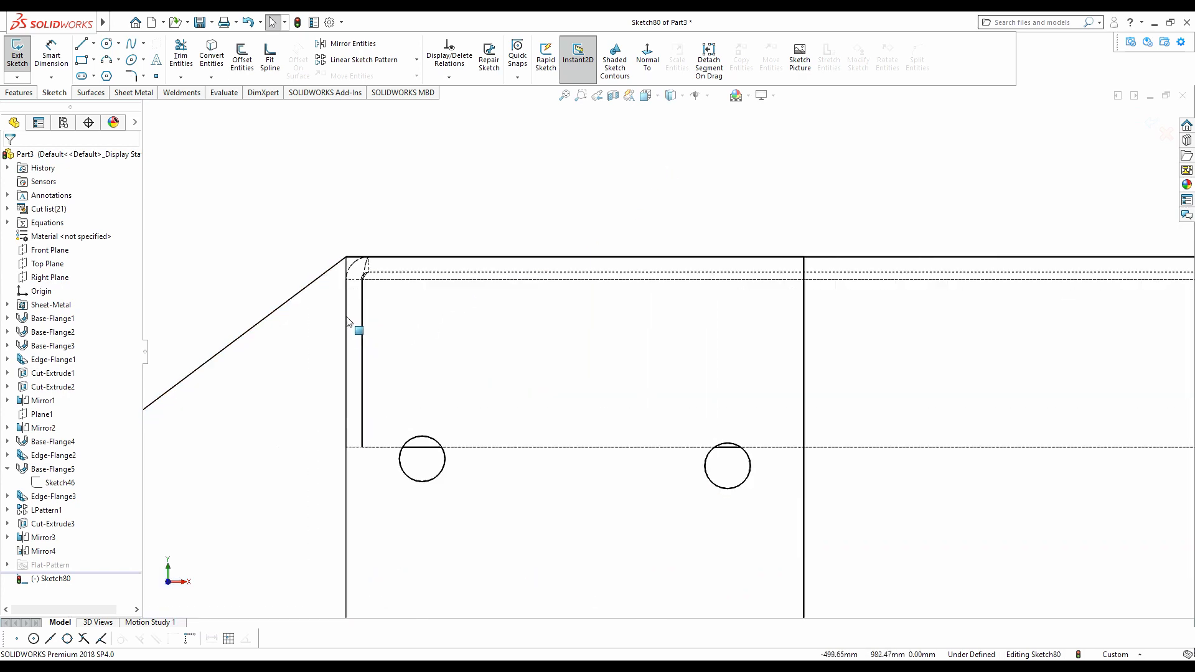
- Sketch two horizontally aligned circles above the existing bolt holes at the platform beam's left end
left_click(109, 48)
scroll(666, 351, "up", 3)
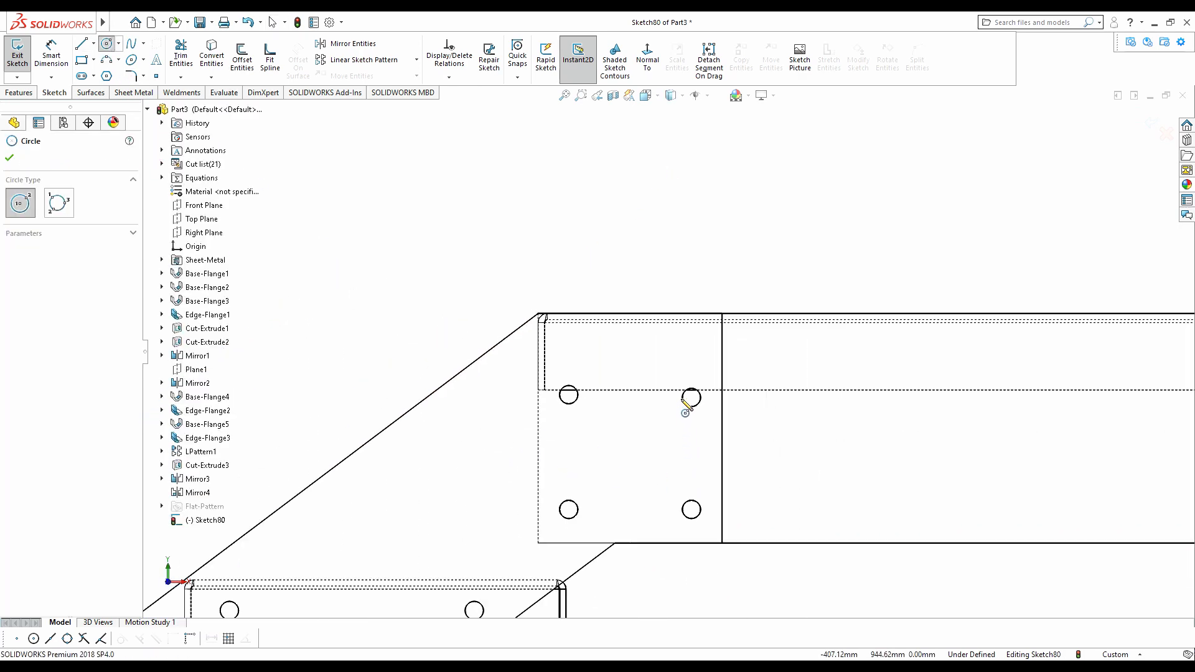
scroll(682, 405, "down", 1)
scroll(635, 365, "down", 1)
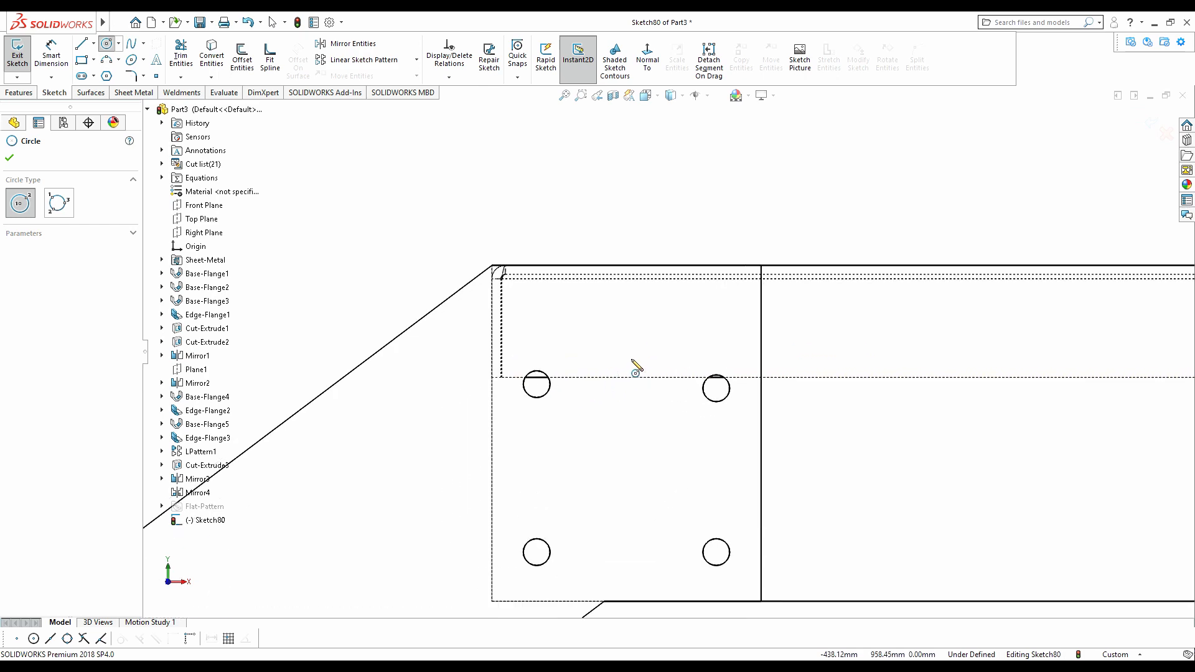
left_click_drag(520, 313, 535, 296)
scroll(690, 404, "up", 1)
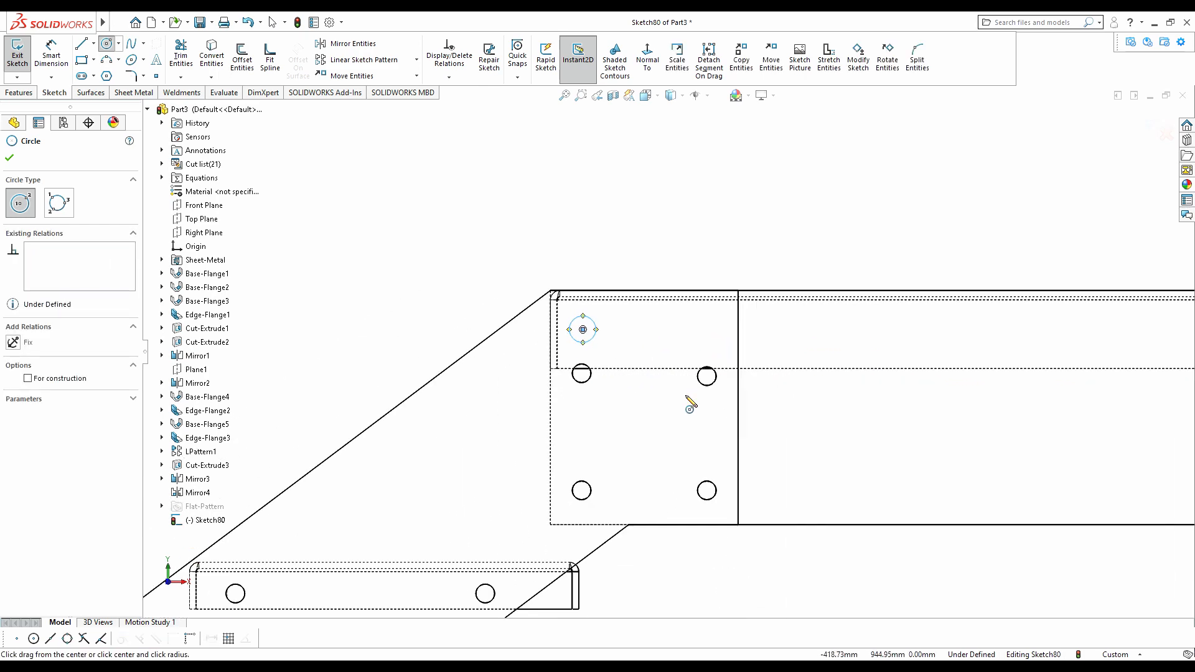
mouse_move(683, 442)
middle_mouse_down()
mouse_move(718, 429)
mouse_move(716, 467)
mouse_move(725, 453)
mouse_move(687, 398)
middle_mouse_up()
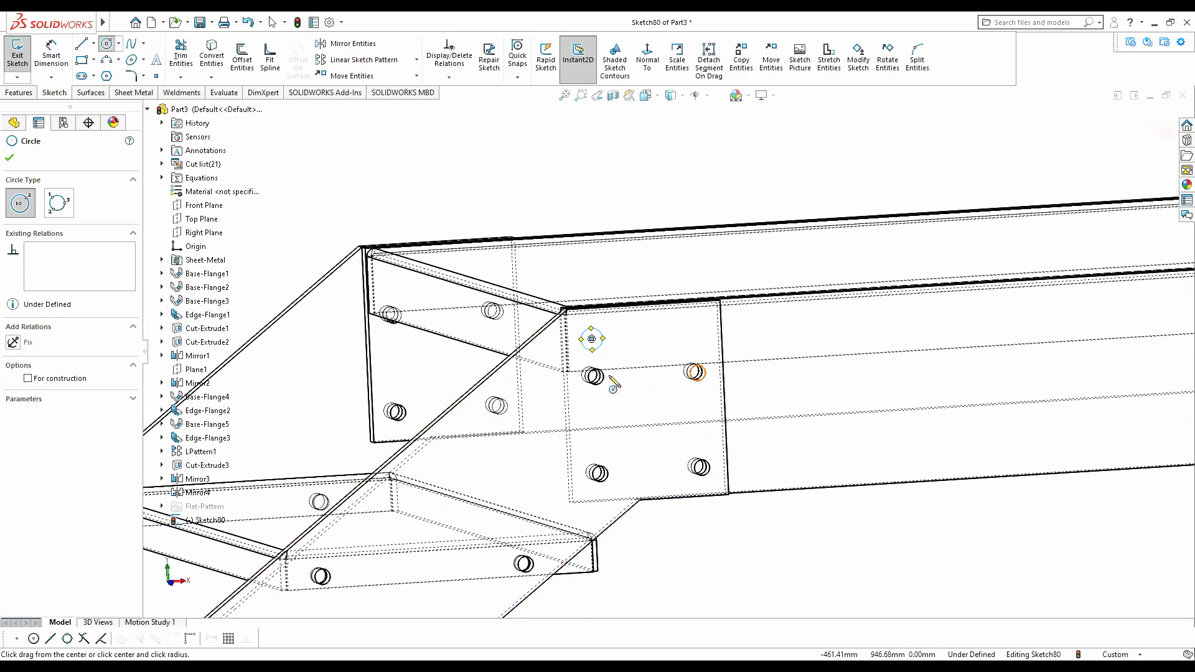
scroll(638, 349, "down", 5)
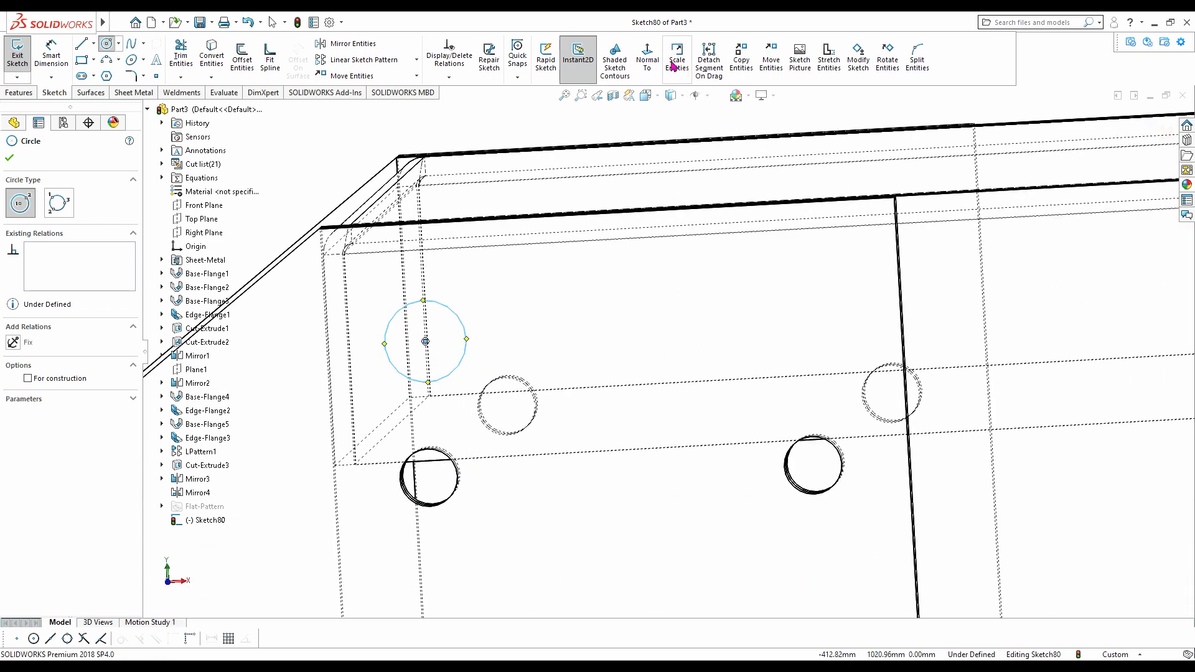
left_click(647, 60)
scroll(594, 294, "down", 5)
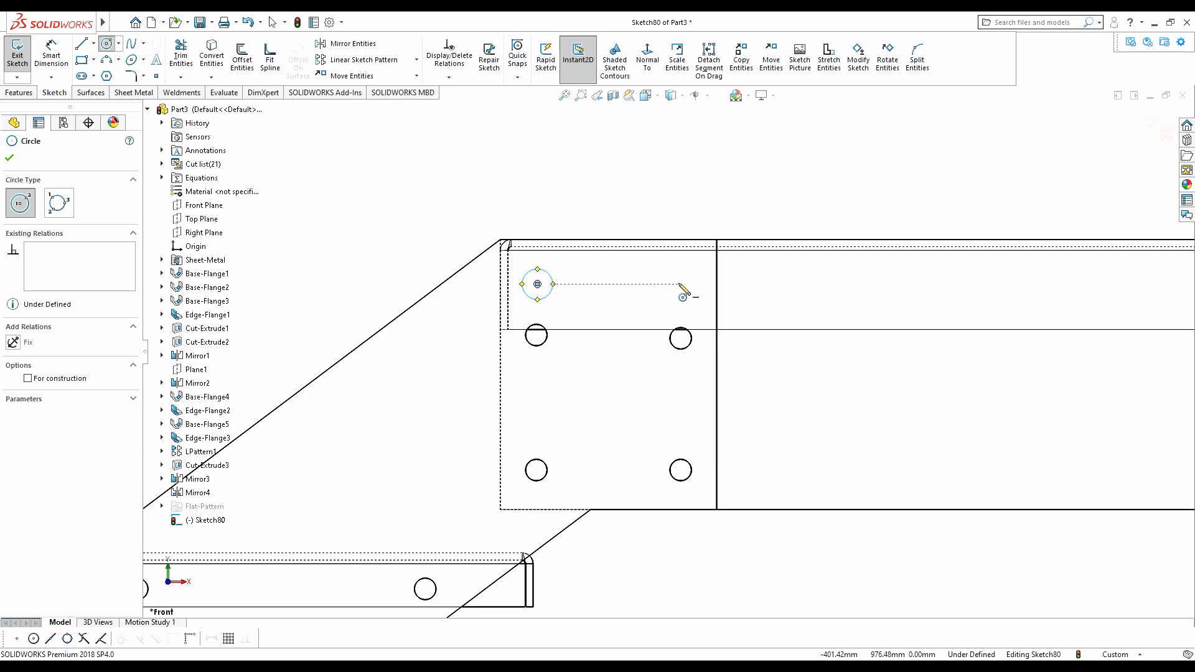
left_click_drag(680, 284, 695, 284)
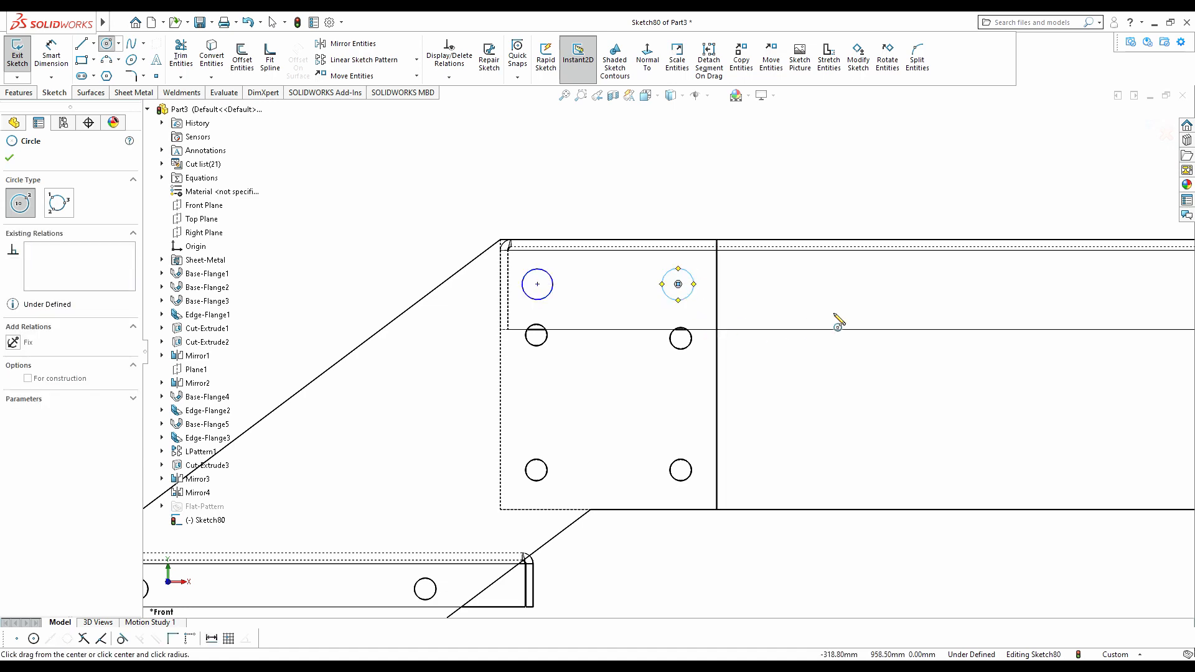
- Sketch a third circle of about 11 mm radius in line with the others, left of the platform's middle
scroll(859, 317, "up", 3)
scroll(878, 308, "up", 2)
scroll(863, 332, "down", 3)
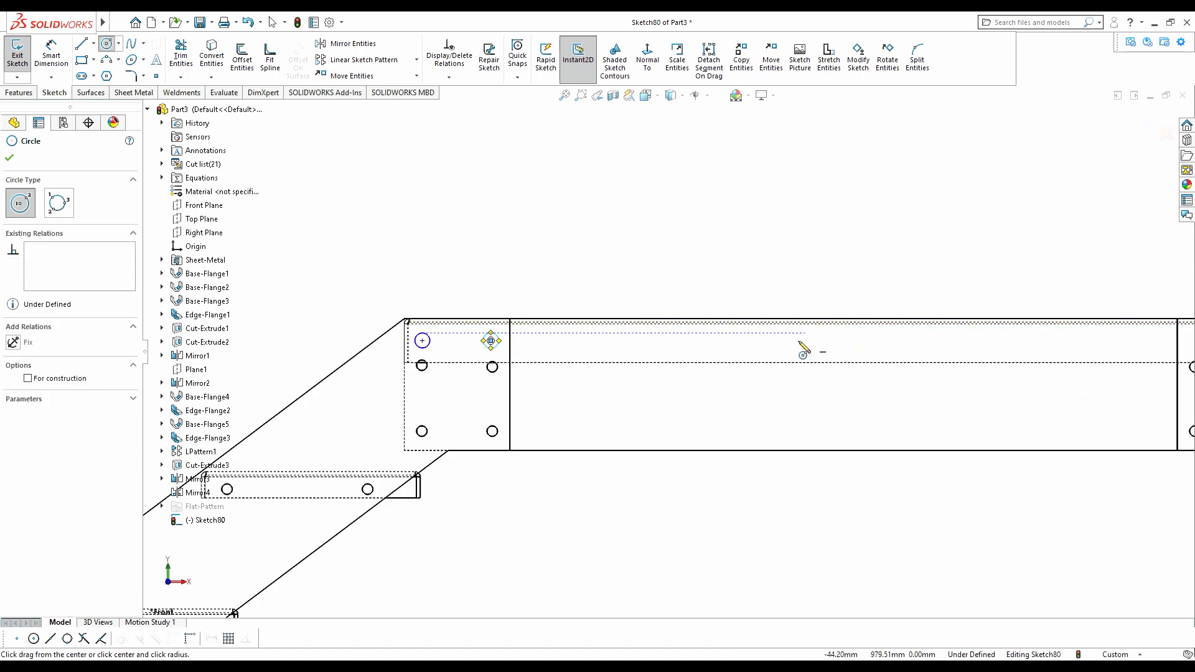
left_click_drag(777, 340, 787, 340)
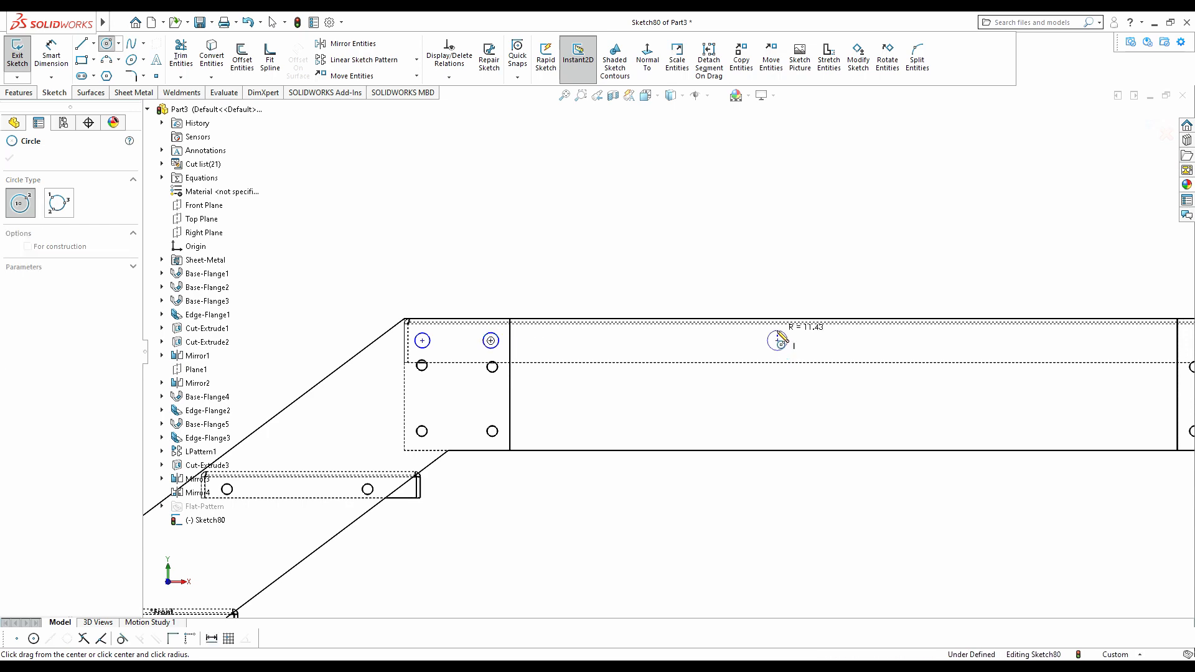
key("Escape")
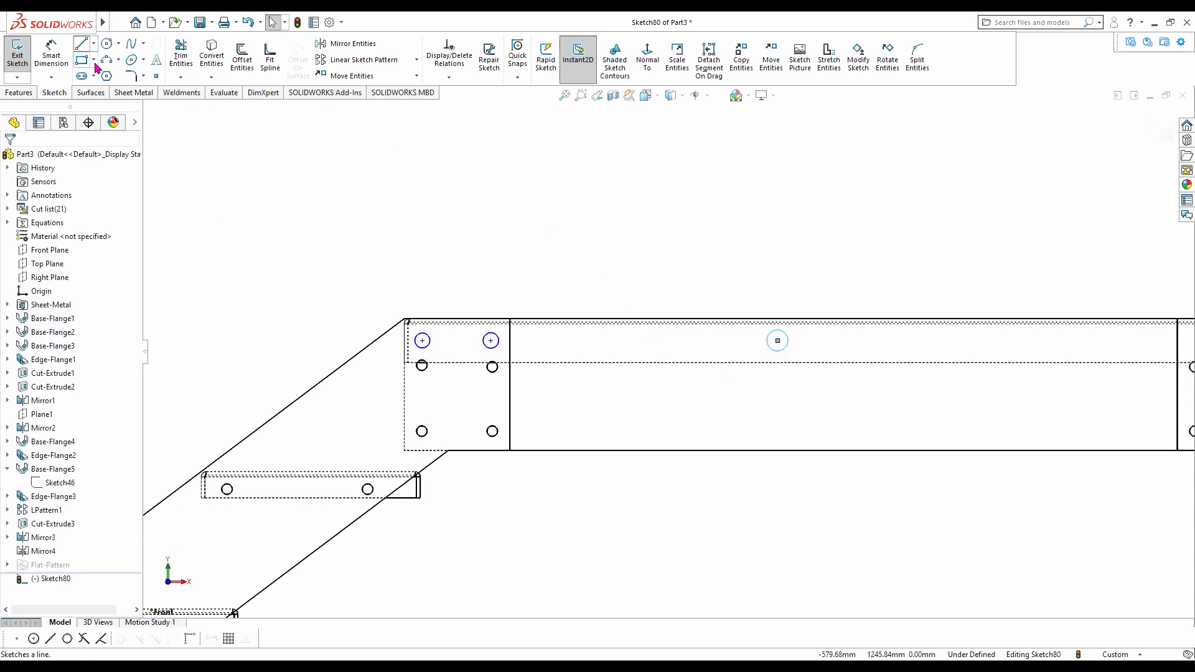
- Draw a vertical construction line through the middle of the platform, extending above and below the side beam
left_click(81, 43)
scroll(809, 346, "up", 3)
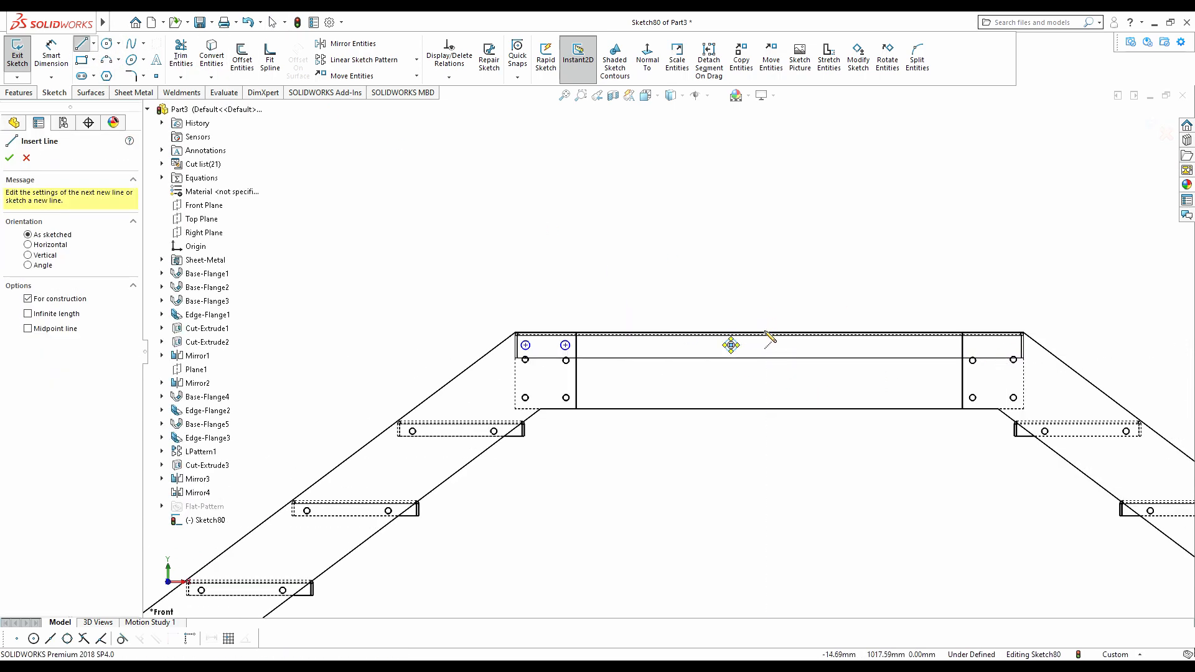
left_click(770, 437)
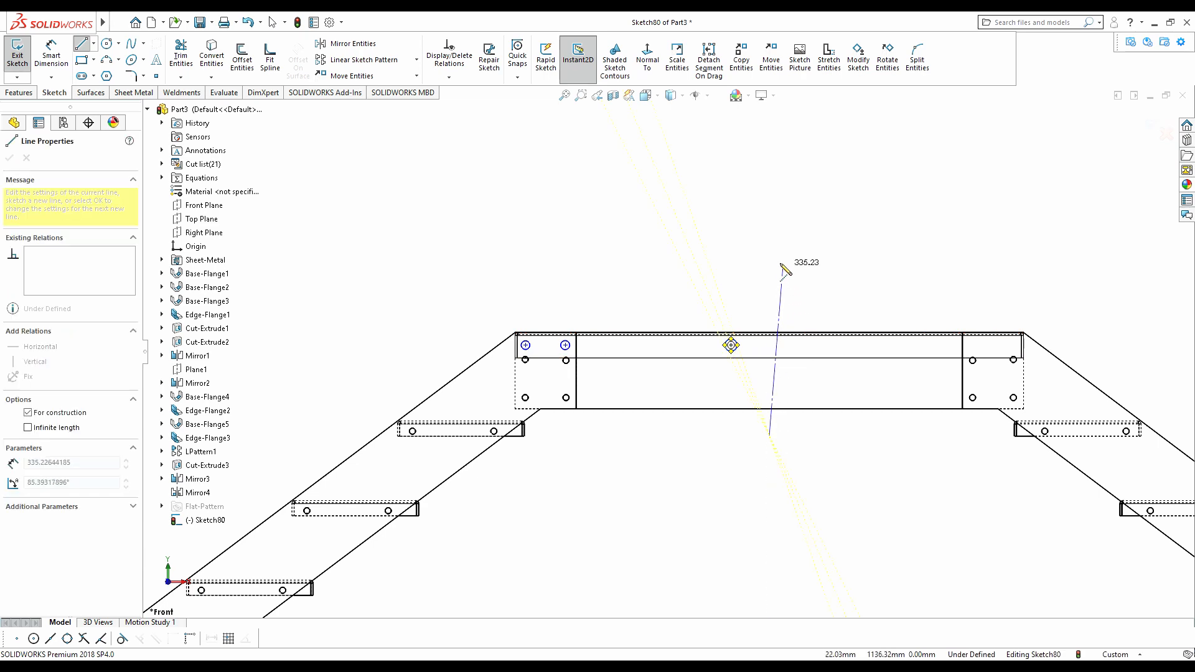
left_click(769, 257)
key("Escape")
- Add a Horizontal relation between the centre points of the three sketched circles on the platform beam
scroll(583, 371, "down", 5)
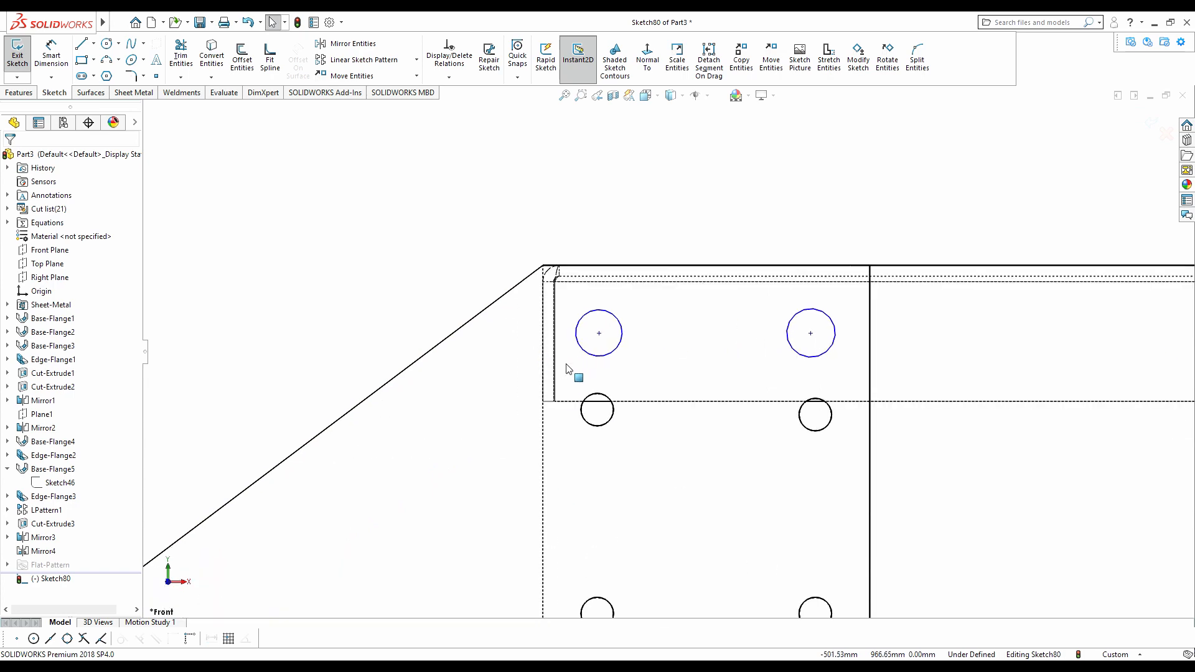
left_click(643, 327)
scroll(925, 381, "up", 5)
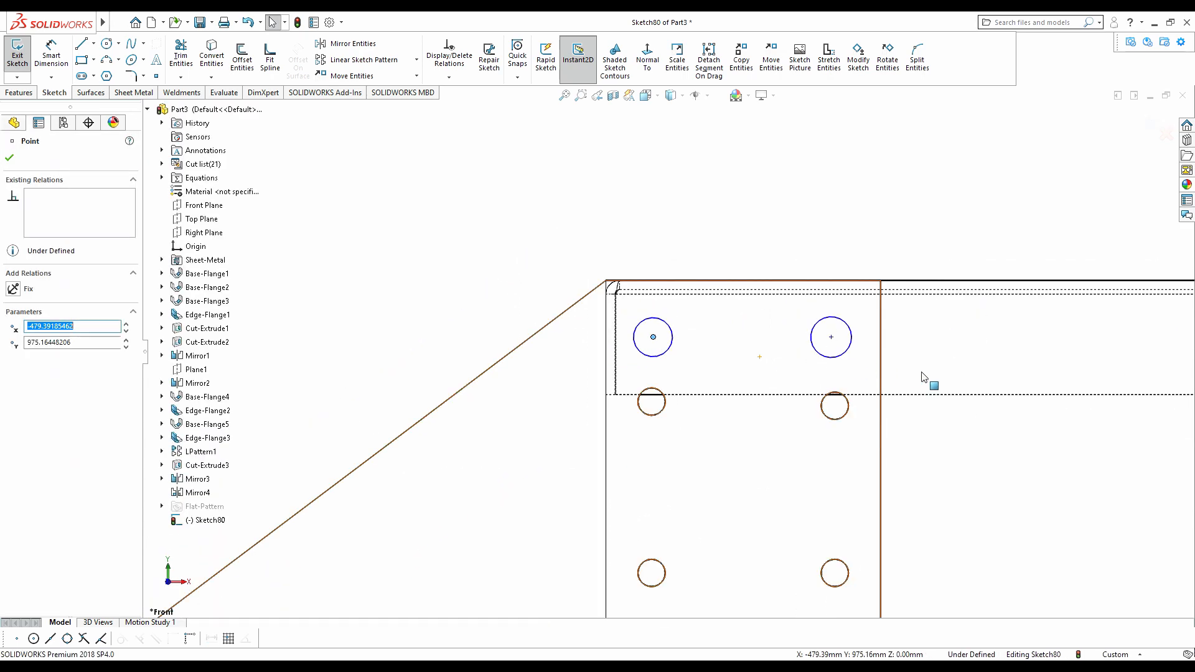
left_click(1105, 344, "ctrl")
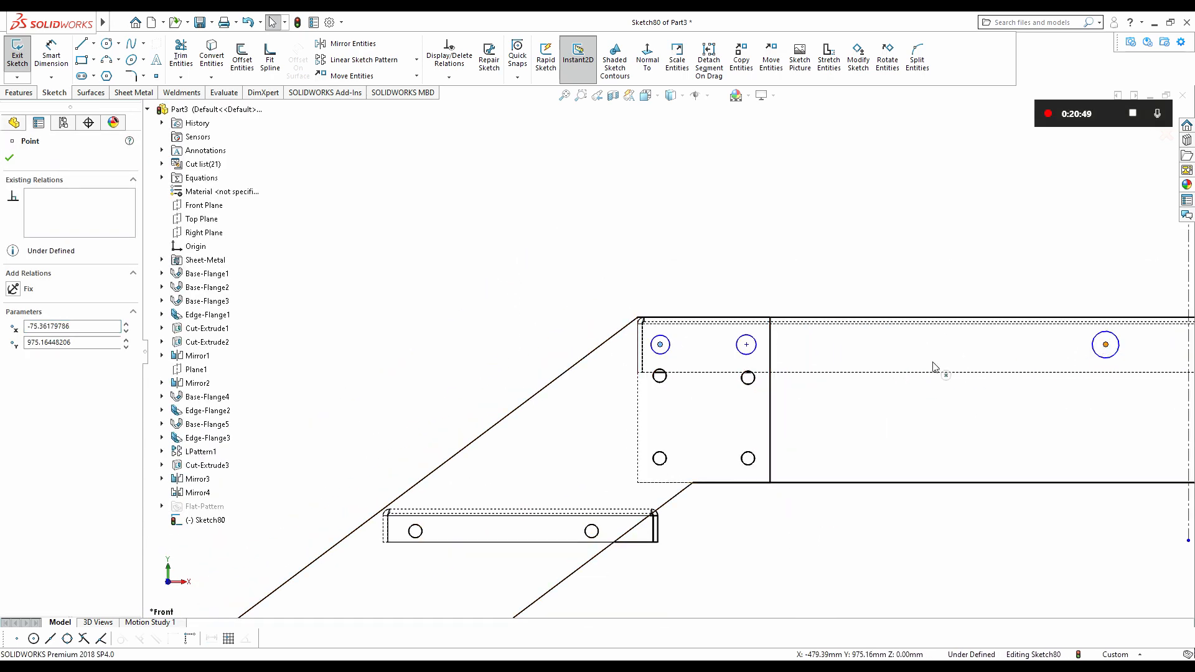
left_click(746, 344, "ctrl")
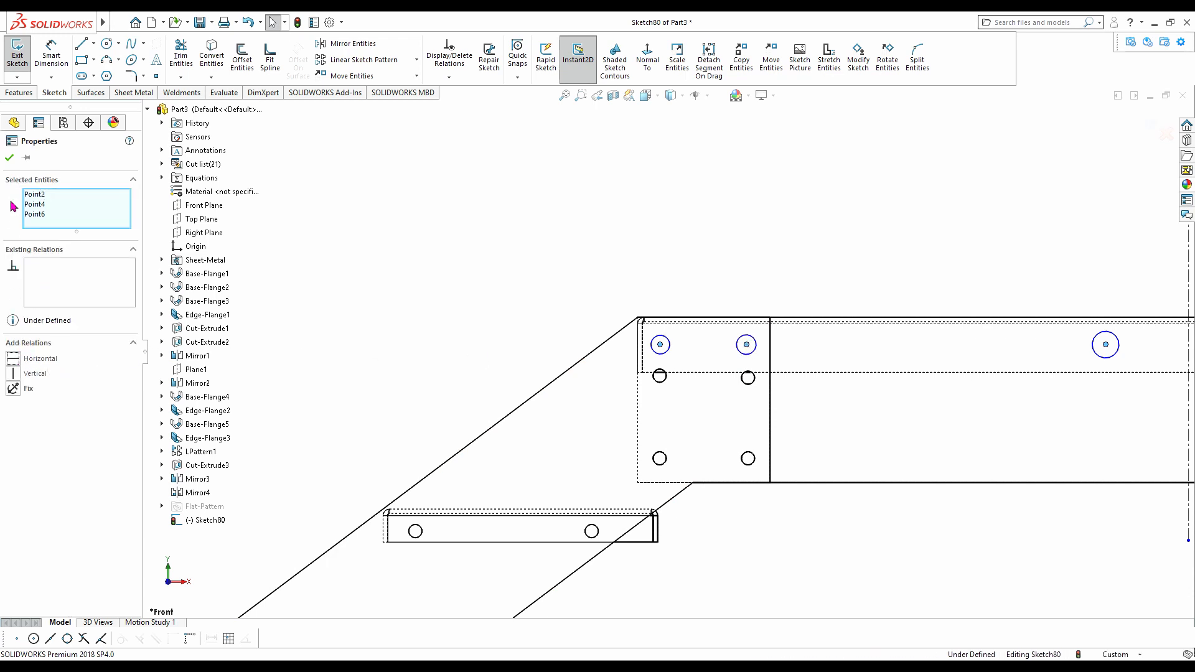
left_click(11, 158)
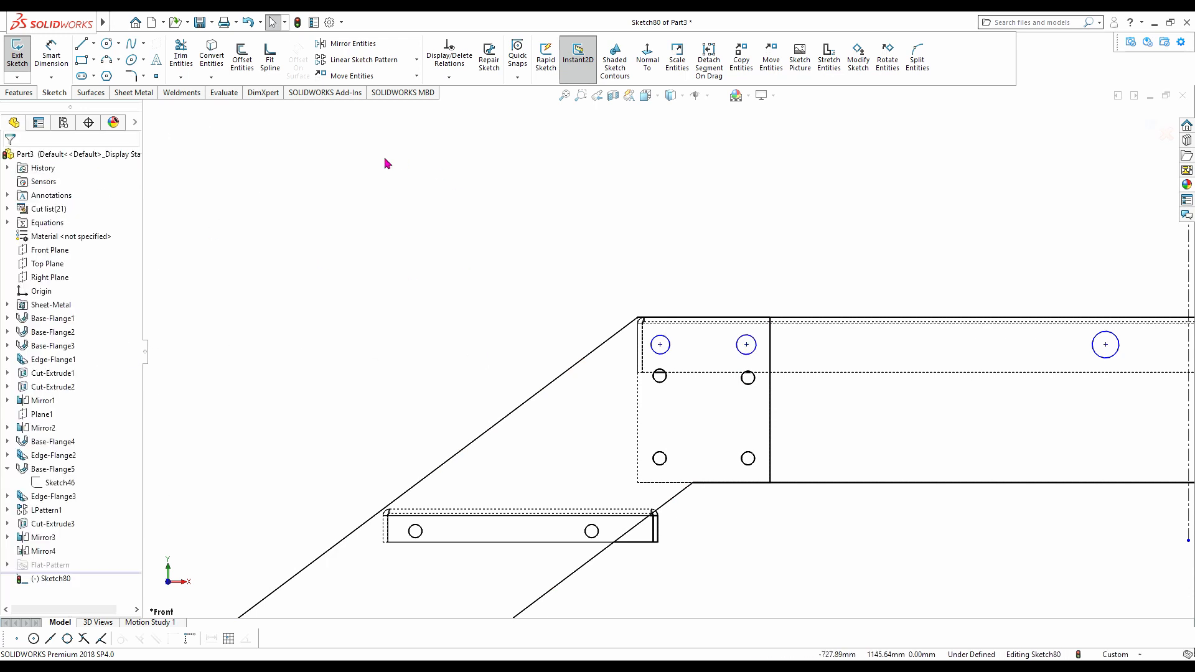
- Make the three sketched circles equal in size with an Equal relation
left_click(668, 352)
left_click(755, 352, "ctrl")
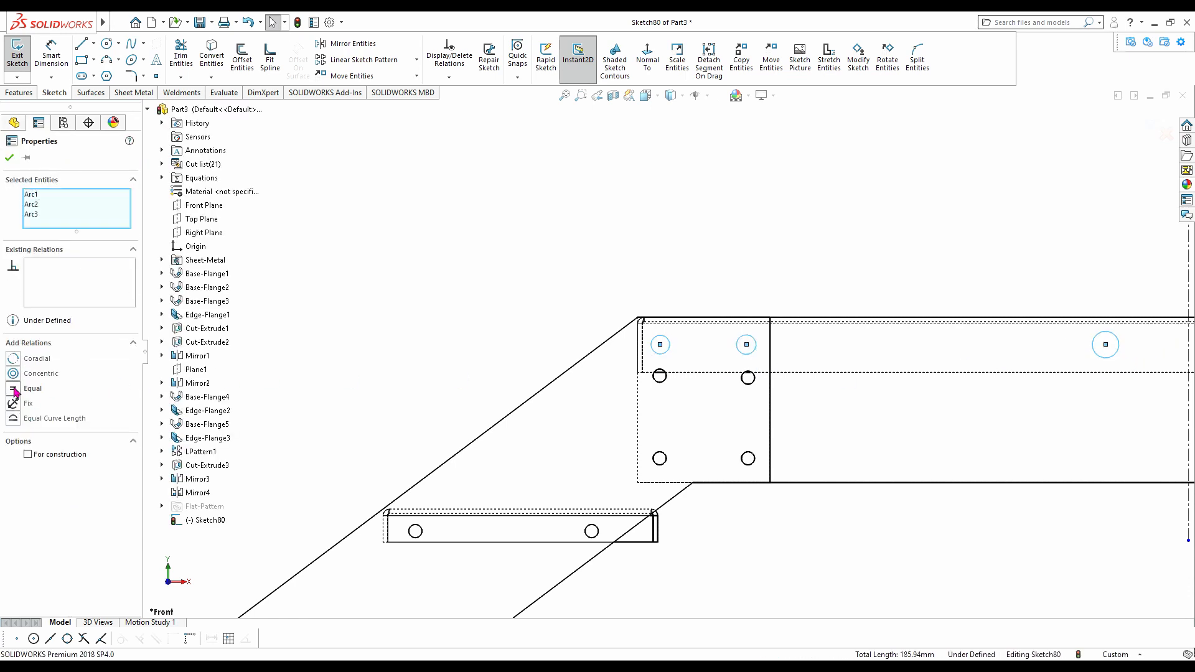
left_click(11, 158)
- Dimension the leftmost sketched circle with a diameter of 12 mm
left_click(51, 55)
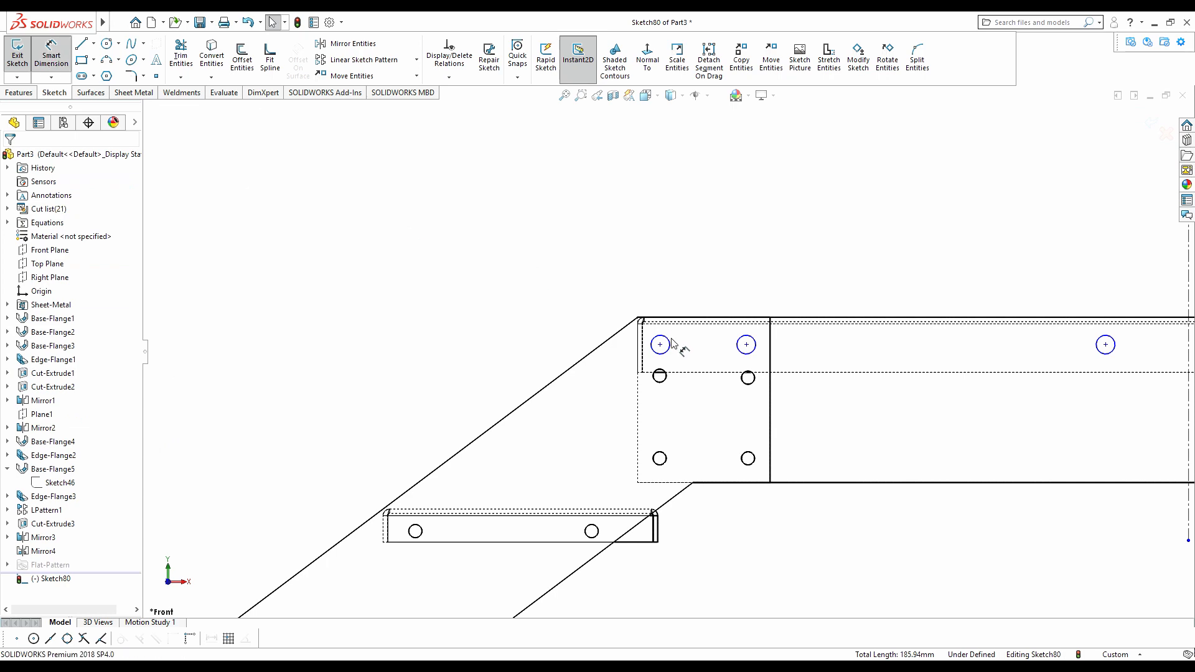
scroll(679, 349, "up", 5)
left_click(638, 377)
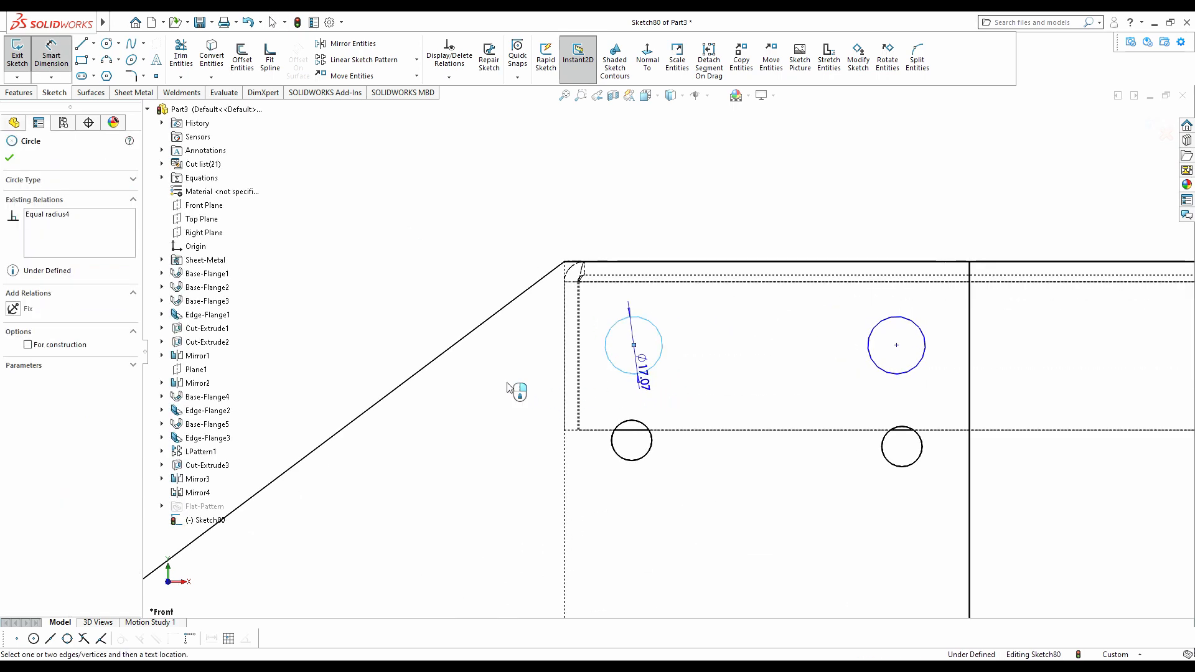
left_click(506, 399)
type("12")
key("Return")
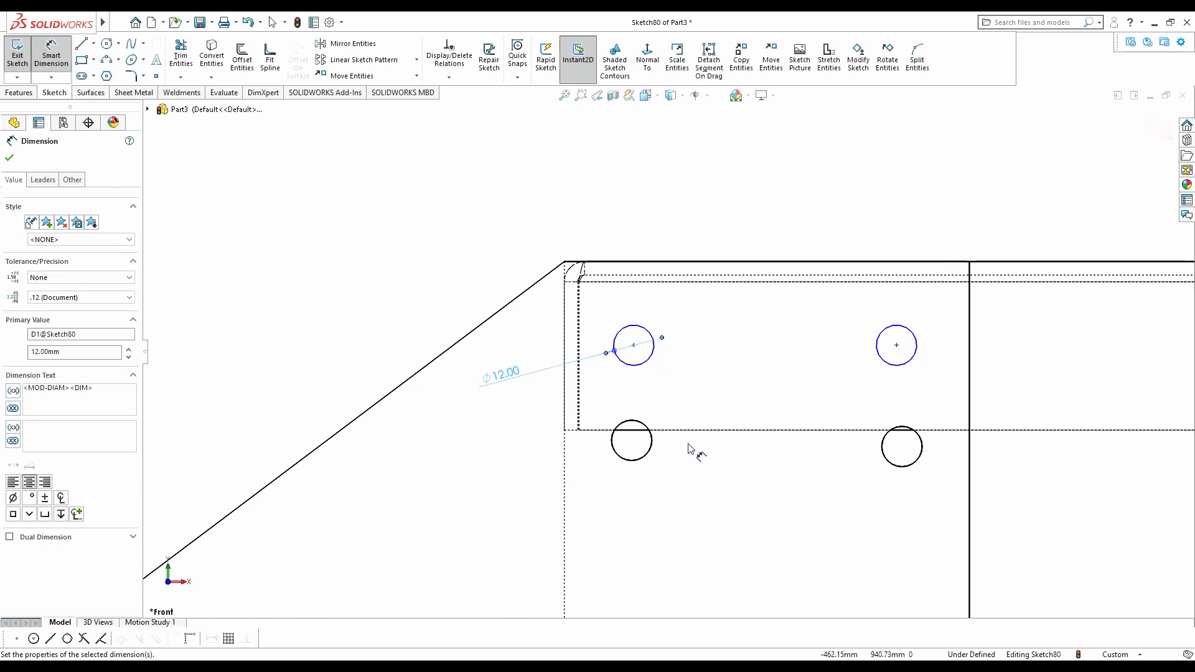
- Dimension the leftmost circle's centre 25 mm horizontally from the hidden vertical edge at the platform's left end
scroll(689, 448, "down", 5)
scroll(644, 342, "up", 5)
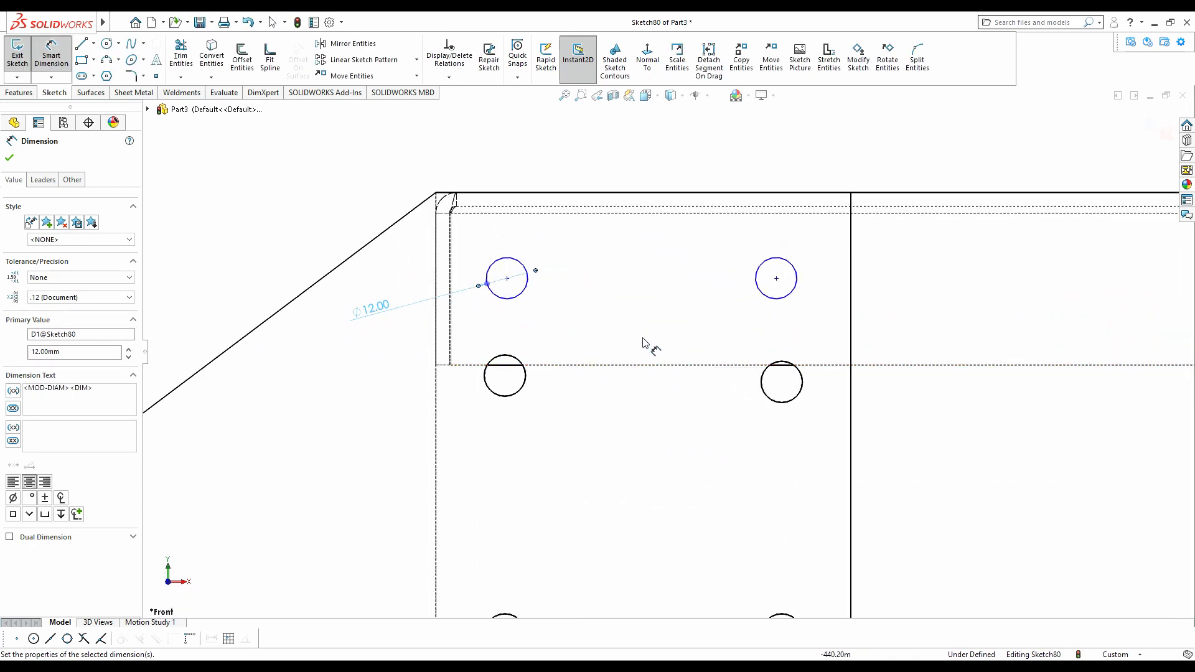
left_click(501, 300)
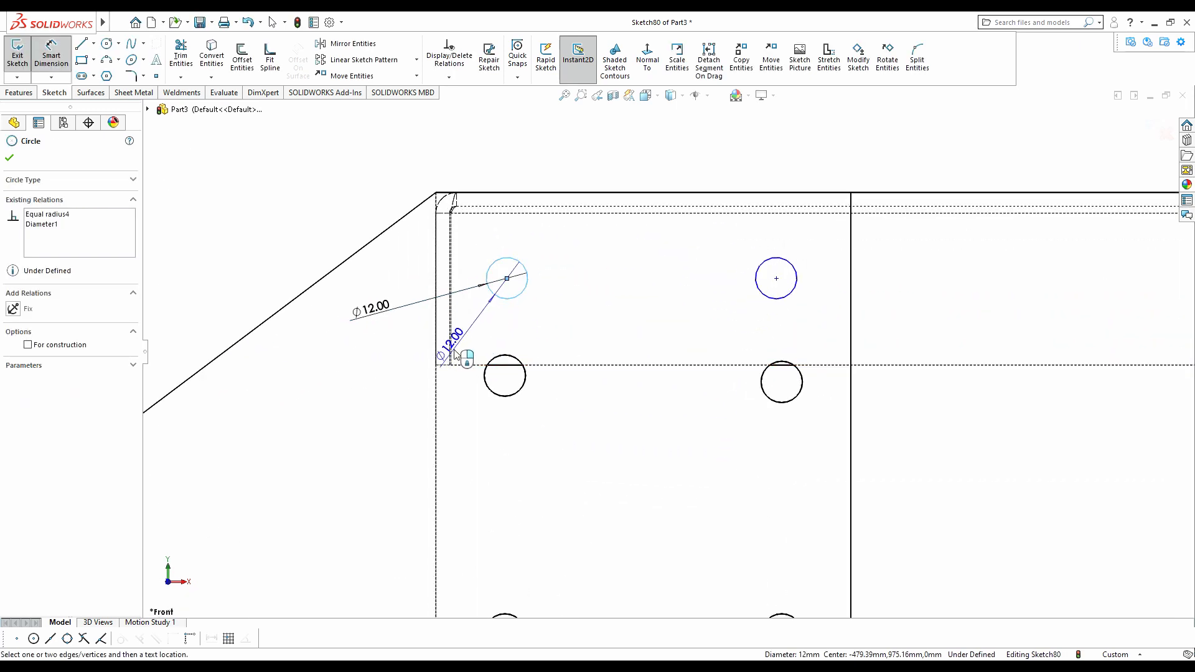
left_click(451, 354)
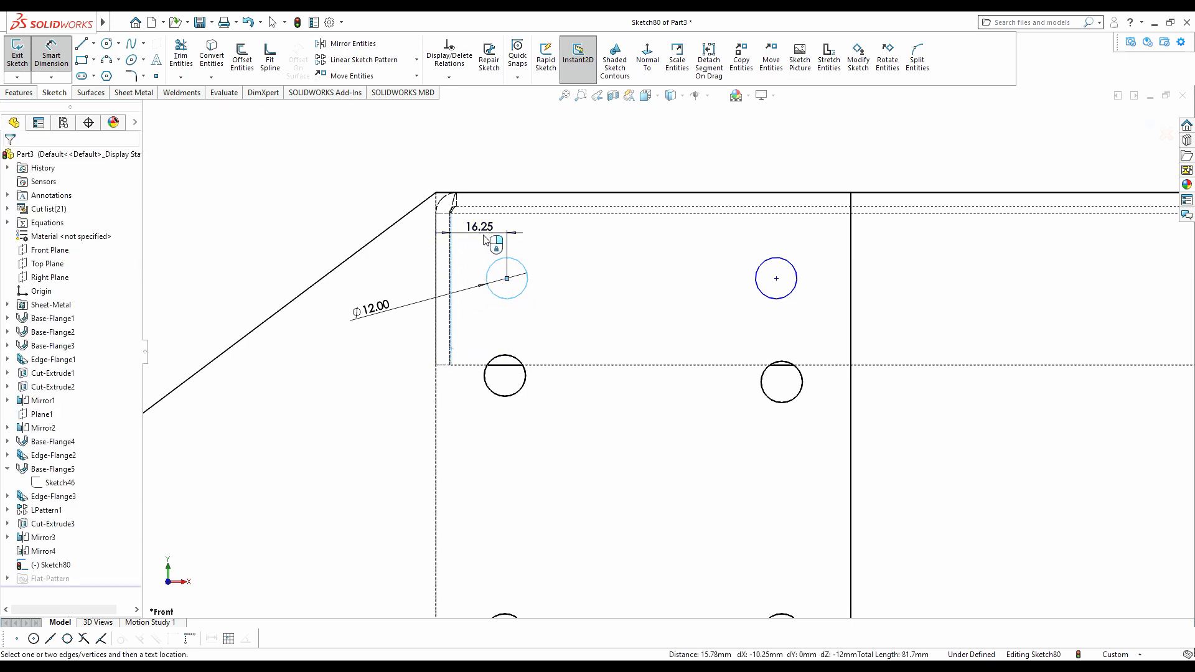
left_click(485, 239)
type("25")
key("Return")
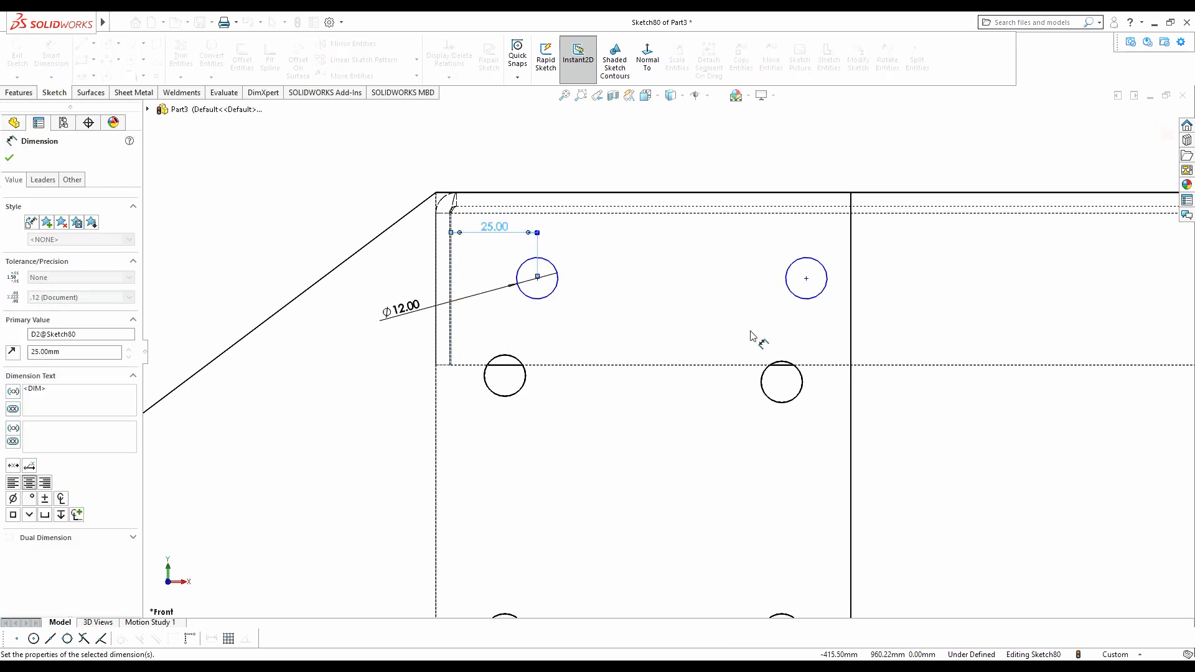
- Dimension the second circle's centre 25 mm from the vertical edge where the side plate meets the platform beam
scroll(742, 311, "down", 3)
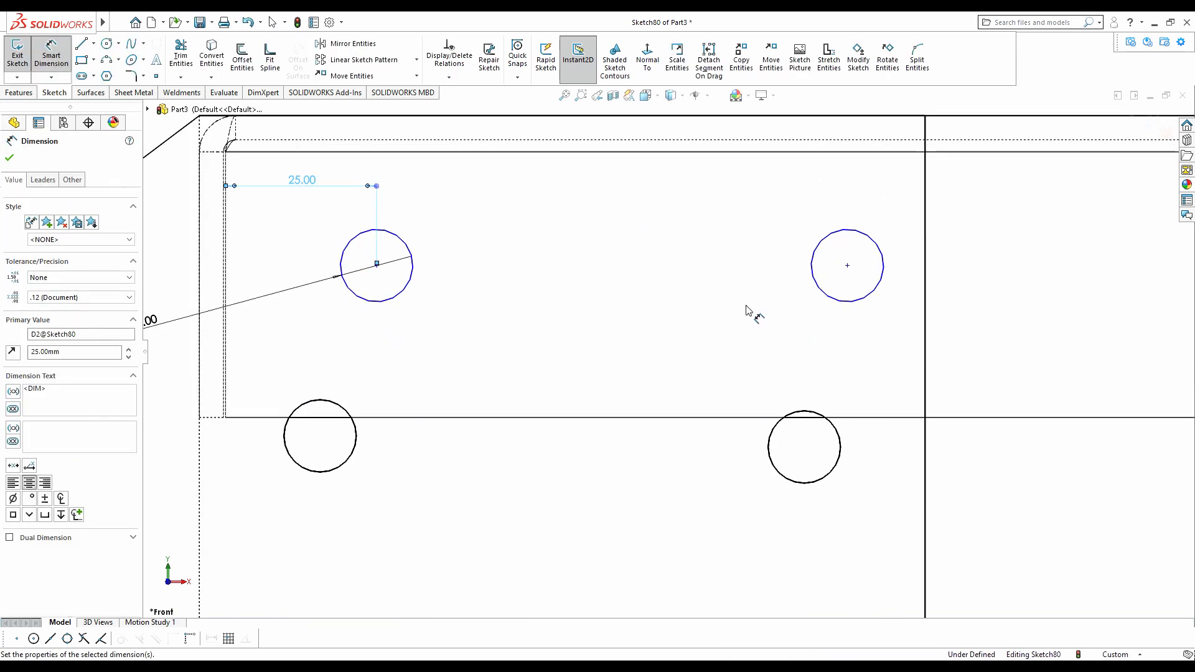
left_click(867, 299)
left_click(925, 288)
left_click(964, 260)
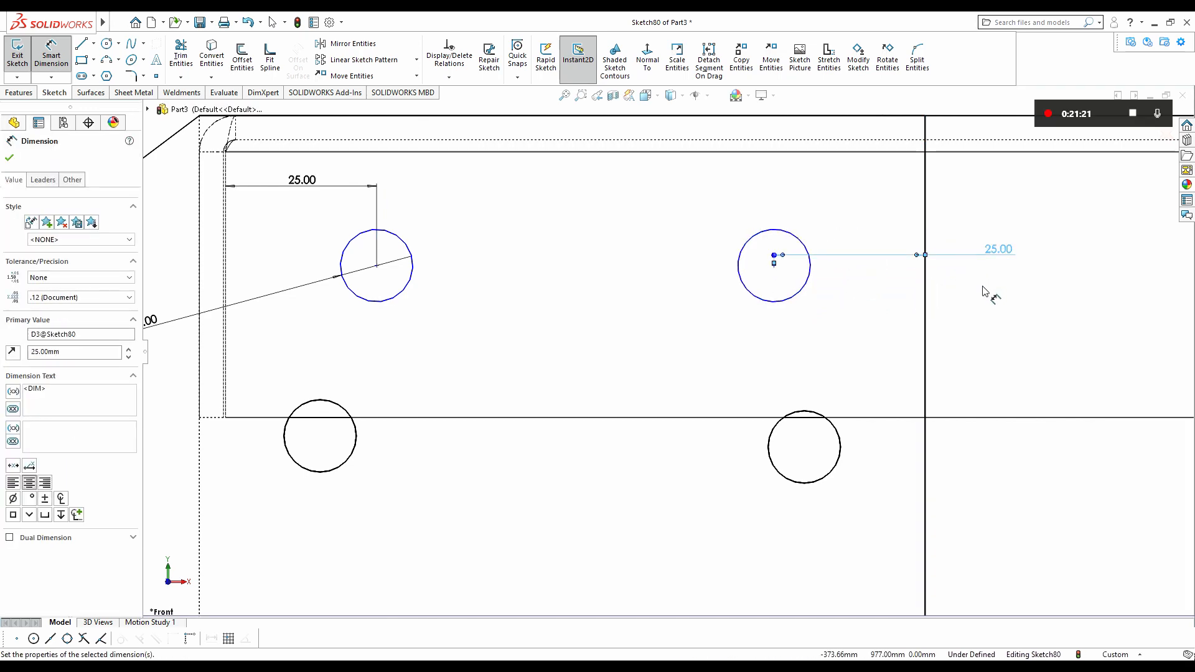
- Dimension the third circle's centre 65 mm from the vertical construction line at the platform's middle
scroll(970, 311, "up", 5)
scroll(1010, 349, "up", 2)
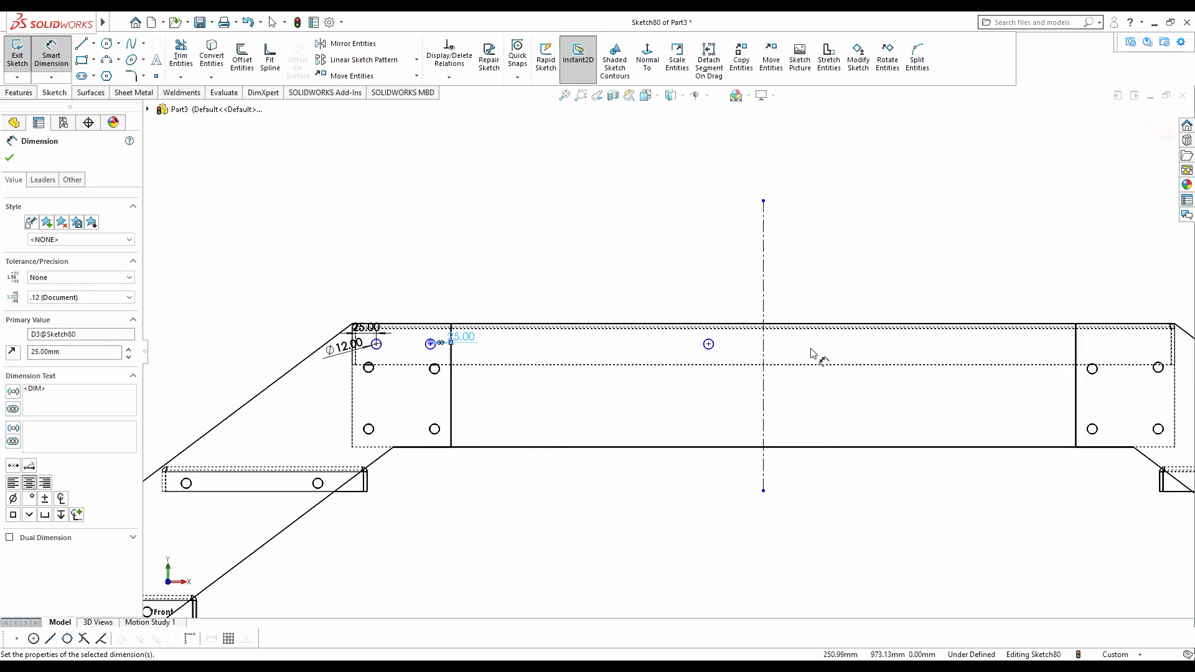
scroll(868, 353, "down", 4)
left_click(306, 345)
left_click(422, 353)
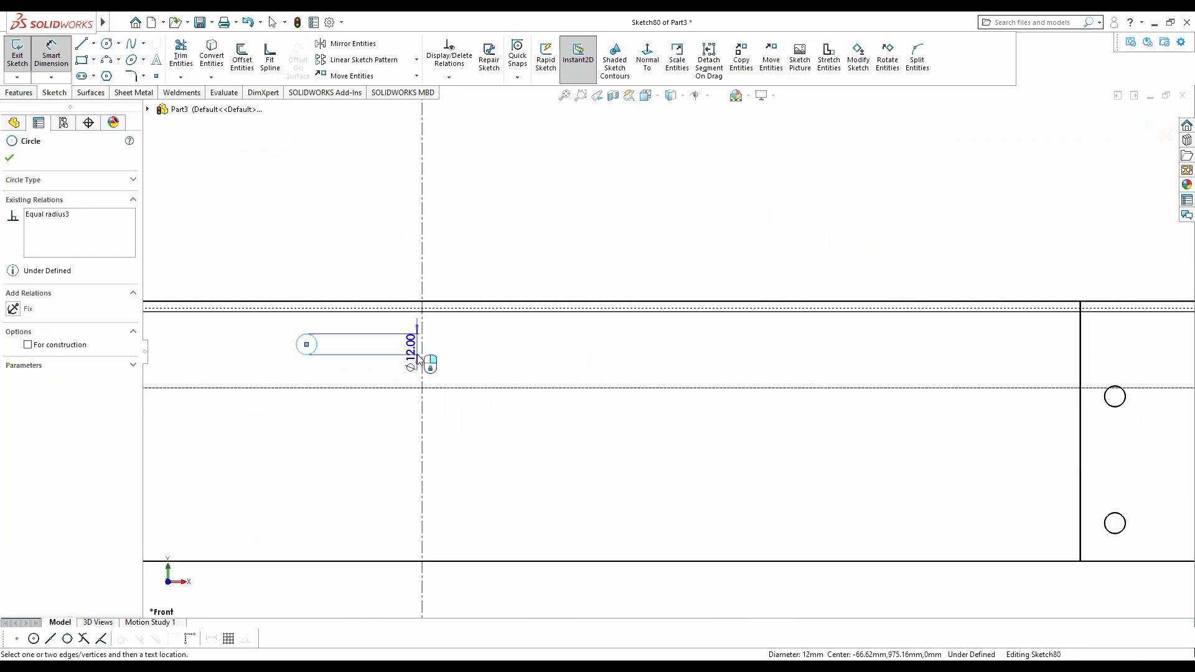
left_click(332, 422)
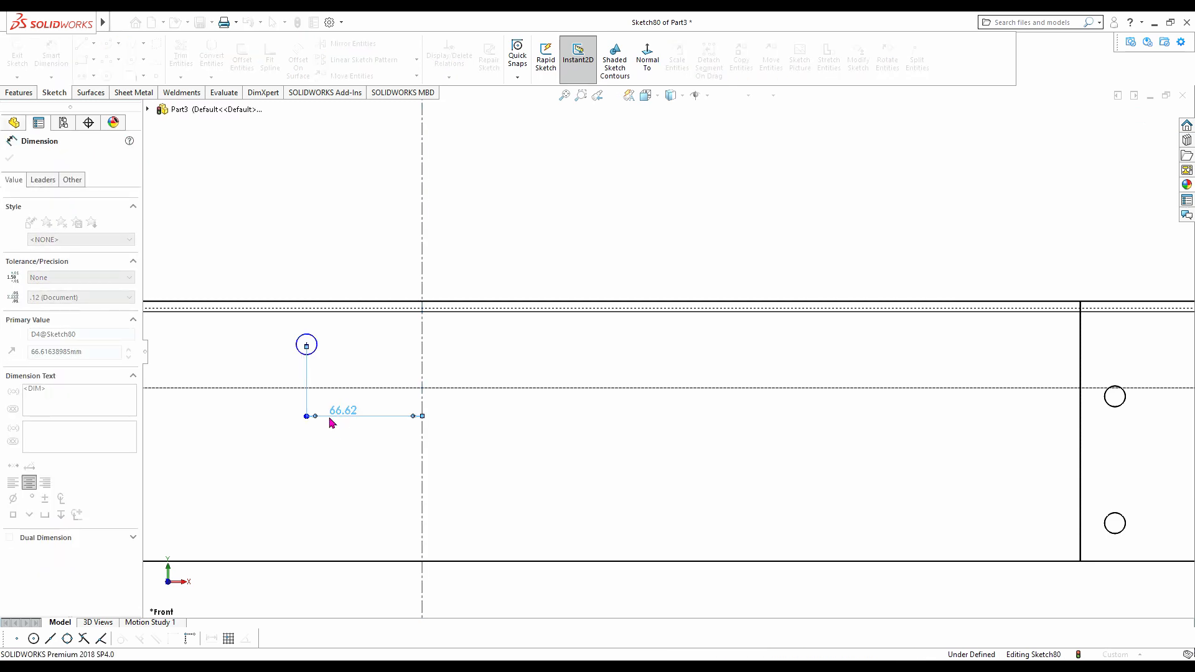
type("65")
key("Return")
- Dimension the leftmost circle's centre 20 mm above the hidden lower edge of the platform flange, and finish dimensioning
scroll(262, 368, "up", 5)
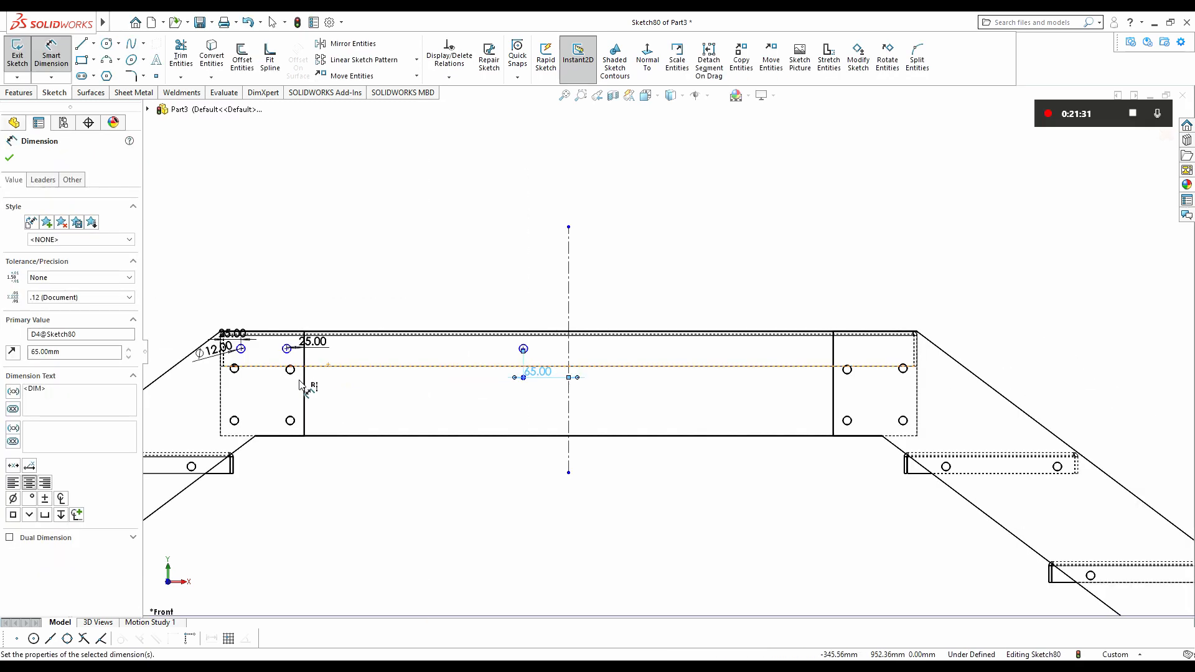
scroll(308, 377, "down", 4)
scroll(576, 329, "down", 3)
scroll(1135, 353, "up", 4)
scroll(1123, 354, "down", 3)
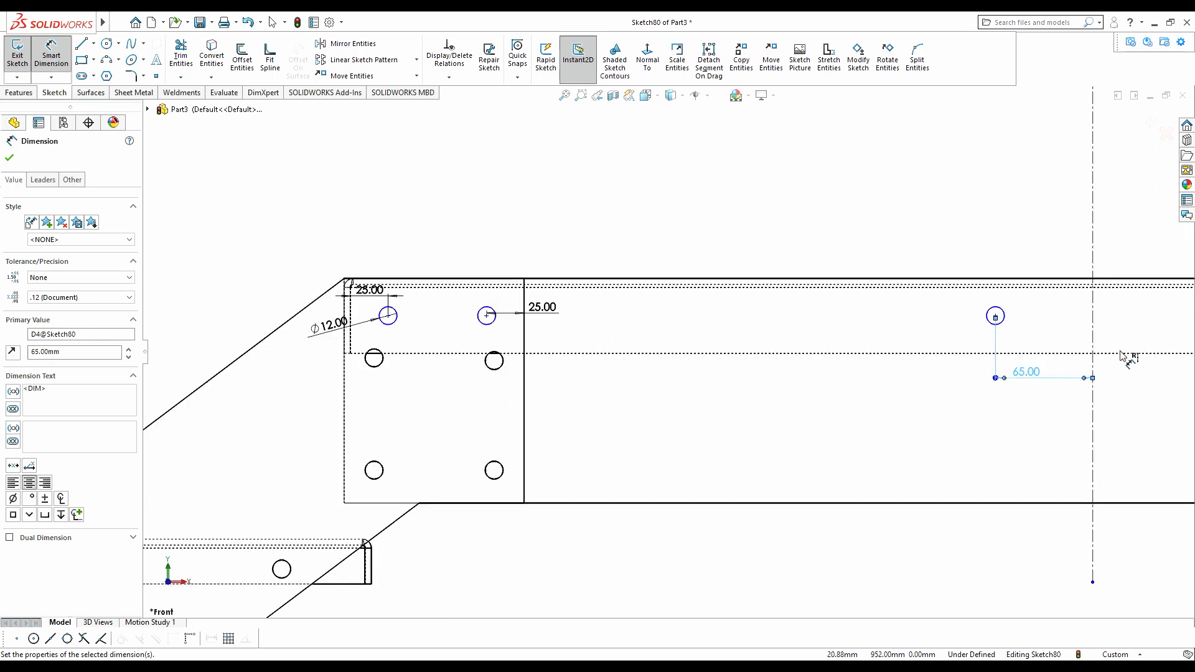
scroll(180, 393, "up", 2)
scroll(347, 322, "down", 3)
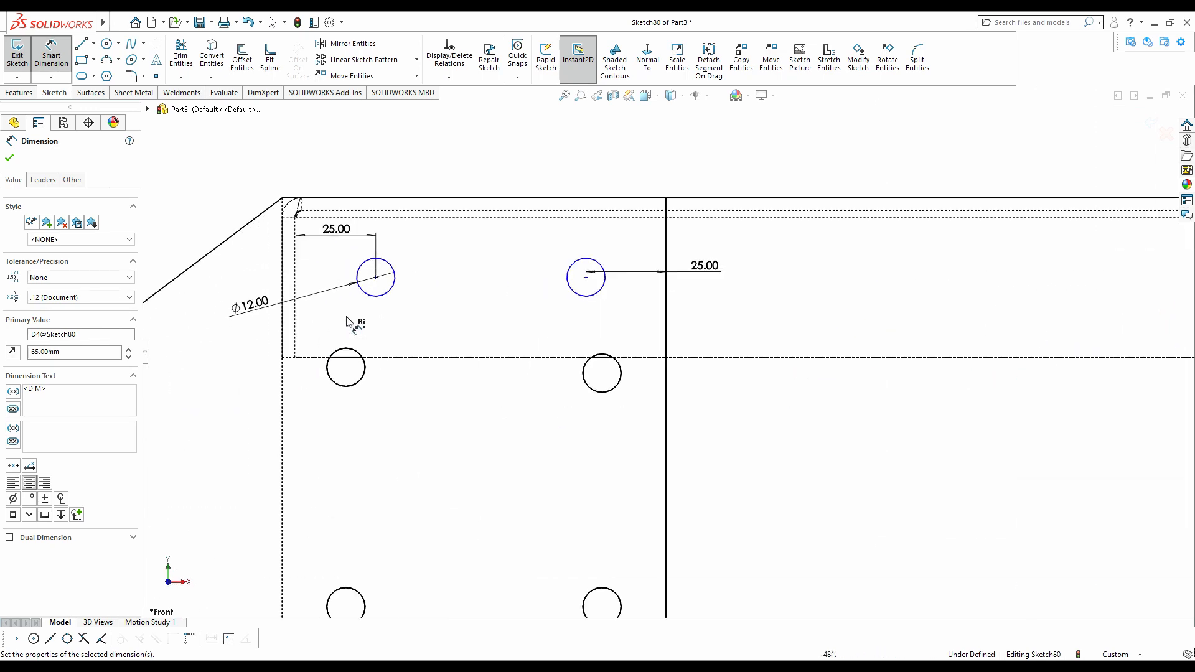
left_click(377, 301)
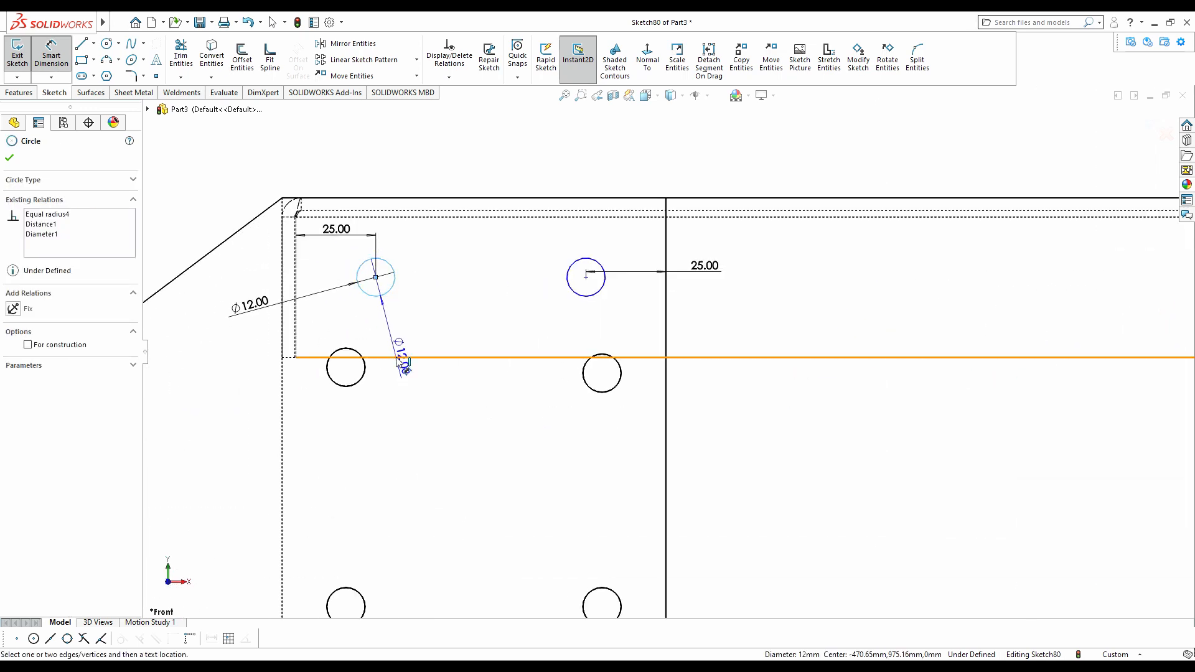
left_click(401, 357)
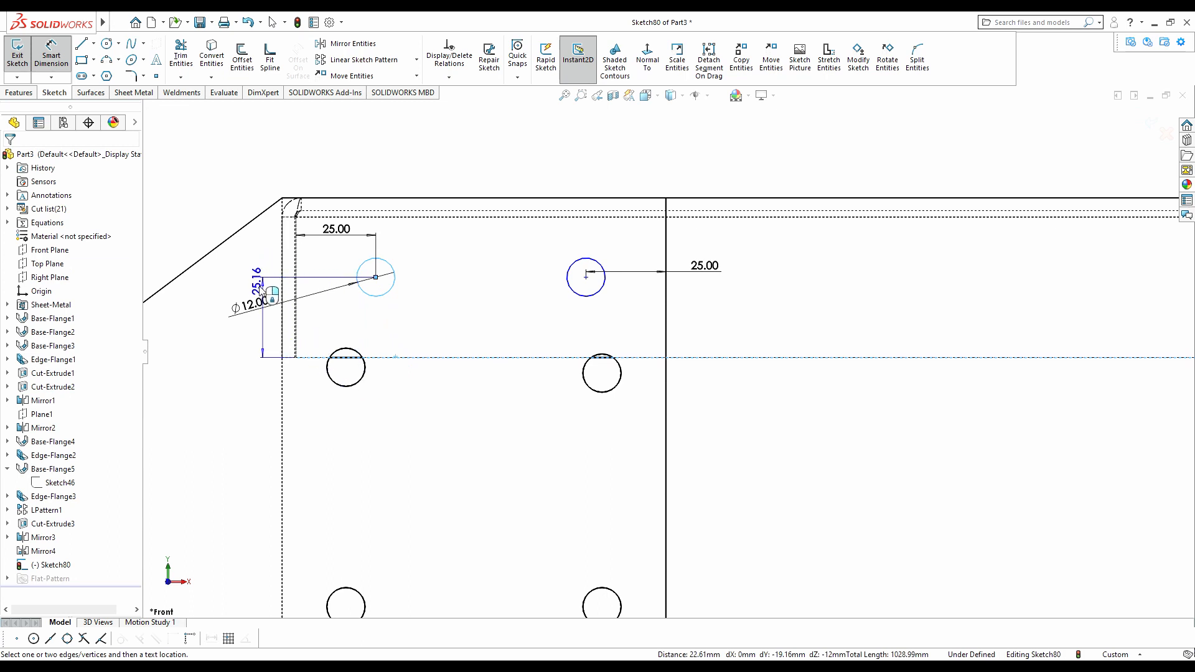
left_click(211, 323)
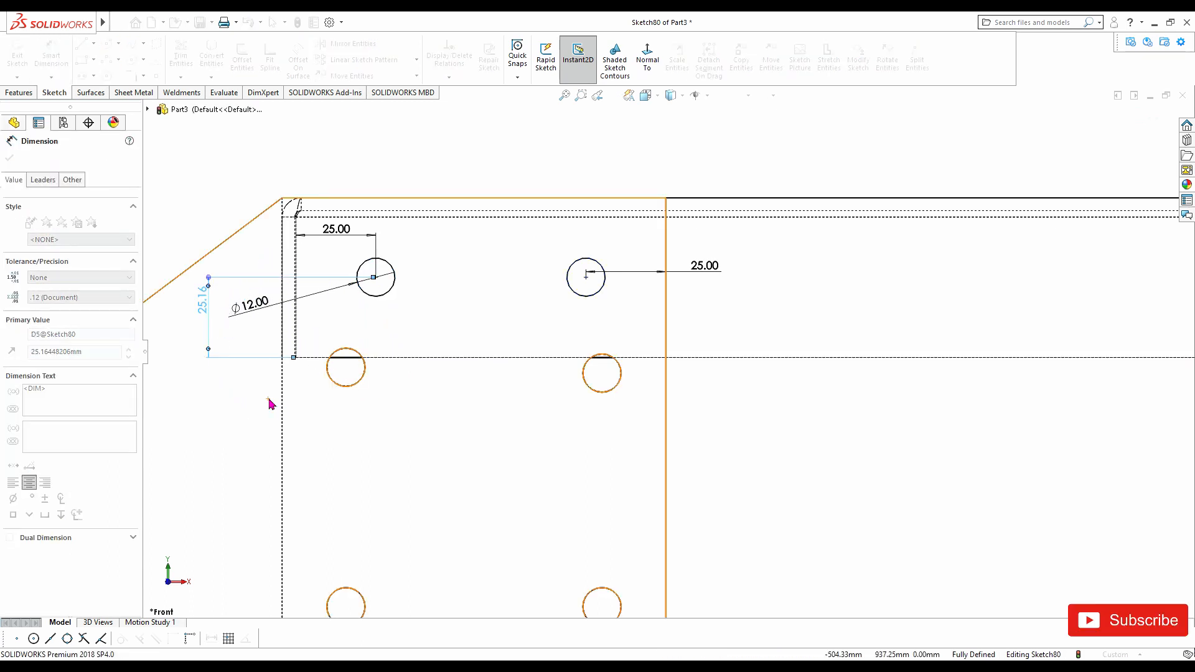
type("20")
key("Return")
scroll(685, 371, "up", 5)
scroll(703, 370, "up", 3)
scroll(912, 355, "down", 2)
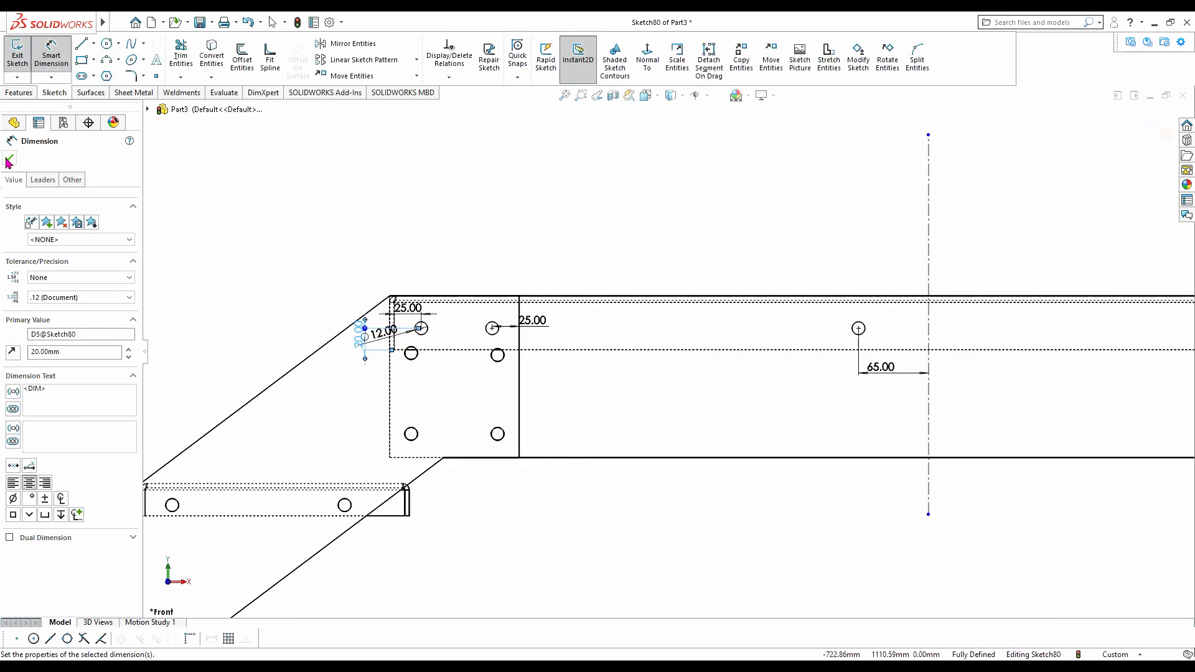
key("Escape")
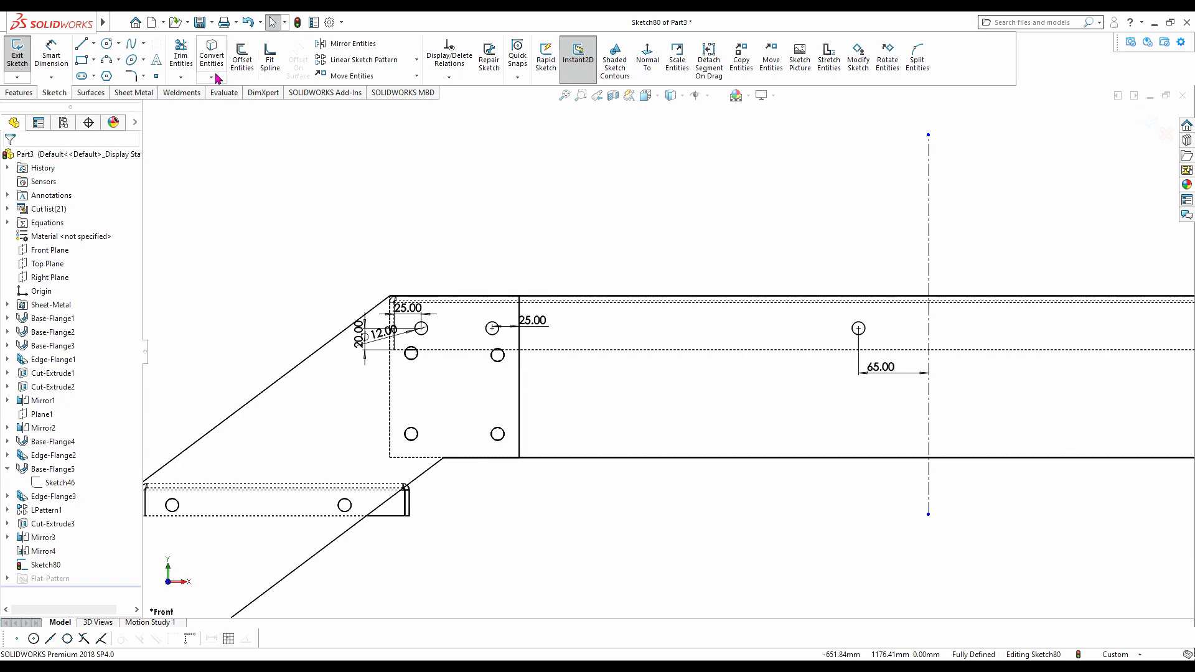
- Mirror the three circles about the vertical construction line to the platform's right half
left_click(348, 44)
mouse_move(336, 206)
left_mouse_down()
mouse_move(789, 354)
mouse_move(905, 352)
left_mouse_up()
scroll(906, 367, "up", 3)
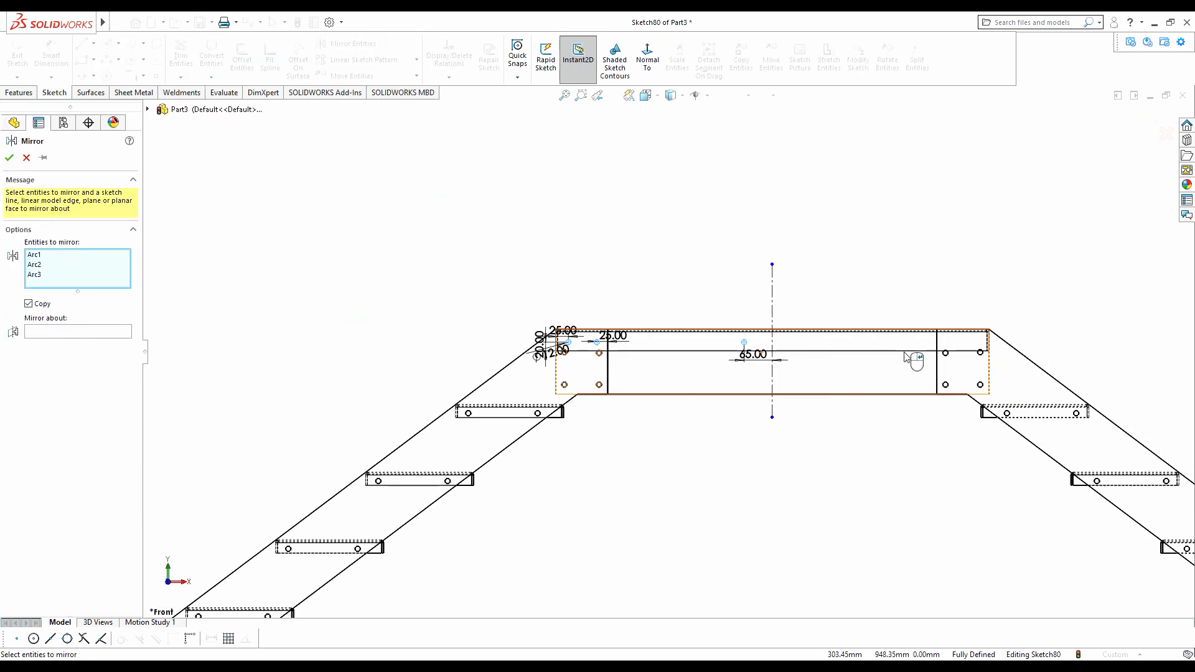
left_click(43, 331)
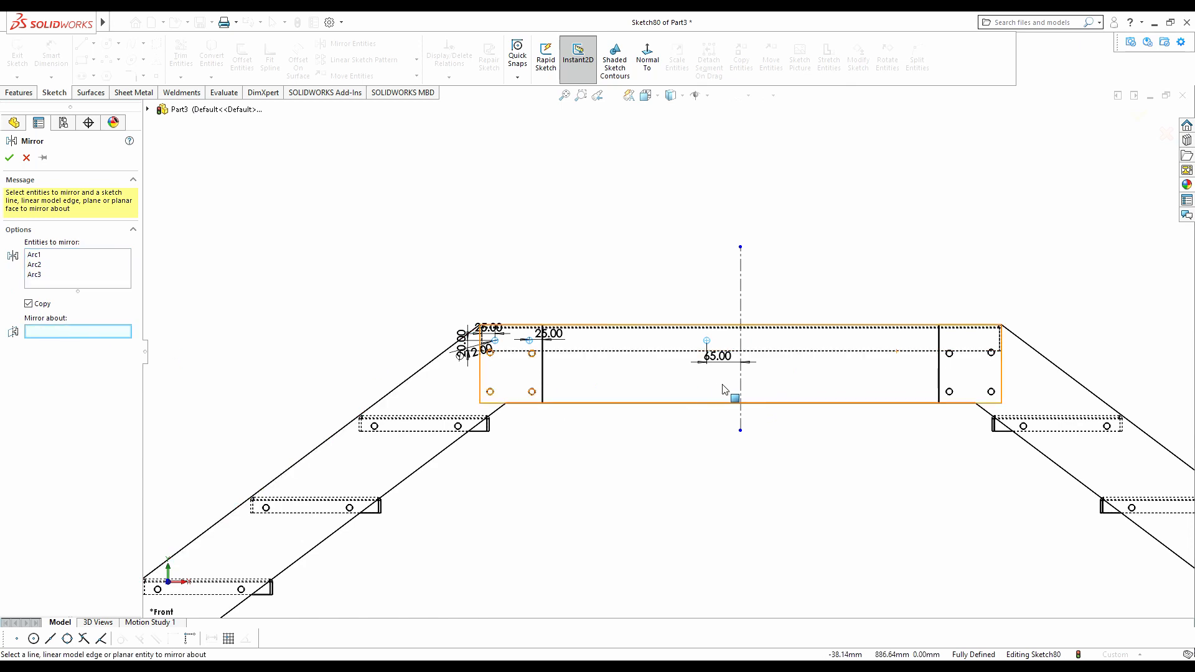
left_click(740, 389)
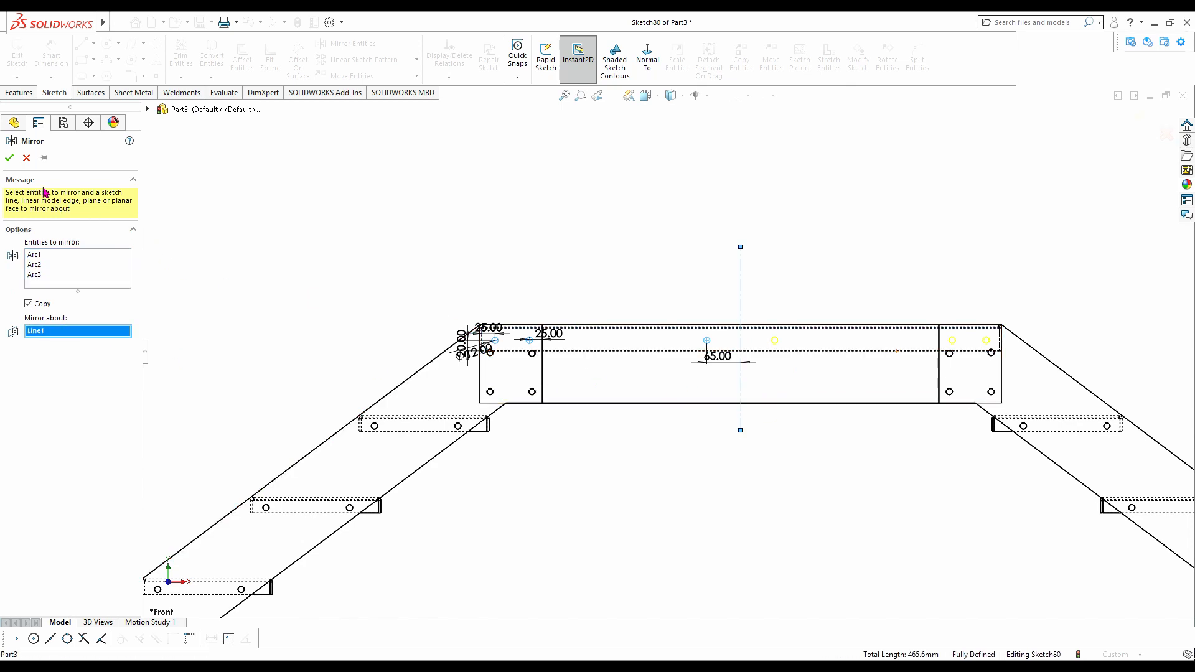
left_click(10, 158)
- Show the model shaded with edges and cut the sketched circles with an Extruded Cut set to Through All - Both
scroll(780, 283, "up", 3)
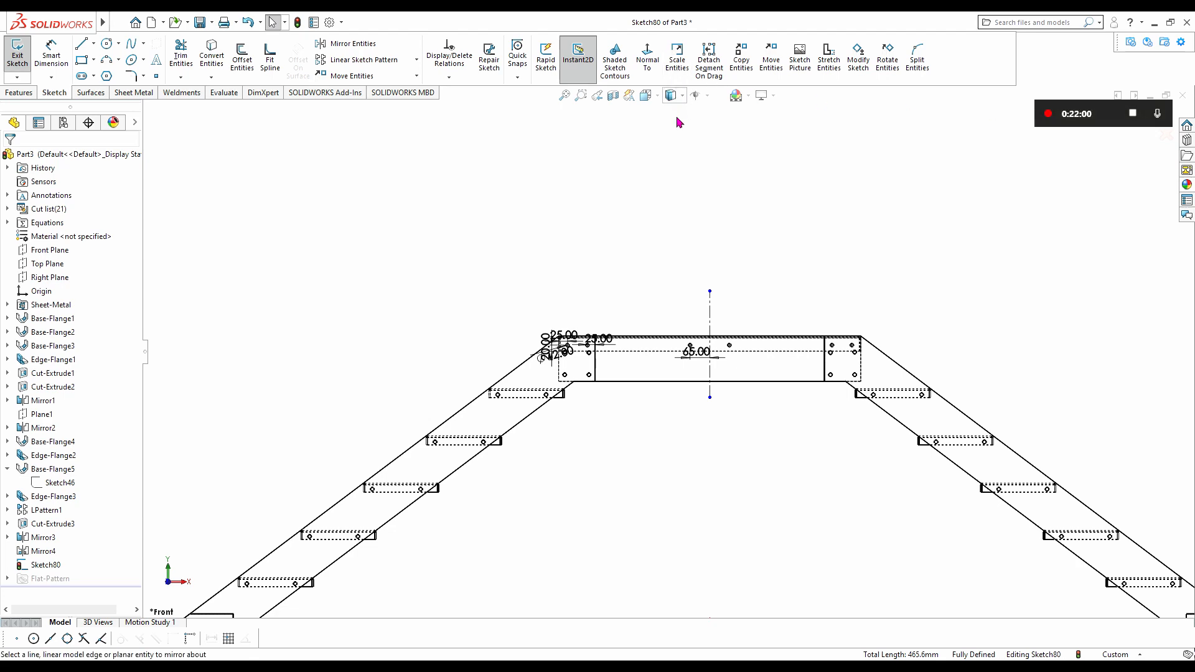
scroll(962, 217, "down", 3)
middle_click_drag(424, 415, 464, 437)
scroll(370, 507, "up", 5)
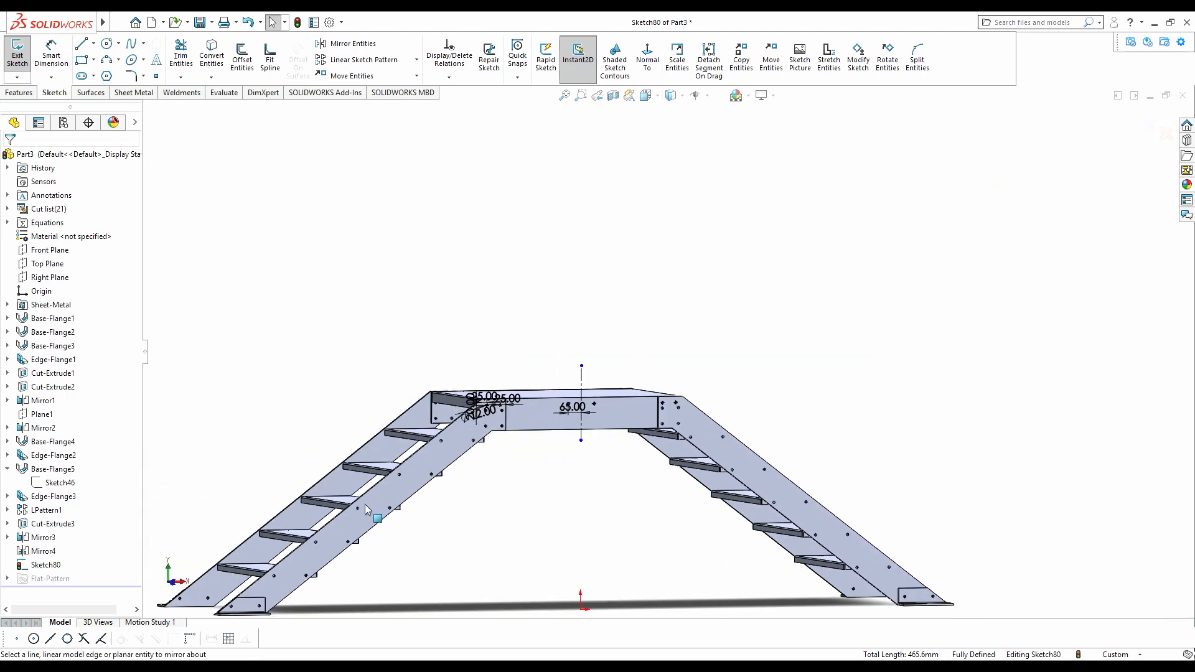
scroll(498, 404, "down", 4)
scroll(531, 374, "down", 4)
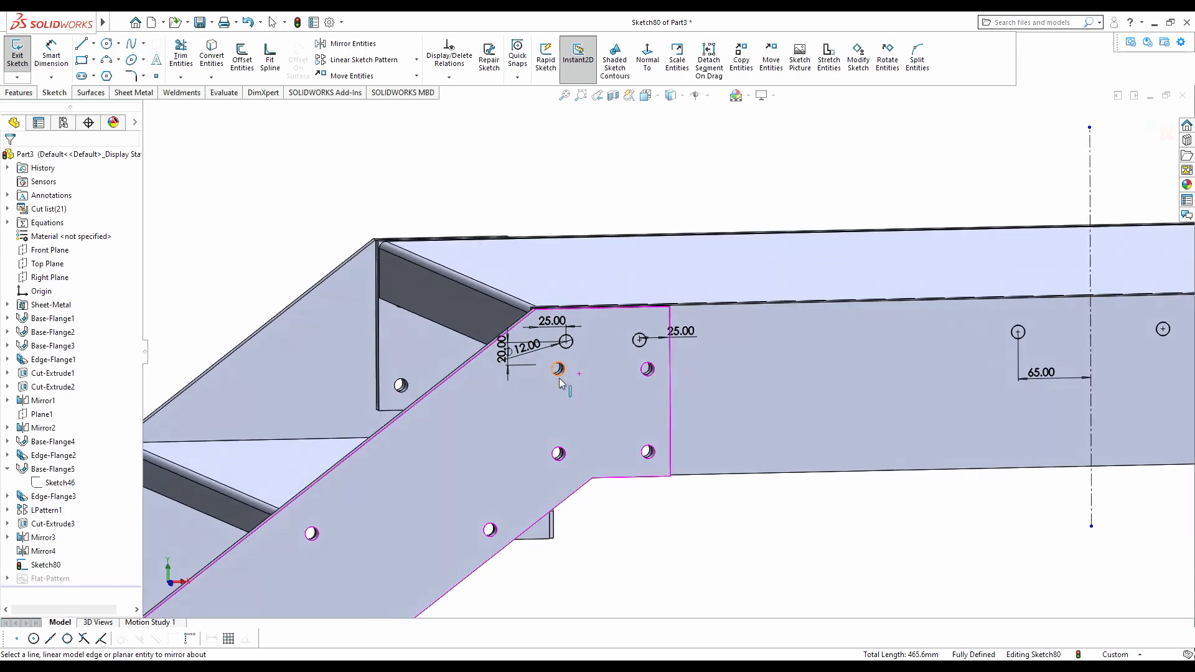
left_click(20, 93)
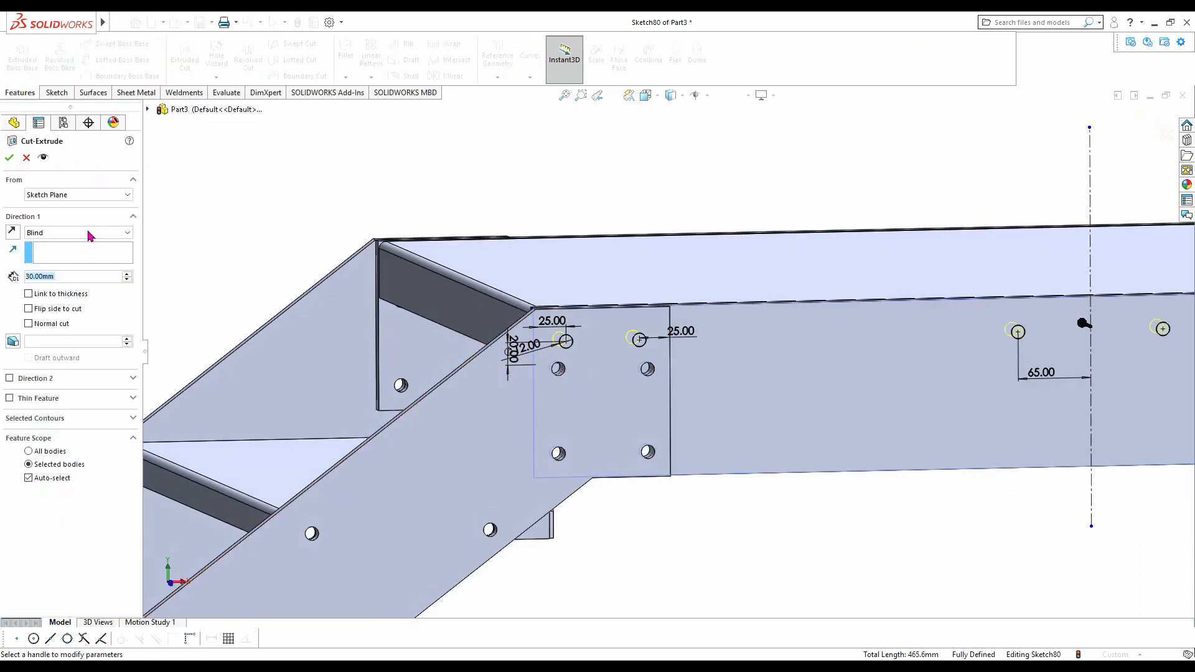
left_click(79, 265)
left_click(10, 159)
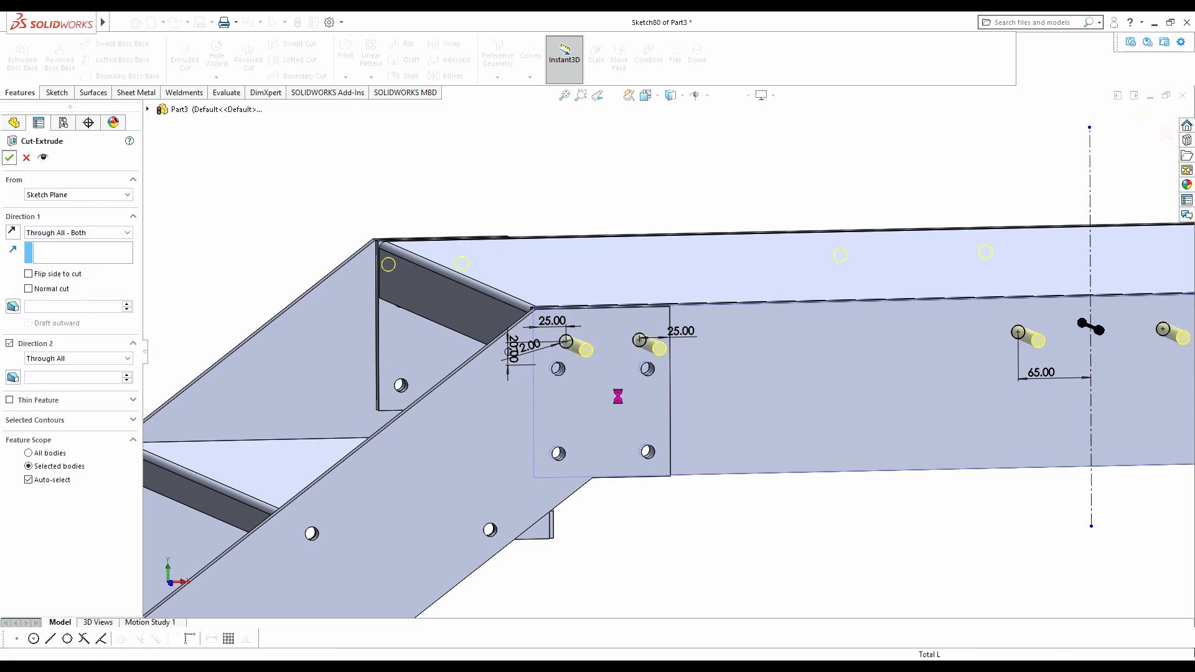
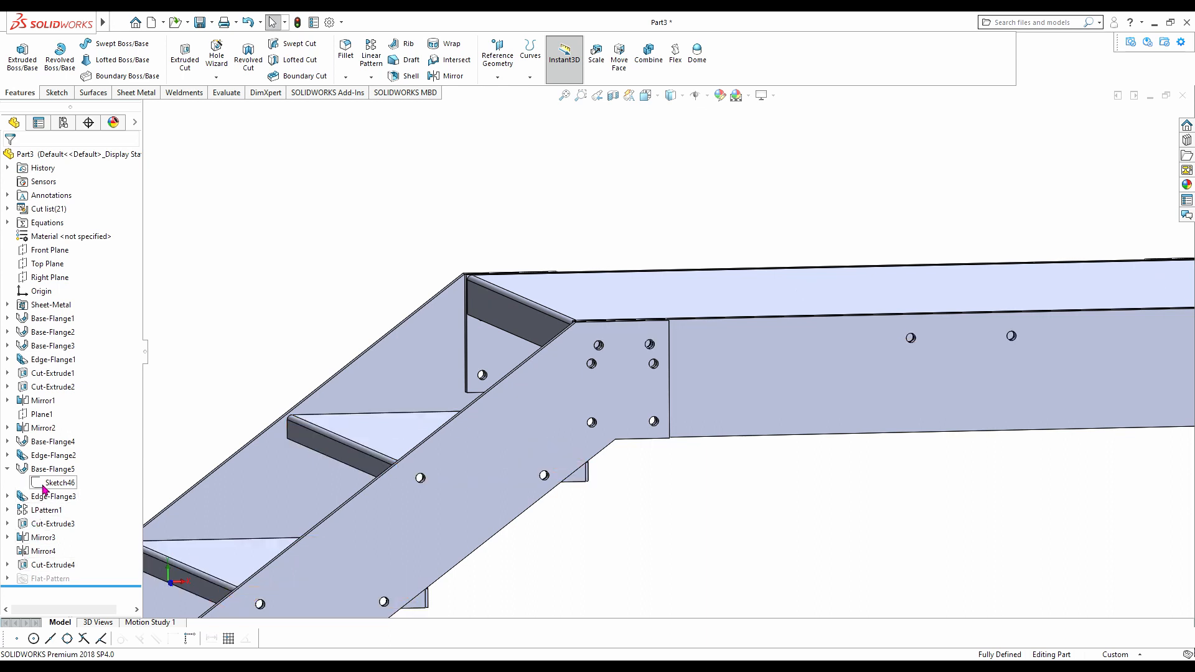
- Edit the sketch of Cut-Extrude2 at the left platform joint and set the left holes' vertical spacing to 60 mm
left_click(8, 470)
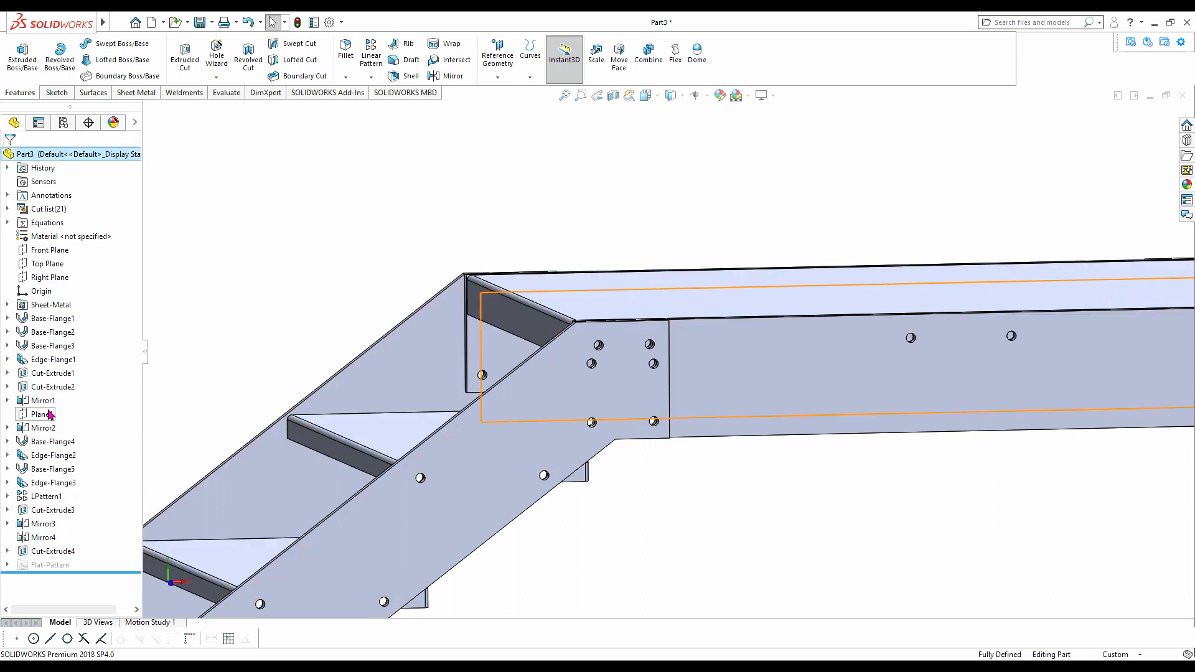
left_click(9, 386)
left_click(55, 398)
left_click(61, 366)
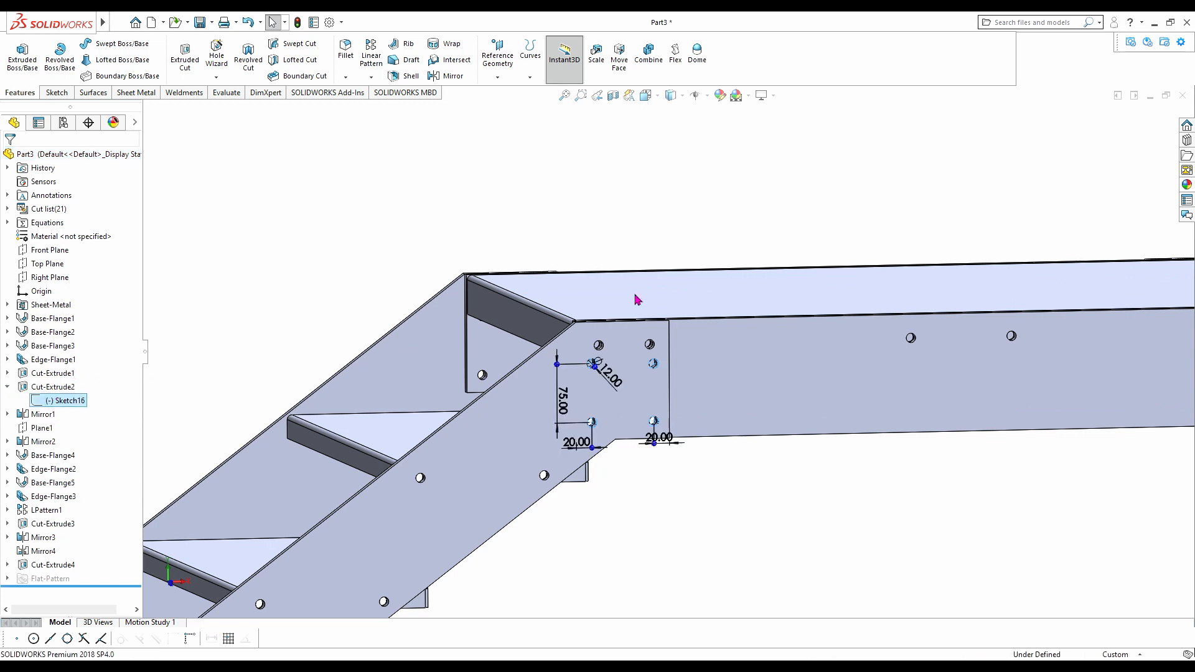
left_click(658, 58)
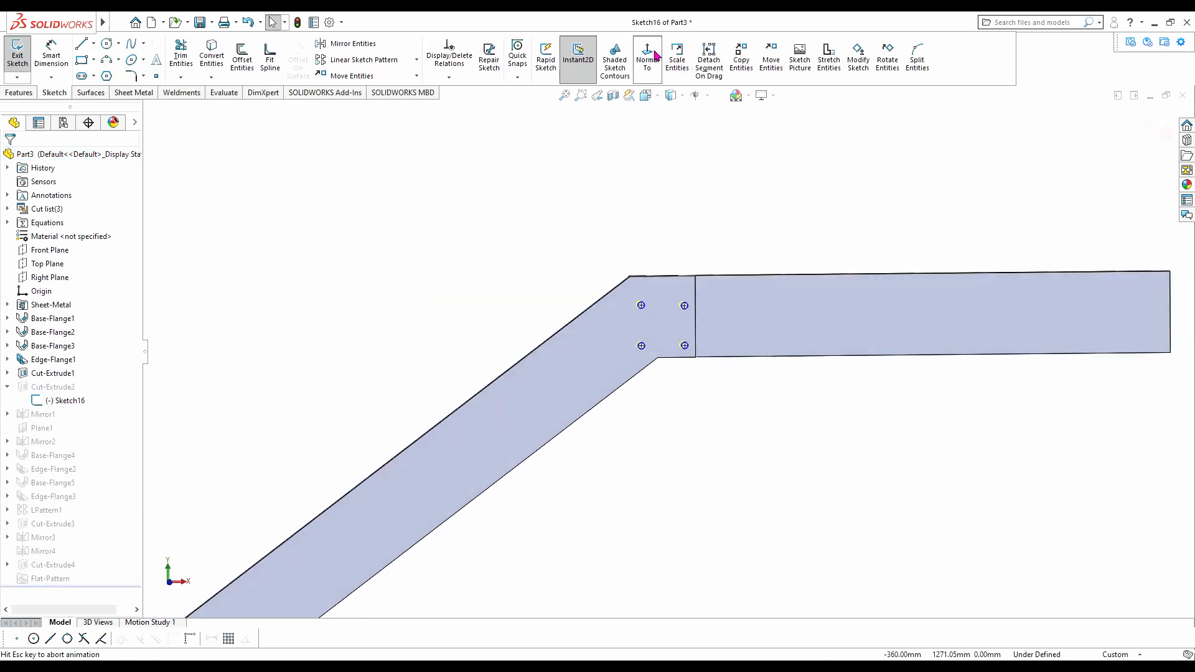
left_click(491, 330)
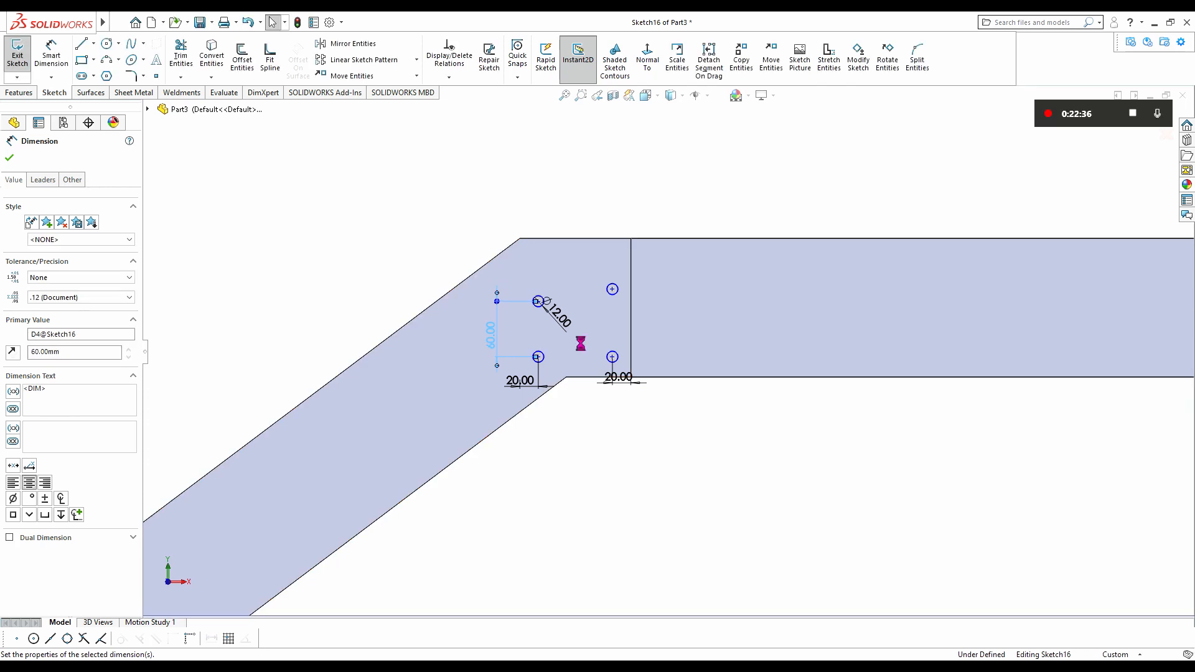
scroll(605, 272, "down", 5)
key("Escape")
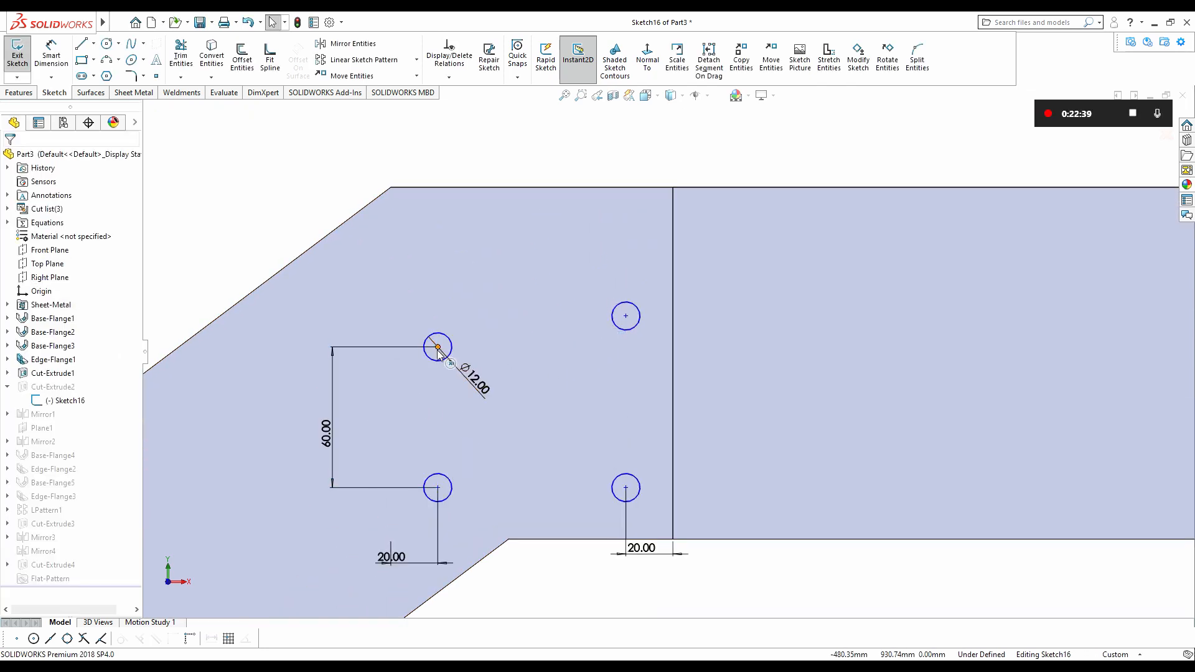
- Make the centres of the two upper joint holes horizontal to each other and exit the sketch
left_click(437, 348)
left_click(626, 317, "ctrl")
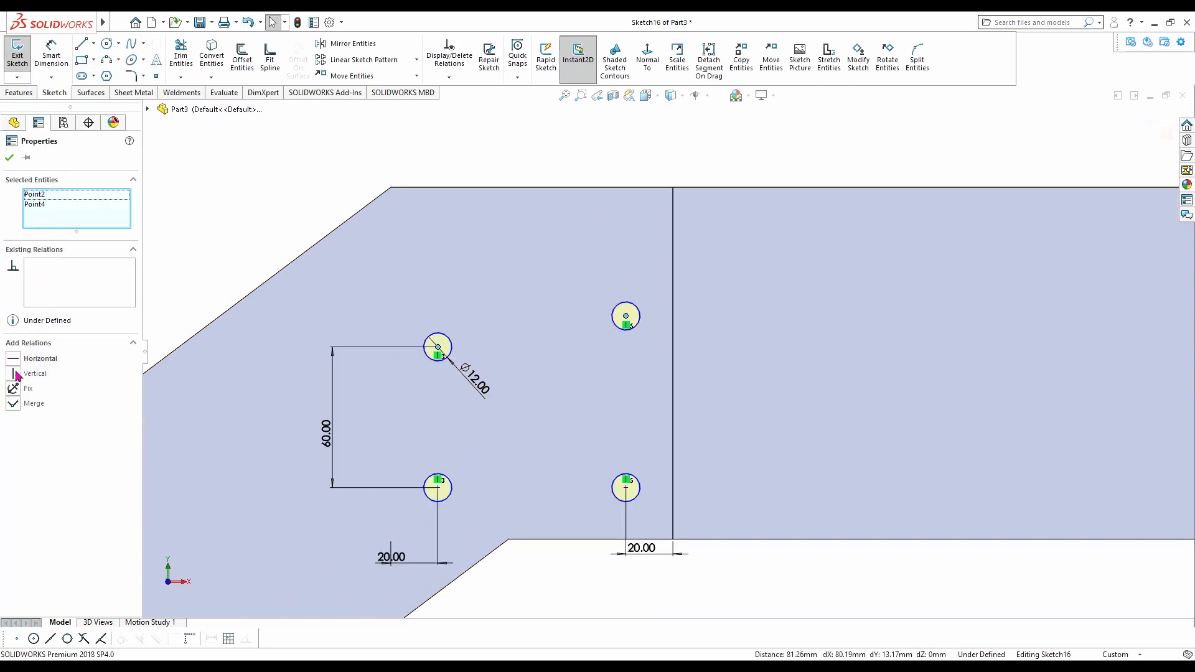
left_click(14, 360)
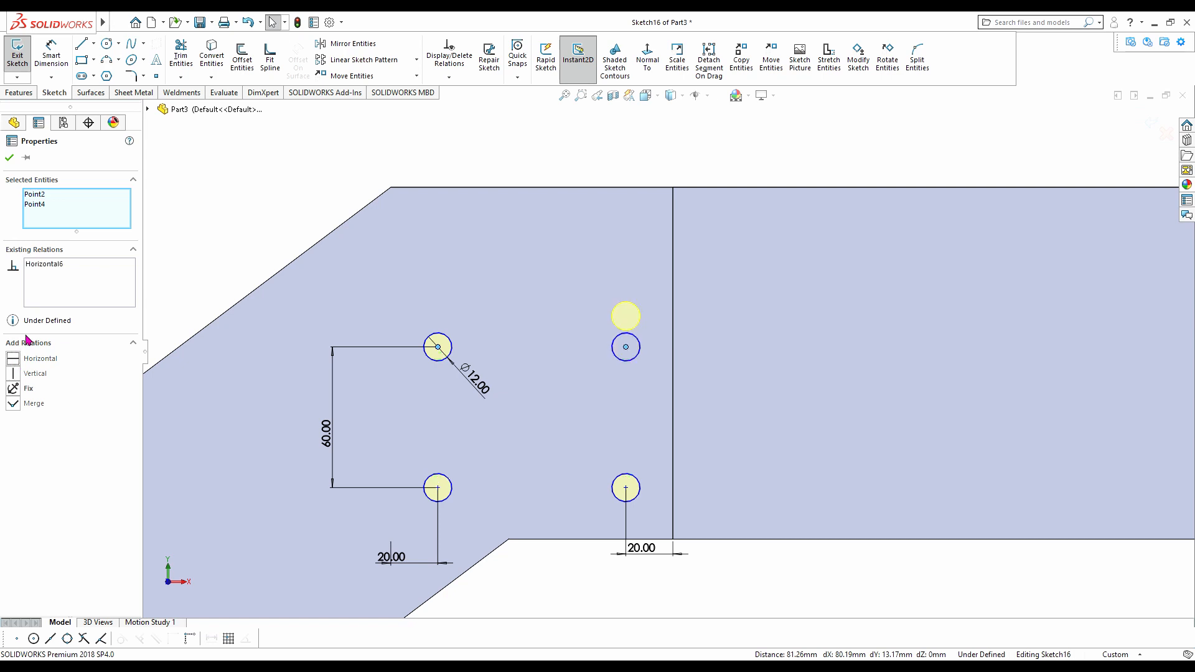
left_click(9, 157)
scroll(907, 181, "up", 7)
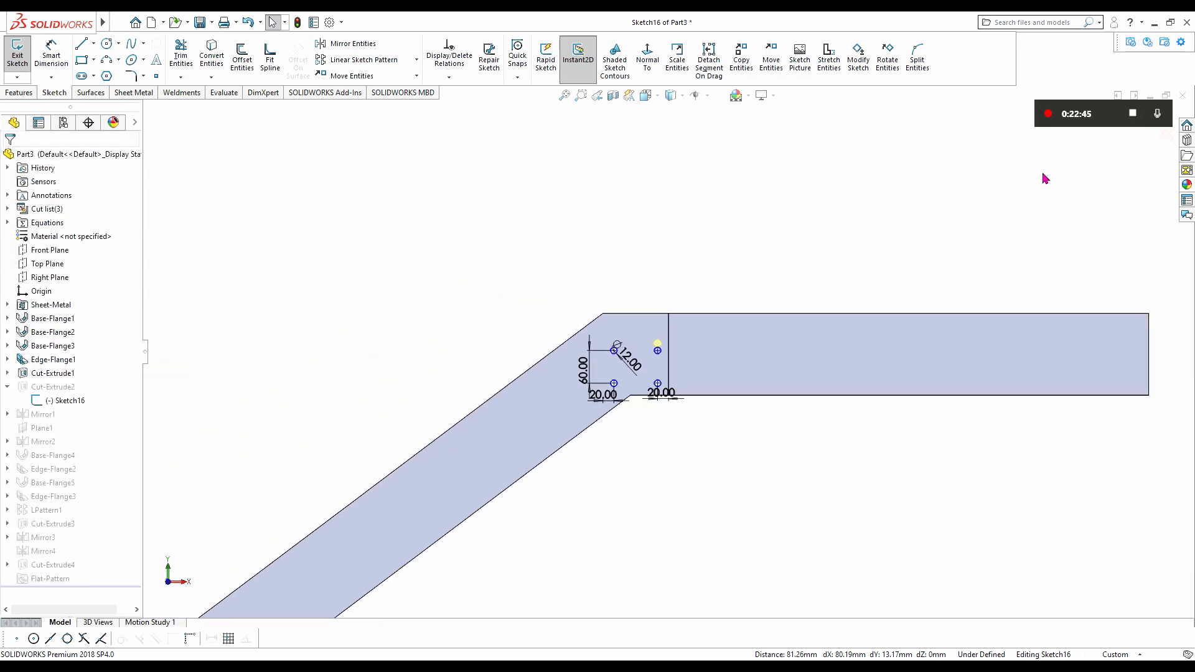
scroll(1032, 221, "down", 2)
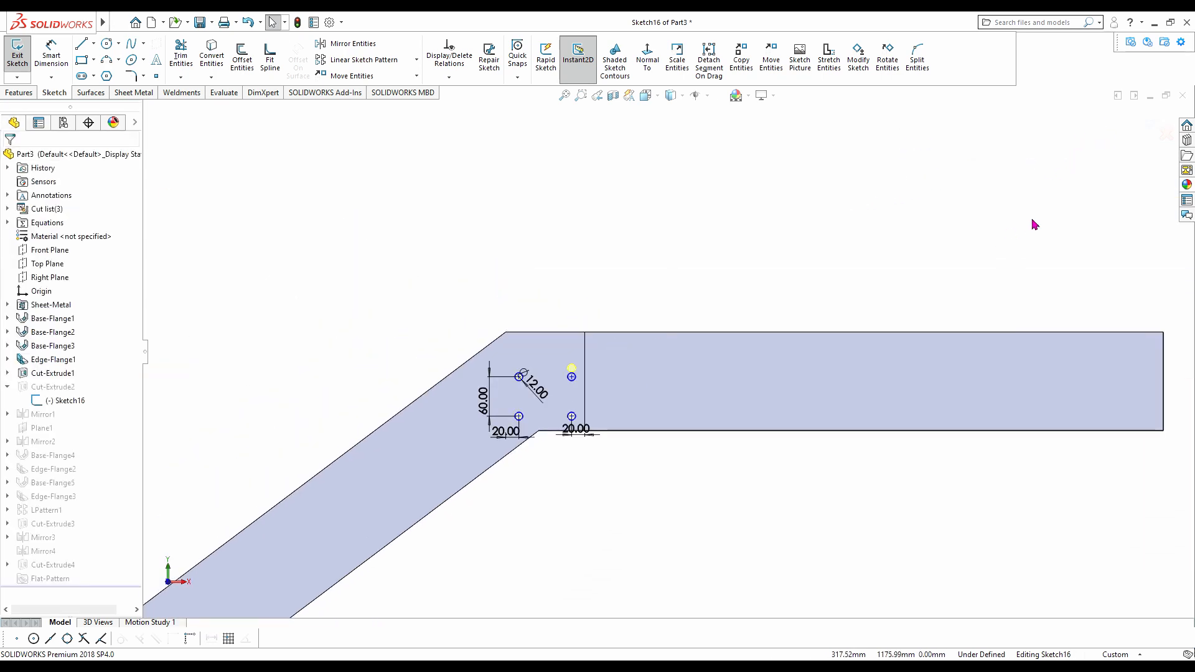
left_click(1149, 128)
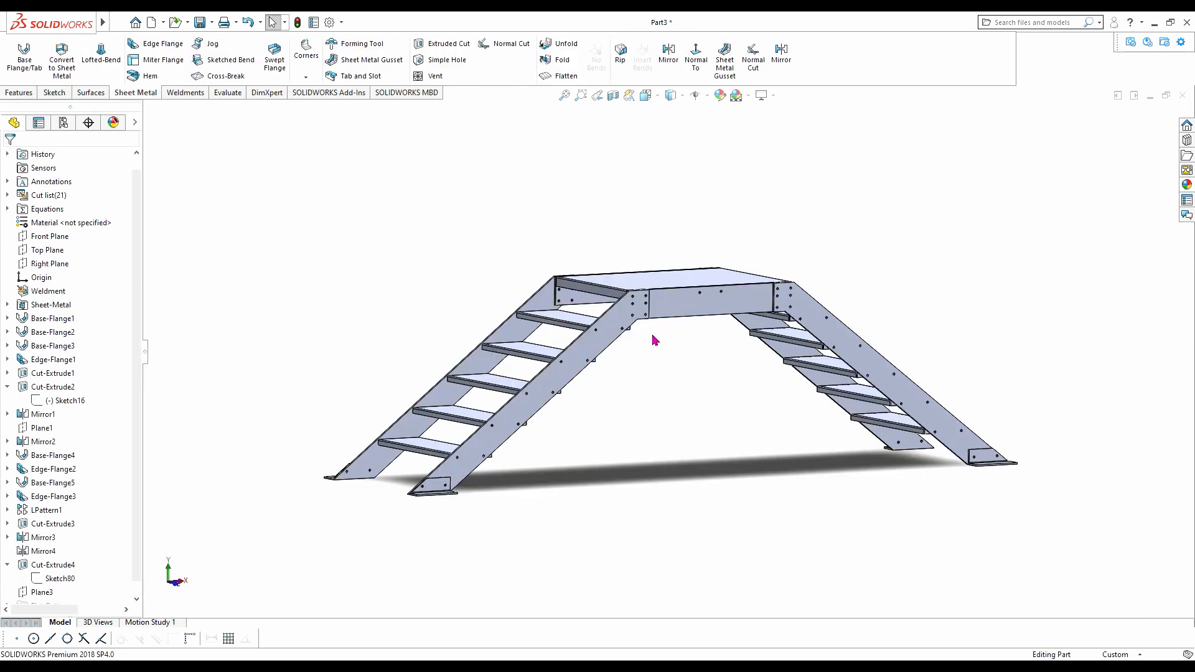
- Create a reference plane offset 30 mm outward from the outer face of the front left stringer
middle_click_drag(655, 339, 645, 396)
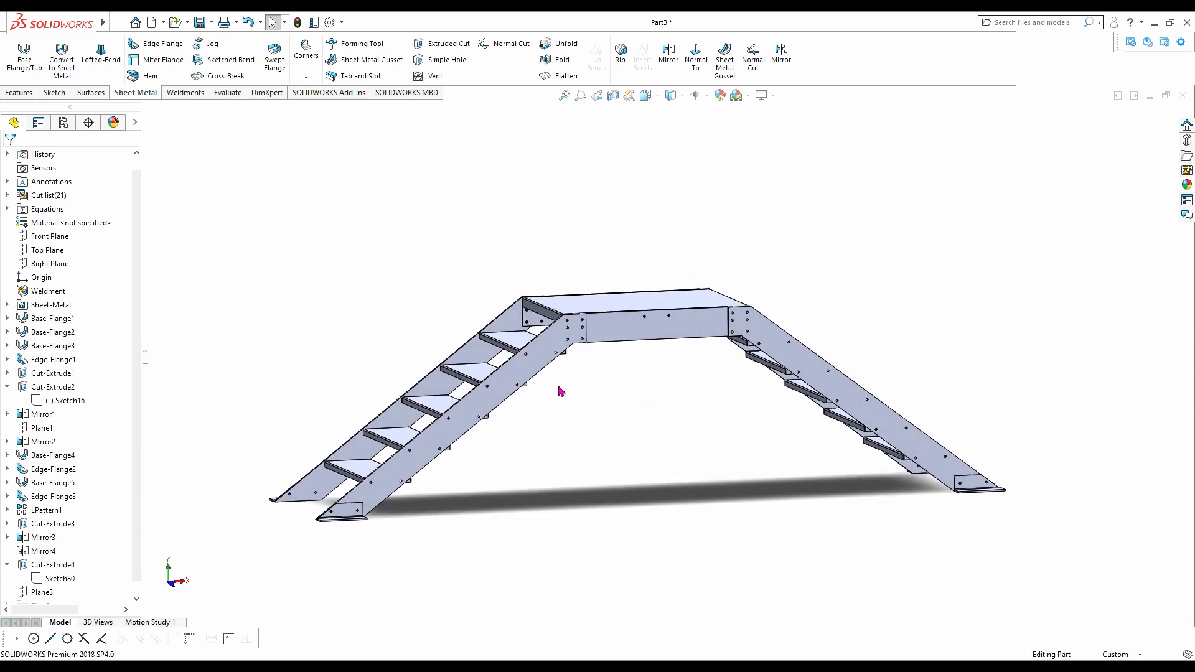
middle_click_drag(548, 387, 569, 403)
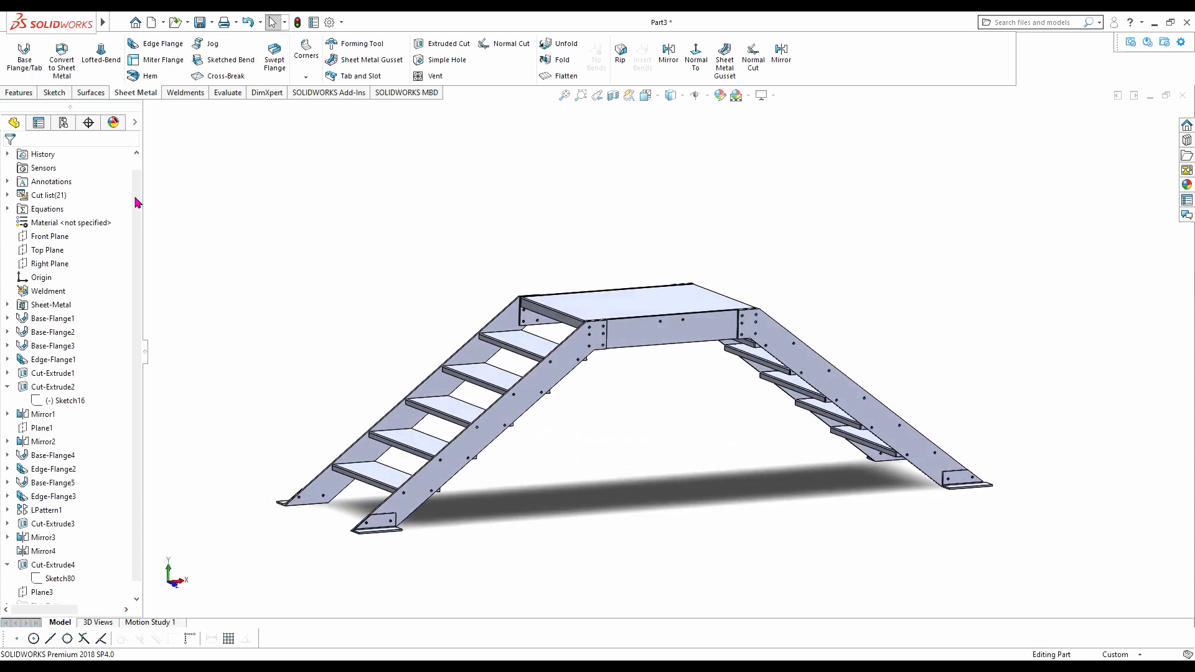
left_click(20, 93)
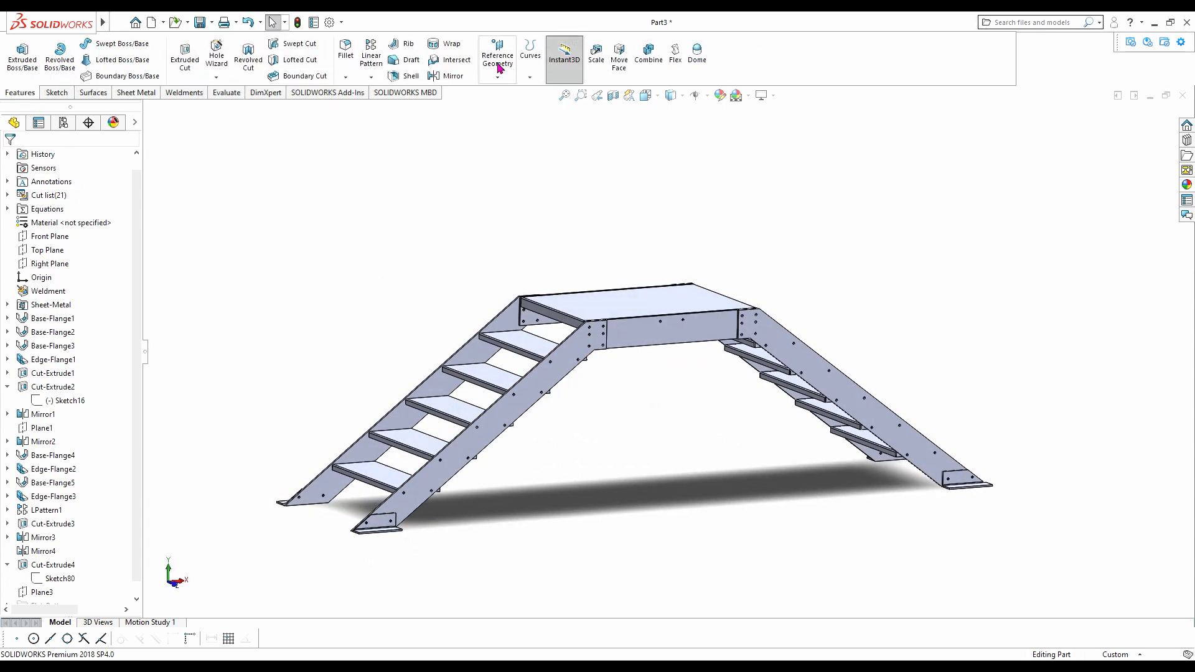
left_click(543, 380)
middle_click_drag(761, 435, 841, 499)
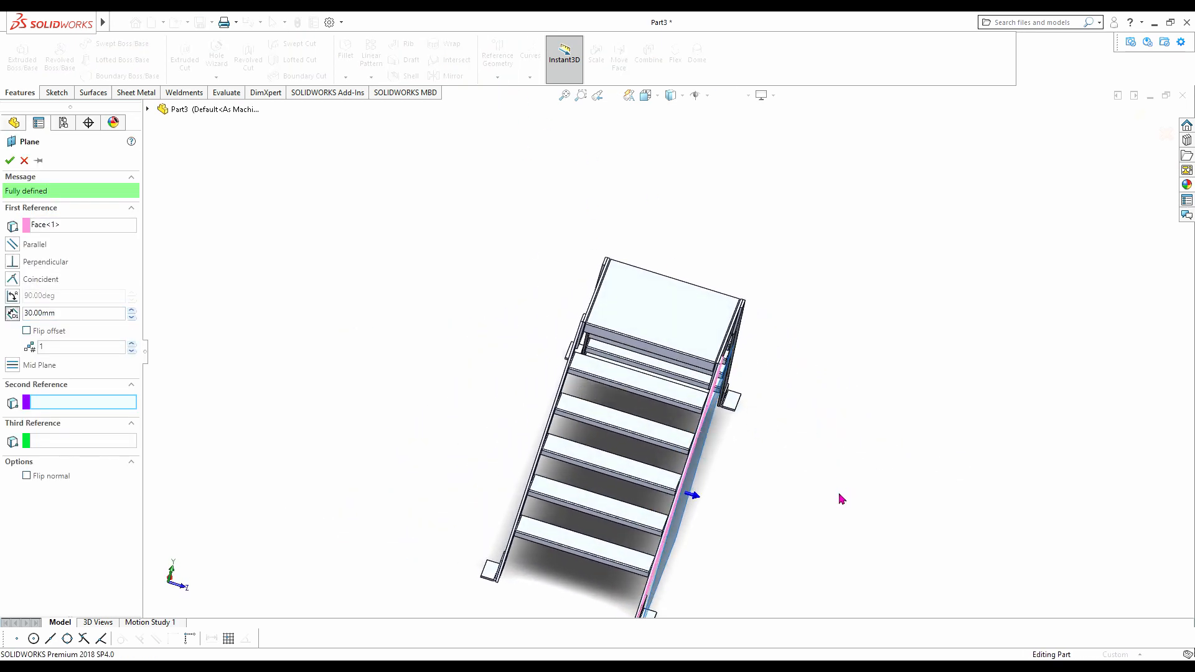
left_click(11, 160)
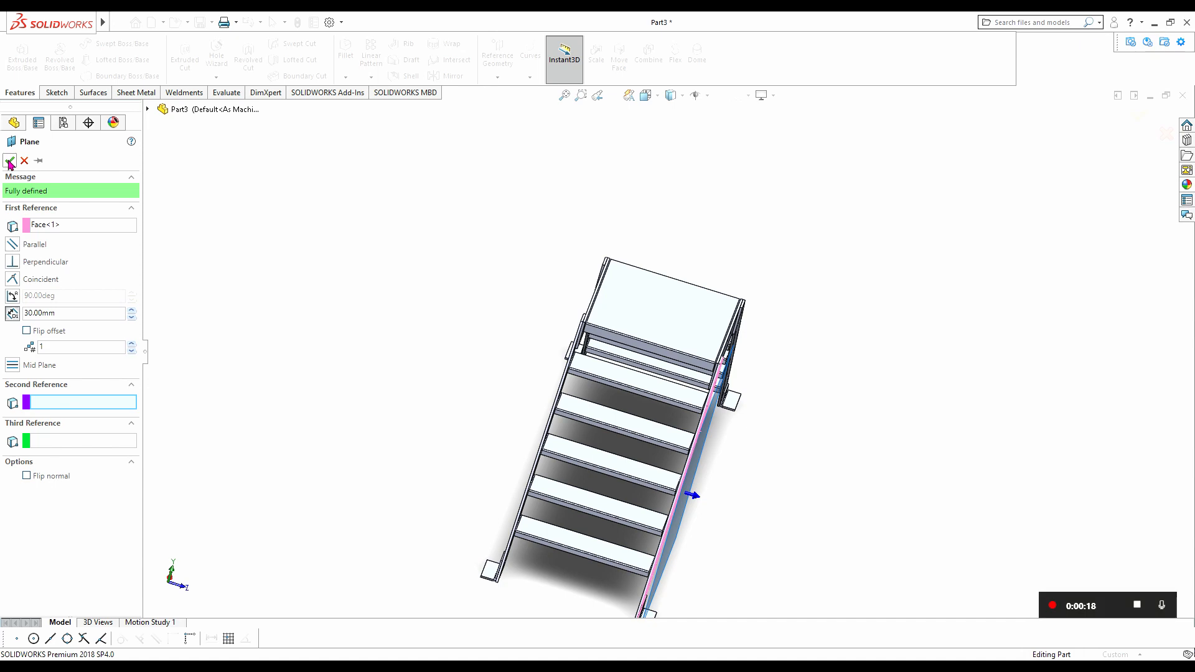
- Start a sketch on the new offset plane and view it face-on
key("z")
key("ctrl+1")
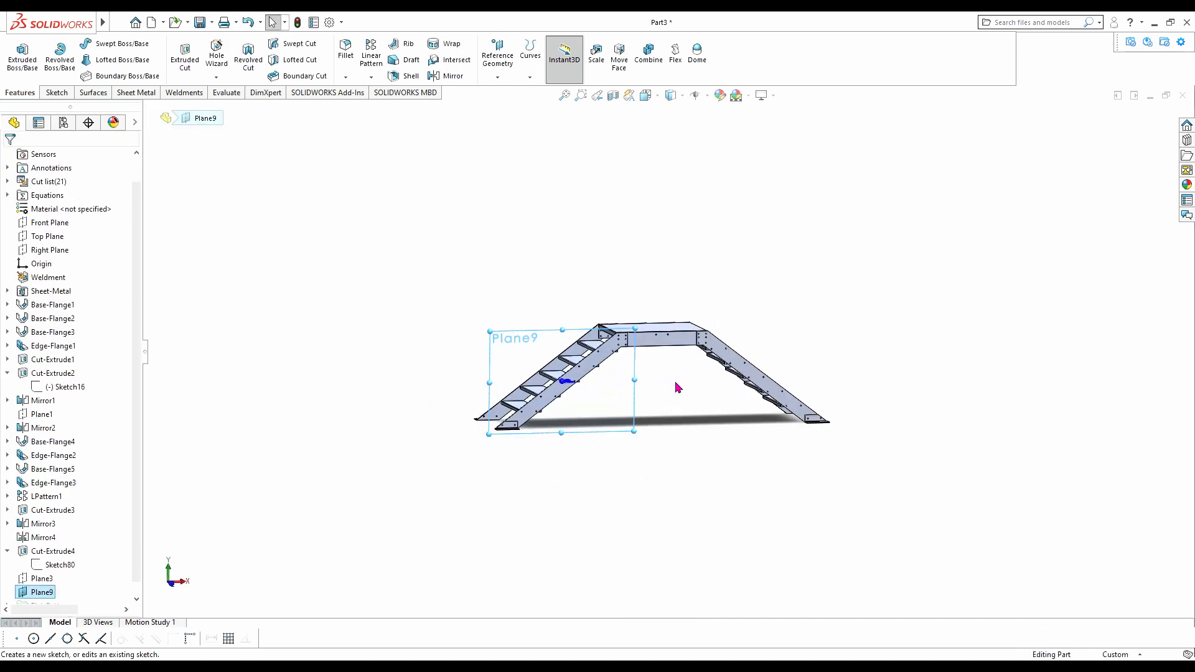
left_click(647, 59)
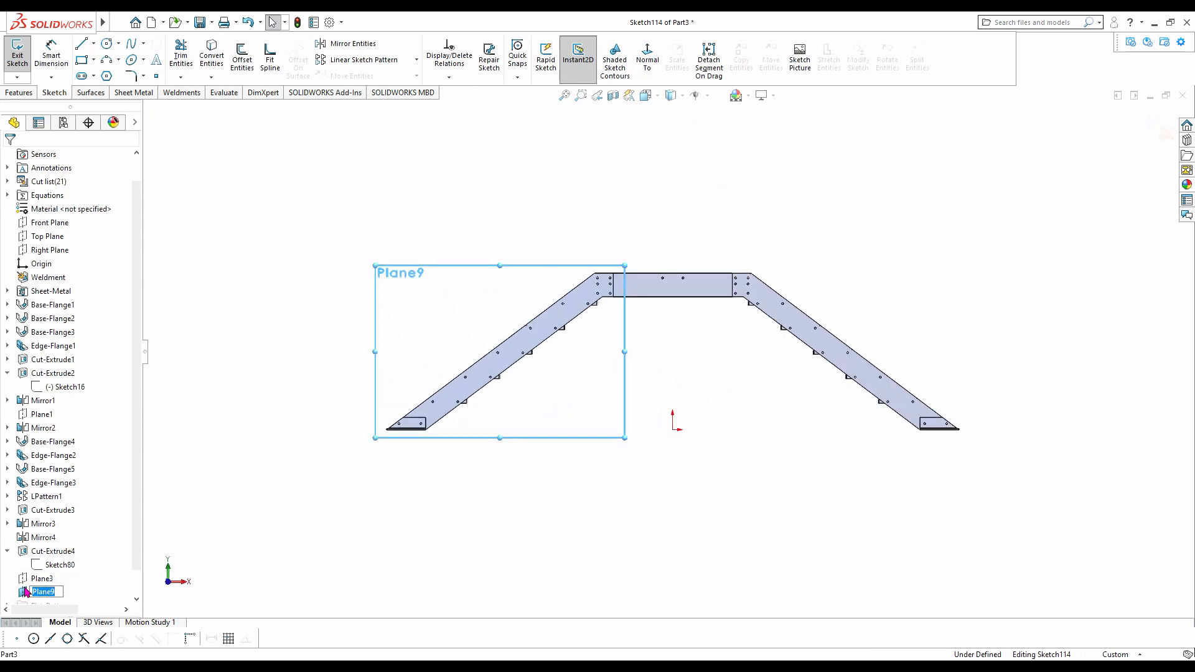
left_click(56, 574)
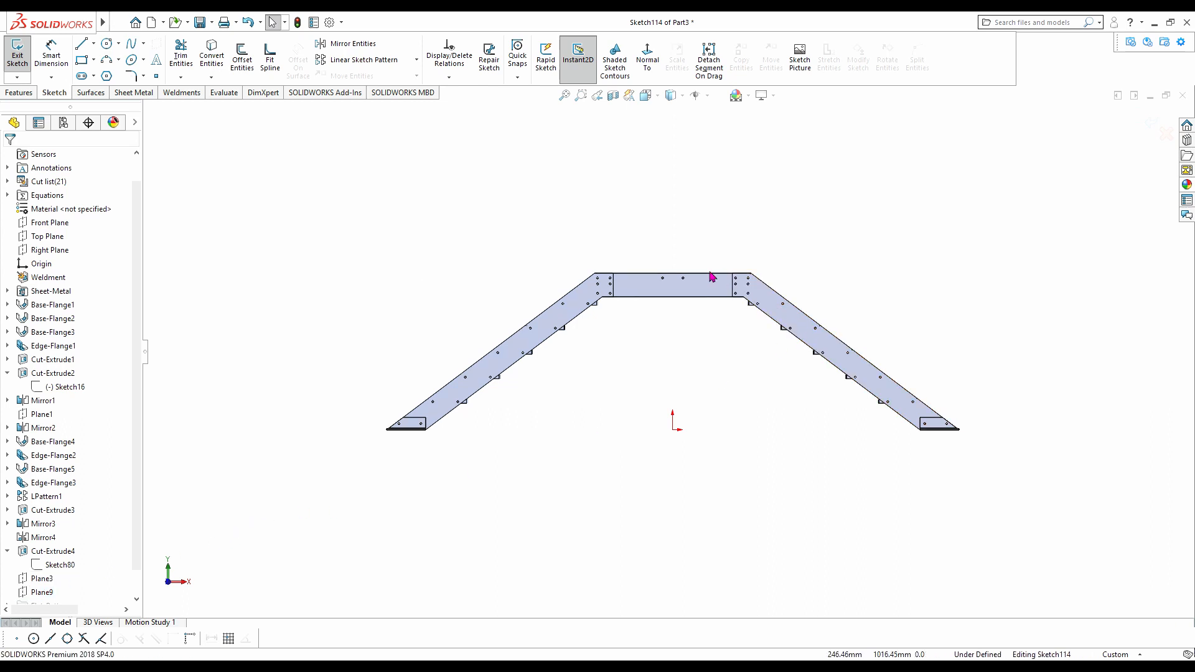
- Offset the upper edges of the left stringer, platform beam and right stringer 300 mm outward
left_click(240, 60)
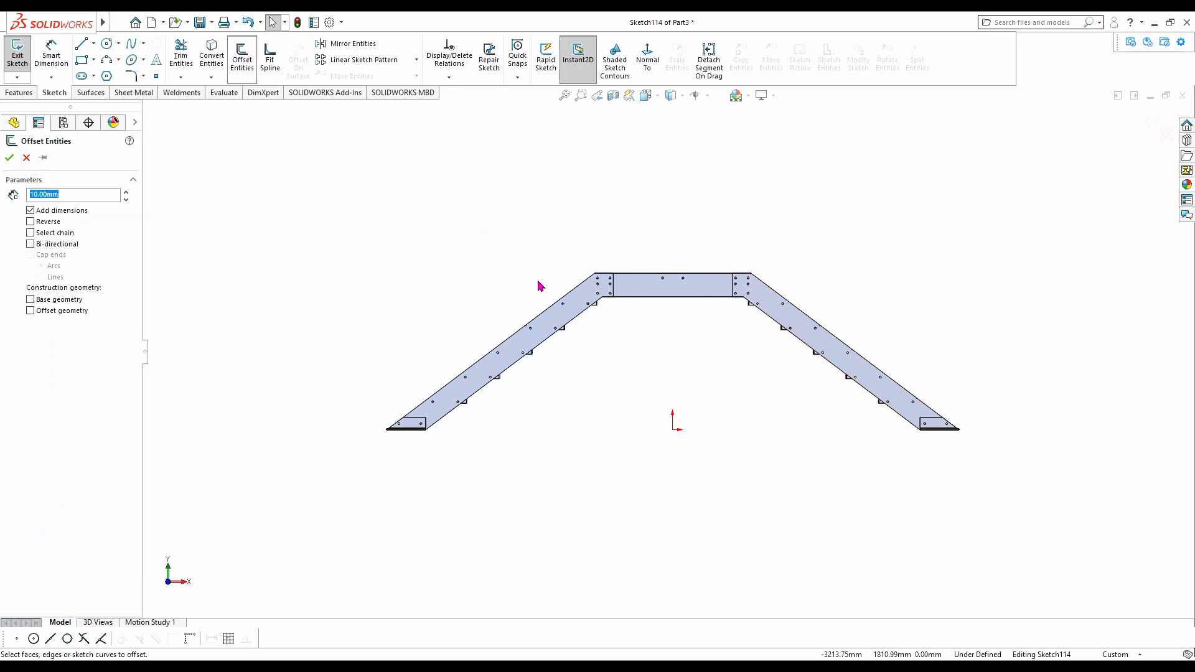
left_click(533, 323)
left_click(678, 274)
left_click(763, 289)
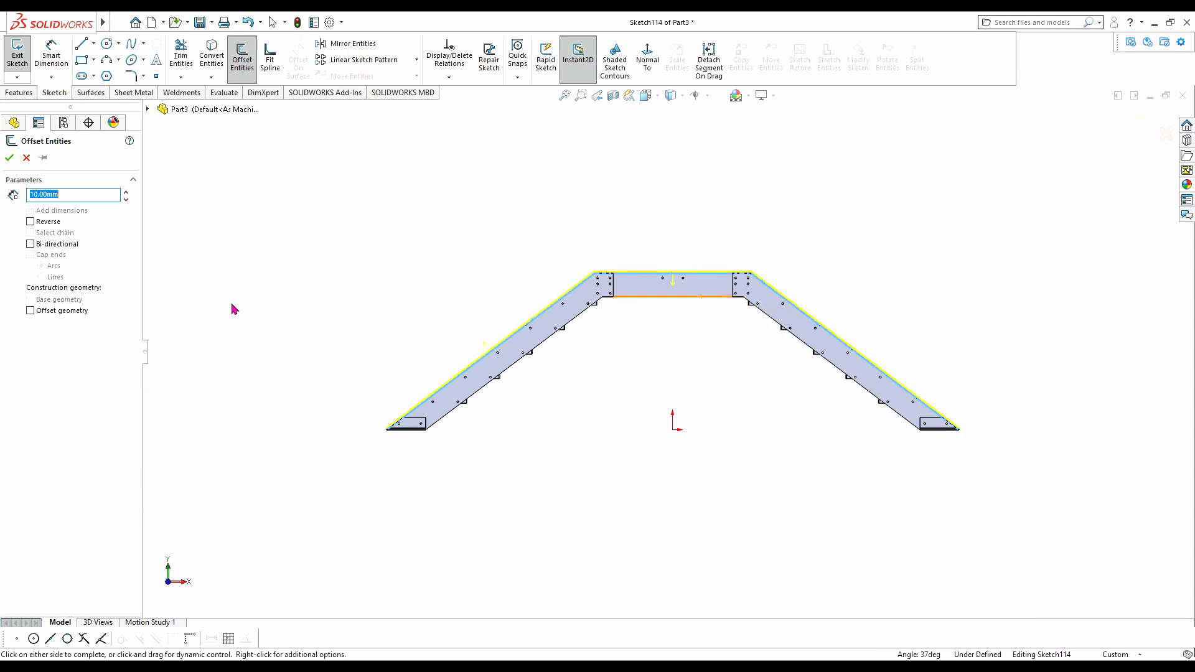
type("300")
key("Return")
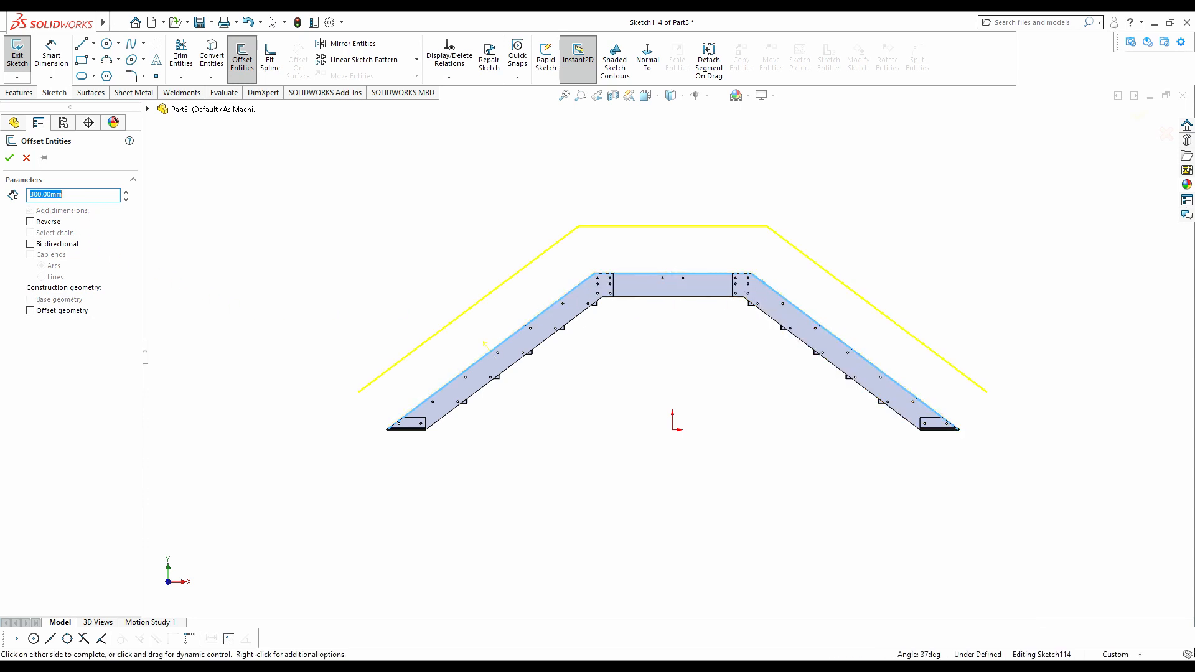
left_click(9, 157)
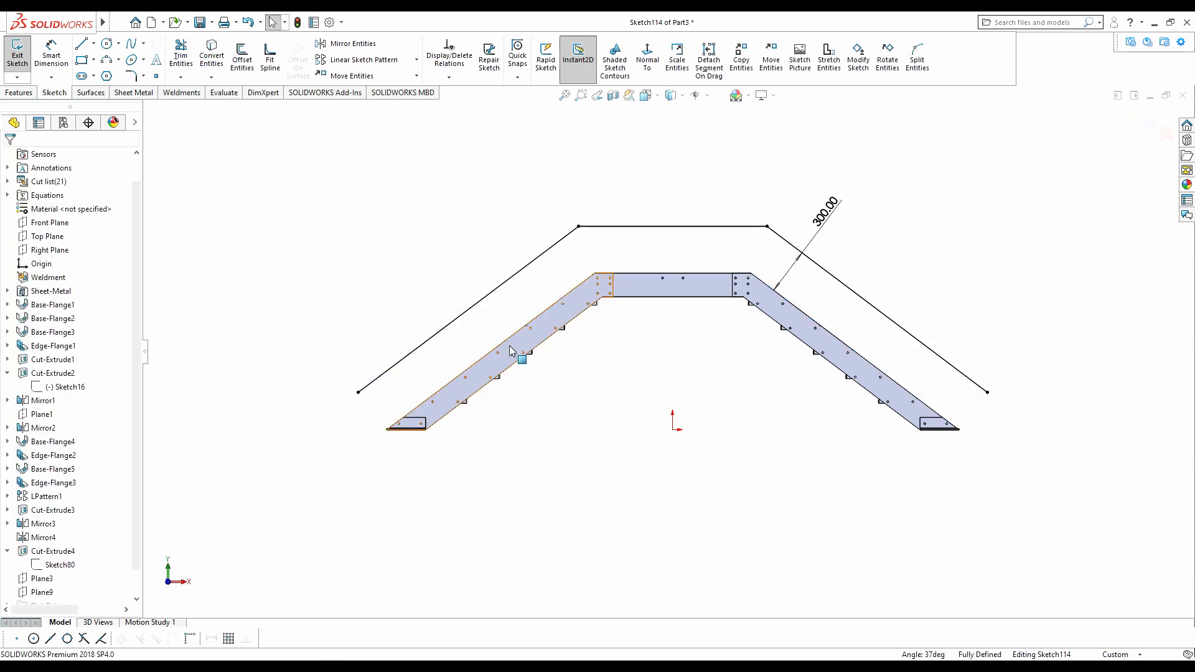
- Offset the same three upper edges of the stringers and platform beam 600 mm outward
left_click(242, 59)
left_click(522, 327)
left_click(625, 275)
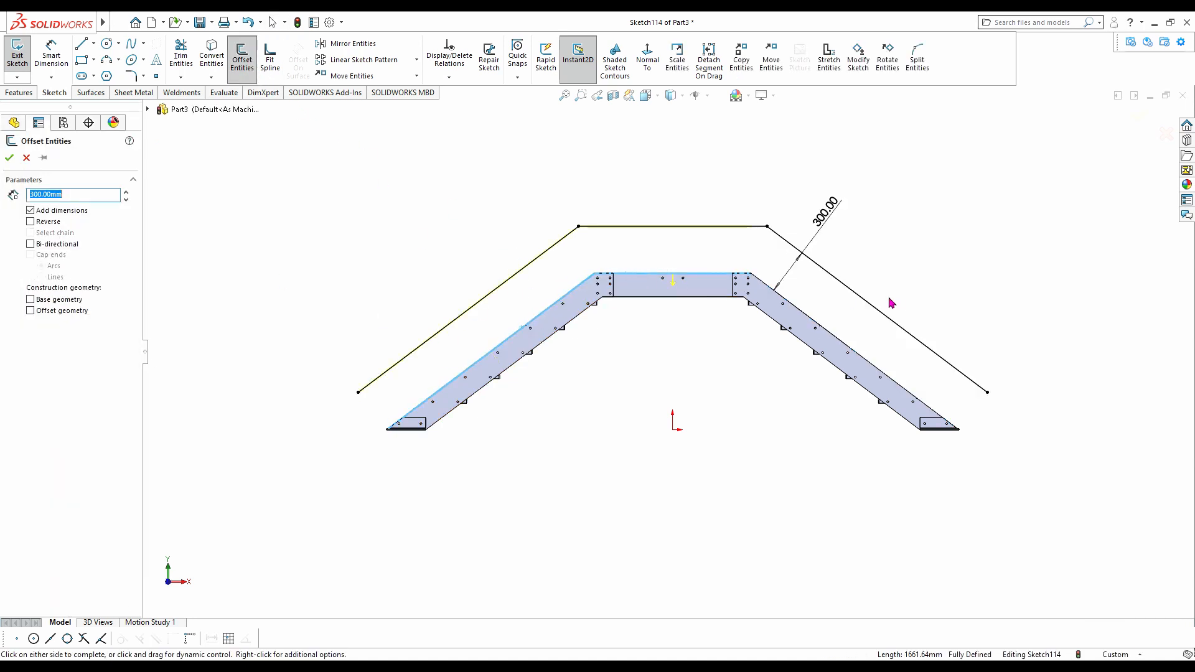
left_click(814, 324)
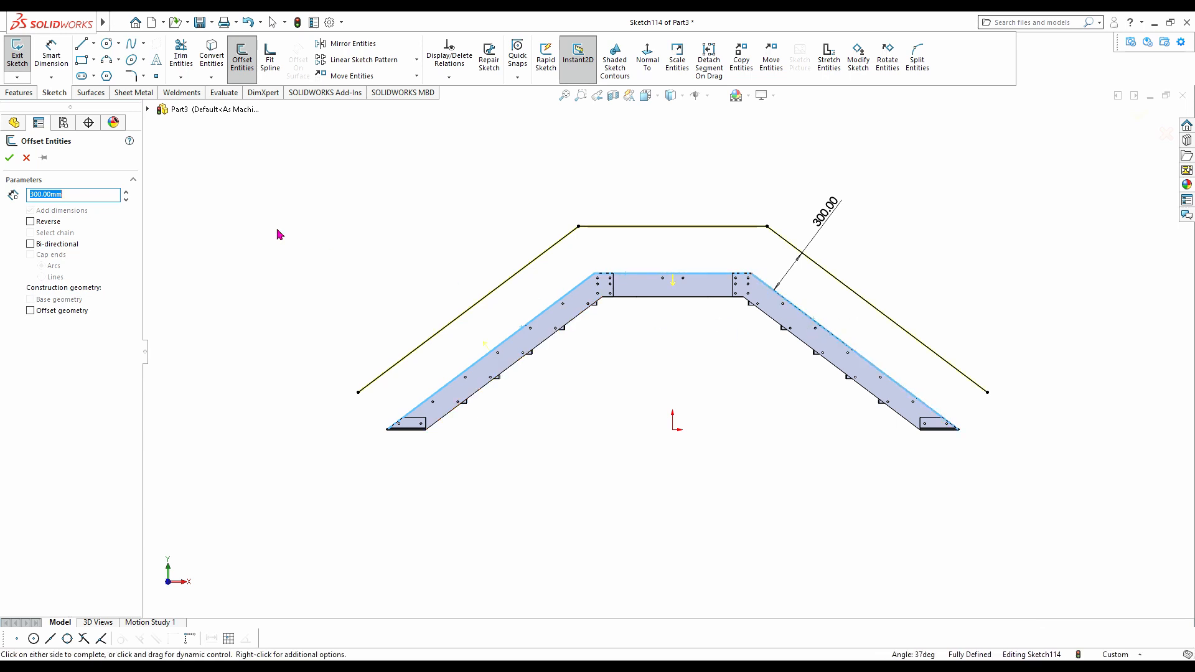
key("Return")
left_click(8, 154)
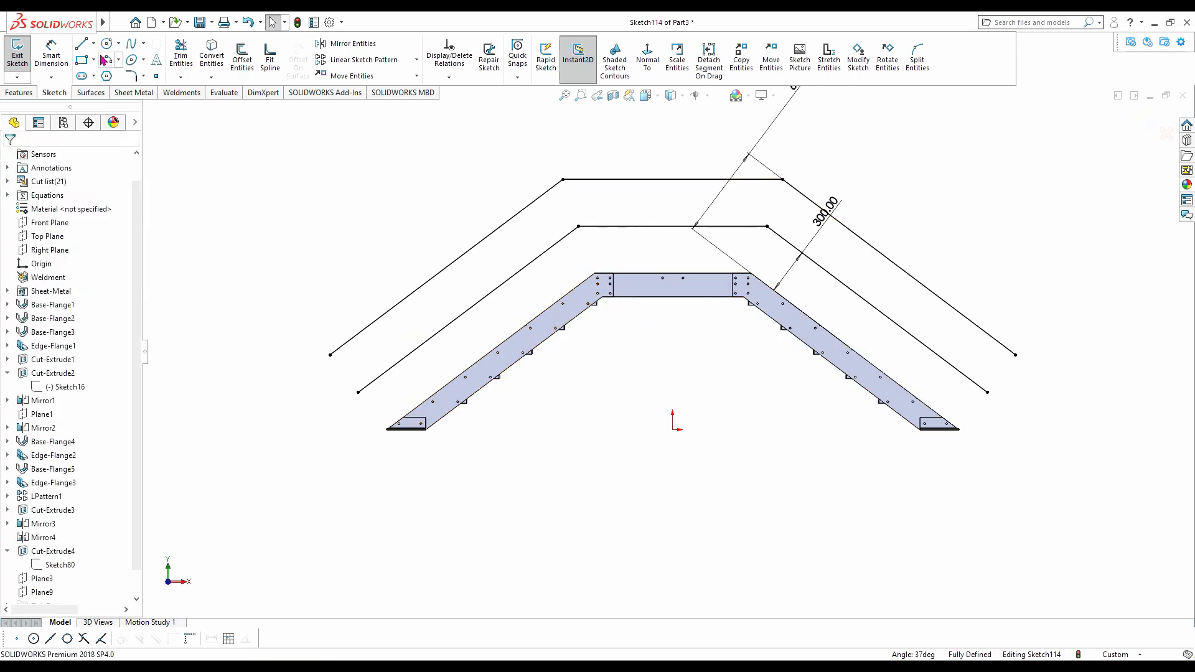
- Sketch a line about 906 mm long from the left sloped 600 mm offset line, perpendicular to it, across the lower left stringer
left_click(82, 48)
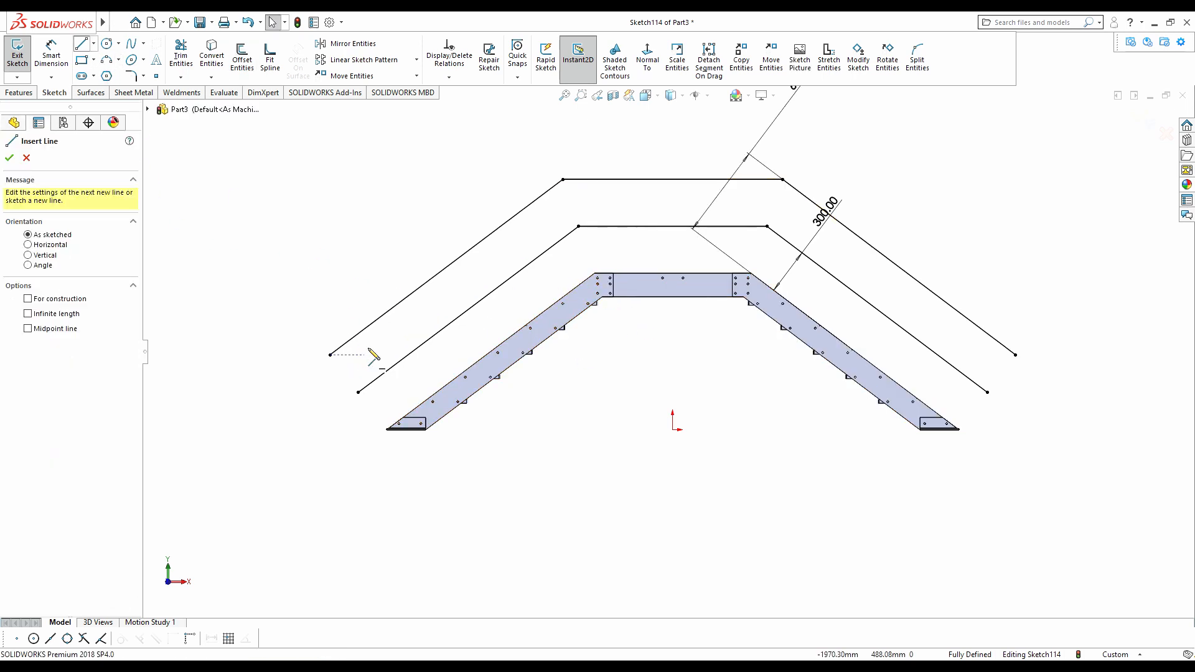
left_click(386, 314)
left_click(471, 427)
key("Escape")
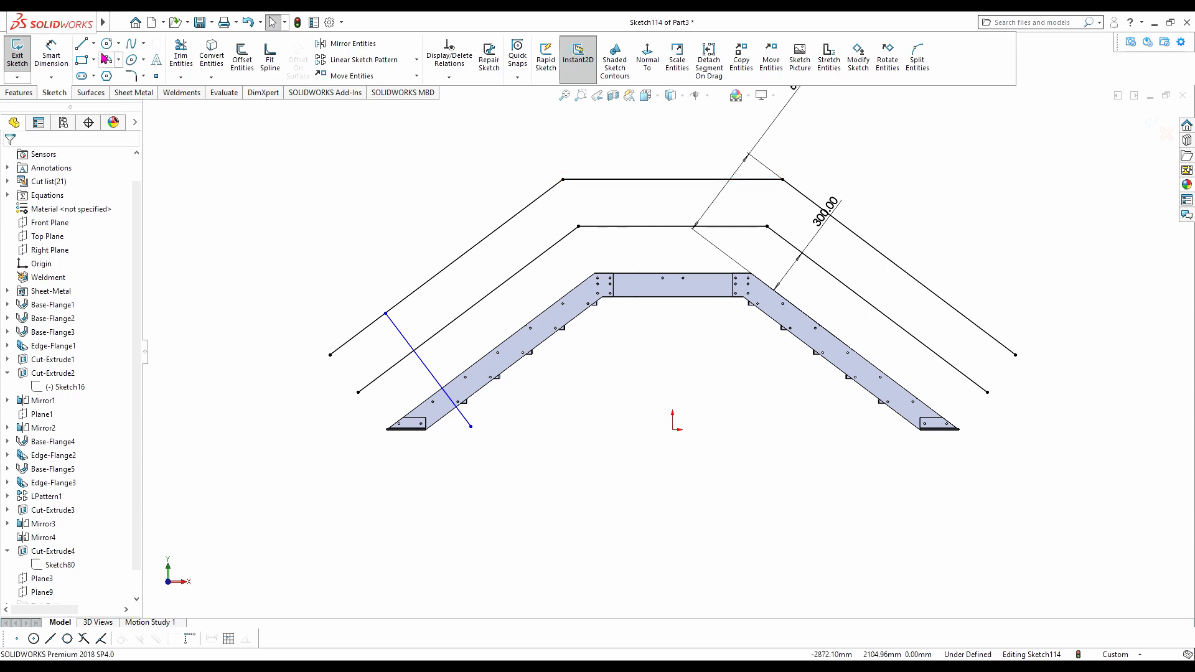
- Sketch three connected lines from the 600 mm offset's left corner, along a horizontal segment above the platform, to its right corner
left_click(564, 181)
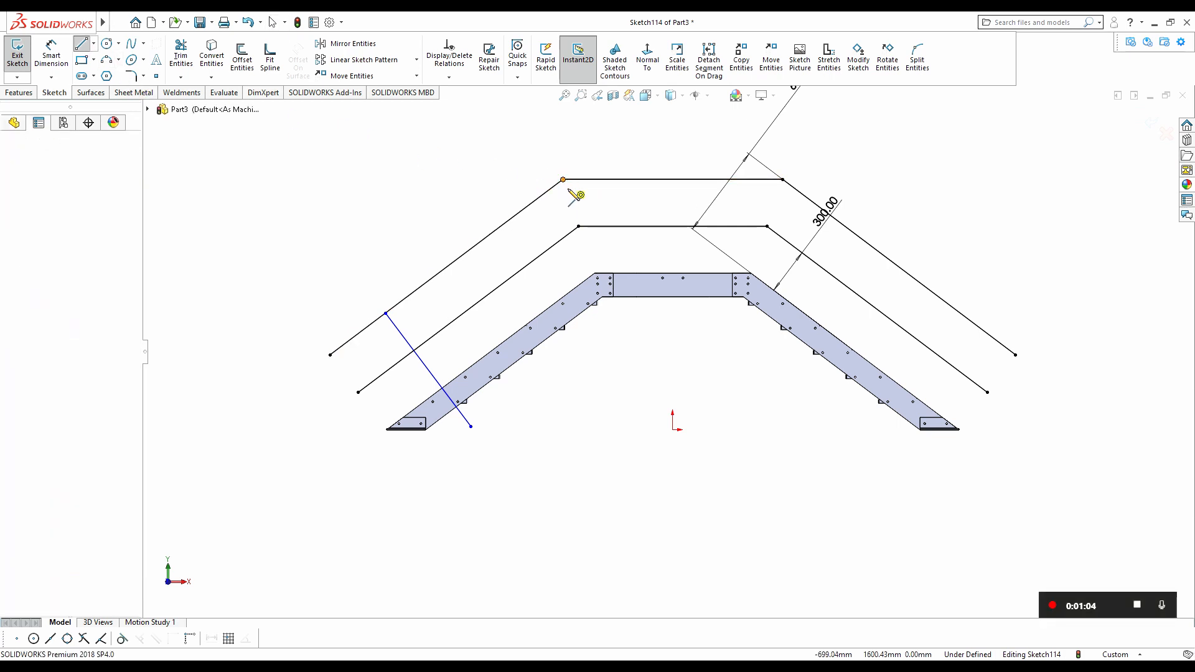
left_click(604, 250)
scroll(714, 224, "down", 5)
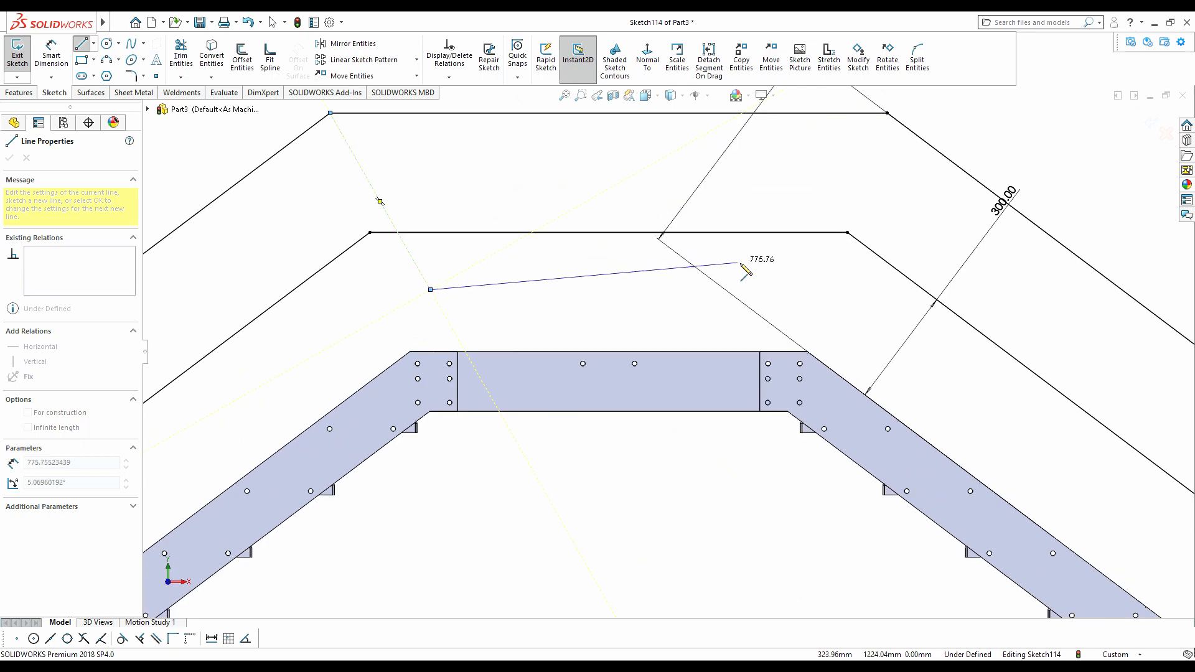
left_click(769, 290)
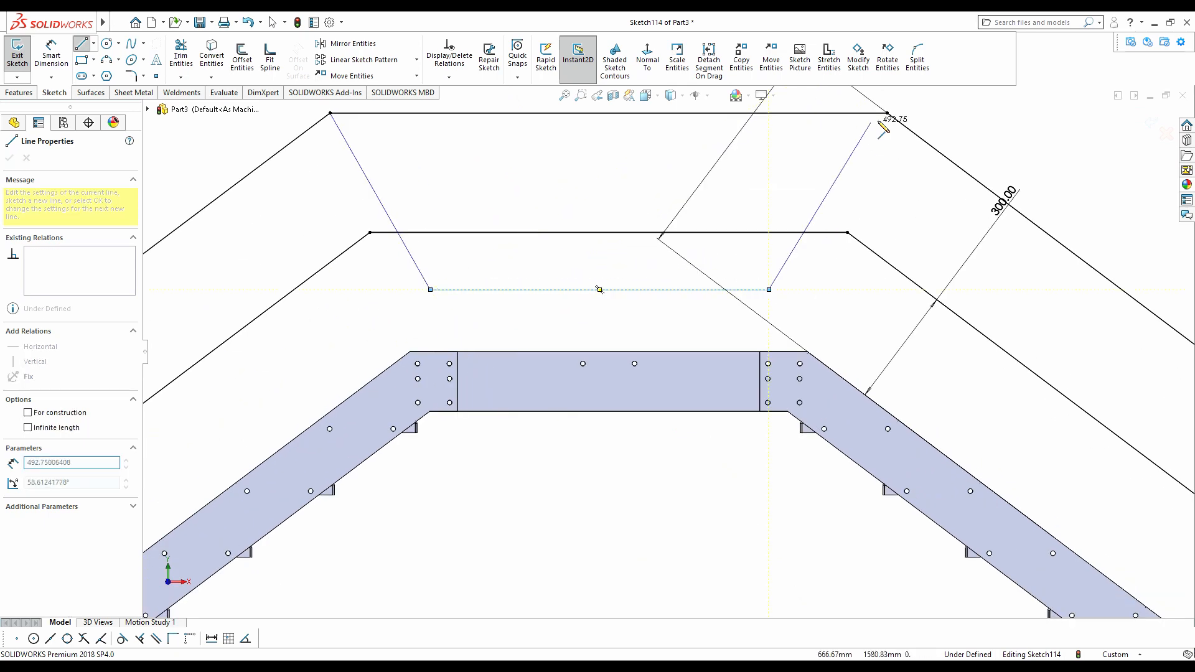
left_click(888, 113)
key("Escape")
scroll(360, 244, "up", 4)
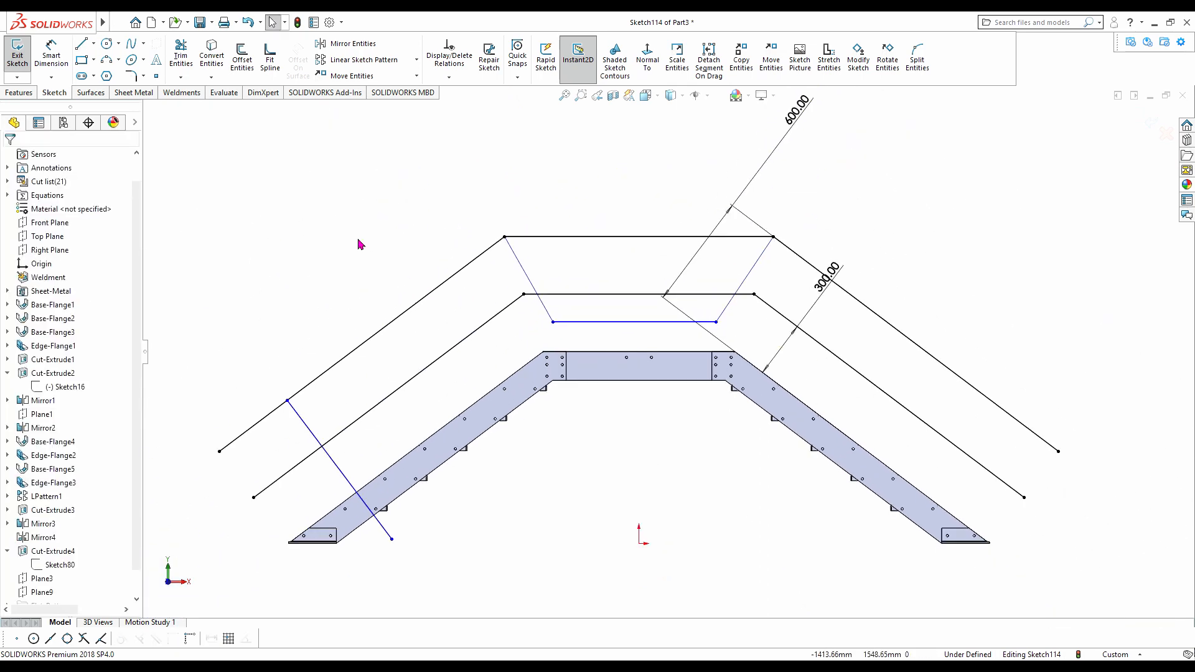
- Dimension the perpendicular line 430 mm from the lower end corner of the front left stringer
left_click(60, 56)
scroll(313, 511, "down", 3)
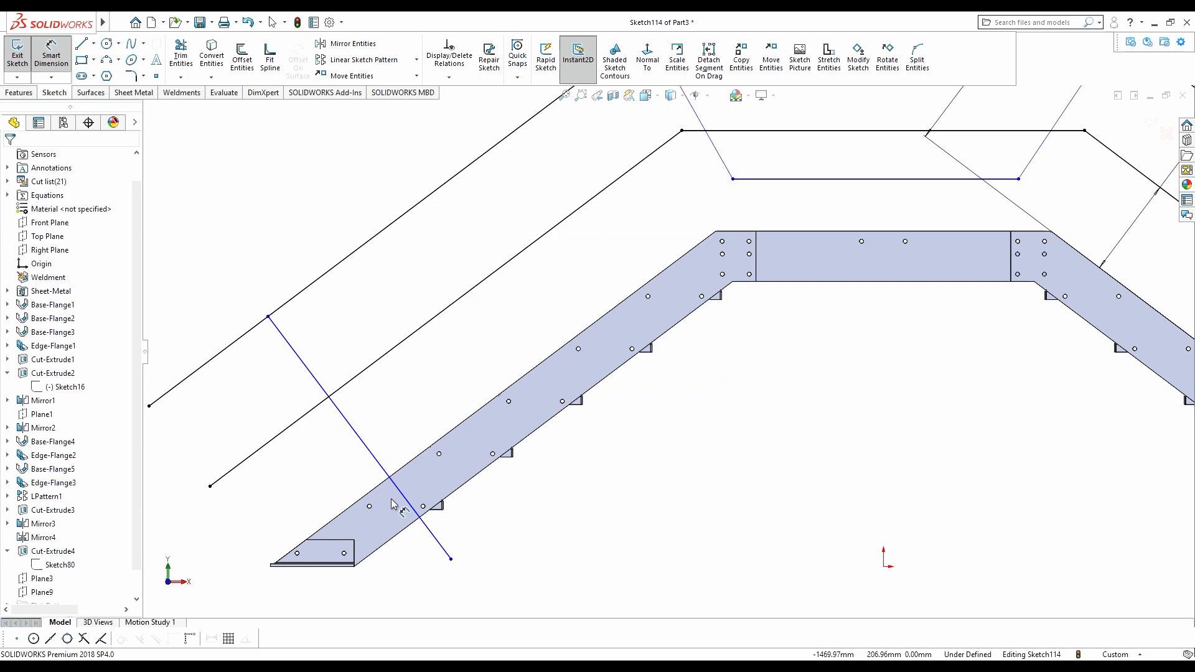
left_click(437, 538)
middle_click_drag(275, 560, 322, 583)
scroll(321, 583, "down", 3)
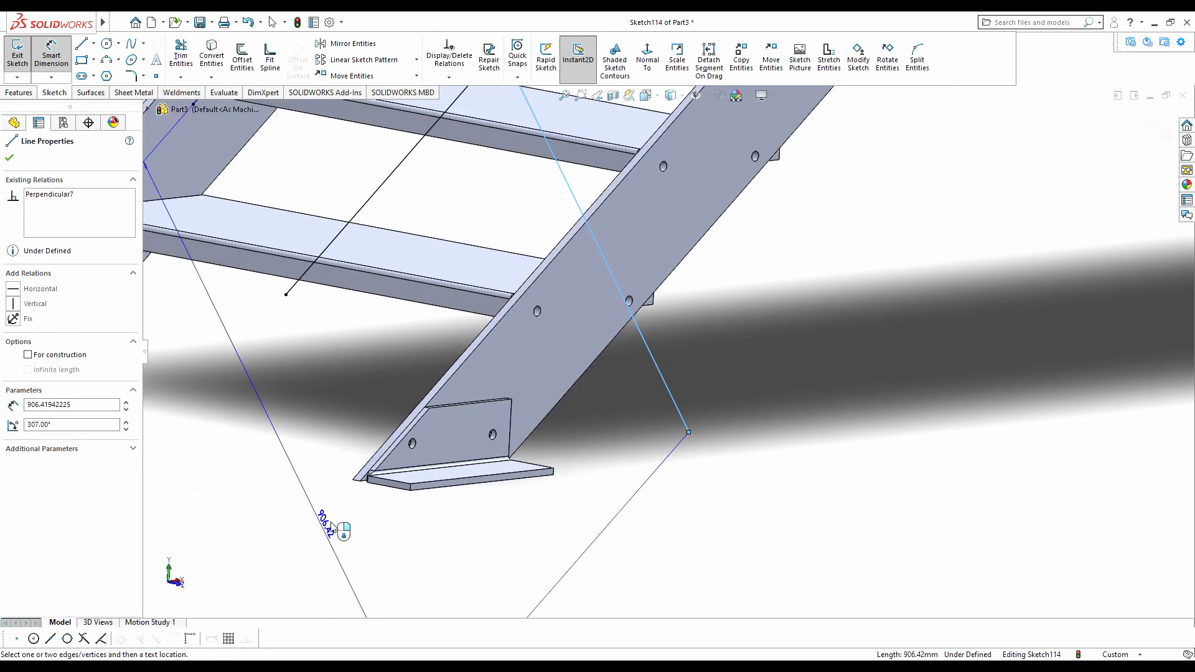
left_click(360, 480)
scroll(557, 476, "up", 3)
middle_click_drag(584, 447, 543, 431)
left_click(641, 458)
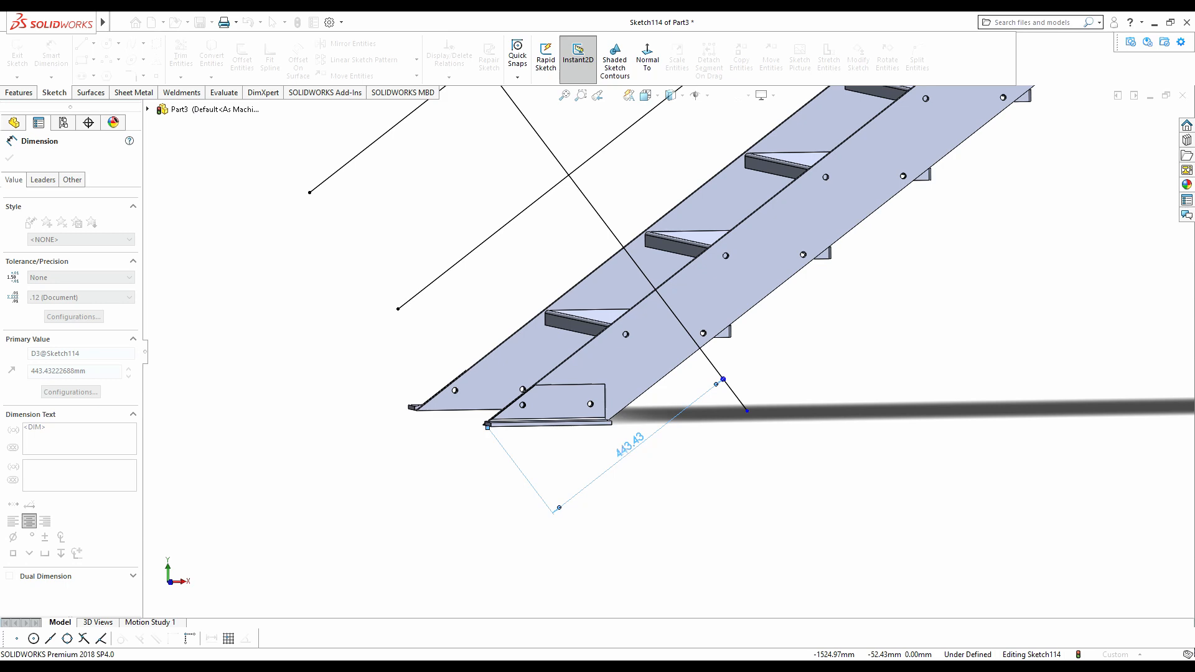
type("430")
key("Return")
scroll(708, 368, "up", 5)
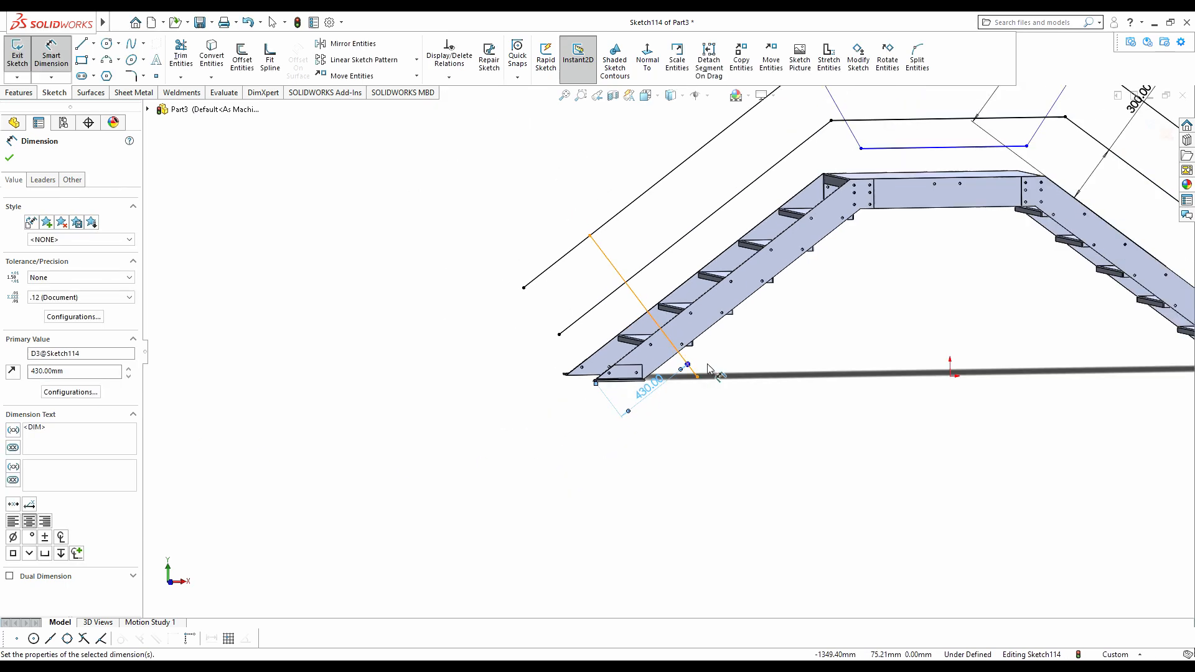
- Dimension the inner horizontal line above the platform 300 mm below the 600 mm offset's horizontal line
scroll(832, 225, "down", 3)
scroll(829, 213, "up", 3)
scroll(830, 212, "down", 3)
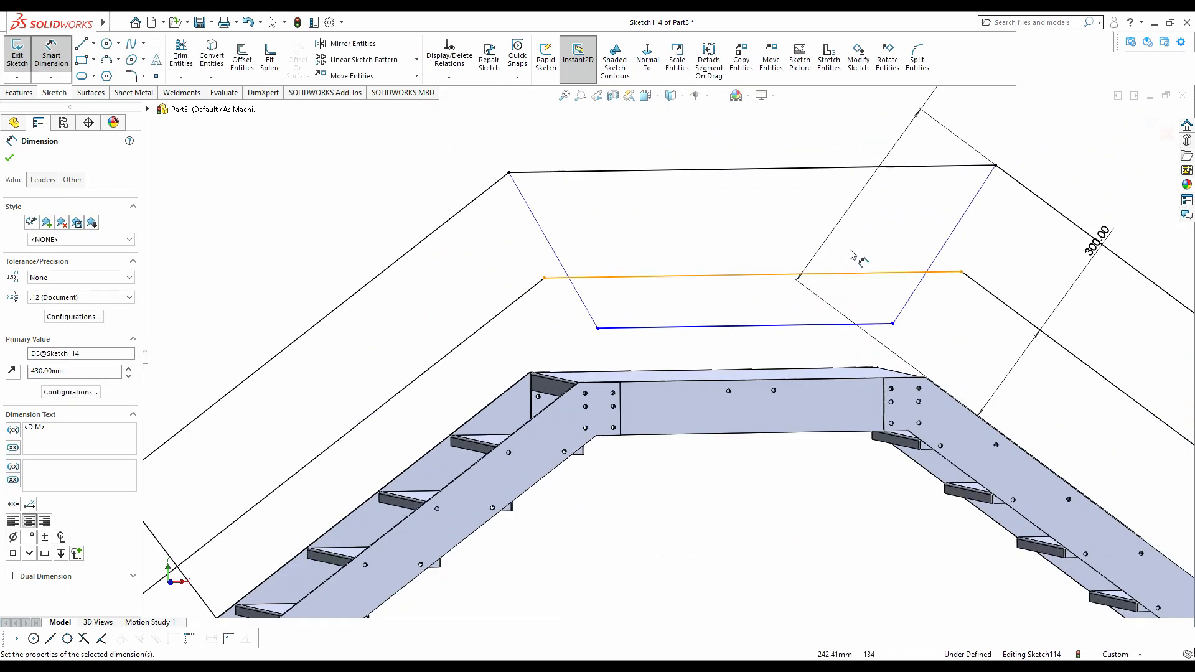
left_click(809, 327)
left_click(746, 169)
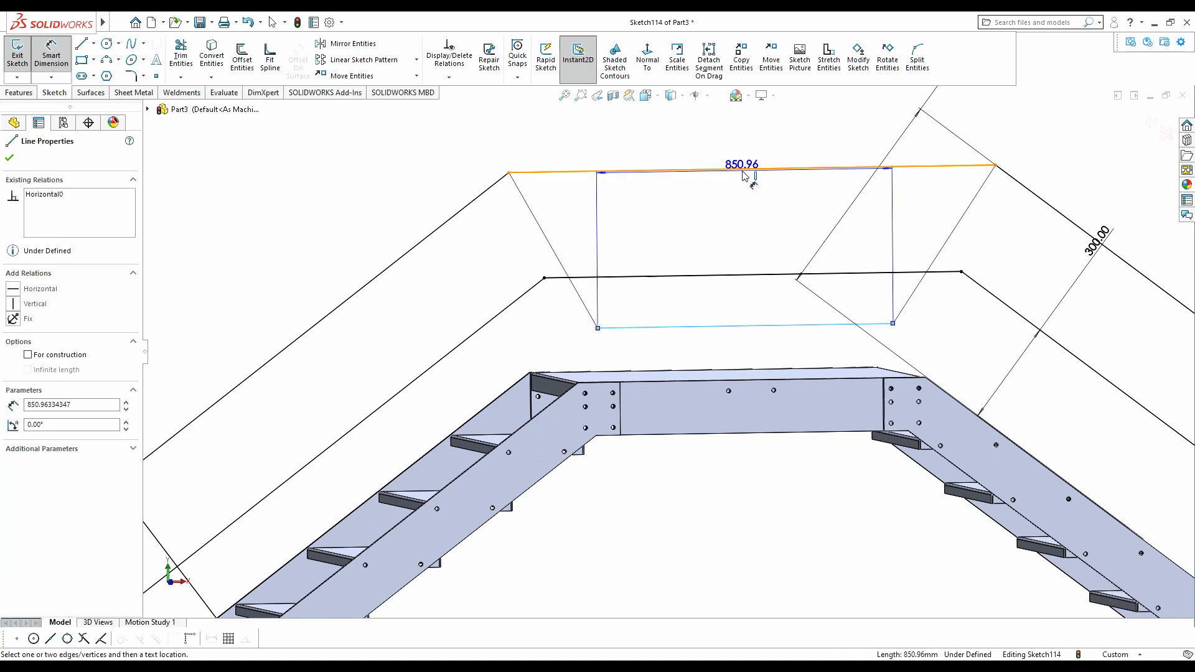
left_click(708, 214)
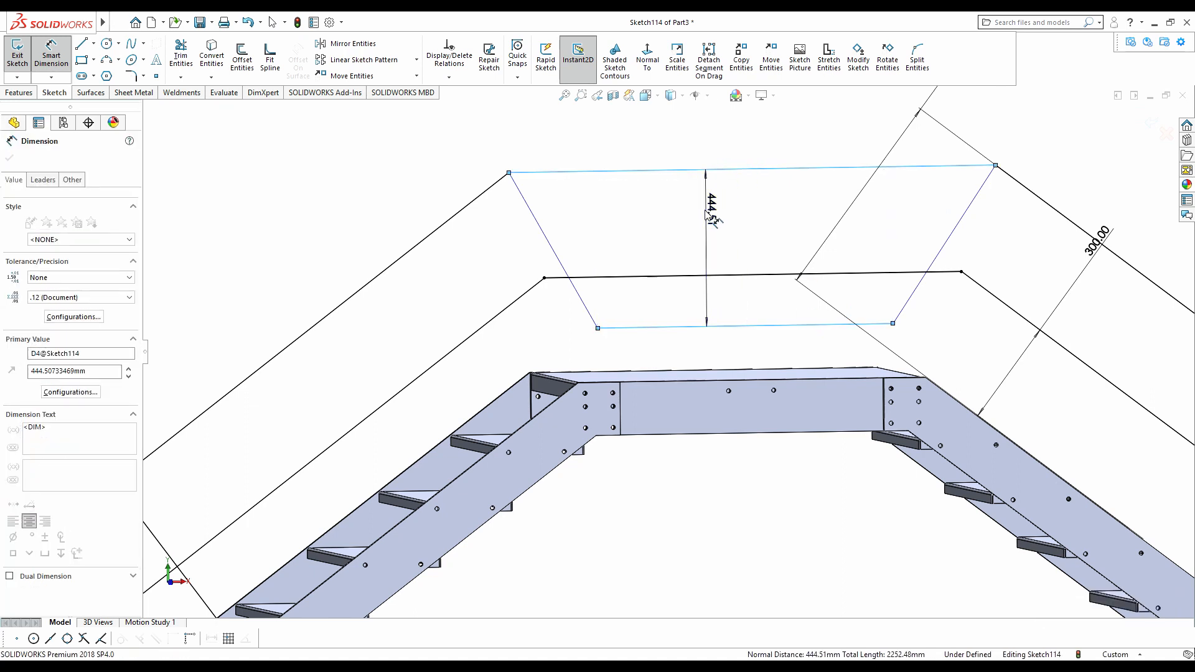
type("300")
key("Return")
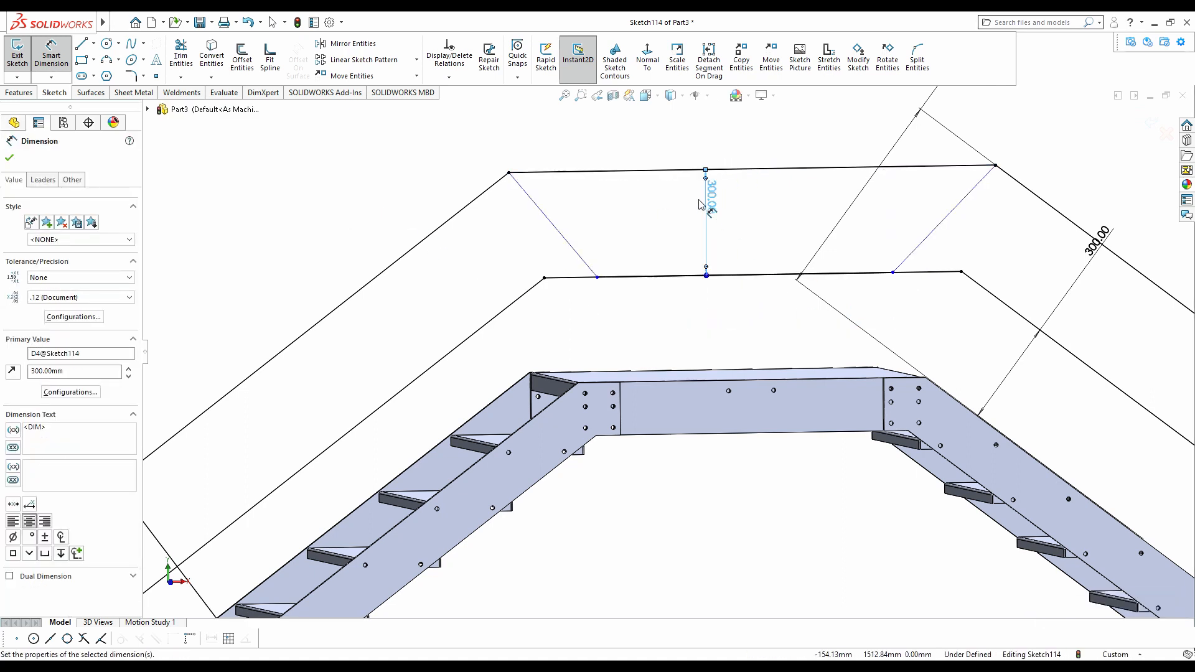
- Undo the last dimension value change and delete the 300 mm offset's horizontal segment above the platform
scroll(568, 255, "down", 3)
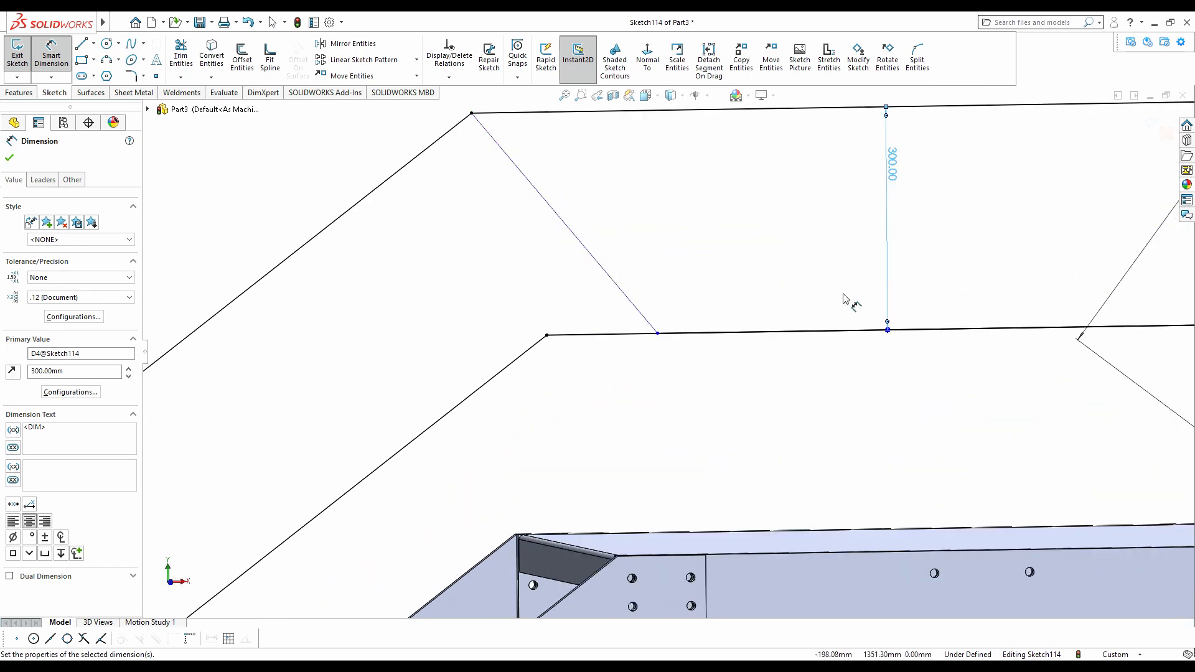
key("ctrl+z")
key("Escape")
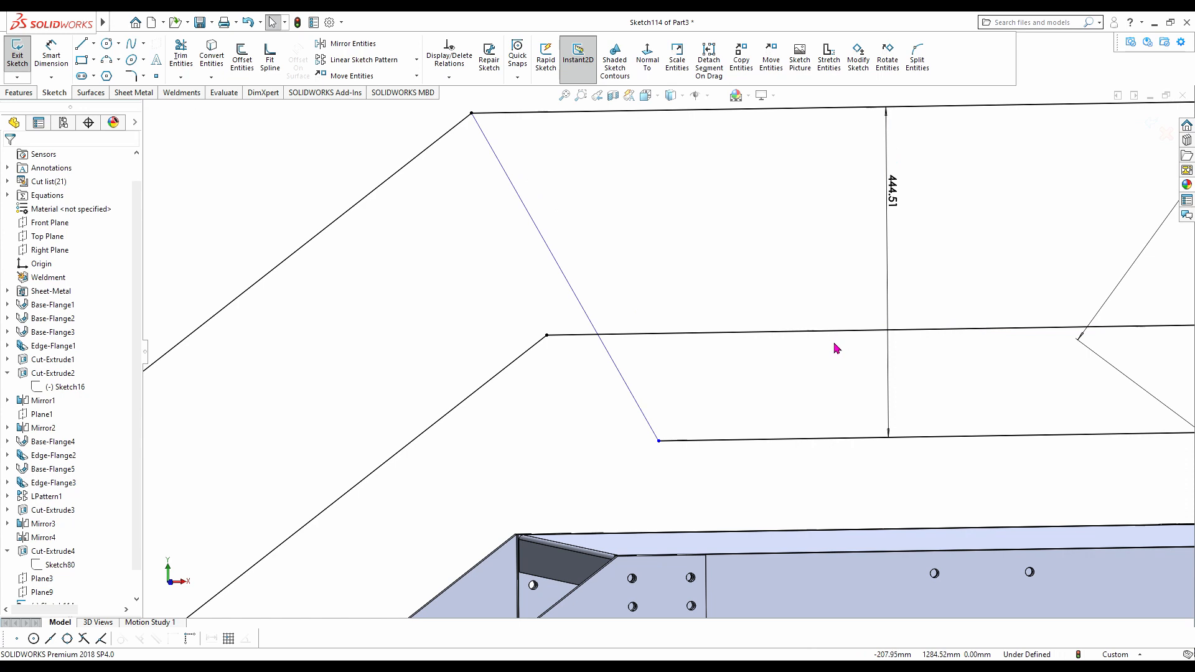
left_click(827, 336)
key("Delete")
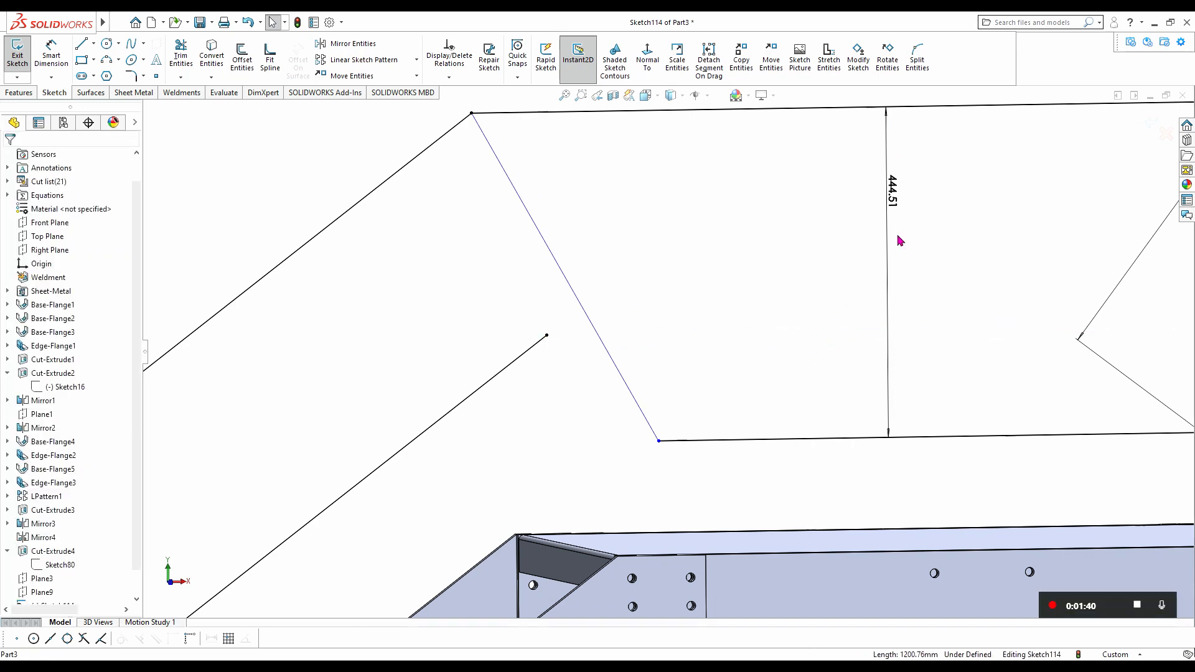
- Set the vertical dimension between the two horizontal lines above the platform to 300 mm
left_click(893, 205)
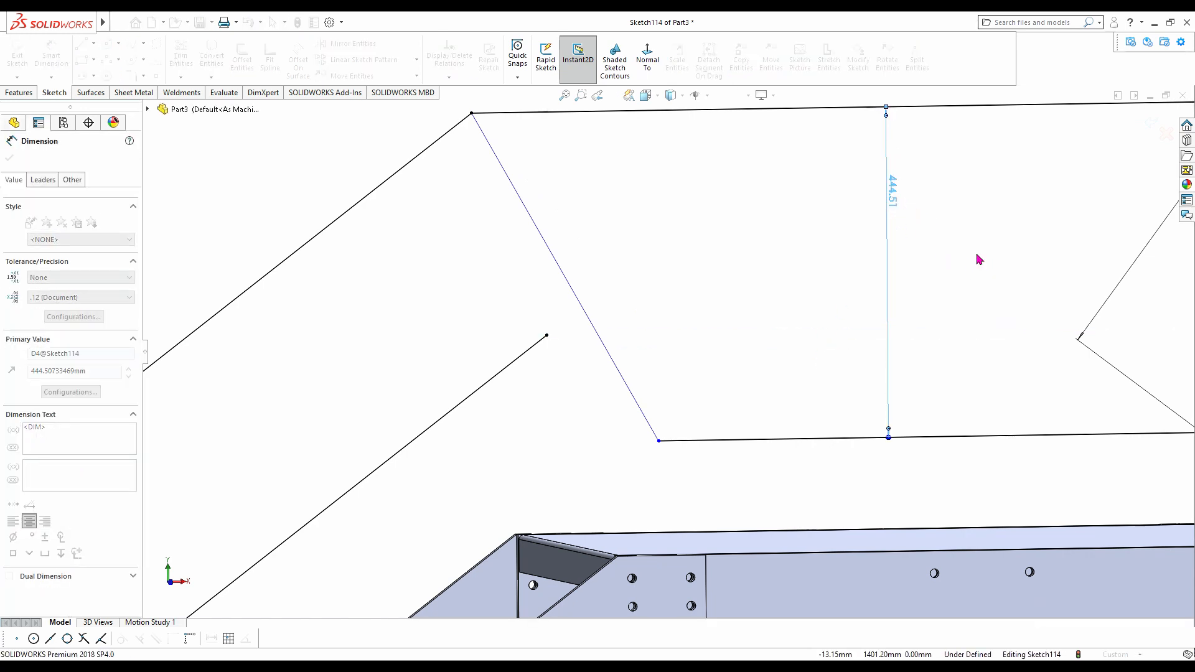
type("300")
key("Return")
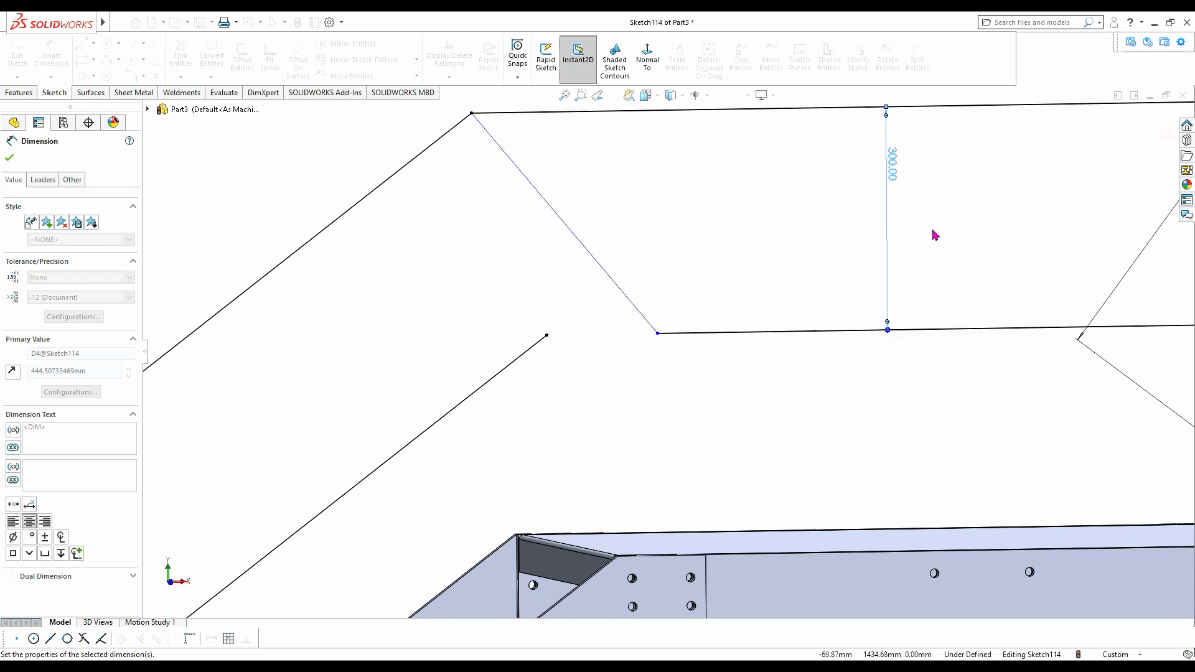
- Dimension the angle between the upper horizontal line and the left connecting line as 45°
left_click(52, 57)
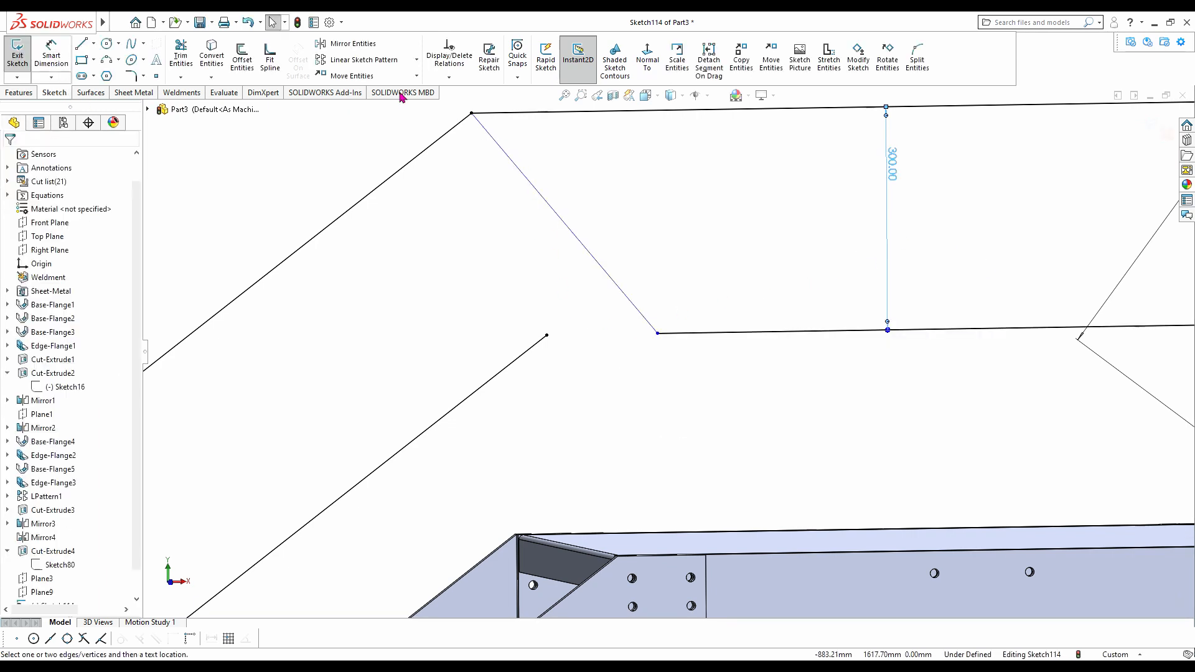
left_click(501, 114)
left_click(513, 163)
left_click(555, 161)
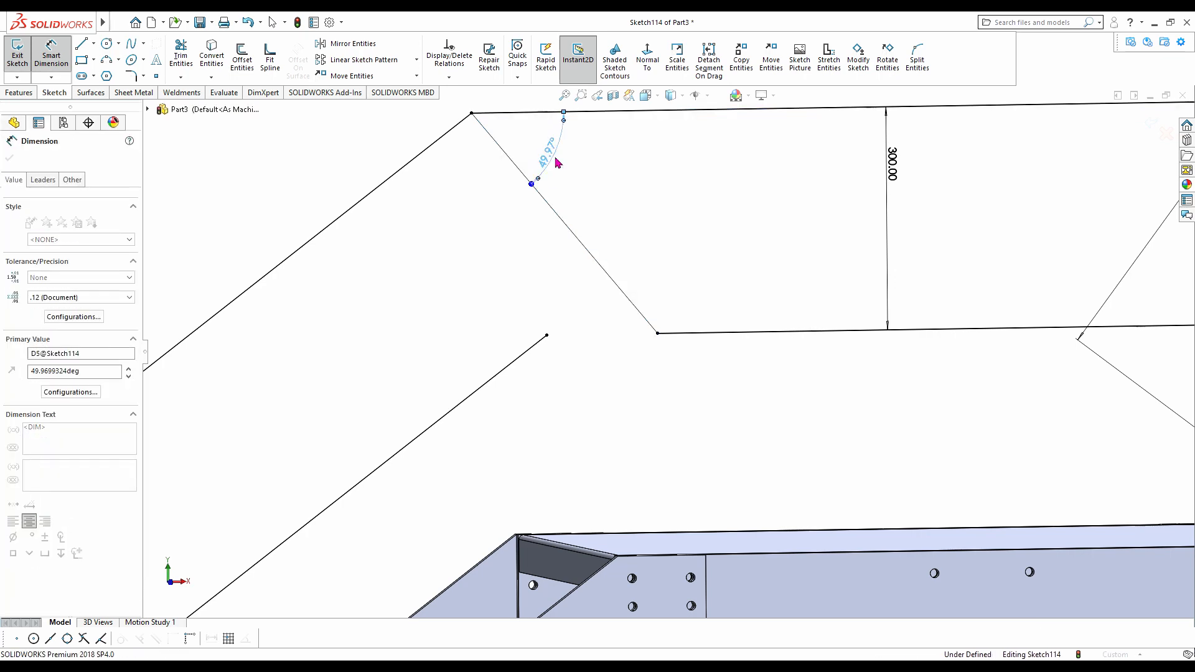
type("45")
key("Return")
- Dimension the angle between the upper horizontal line and the right connecting line as 45°
scroll(970, 202, "up", 4)
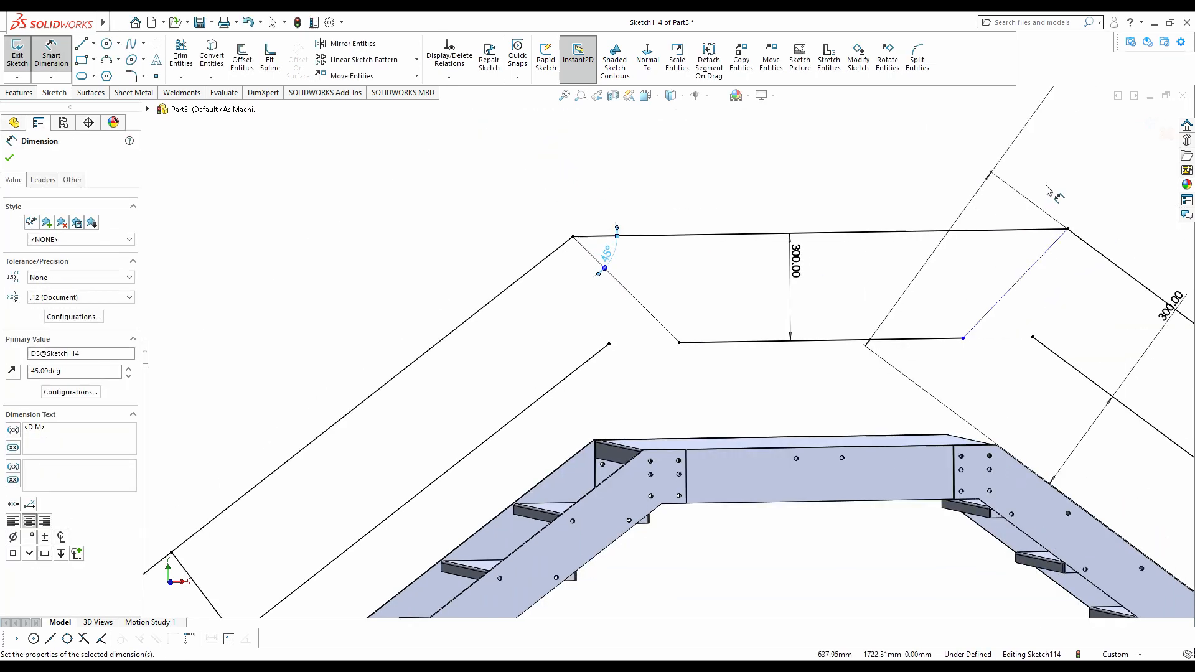
scroll(1012, 242, "down", 1)
left_click(1001, 239)
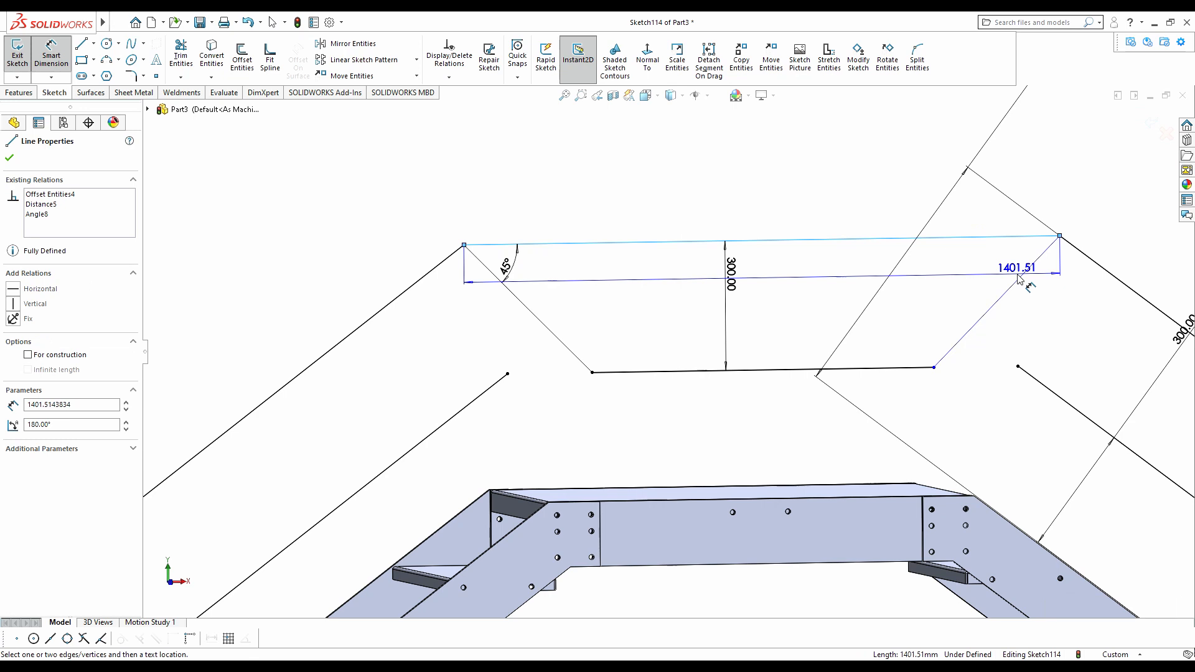
key("Escape")
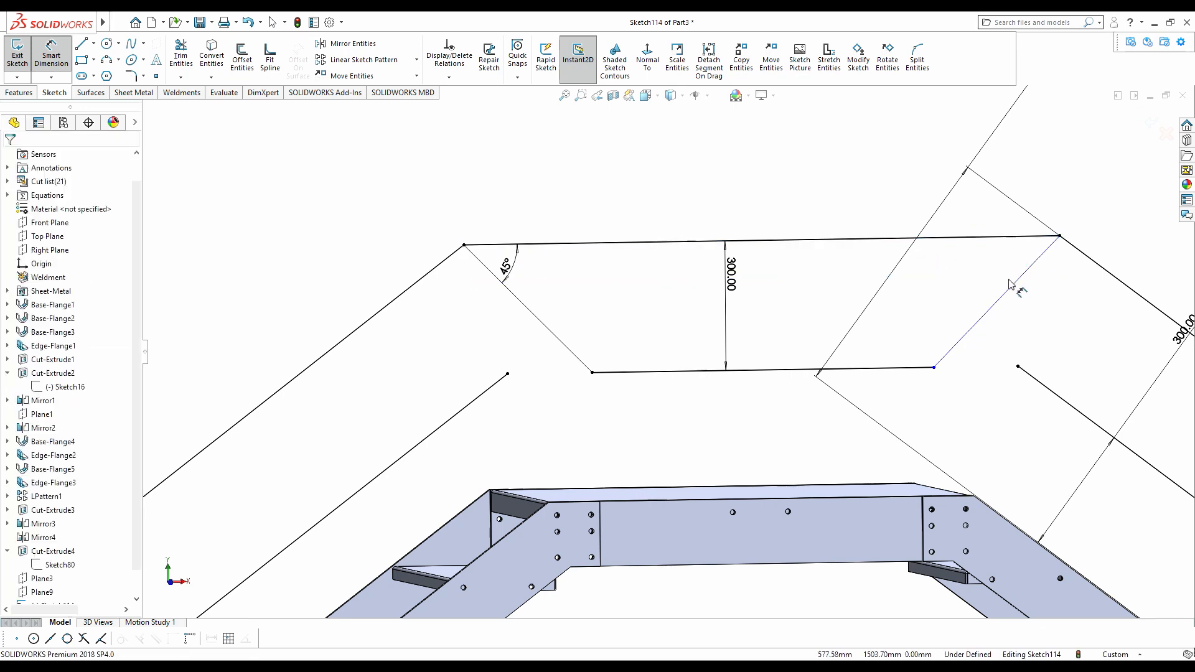
left_click(1021, 237)
left_click(1036, 260)
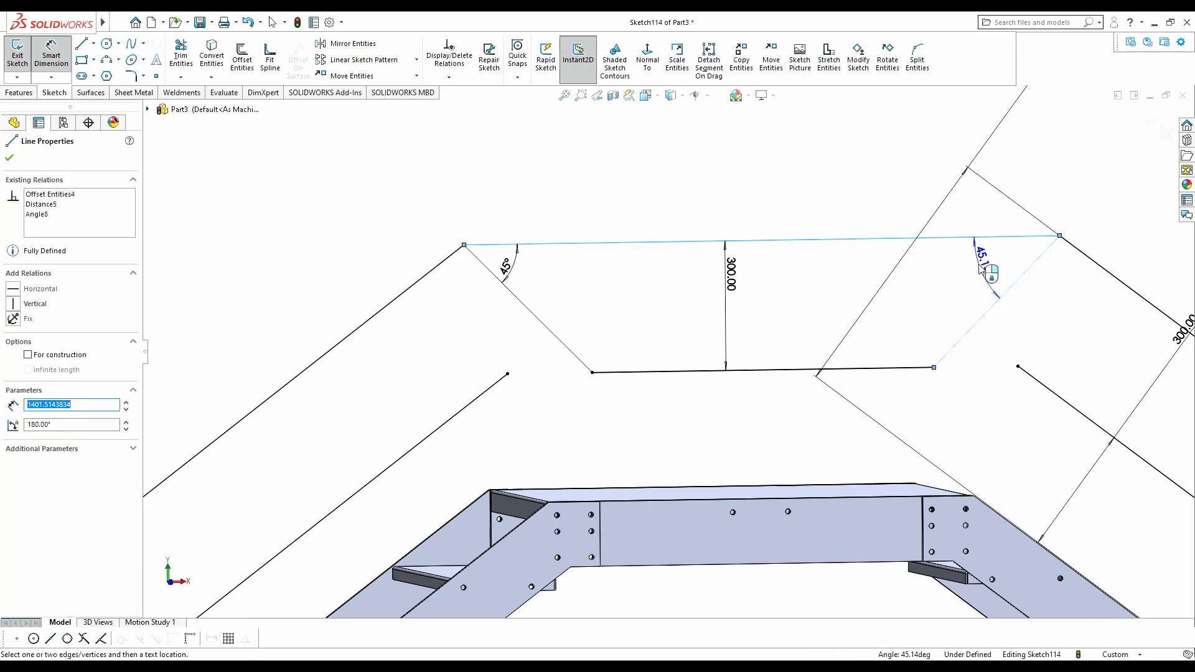
left_click(981, 264)
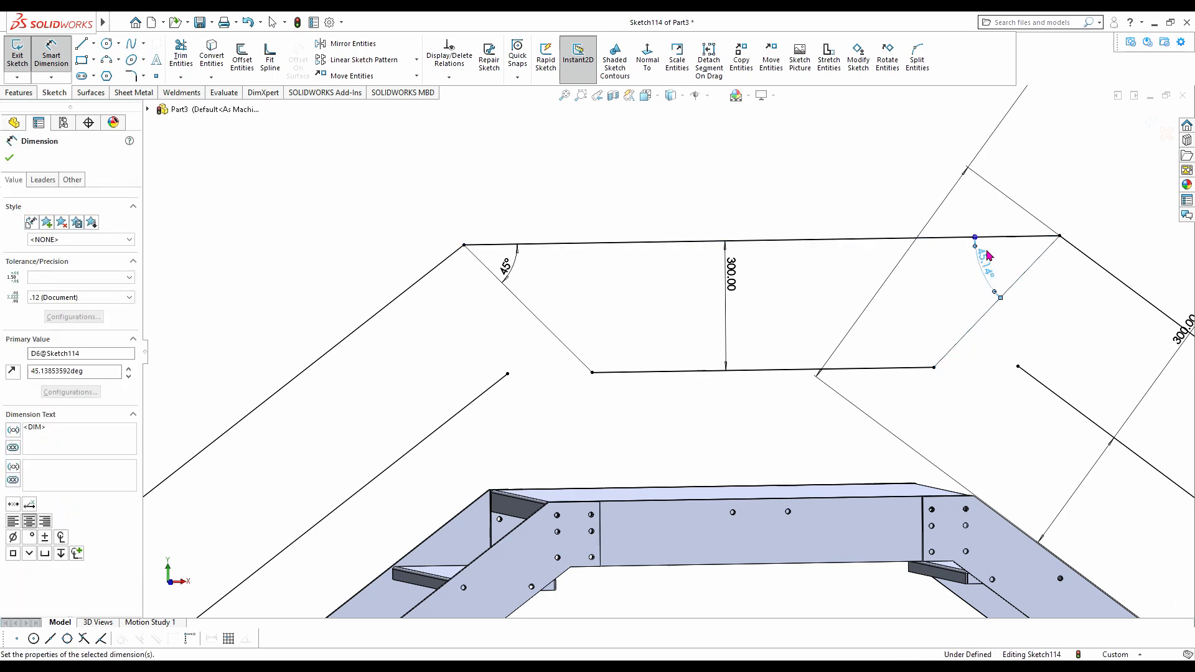
- Shorten the perpendicular line so its lower endpoint lies on the front left stringer, about 102 mm from the stringer's lower edge
scroll(914, 328, "up", 5)
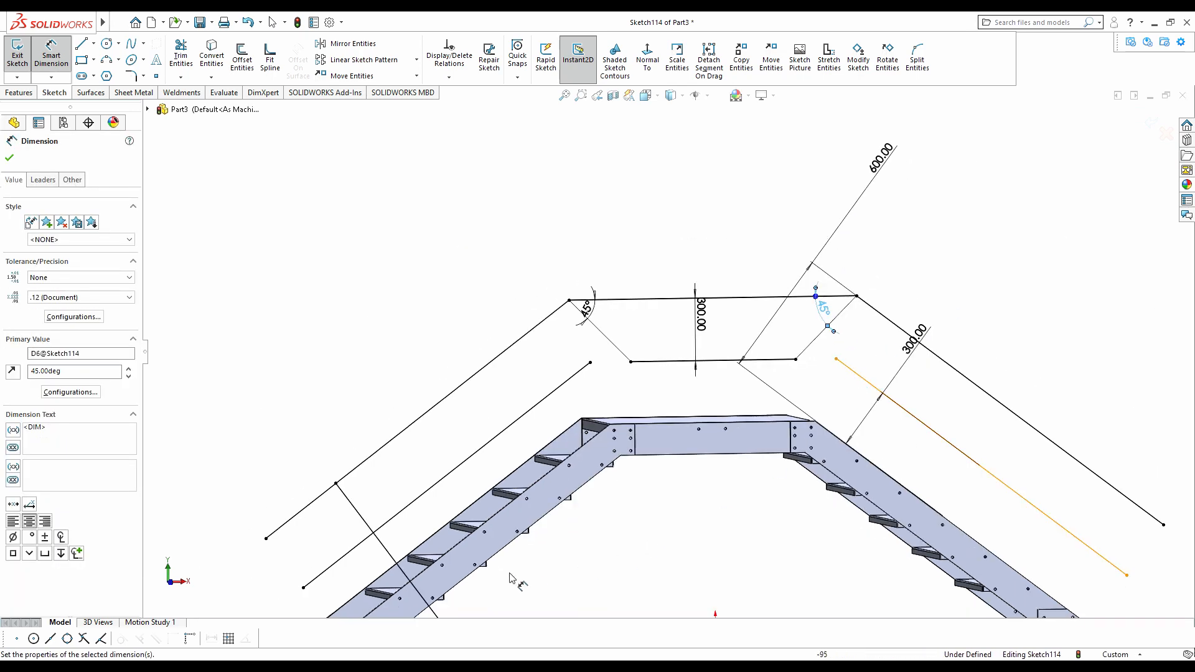
scroll(461, 569, "down", 5)
key("Escape")
left_click_drag(609, 483, 562, 417)
scroll(547, 442, "down", 6)
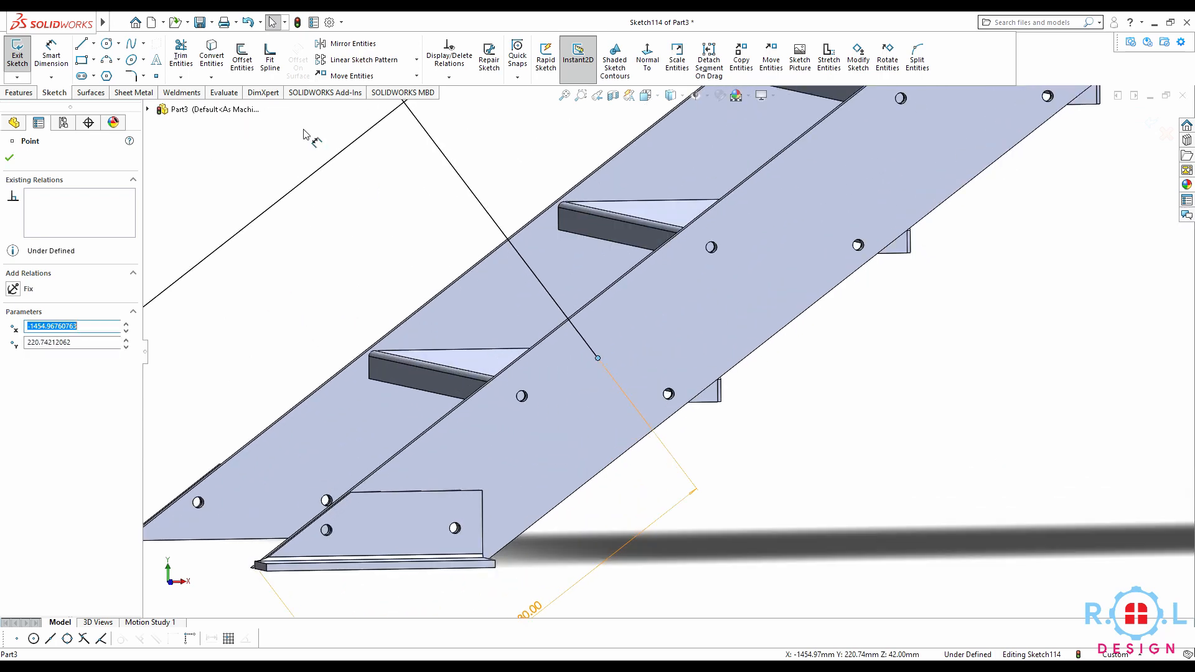
- Dimension the perpendicular line's lower endpoint 70 mm from the lower edge of the front left stringer
left_click(51, 51)
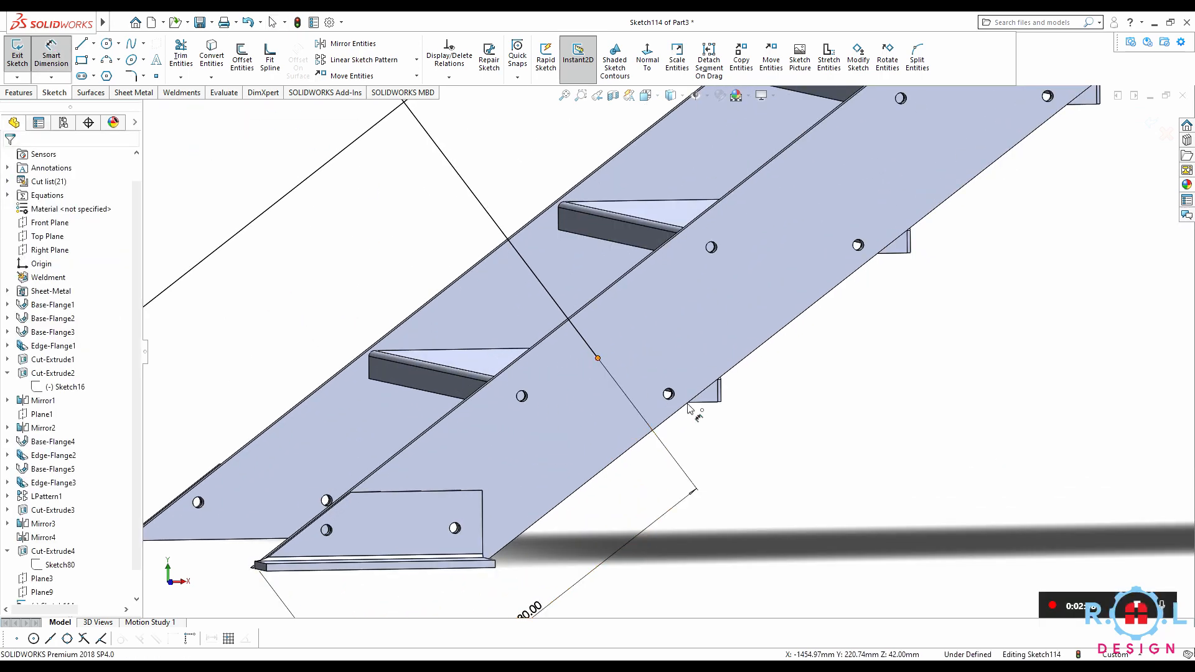
left_click(598, 358)
left_click(680, 415)
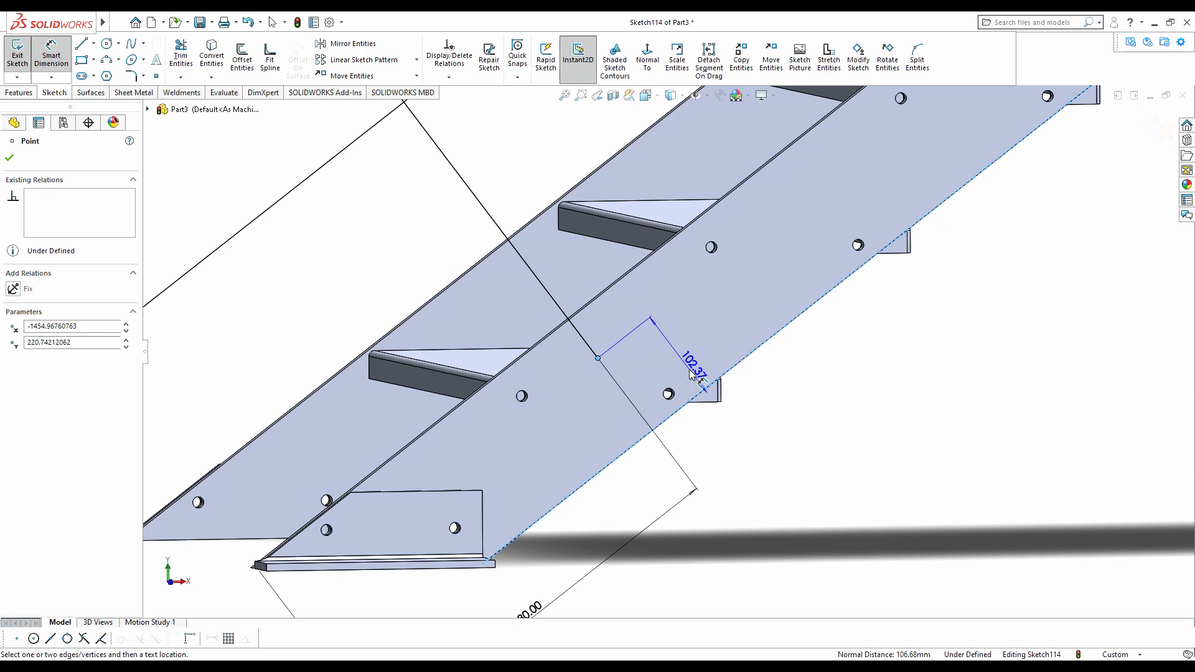
left_click(693, 373)
type("7083894mm")
key("Return")
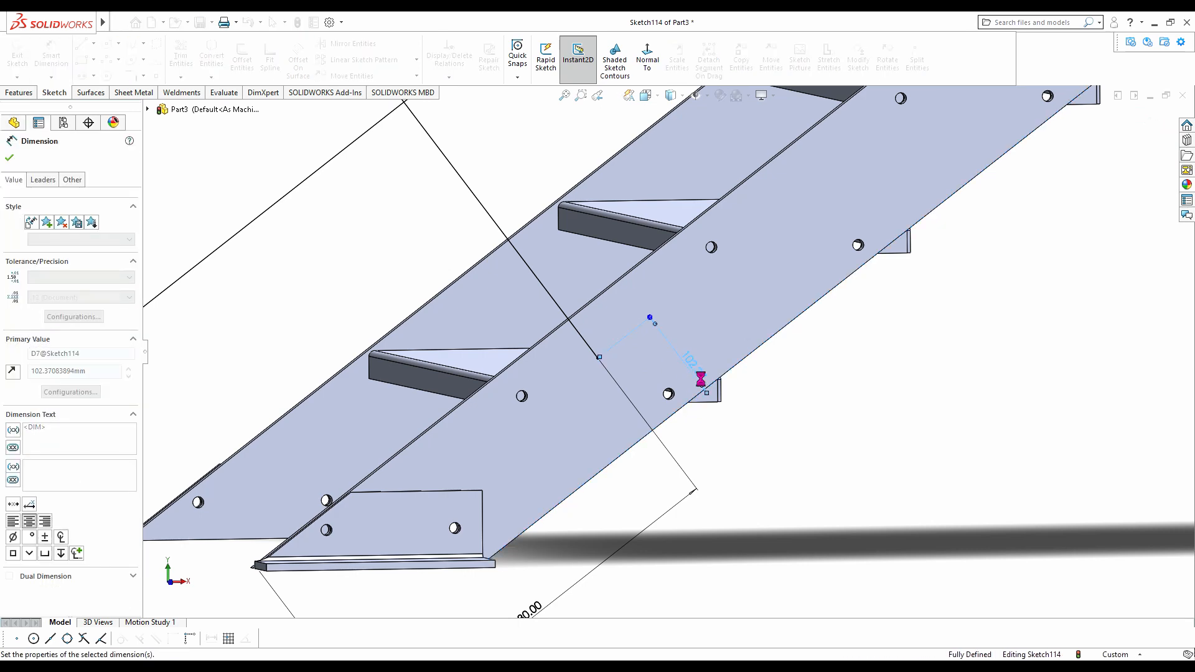
- Sketch an infinite vertical construction line through the origin
scroll(763, 357, "up", 5)
scroll(906, 341, "up", 3)
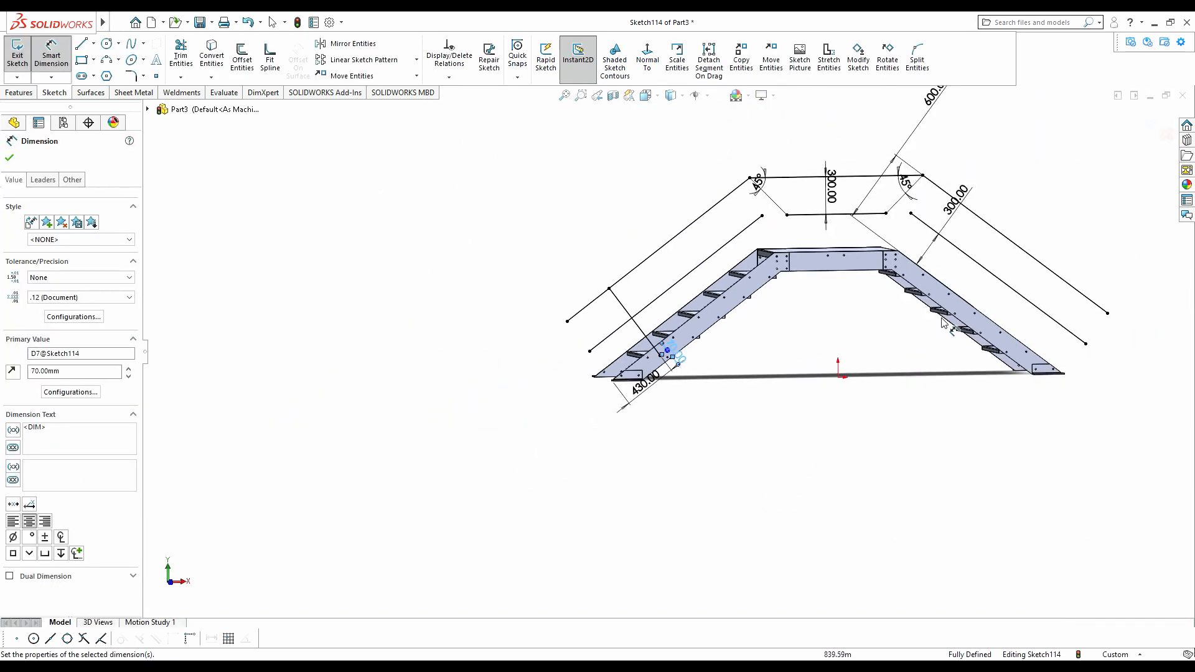
scroll(687, 364, "up", 2)
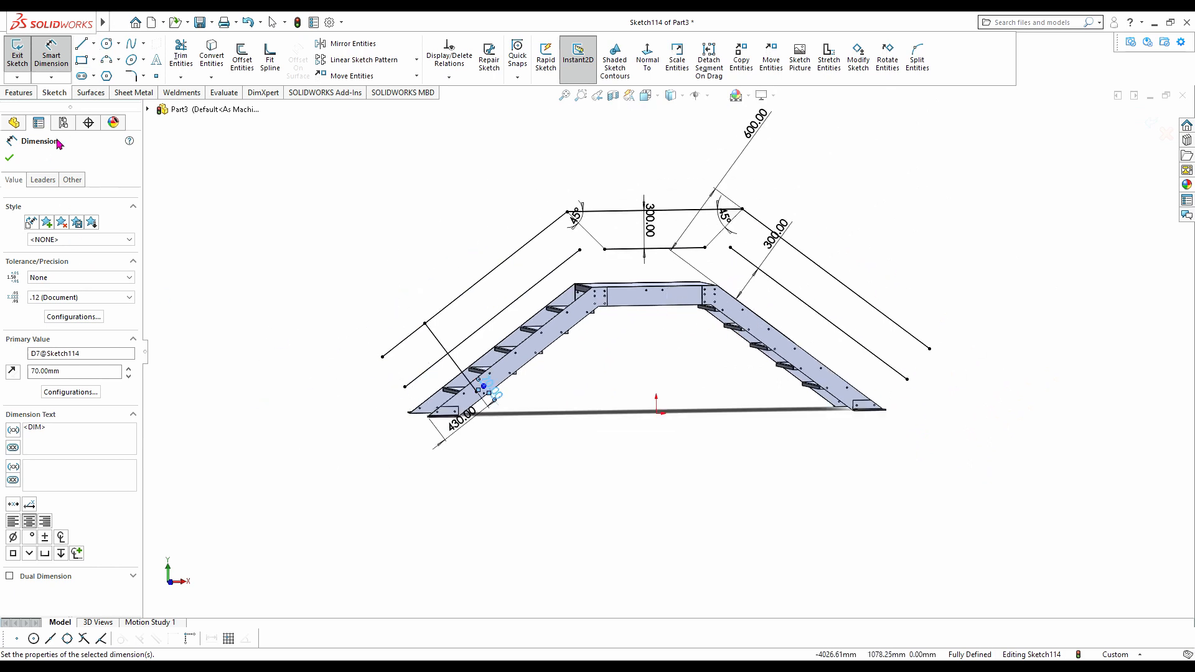
left_click(81, 49)
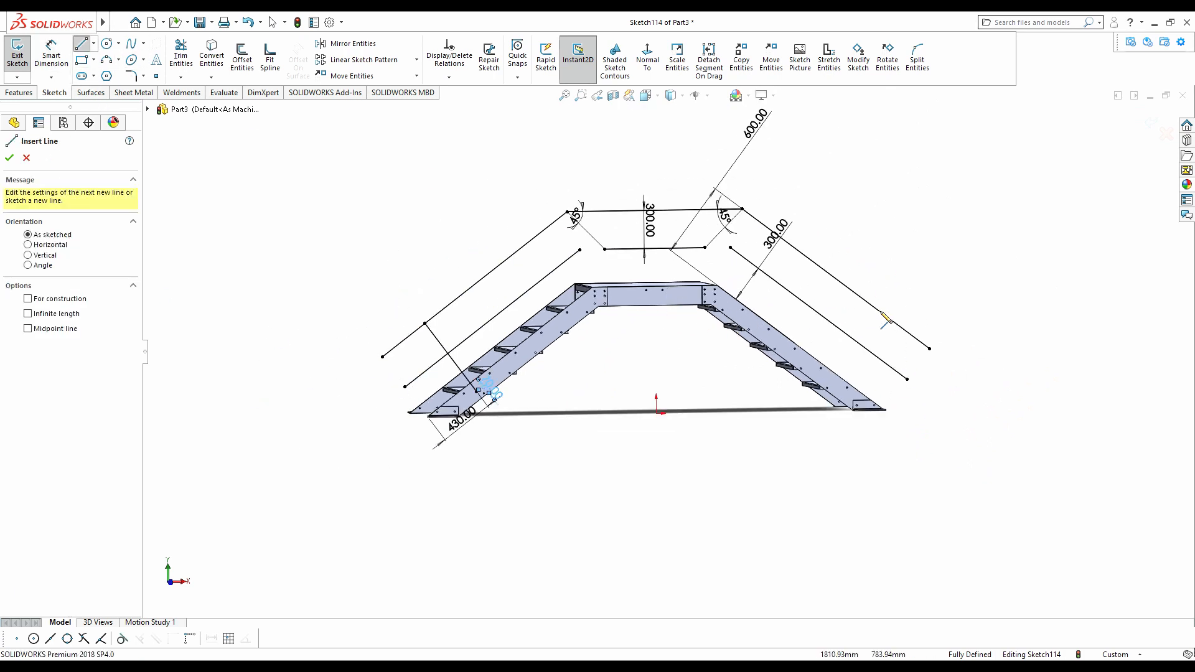
key("Escape")
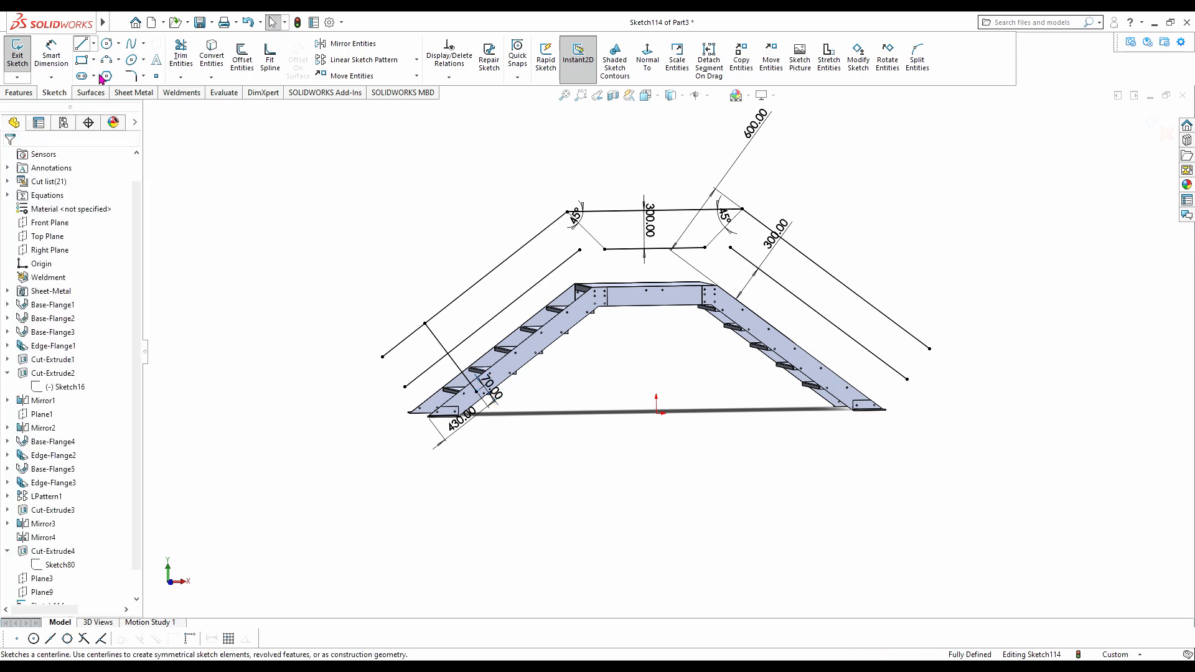
left_click(82, 43)
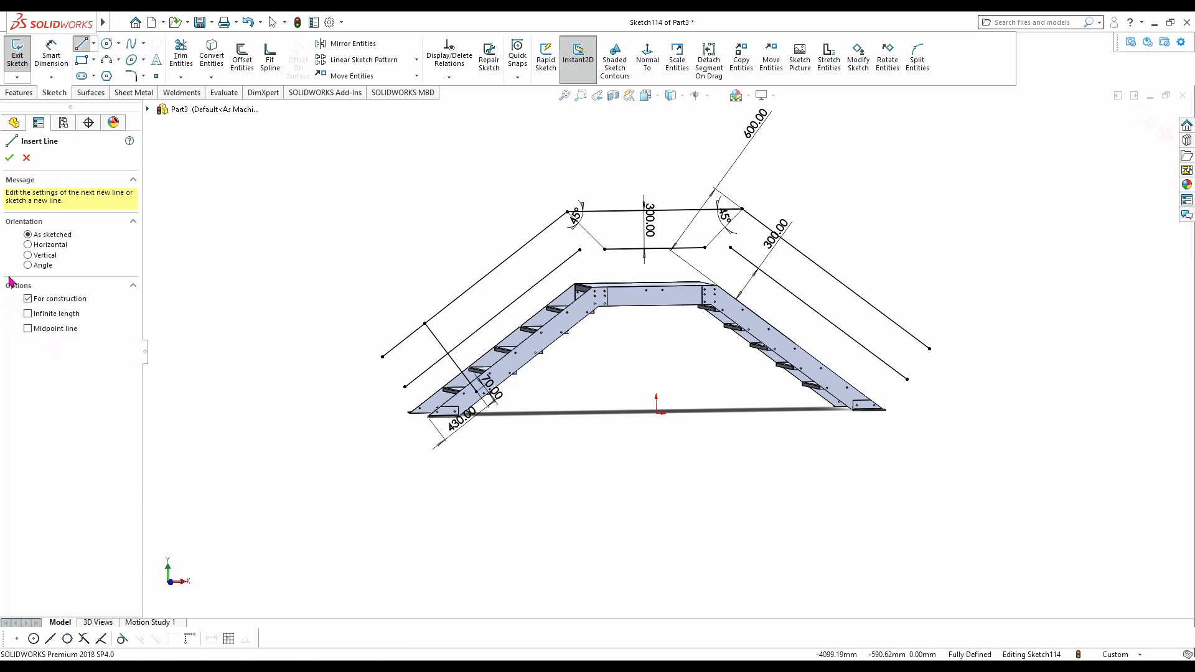
left_click(28, 256)
left_click(28, 315)
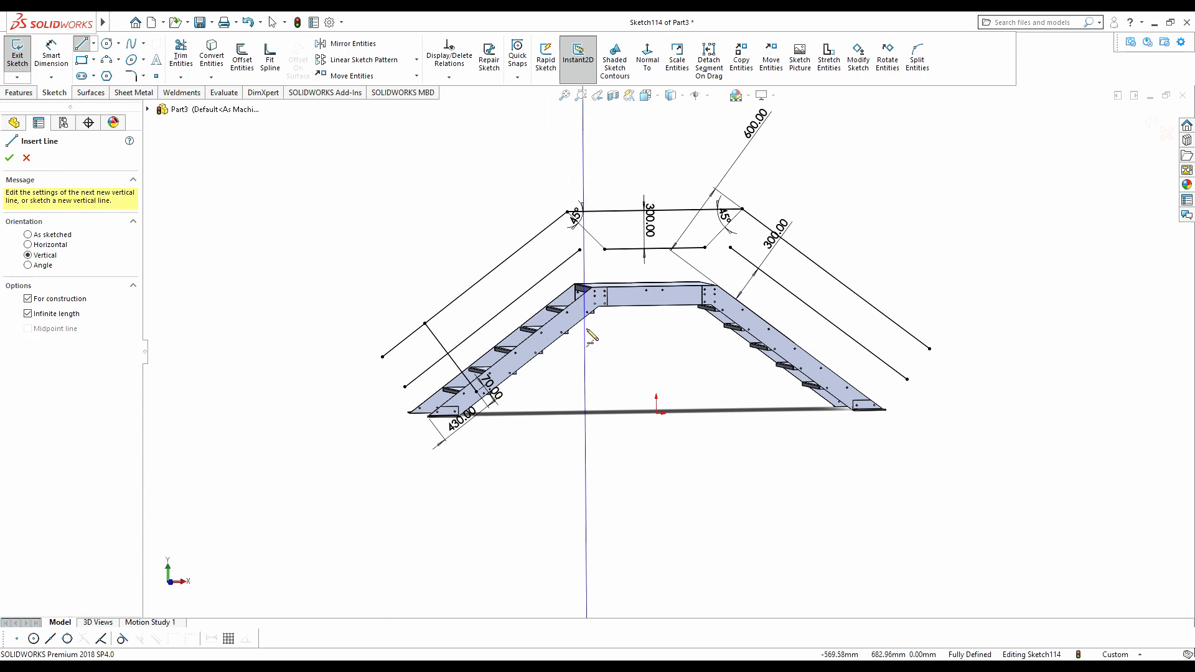
left_click(656, 413)
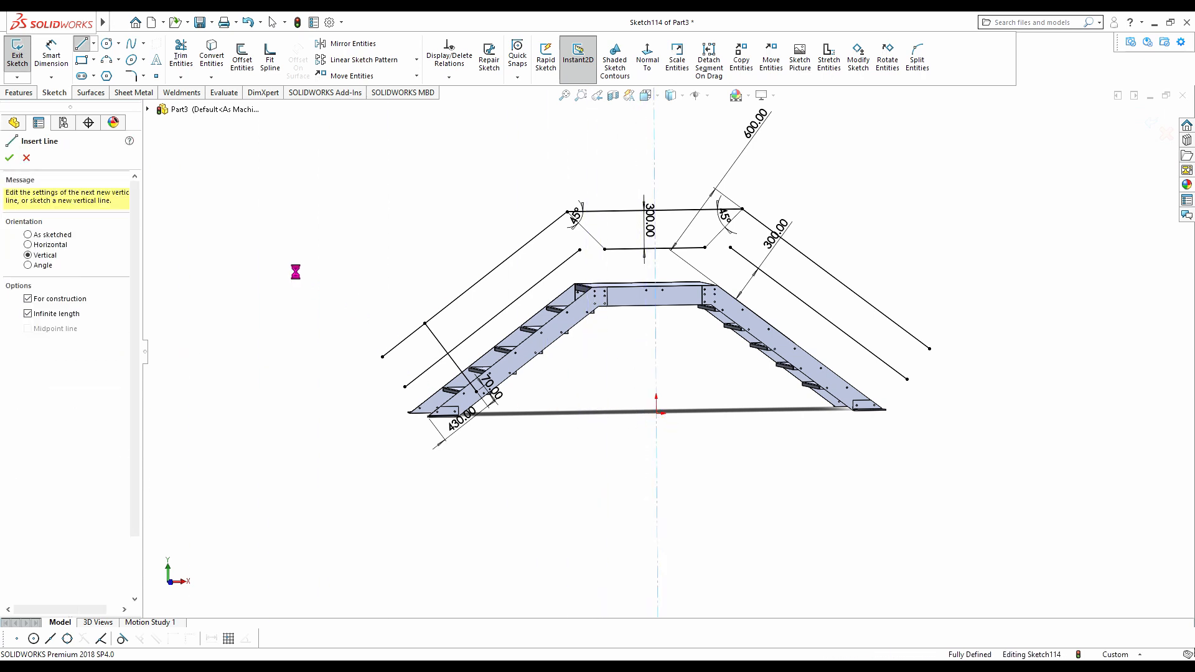
key("Escape")
- Mirror the left perpendicular line about the vertical construction line, keeping the original
left_click(353, 51)
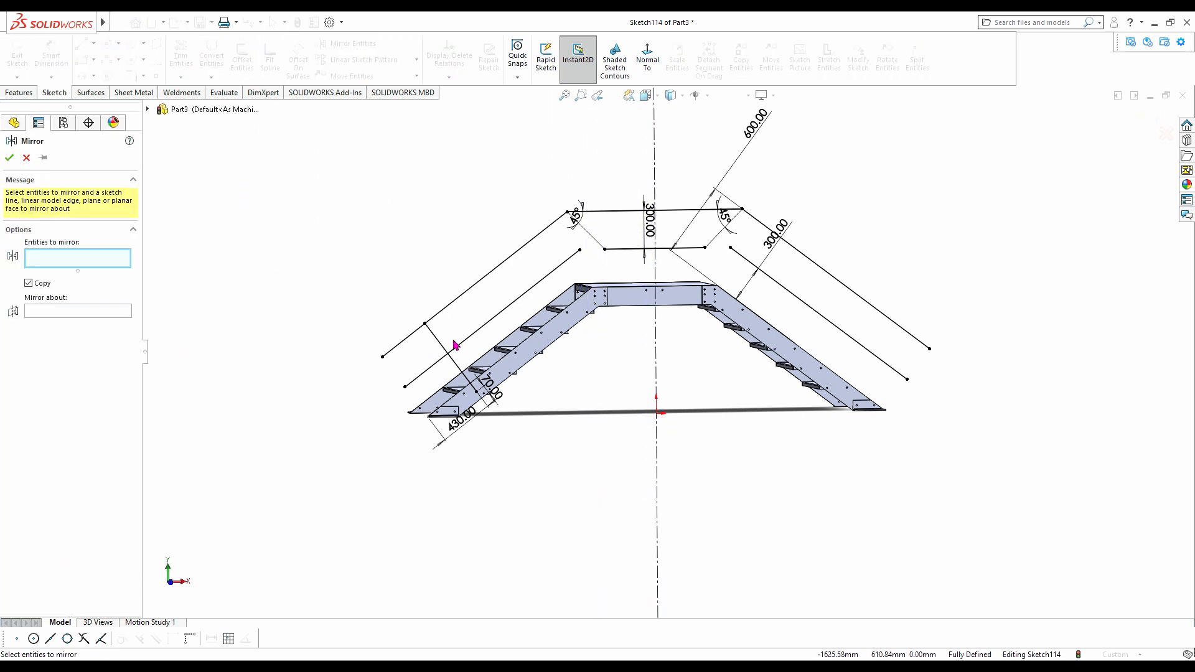
left_click(447, 351)
left_click(122, 314)
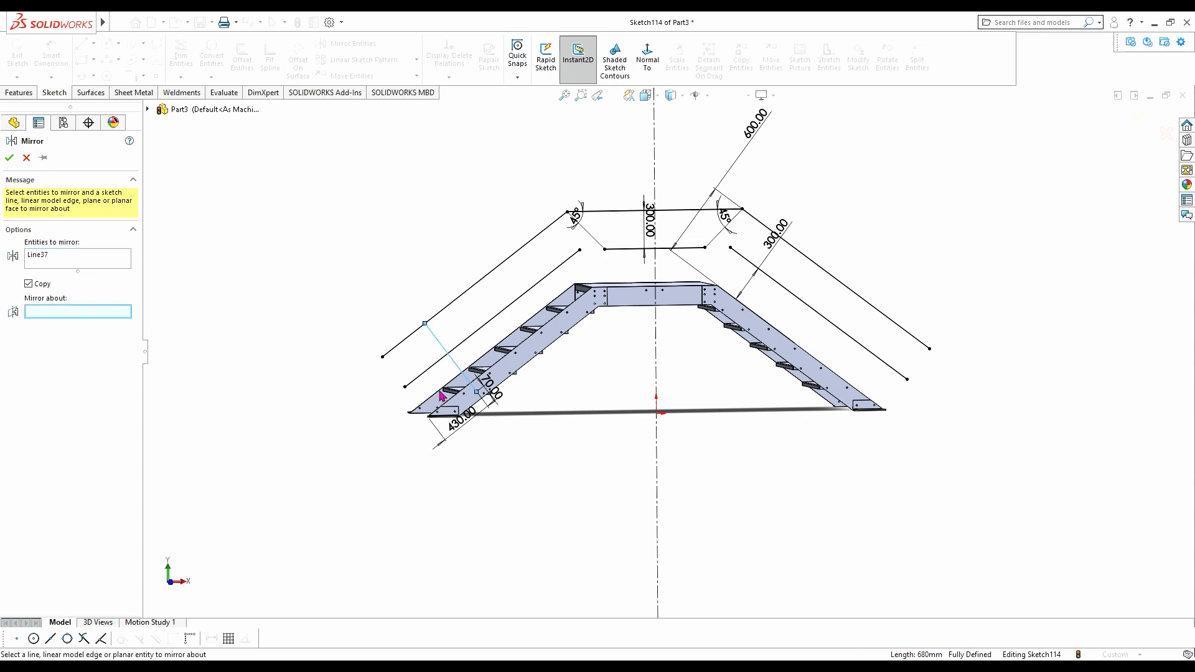
left_click(657, 444)
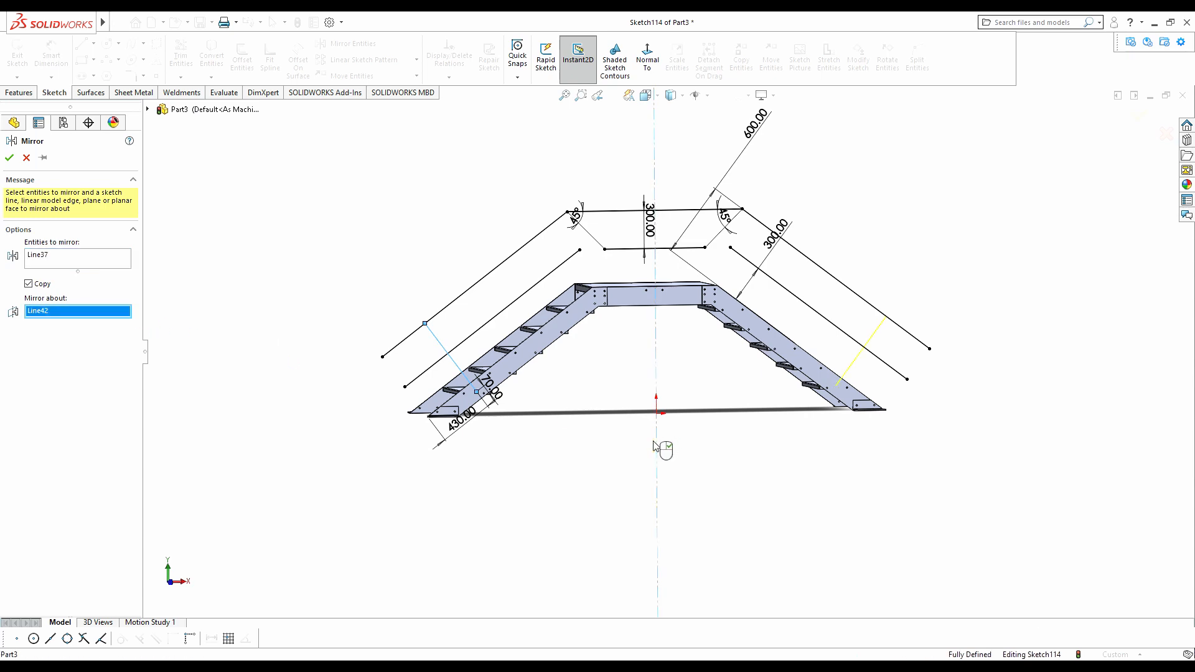
left_click(9, 158)
- Sketch a vertical line from the midpoint of the upper horizontal line down to the platform beam's face
middle_click_drag(621, 333, 614, 357)
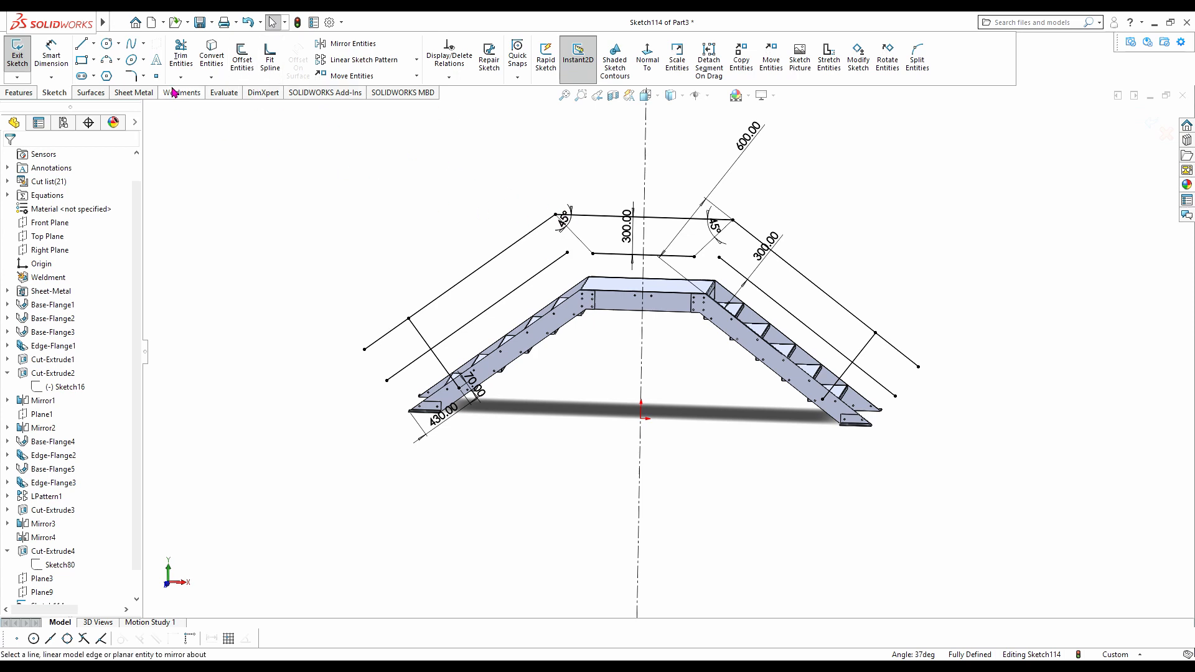
left_click(82, 45)
left_click(643, 217)
left_click(642, 301)
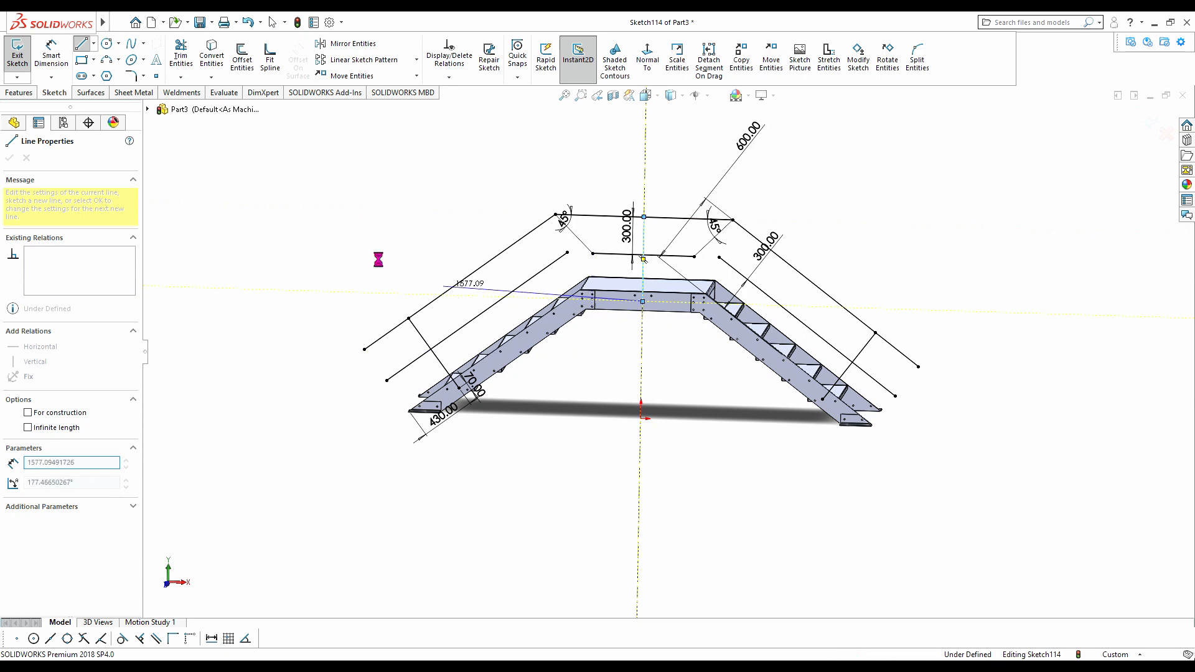
key("Escape")
- Extend the upper ends of both inner sloped lines to meet the 45° lines using Power trim
left_click(180, 56)
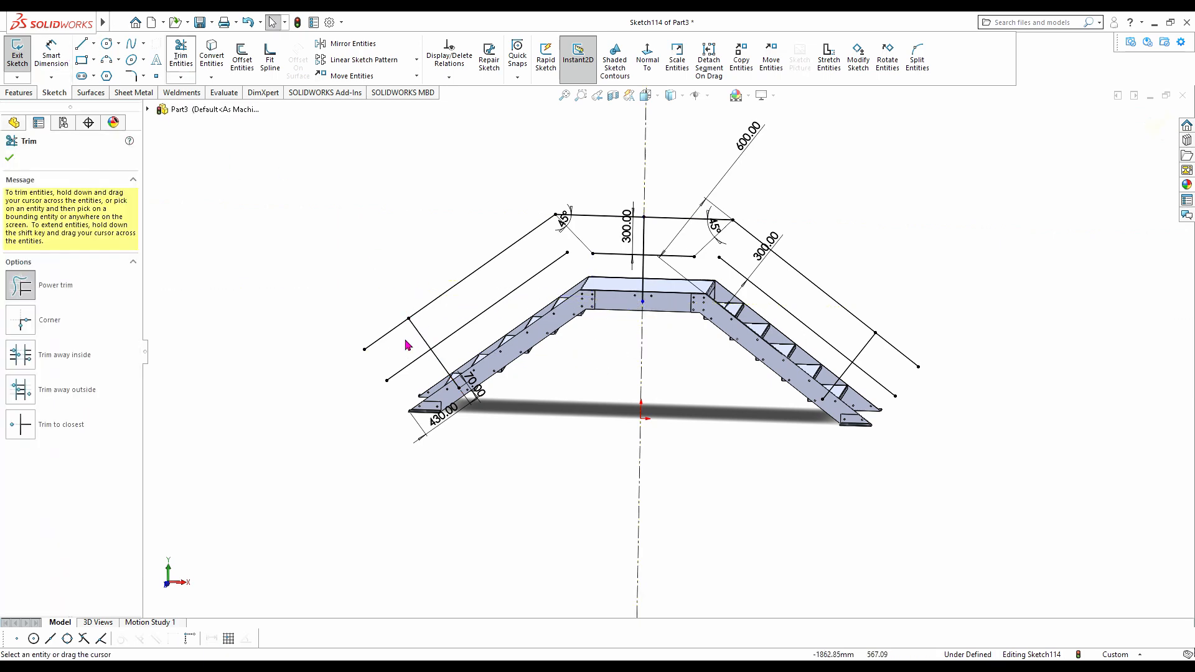
scroll(513, 266, "down", 4)
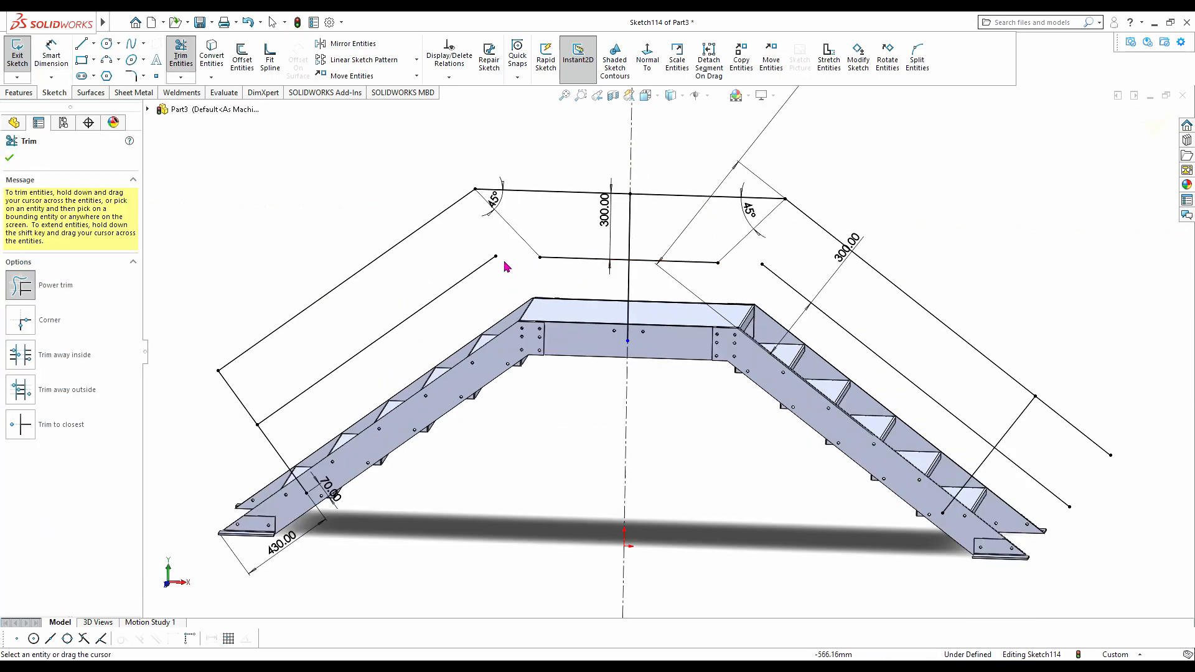
left_click_drag(495, 268, 555, 225, "shift")
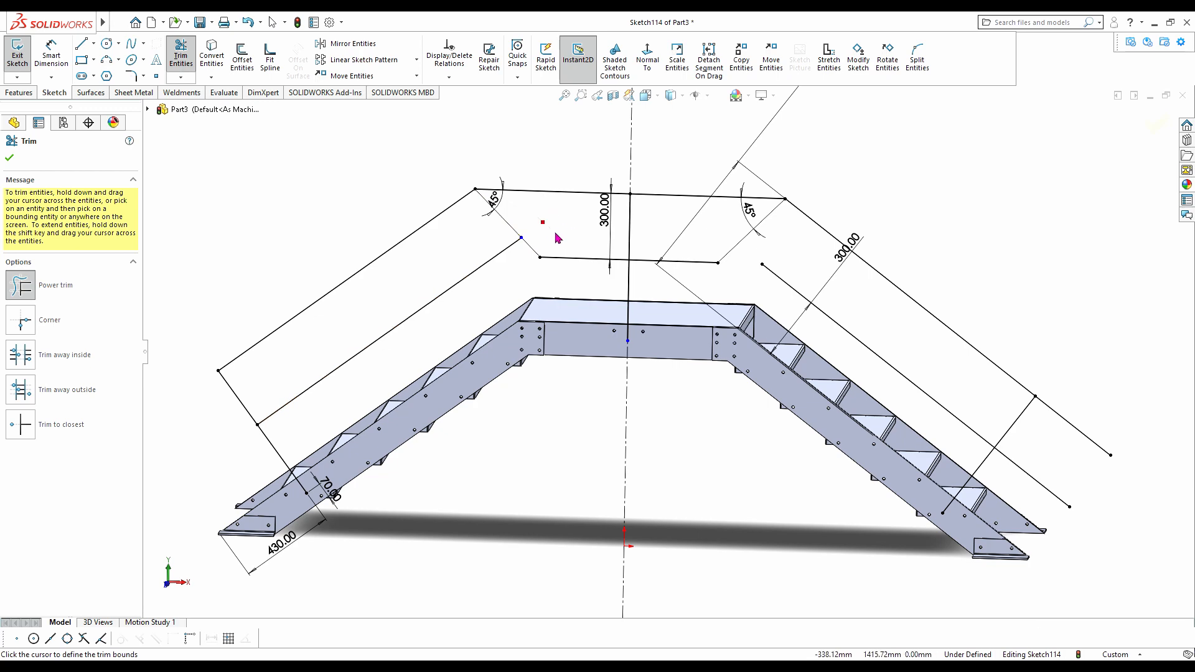
left_click_drag(765, 280, 721, 246, "shift")
scroll(635, 310, "down", 4)
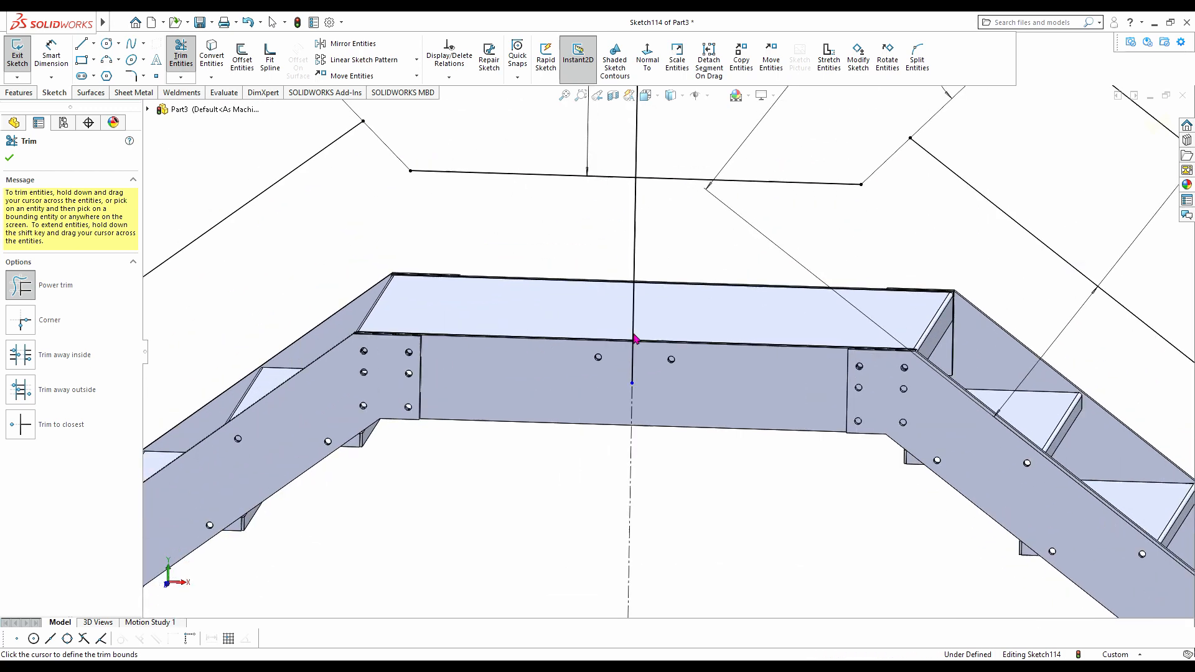
left_click(10, 158)
- Dimension the central vertical line's lower endpoint 70 mm from the lower edge of the platform beam
left_click(63, 56)
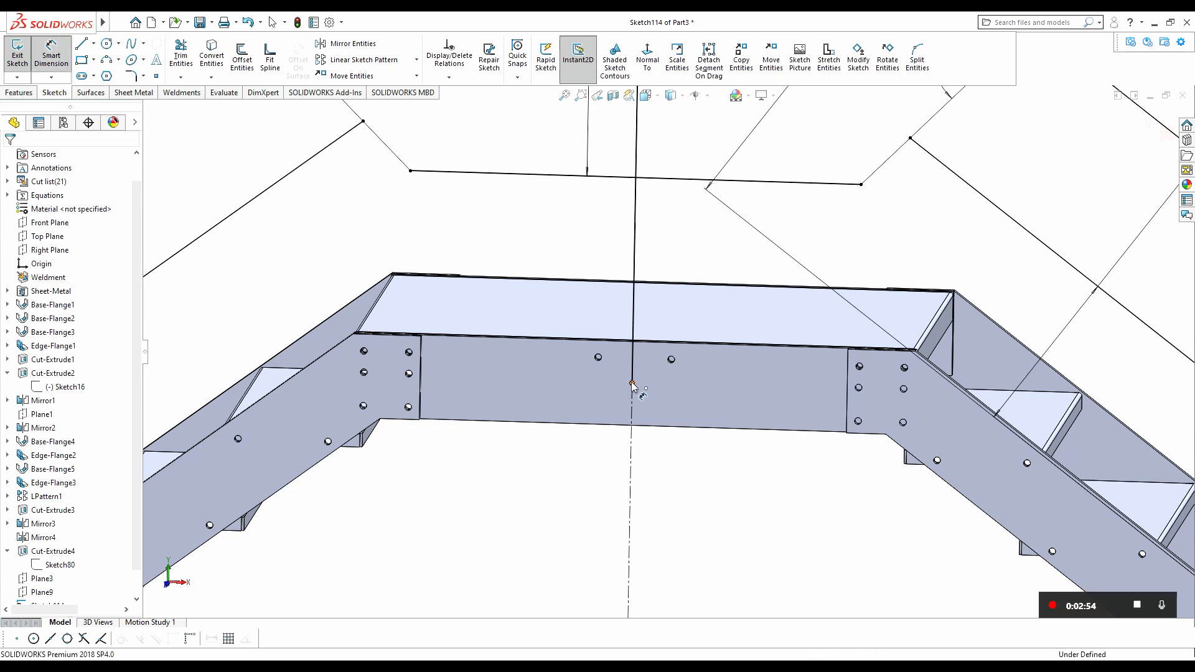
left_click(632, 382)
left_click(676, 427)
left_click(684, 408)
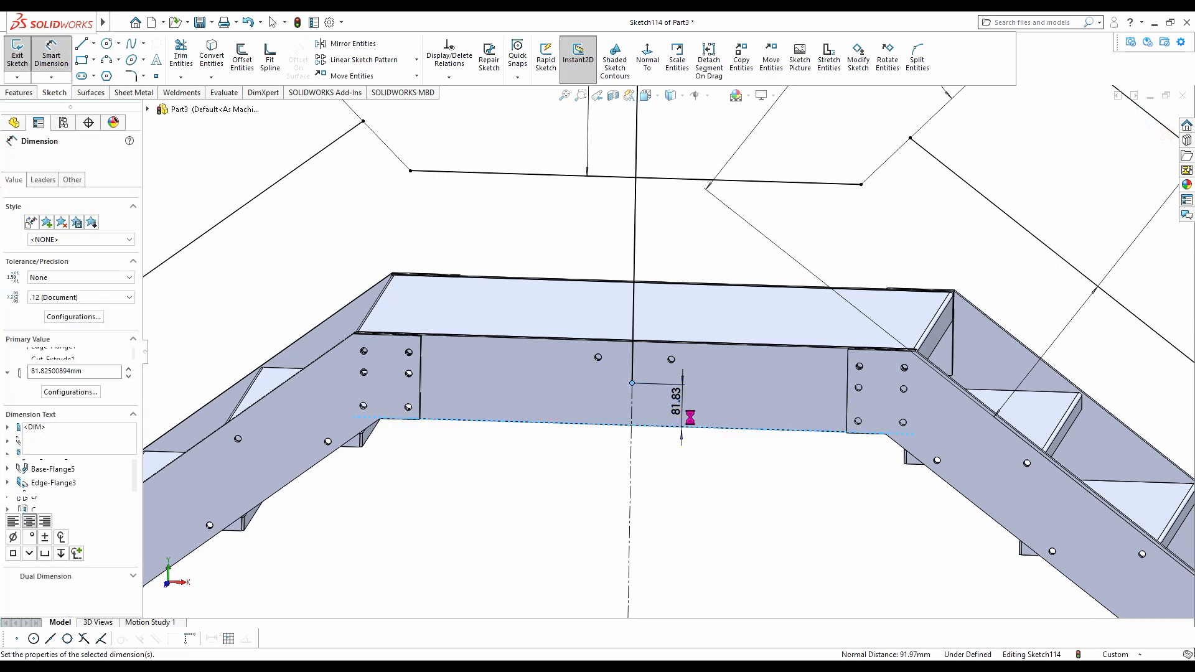
type("70")
key("Return")
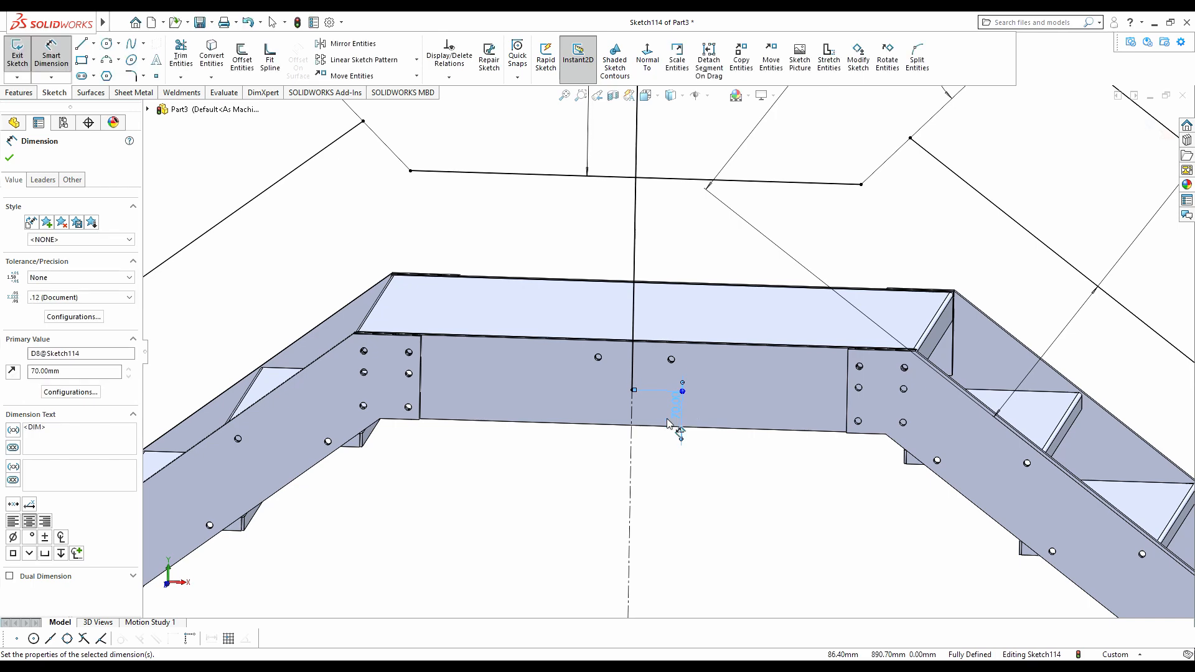
scroll(649, 339, "up", 4)
mouse_move(648, 346)
middle_mouse_down()
mouse_move(689, 327)
mouse_move(705, 336)
middle_mouse_up()
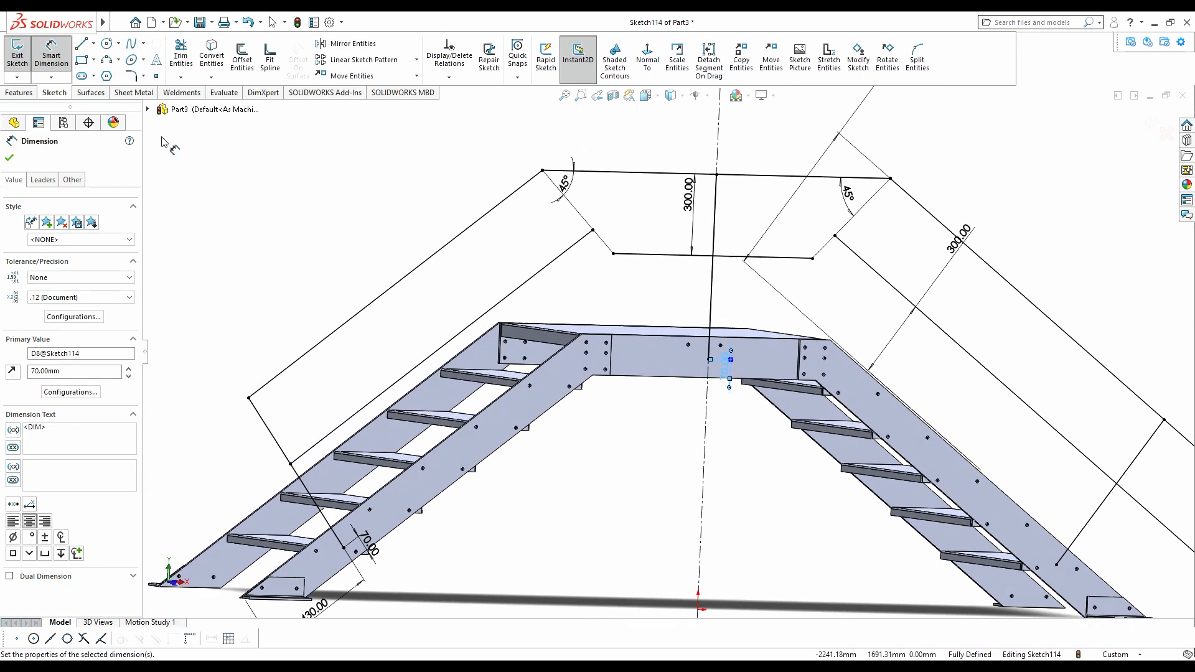
- Trim the overhanging ends of the two right sloped lines beyond the right perpendicular line
left_click(138, 75)
scroll(410, 448, "up", 3)
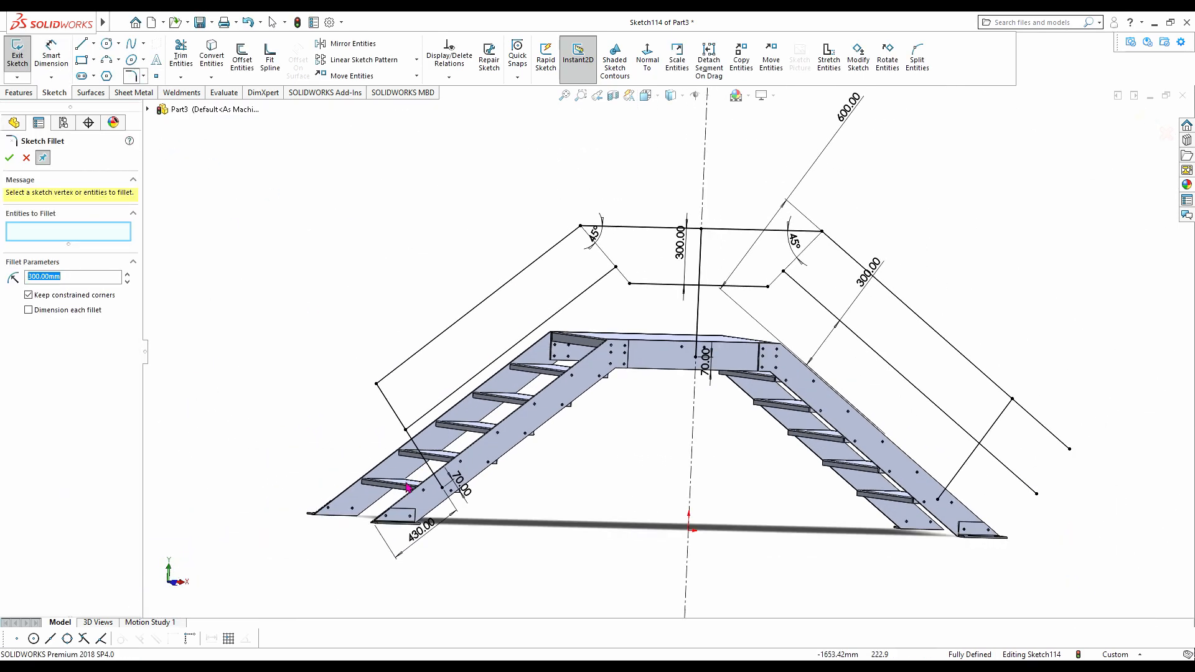
middle_click_drag(418, 459, 401, 448)
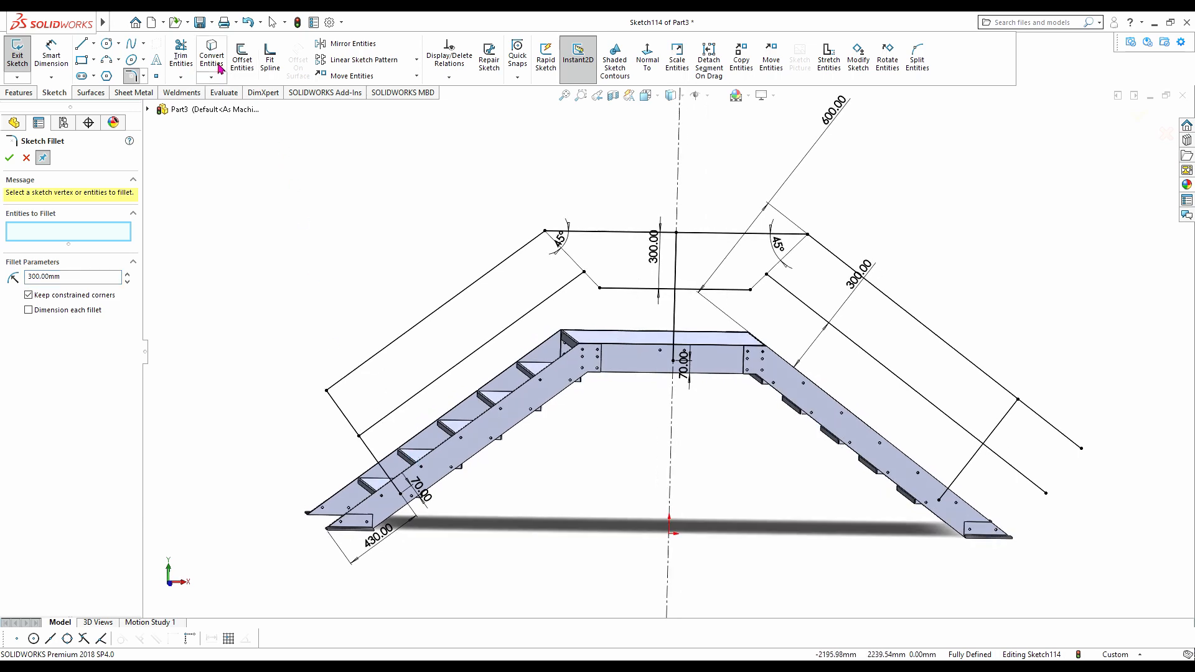
left_click(179, 50)
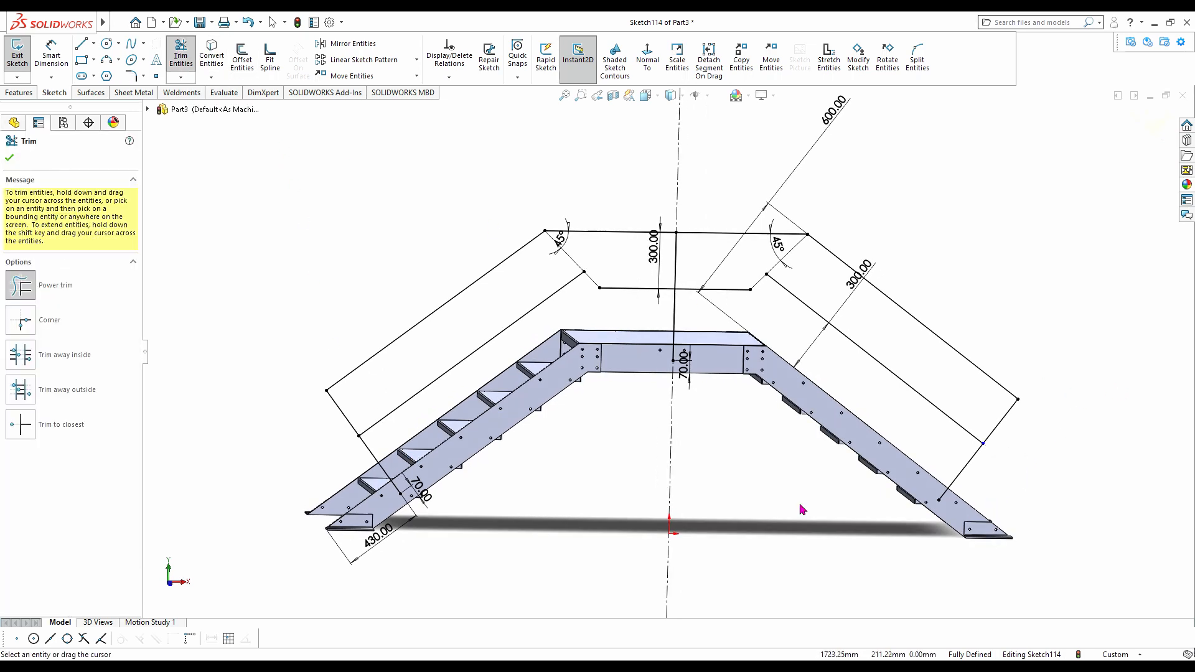
- Fillet the outer end corners of both sloped handrail lines and both corners of the lower horizontal line with a 200 mm radius
left_click(130, 76)
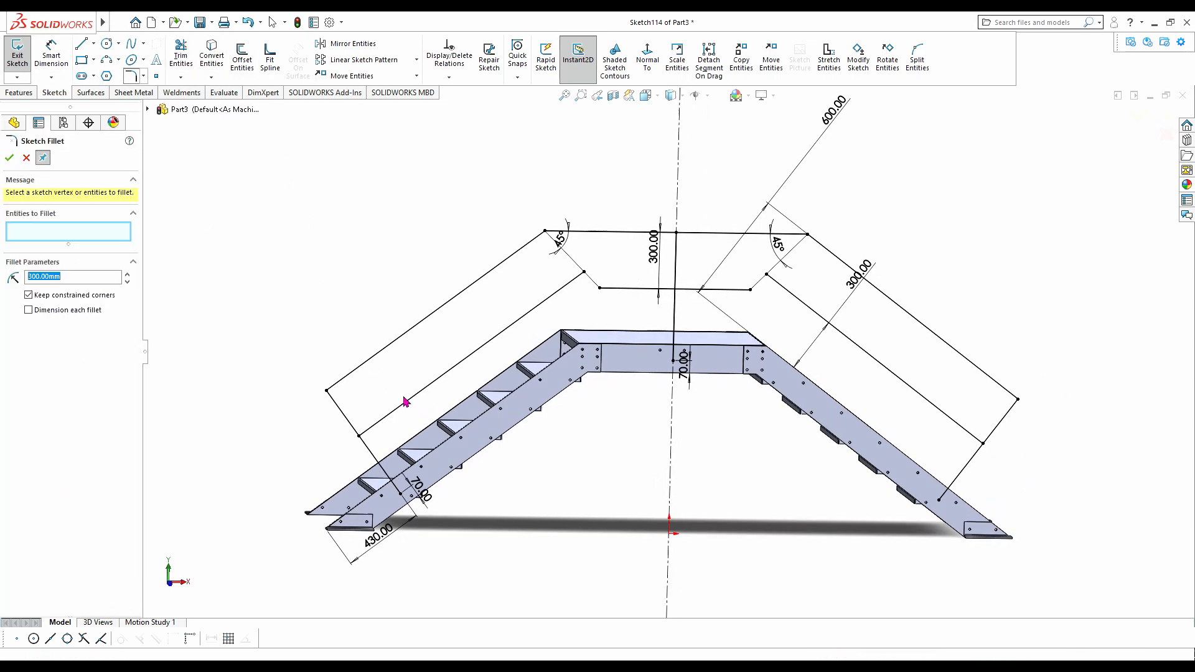
left_click(326, 391)
left_click(1017, 398)
left_click(751, 290)
left_click(601, 289)
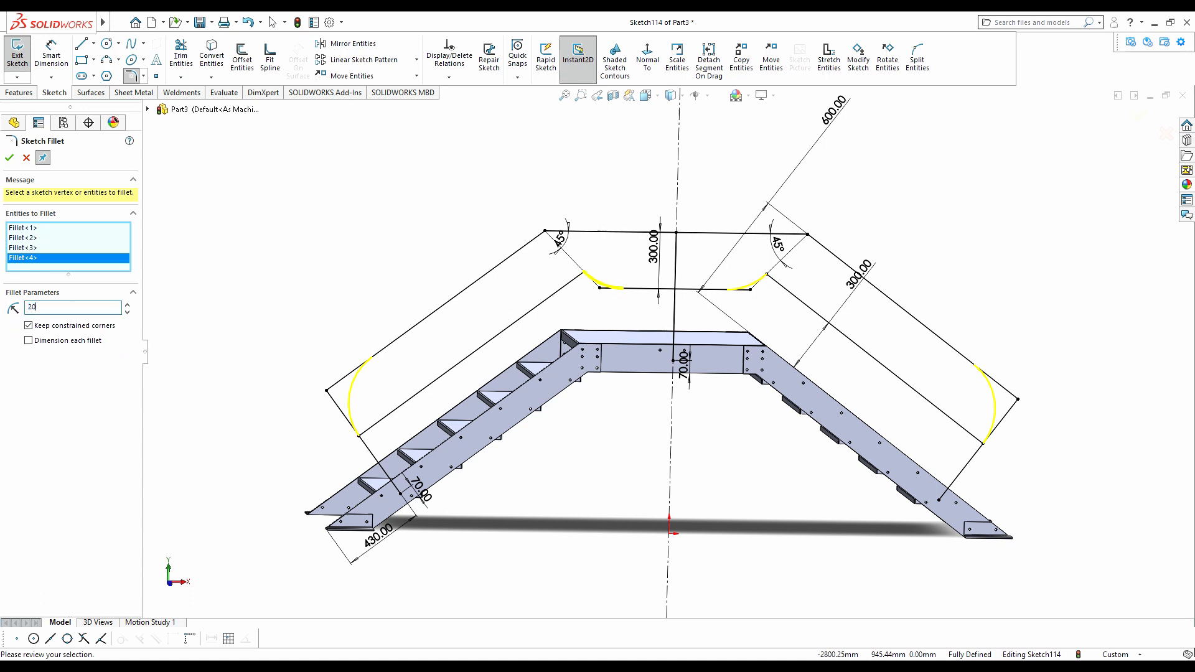
key("Return")
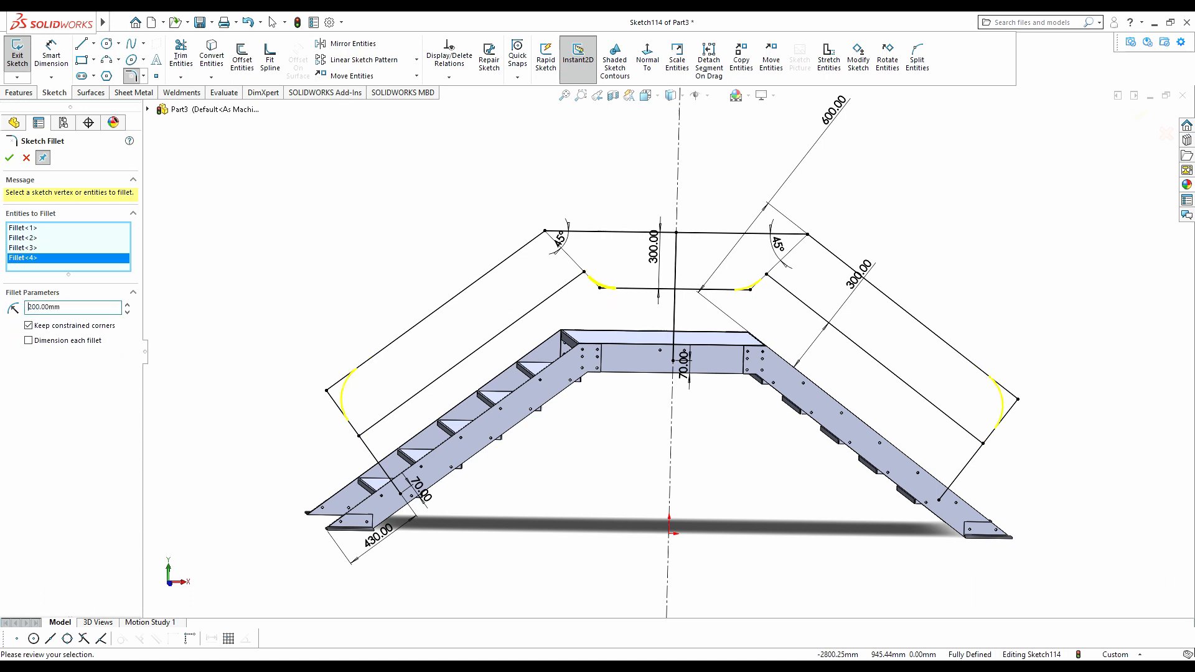
left_click(10, 159)
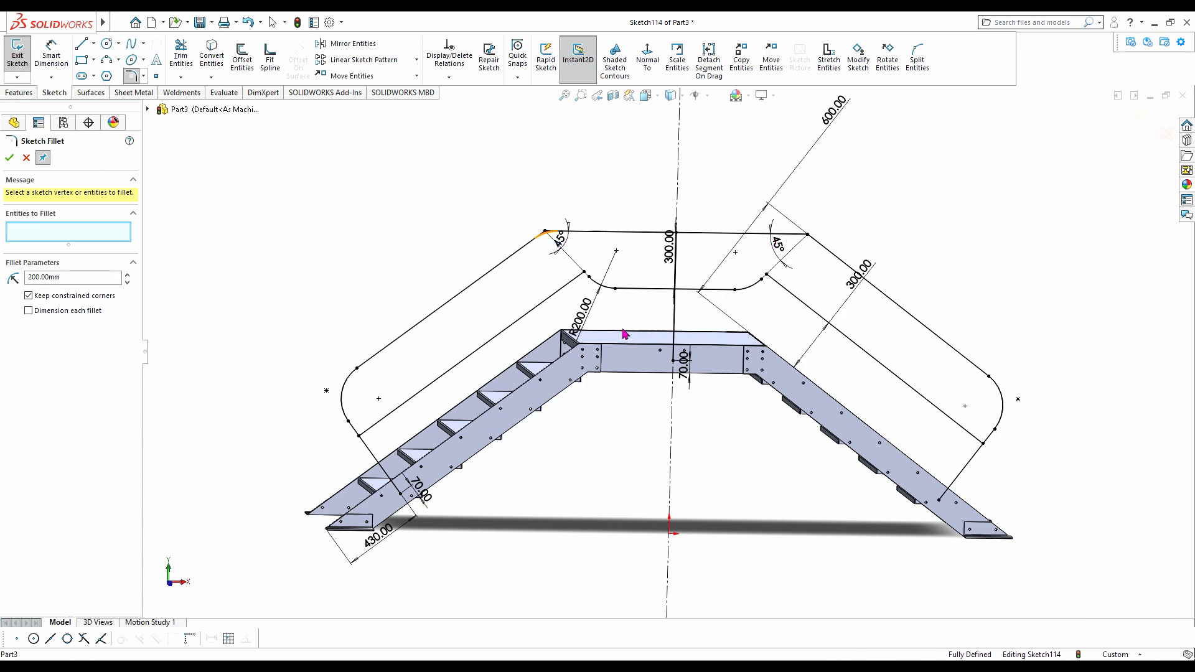
- Fillet the two upper corners where the top horizontal line meets the sloped handrail lines with a 300 mm radius
left_click(808, 235)
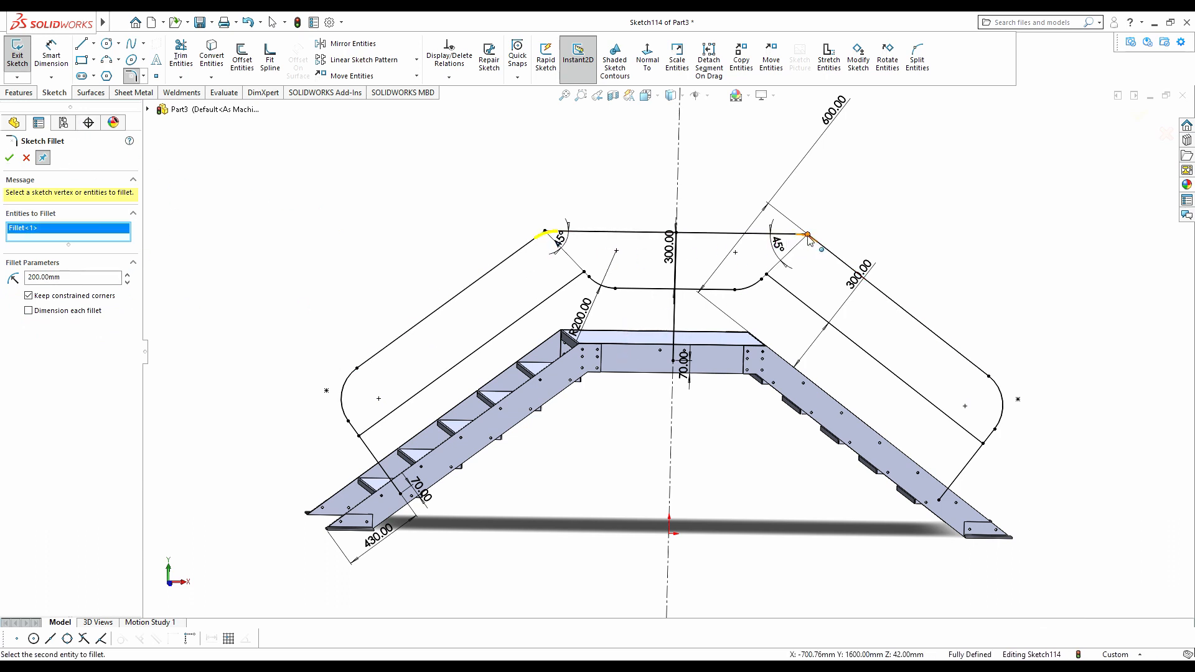
left_click(807, 236)
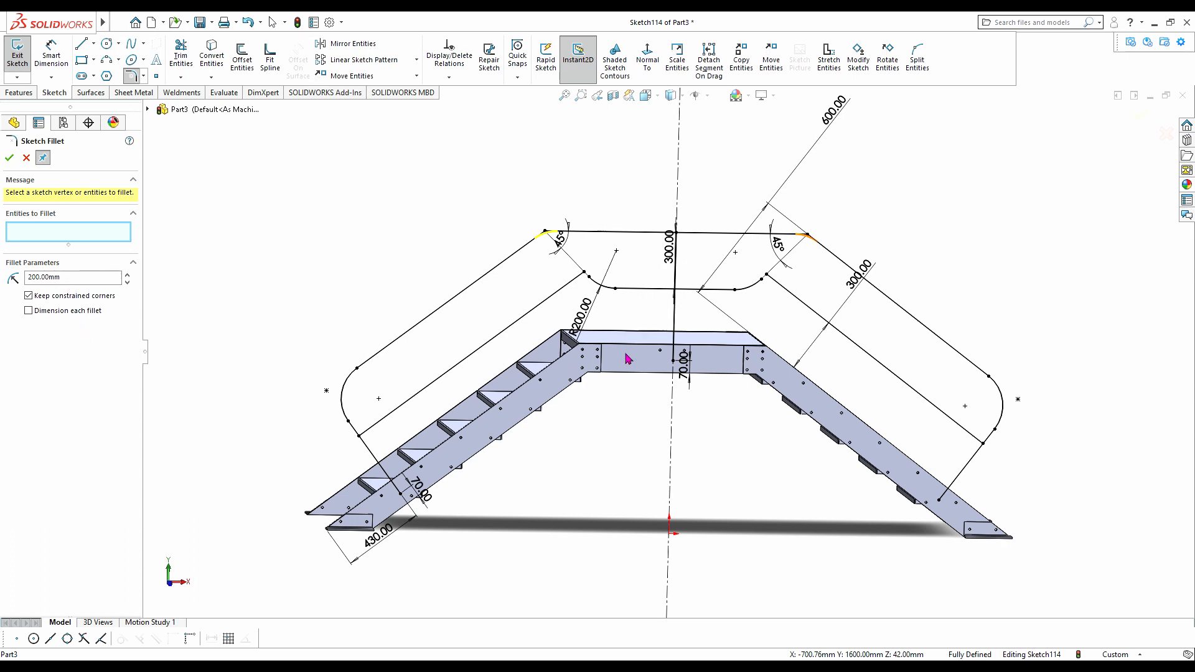
left_click_drag(105, 291, 1, 294)
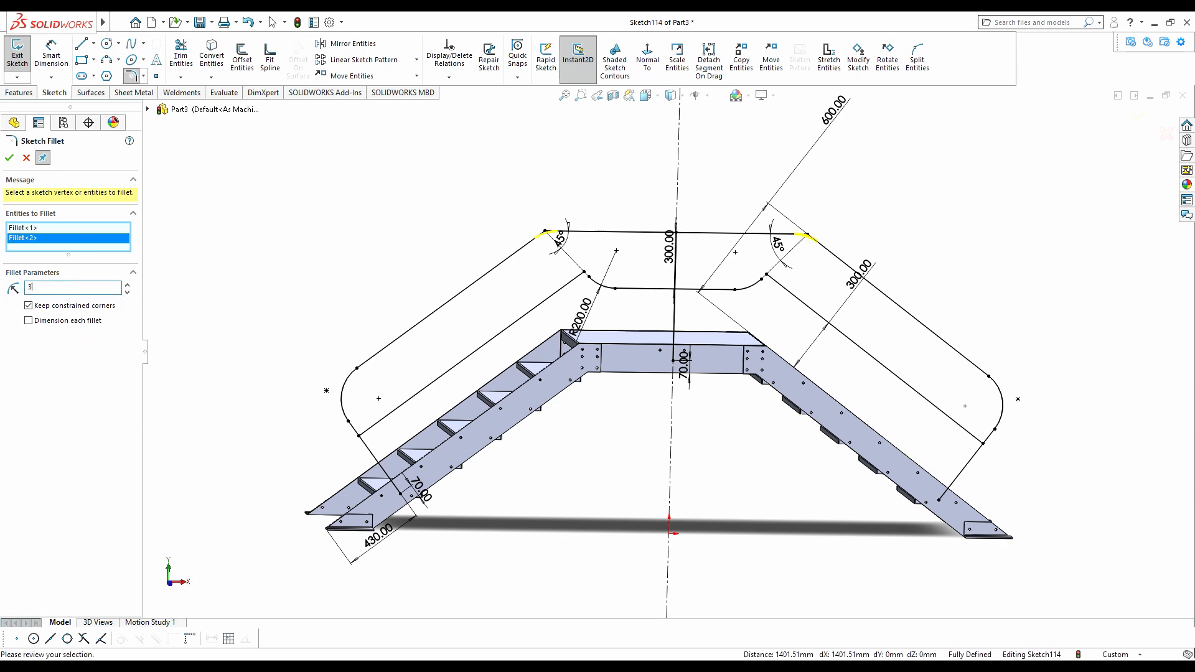
left_click(9, 158)
scroll(644, 376, "up", 2)
middle_click_drag(622, 398, 599, 388)
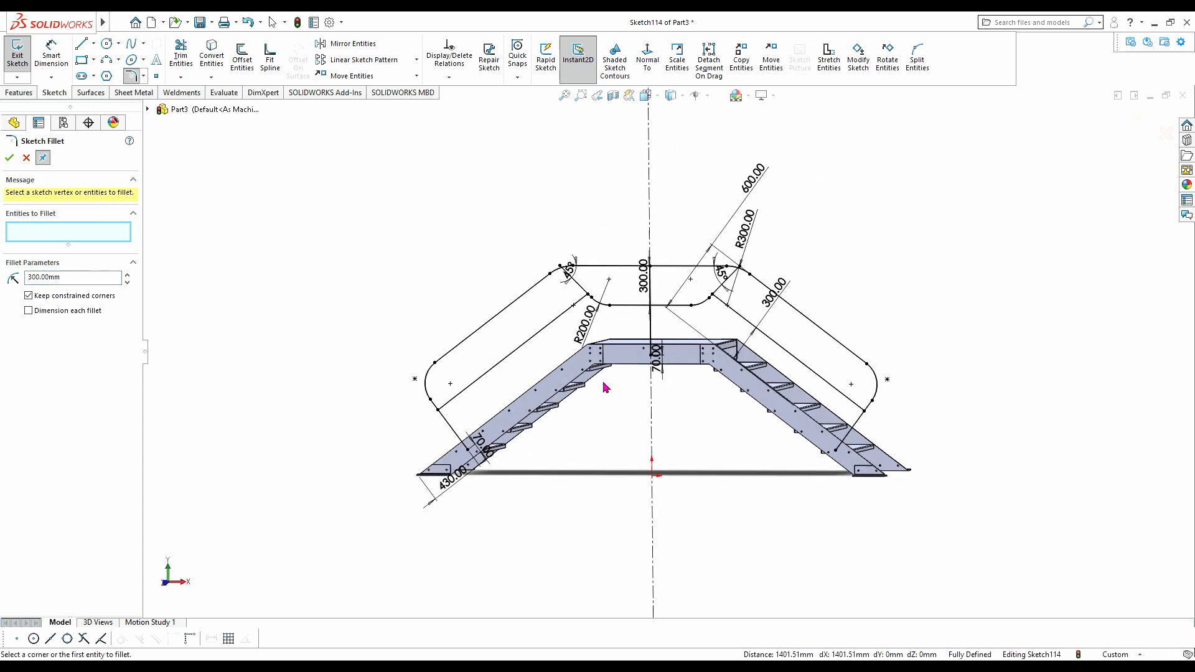
scroll(697, 310, "down", 2)
scroll(806, 259, "down", 5)
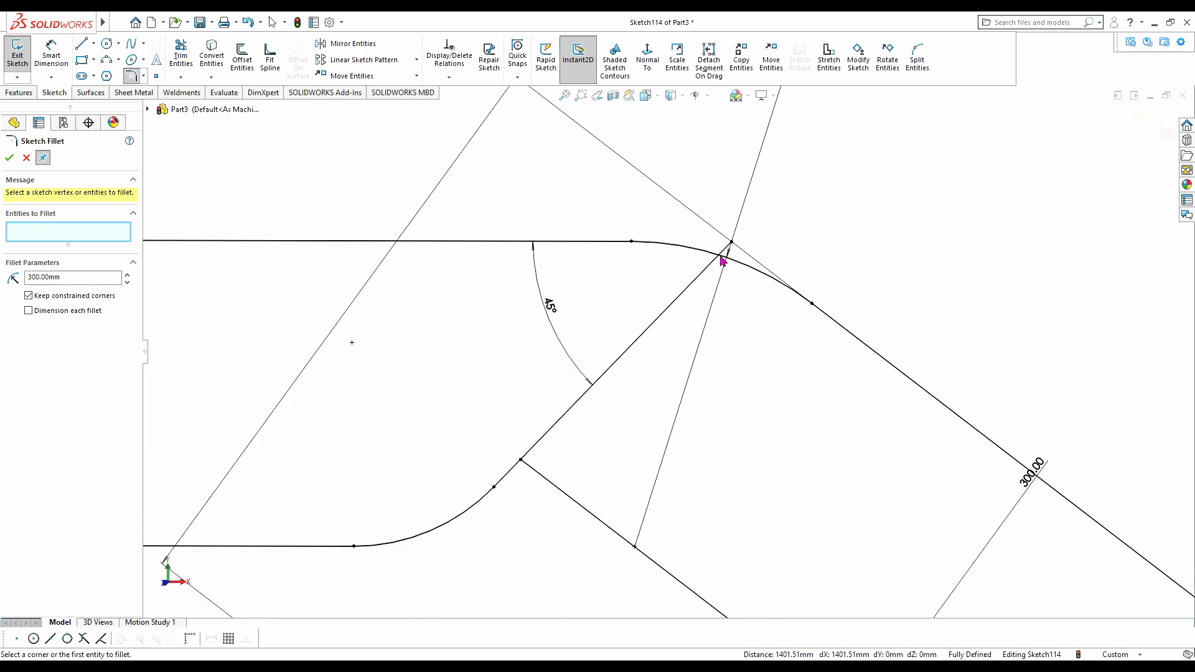
scroll(528, 484, "up", 10)
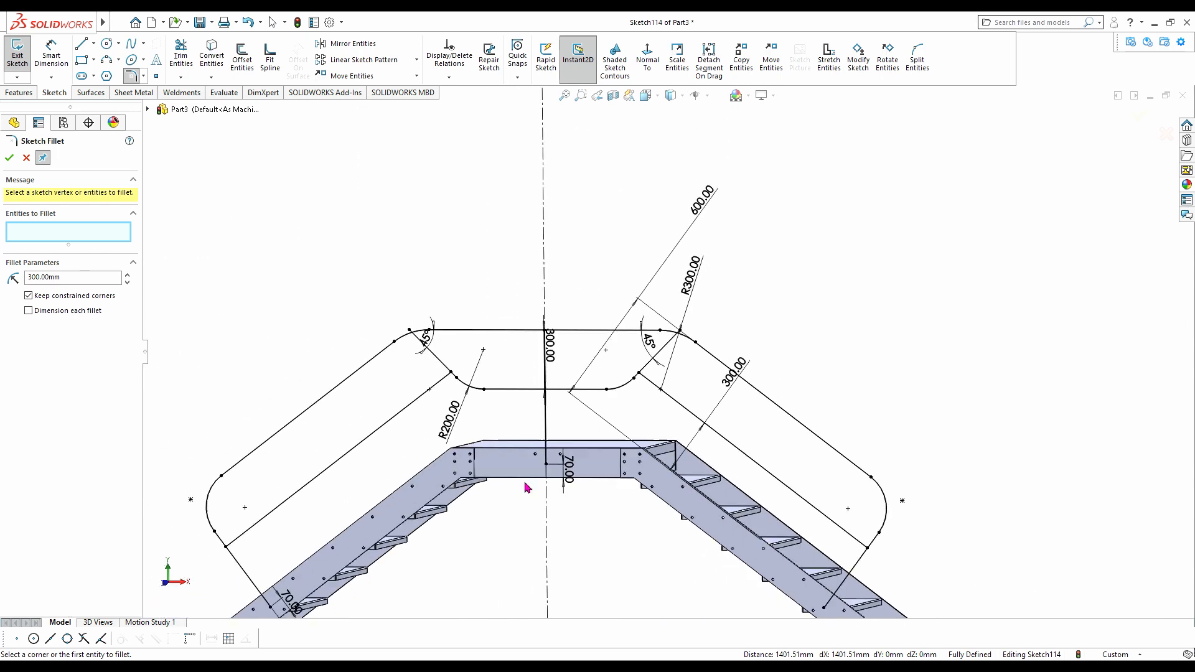
left_click(9, 158)
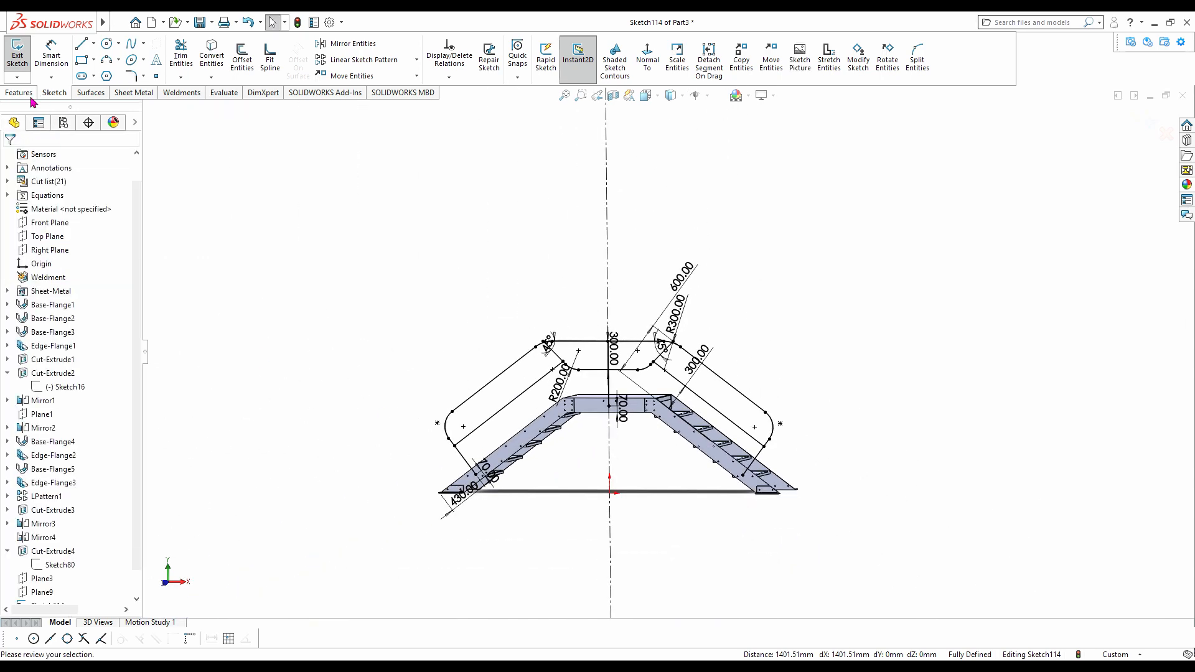
- Exit the side railing sketch, keeping its changes
left_click(134, 93)
left_click(187, 94)
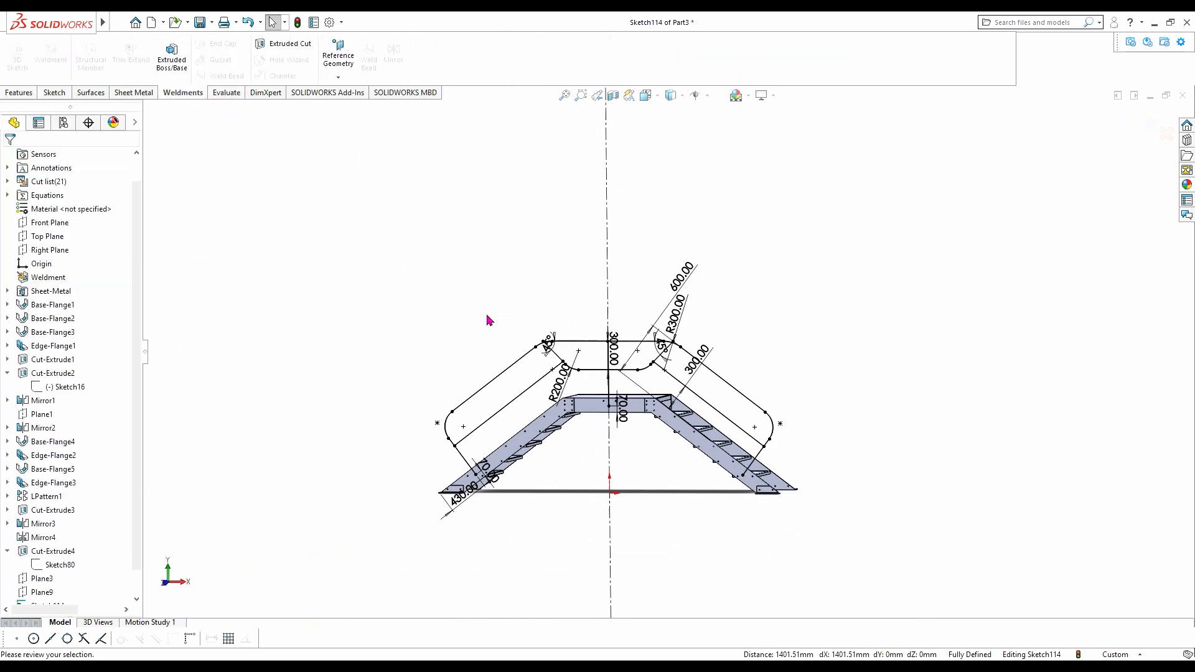
scroll(665, 467, "down", 2)
middle_click_drag(671, 467, 702, 479)
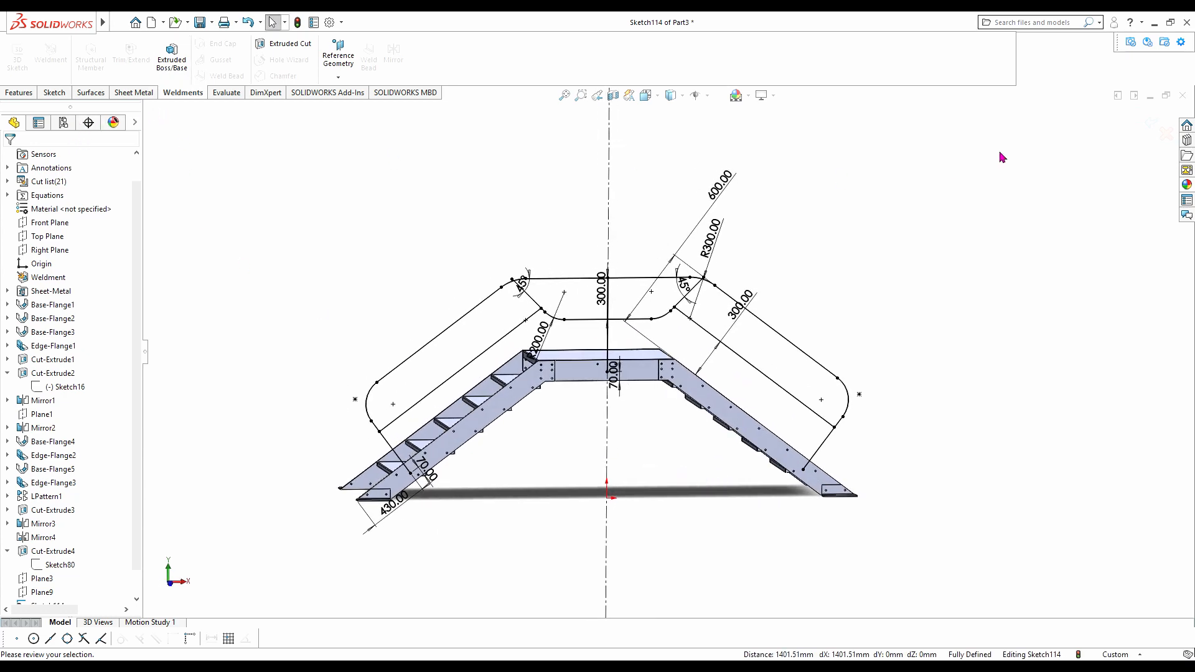
left_click(1133, 121)
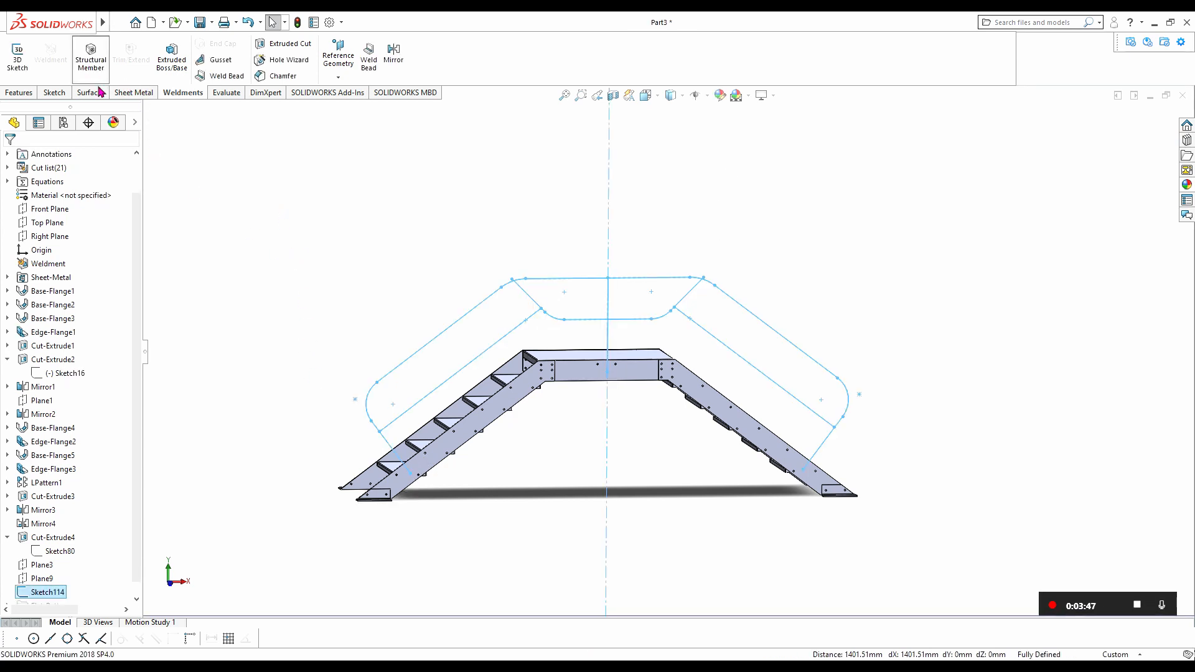
- Create an ansi inch Pipe (standard, S40) structural member, size P1.25, along the outer handrail path from the left stringer to the right stringer
left_click(91, 59)
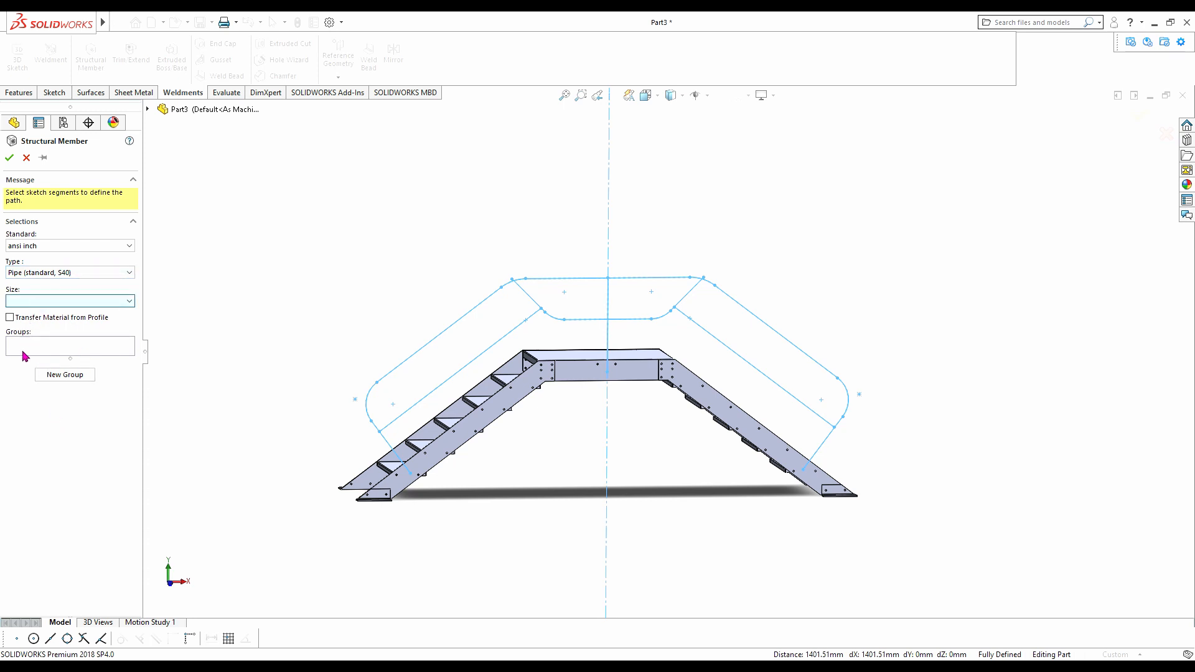
scroll(372, 483, "down", 3)
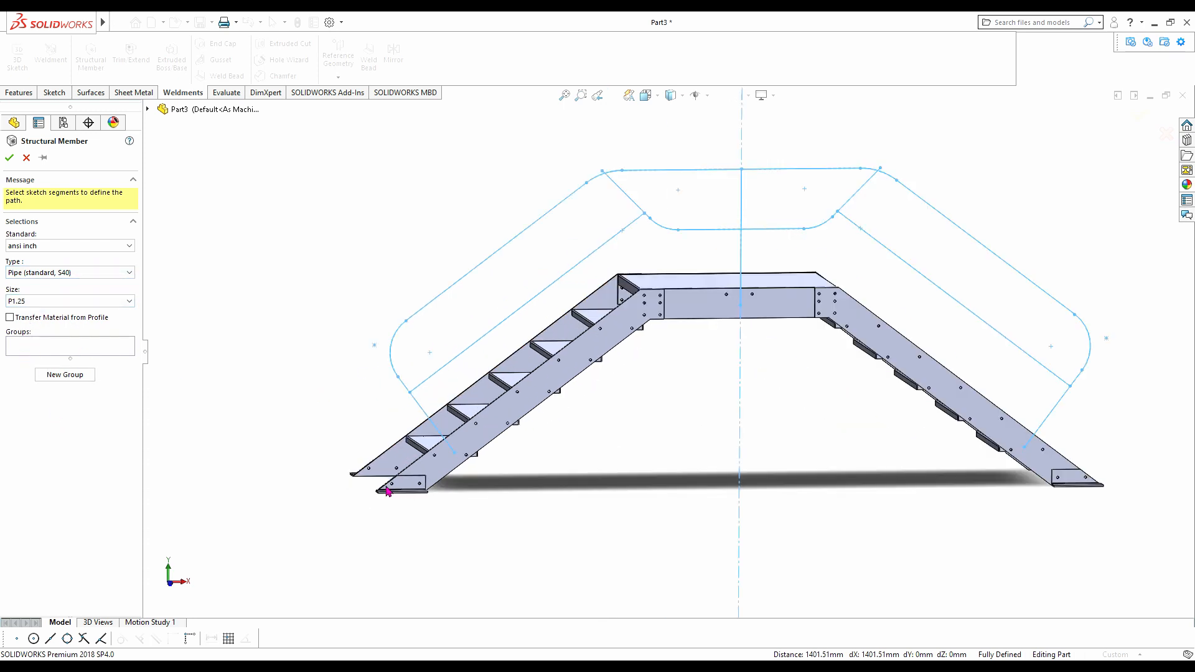
left_click(471, 426)
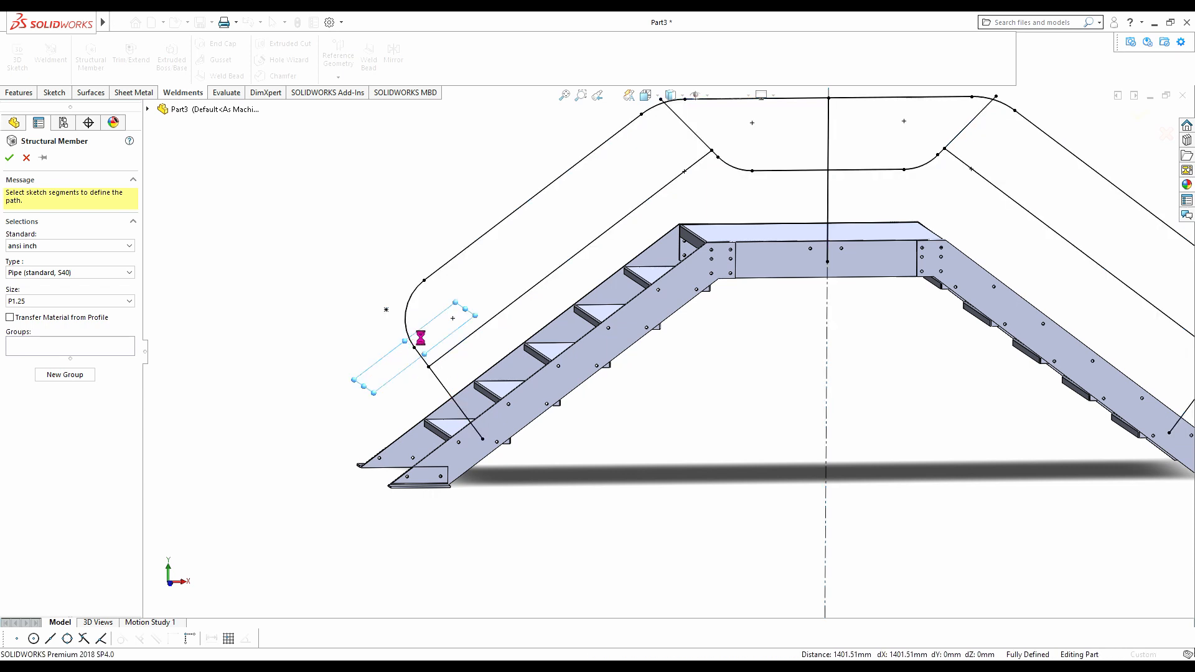
left_click(408, 334)
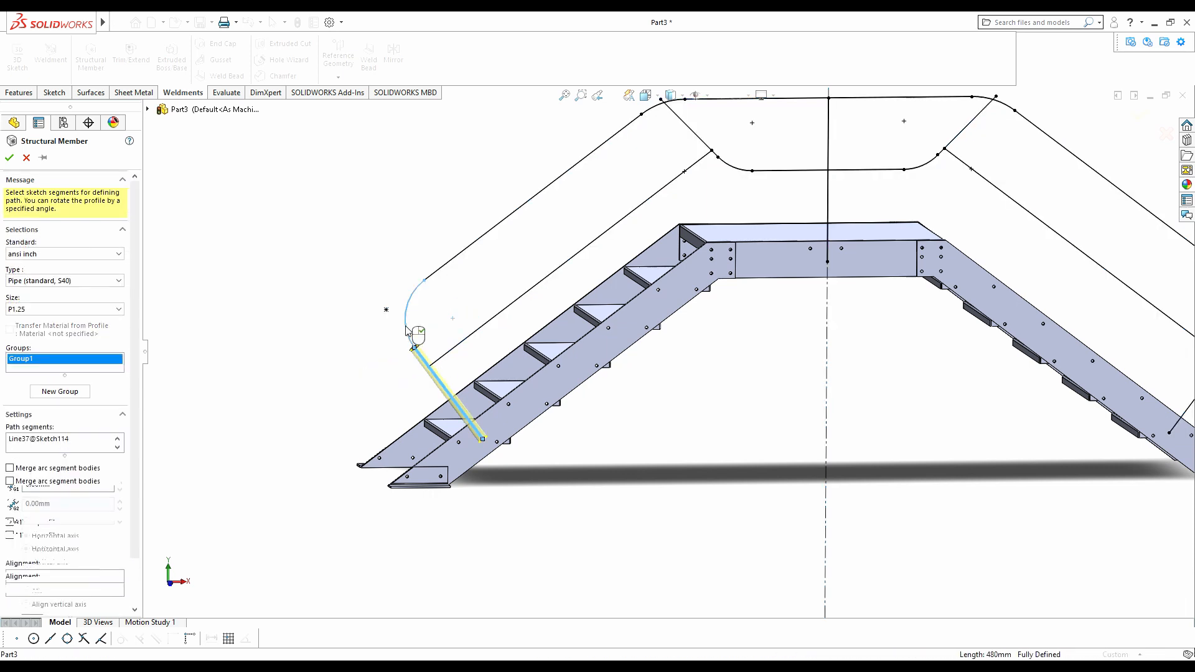
left_click(446, 265)
scroll(745, 261, "up", 3)
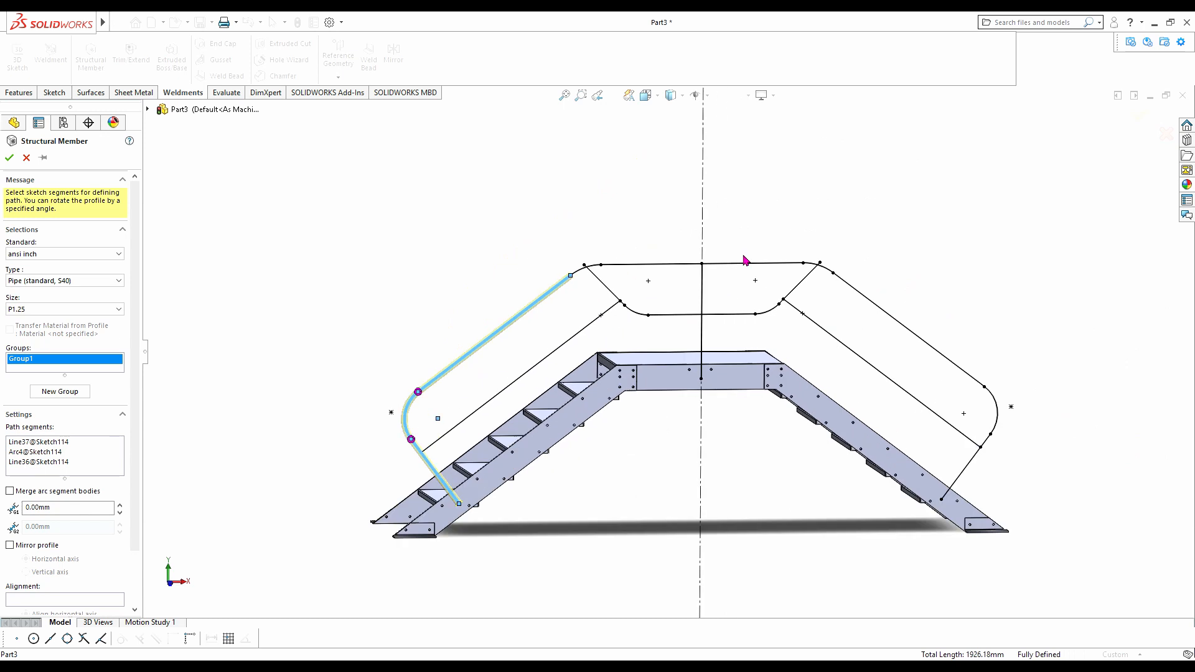
left_click(596, 268)
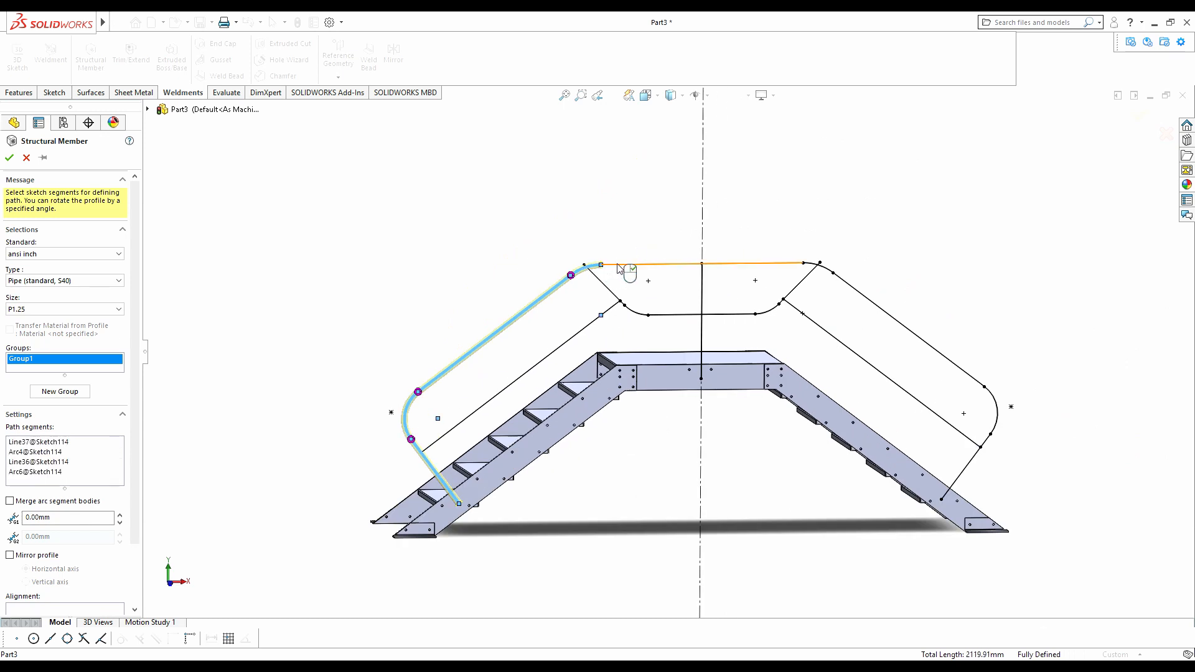
left_click(623, 265)
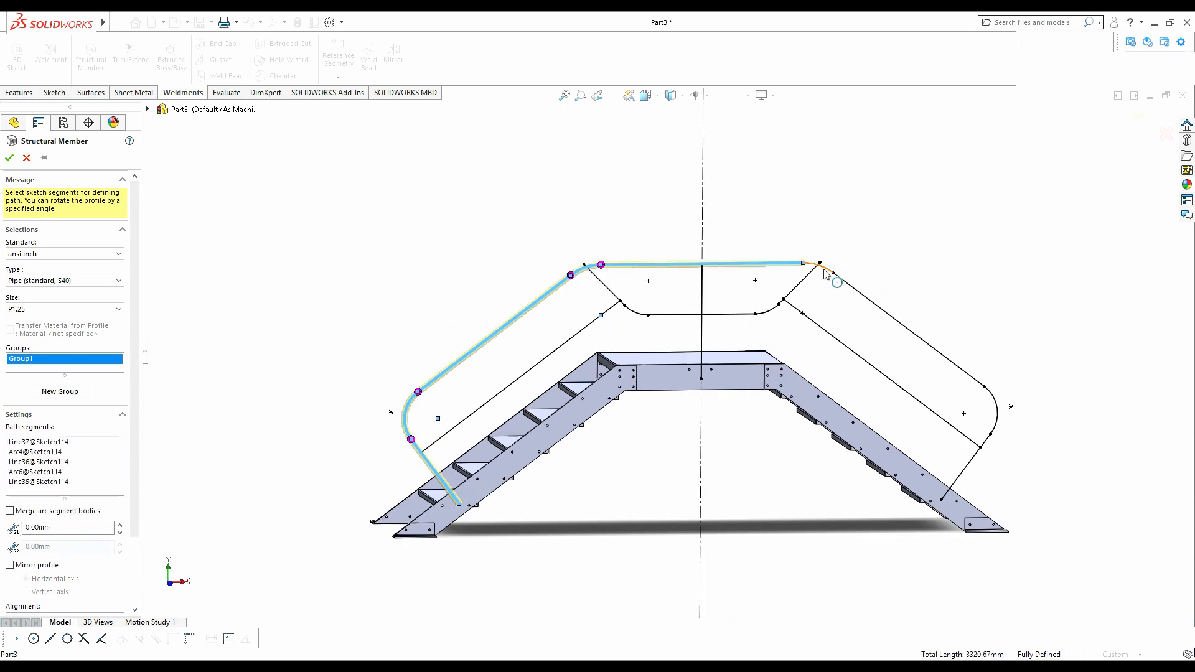
left_click(827, 269)
left_click(843, 279)
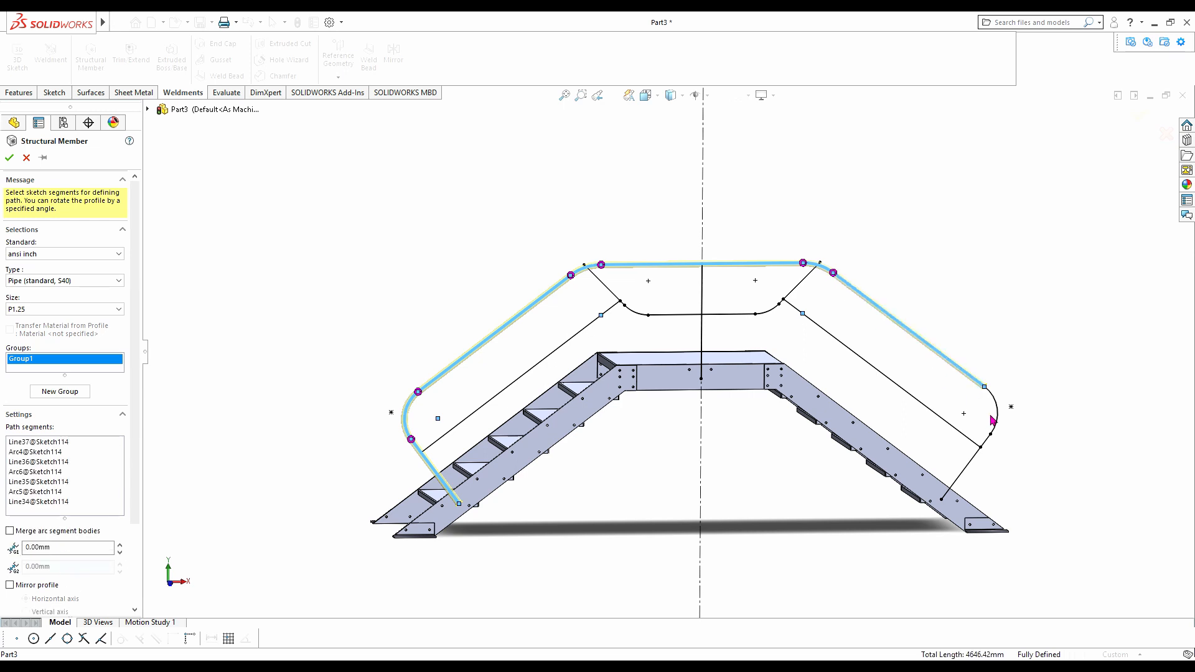
left_click(995, 428)
left_click(969, 463)
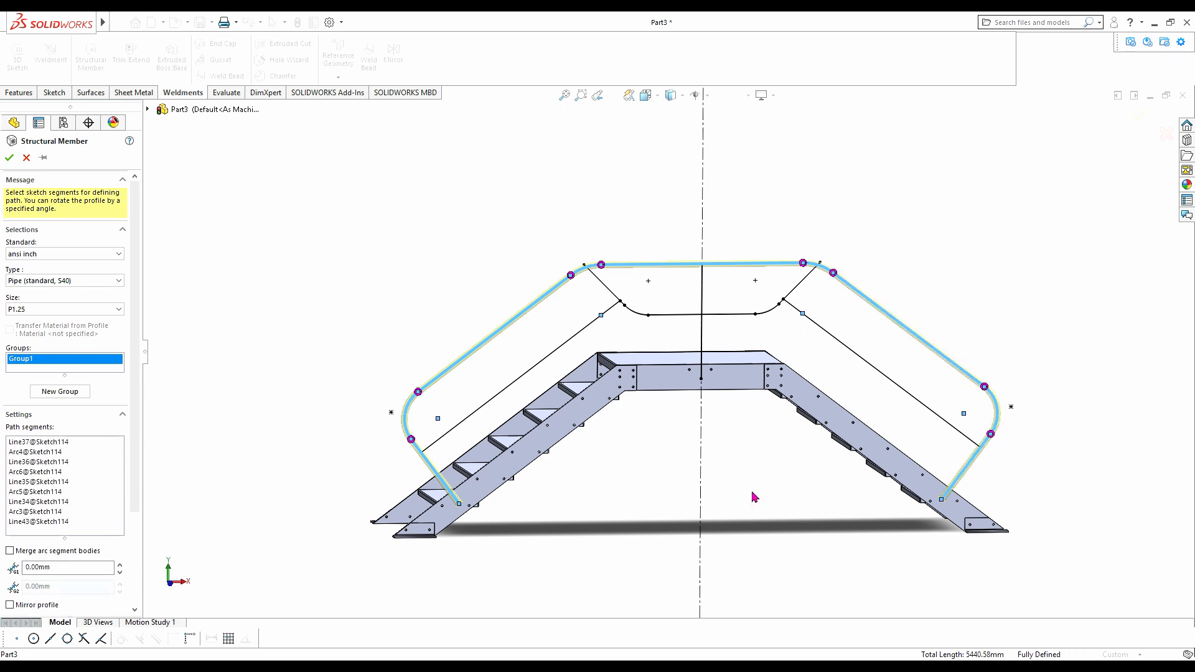
left_click(11, 159)
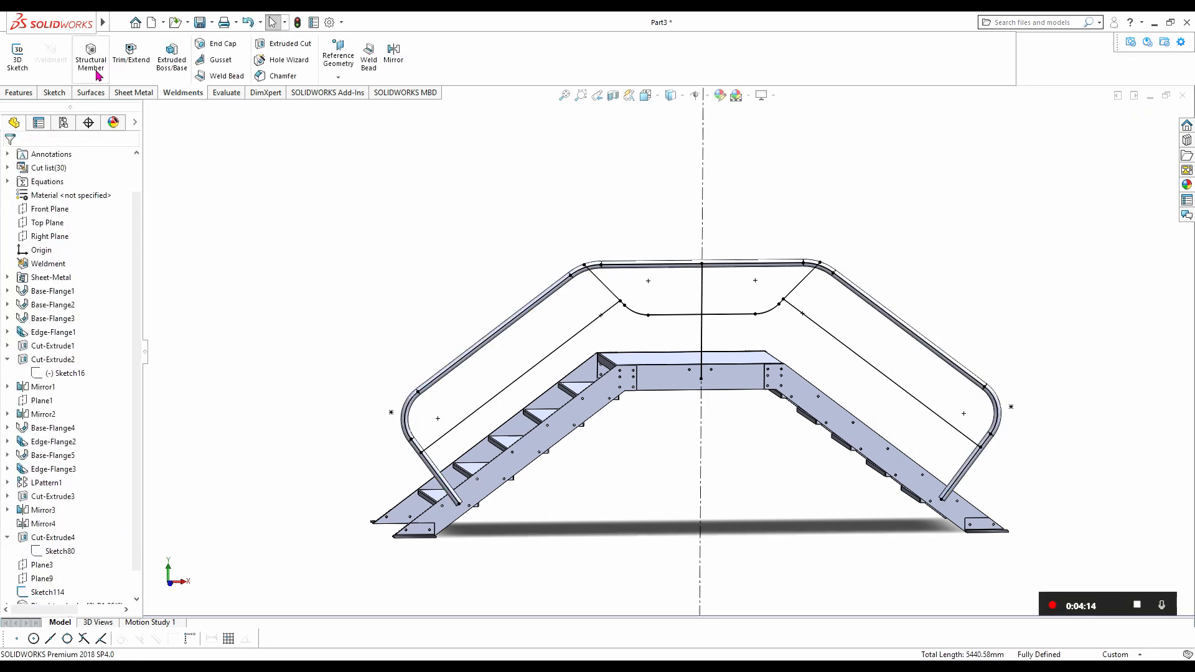
- Create a P1.25 pipe structural member along the lower rail path beneath the top rail, including both diagonal lines and corner arcs
left_click(90, 60)
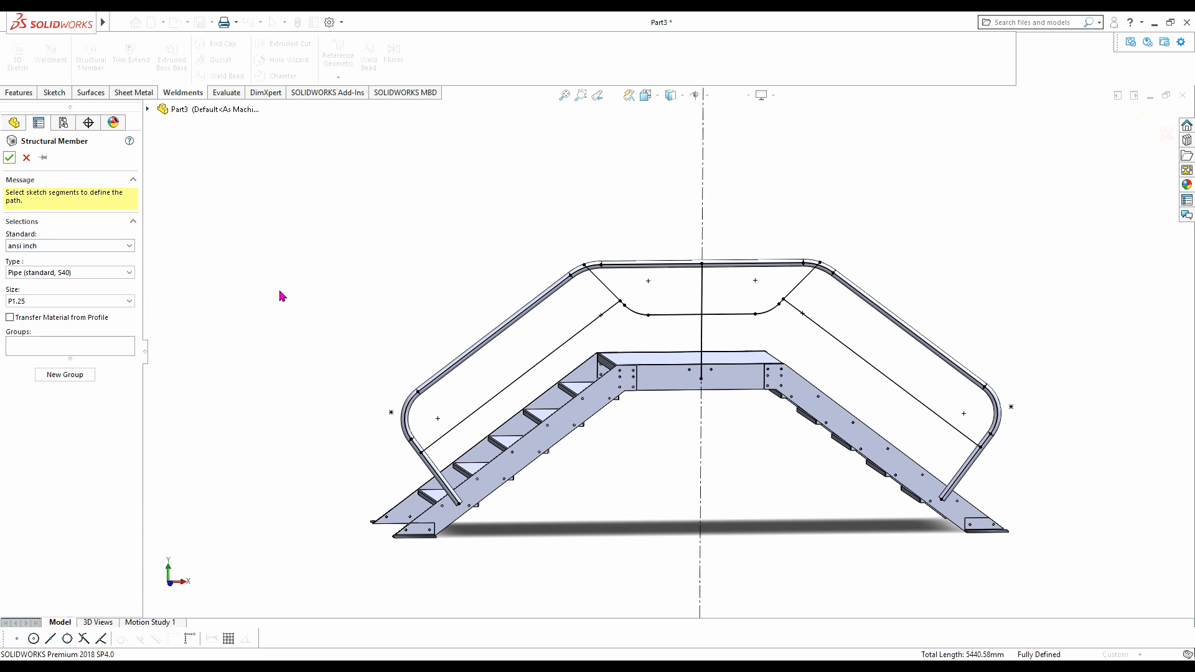
left_click(607, 288)
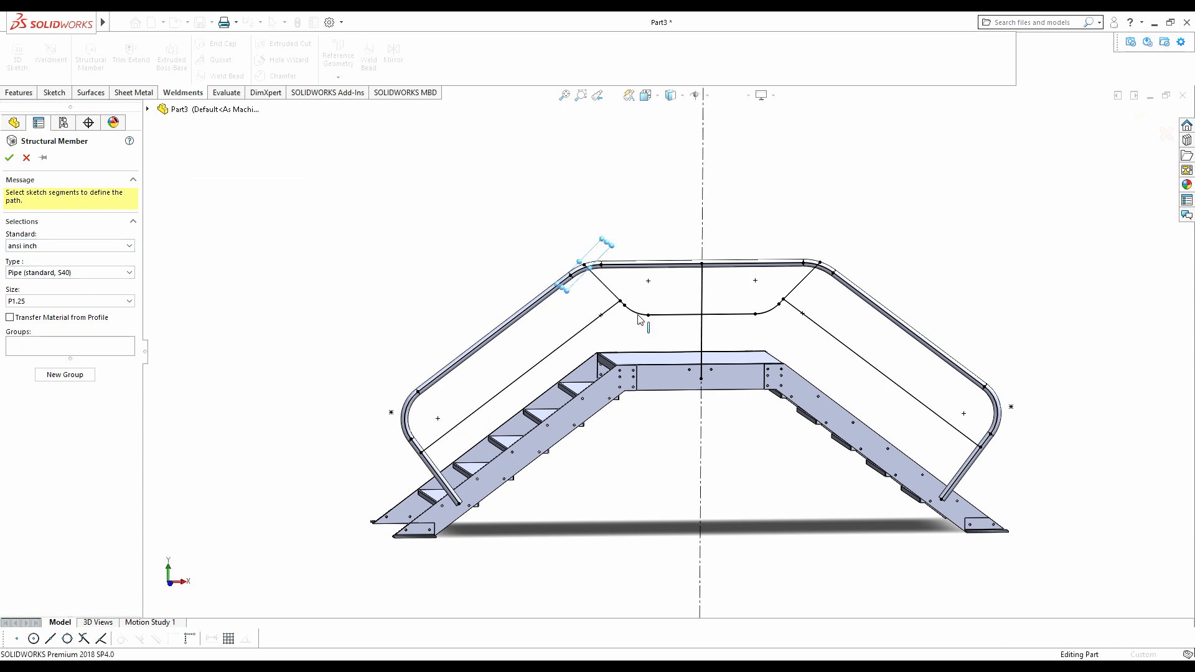
scroll(639, 319, "down", 2)
left_click(639, 314)
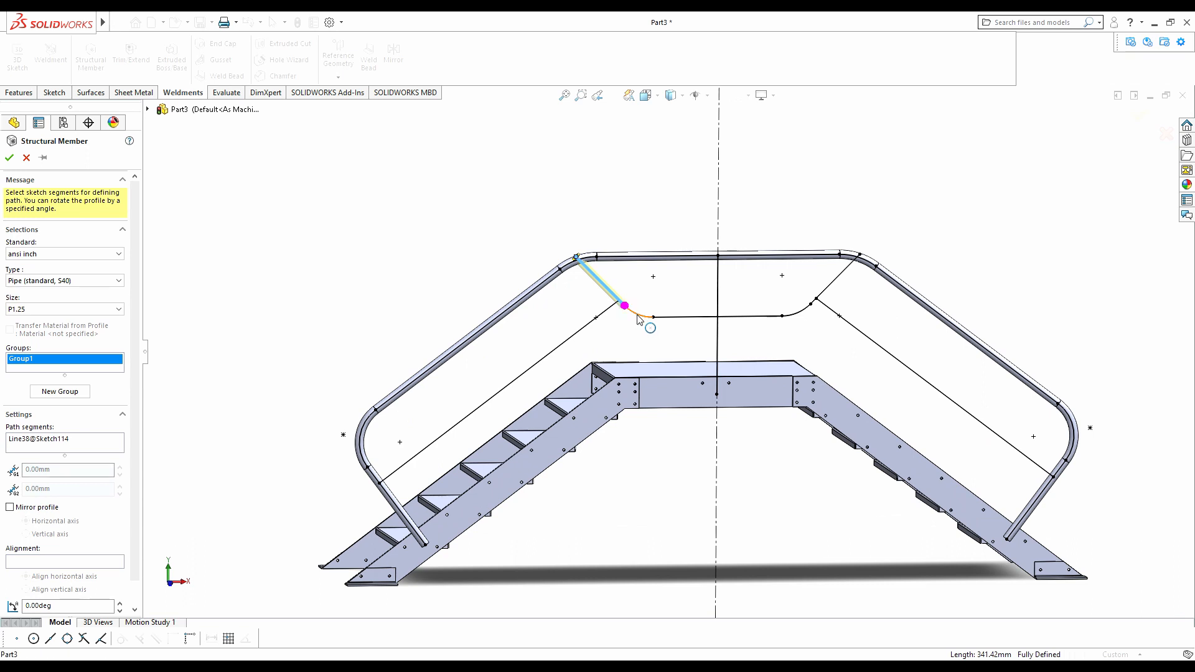
left_click(673, 318)
left_click(800, 311)
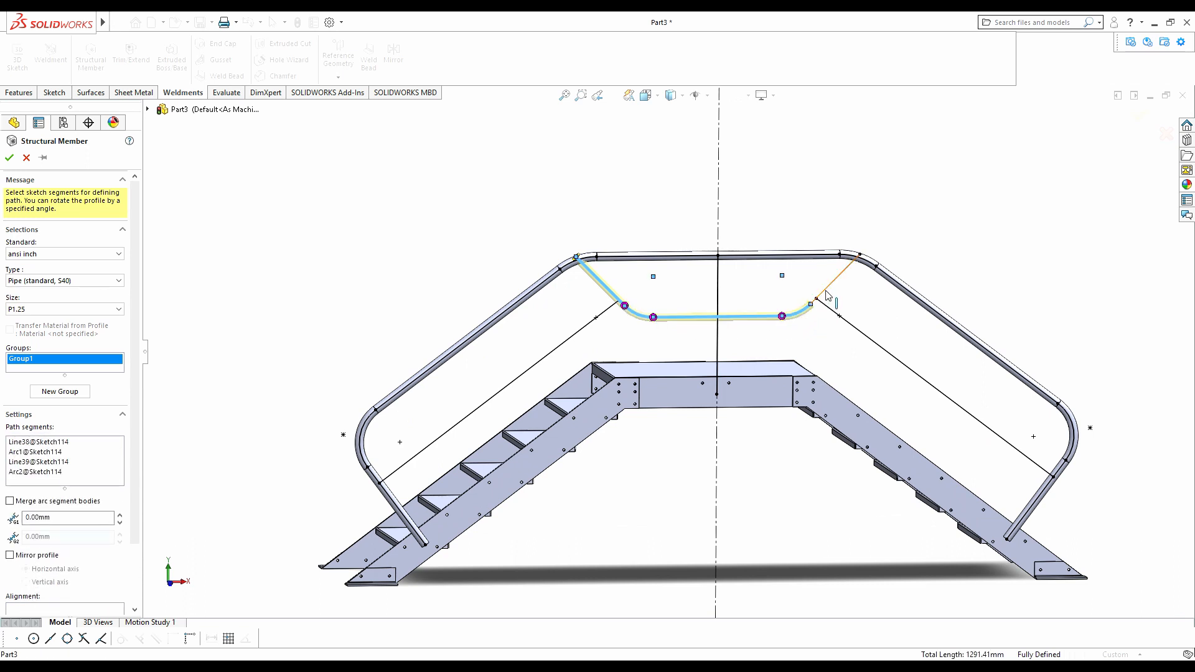
left_click(826, 291)
left_click(9, 159)
- Create separate P1.25 pipe structural members along the left and right sloped mid-rail lines
scroll(870, 430, "up", 2)
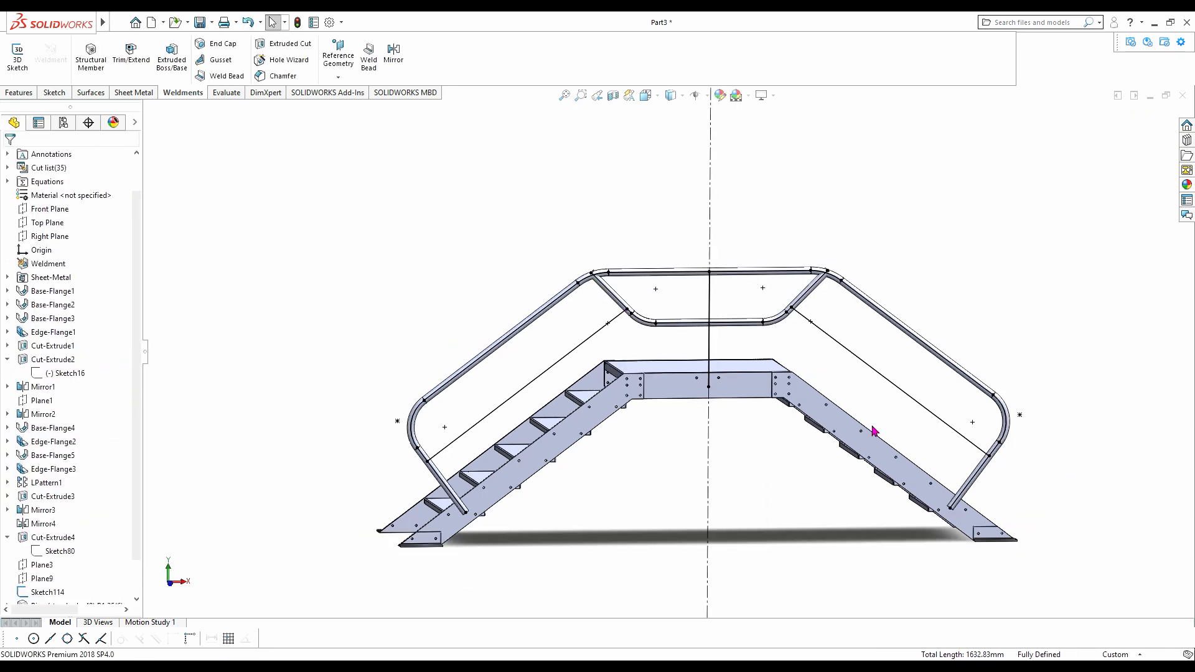
scroll(873, 432, "down", 3)
key("f")
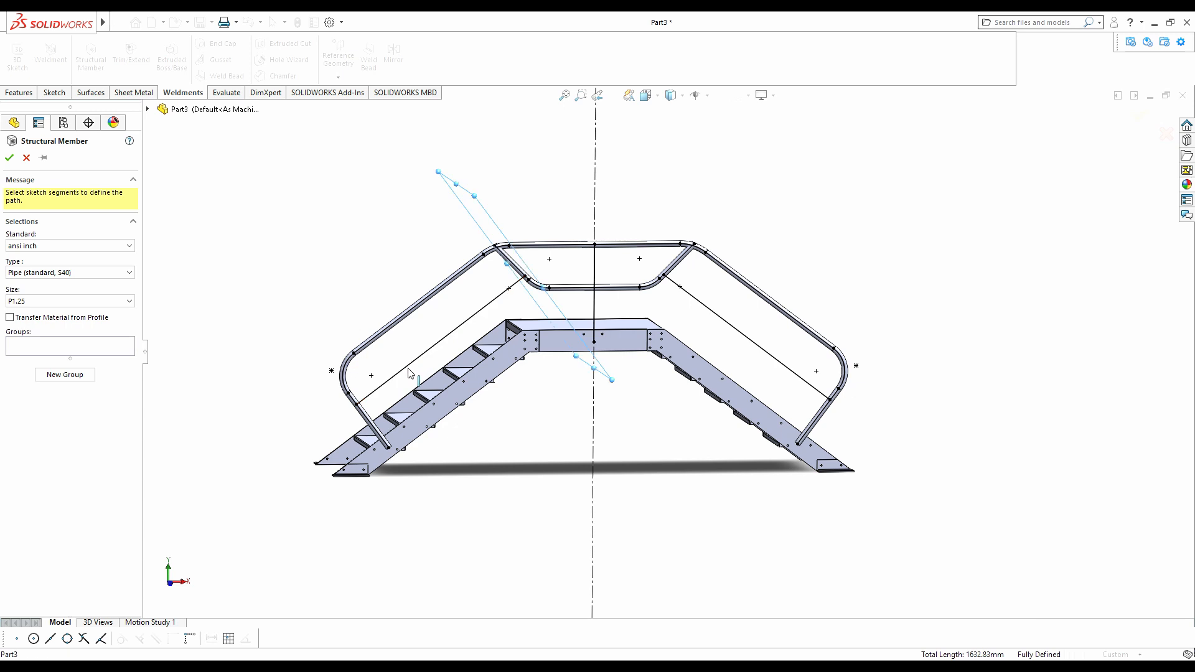
left_click(9, 158)
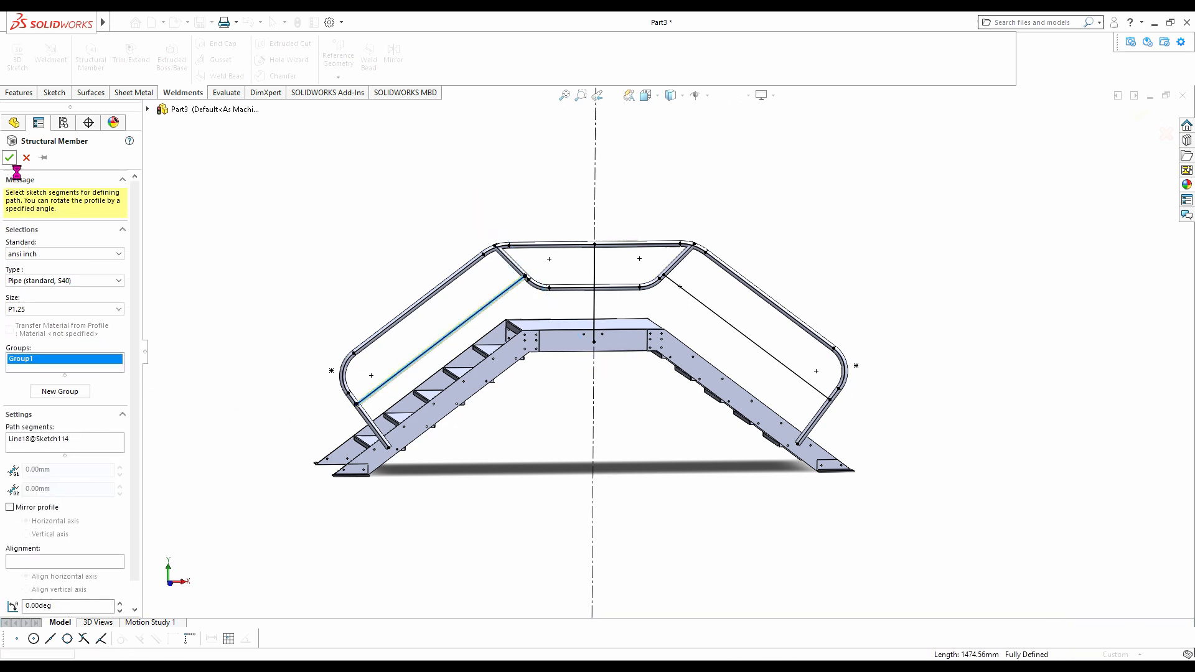
left_click(92, 65)
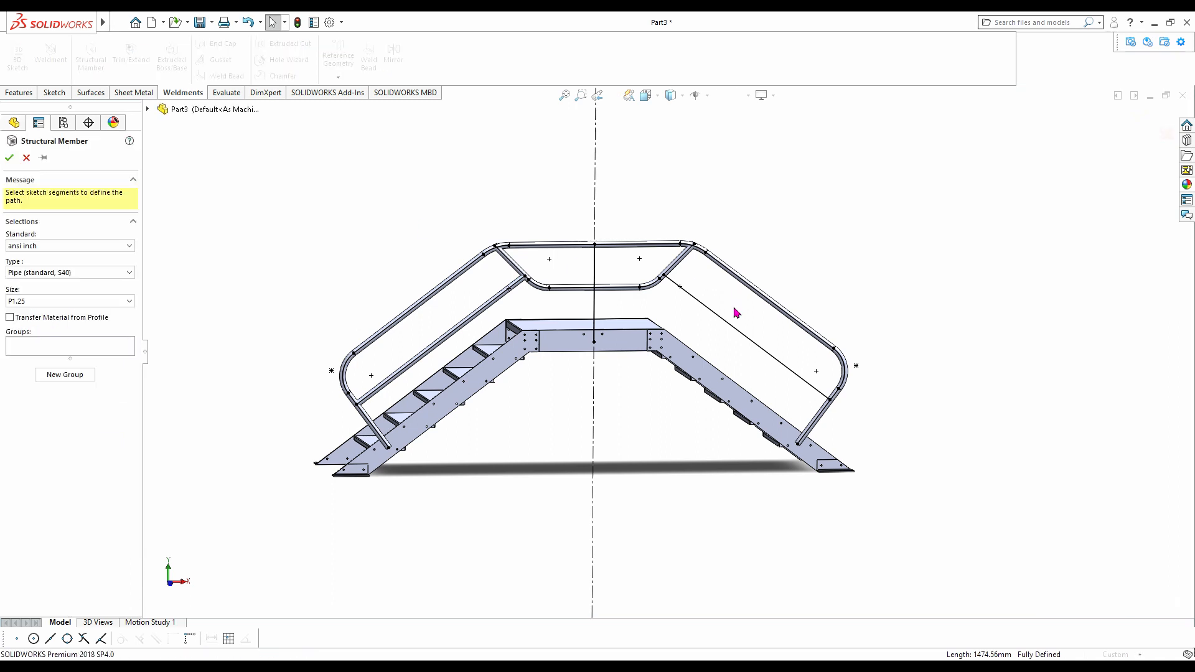
left_click(722, 317)
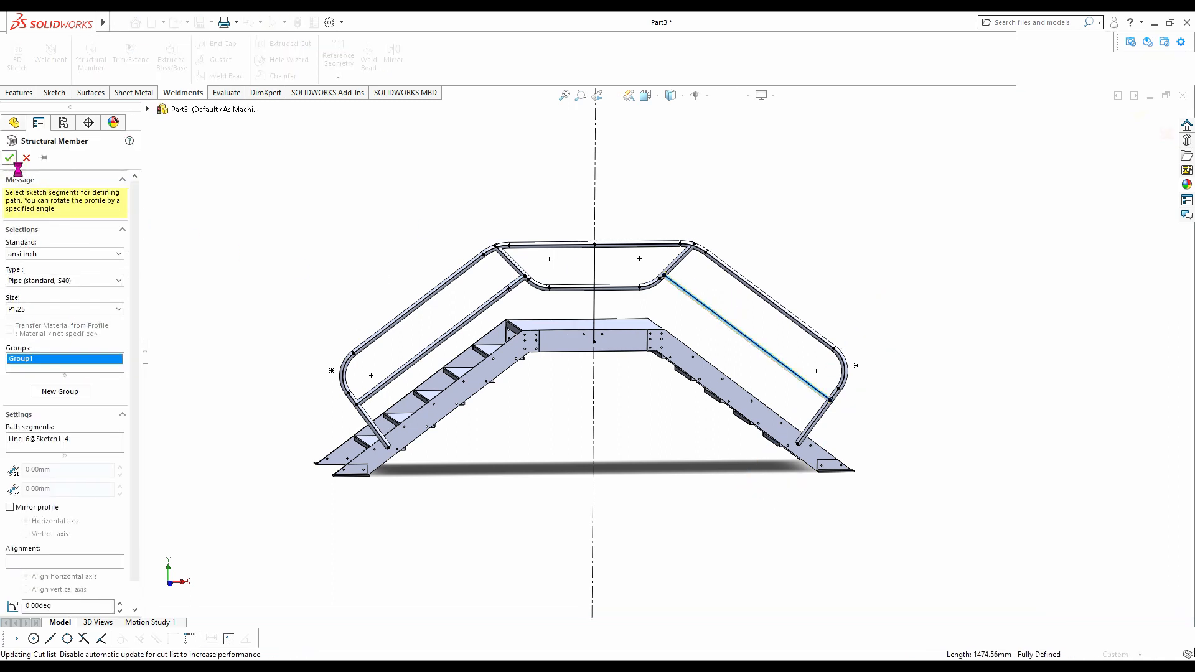
- Create a P1.25 pipe structural member along the vertical centre post line, from the top rail to the platform side
left_click(90, 56)
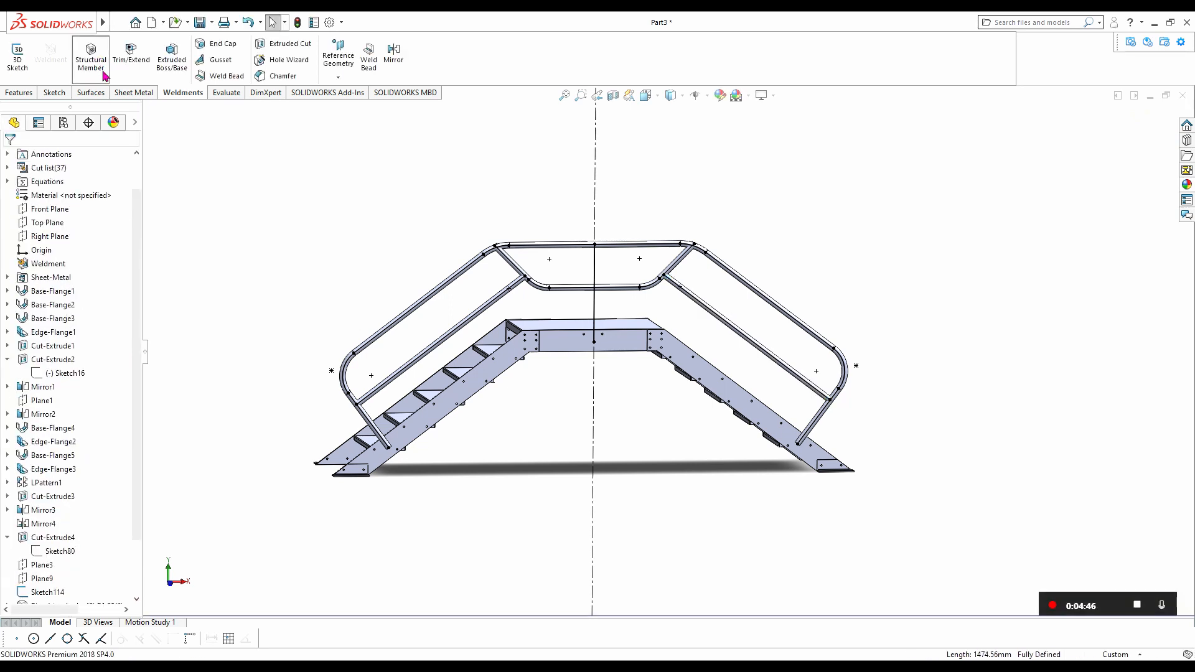
left_click(592, 245)
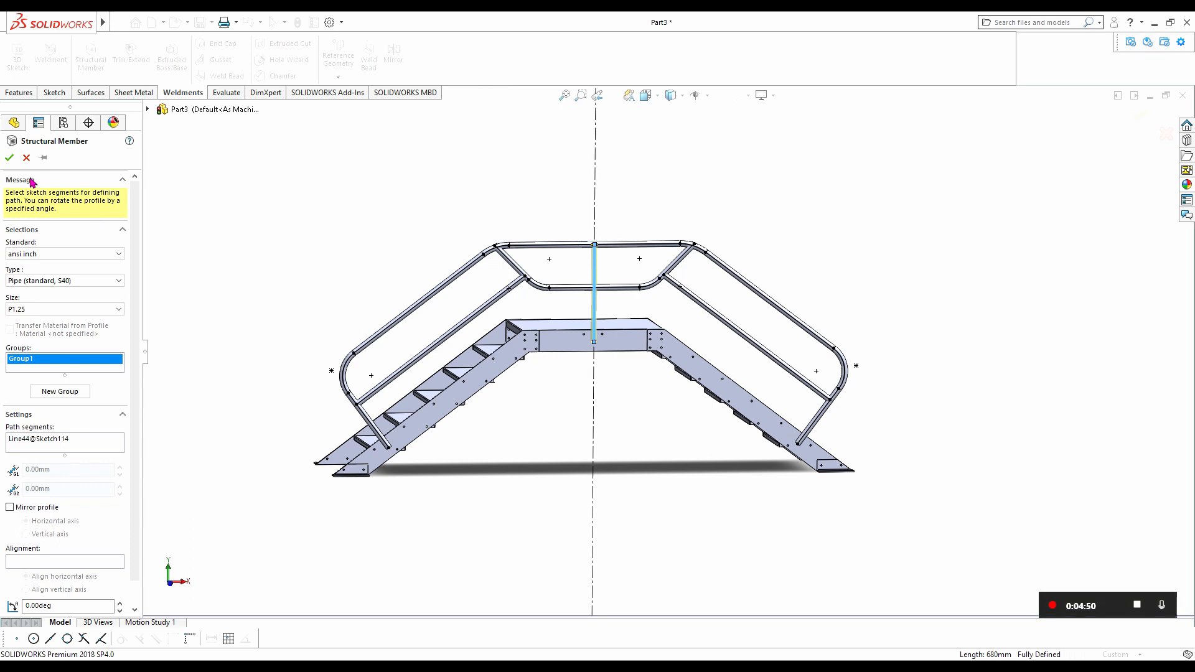
left_click(11, 158)
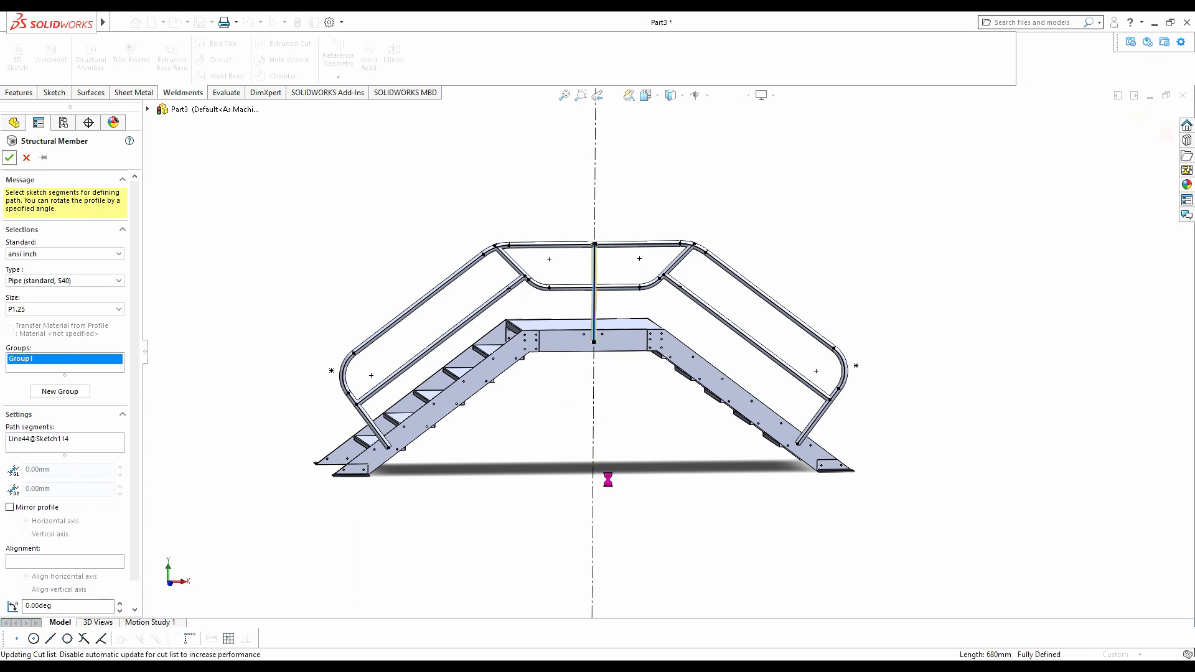
left_click(648, 452)
mouse_move(647, 453)
middle_mouse_down()
mouse_move(565, 389)
mouse_move(562, 408)
mouse_move(396, 374)
middle_mouse_up()
- Try to trim both sloped mid-rails and the centre post together against the surrounding rail pipes, with extension of the trimmed bodies disabled
left_click(131, 52)
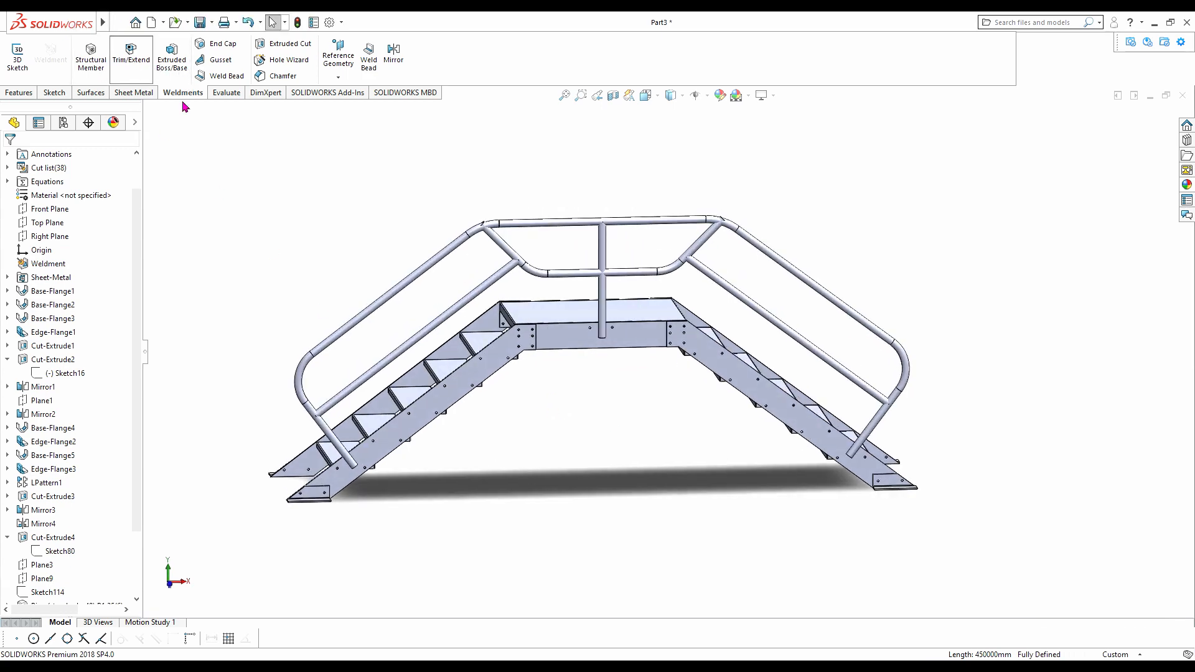
scroll(336, 423, "down", 3)
left_click(393, 391)
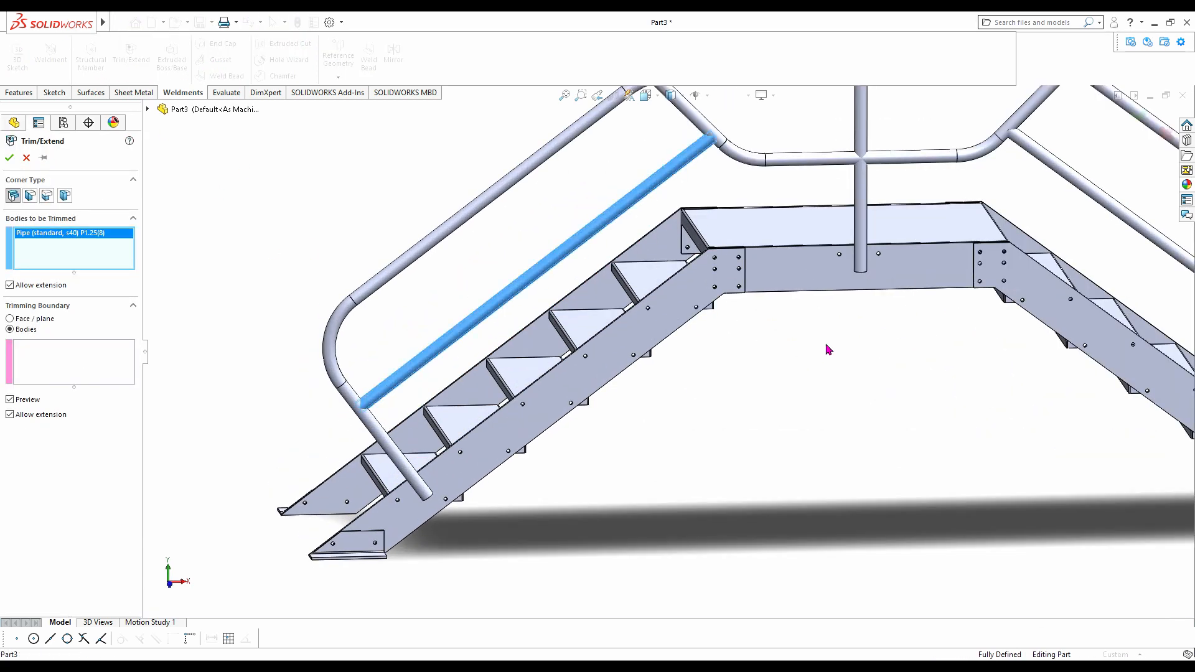
scroll(810, 354, "up", 3)
left_click(890, 248)
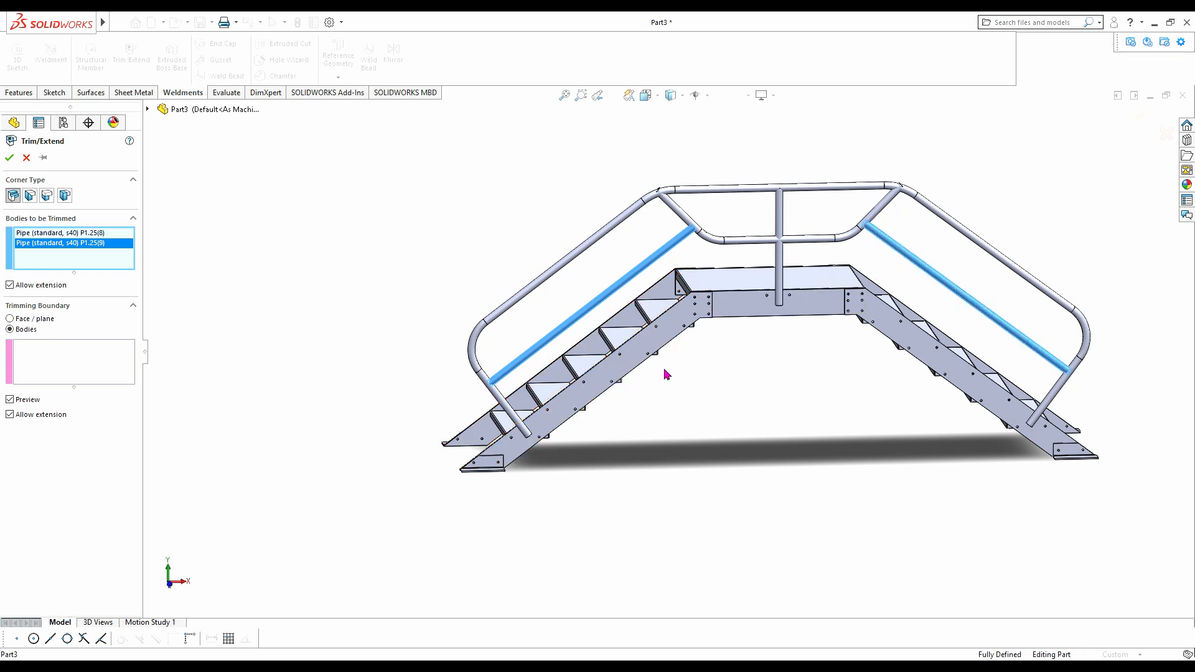
left_click(780, 264)
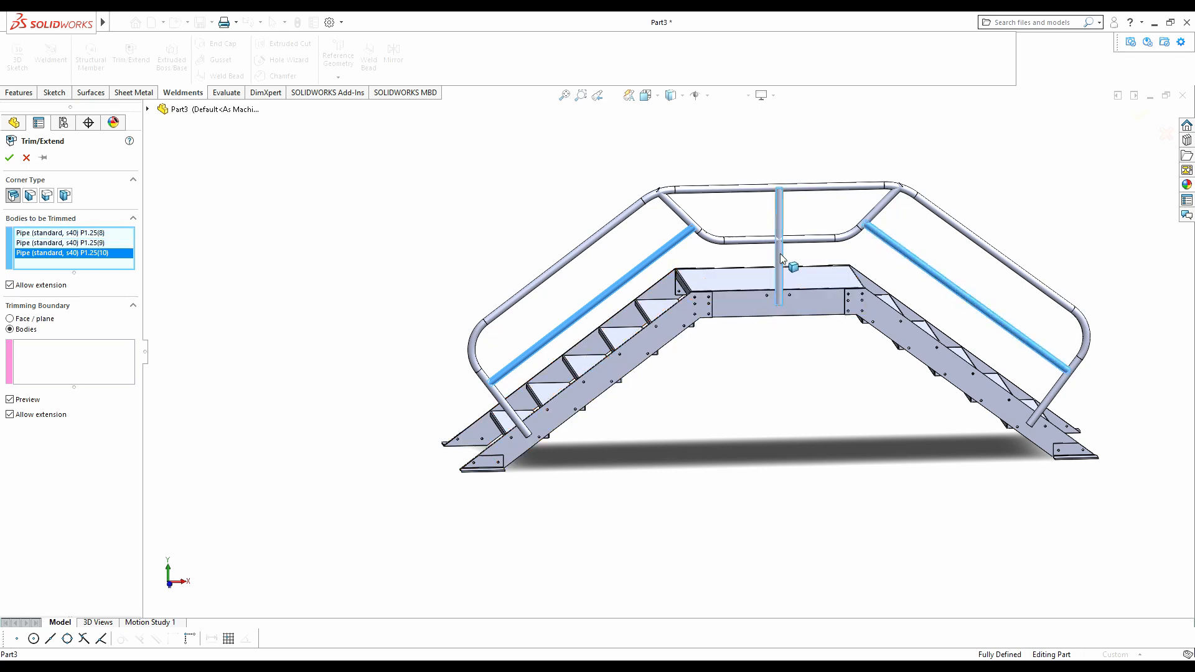
left_click(39, 361)
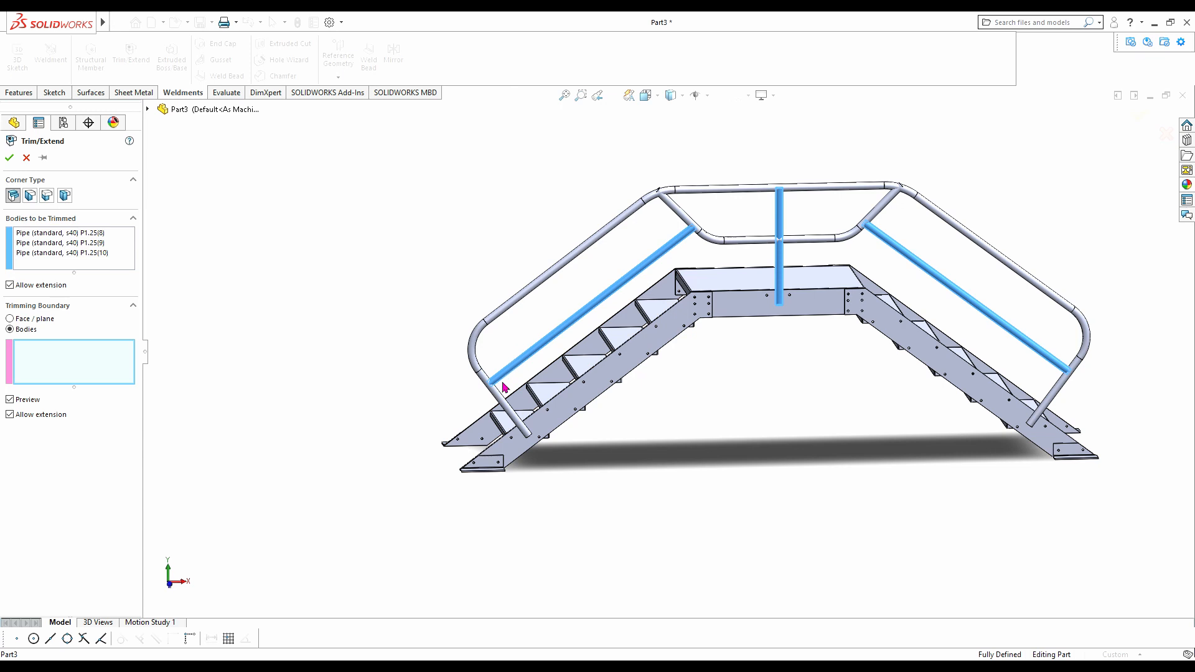
left_click(505, 406)
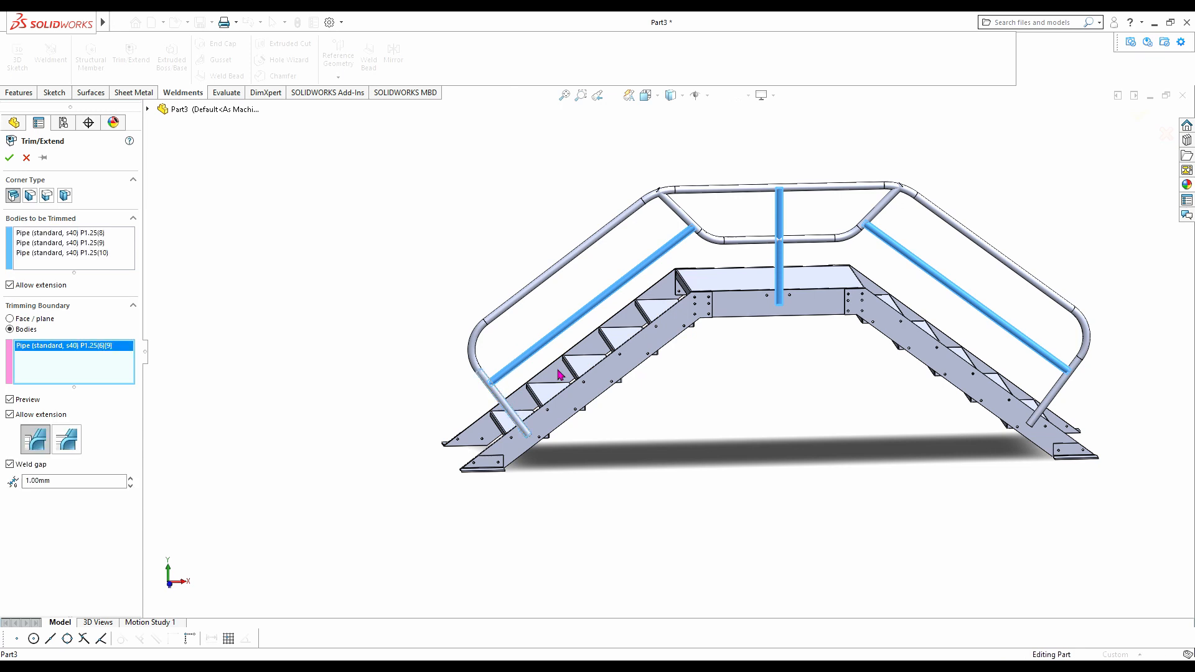
left_click(691, 224)
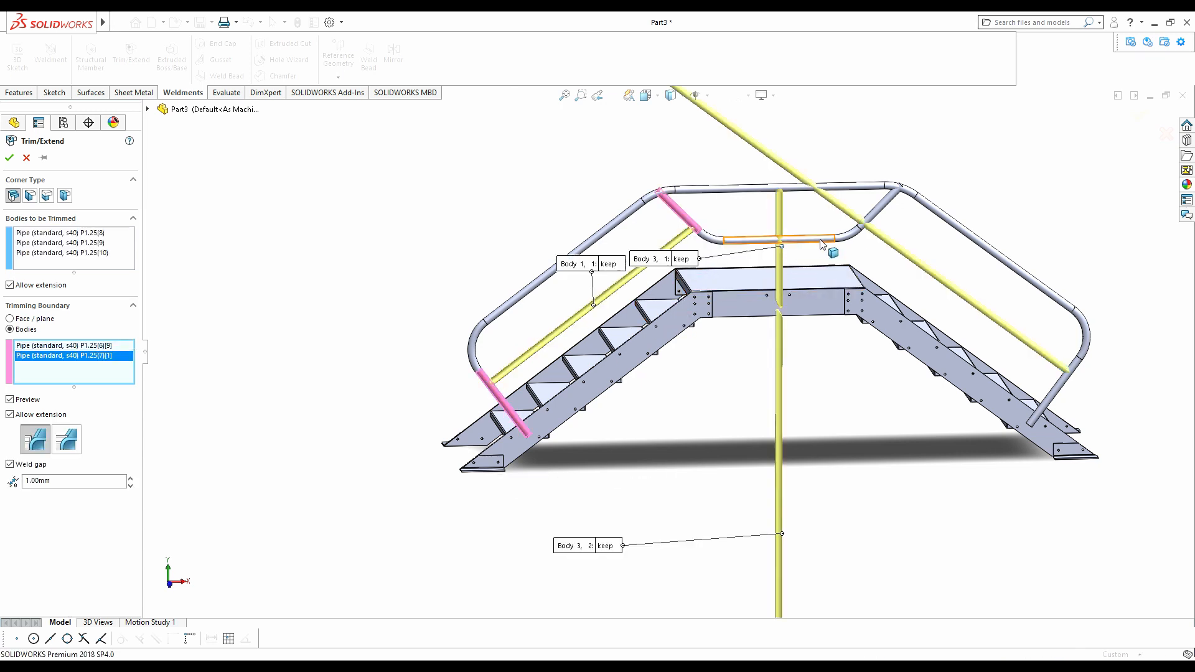
left_click(857, 234)
left_click(805, 188)
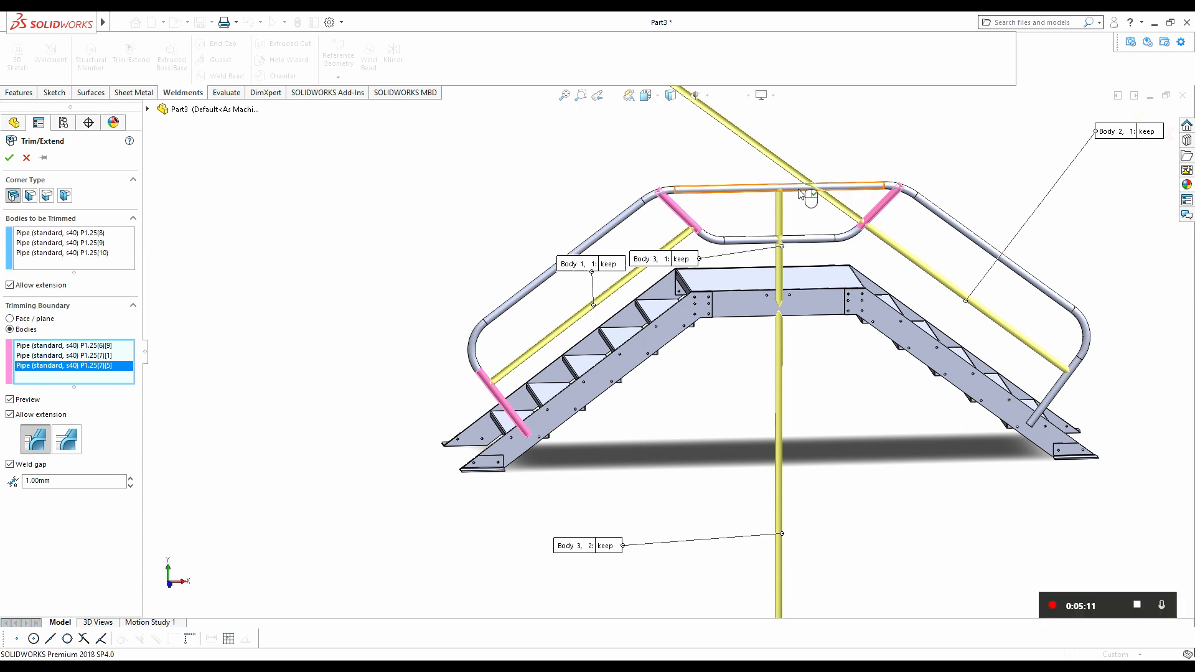
left_click(802, 241)
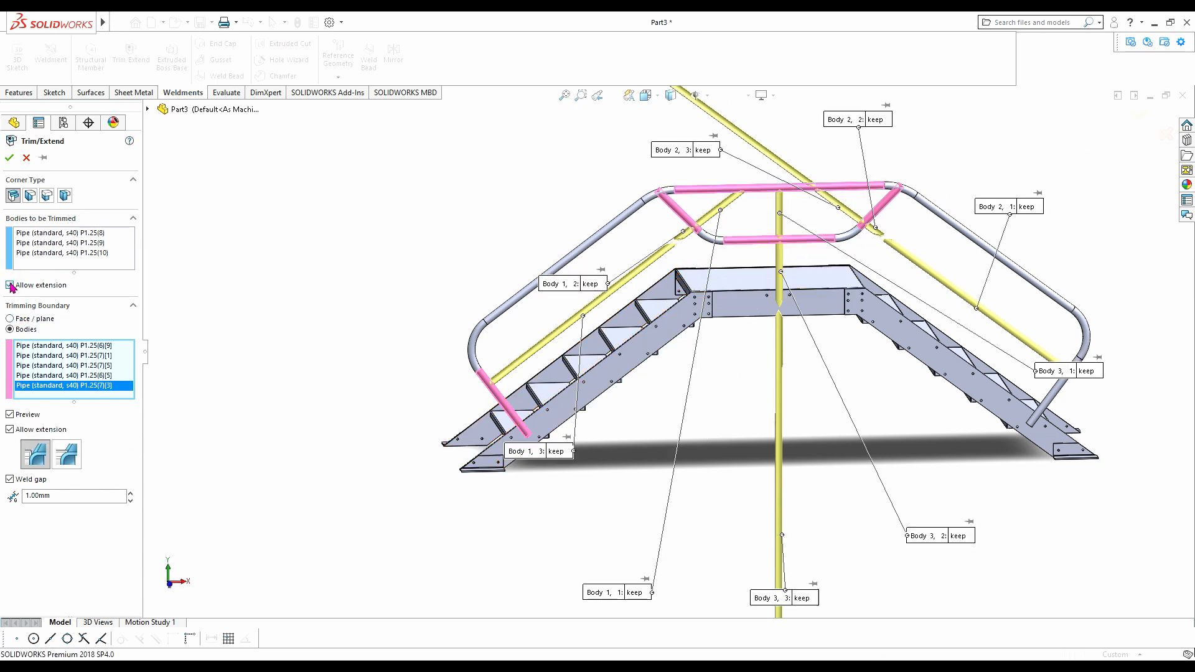
left_click(10, 285)
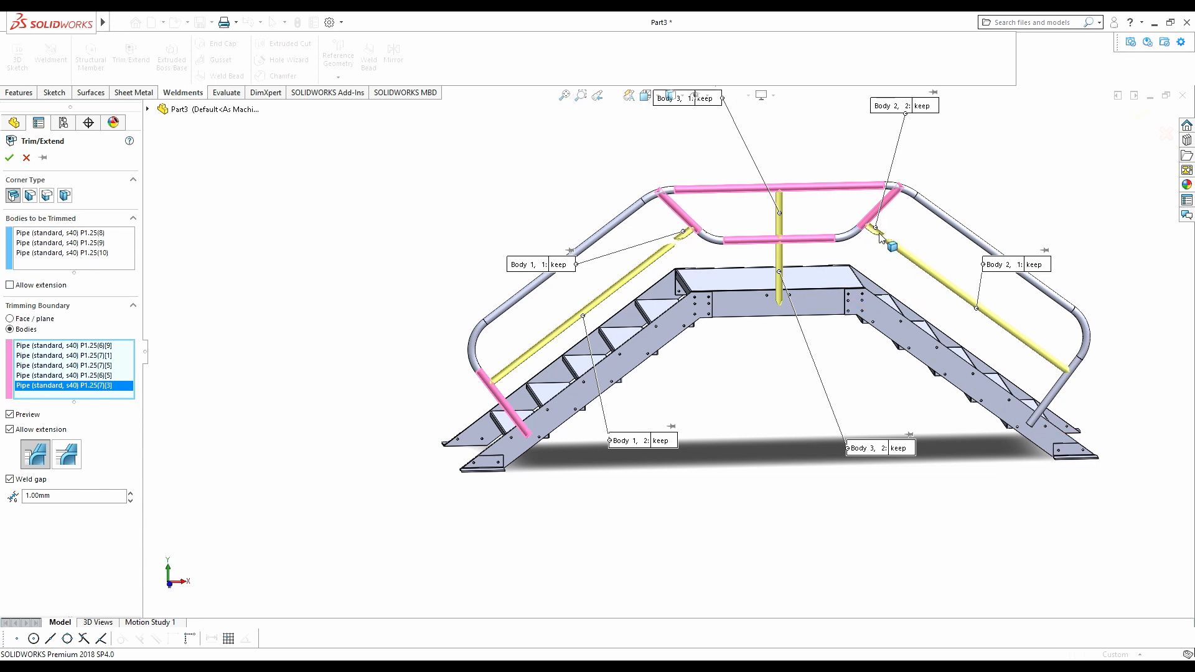
- Clear all bodies to be trimmed and all trimming boundary bodies from the Trim/Extend selections
left_click(41, 260)
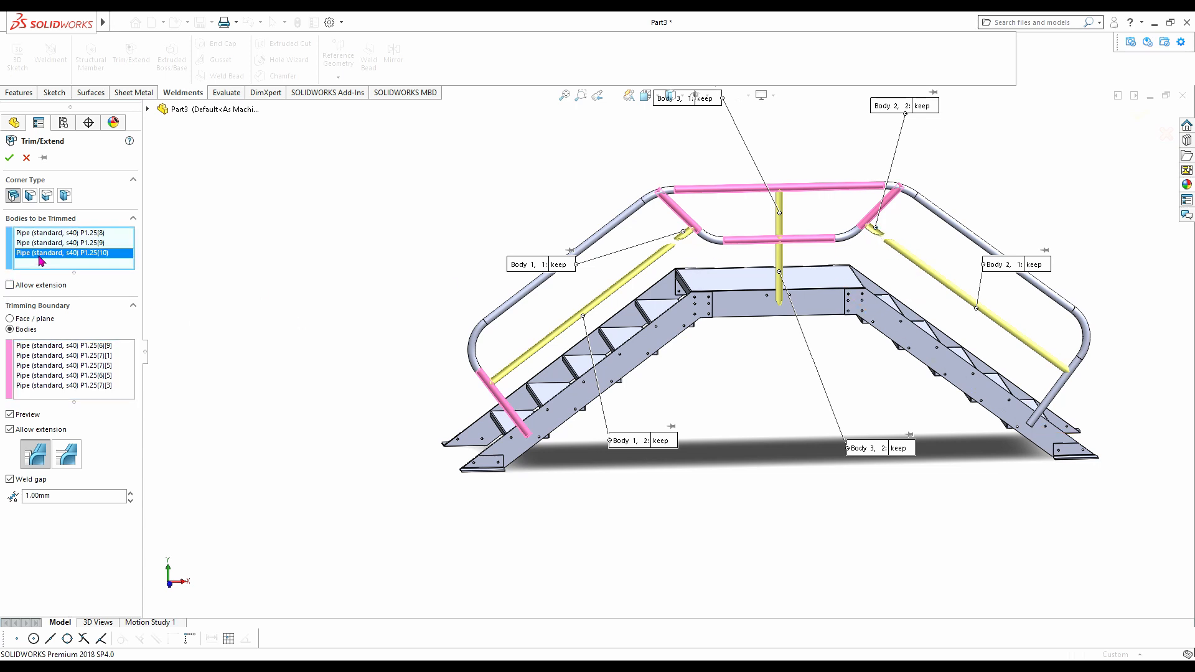
left_click(73, 264)
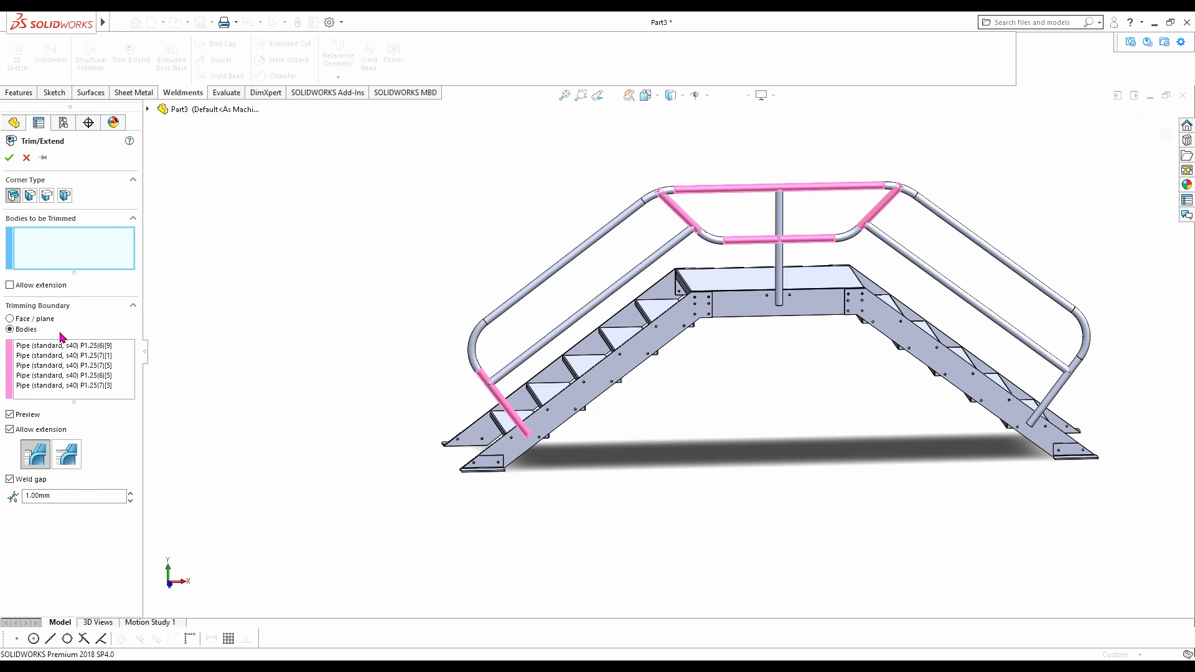
right_click(55, 359)
left_click(77, 368)
- Trim the two sloped mid-rails against the lower end legs and the upper diagonal pipes, without extension and with a 1.00 mm weld gap
left_click(64, 256)
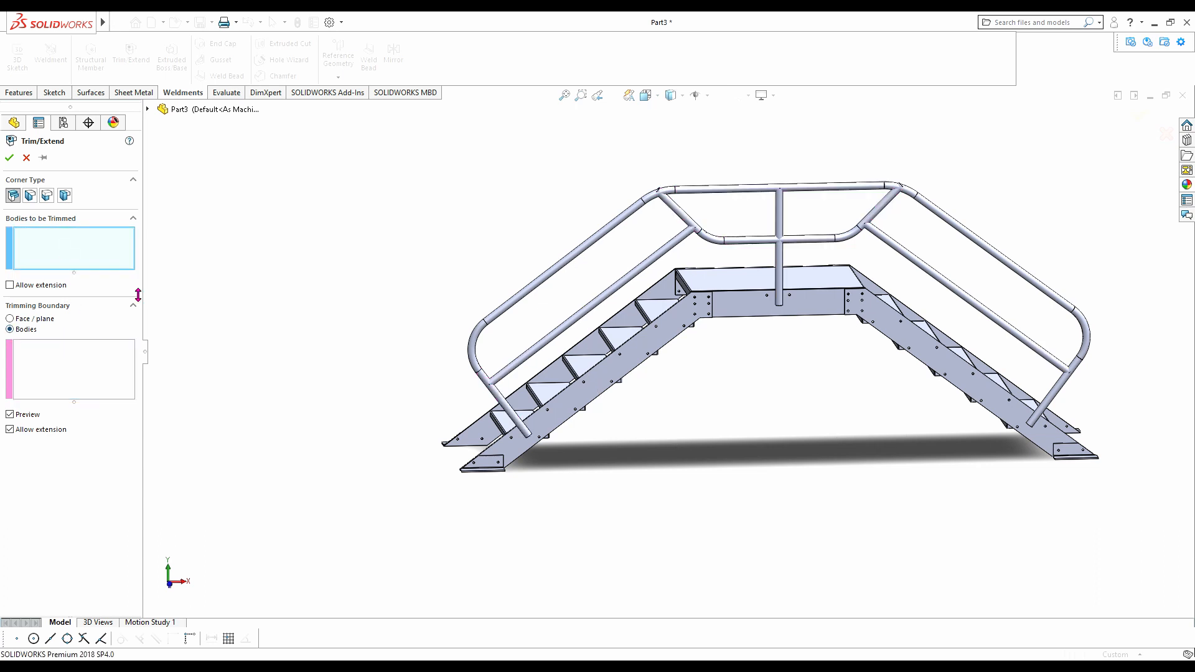
left_click(547, 339)
left_click(910, 256)
left_click(19, 371)
left_click(495, 398)
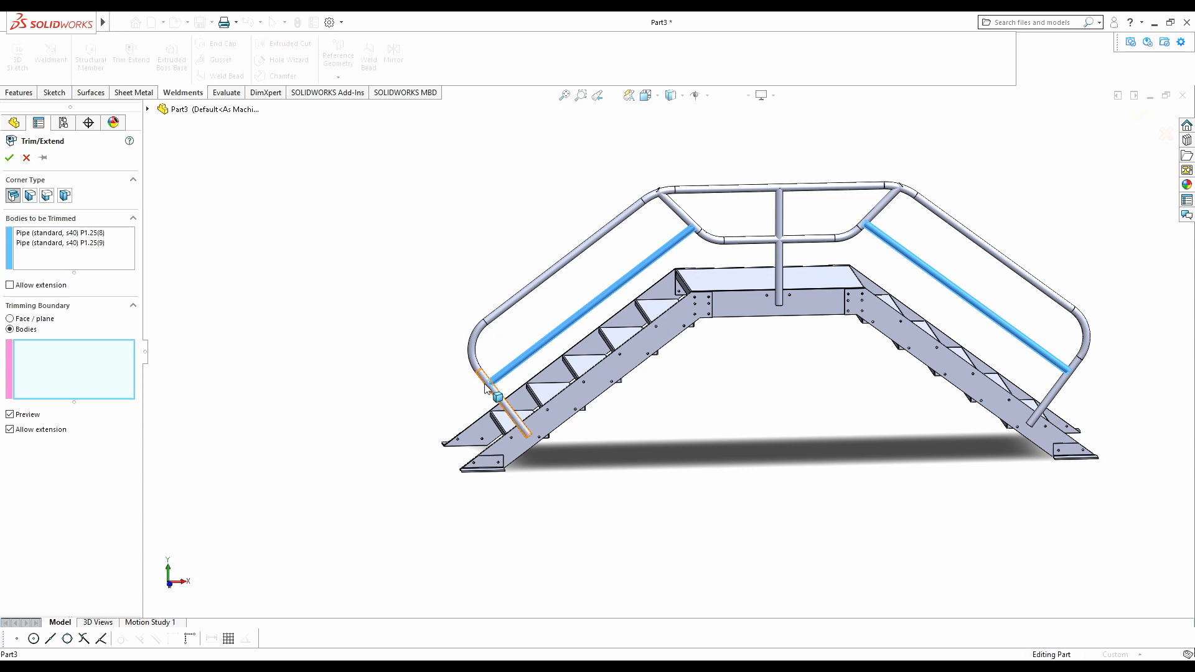
left_click(685, 224)
left_click(870, 223)
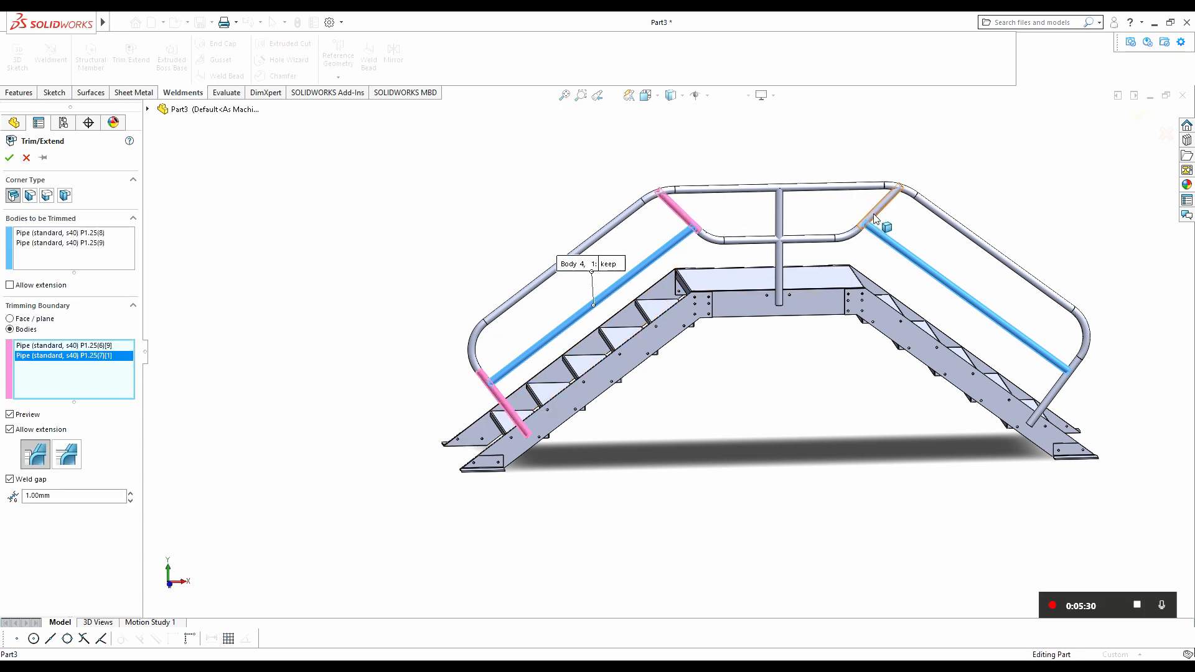
left_click(1075, 369)
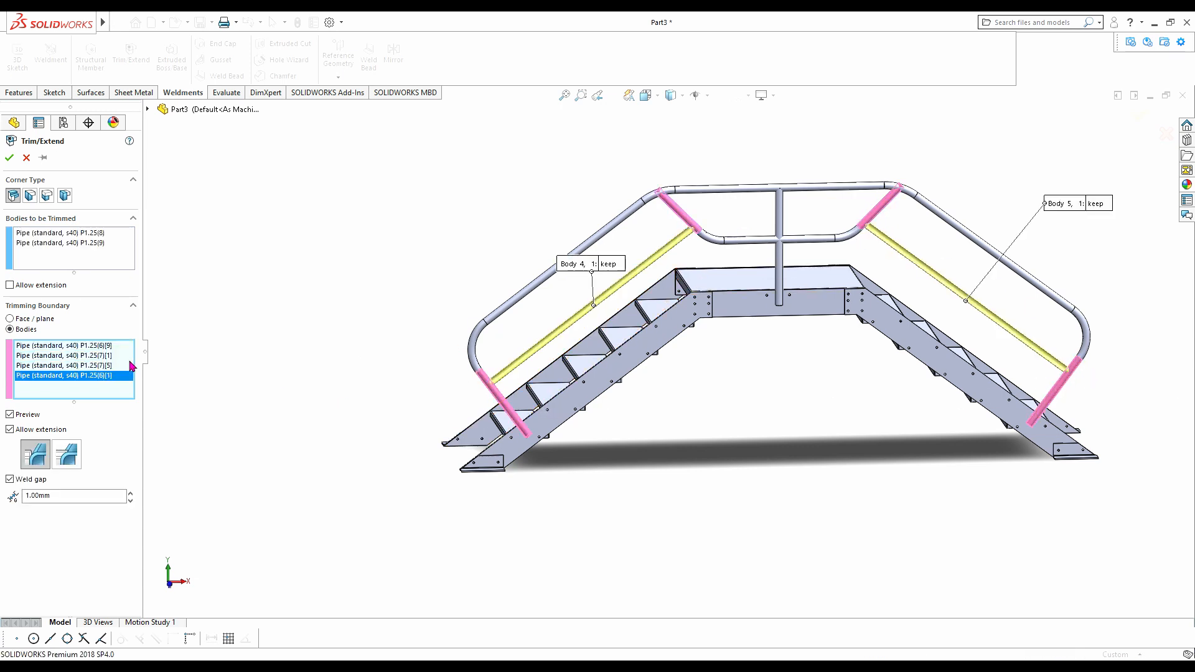
left_click(9, 158)
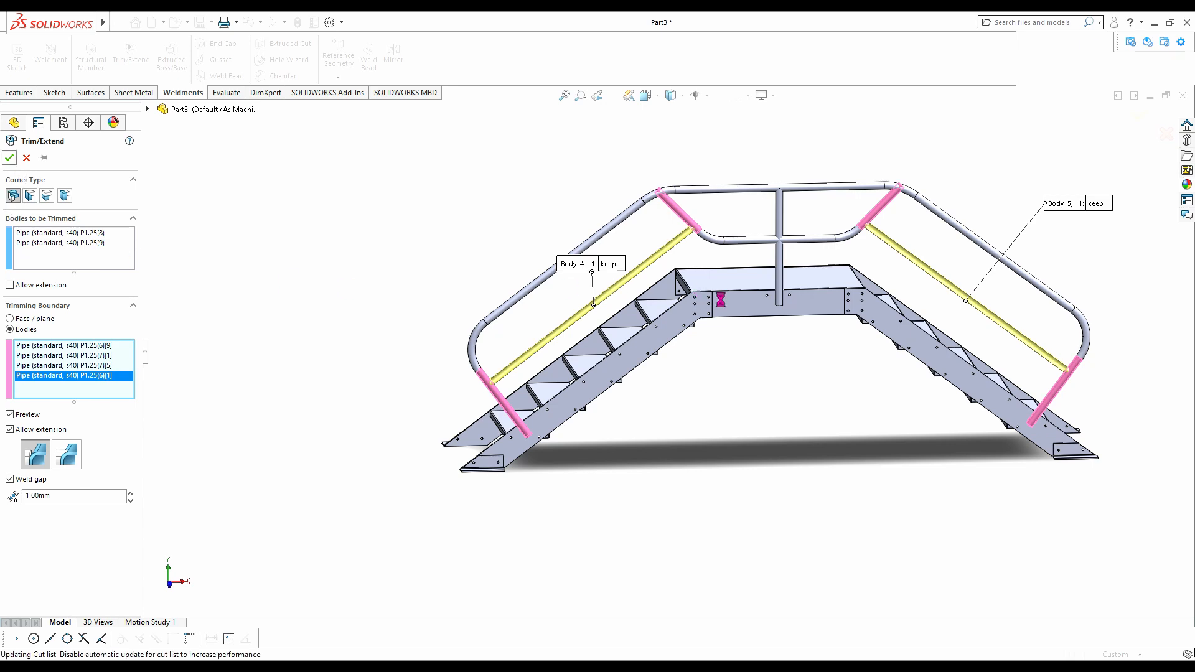
- Trim the two diagonal pipes against the curved upper corners of the handrail, with extension allowed and a 1.00 mm weld gap
scroll(841, 234, "down", 2)
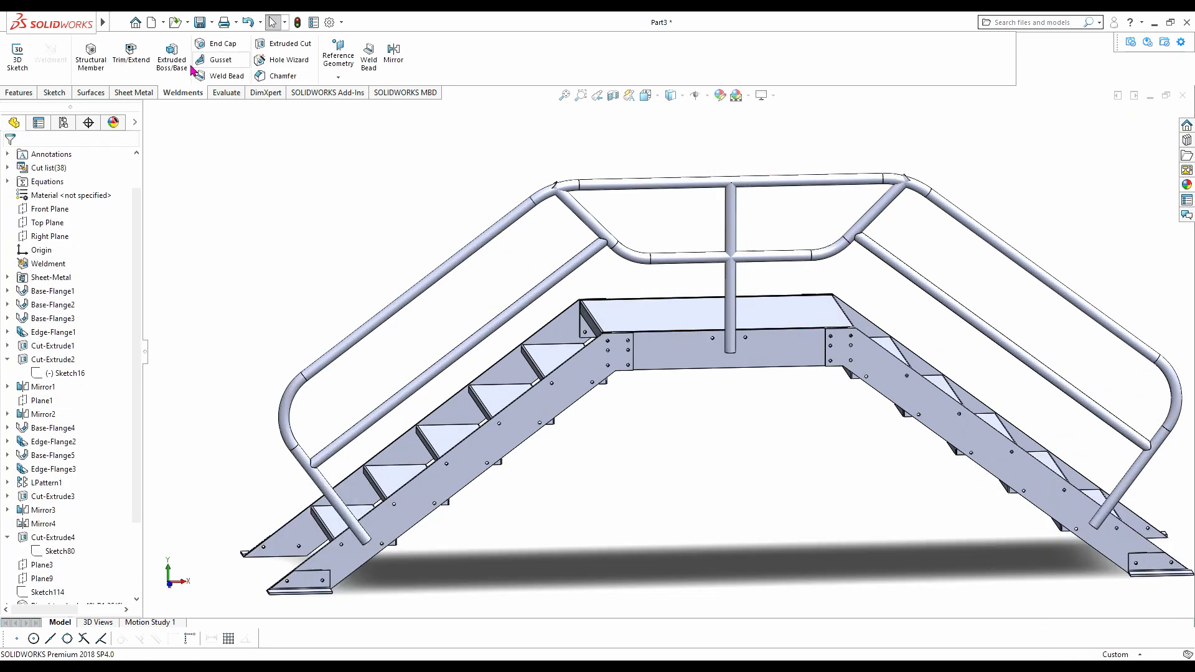
left_click(131, 53)
left_click(575, 207)
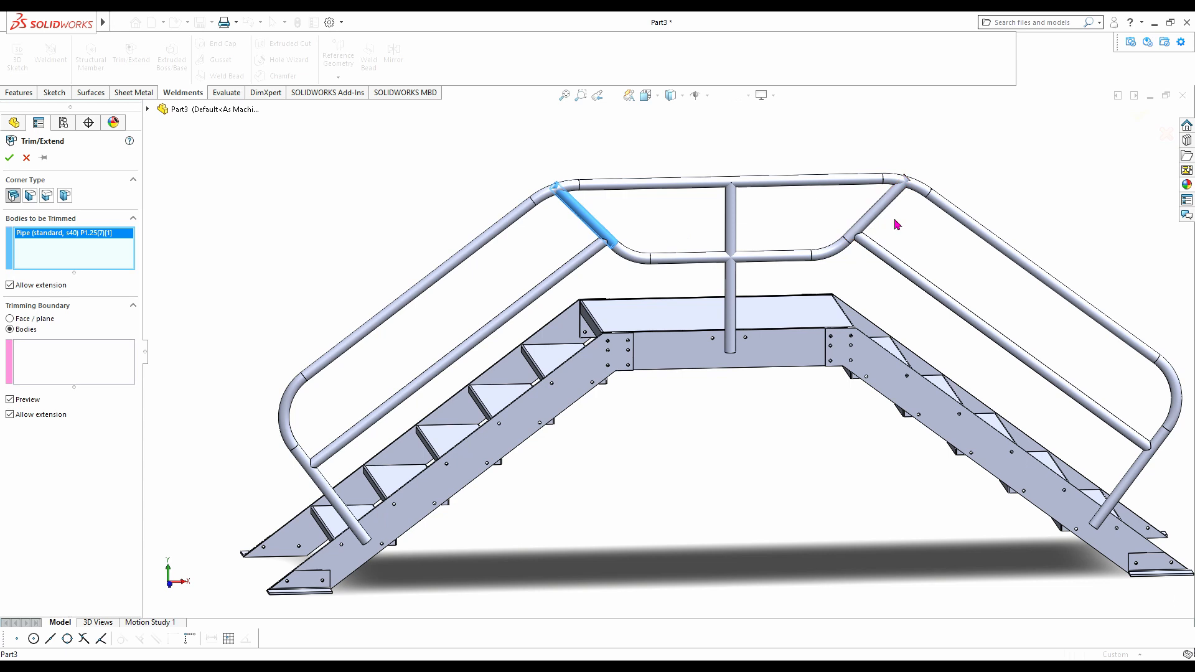
left_click(874, 209)
left_click(68, 359)
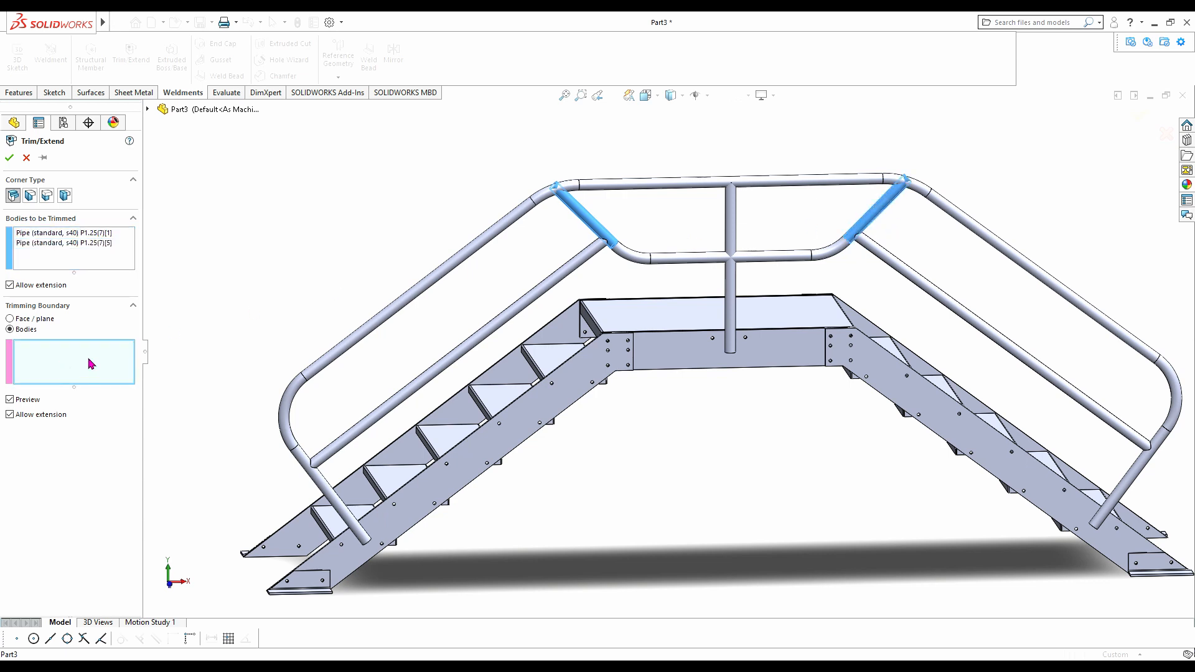
left_click(581, 185)
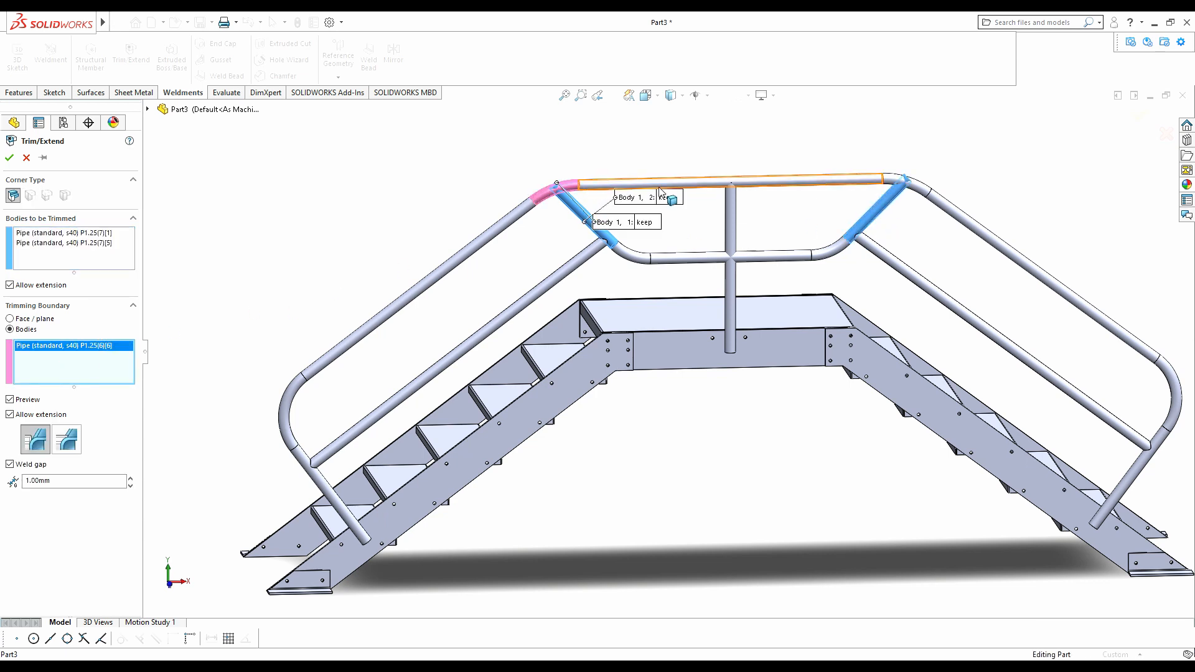
left_click(923, 193)
left_click(9, 158)
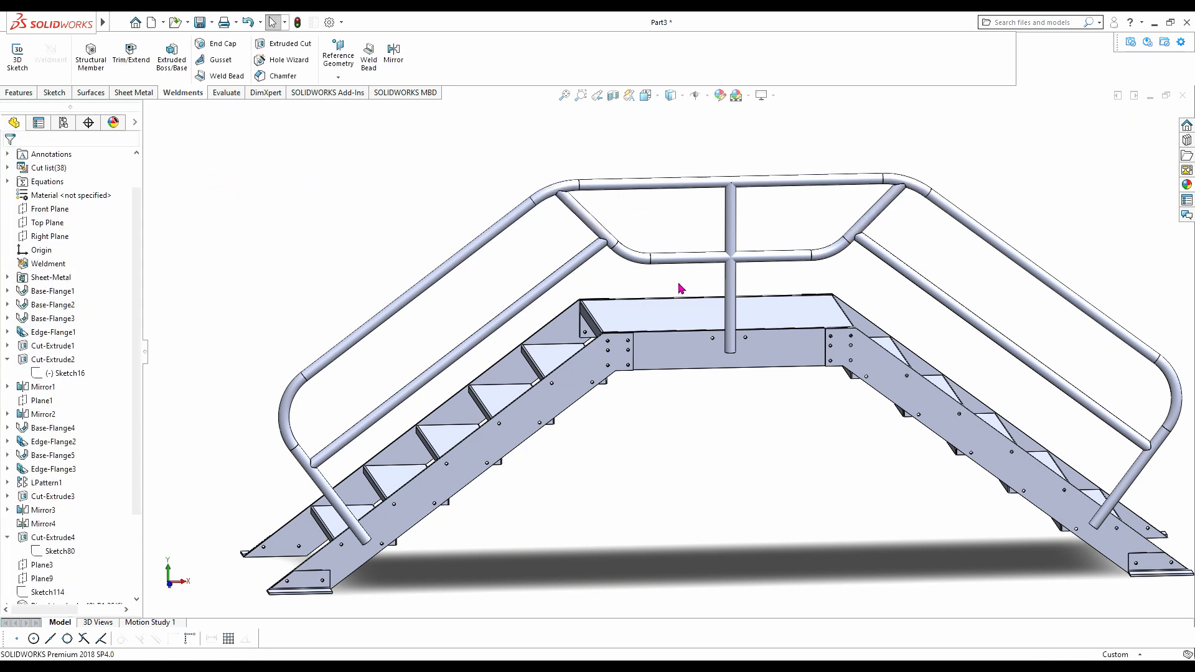
left_click(91, 56)
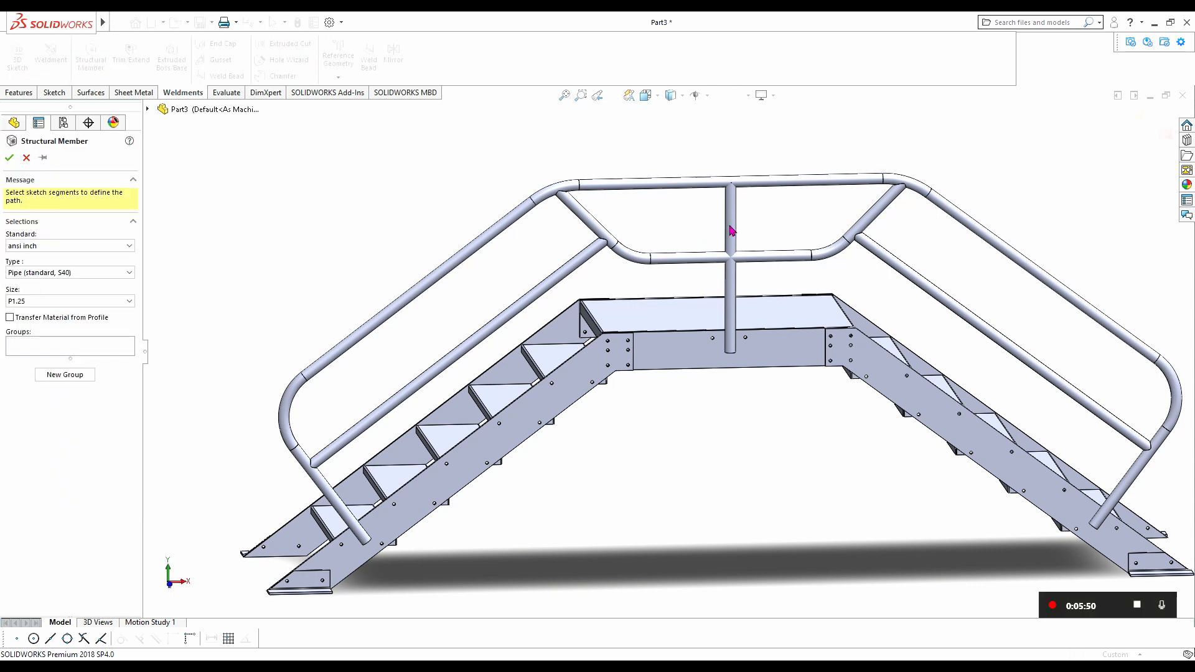
left_click(41, 349)
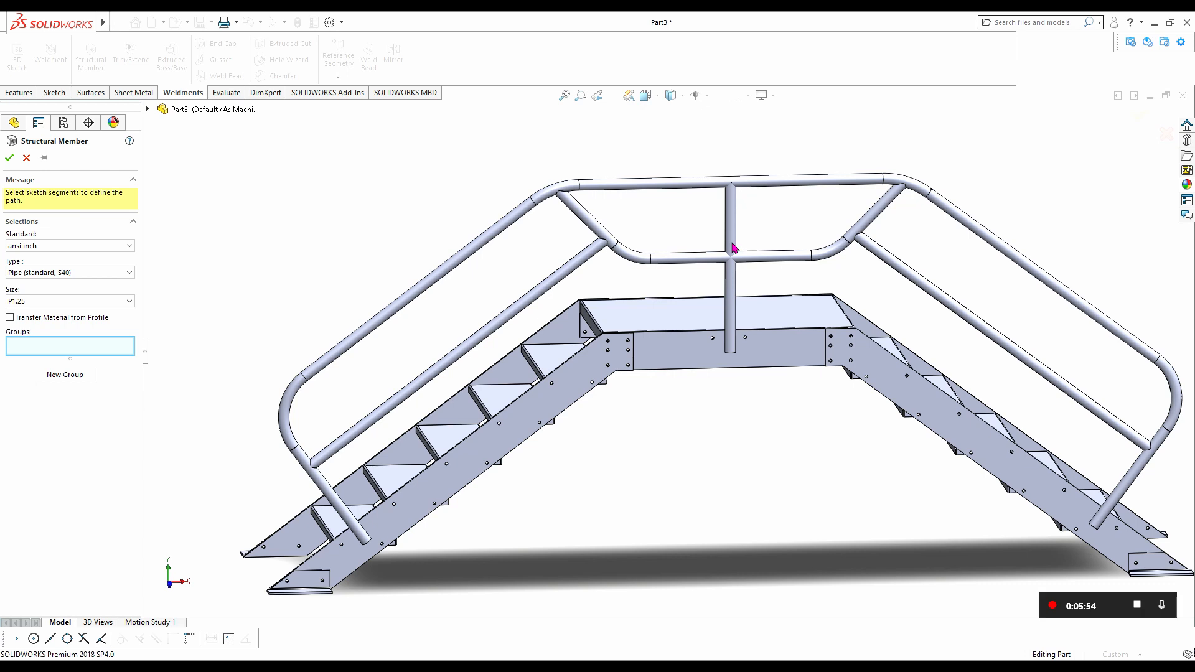
scroll(803, 256, "up", 3)
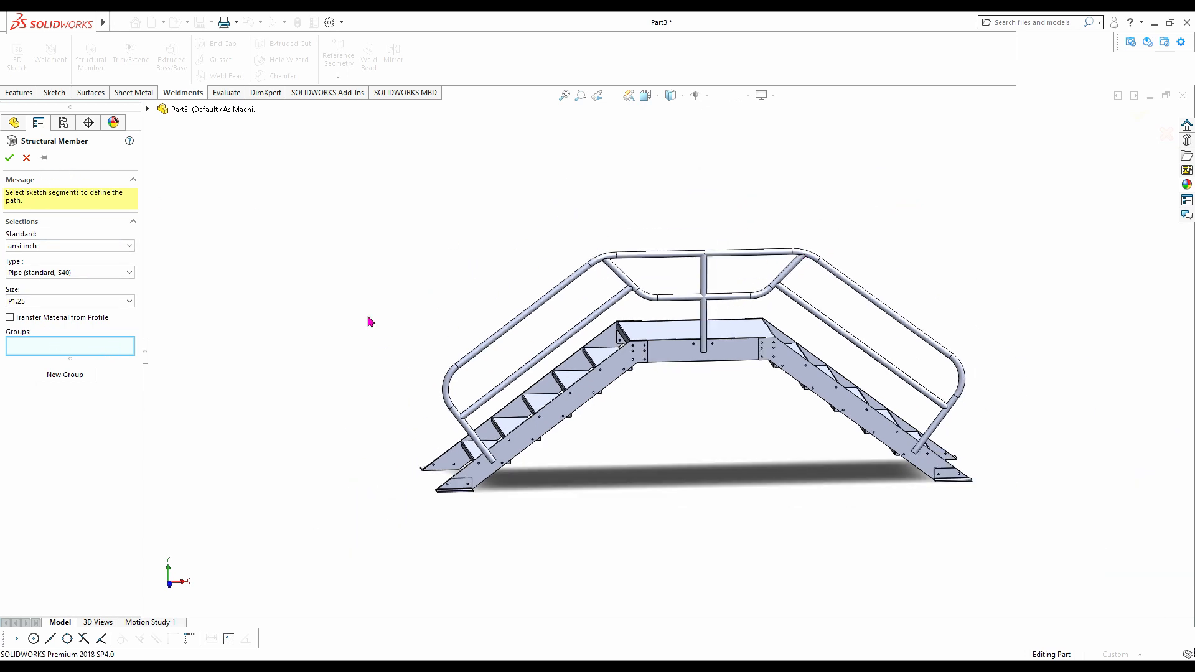
key("Escape")
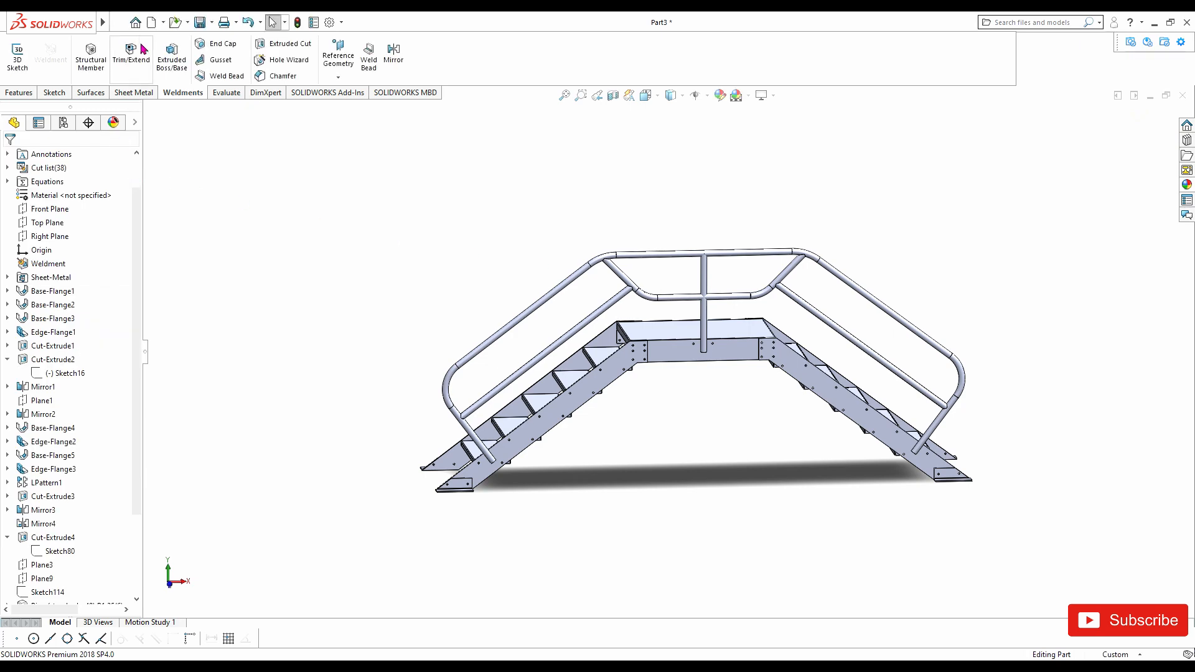
scroll(702, 244, "down", 5)
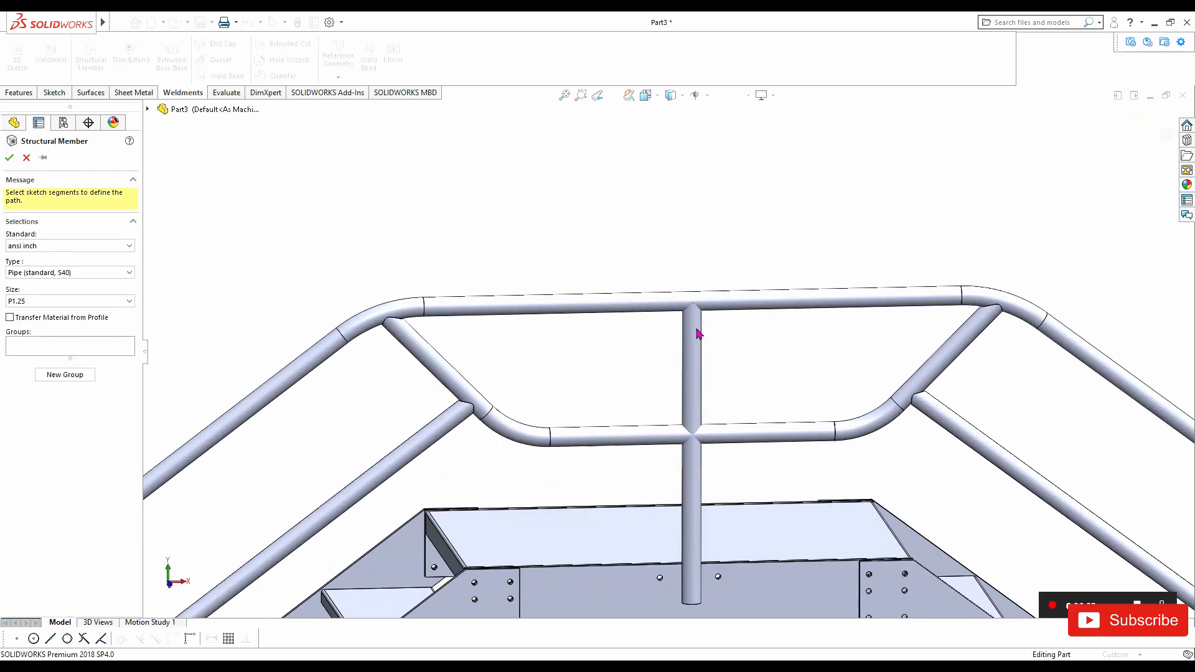
scroll(703, 451, "down", 1)
middle_click_drag(703, 451, 674, 469)
left_click(114, 351)
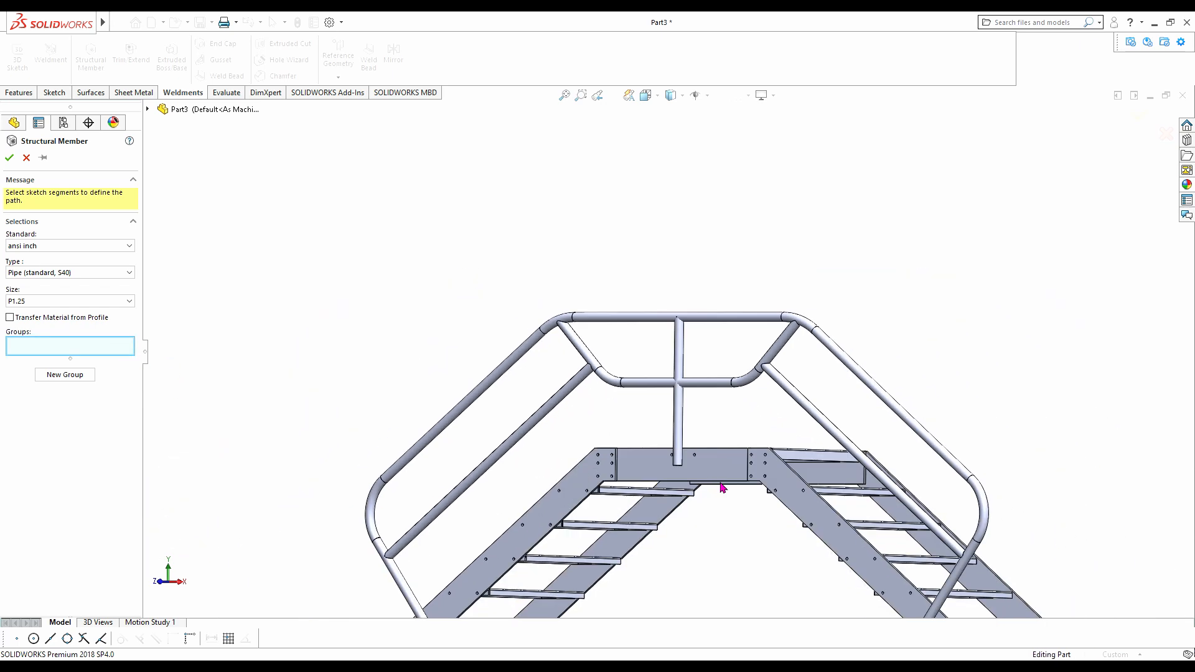
key("Escape")
- Trim the centre post against the top handrail and the horizontal mid-rail, with extension allowed and a 1.00 mm weld gap
middle_click_drag(718, 486, 741, 430)
left_click(747, 434)
scroll(747, 436, "down", 1)
left_click(129, 55)
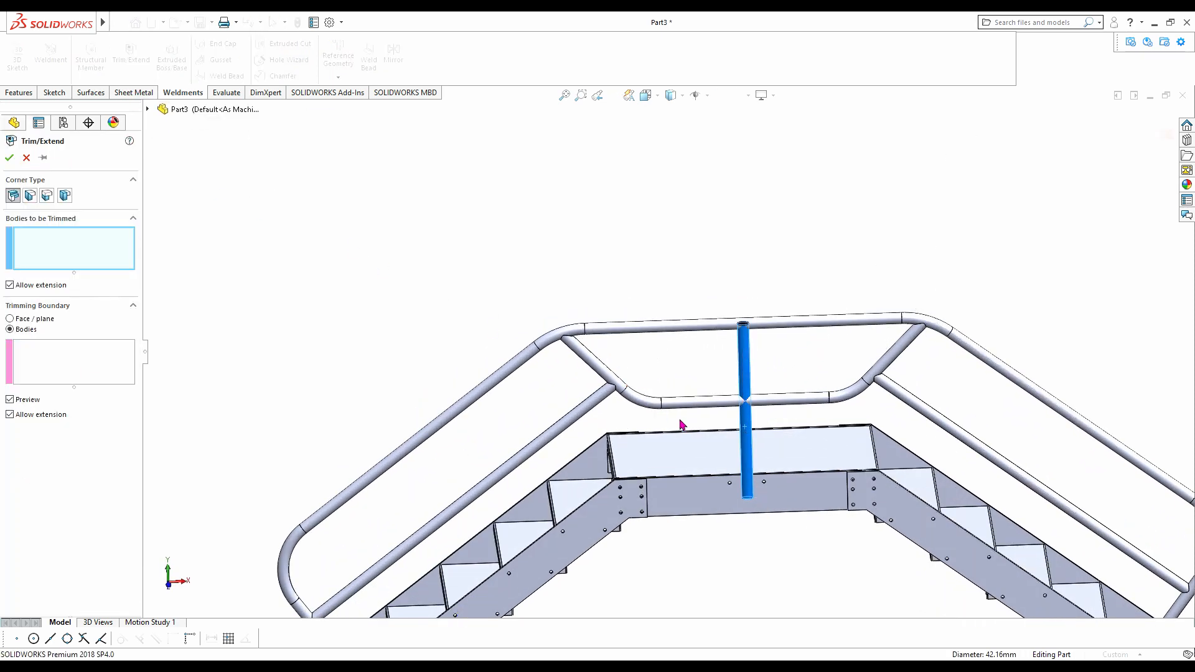
scroll(696, 400, "down", 1)
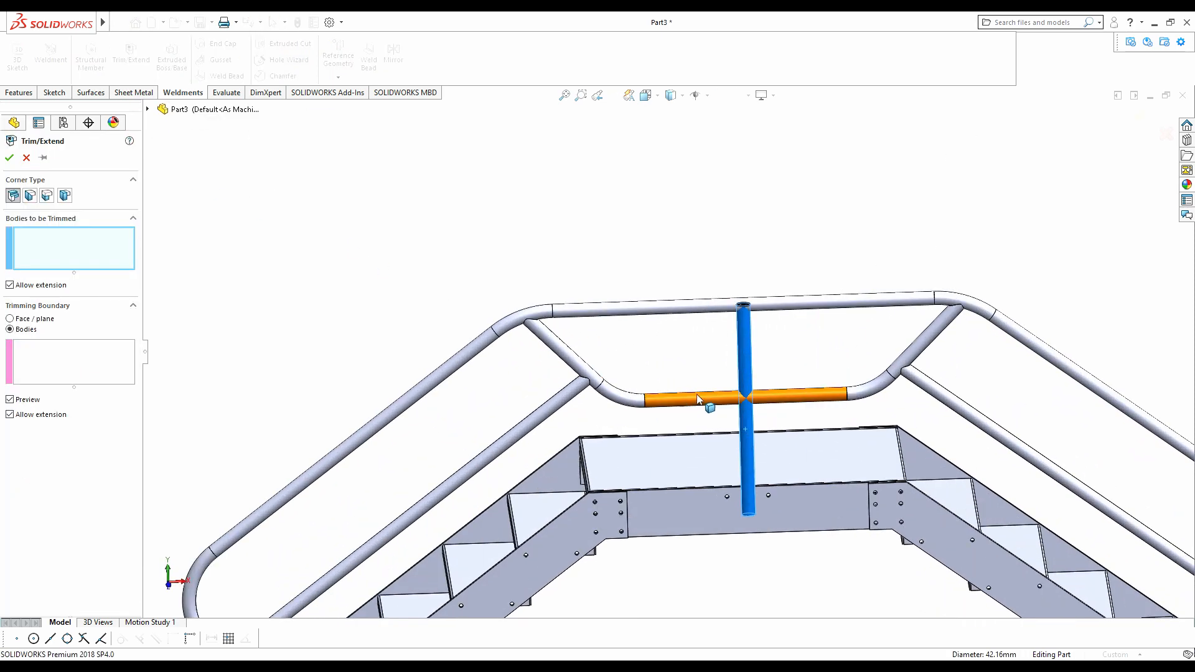
left_click(741, 346)
left_click(128, 364)
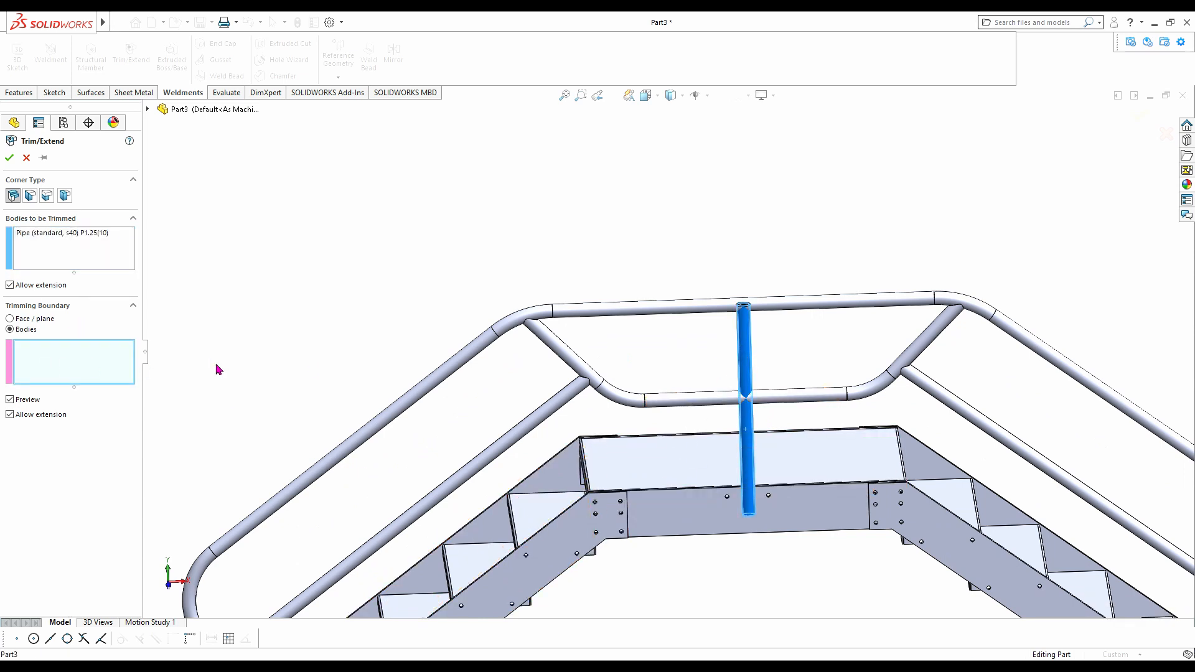
left_click(699, 311)
left_click(712, 398)
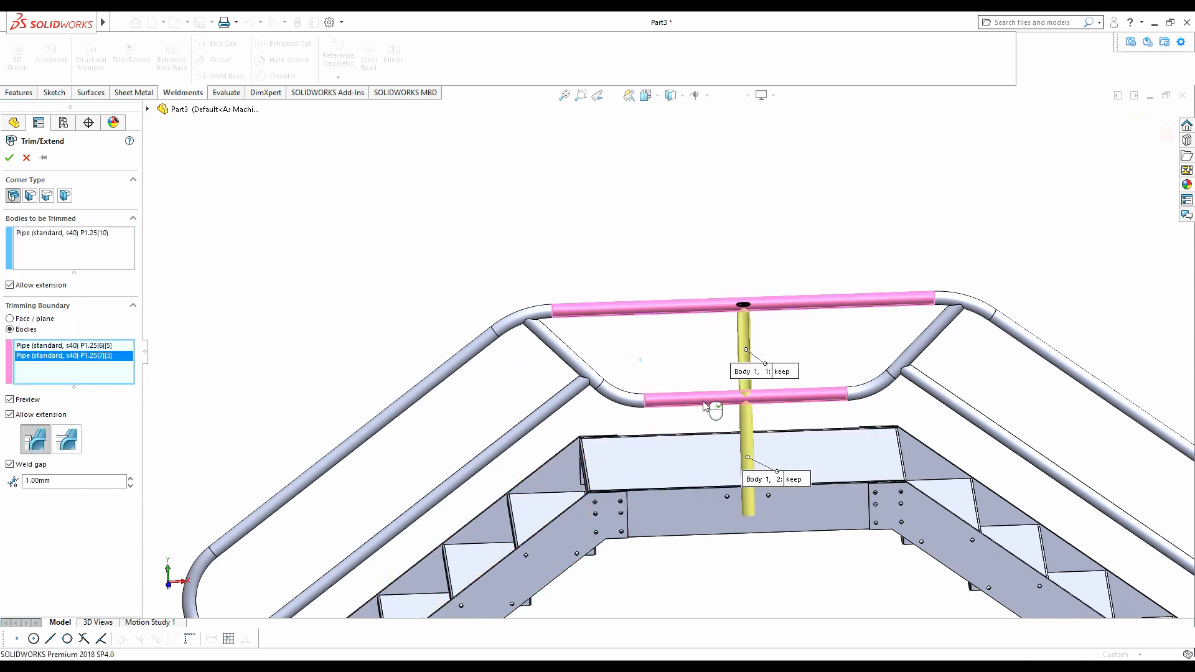
scroll(756, 452, "up", 5)
scroll(619, 438, "down", 4)
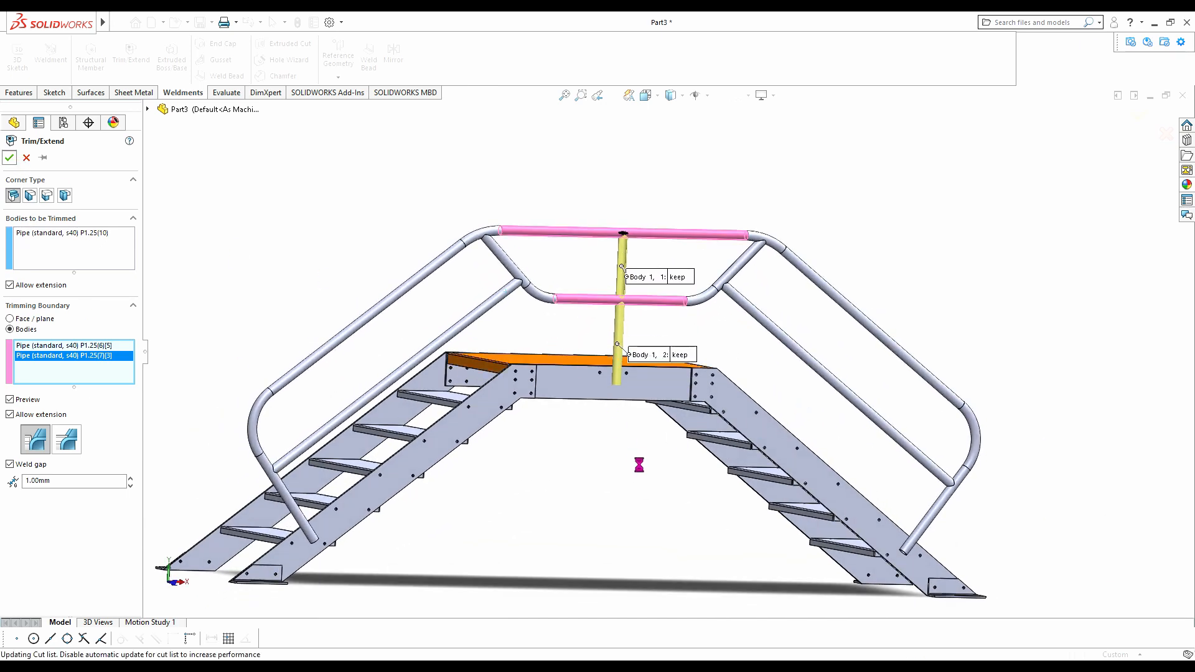
- Start a sketch on the front left stringer's outer face and offset the upper edge of the rail's lower end leg outward by 10 mm
scroll(621, 475, "up", 4)
middle_click_drag(548, 481, 591, 465)
scroll(581, 413, "down", 5)
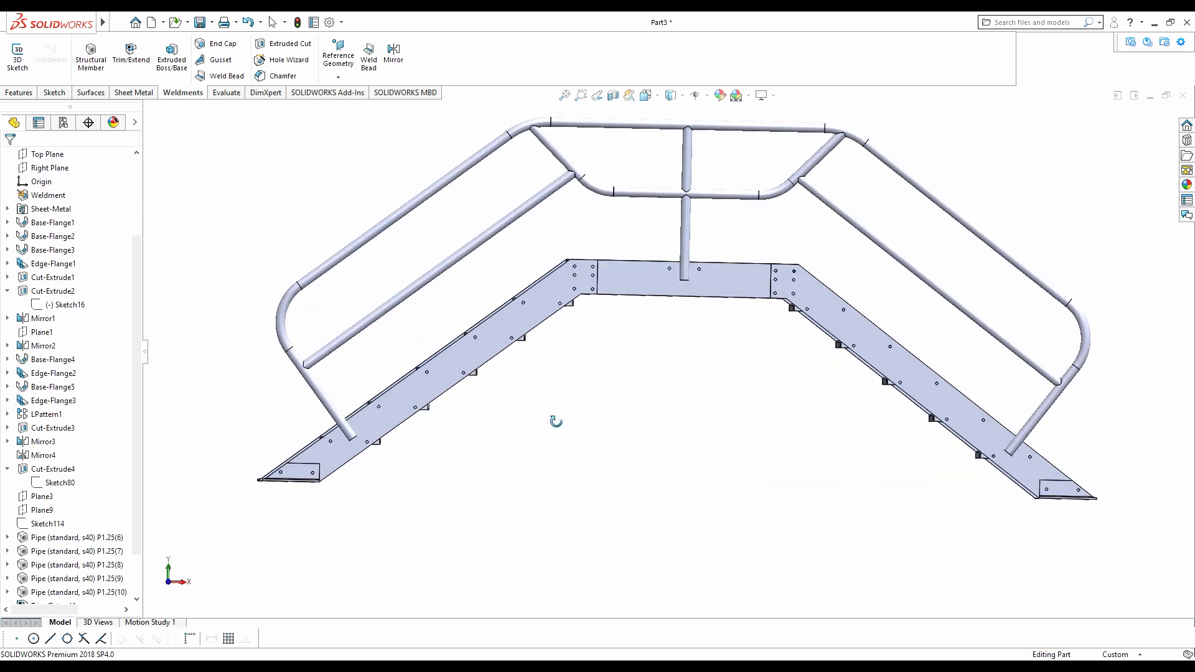
scroll(376, 434, "down", 5)
left_click(429, 436)
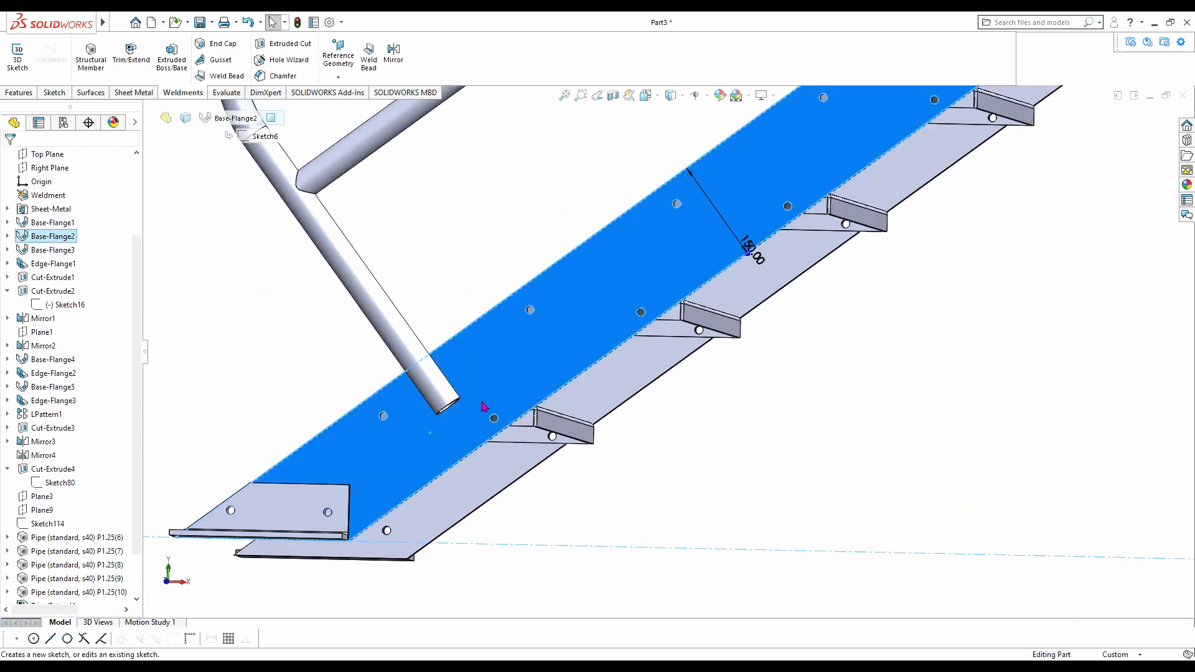
left_click(484, 406)
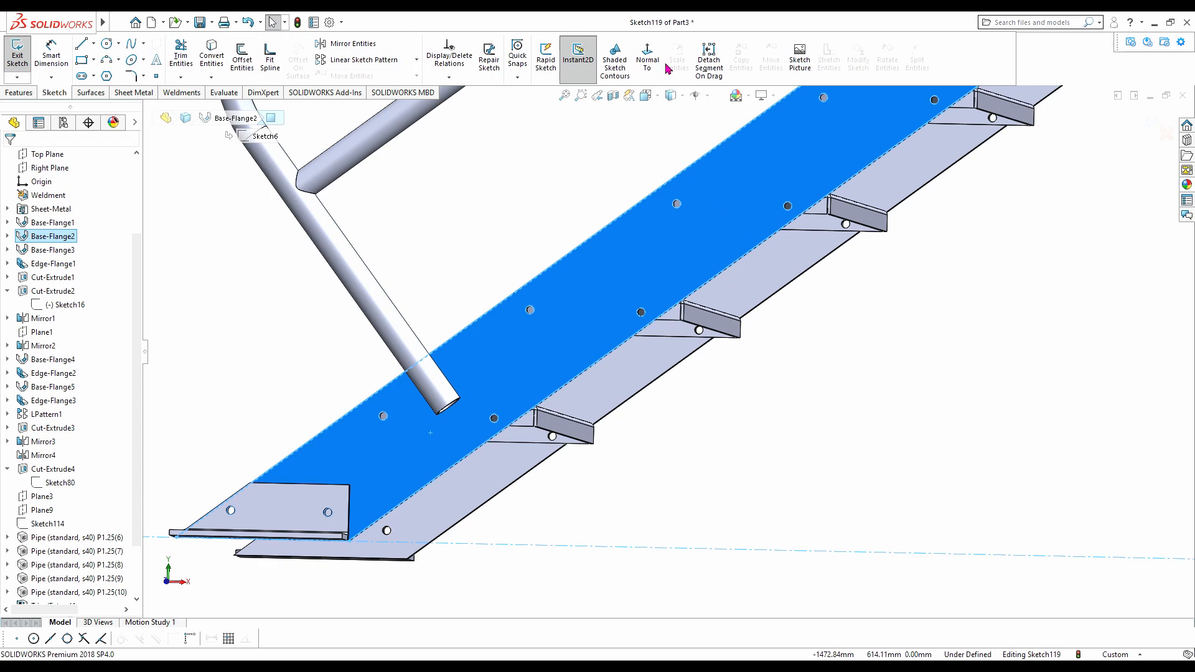
left_click(647, 57)
scroll(477, 423, "down", 8)
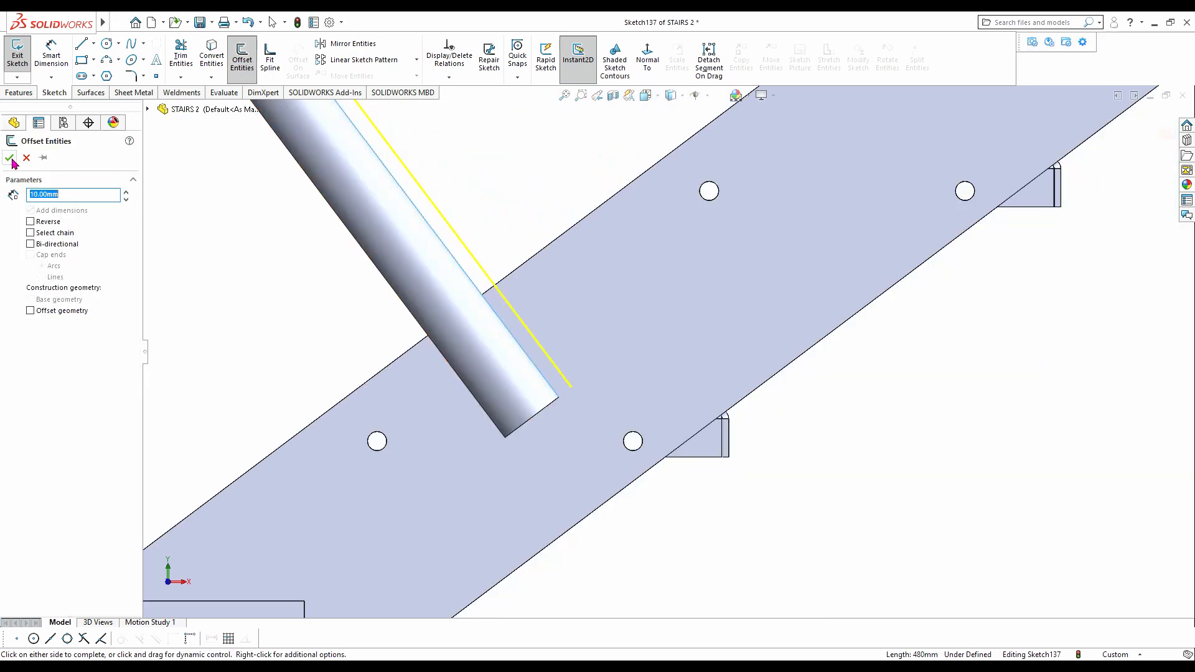
left_click(10, 158)
- Offset the opposite edge of the lower end leg outward by 10 mm in the same sketch
left_click(51, 56)
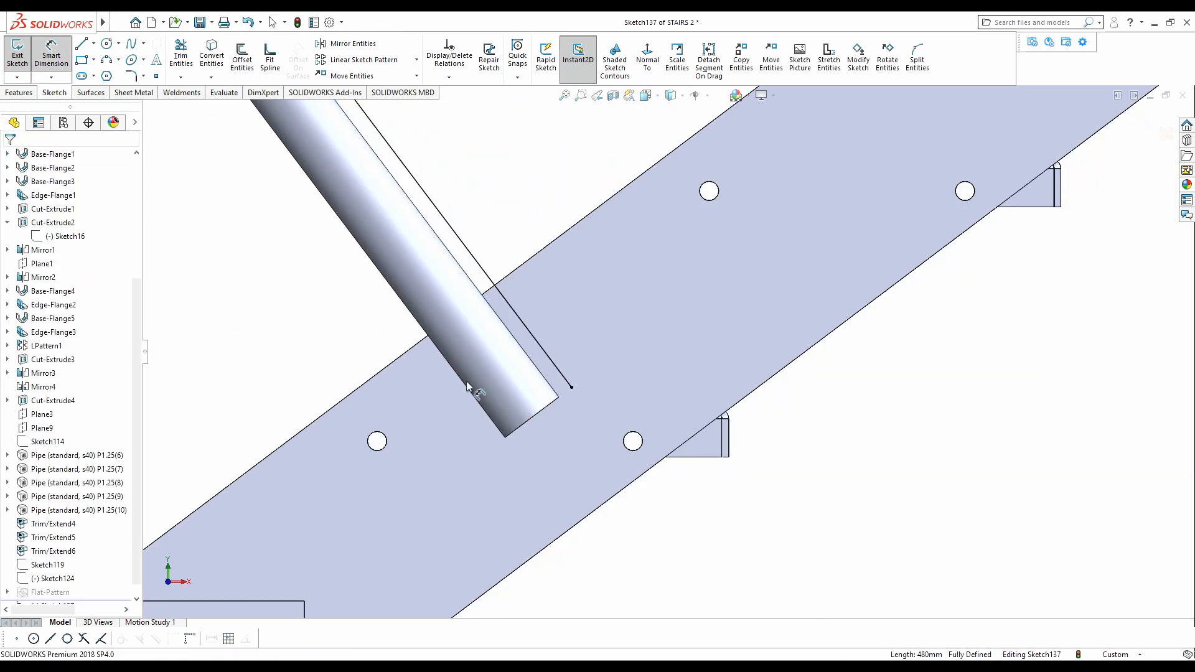
left_click(464, 387)
left_click(247, 59)
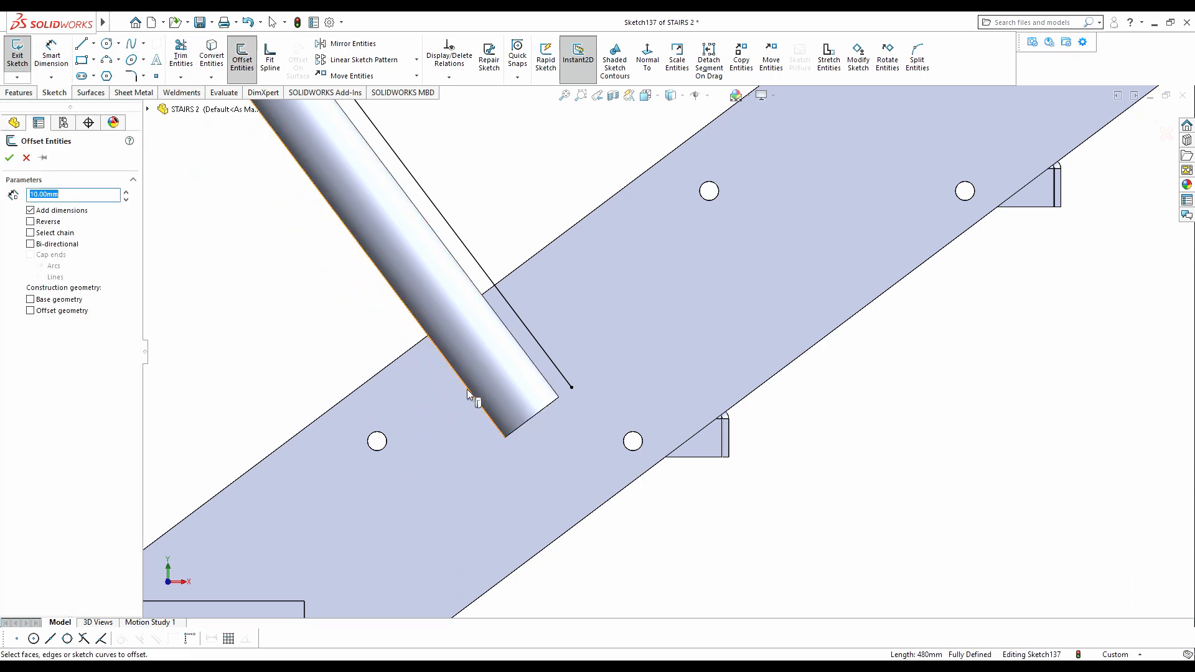
left_click(466, 390)
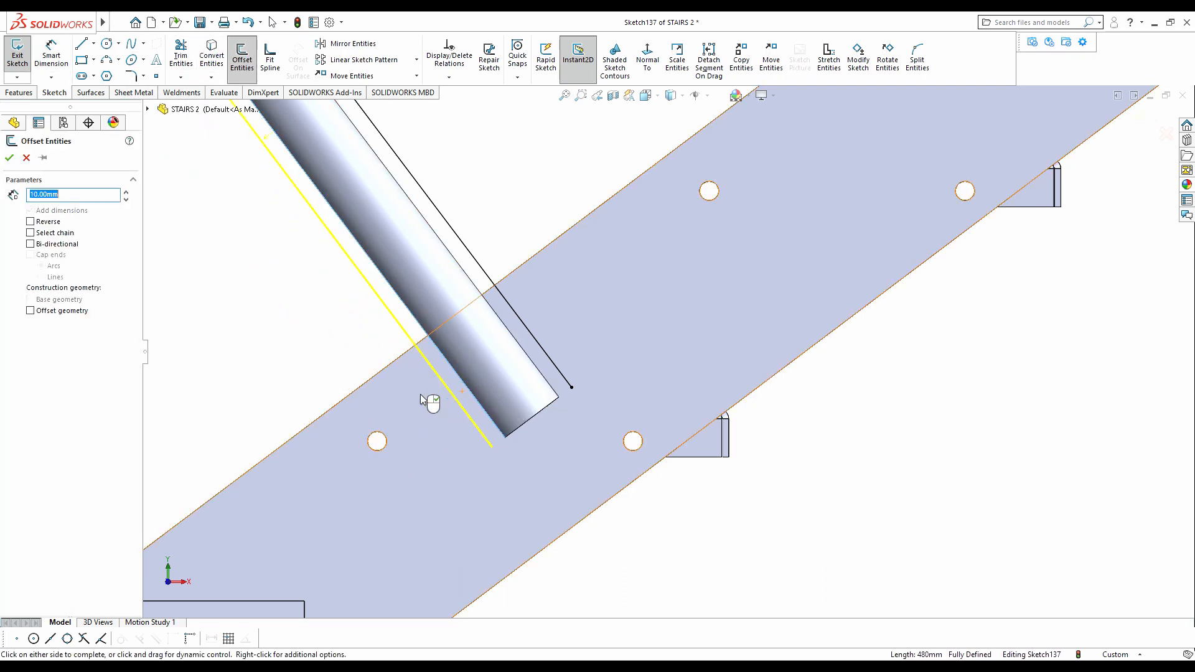
left_click(9, 158)
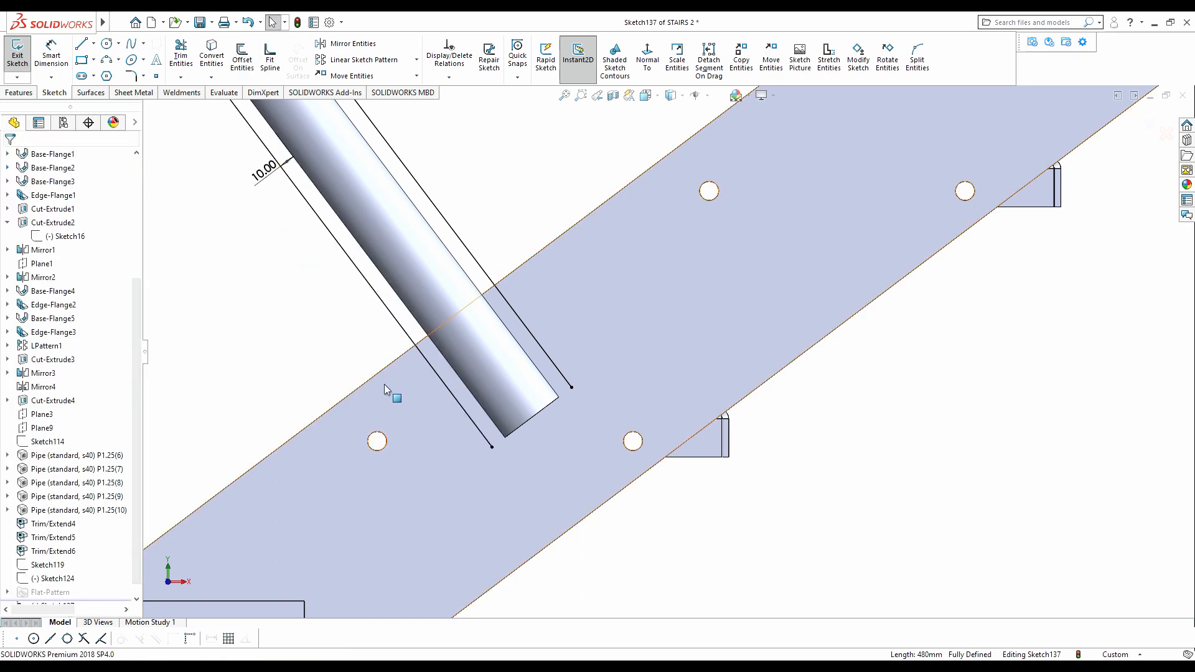
- Convert the stringer's upper edge into the sketch and join the lower ends of the two offset lines with a line
left_click(384, 368)
left_click(217, 60)
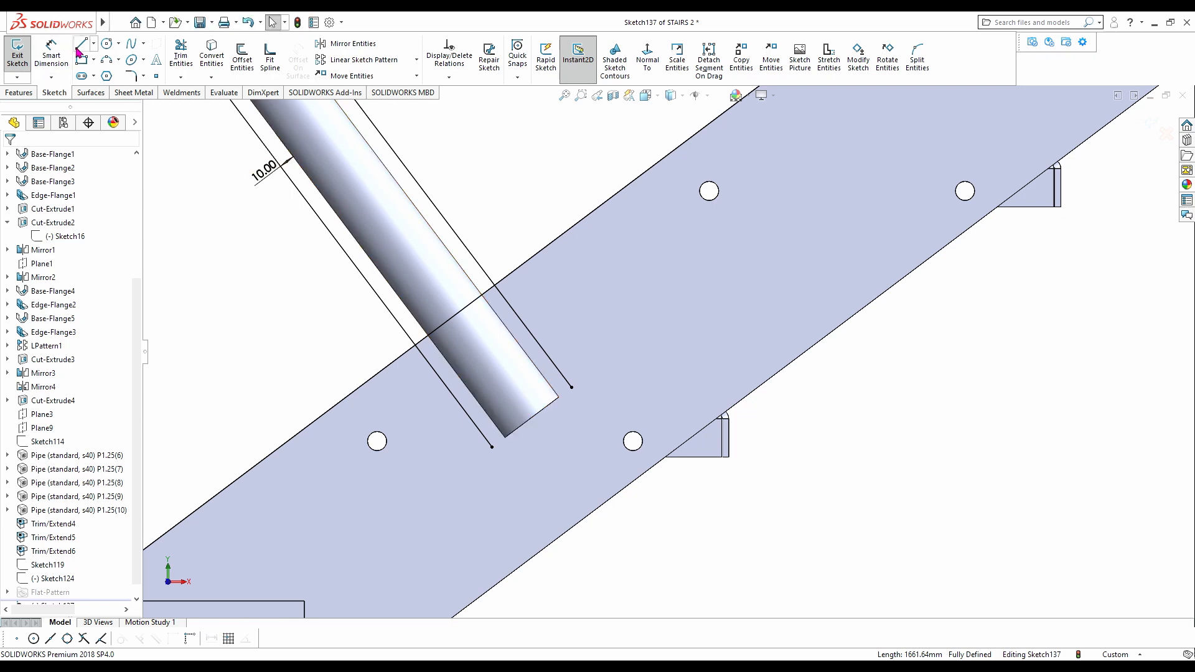
left_click(571, 387)
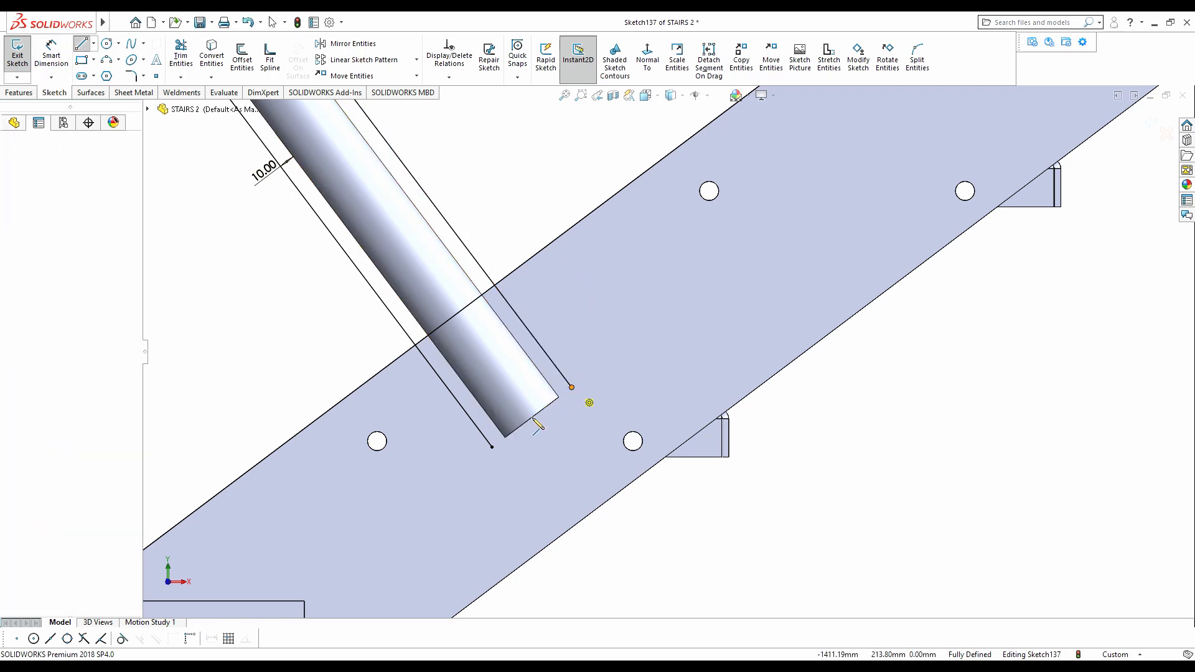
left_click(491, 446)
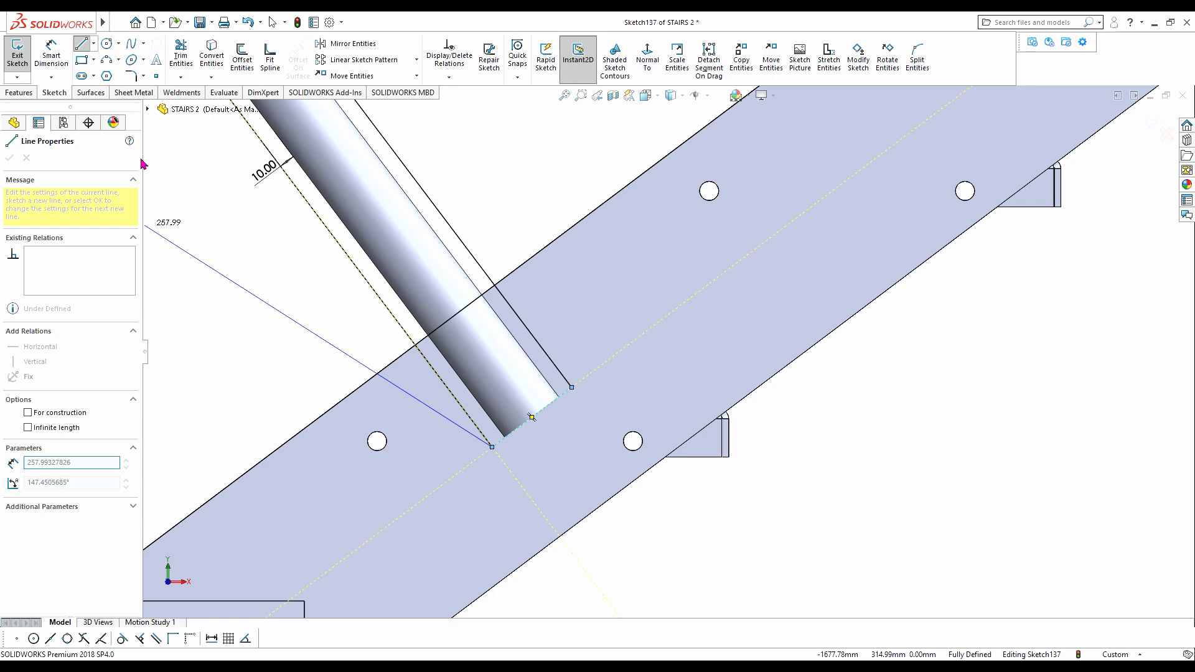
- Power-trim the offset lines and converted edge to leave a closed rectangle around the pipe end on the stringer
left_click(180, 59)
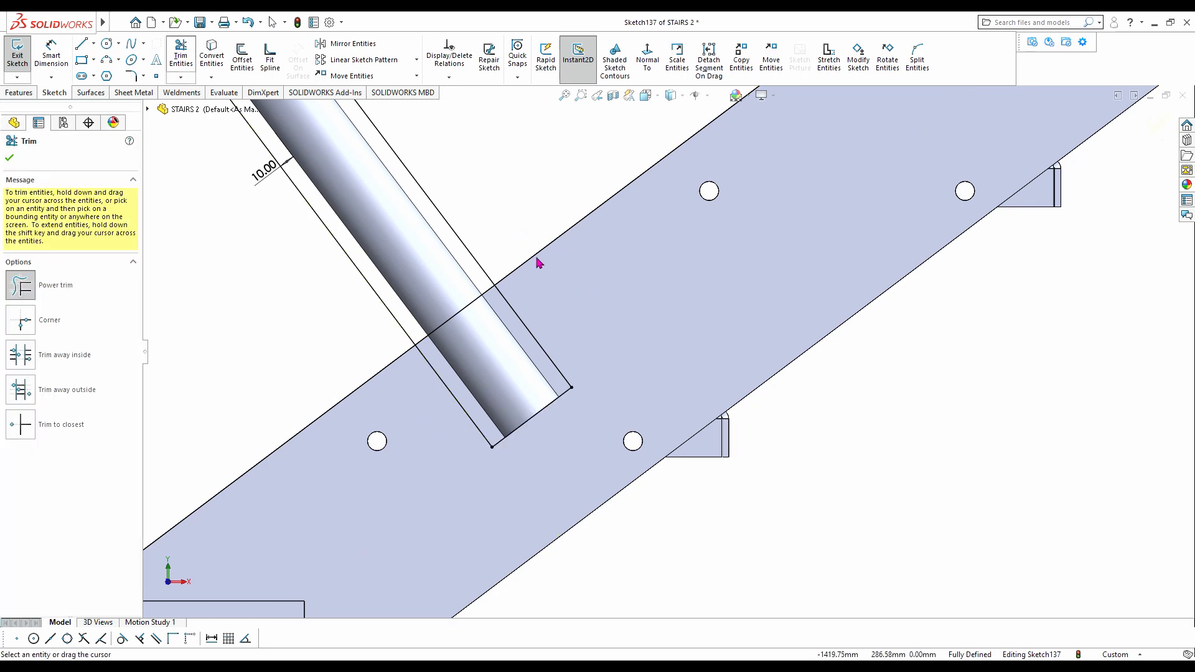
left_click_drag(420, 298, 399, 466)
scroll(444, 473, "up", 2)
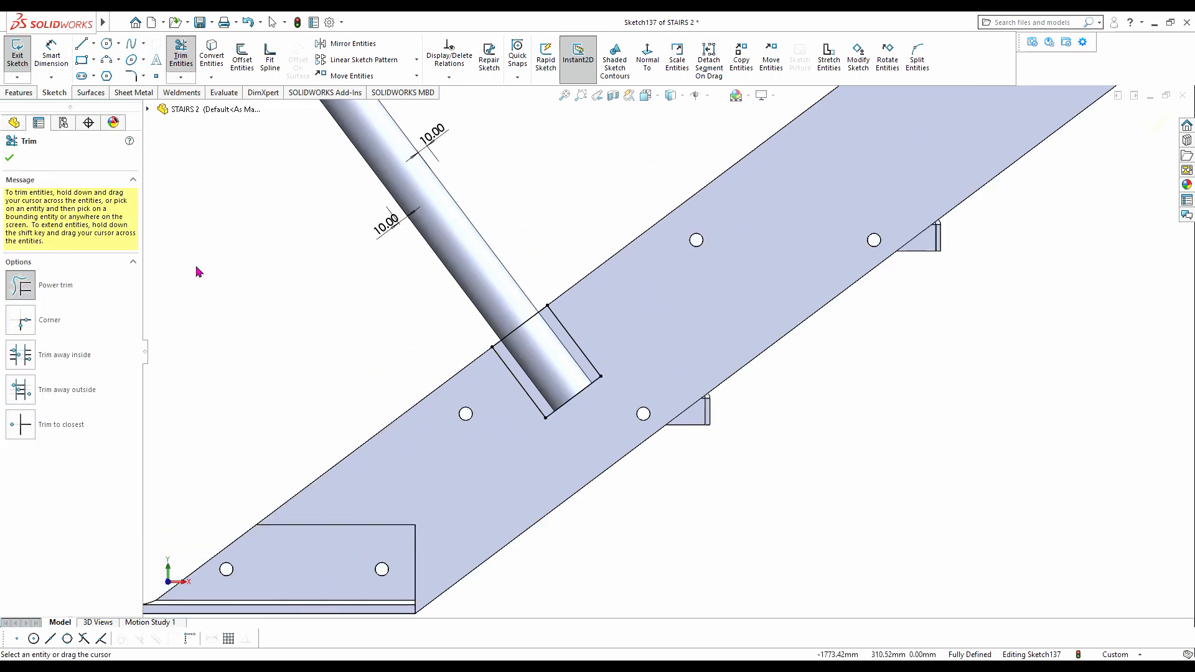
left_click(10, 159)
- Create a 10 mm thick base flange from the rectangle, overriding the default thickness, with reversed direction and without merging the result
left_click(133, 92)
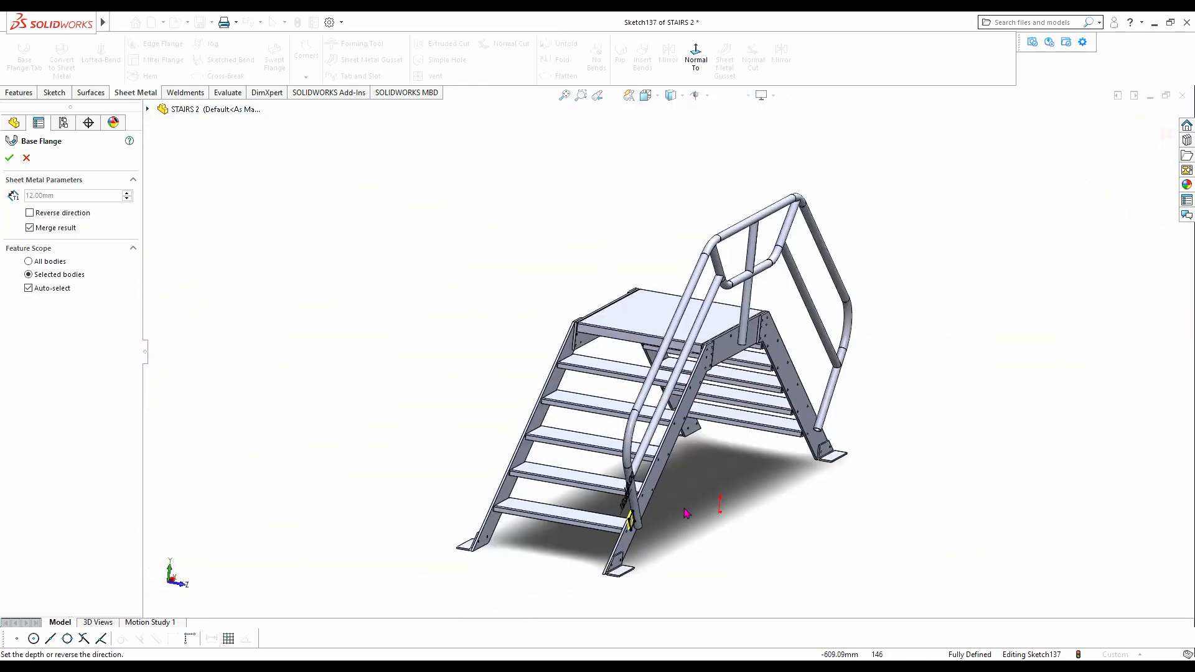
scroll(624, 536, "down", 6)
mouse_move(664, 517)
middle_mouse_down()
mouse_move(718, 518)
mouse_move(688, 523)
mouse_move(676, 509)
middle_mouse_up()
scroll(665, 495, "down", 5)
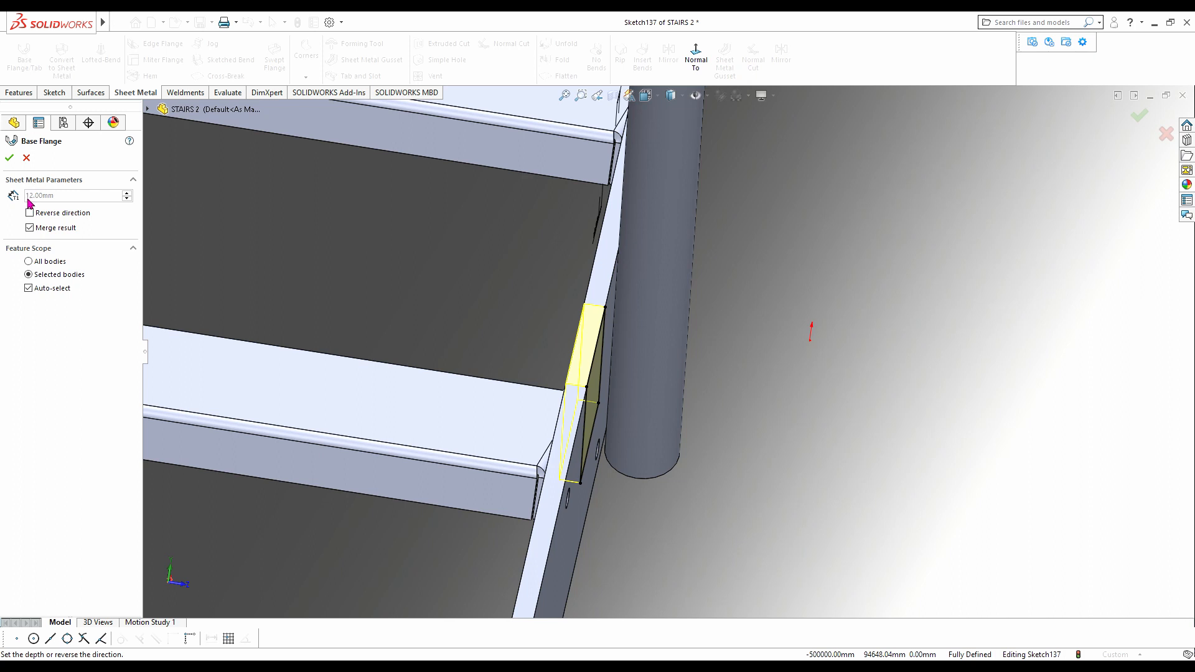
left_click(30, 228)
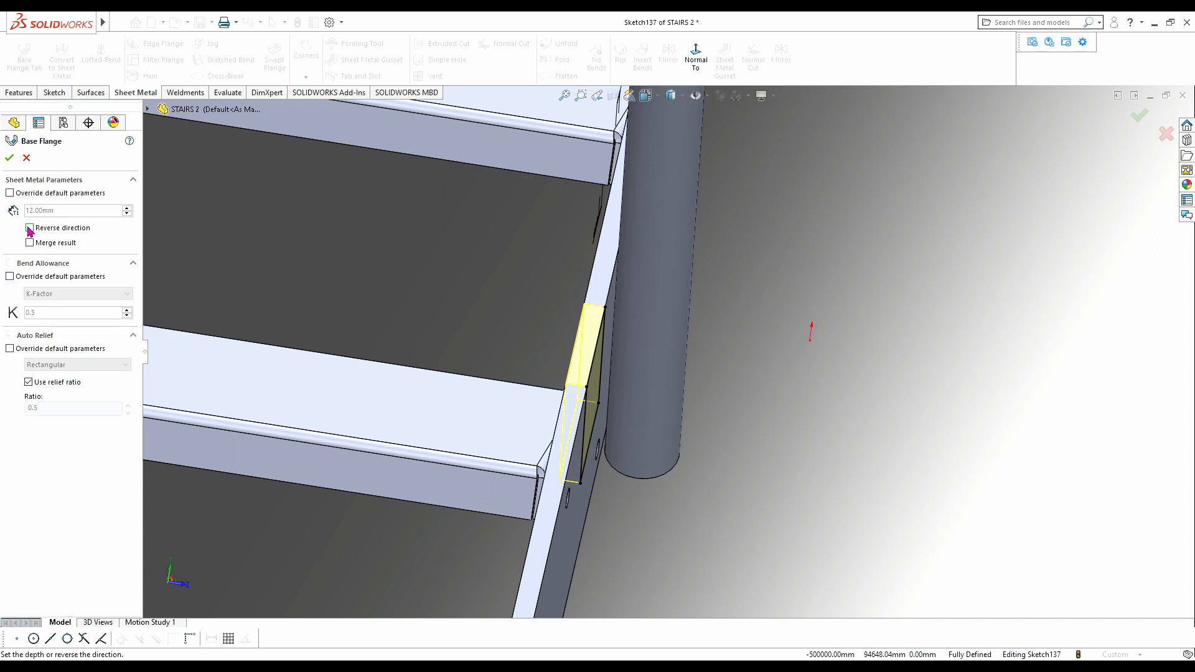
left_click(30, 227)
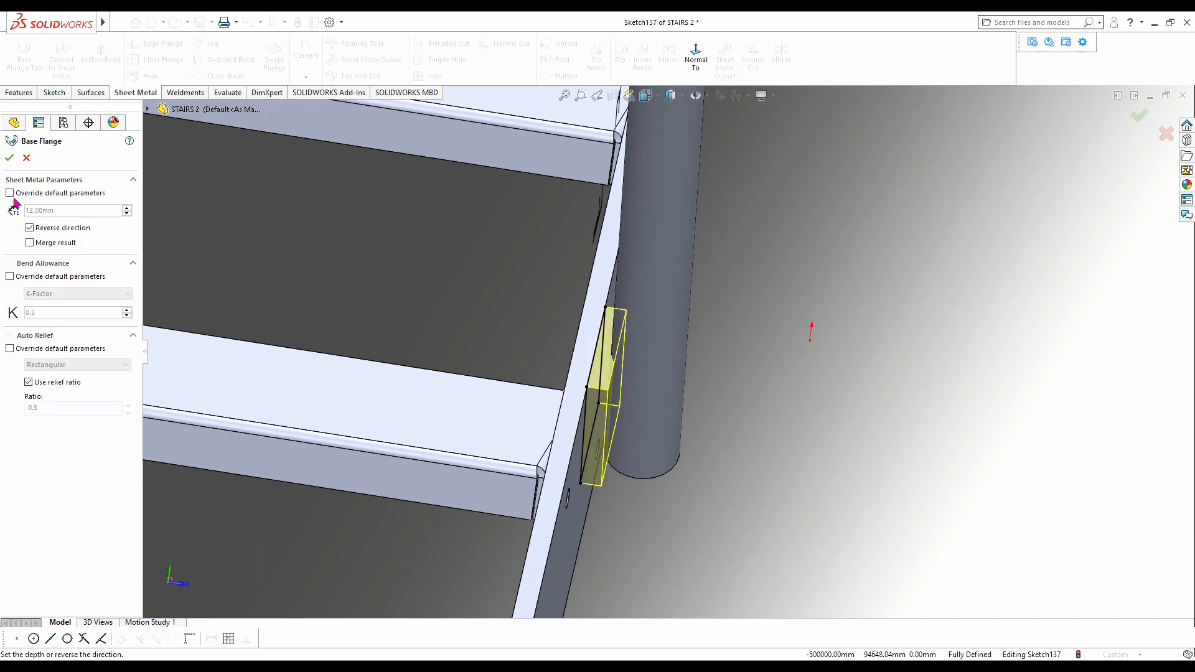
type("10")
key("Return")
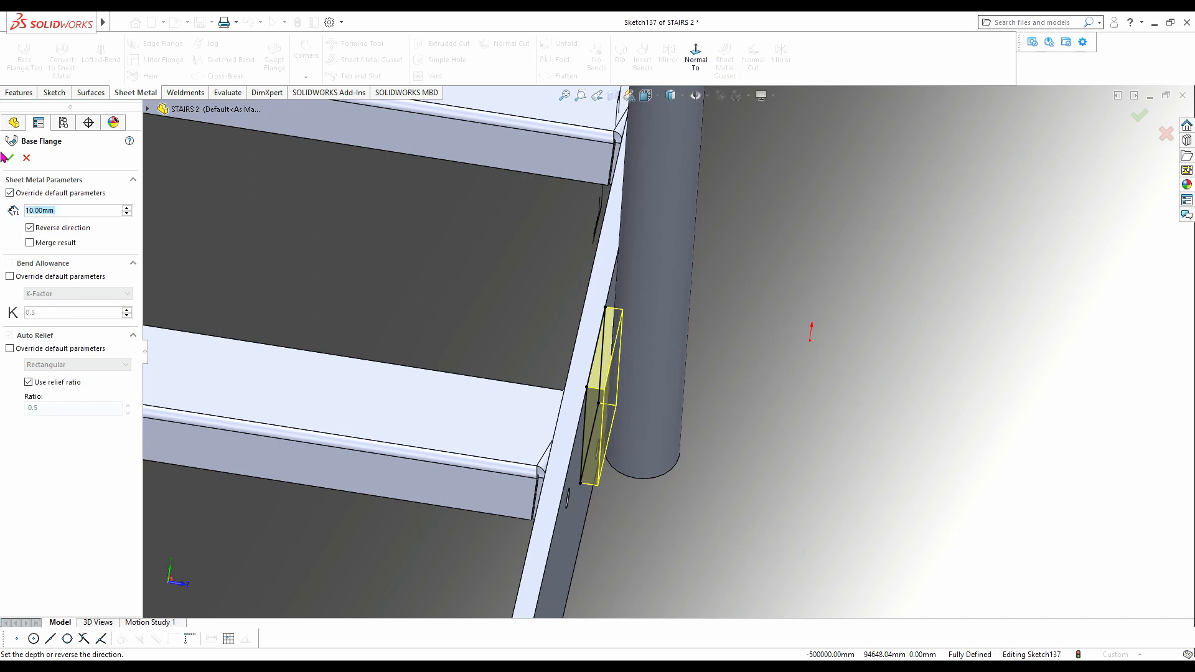
left_click(9, 159)
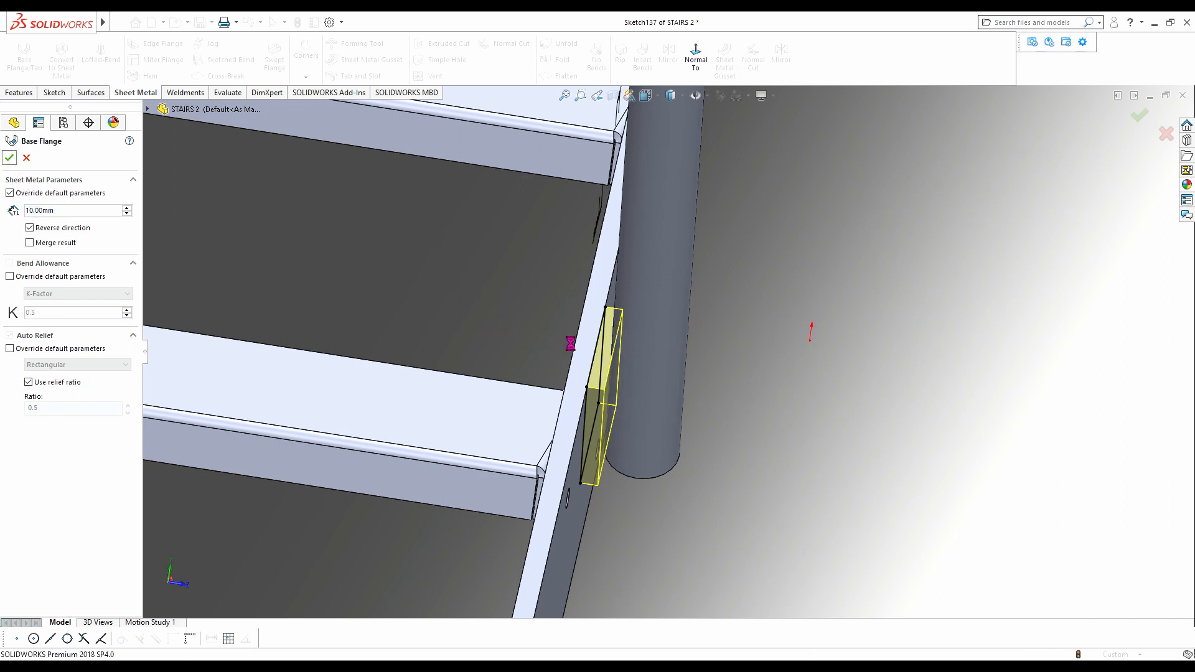
- Mirror the new spacer plate body about the Right Plane onto the opposite staircase's stringer, without merging solids
scroll(729, 375, "up", 5)
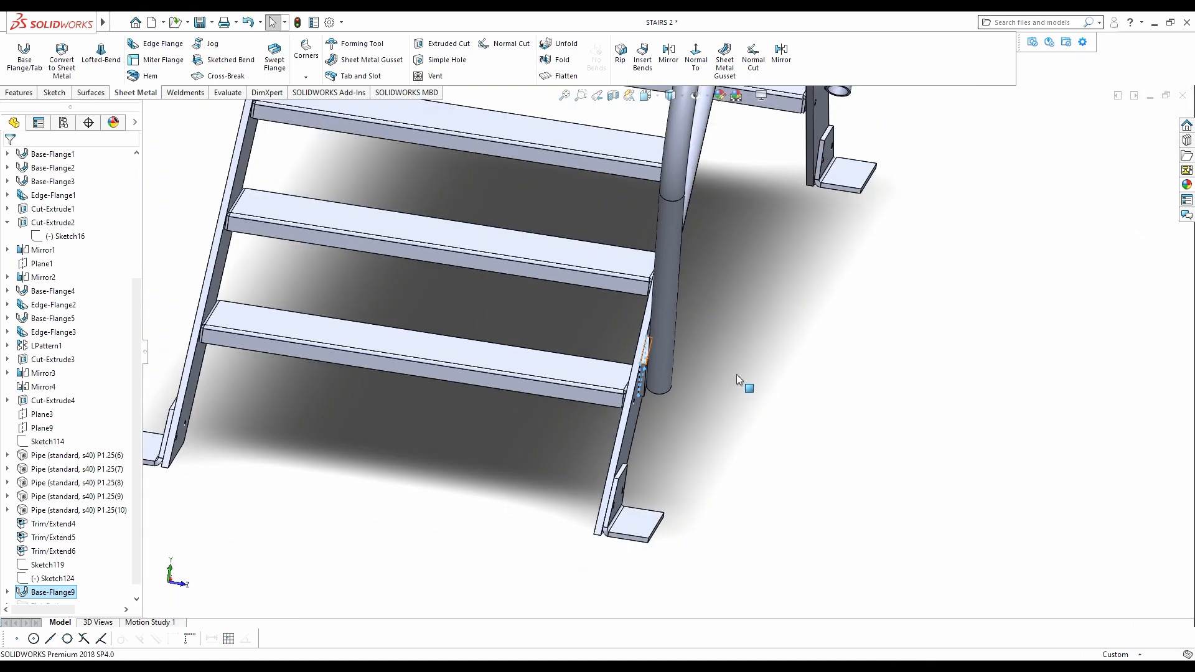
scroll(740, 379, "up", 8)
middle_click_drag(833, 391, 861, 309)
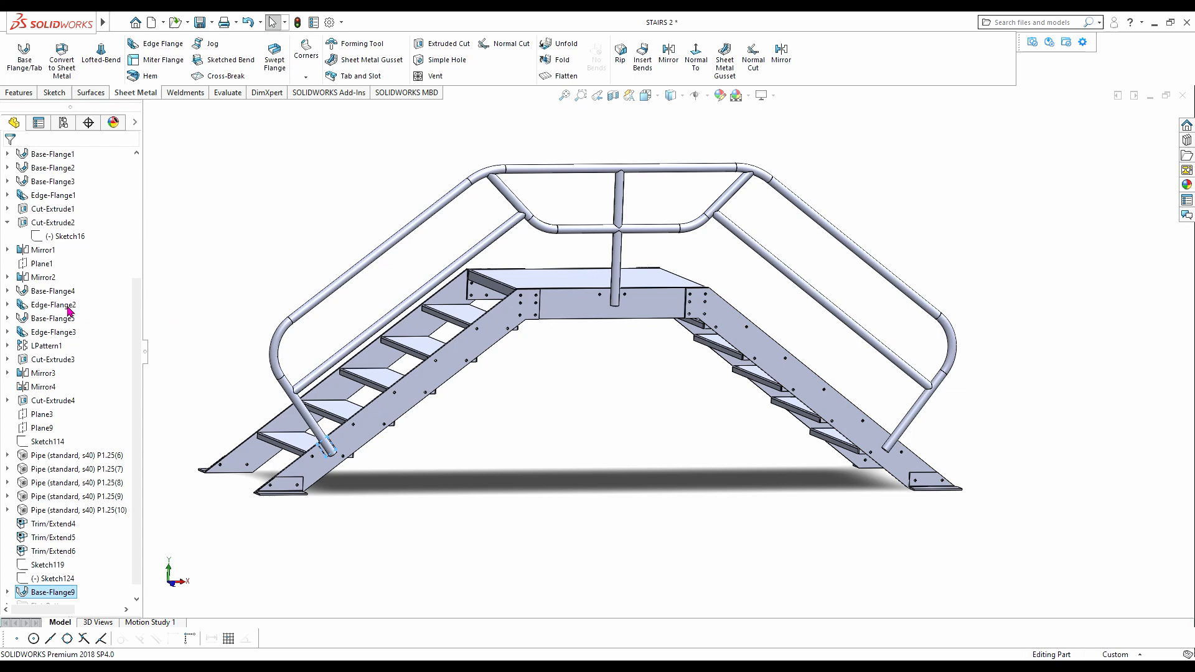
scroll(56, 234, "up", 4)
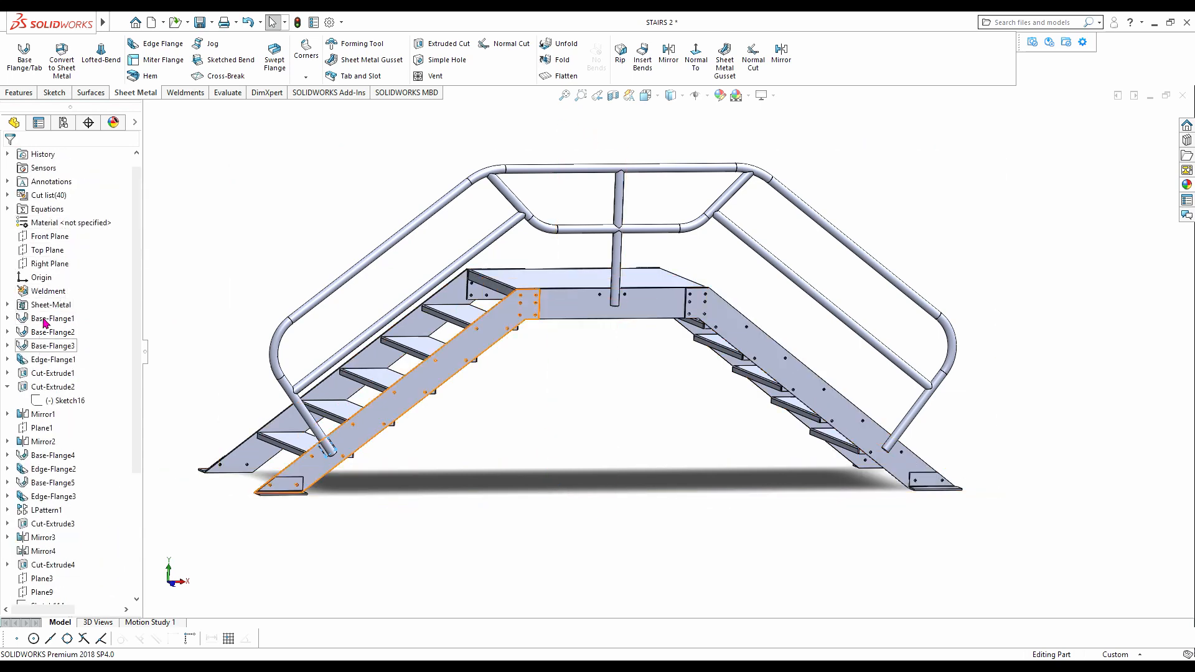
left_click(49, 265)
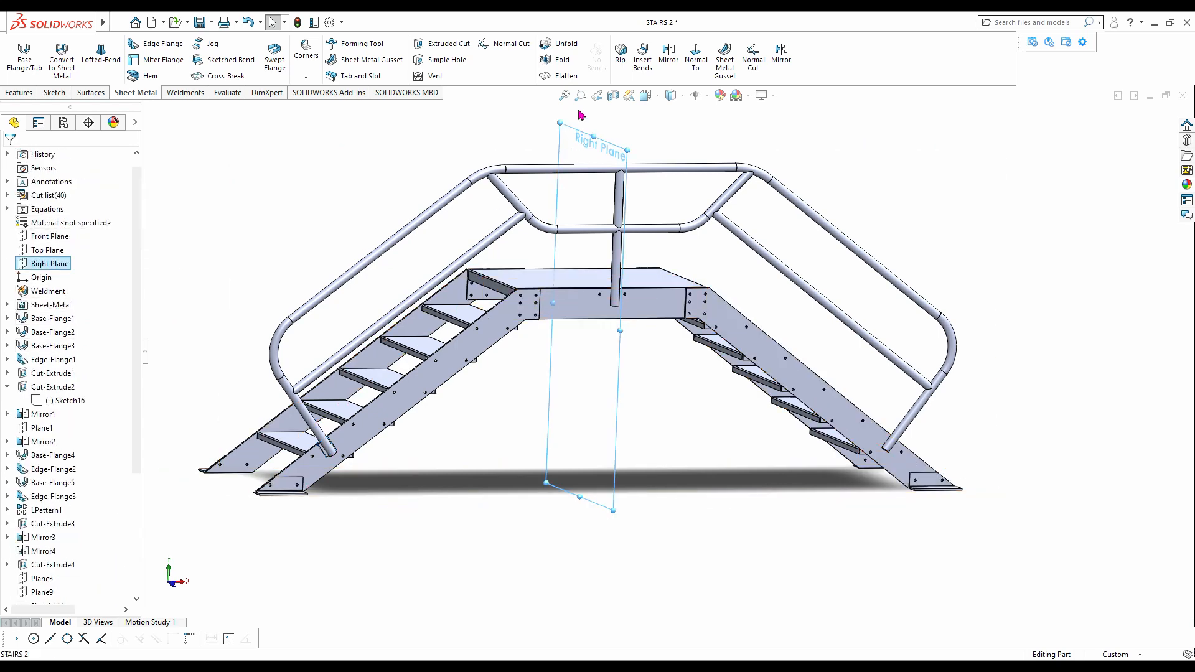
left_click(780, 61)
scroll(231, 461, "down", 5)
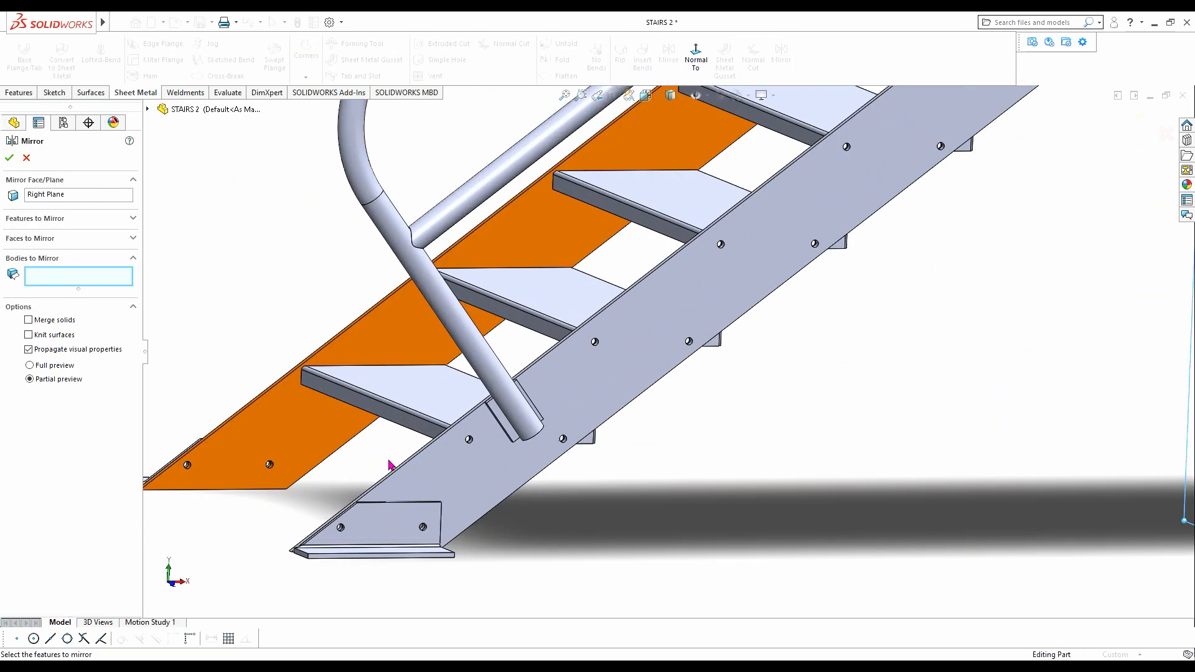
left_click(509, 432)
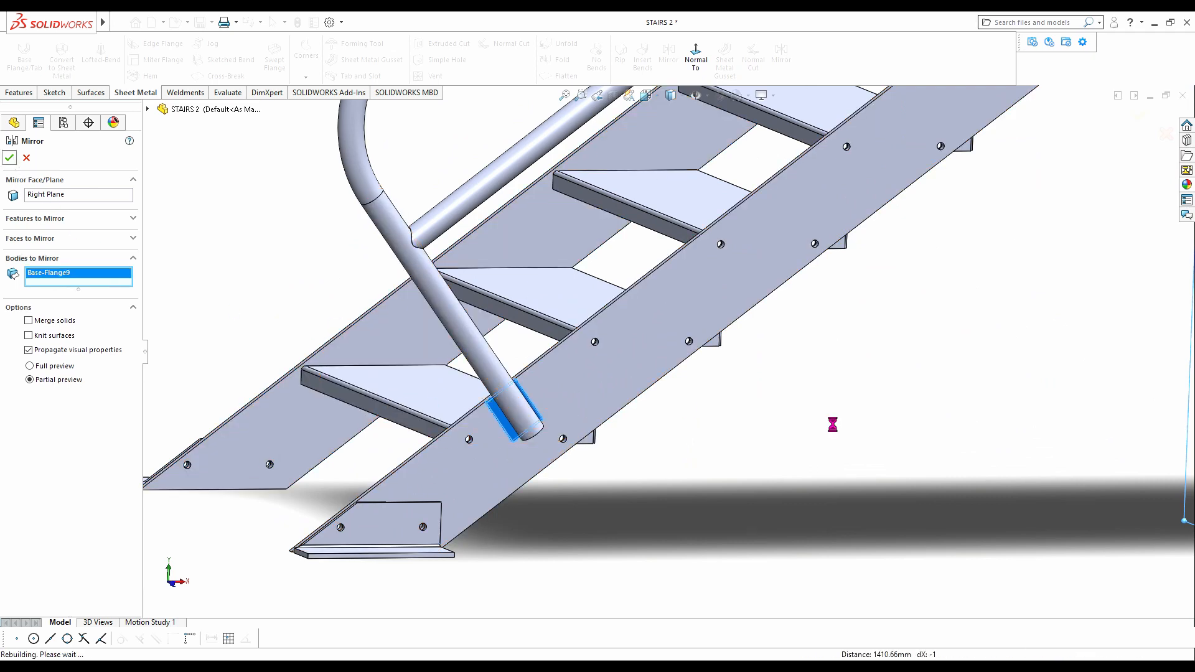
scroll(933, 398, "up", 6)
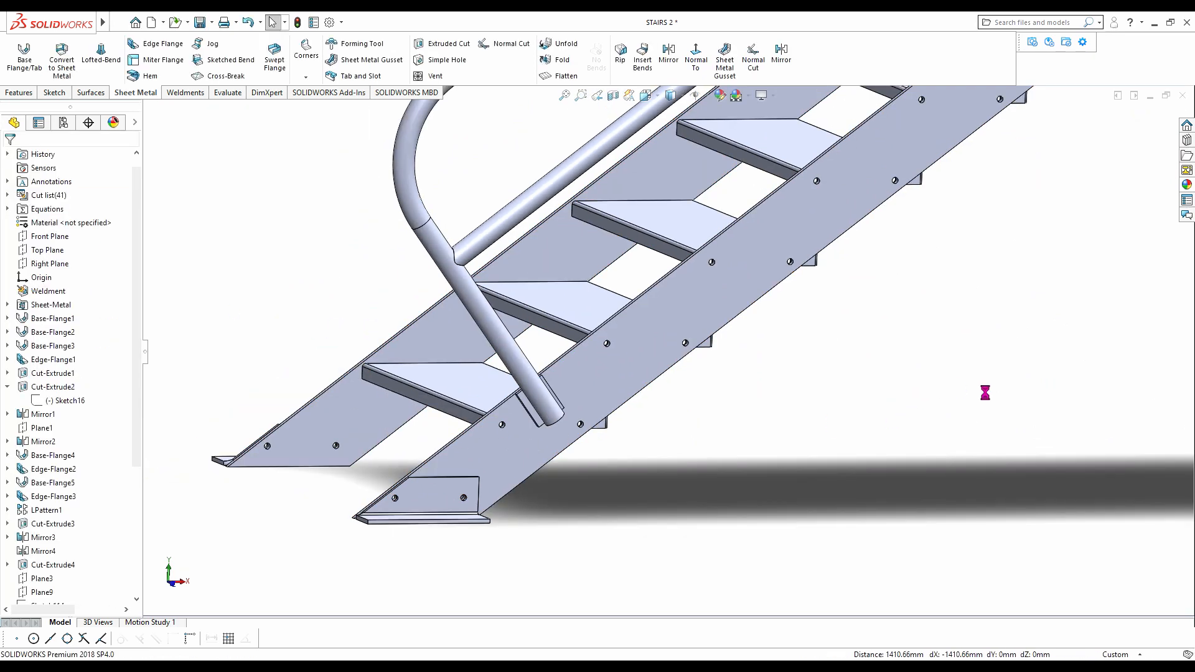
scroll(1028, 393, "down", 8)
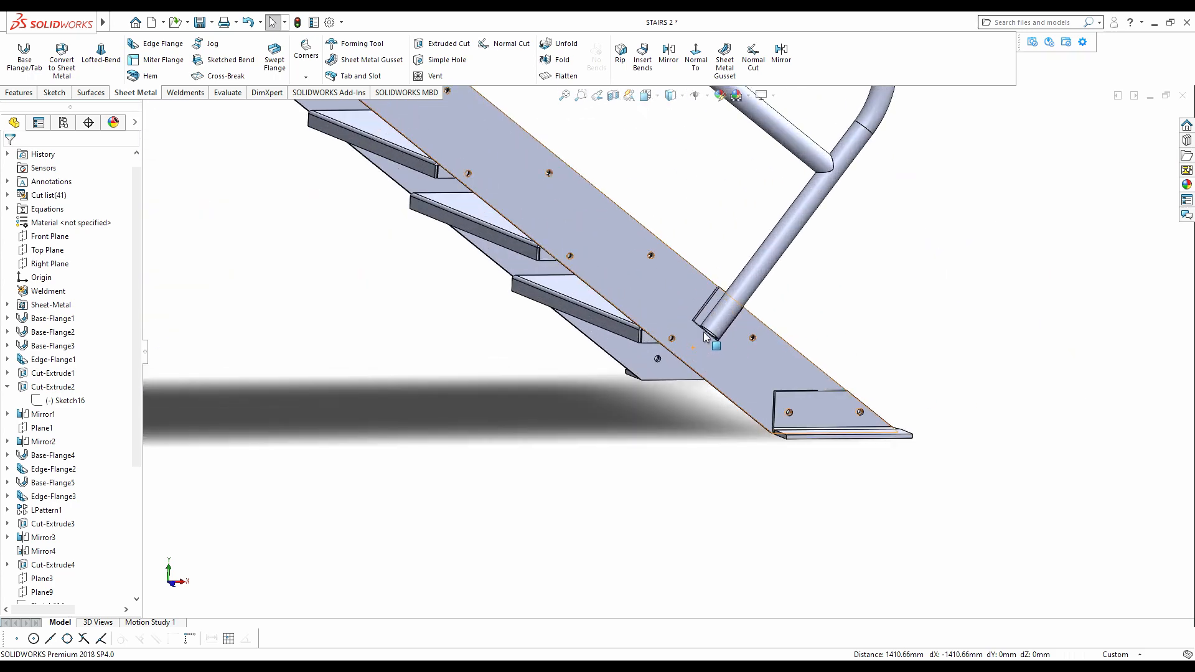
- Start a sketch on the platform beam's outer face and offset both edges of the middle railing post outward by 10 mm
scroll(423, 255, "up", 4)
scroll(488, 235, "down", 8)
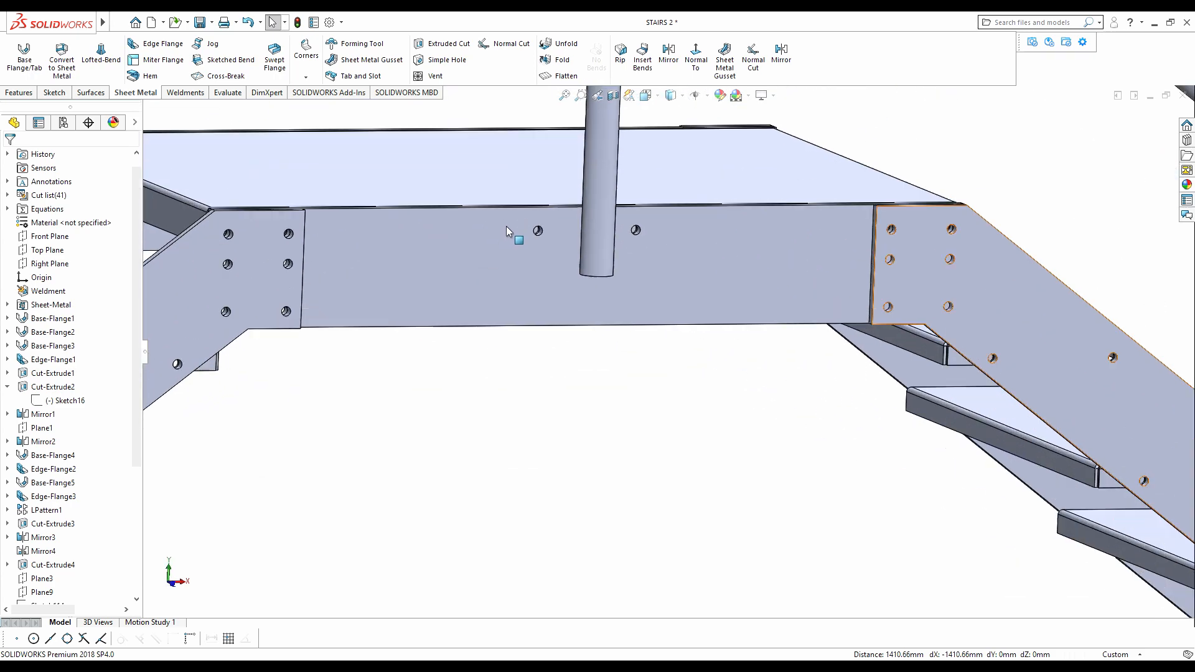
left_click(562, 260)
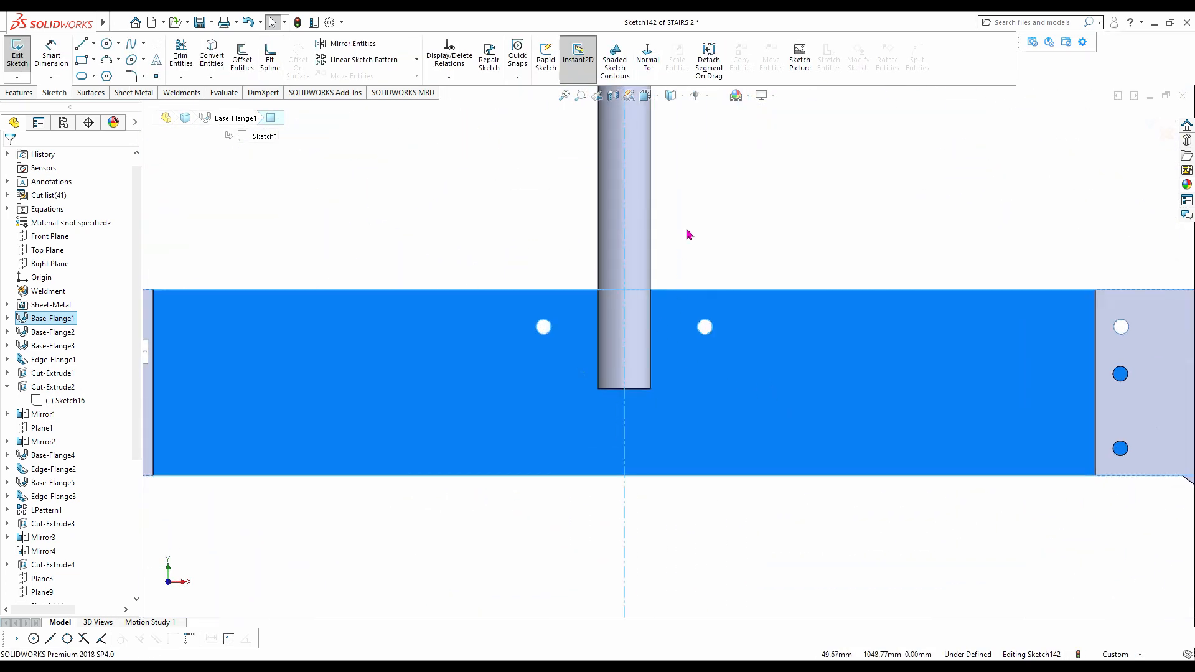
left_click(650, 334)
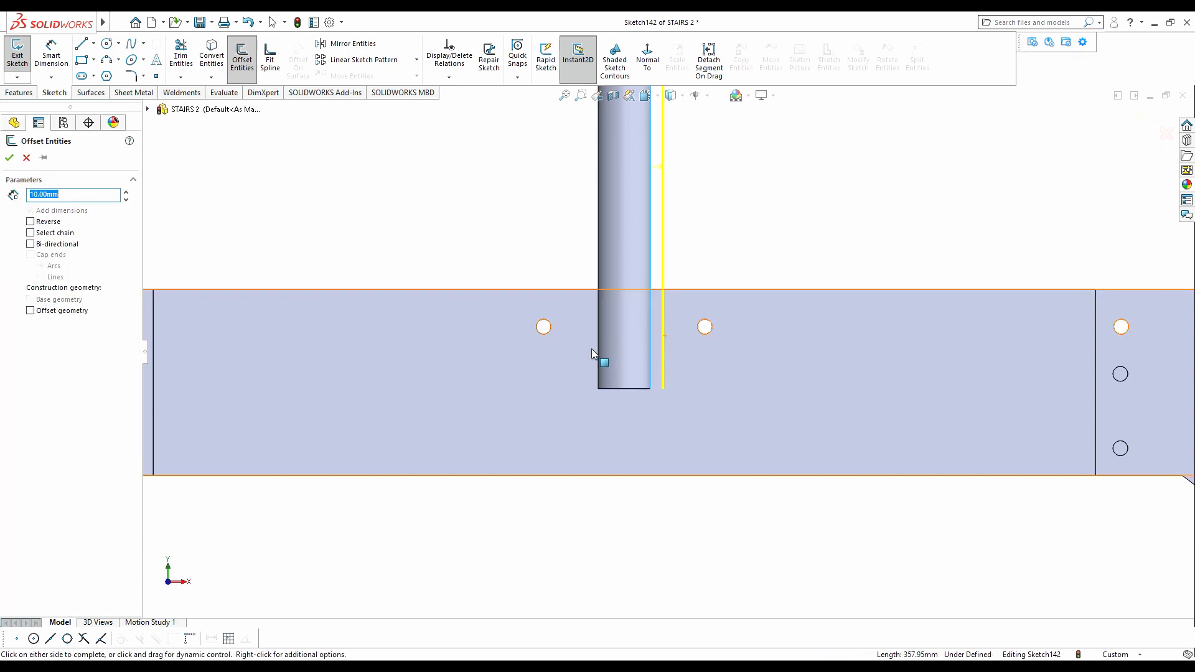
left_click(10, 160)
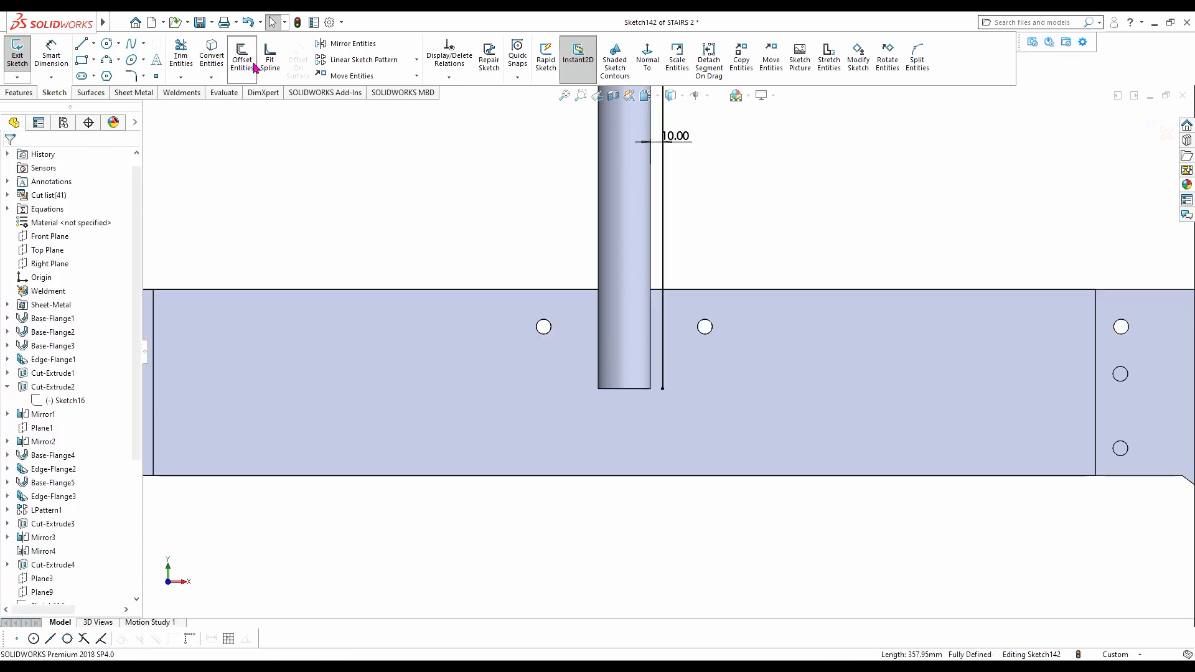
left_click(242, 61)
left_click(598, 262)
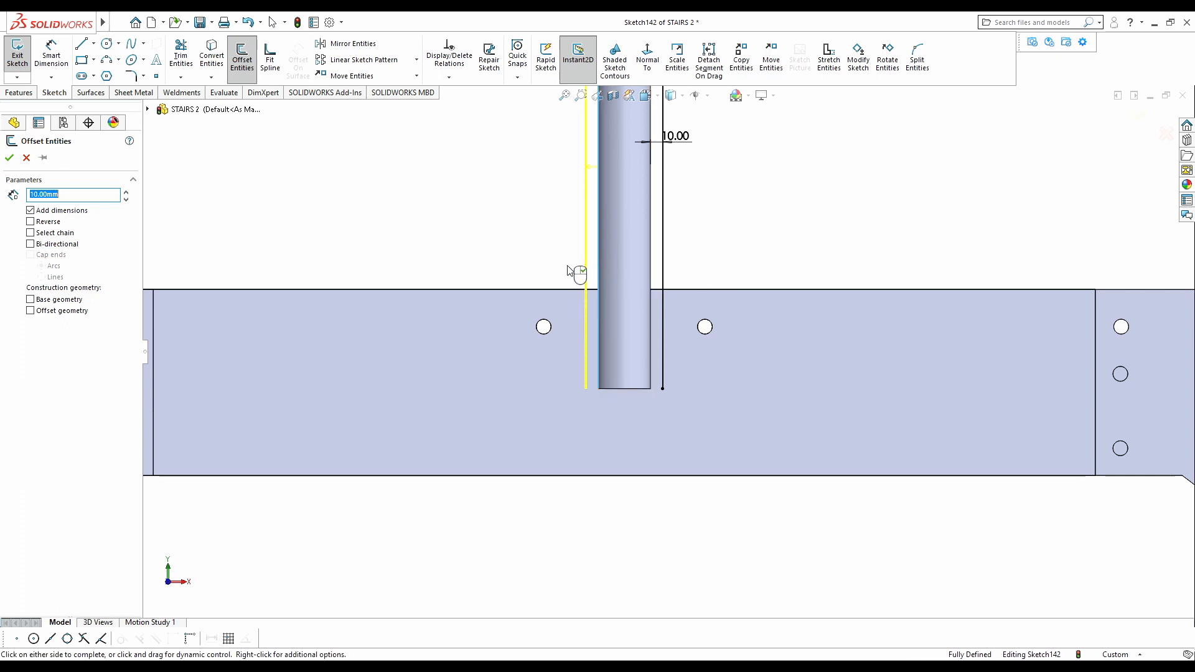
left_click(9, 157)
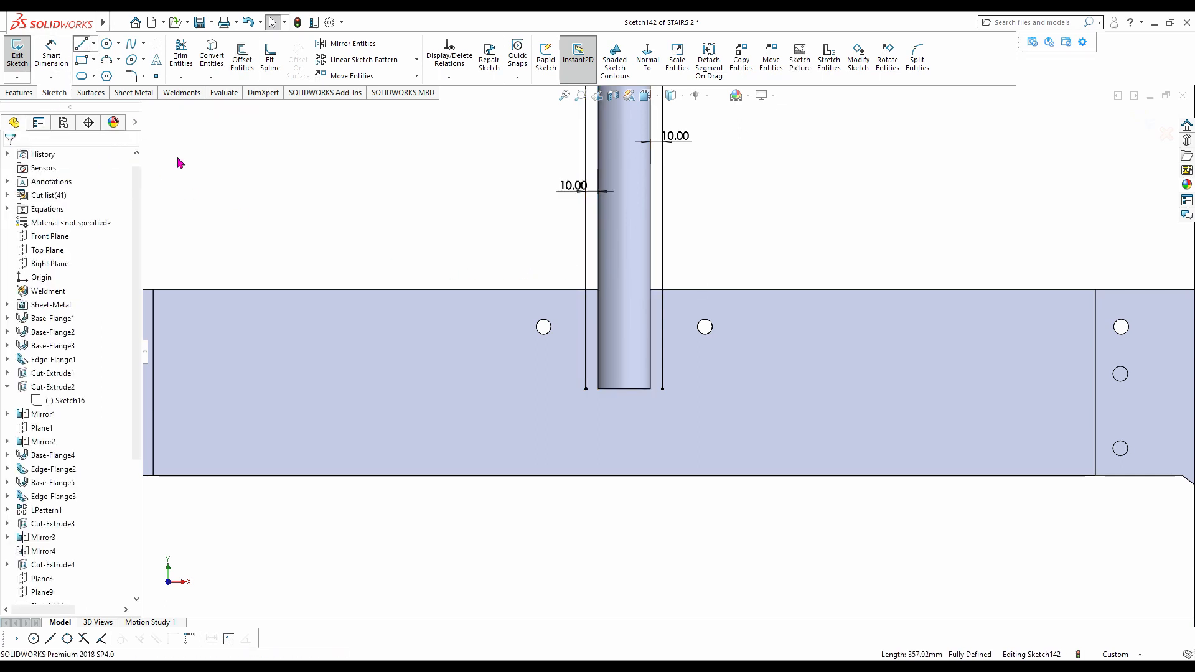
- Join the lower ends of the two offset lines and draw a line along the beam's upper edge across both of them
key("l")
left_click(586, 388)
double_click(662, 389)
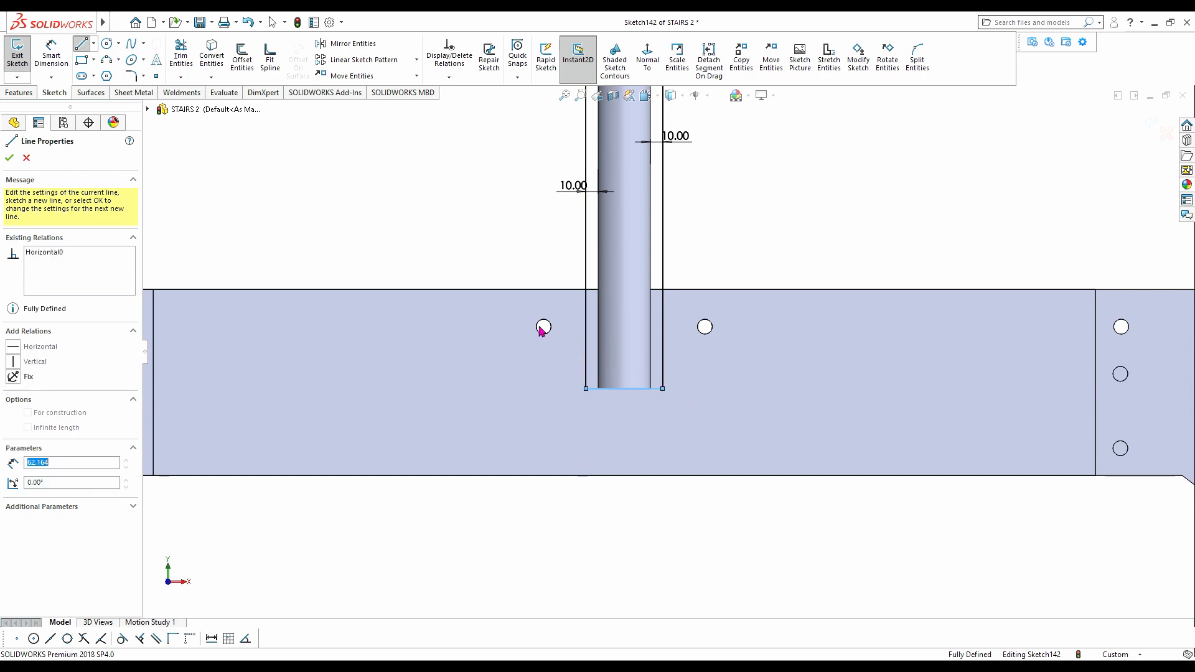
left_click(749, 289)
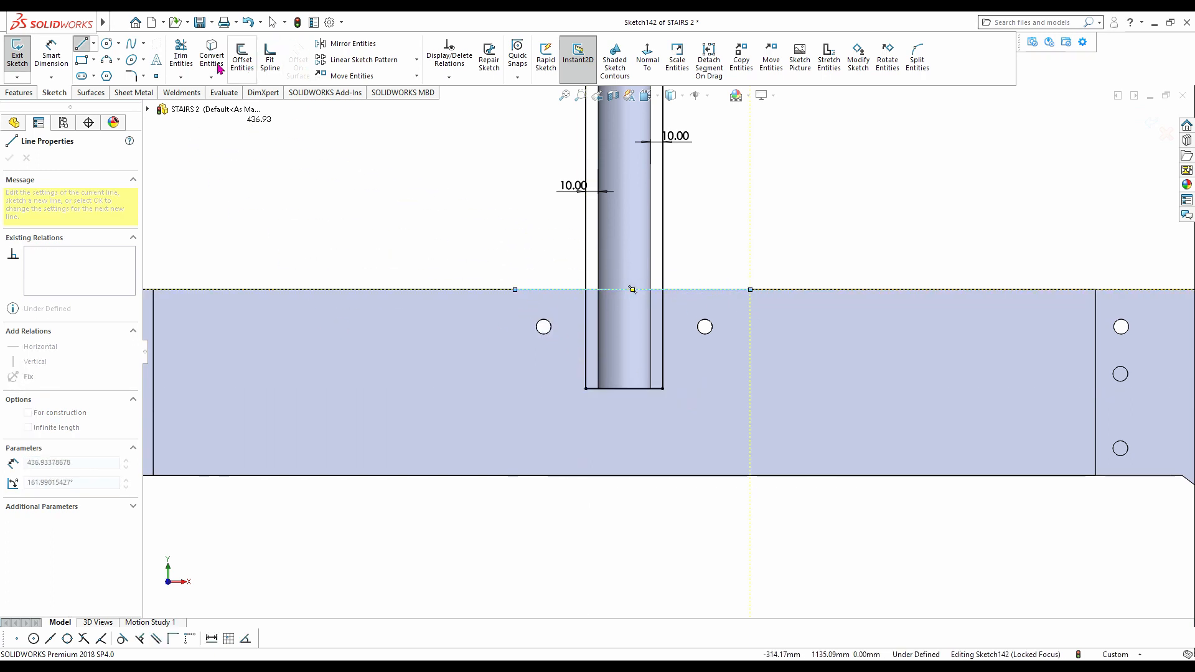
- Power-trim the excess offset lines and upper line to leave a closed rectangle behind the middle post
left_click(181, 59)
left_click_drag(662, 192, 769, 204)
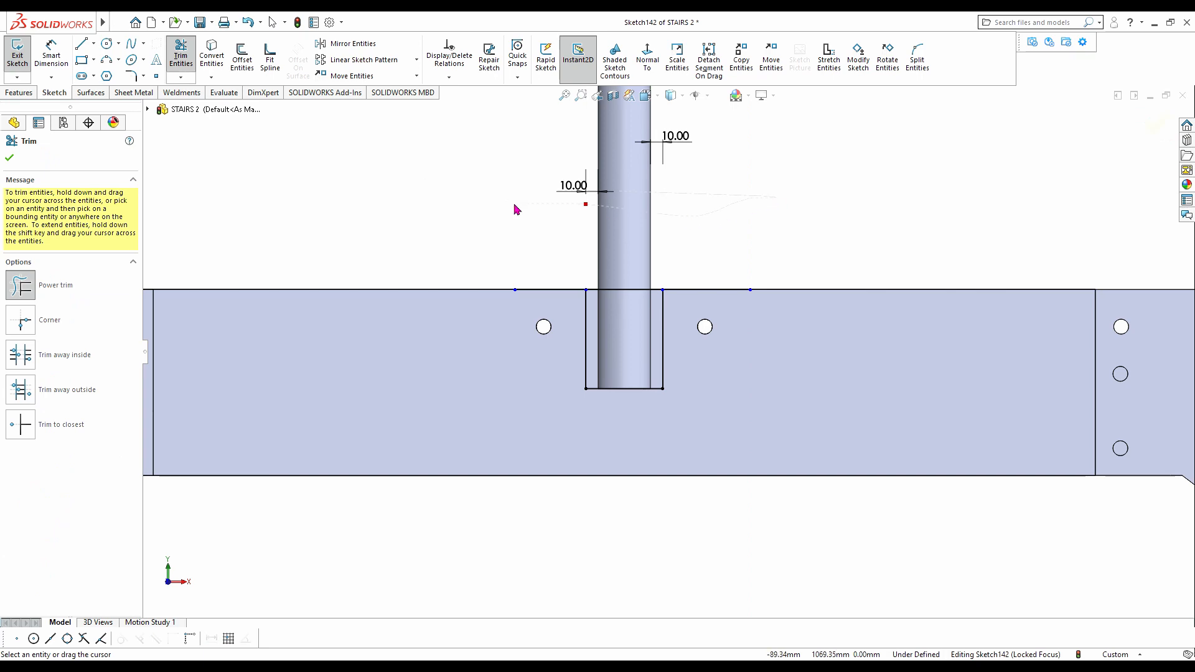
left_click_drag(542, 302, 727, 350)
- Create a base flange from the rectangle, overriding the thickness to 10 mm, with reversed direction and without merging the result
scroll(741, 395, "up", 3)
middle_click_drag(786, 374, 887, 423)
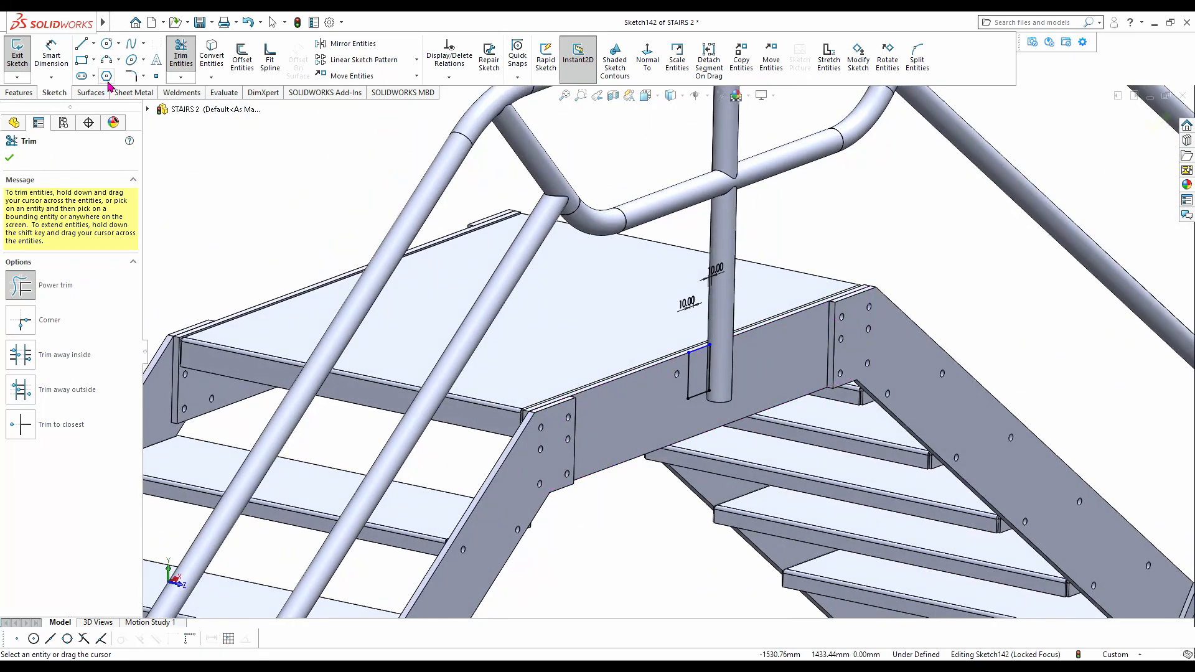
left_click(131, 93)
key("Escape")
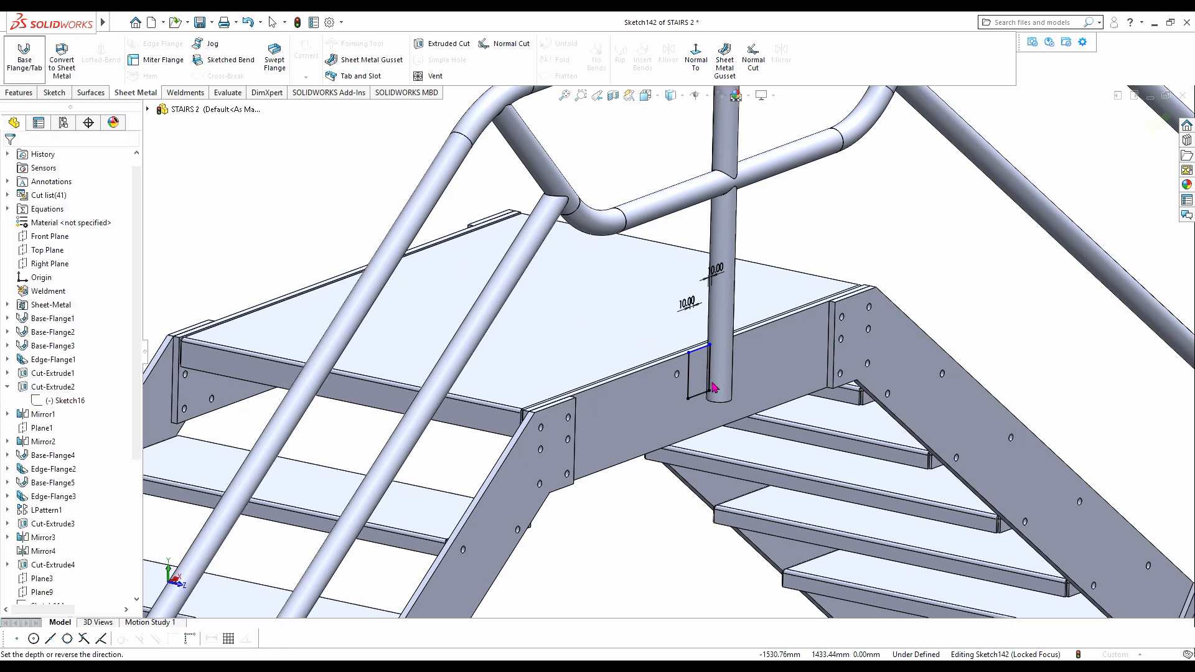
scroll(713, 383, "down", 2)
mouse_move(714, 367)
middle_mouse_down()
mouse_move(749, 387)
mouse_move(727, 379)
middle_mouse_up()
scroll(698, 372, "down", 4)
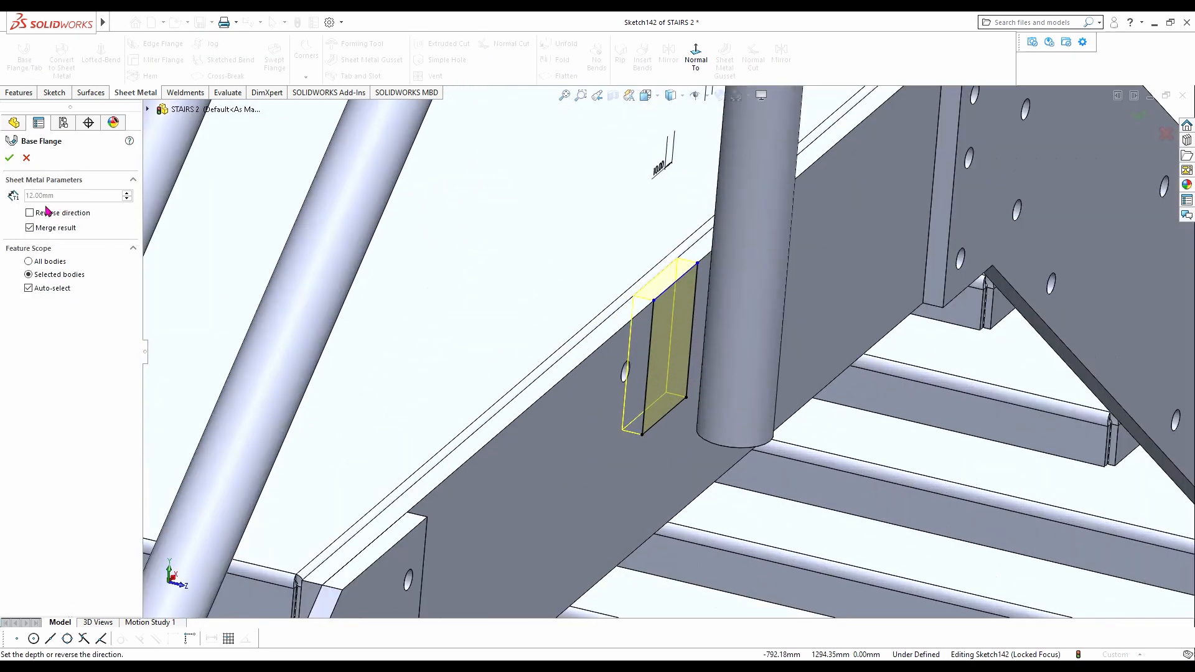
left_click(30, 229)
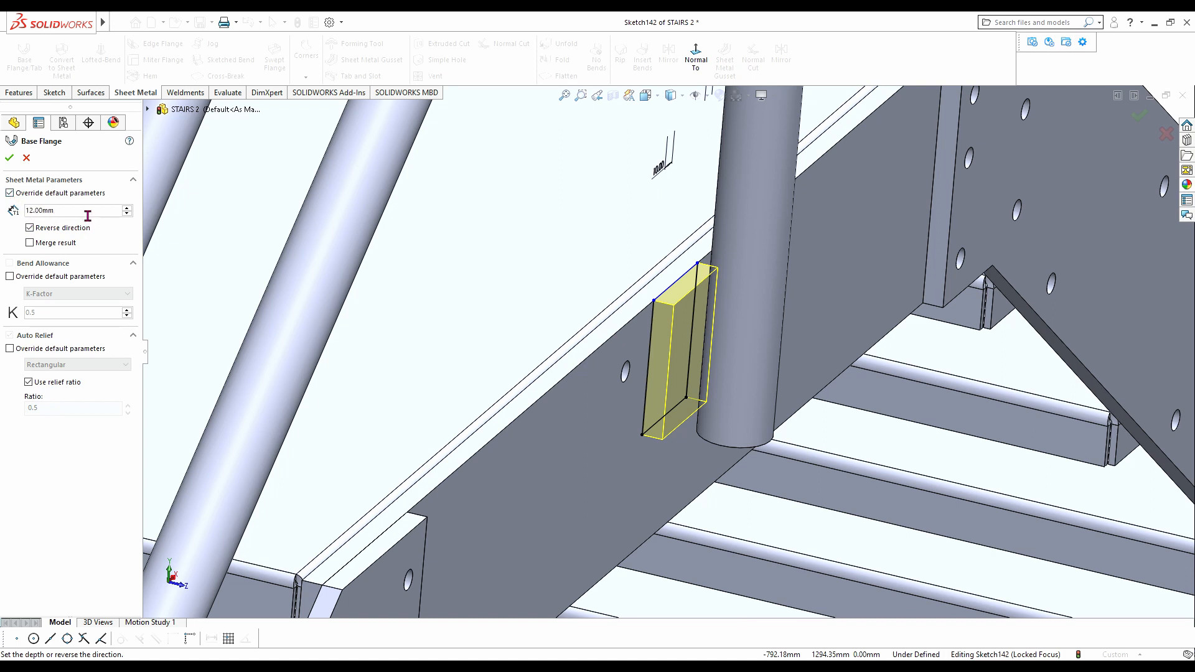
type("10")
key("Return")
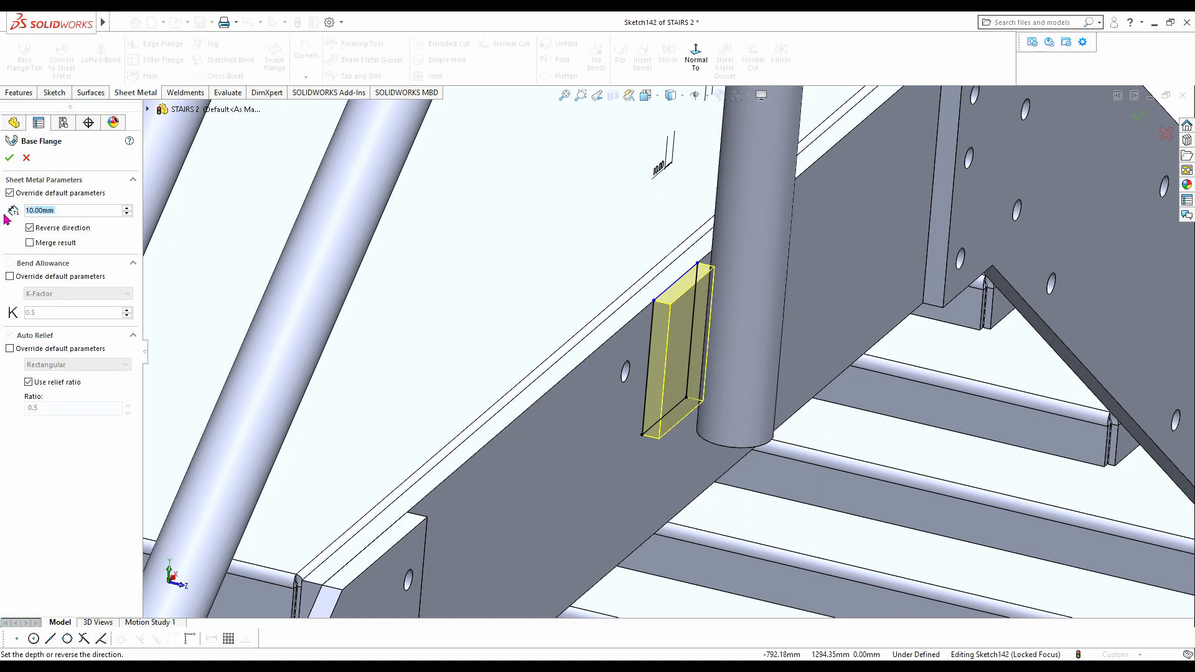
left_click(11, 159)
- Linear-pattern the beam's spacer plate body along its thickness edge toward the post, with 10 mm spacing and 2 instances
middle_click_drag(713, 386, 754, 398)
mouse_move(705, 361)
middle_mouse_down()
mouse_move(710, 376)
mouse_move(695, 362)
mouse_move(705, 368)
middle_mouse_up()
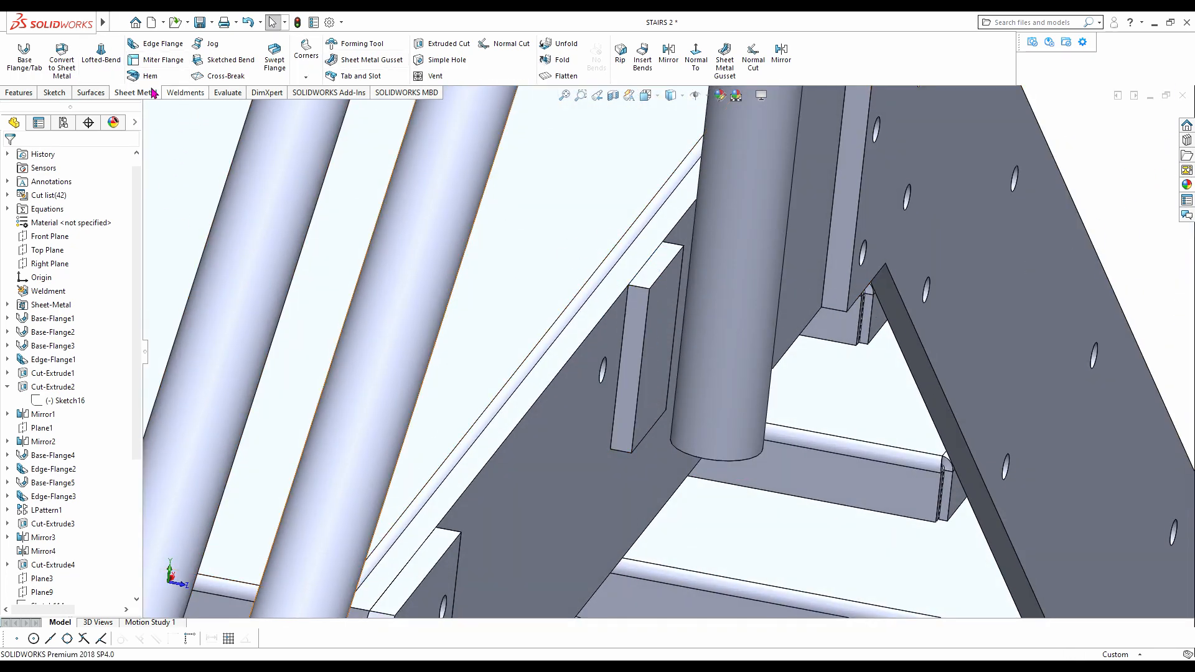
left_click(20, 93)
left_click(367, 59)
scroll(685, 316, "down", 3)
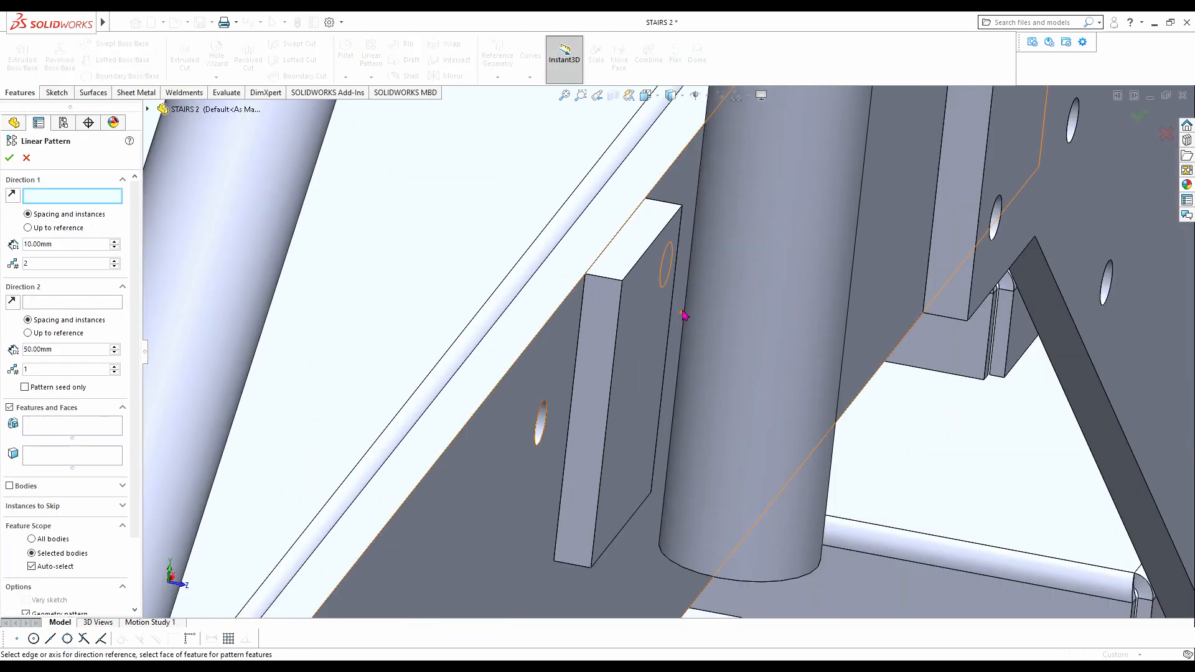
left_click(615, 282)
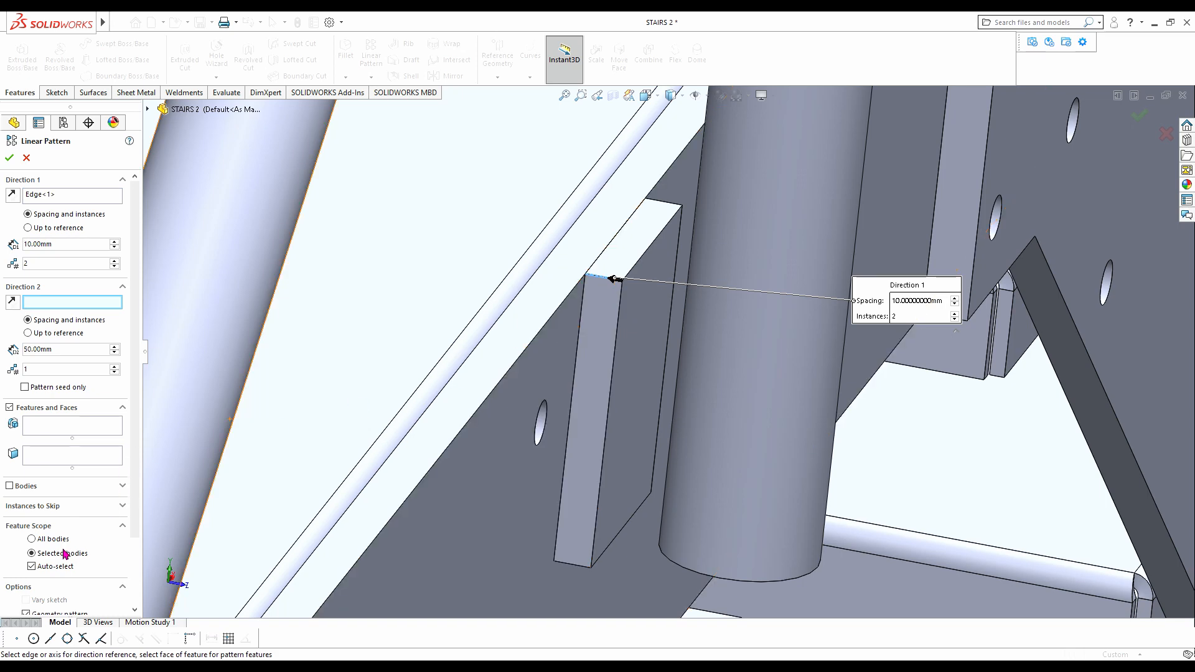
left_click(29, 486)
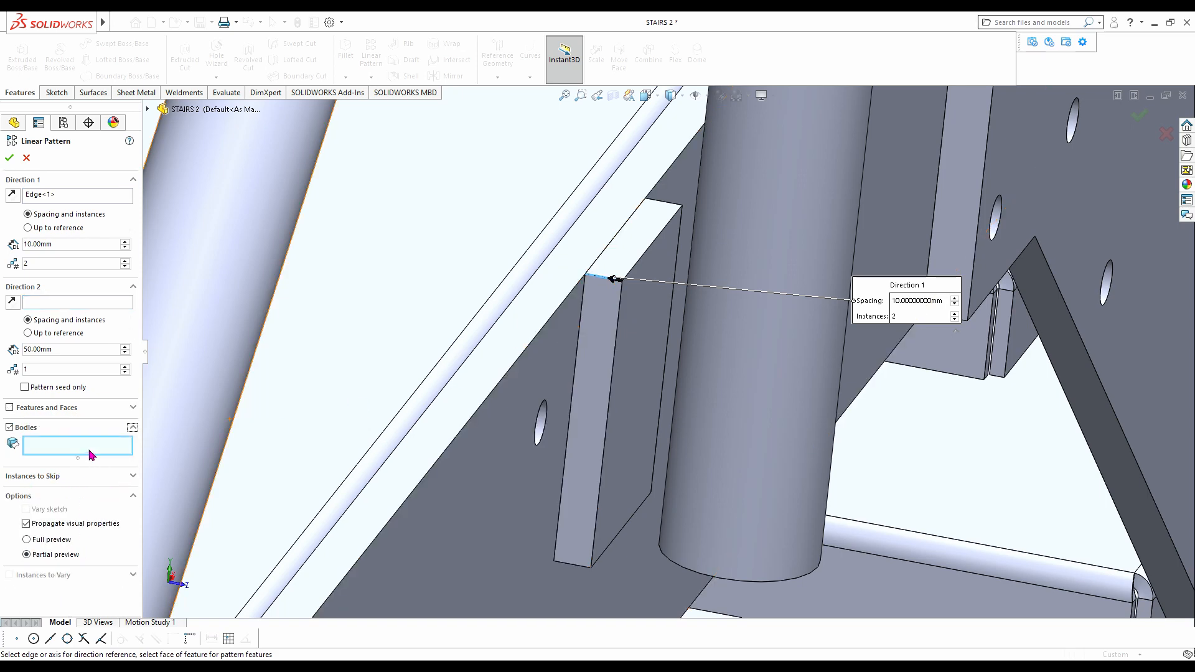
left_click(616, 417)
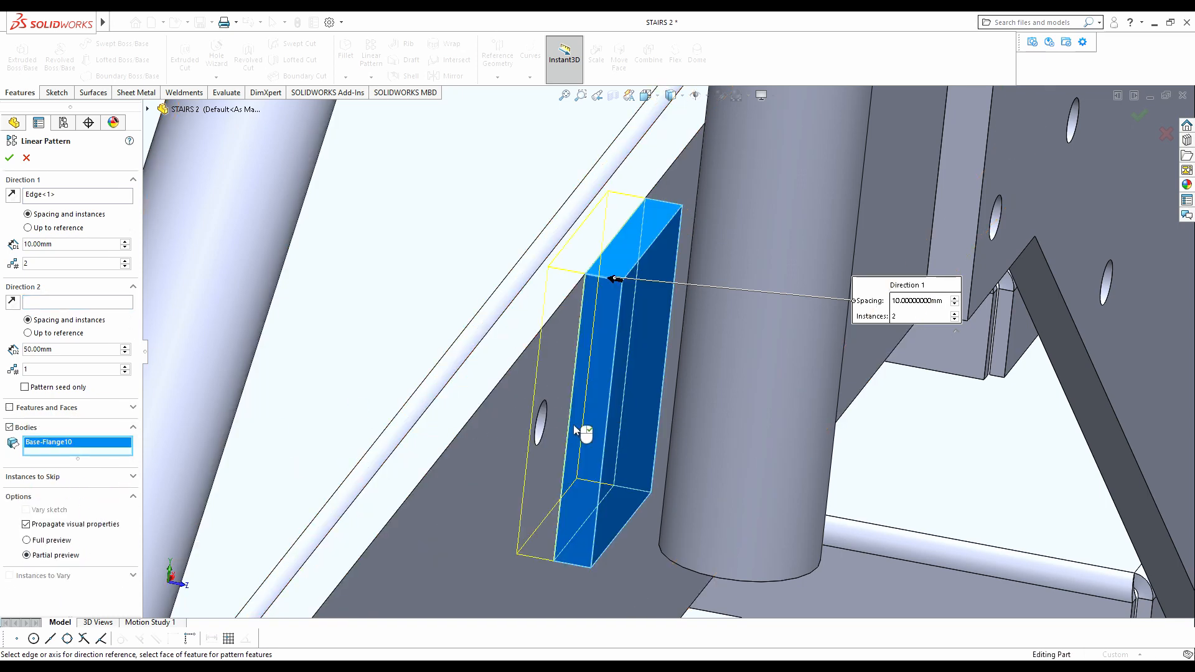
middle_click_drag(482, 331, 741, 373)
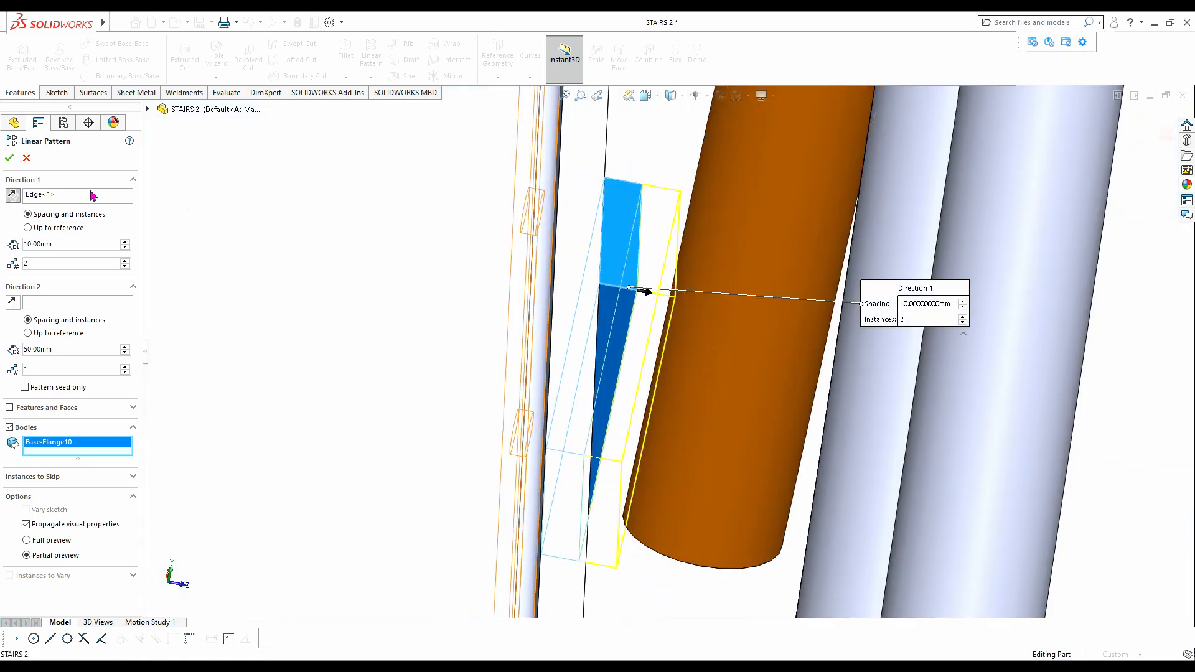
left_click(9, 159)
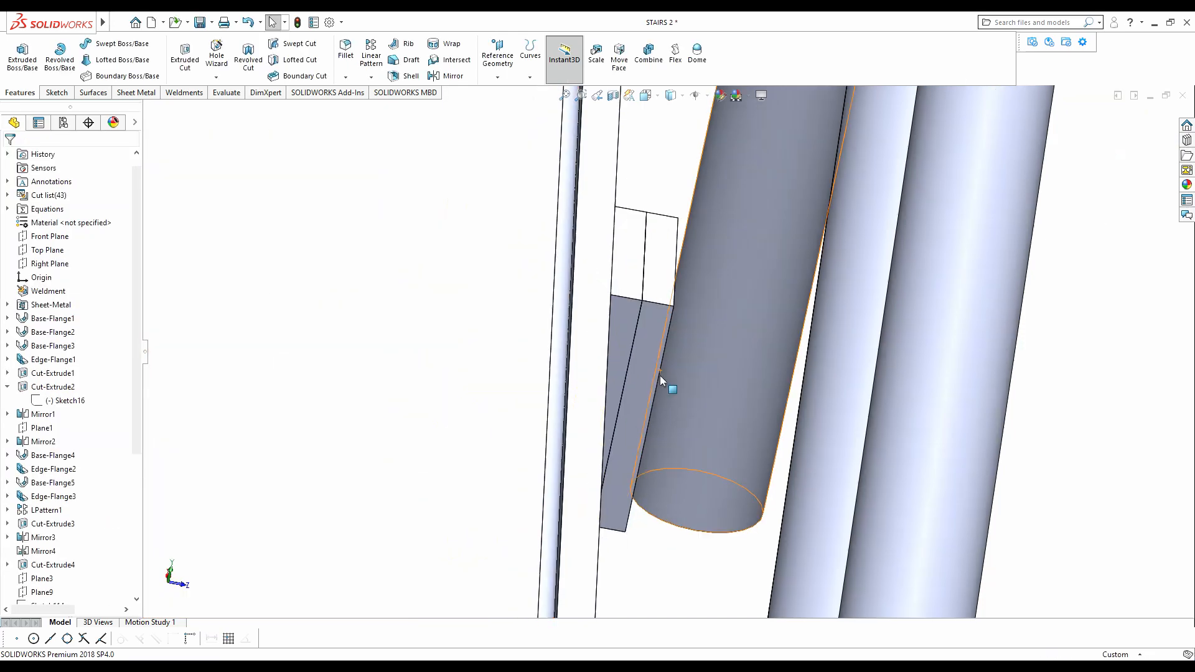
- Examine the spacers and railing from several angles and look through the part's feature list
middle_click_drag(659, 376, 638, 365)
scroll(642, 373, "up", 6)
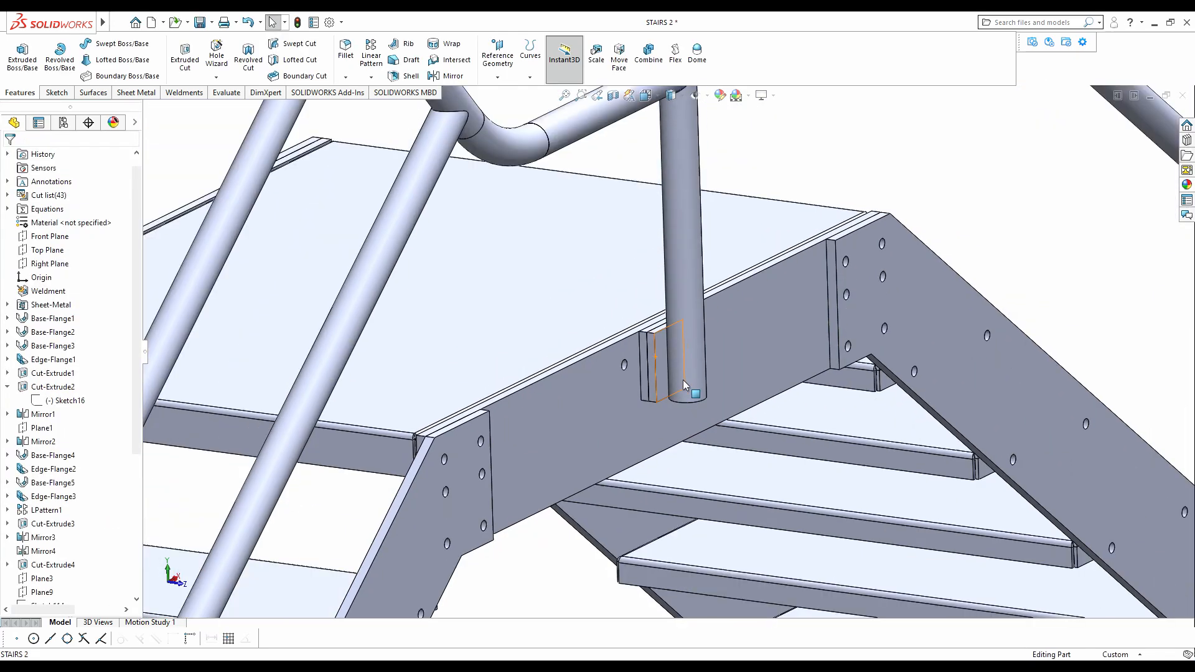
scroll(683, 388, "up", 4)
scroll(802, 321, "up", 3)
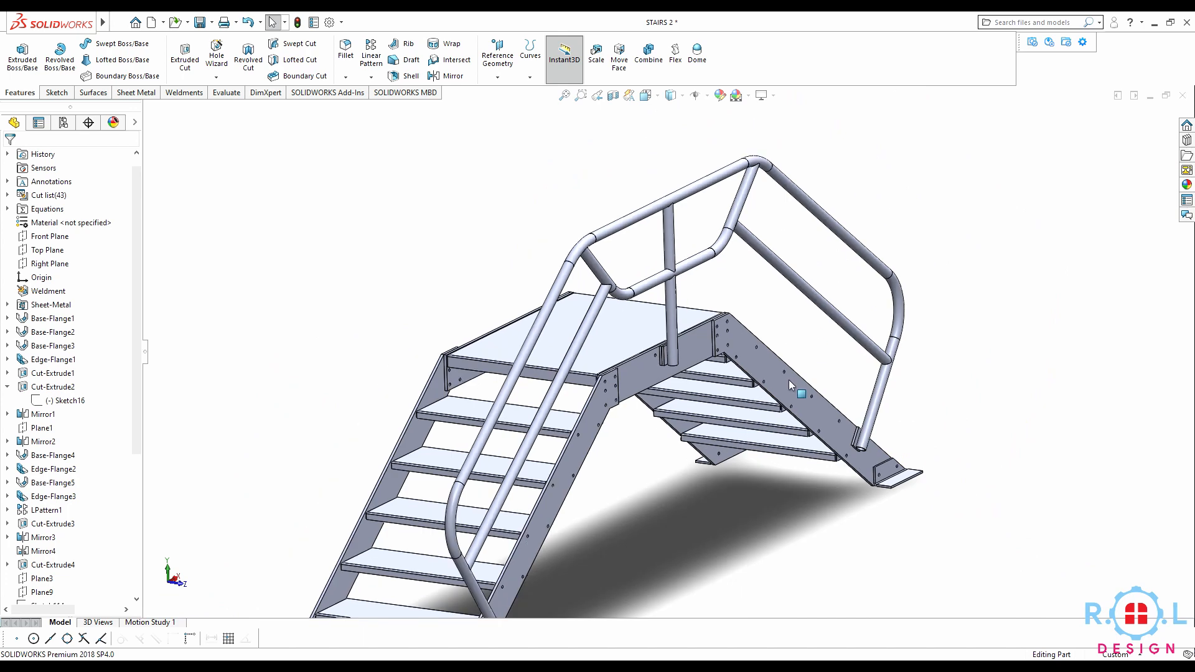
scroll(689, 440, "up", 3)
middle_click_drag(689, 439, 614, 490)
middle_click_drag(640, 448, 647, 405)
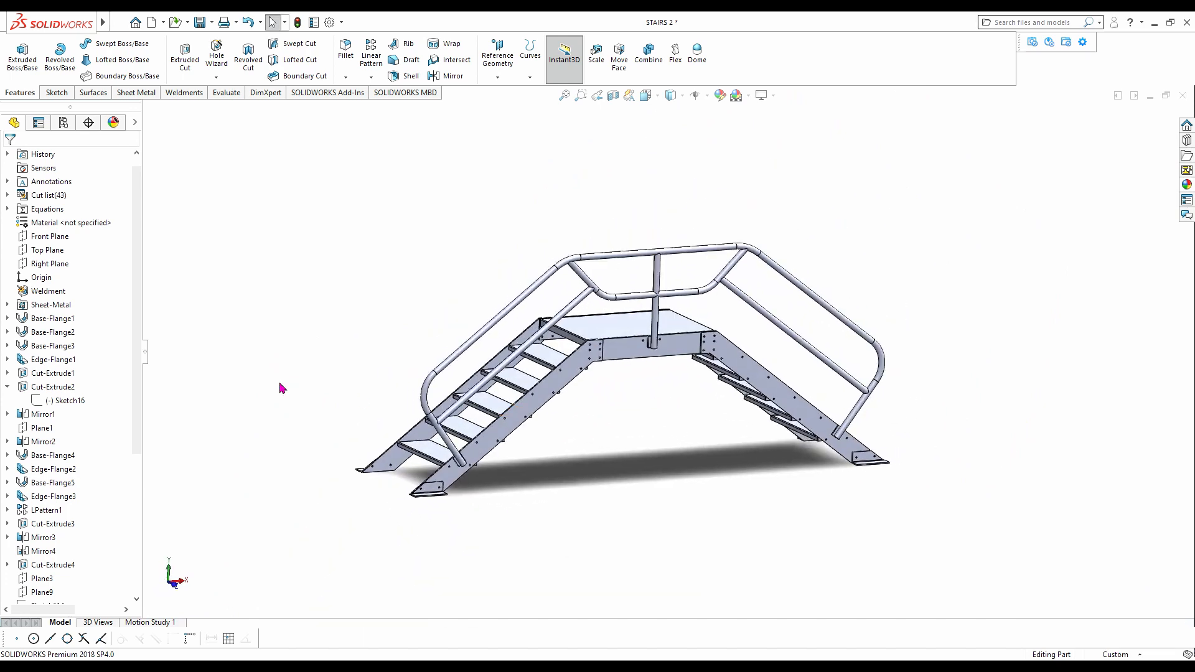
middle_click_drag(506, 395, 508, 446)
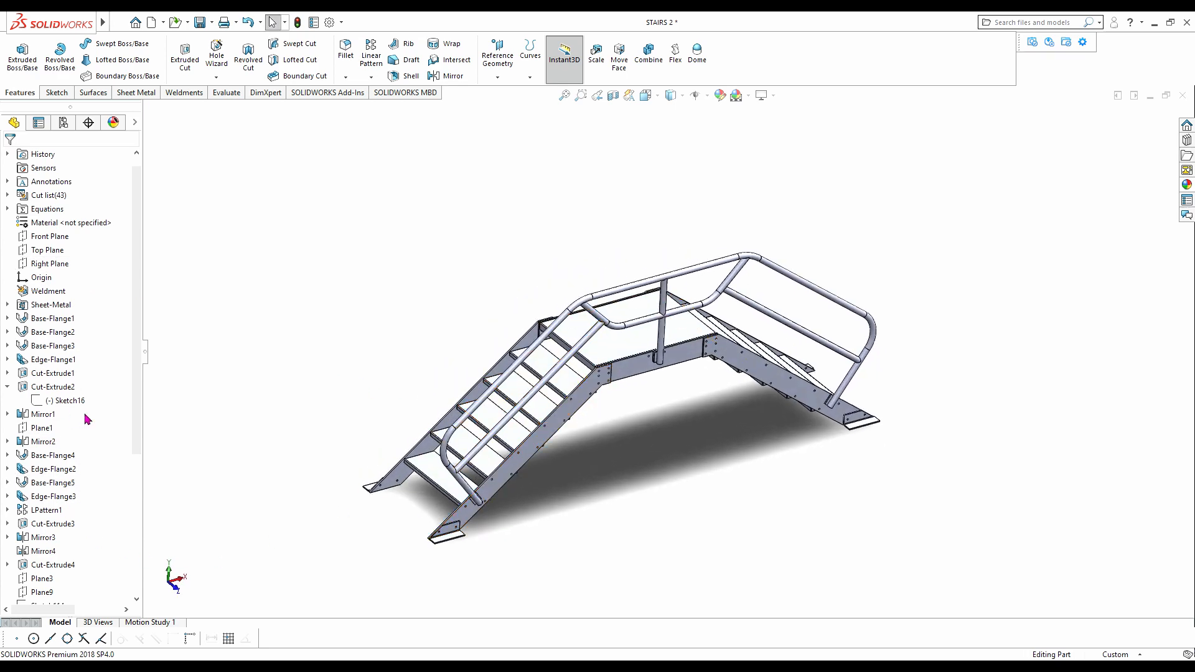
left_click_drag(136, 443, 131, 587)
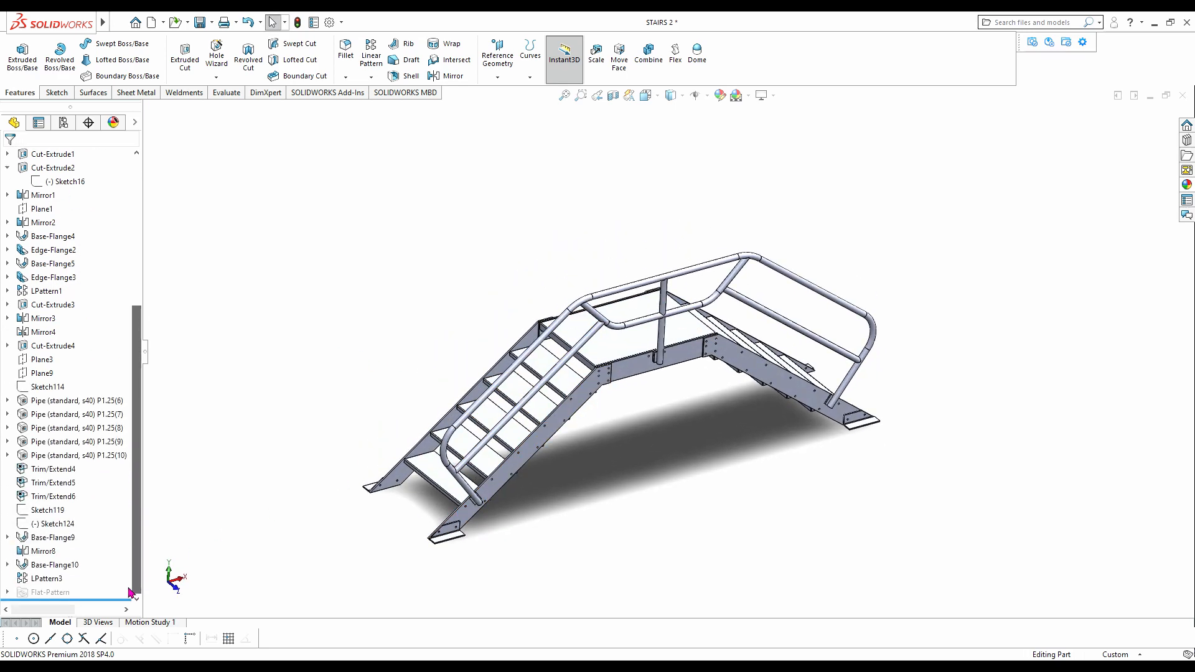
scroll(131, 585, "up", 4)
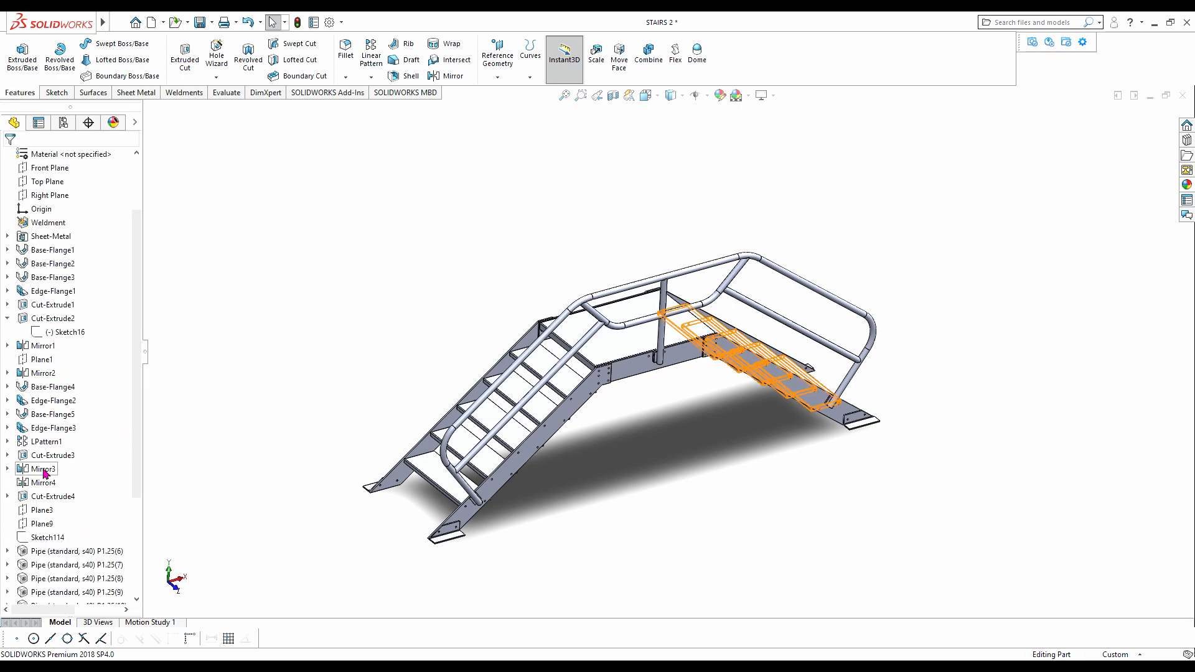
- Start a body mirror about Plane1 and select the spacer plates at the foot of the railing on both stringers
left_click(34, 513)
middle_click_drag(168, 463, 229, 486)
left_click(41, 362)
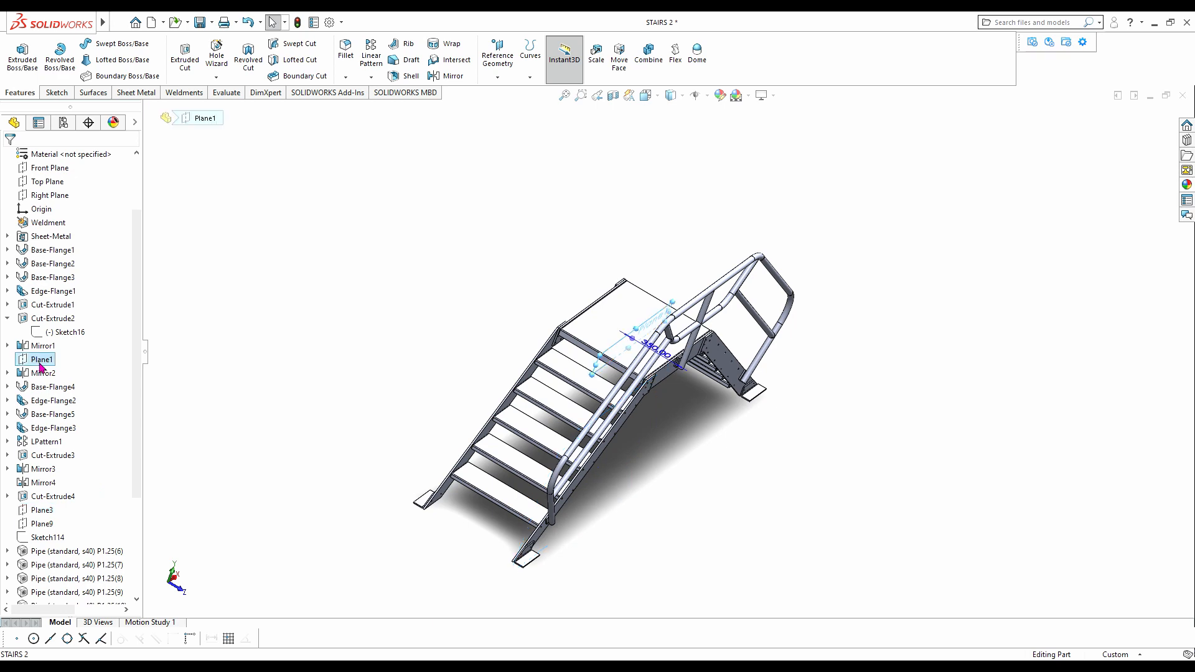
middle_click_drag(523, 414, 491, 394)
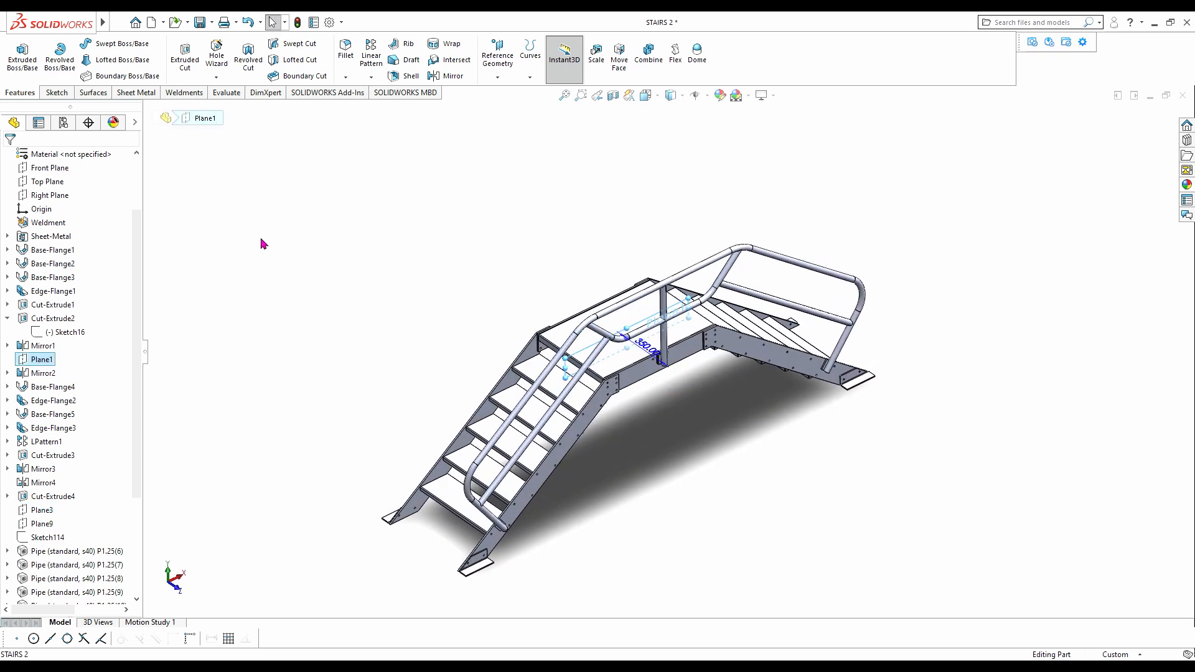
left_click(453, 75)
scroll(525, 535, "down", 4)
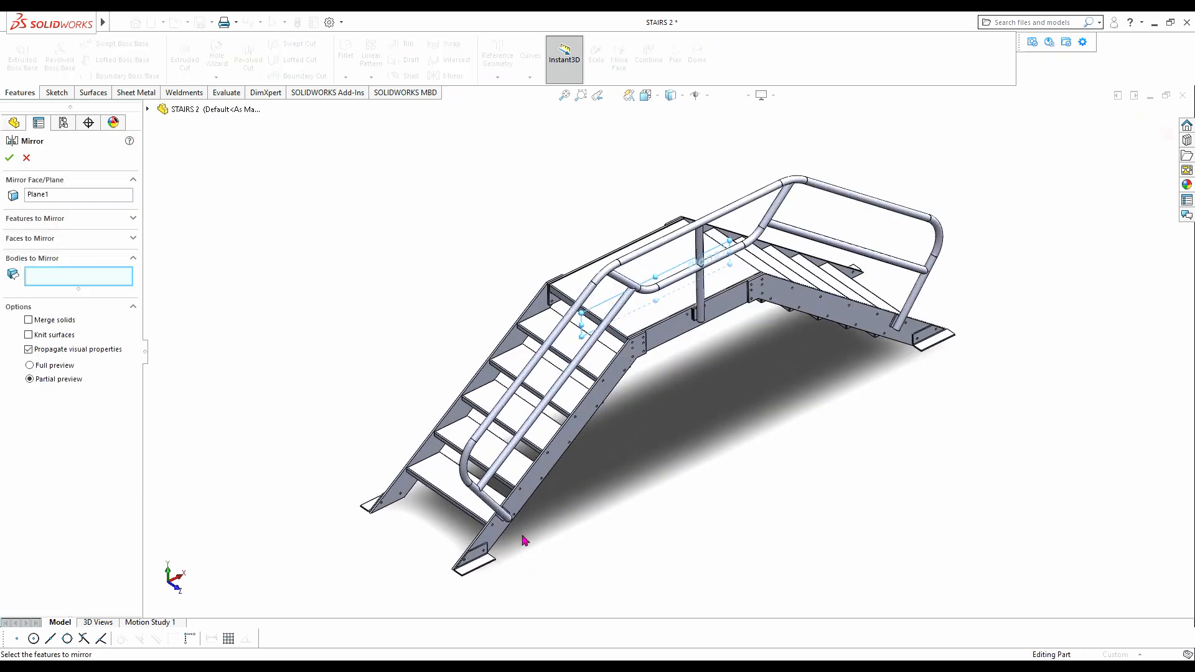
scroll(537, 516, "down", 5)
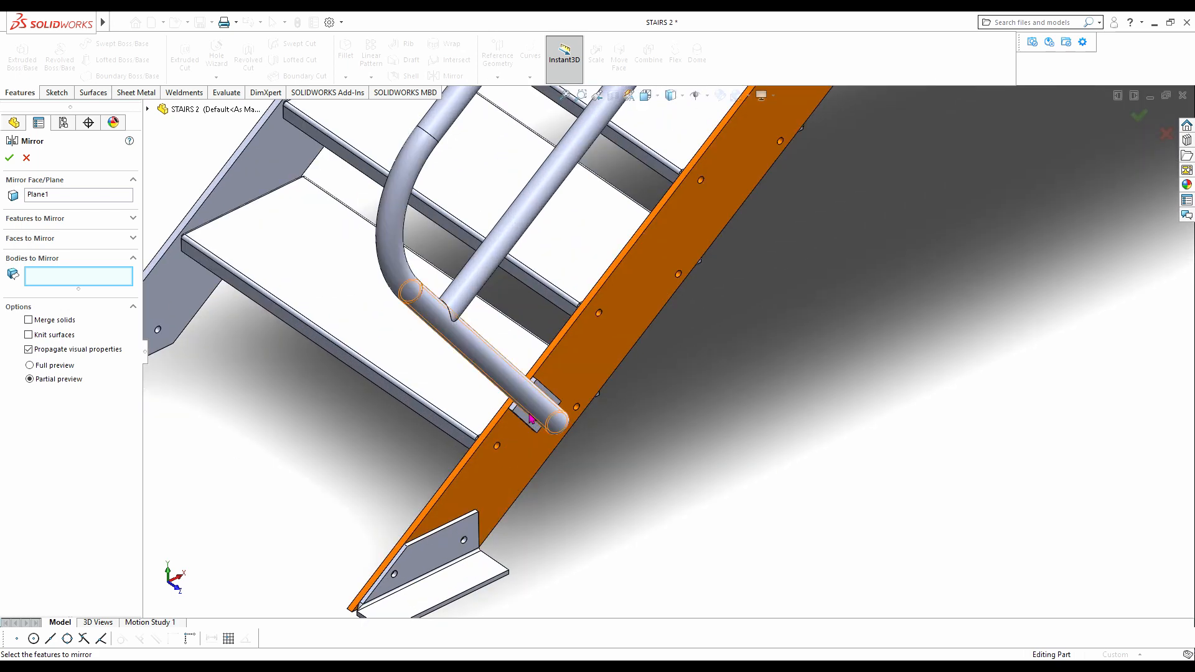
left_click(622, 348)
scroll(685, 387, "up", 10)
middle_click_drag(920, 235, 718, 185)
scroll(848, 312, "down", 2)
scroll(689, 269, "down", 6)
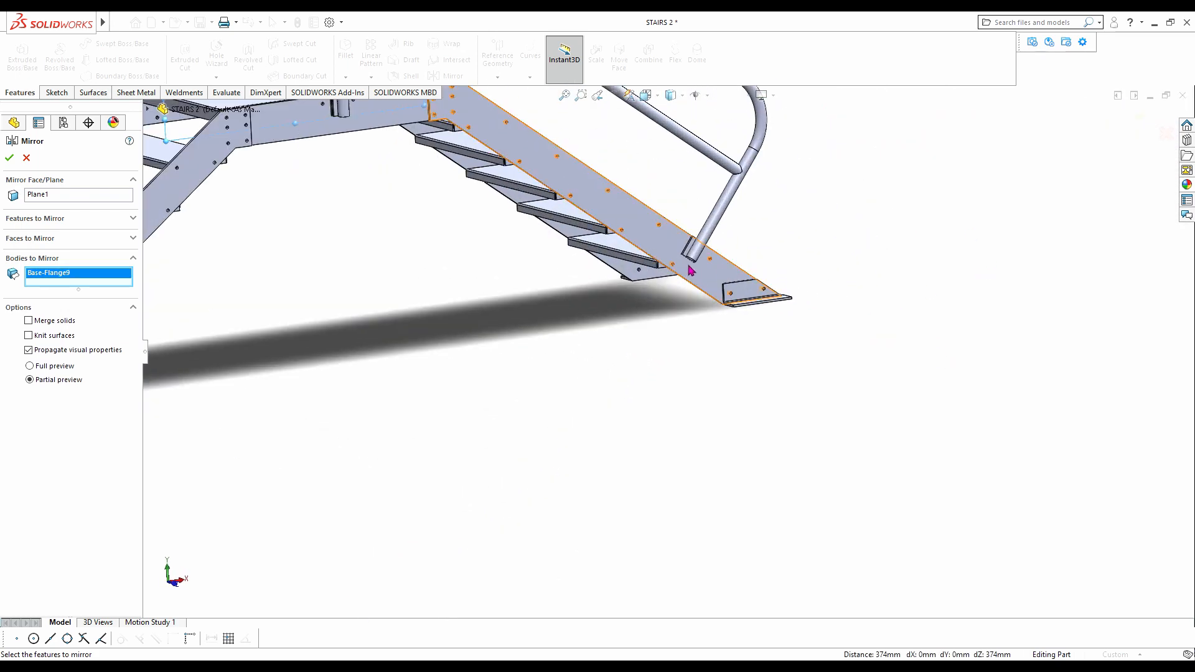
left_click(680, 268)
scroll(677, 266, "up", 8)
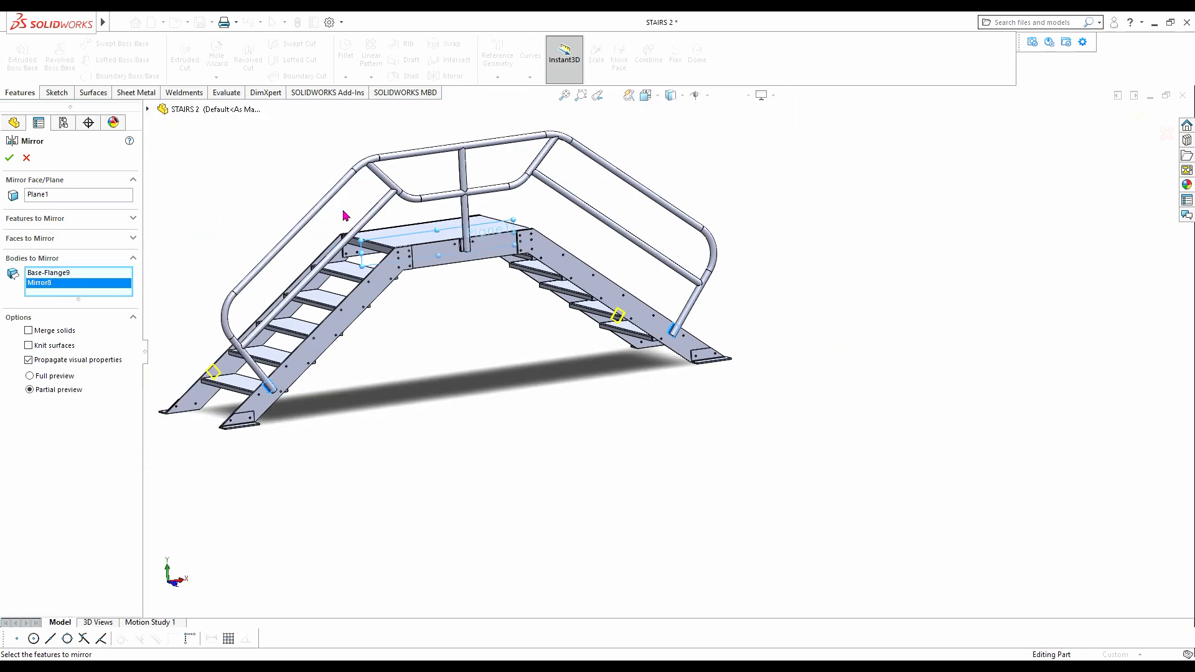
- Add the two stacked spacer plates between the middle post and the platform beam to the bodies to mirror
scroll(620, 284, "down", 8)
left_click(535, 251)
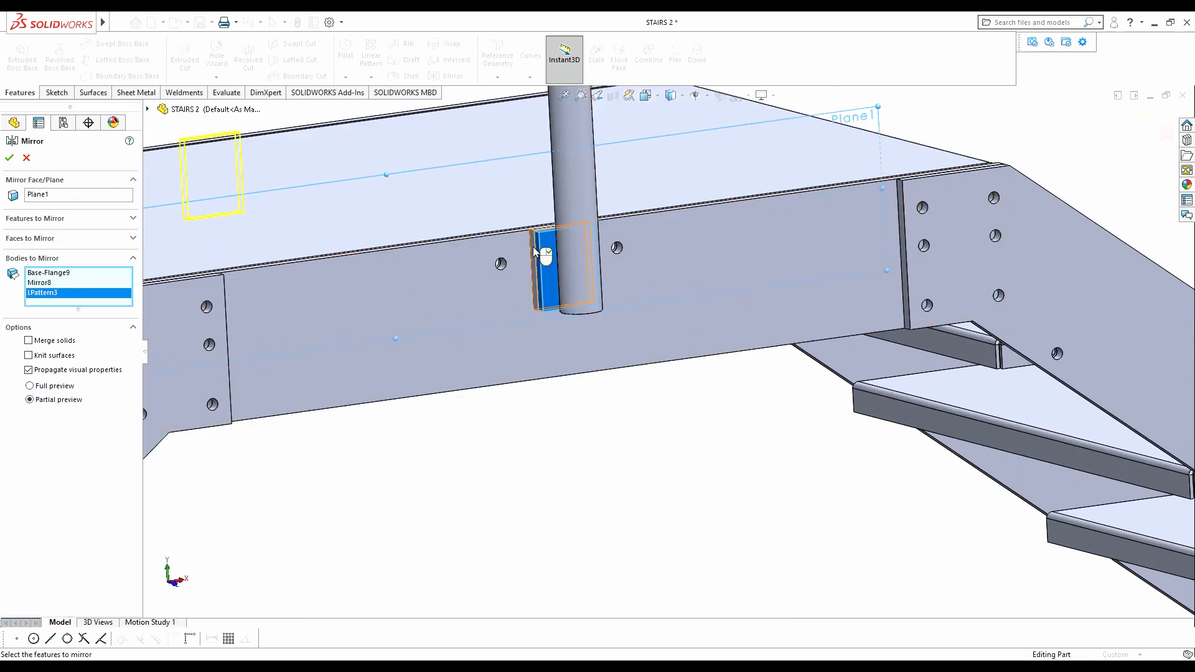
left_click(535, 250)
scroll(524, 275, "up", 10)
mouse_move(621, 493)
middle_mouse_down()
mouse_move(578, 481)
mouse_move(619, 484)
middle_mouse_up()
scroll(807, 376, "down", 1)
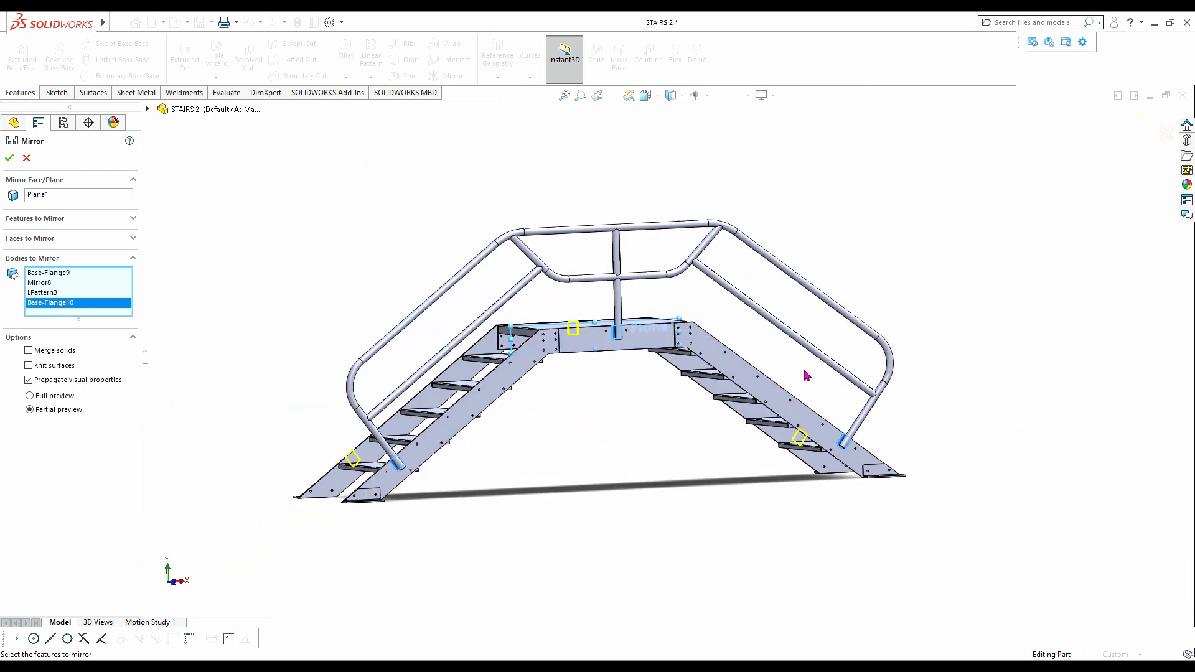
- Add the right-hand flight's lower rail, end post, handrail and its two bends to the bodies to mirror
left_click(861, 399)
left_click(865, 386)
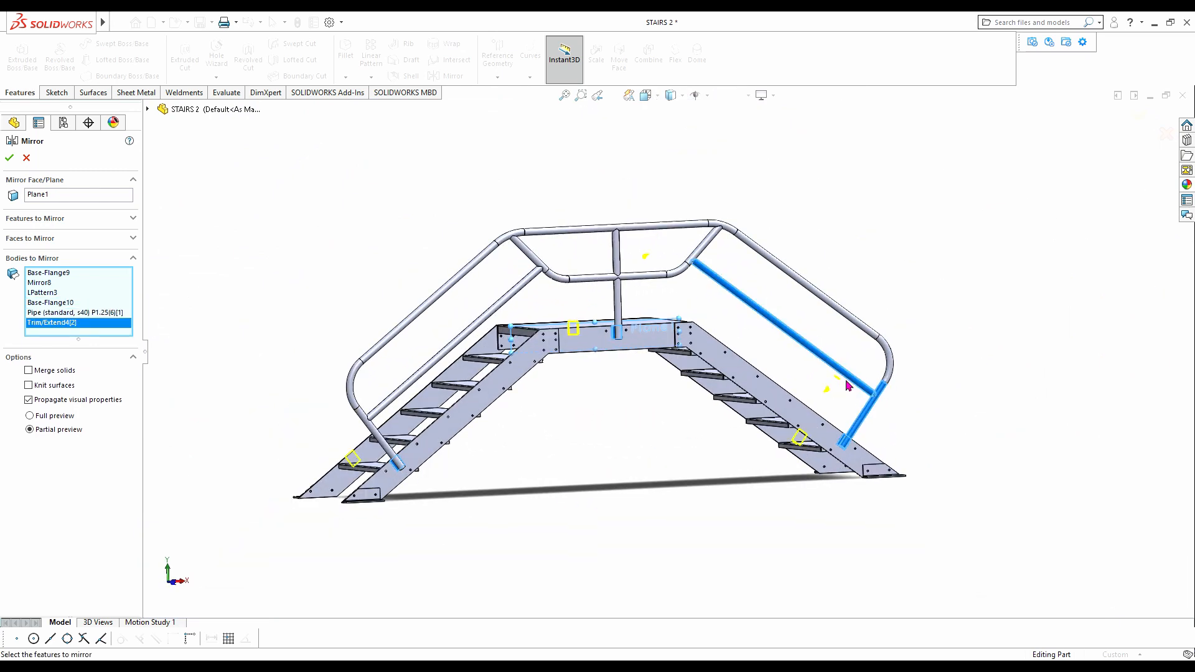
left_click(888, 375)
left_click(816, 294)
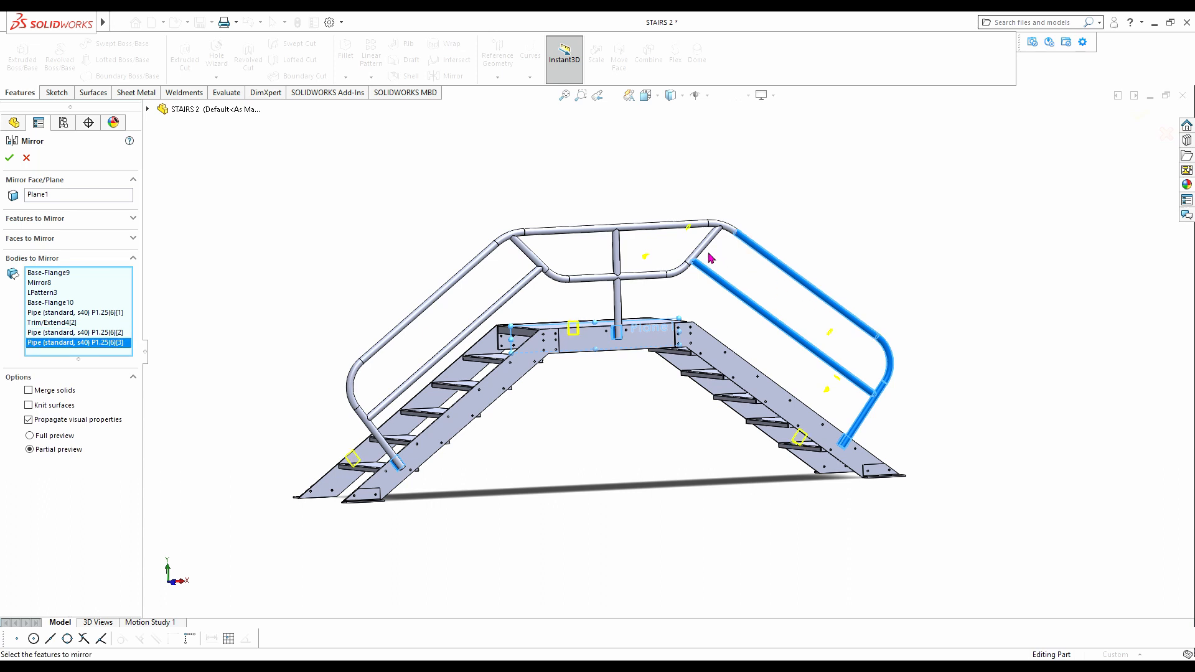
left_click(709, 235)
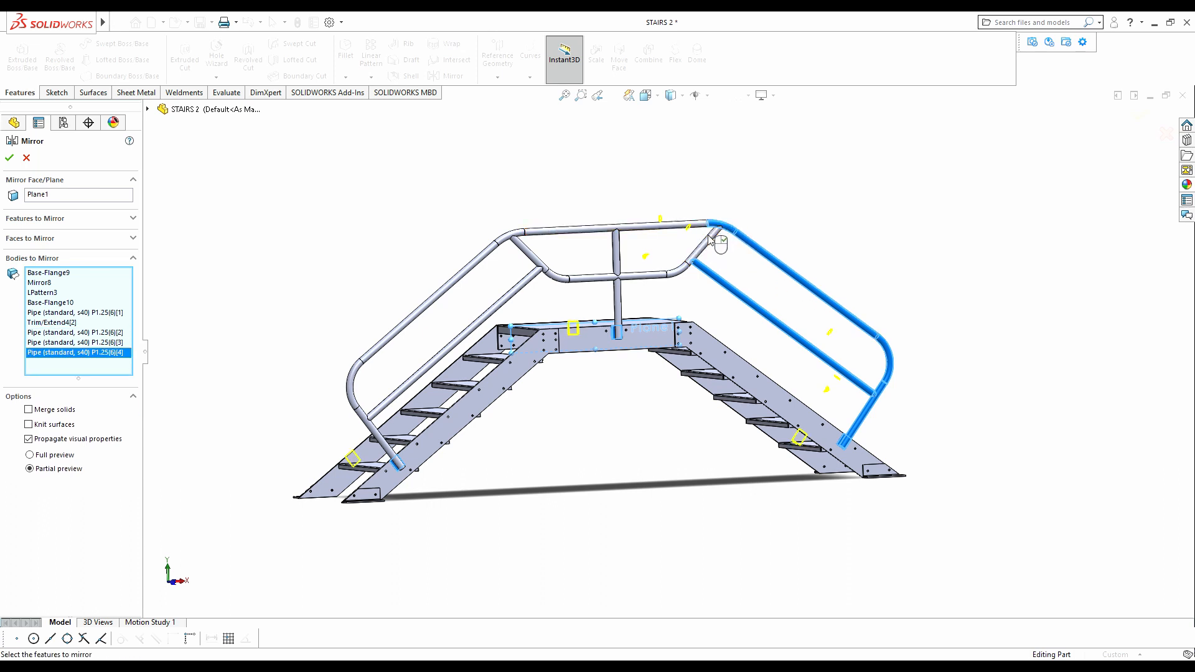
- Add the right mid-rail bend, horizontal top rail, both middle post segments and right diagonal brace to the mirror selection
left_click(677, 272)
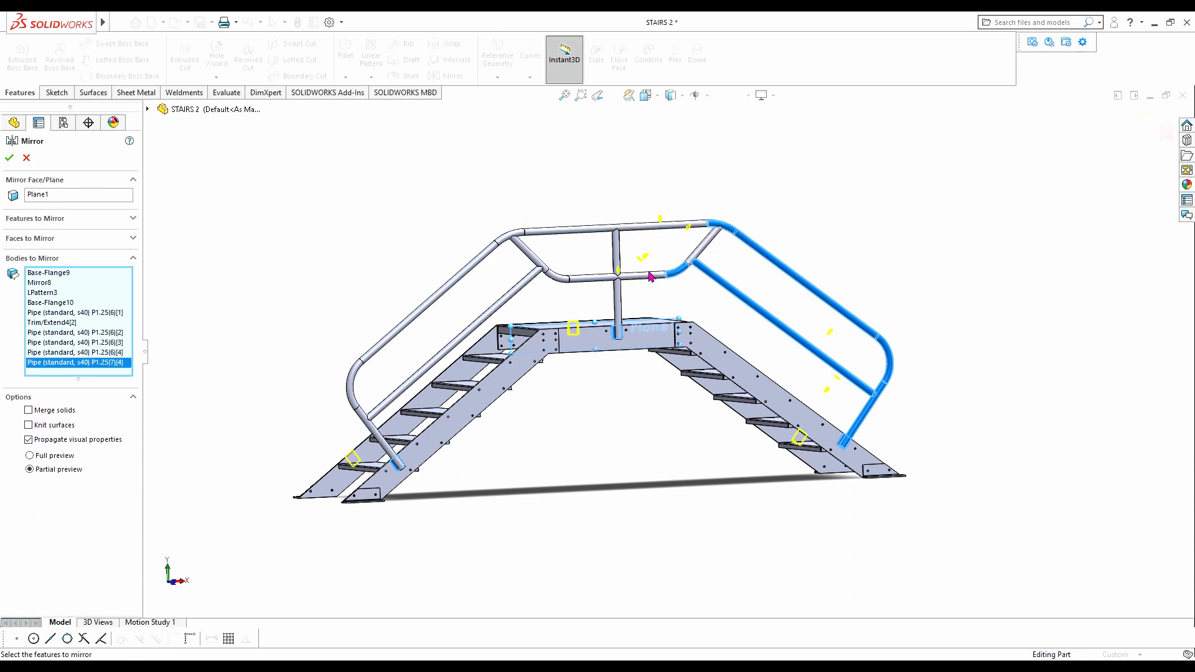
left_click(638, 228)
left_click(616, 255)
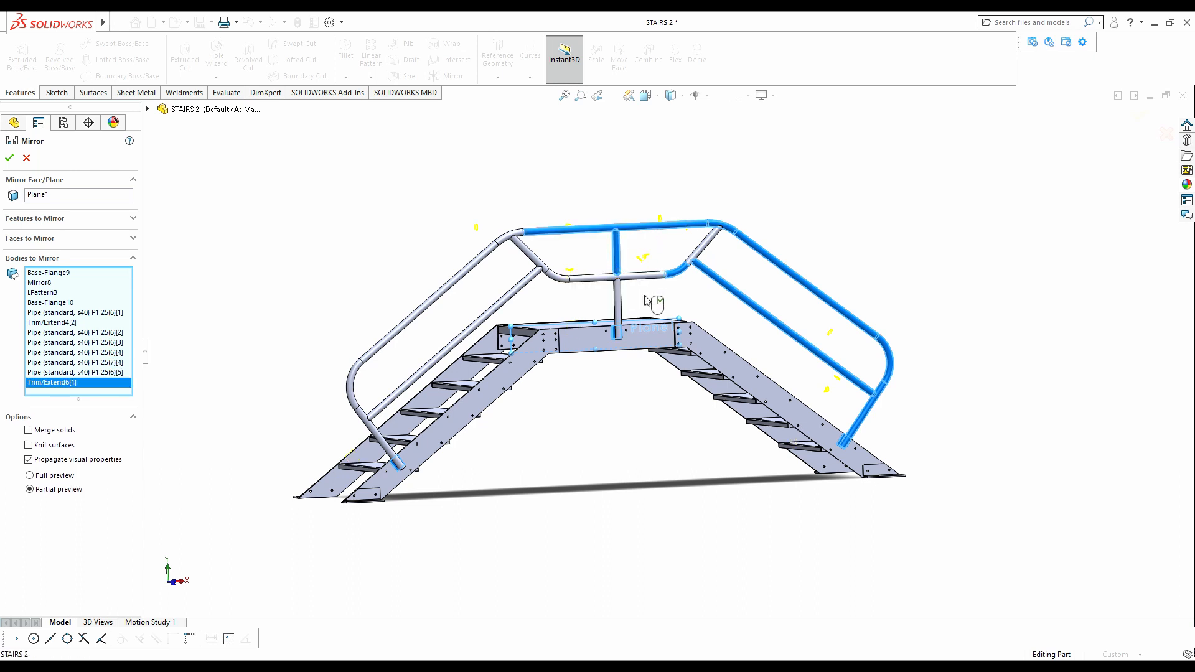
left_click(617, 305)
left_click(704, 251)
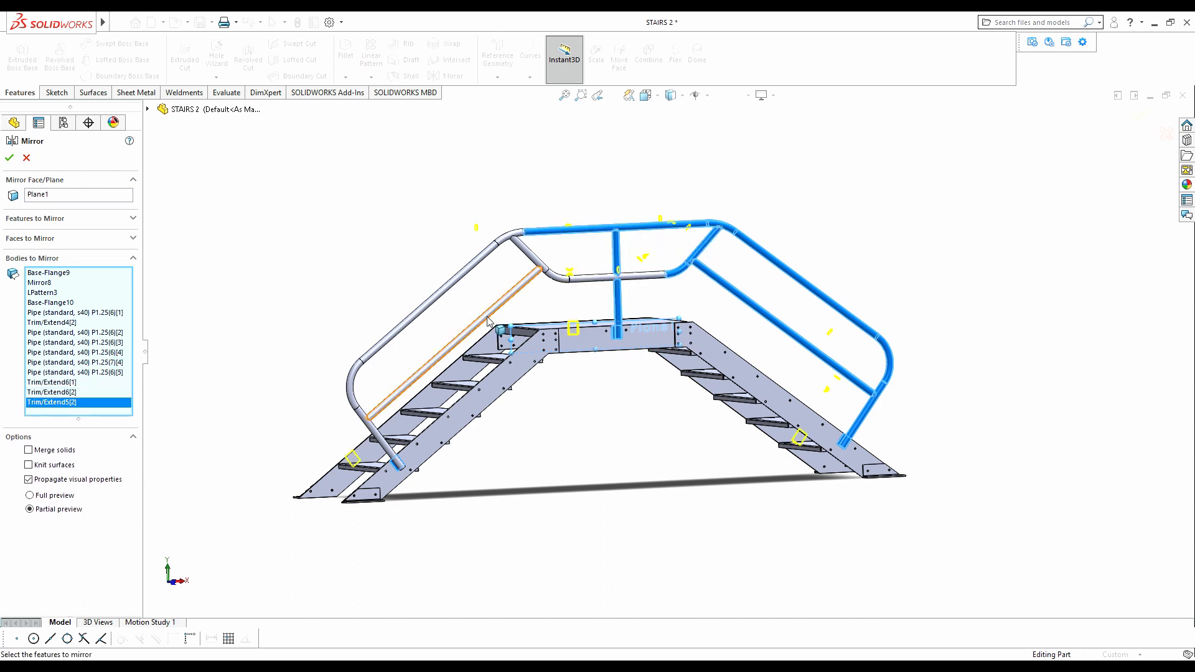
- Add the horizontal mid-rail and the left-hand flight's remaining pipes and bends, and complete the mirror without merging solids
left_click(524, 284)
left_click(580, 284)
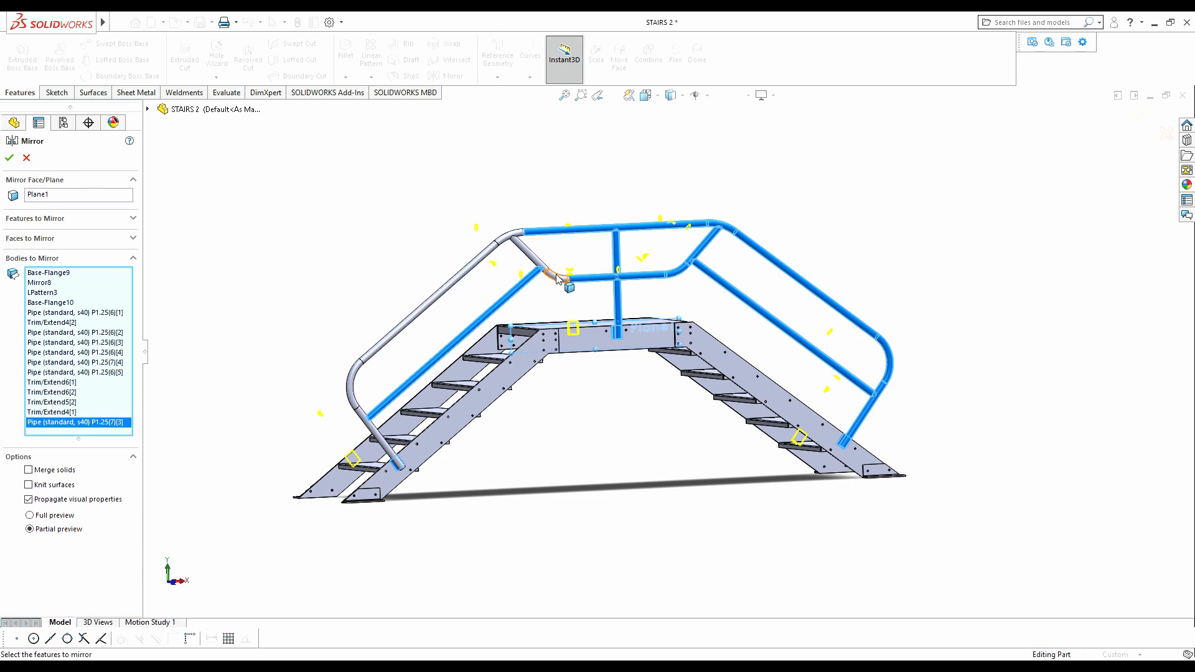
left_click(557, 277)
left_click(526, 256)
left_click(497, 243)
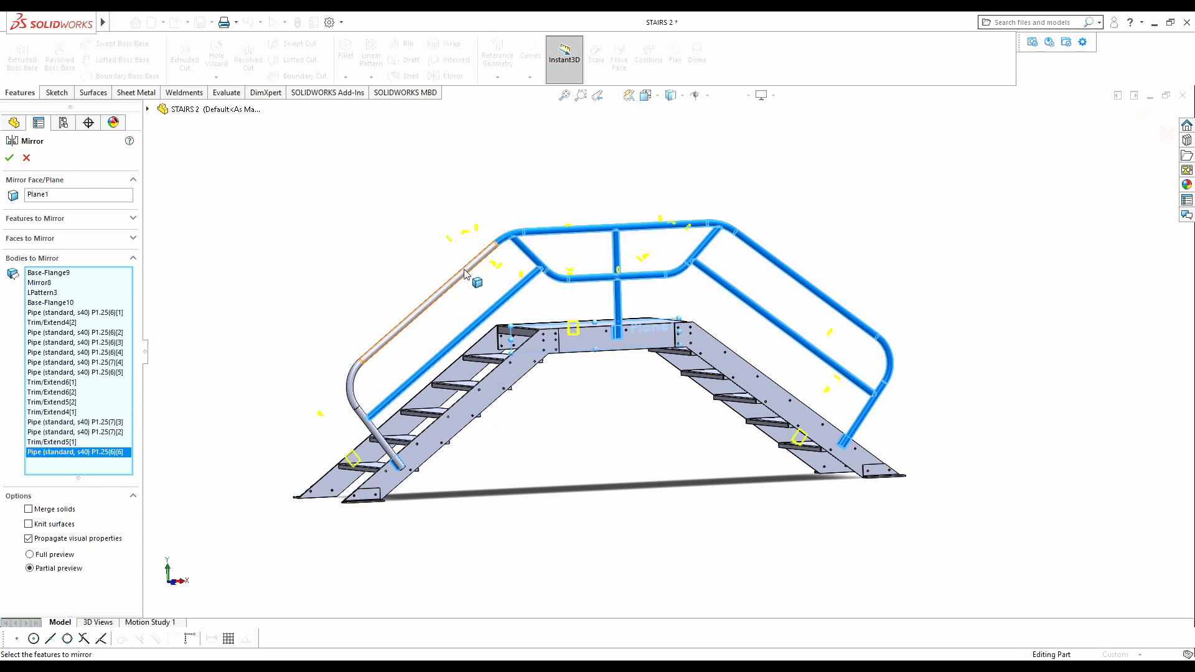
left_click(392, 346)
left_click(351, 389)
left_click(363, 417)
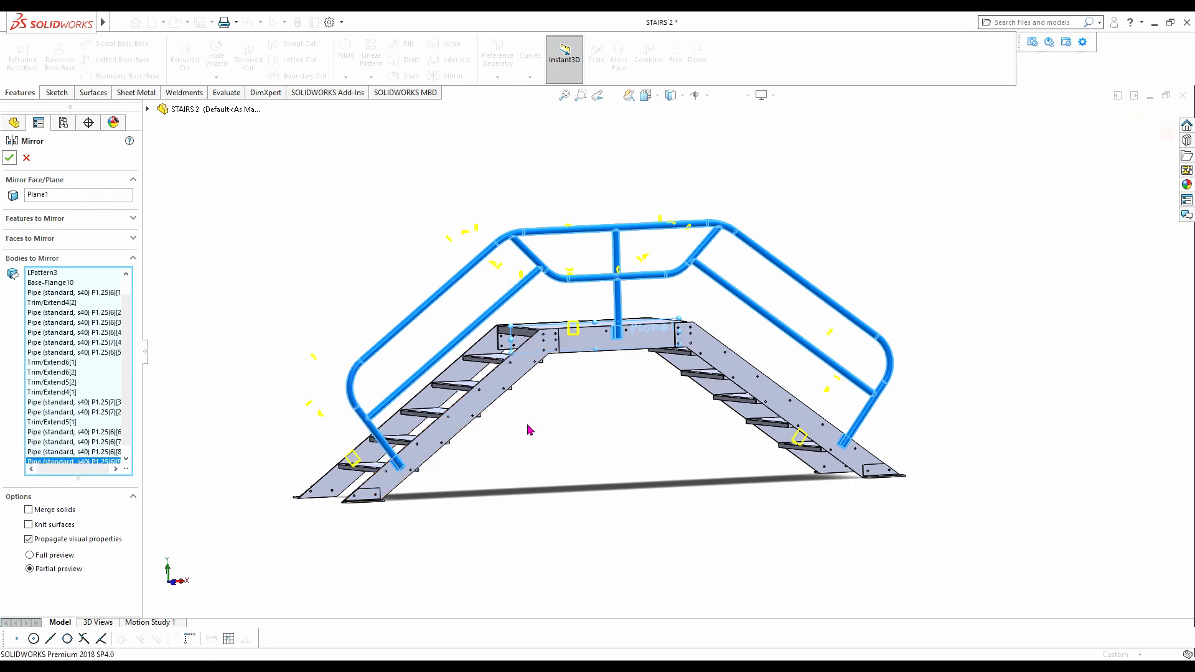
- Examine the staircase with railings on both sides, checking the treads, post connections and platform from several angles
middle_click_drag(527, 421, 563, 447)
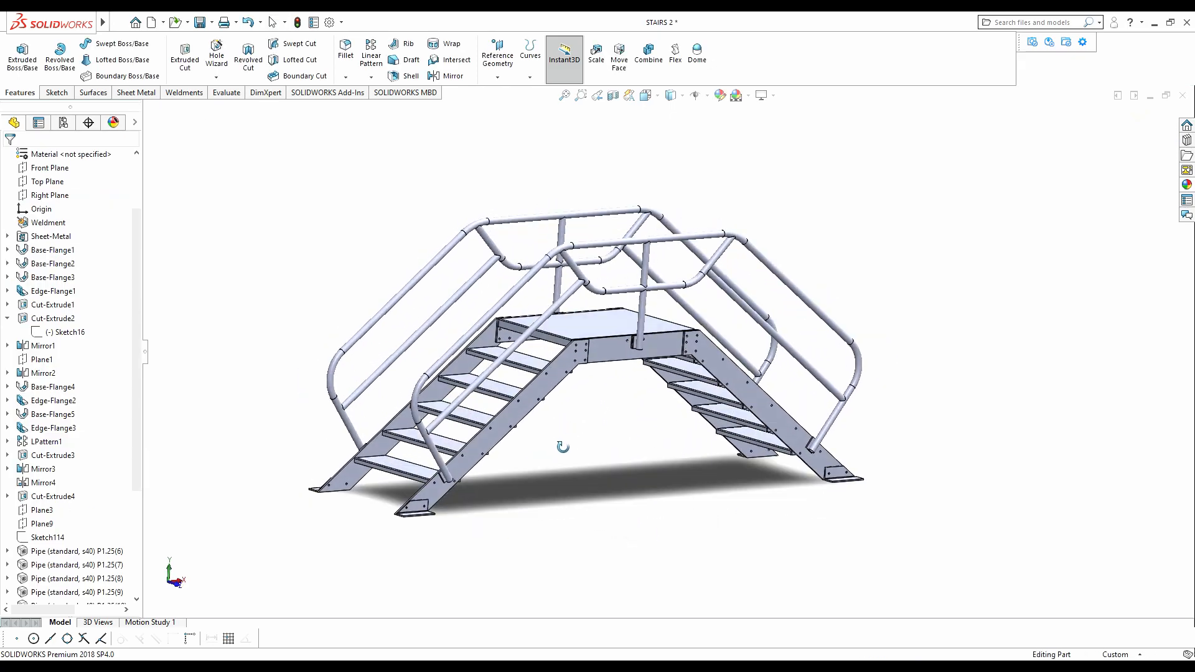
scroll(603, 376, "down", 5)
middle_click_drag(603, 376, 592, 573)
scroll(757, 360, "up", 2)
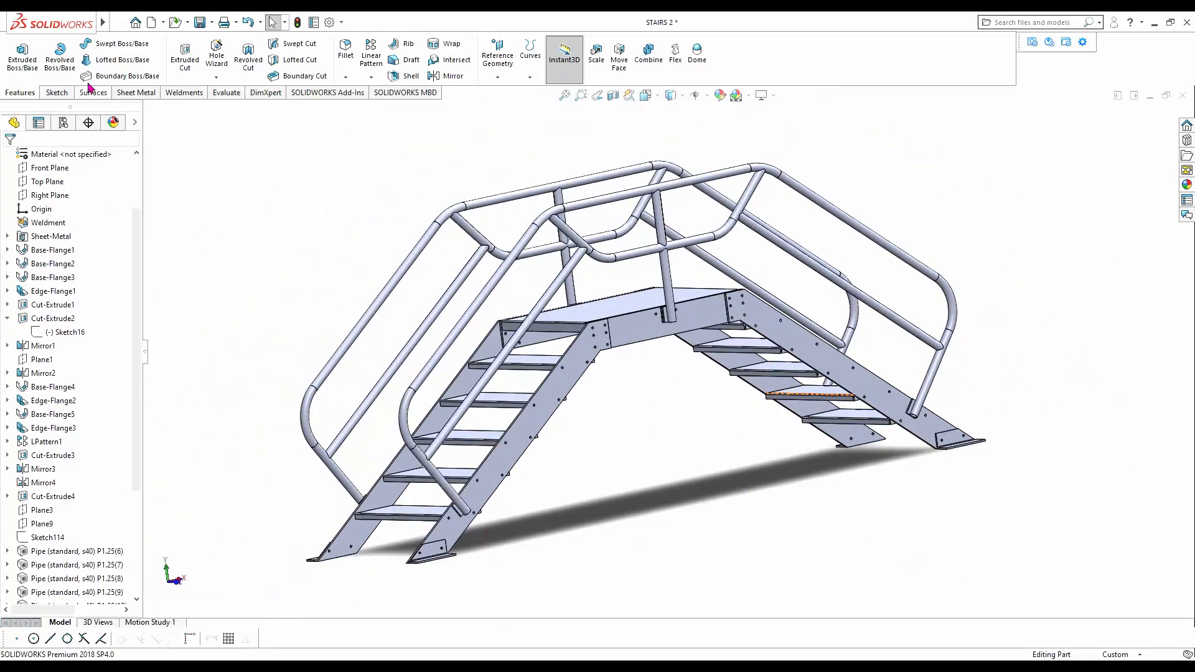
scroll(417, 520, "down", 3)
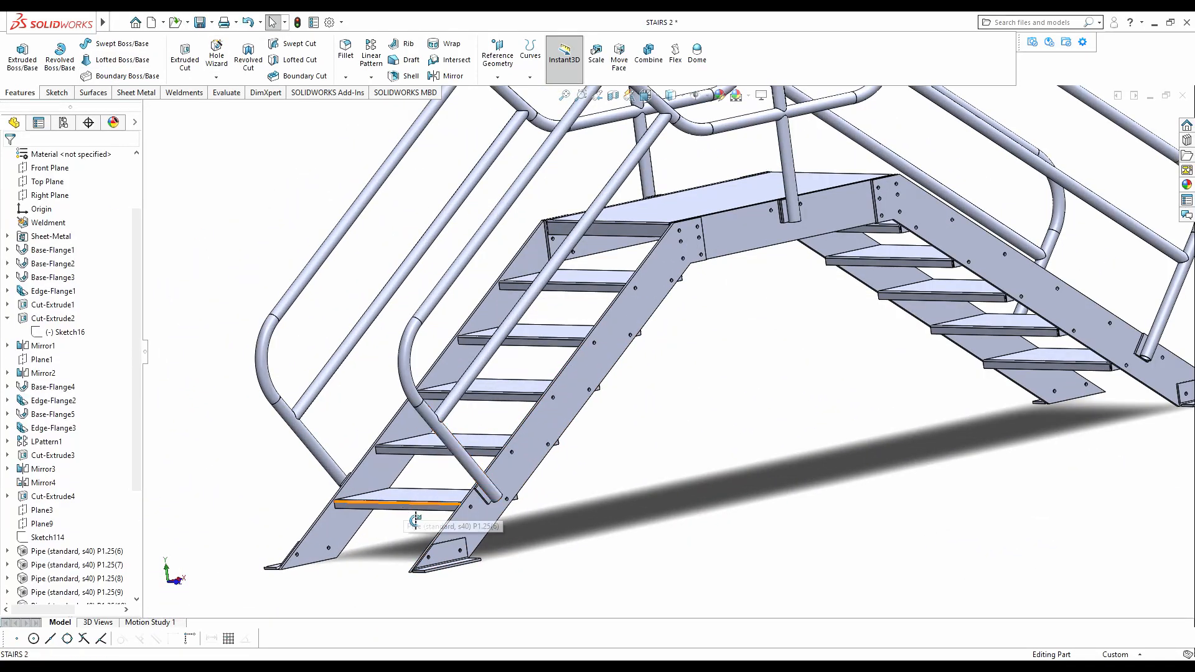
scroll(427, 528, "down", 2)
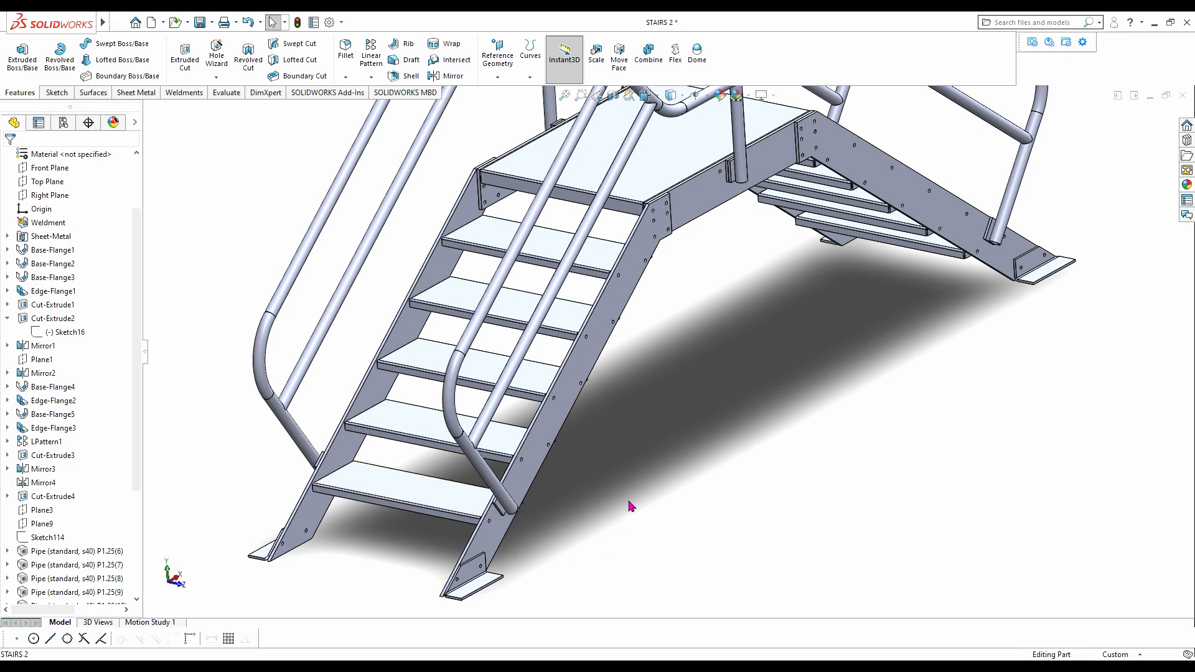
scroll(688, 372, "up", 3)
key("ctrl+1")
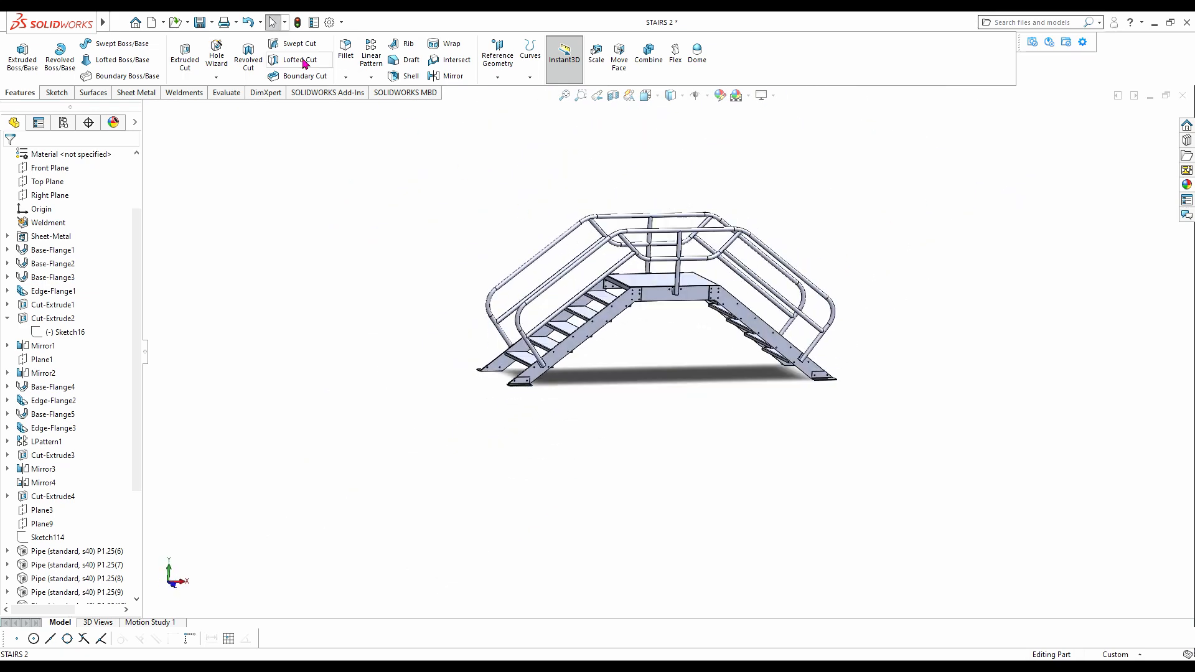
scroll(651, 291, "down", 8)
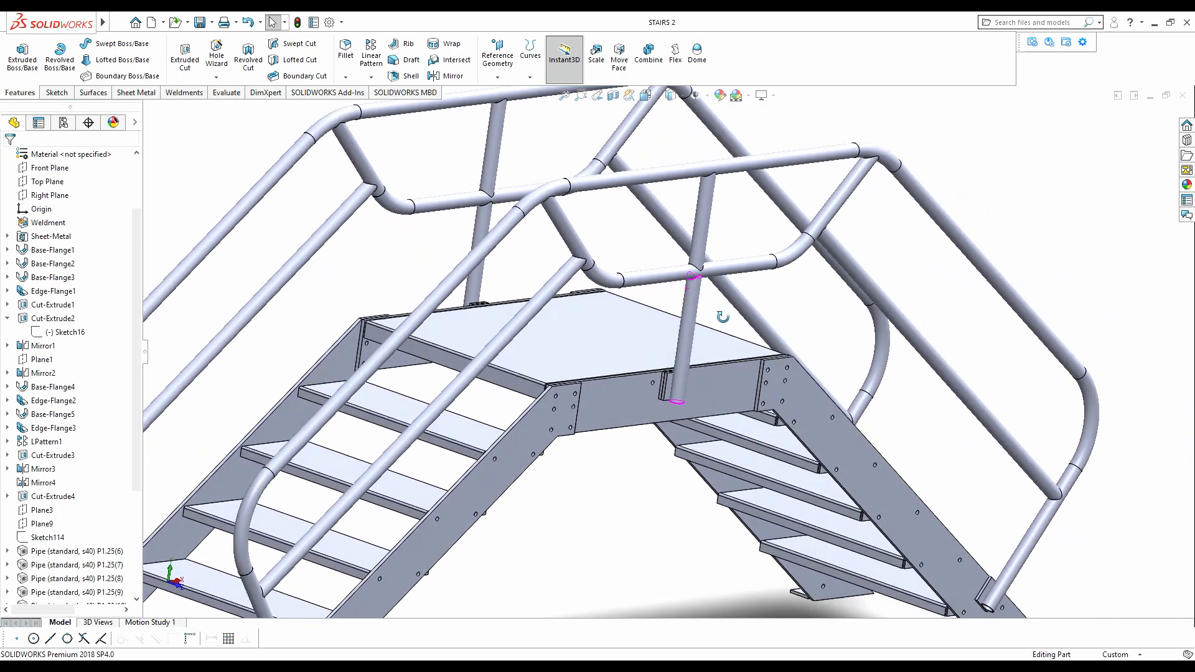
middle_click_drag(722, 316, 695, 321)
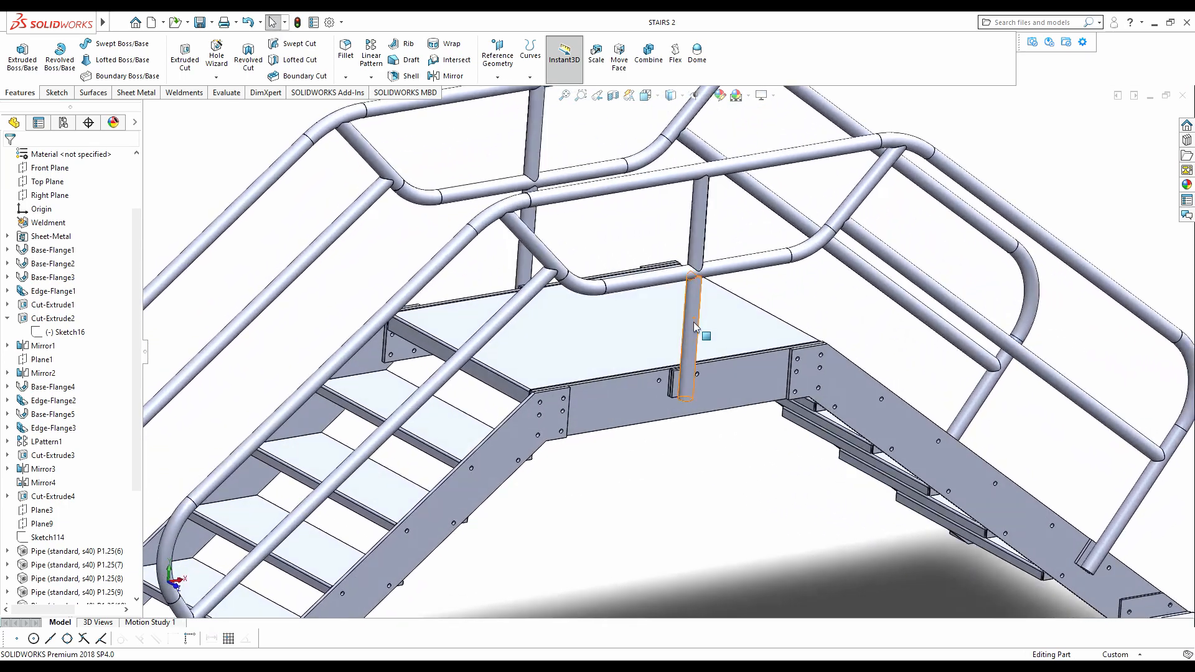
scroll(694, 321, "up", 4)
middle_click_drag(678, 376, 644, 347)
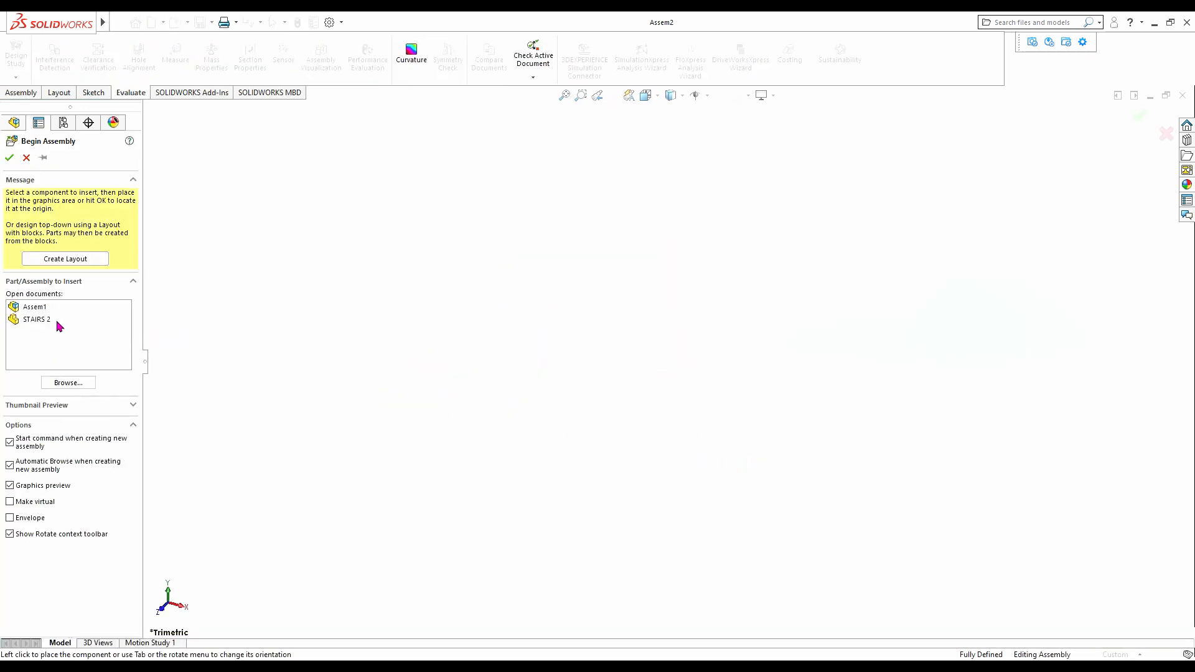
- Insert the STAIRS 2 part as the first component of the new assembly
left_click(59, 326)
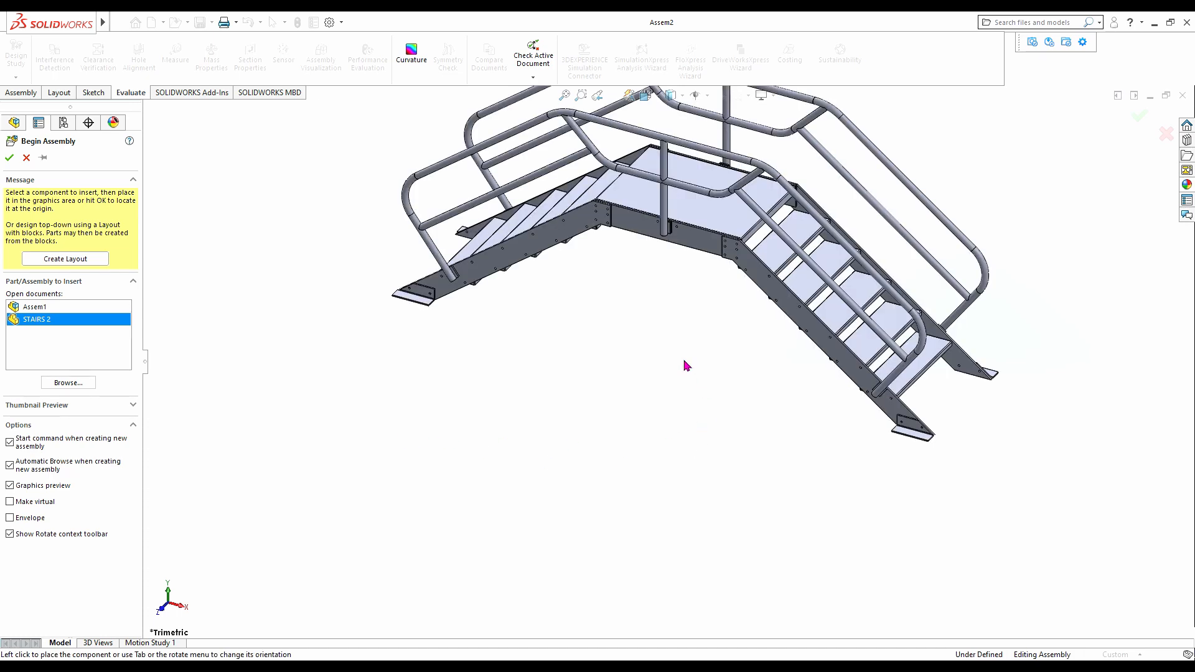
left_click(734, 269)
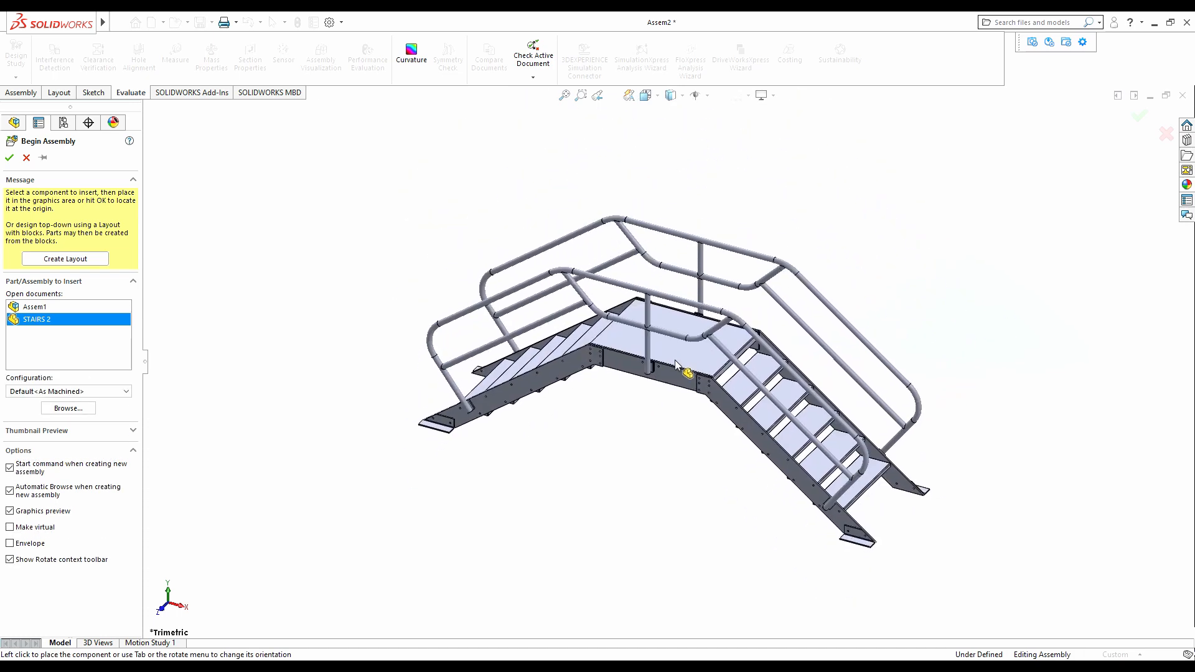
left_click(639, 423)
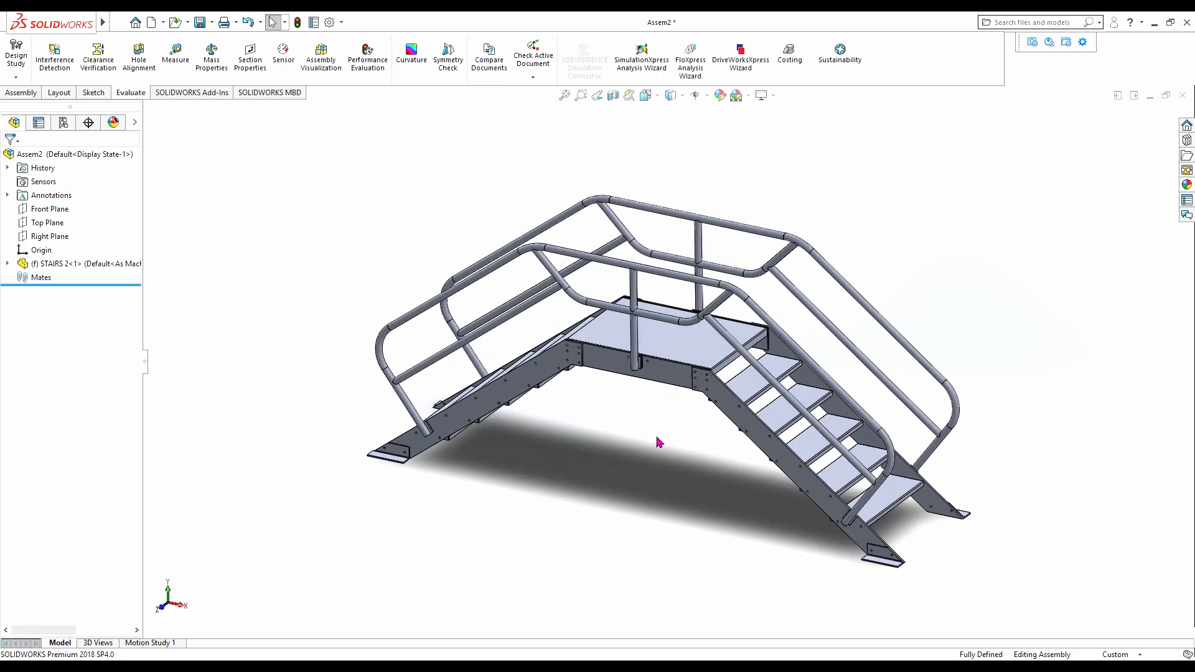
- Browse the Toolbox library to the DIN structural hex bolts within Bolts and Screws
middle_click_drag(718, 412, 716, 462)
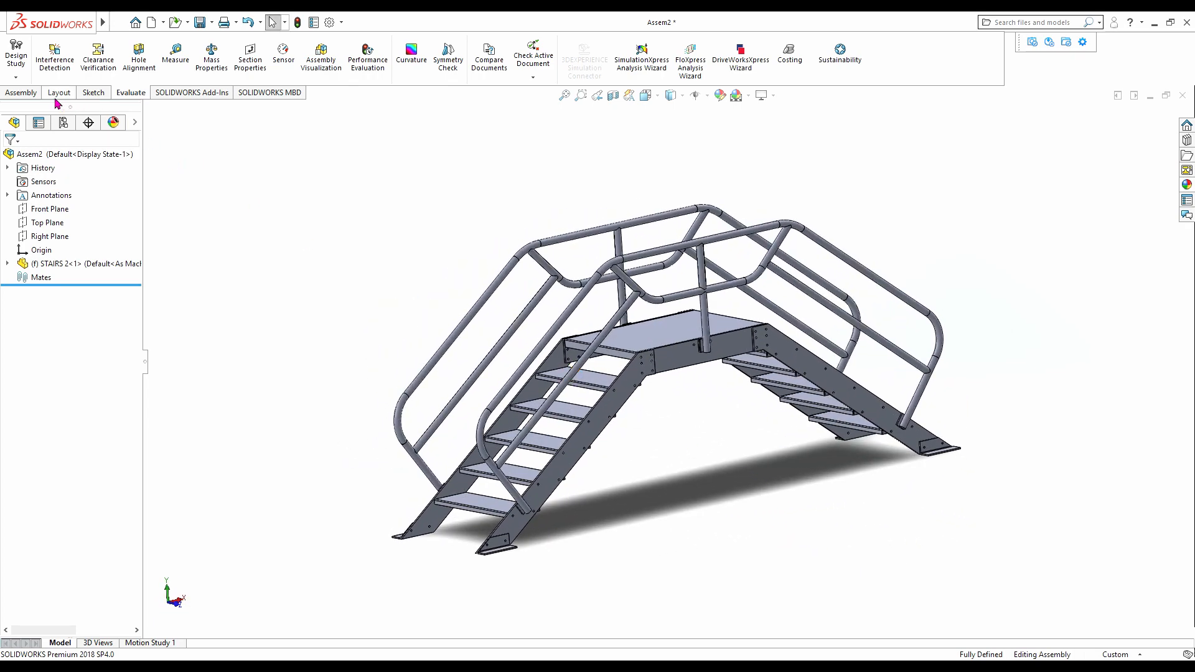
left_click(21, 93)
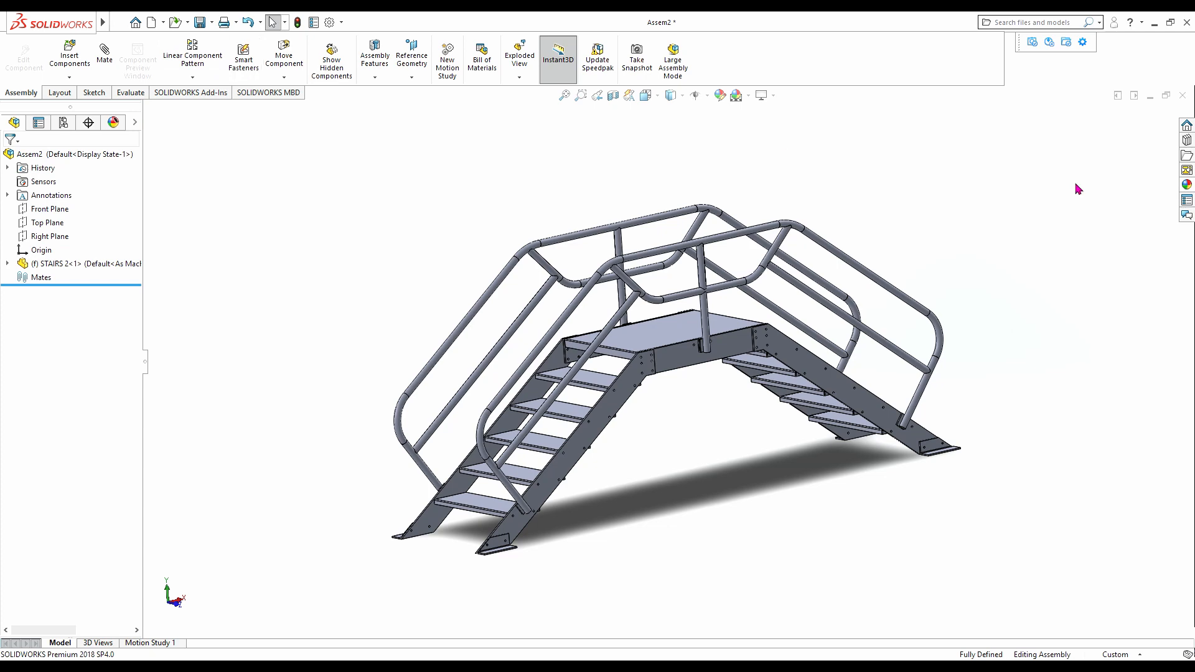
left_click(1187, 142)
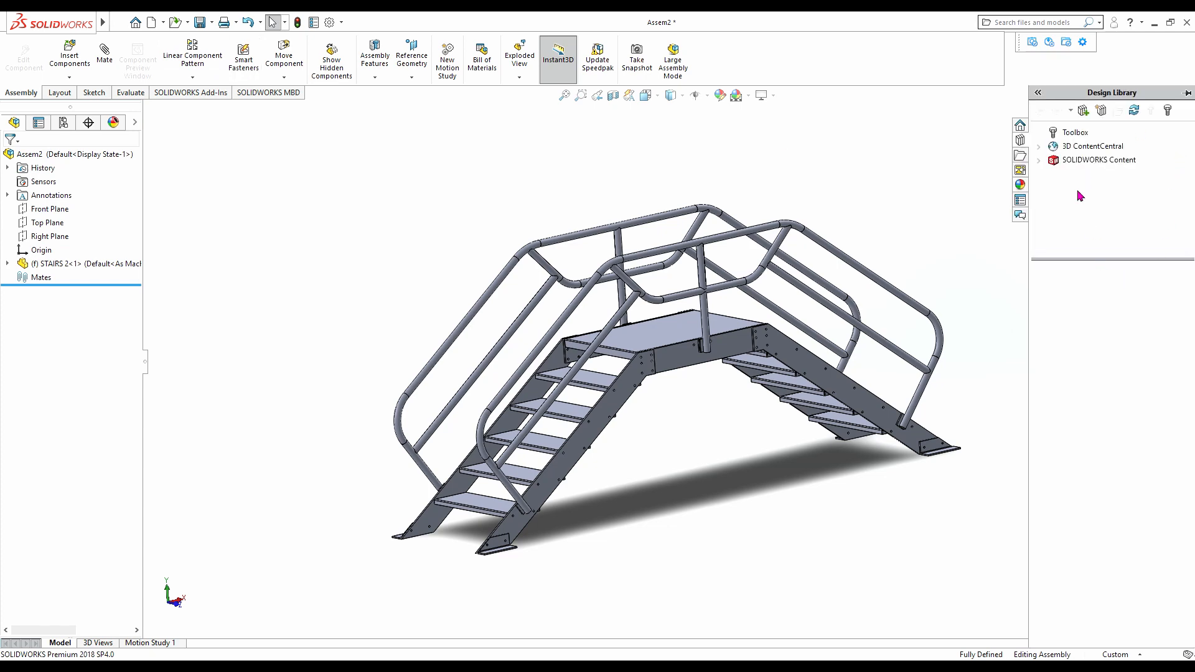
left_click(1071, 135)
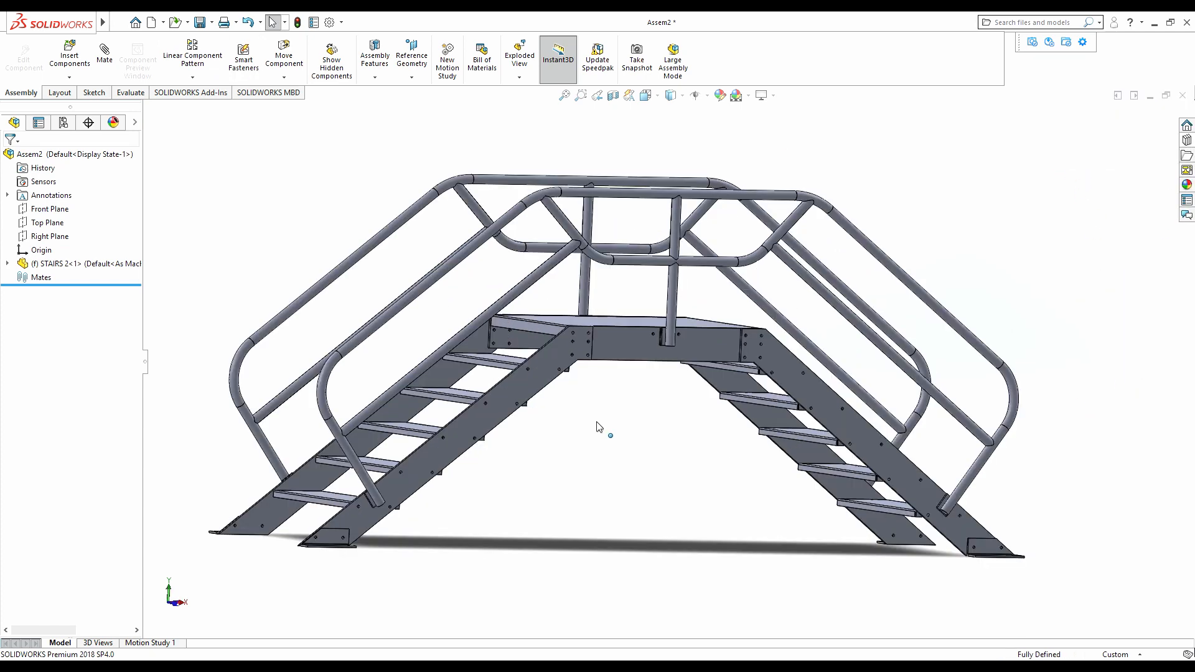
middle_click_drag(600, 427, 620, 452)
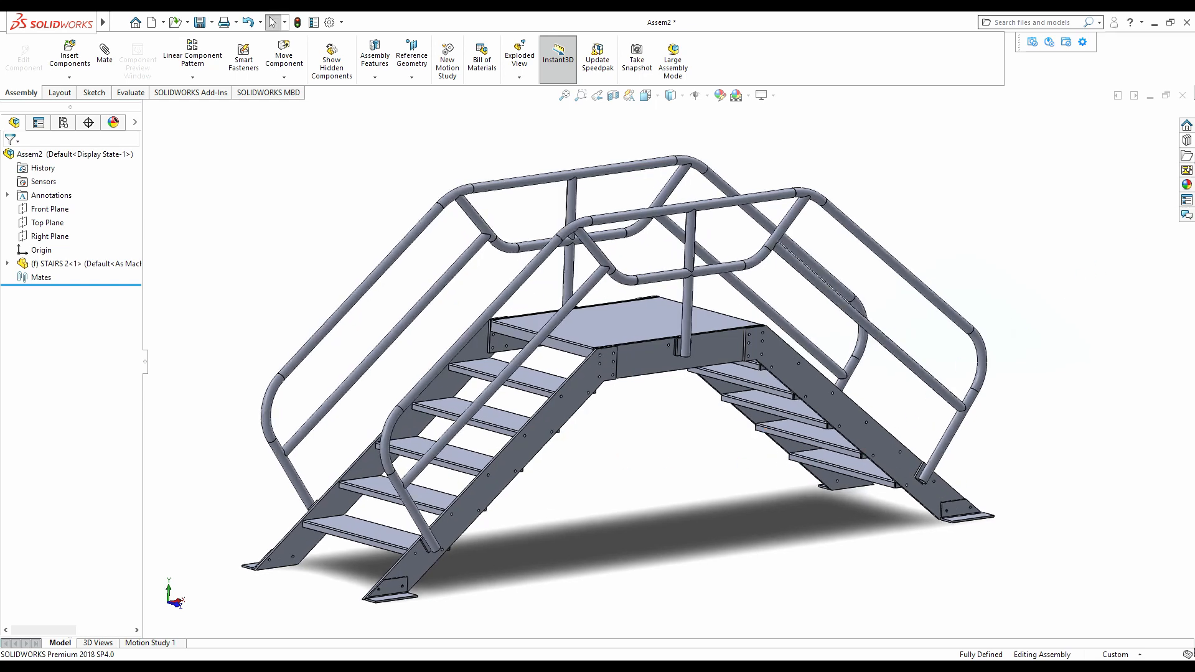
left_click(1186, 143)
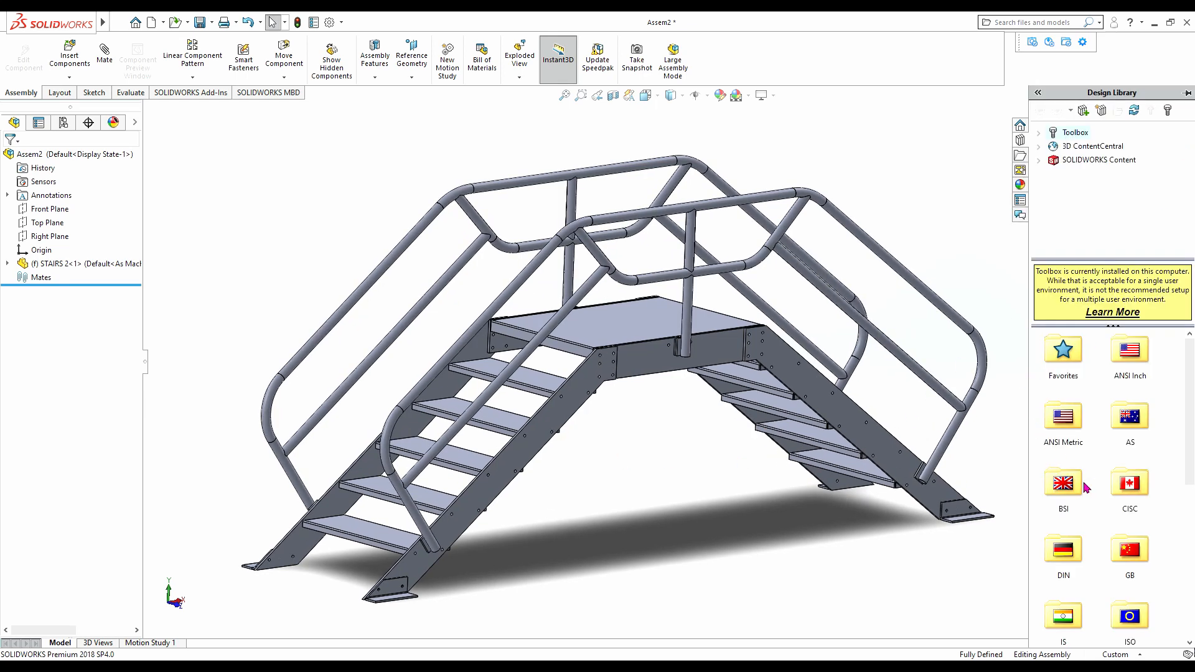
double_click(1068, 558)
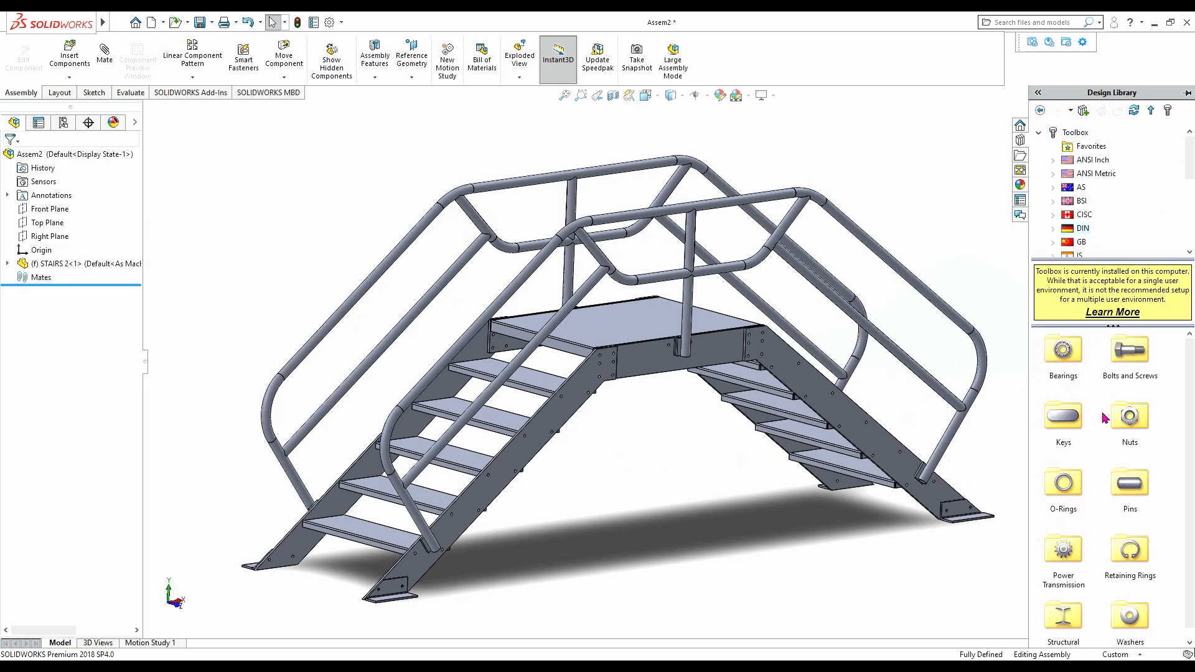
double_click(1142, 365)
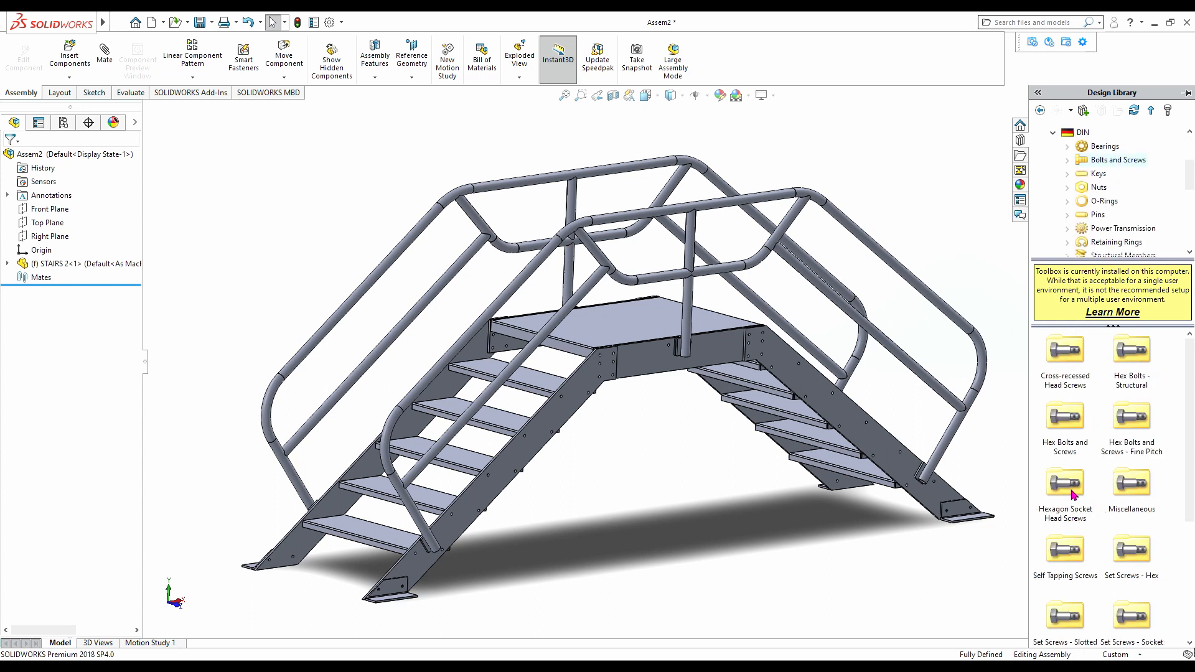
double_click(1130, 367)
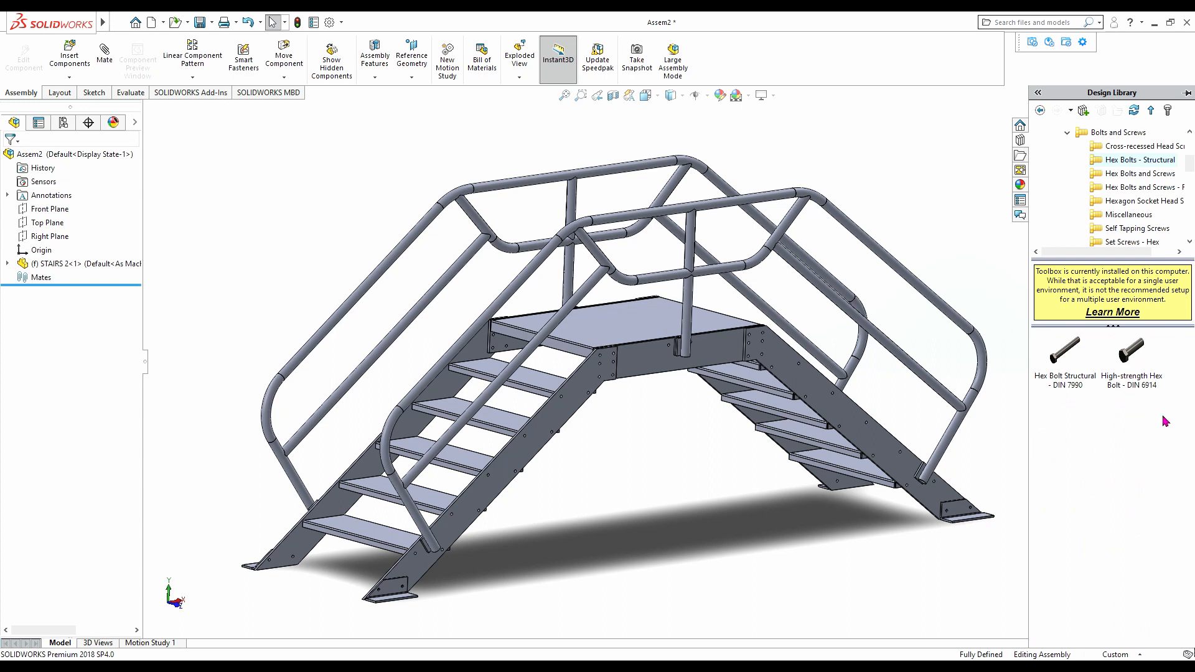
- Place a DIN 6914 high-strength hex bolt of size M12 beside the staircase and configure its length and thread display
left_click_drag(1139, 356, 580, 588)
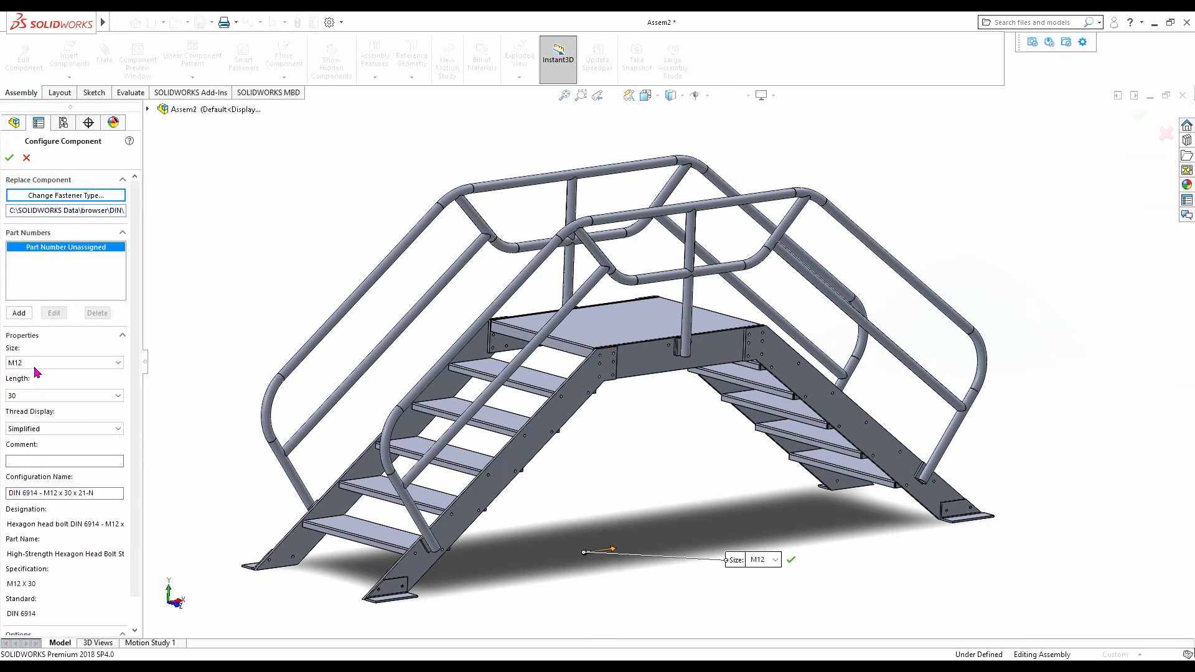
left_click(45, 395)
left_click(45, 429)
left_click(33, 456)
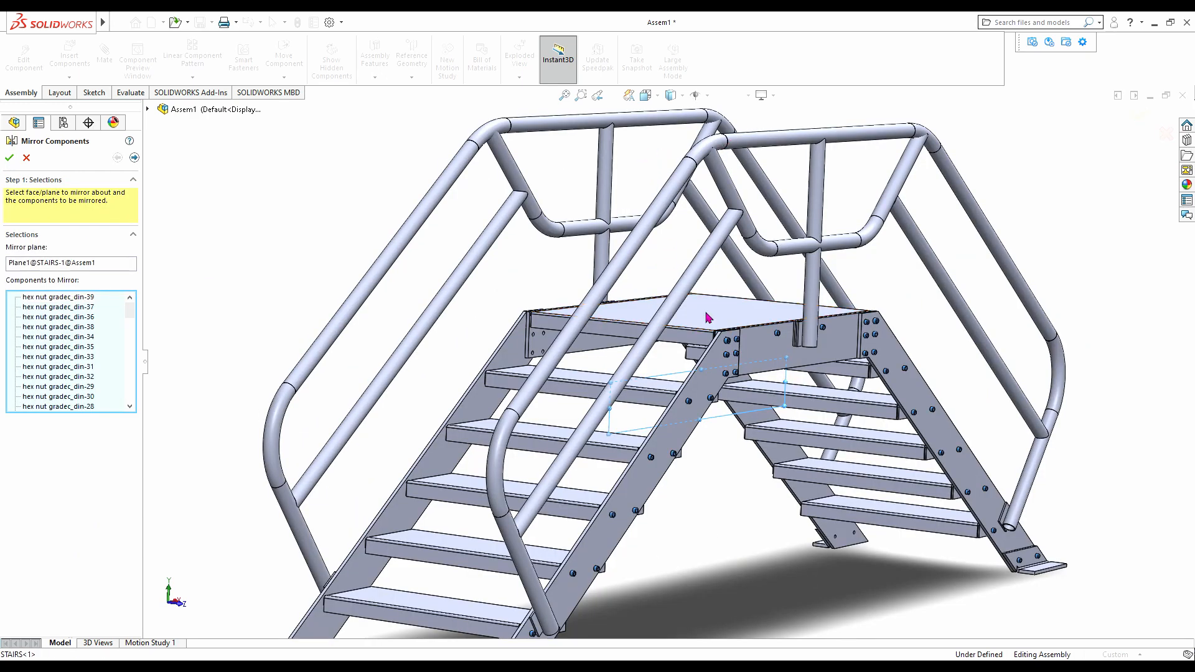
- Examine the fasteners selected for mirroring about Plane1, checking the bolt holes on both sides of the staircase and the component list
scroll(672, 440, "up", 2)
scroll(672, 439, "up", 3)
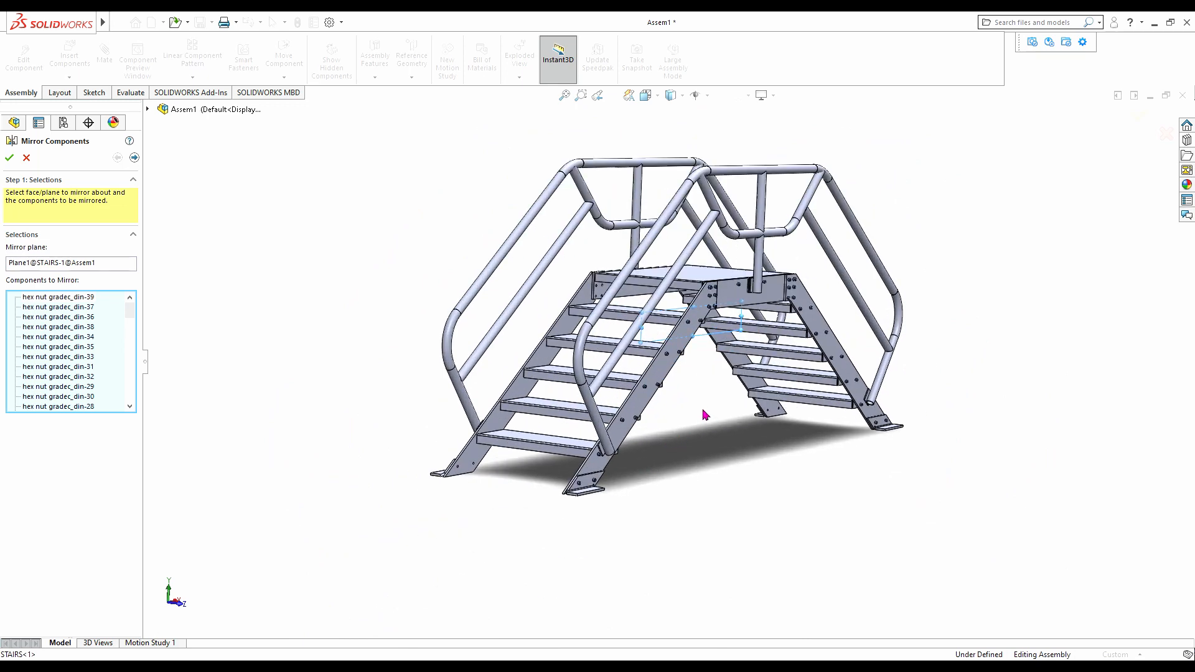
scroll(691, 377, "down", 2)
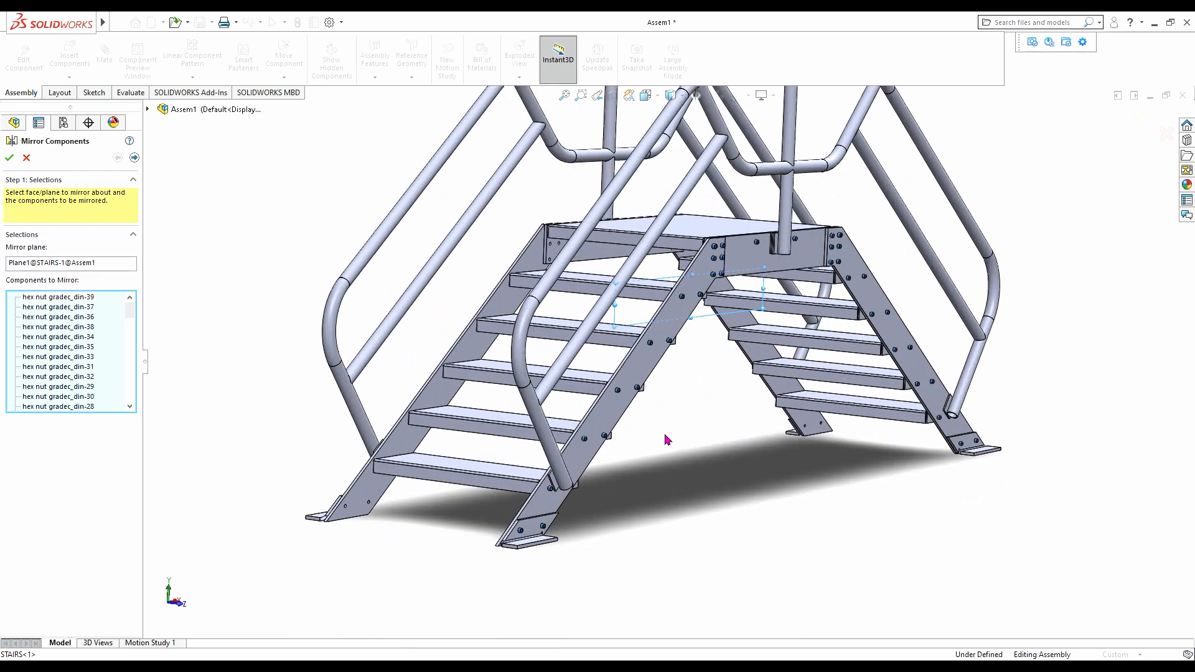
scroll(659, 423, "down", 1)
scroll(744, 349, "down", 4)
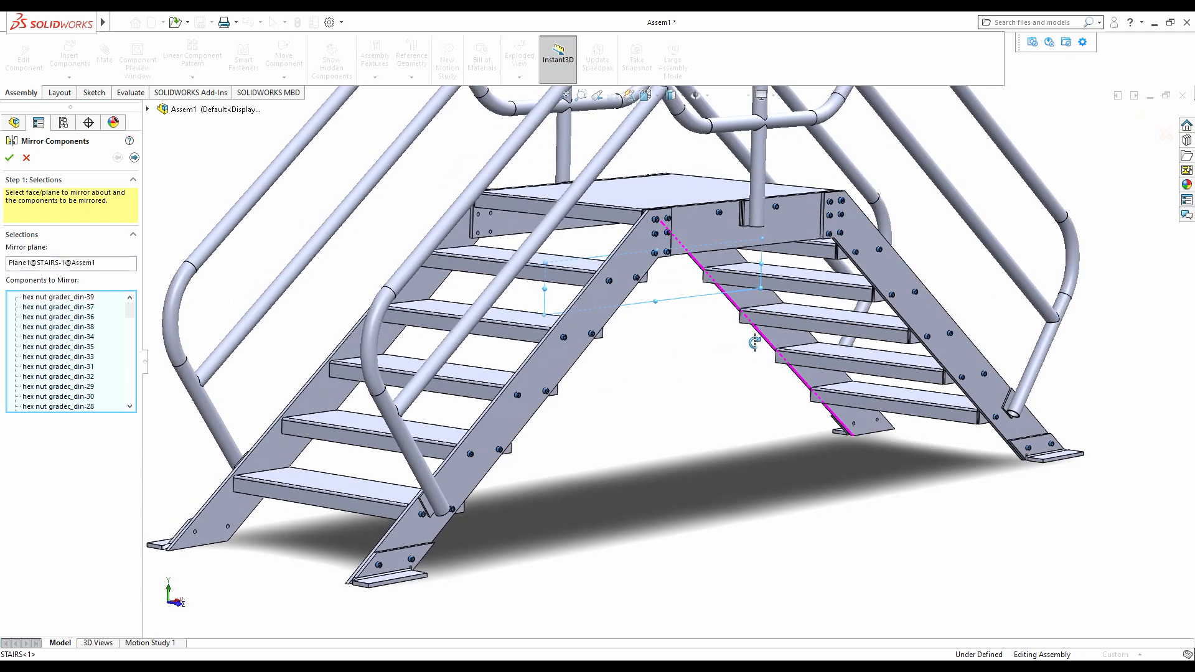
middle_click_drag(734, 354, 523, 339)
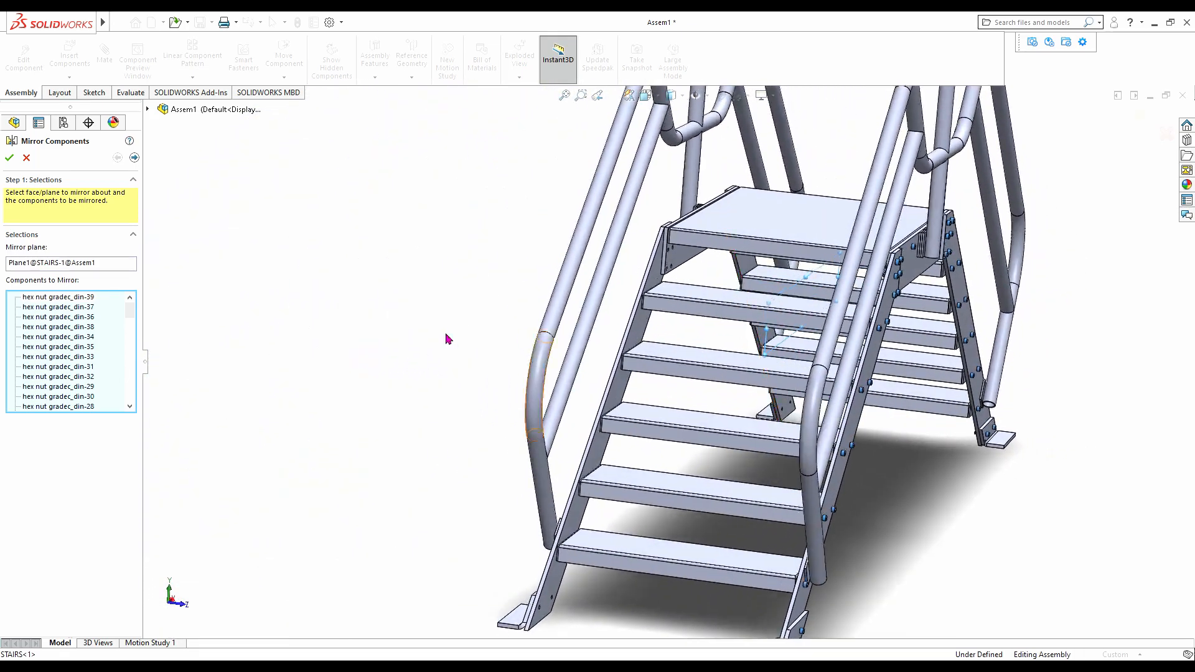
scroll(738, 404, "up", 2)
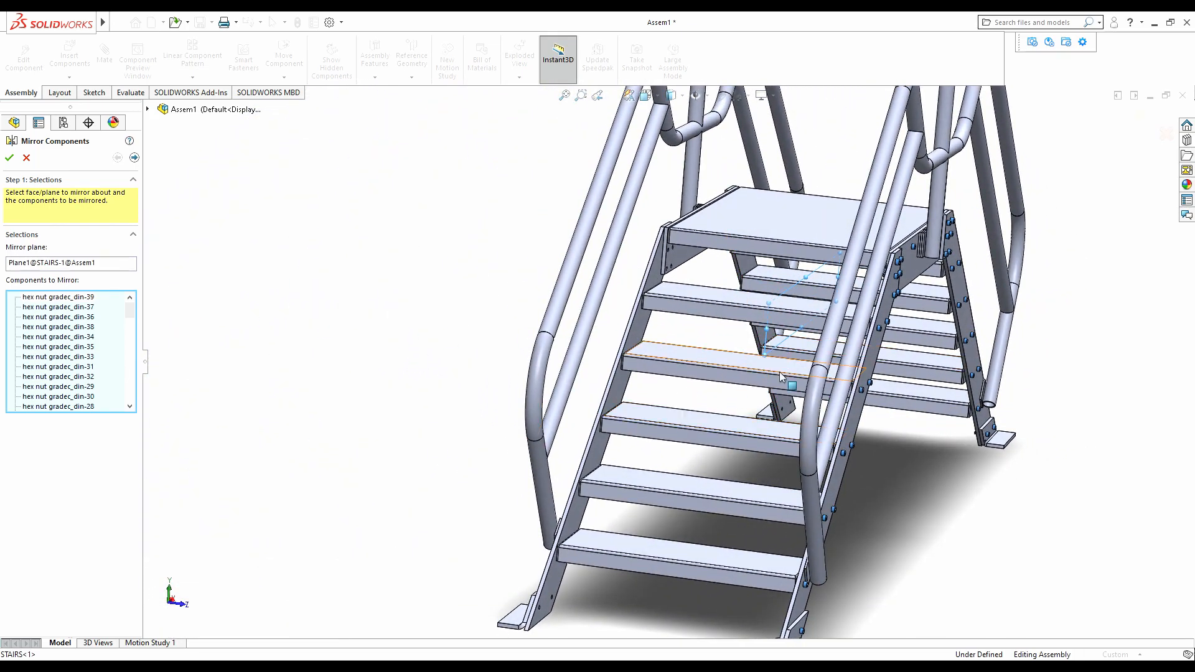
middle_click_drag(772, 411, 613, 473)
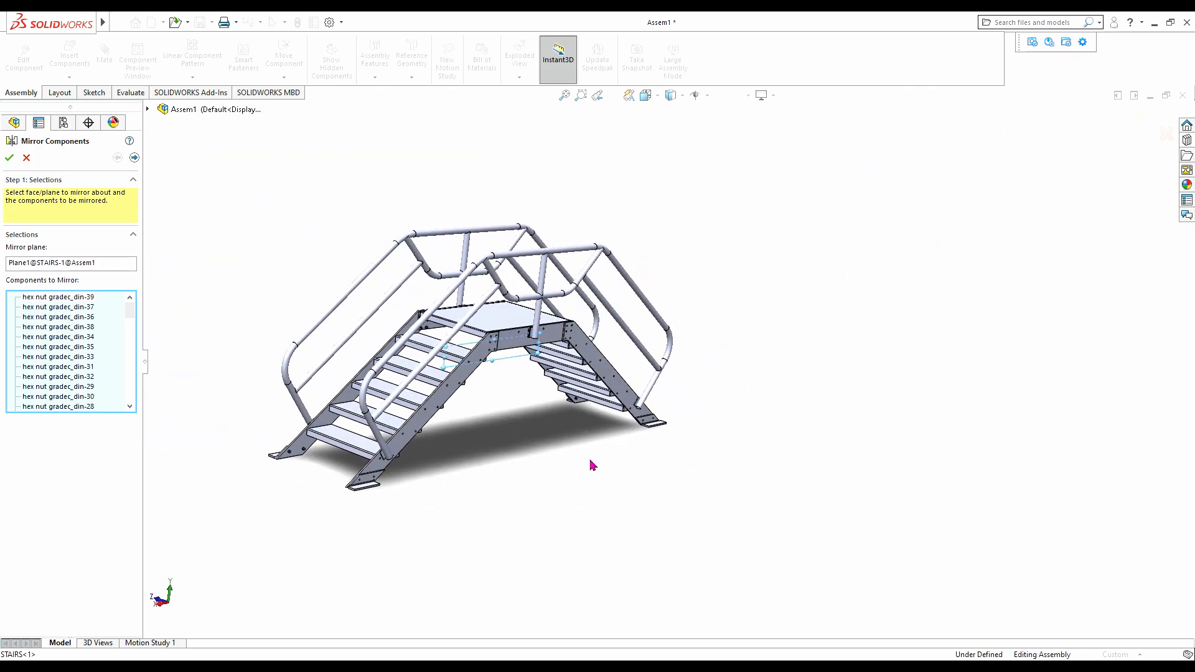
scroll(459, 445, "down", 2)
scroll(458, 445, "down", 1)
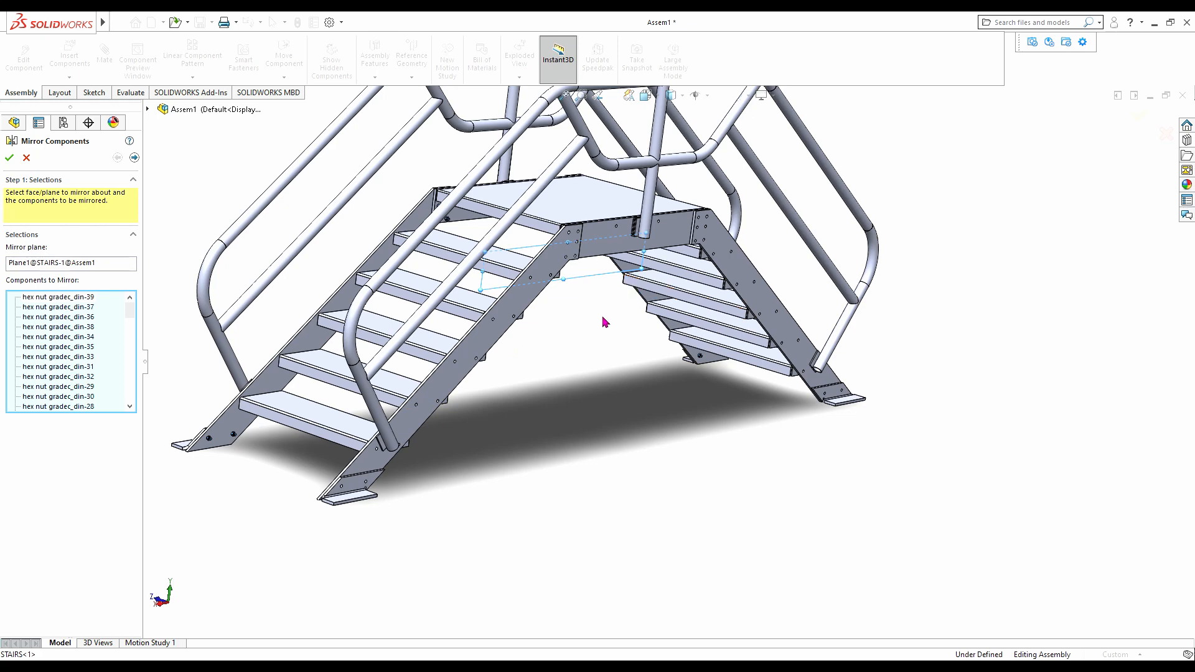
scroll(628, 373, "down", 3)
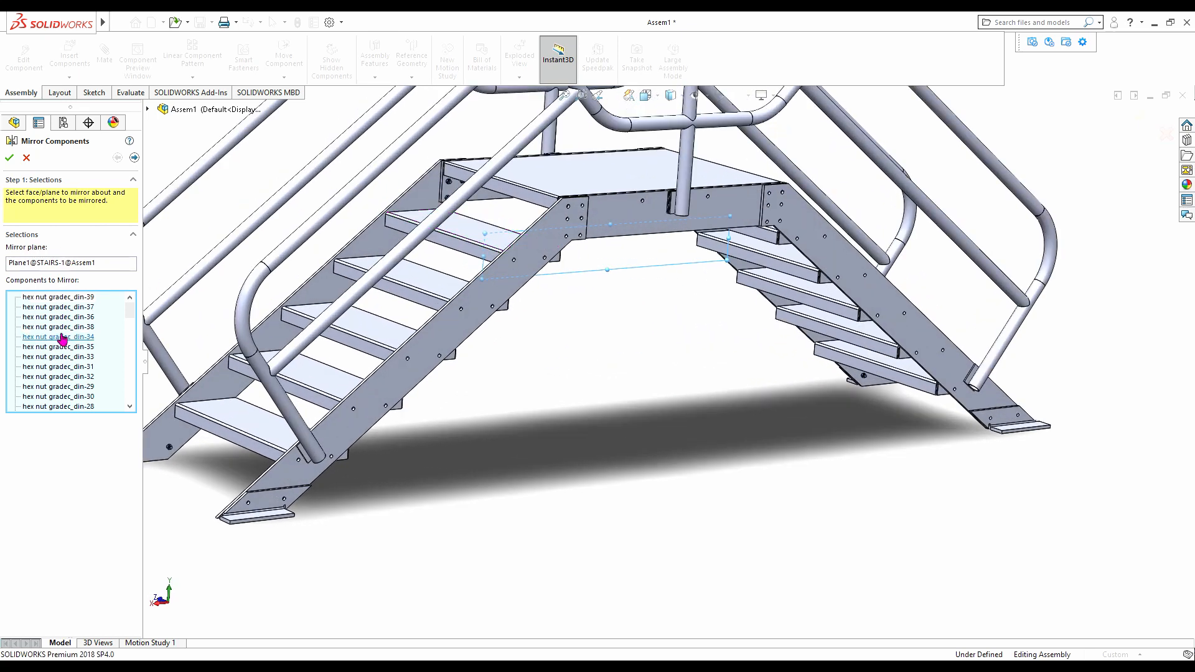
mouse_move(127, 308)
left_mouse_down()
mouse_move(134, 404)
mouse_move(129, 311)
left_mouse_up()
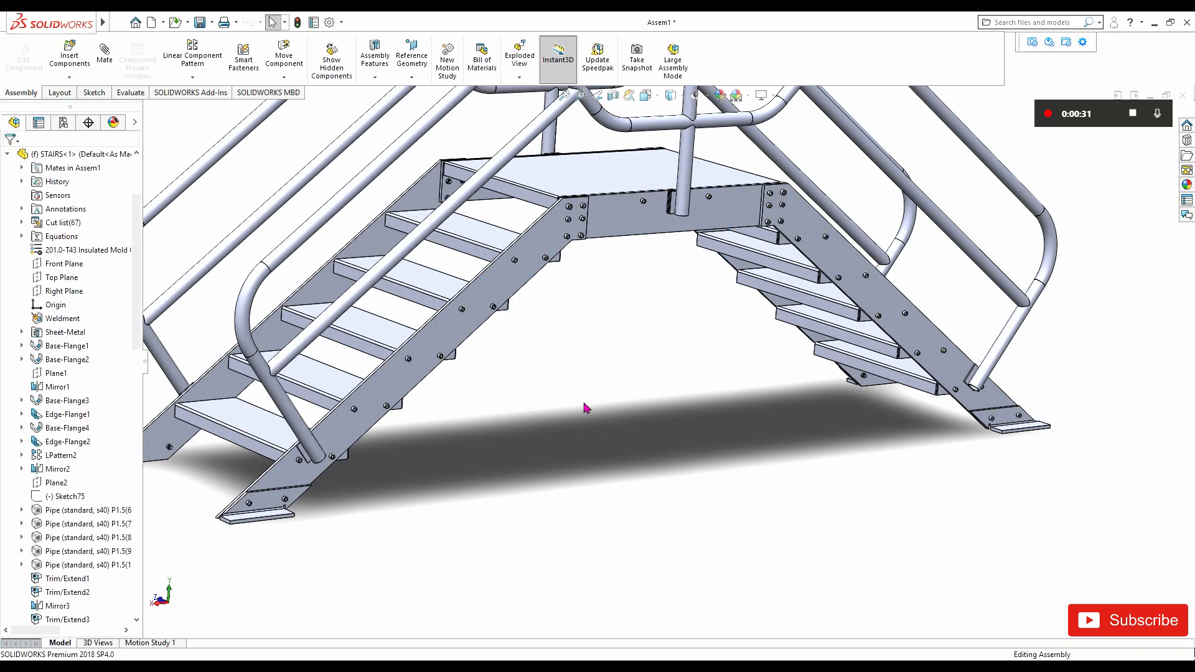
- Apply an orange appearance to the entire STAIRS component, covering the treads, platform, side plates and railings
middle_click_drag(649, 399, 682, 378)
scroll(523, 410, "up", 2)
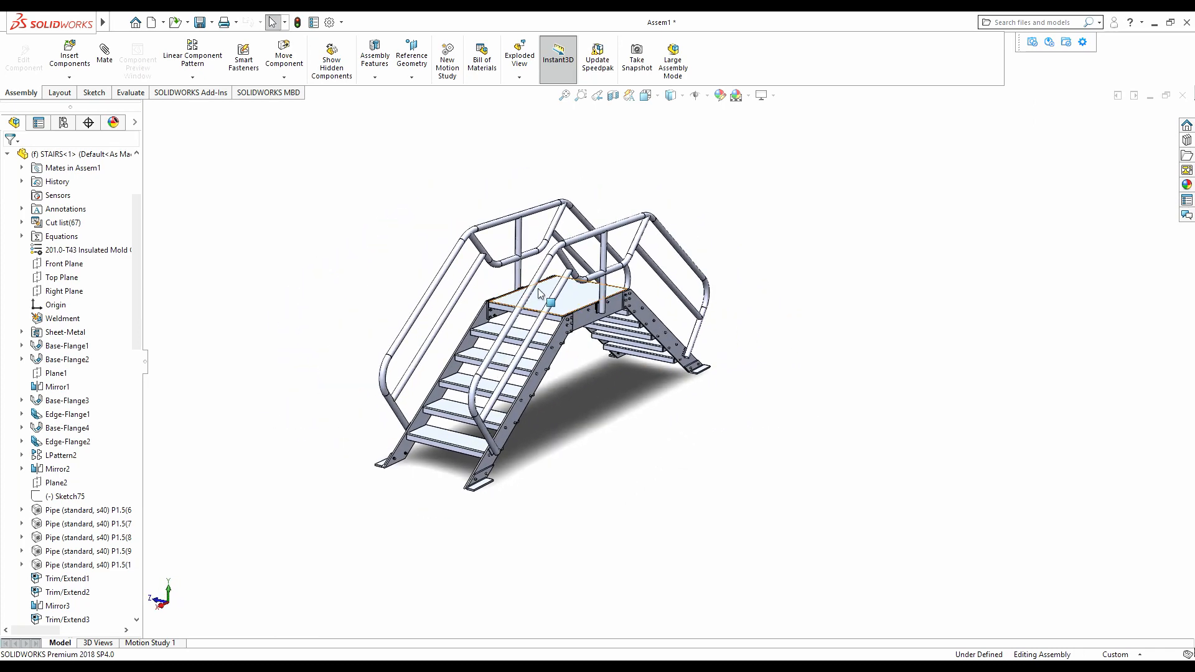
scroll(530, 333, "down", 3)
scroll(530, 333, "up", 2)
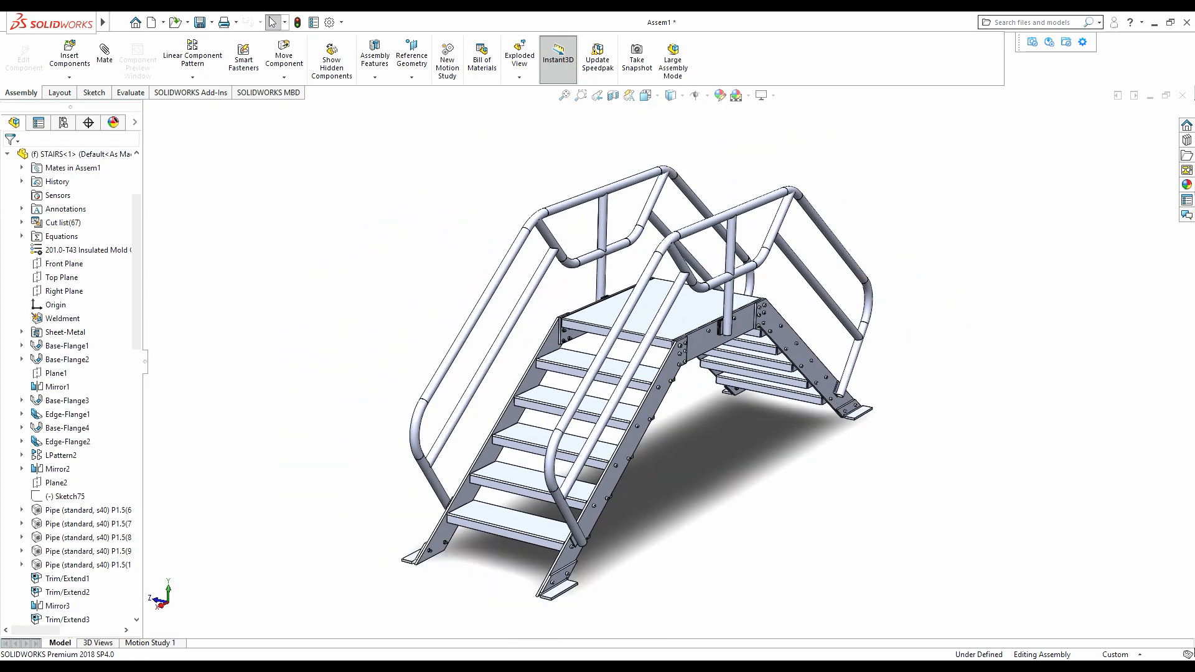
left_click(1187, 184)
left_click_drag(1074, 522, 809, 324)
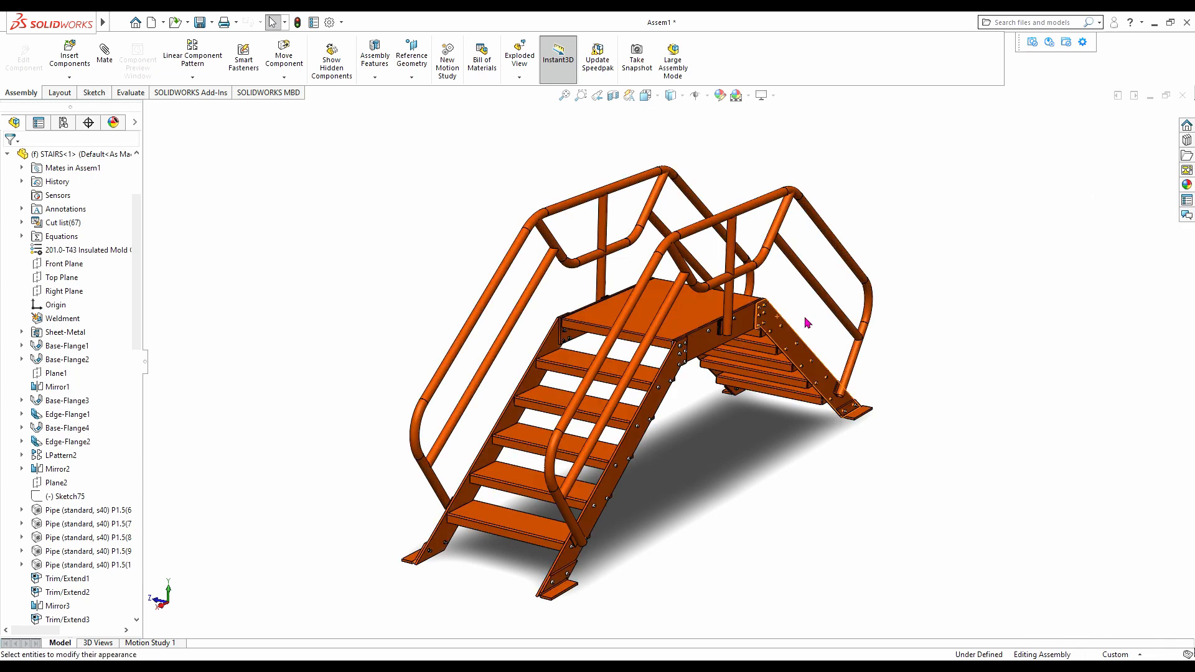
scroll(761, 447, "down", 3)
scroll(762, 447, "up", 3)
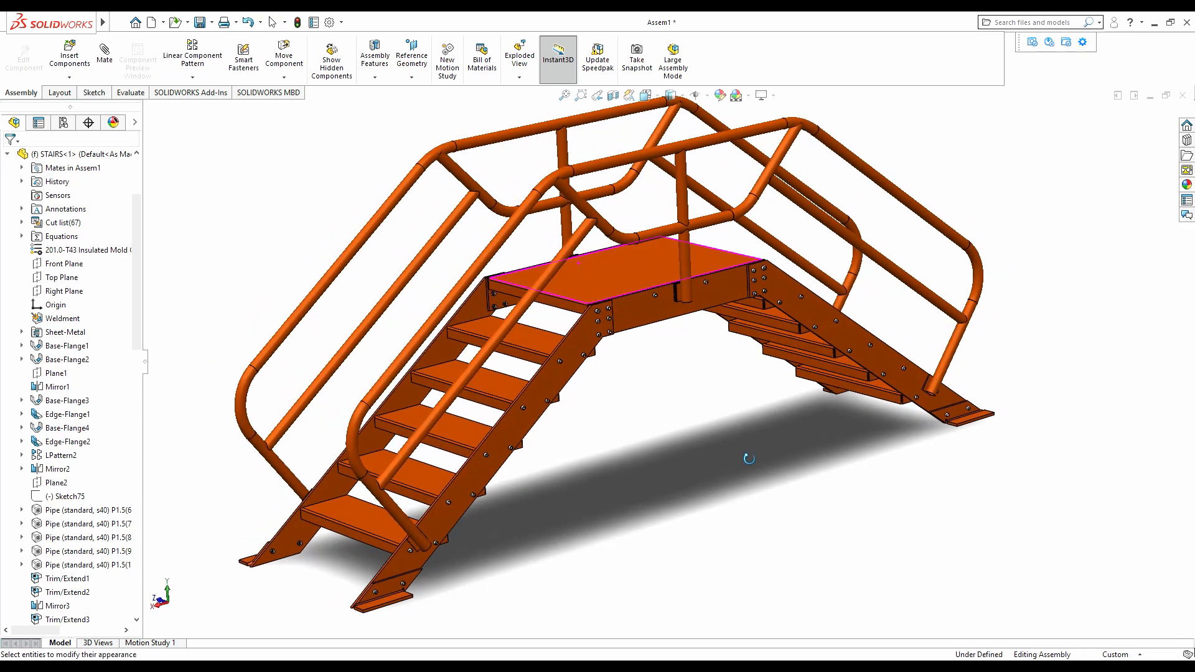
scroll(619, 298, "down", 3)
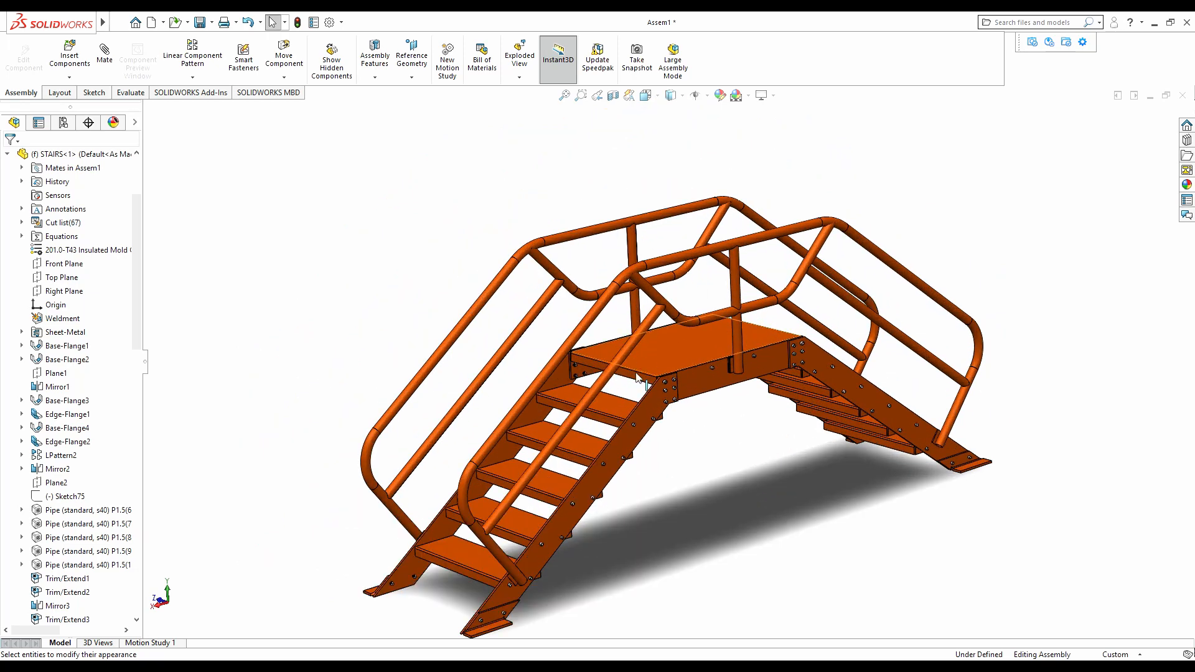
scroll(641, 374, "down", 2)
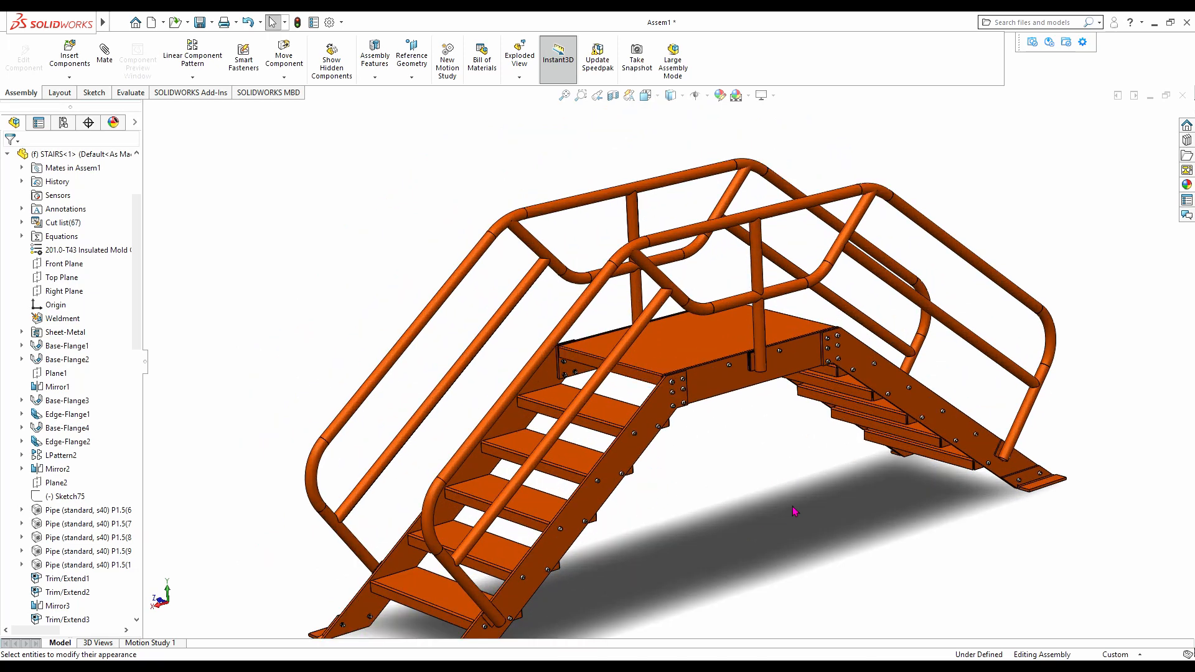